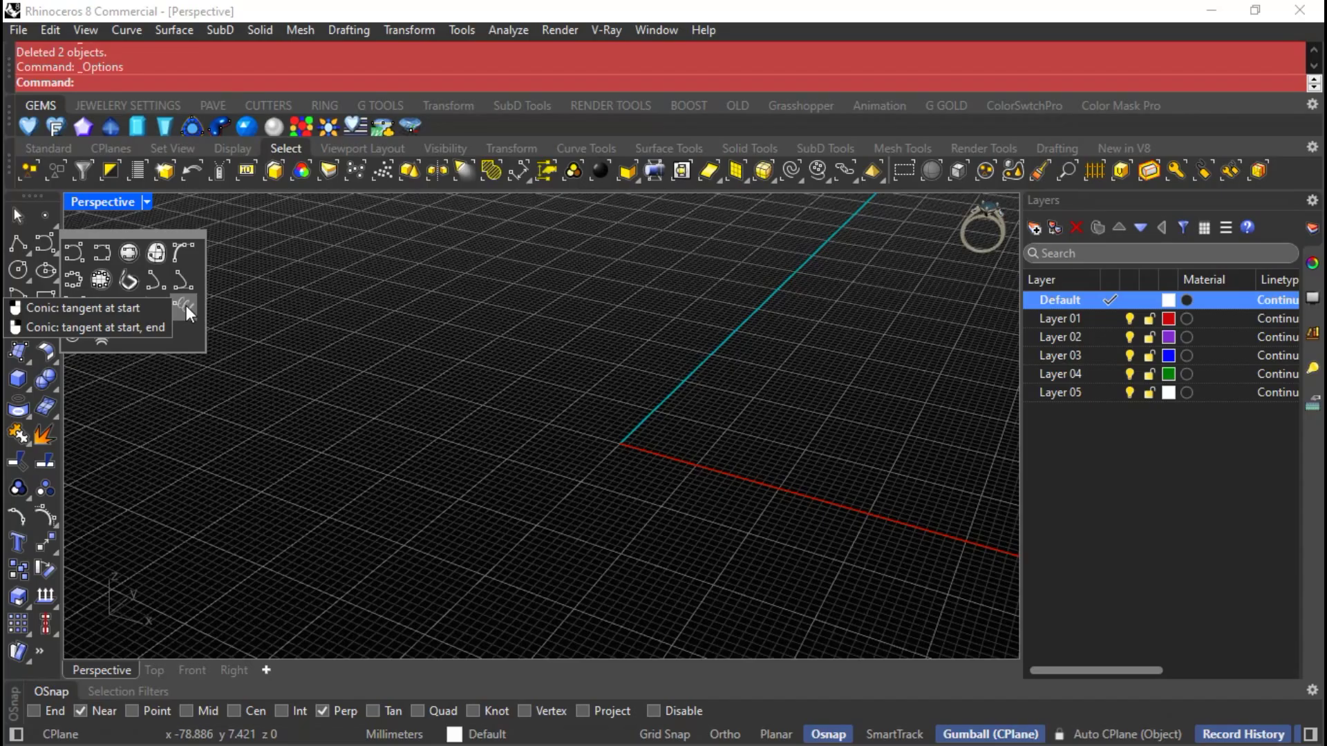
Start a helix with its axis running from the origin 15 mm along the Y axis, constrained with Ortho.
click(192, 670)
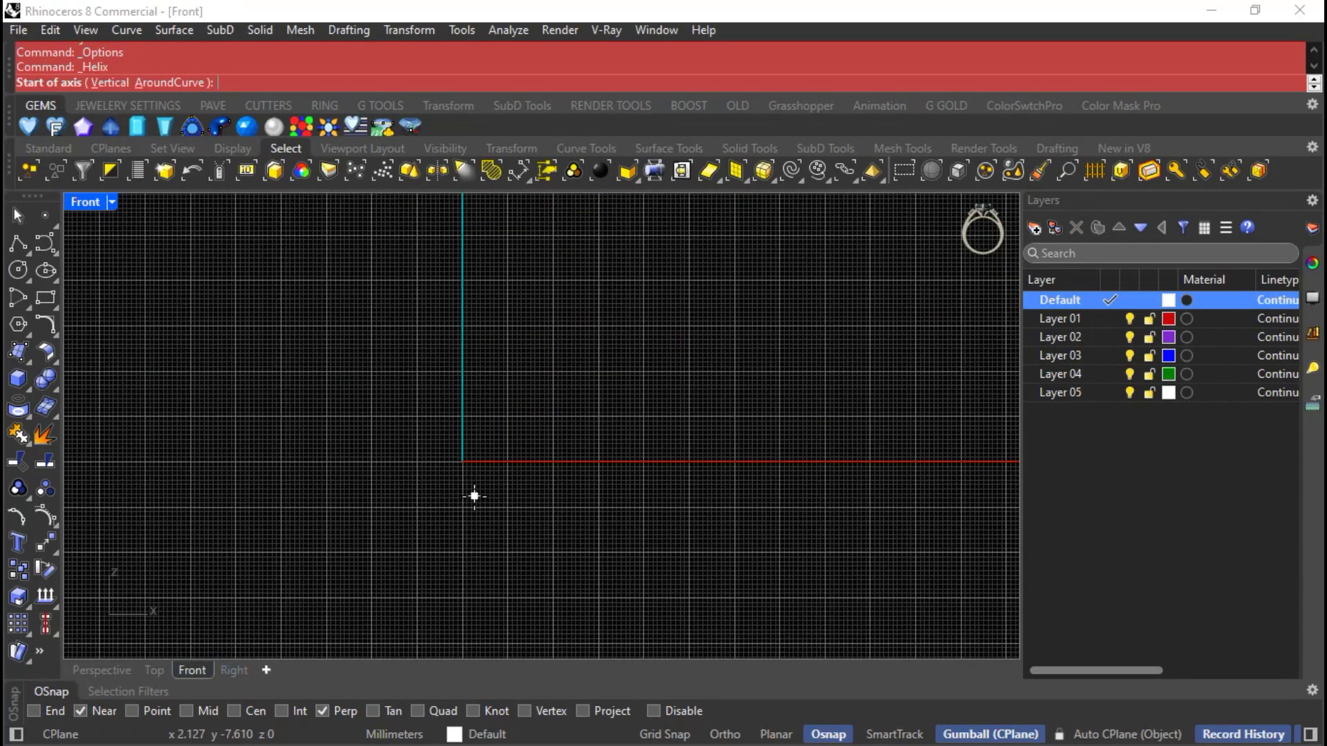
text(0)
key(Return)
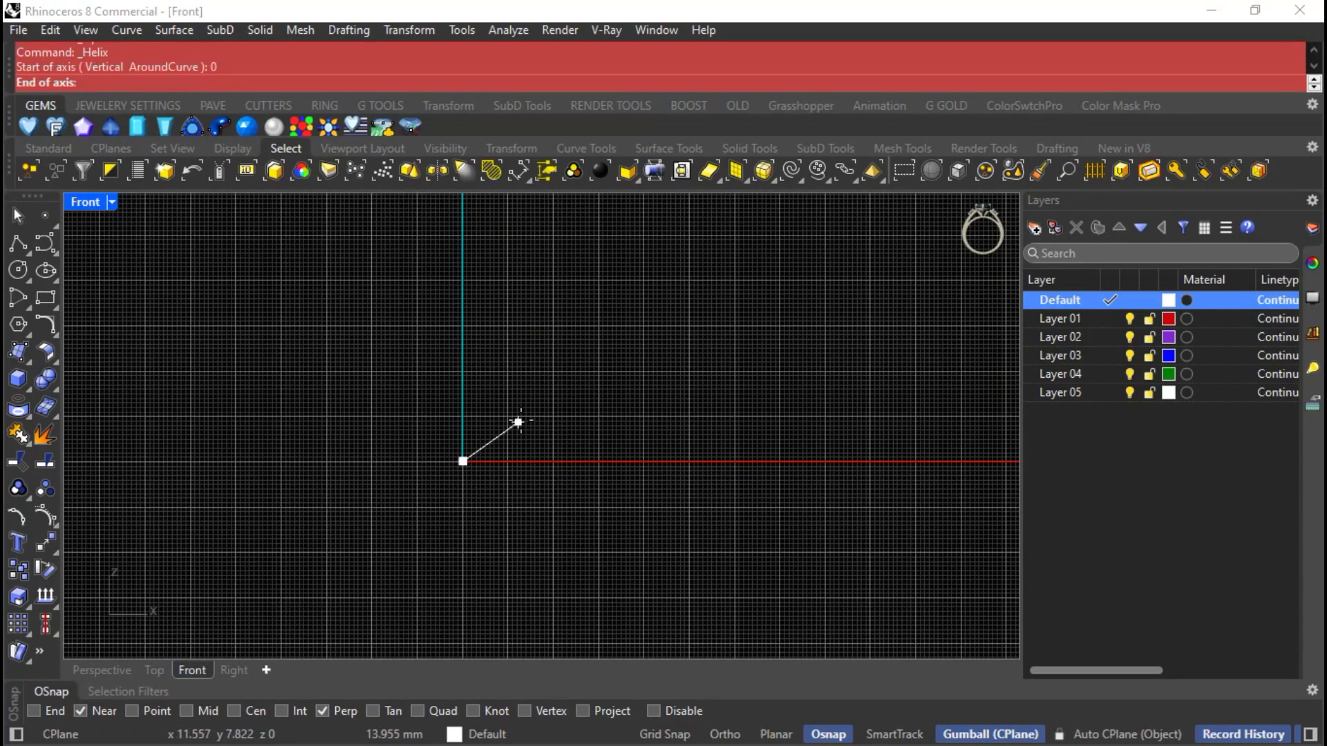
click(102, 669)
right_drag(679, 422, 750, 450)
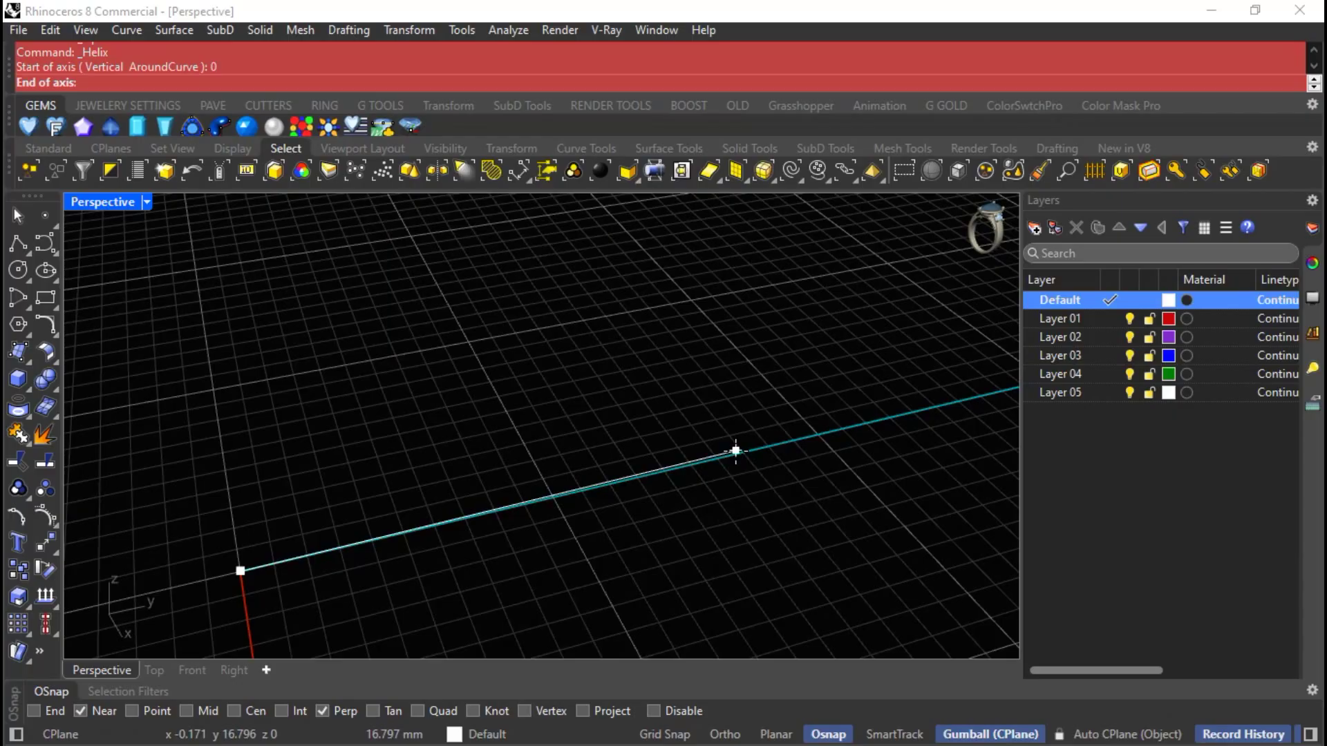
click(725, 734)
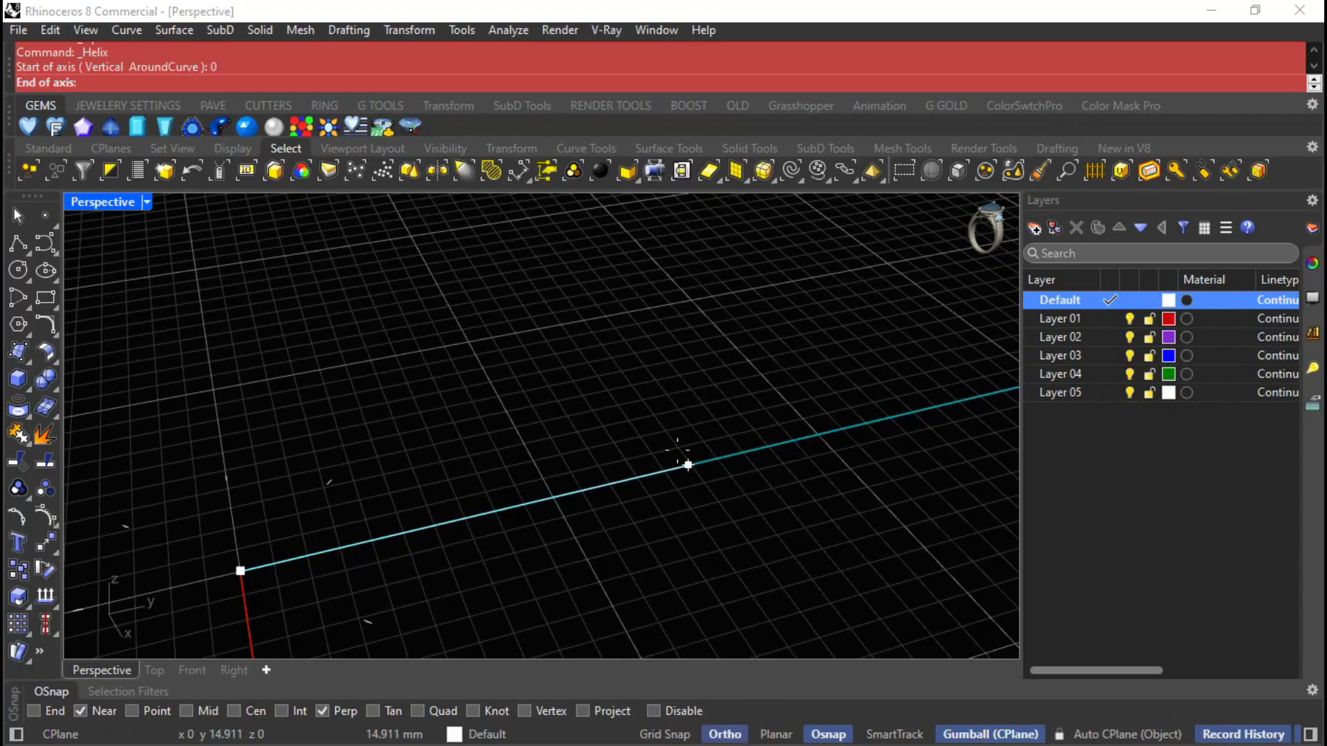
text(2)
key(BackSpace)
key(BackSpace)
text(15)
key(Return)
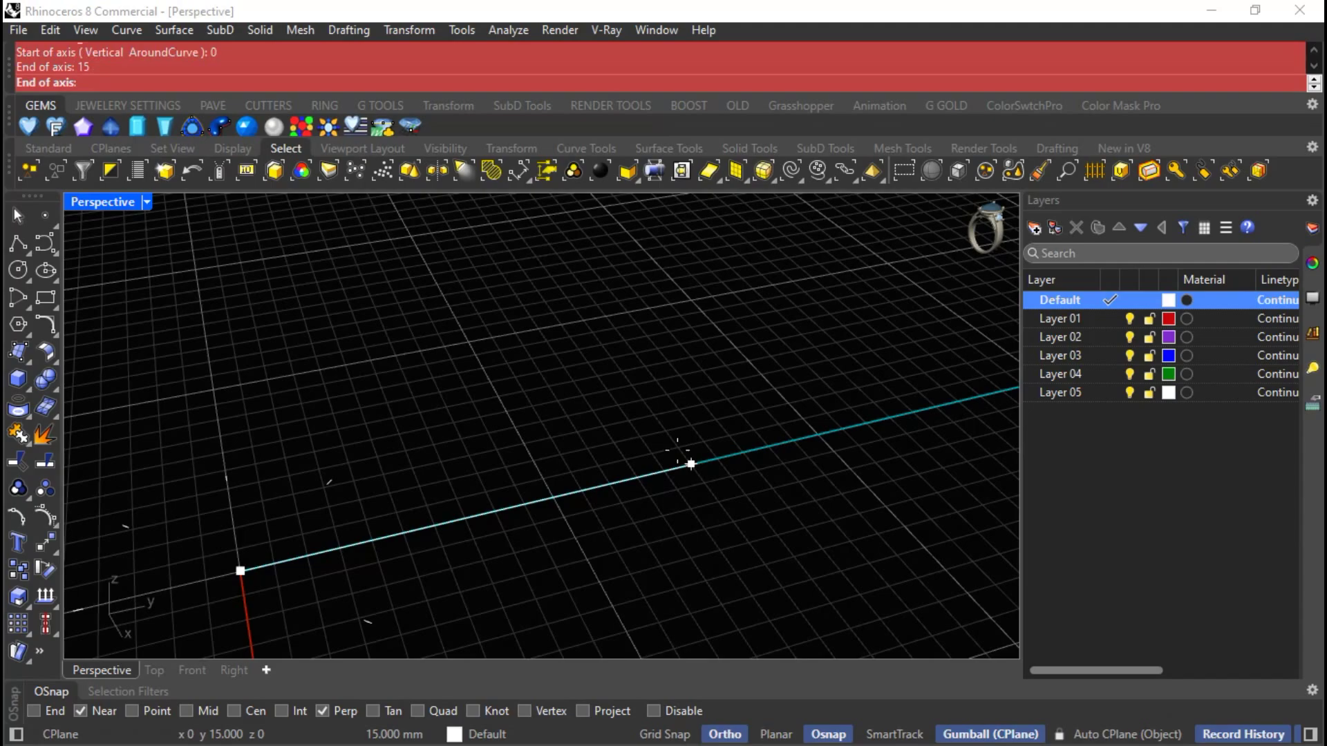
click(759, 410)
Set the helix to 2 turns.
right_drag(642, 427, 611, 452)
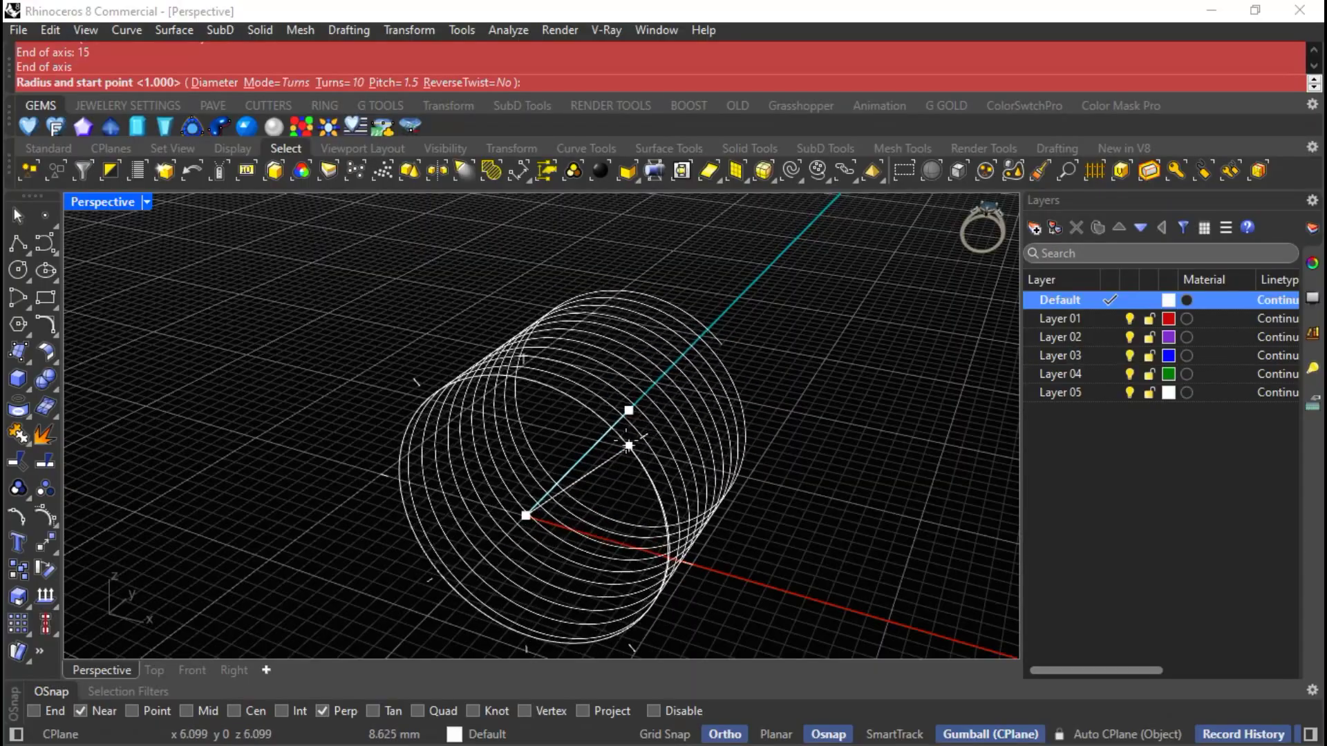
click(353, 83)
text(2)
key(Return)
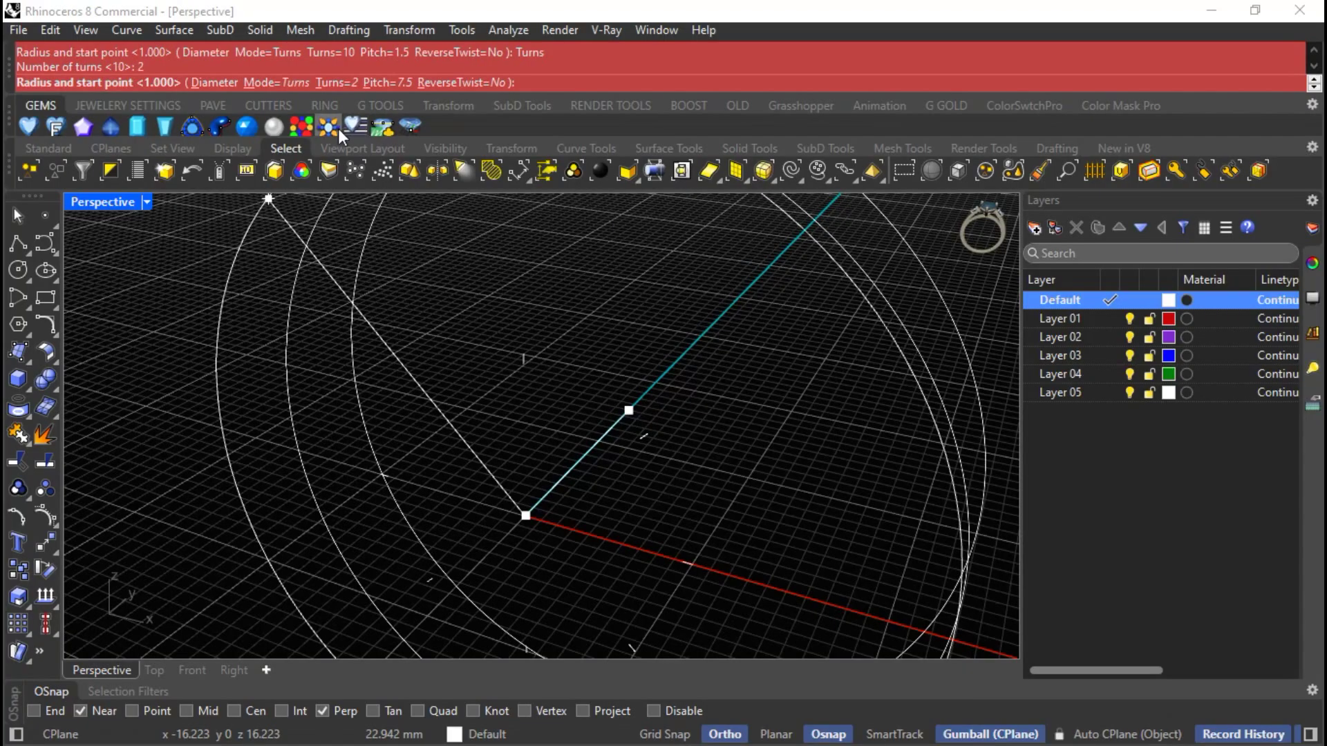
Give the helix a diameter of 16.33 mm and place its start point in the Front view.
click(228, 86)
click(191, 670)
scroll(376, 459, down, 5)
scroll(323, 458, up, 5)
text(16.33)
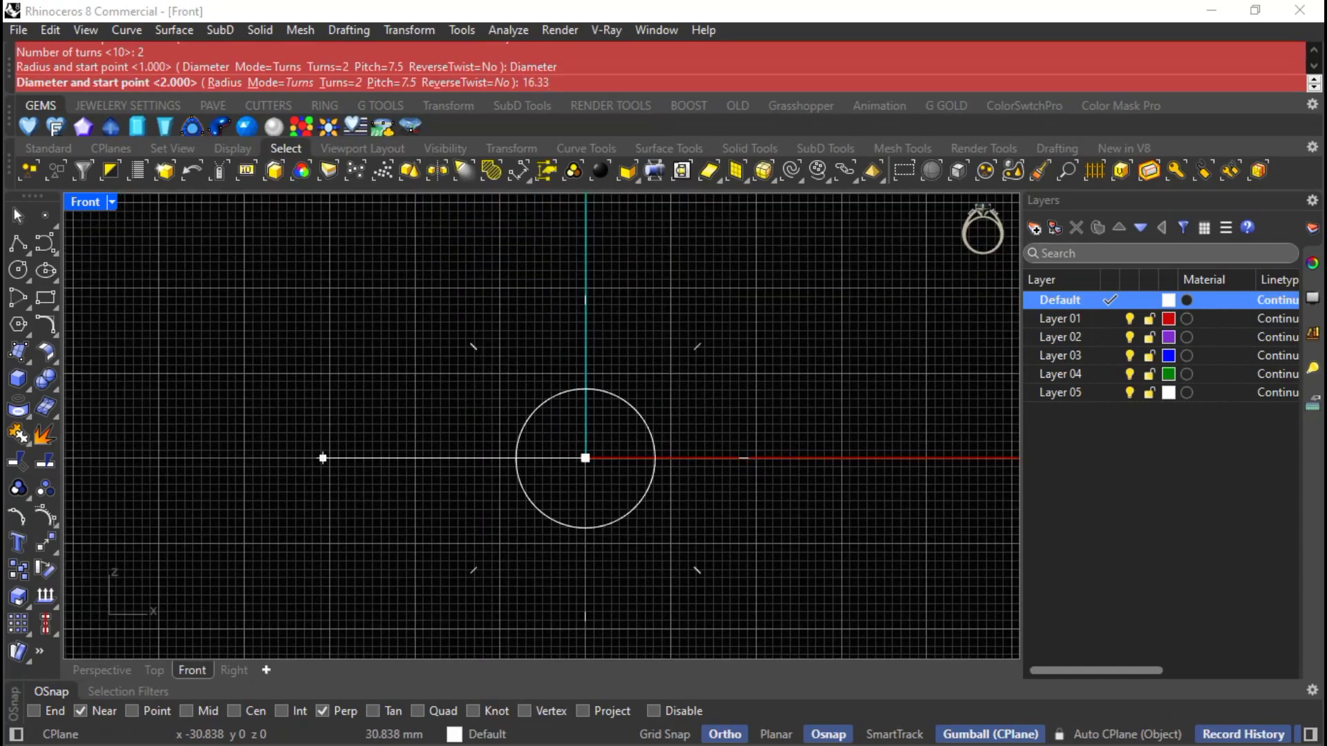
key(Return)
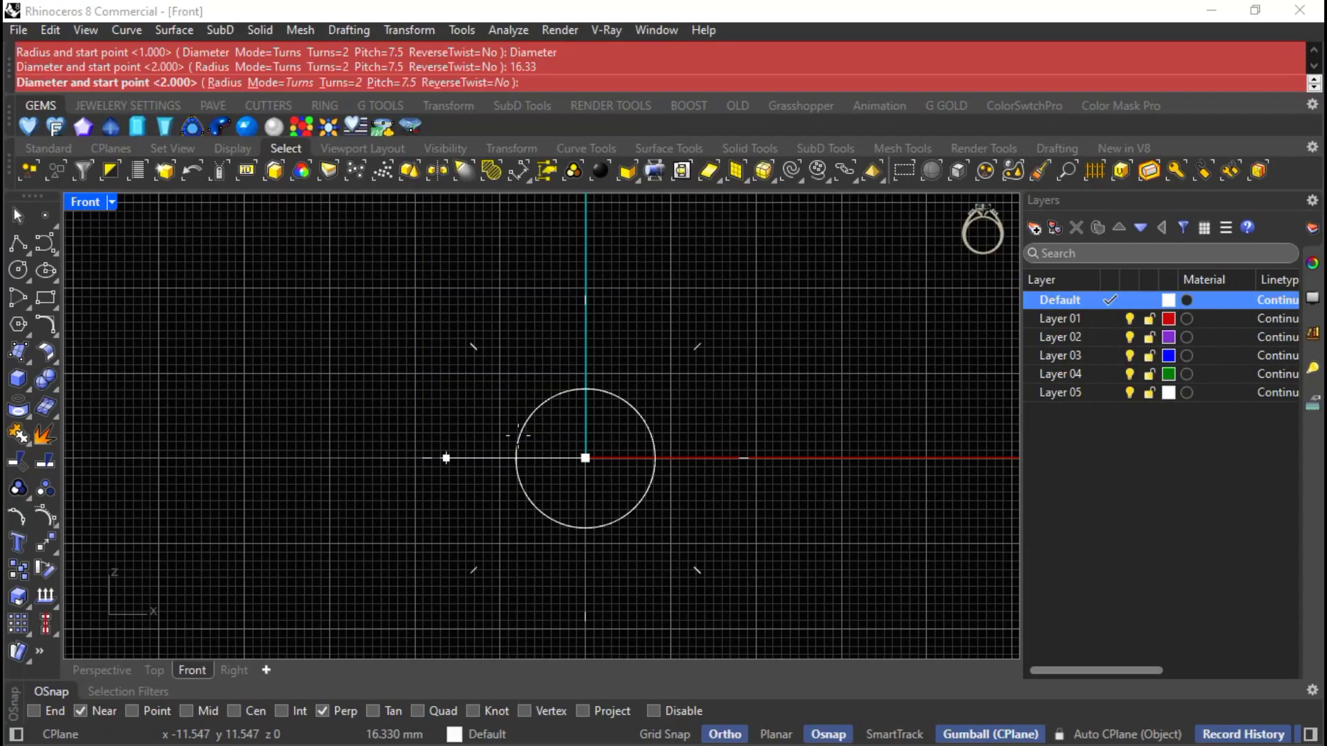
click(481, 436)
Rotate the helix 90 degrees about its long axis.
click(121, 670)
right_drag(387, 567, 590, 498)
click(622, 383)
right_drag(873, 492, 832, 350)
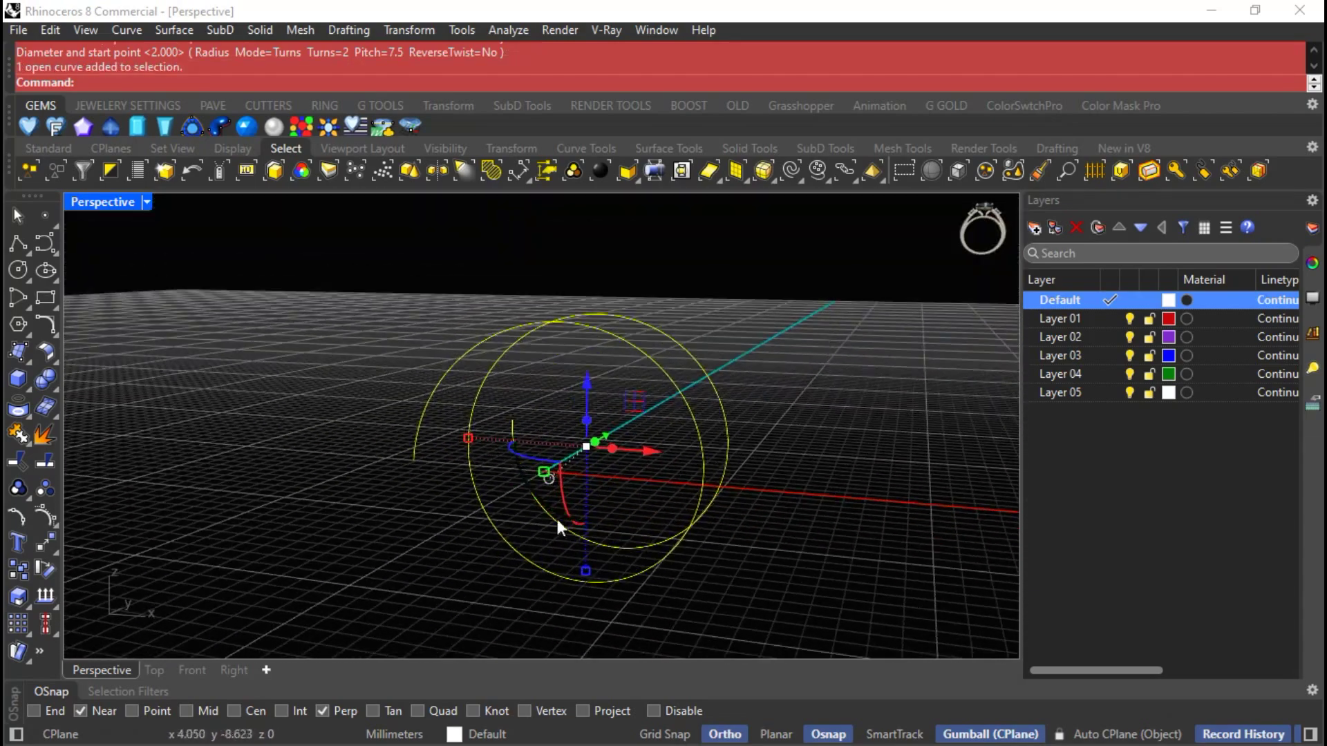
click(552, 515)
text(90)
key(Return)
key(Escape)
right_drag(607, 393, 613, 338)
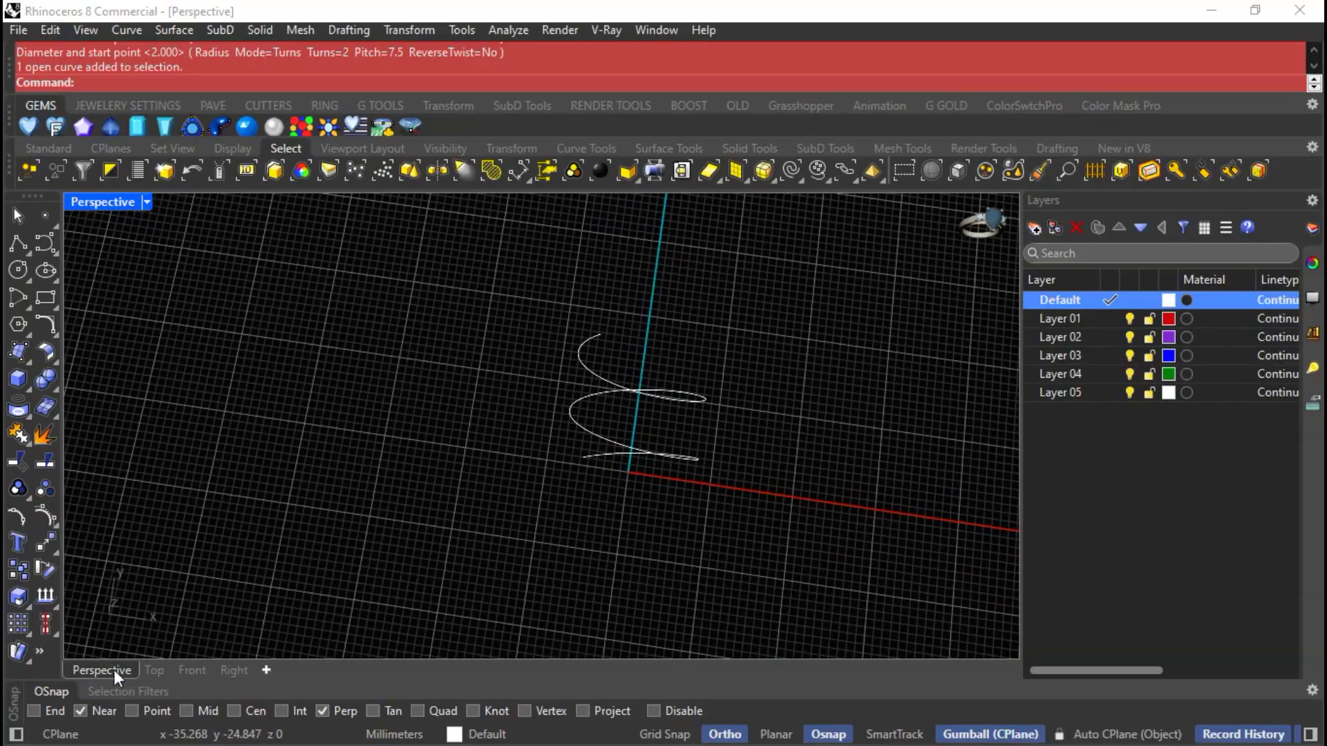
Draw a short straight line along the Y axis in the Top view, just beyond the far end of the helix.
click(154, 670)
scroll(438, 524, down, 4)
scroll(500, 384, up, 3)
scroll(500, 385, up, 3)
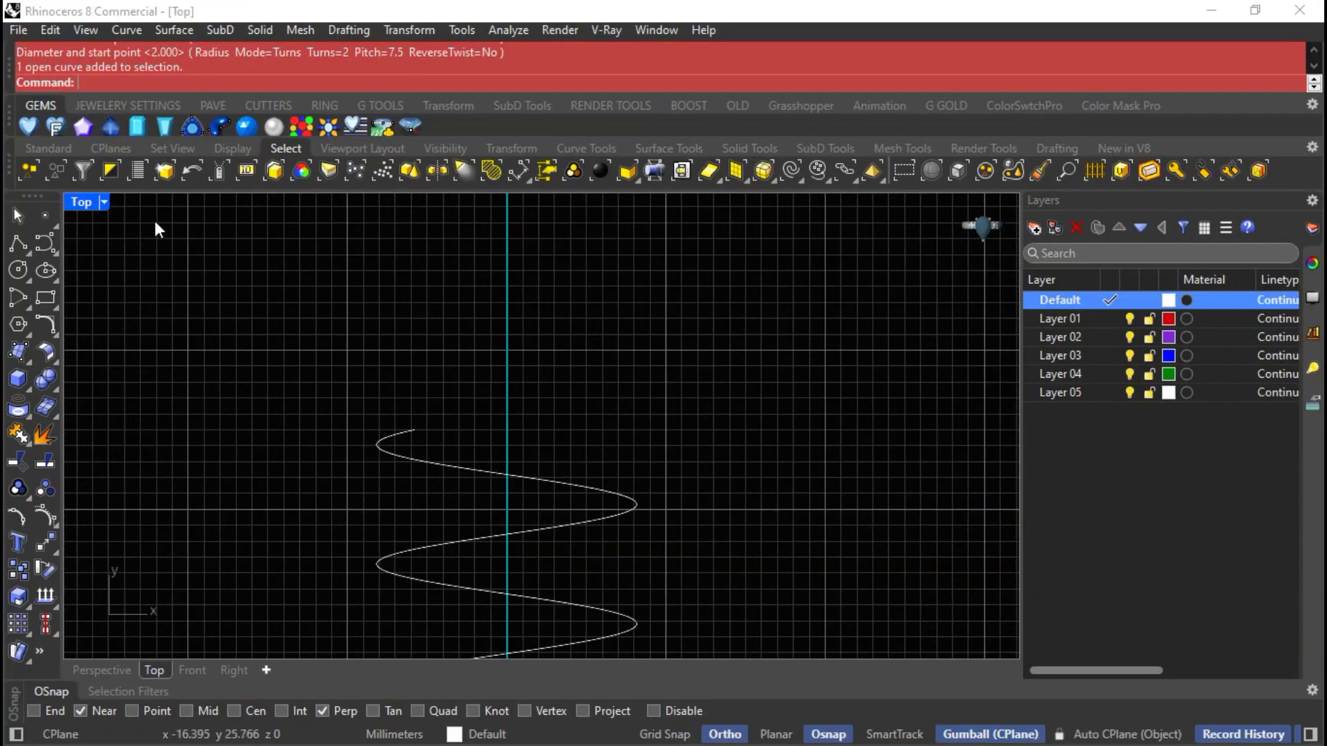
click(19, 243)
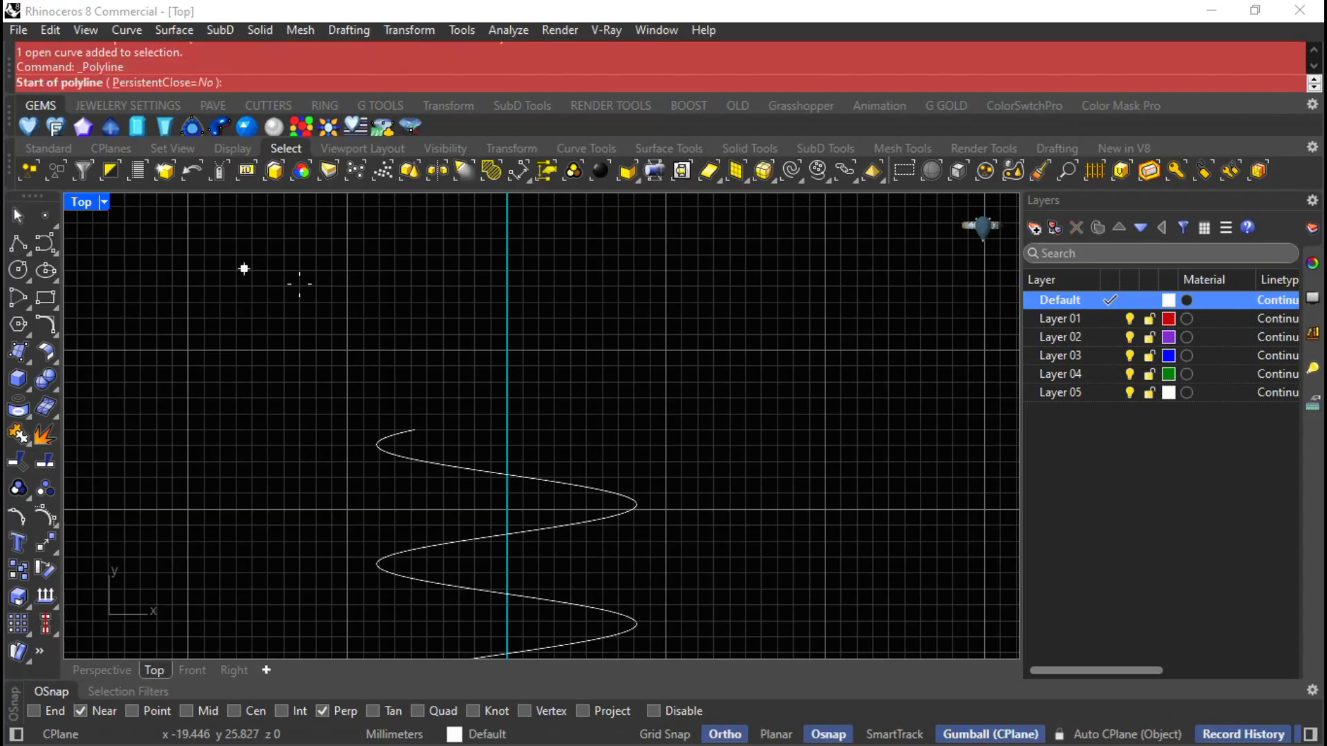
click(508, 280)
click(507, 391)
key(Return)
Draw a second short straight line along the Y axis in the Top view, just before the helix's starting end.
scroll(538, 292, down, 3)
key(Return)
scroll(524, 542, up, 2)
click(522, 515)
click(521, 593)
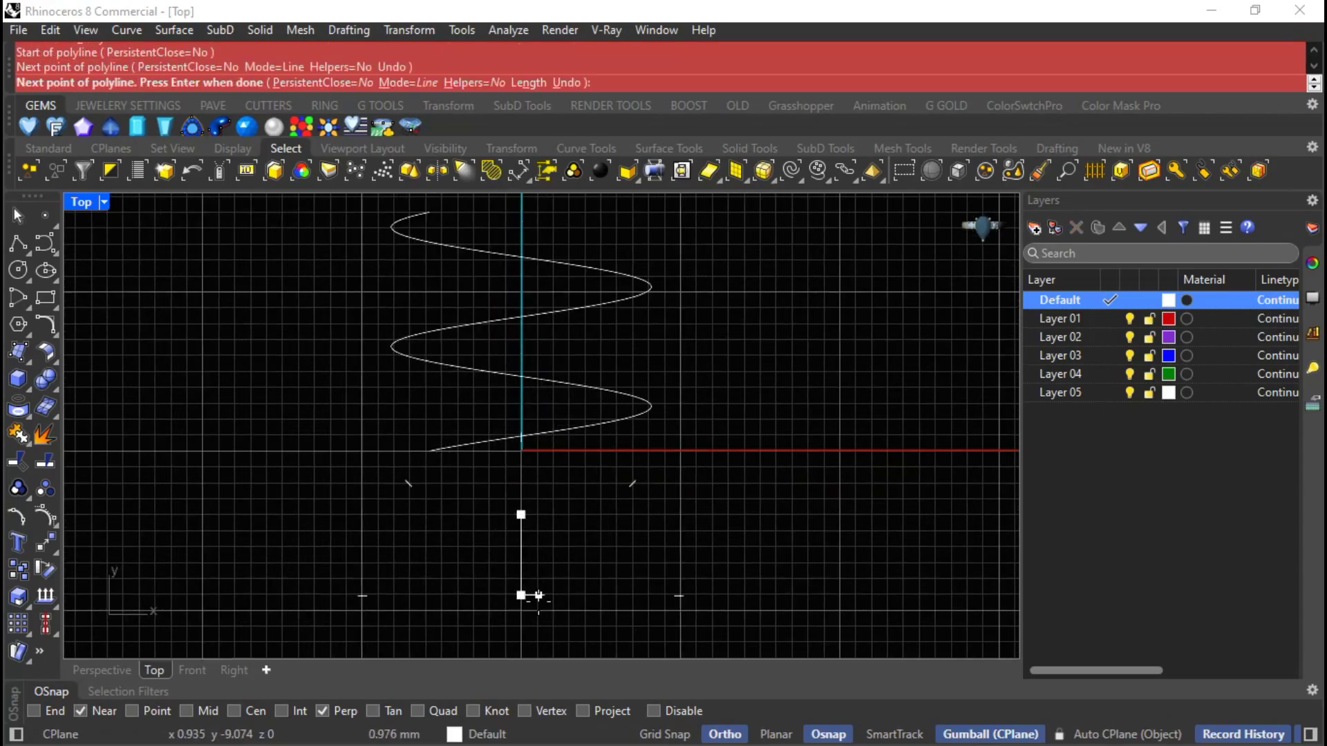
key(Return)
Rotate the line beyond the helix's far end so its outer end slants toward negative X, with Ortho turned off.
scroll(562, 583, down, 3)
scroll(546, 364, up, 3)
click(563, 393)
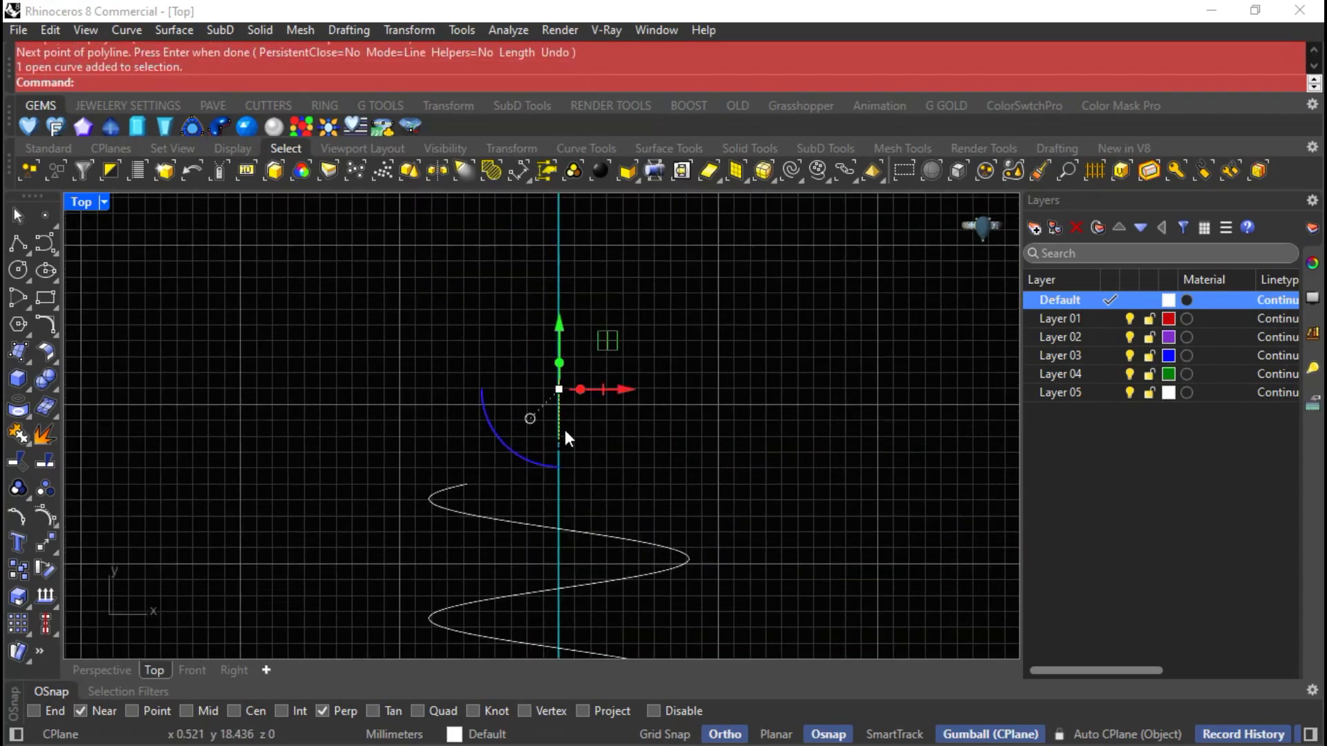
drag(521, 455, 569, 477)
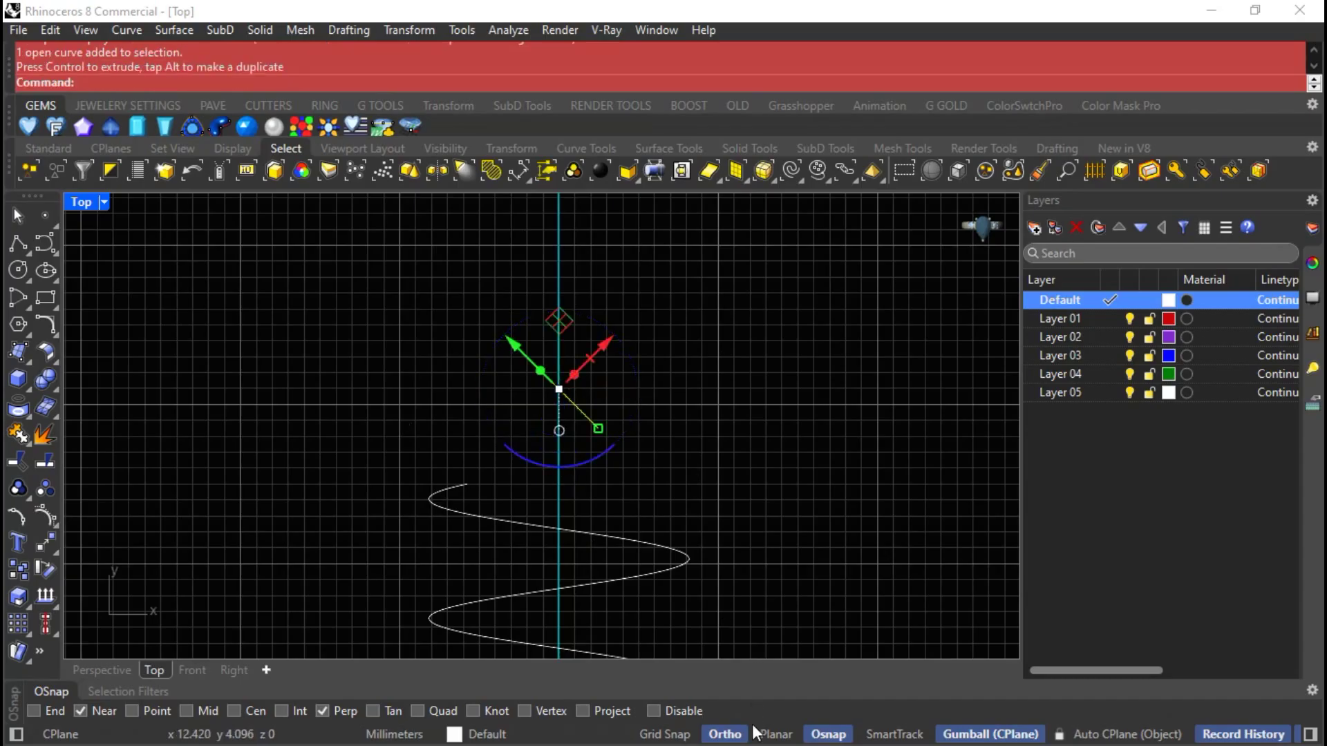
drag(560, 320, 536, 312)
drag(555, 454, 537, 459)
click(706, 438)
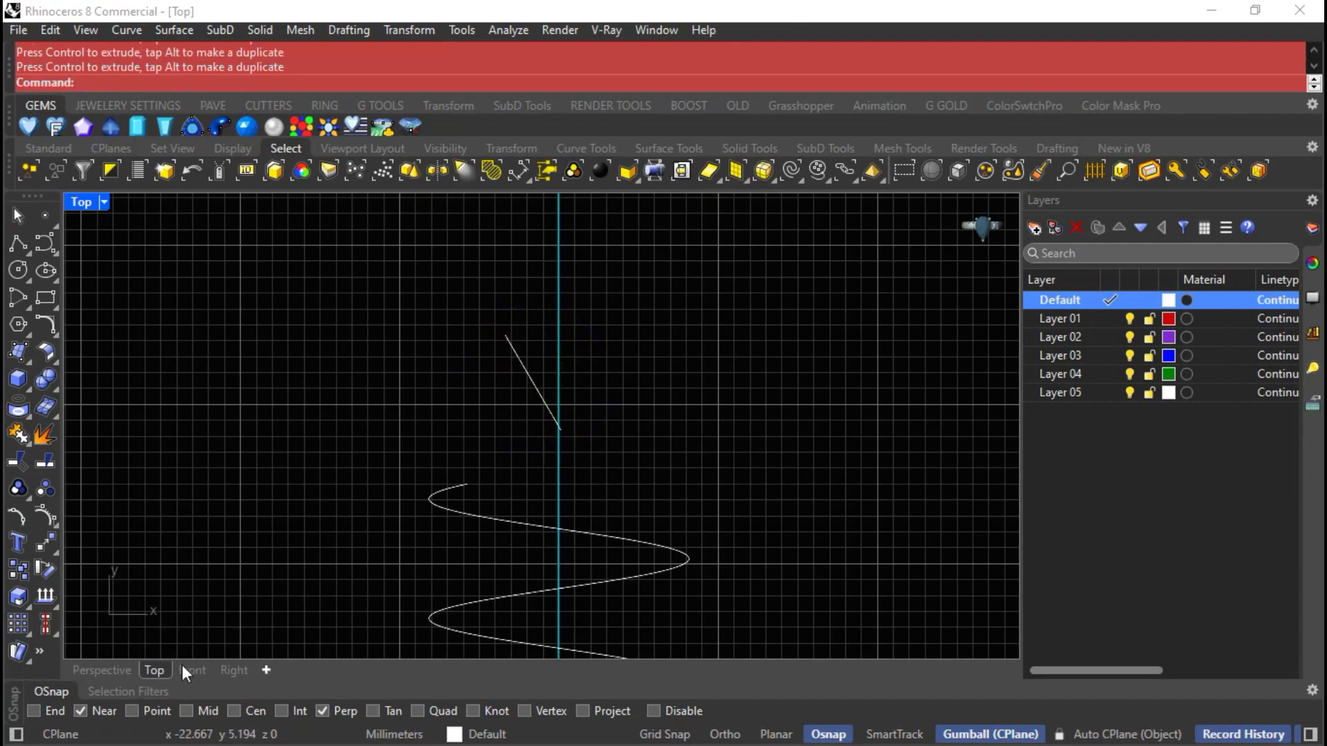
Move both straight lines vertically up to the level of the top of the helix.
click(111, 669)
right_drag(512, 376, 650, 400)
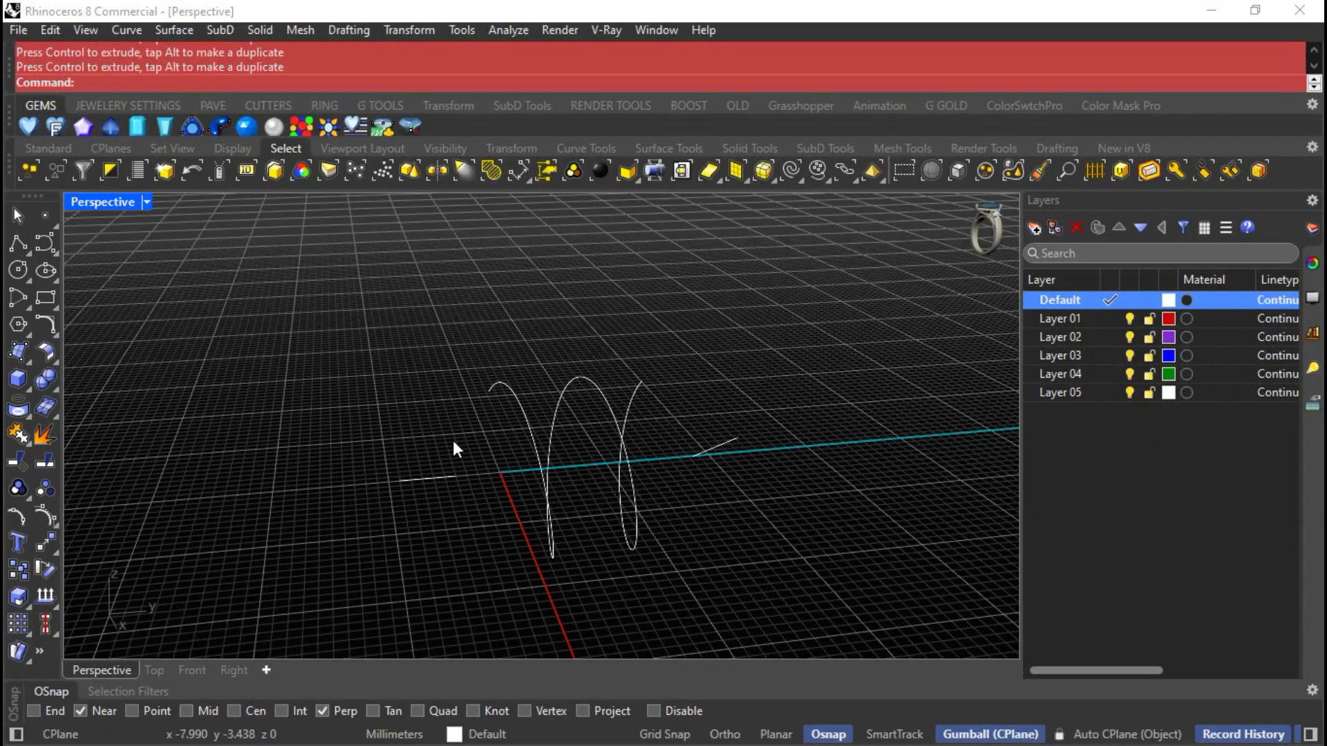
click(446, 477)
shift+click(712, 448)
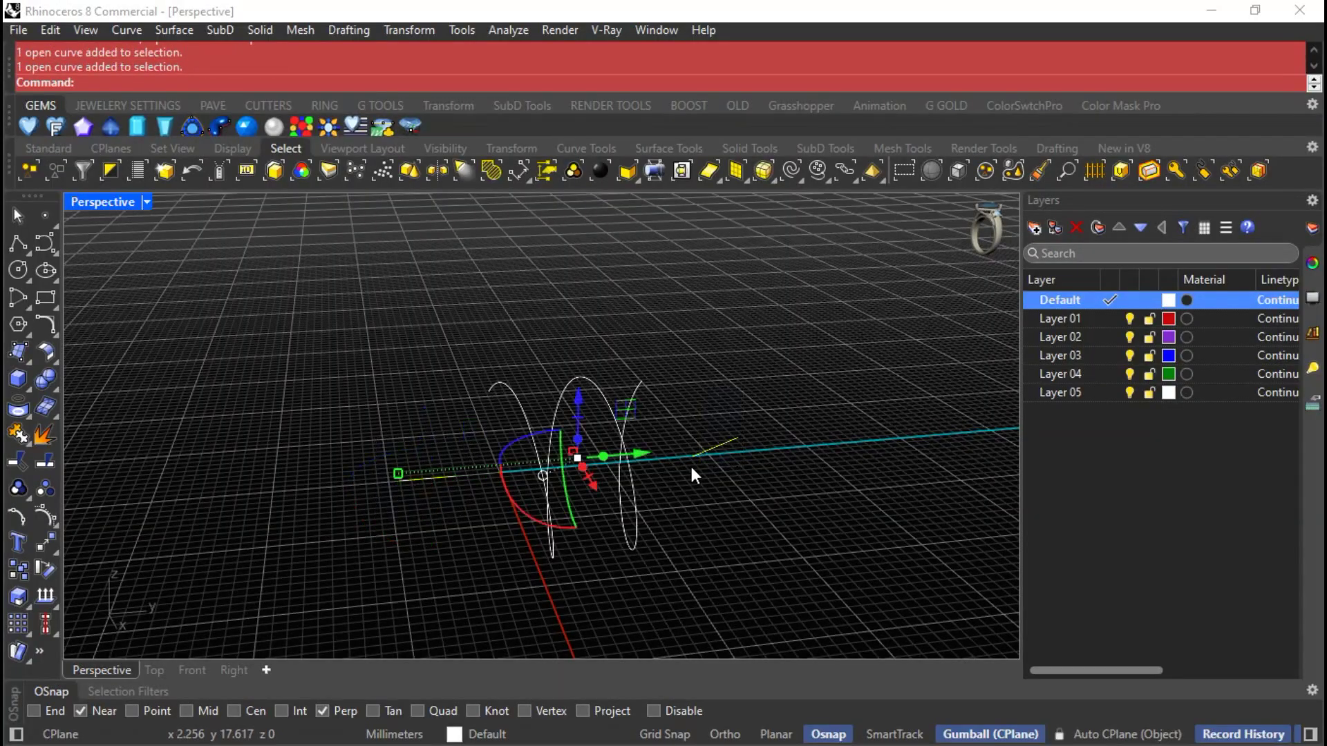
click(194, 670)
scroll(605, 380, up, 3)
drag(545, 453, 562, 335)
click(102, 670)
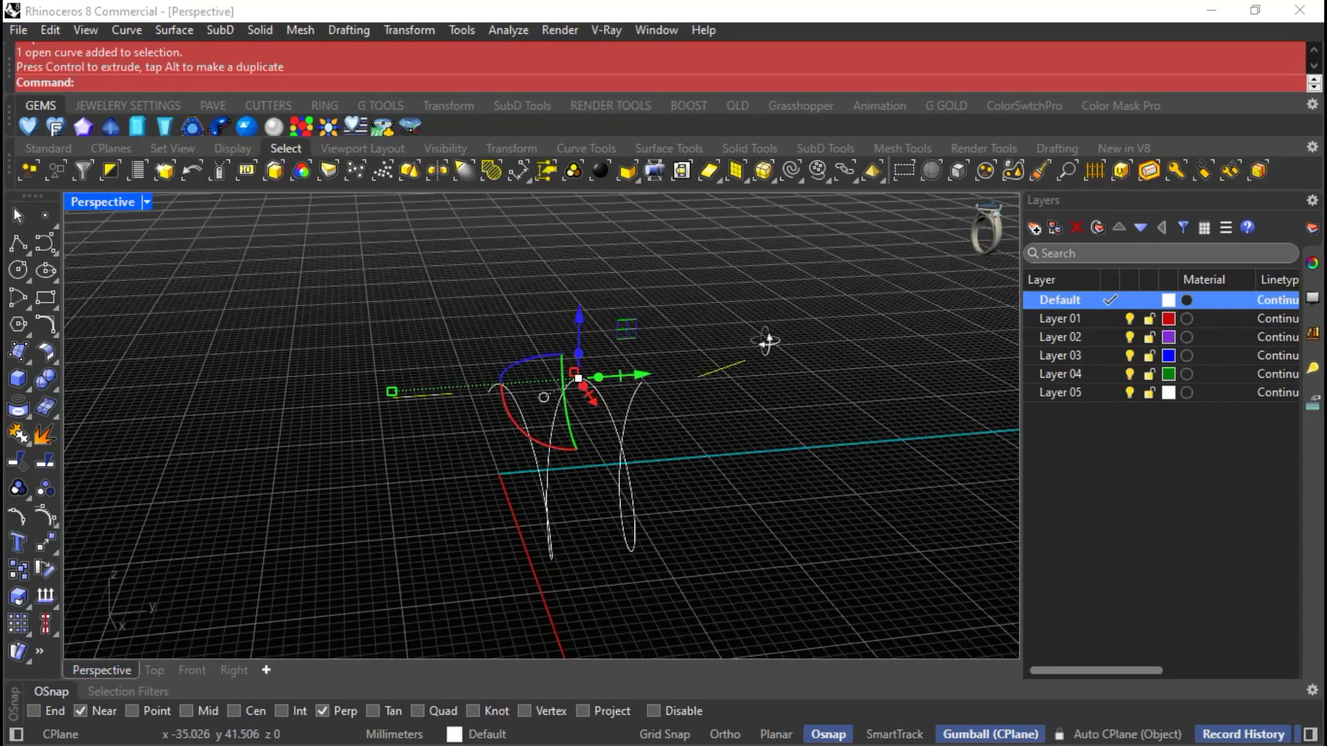
right_drag(765, 341, 840, 419)
click(839, 420)
right_drag(619, 461, 579, 445)
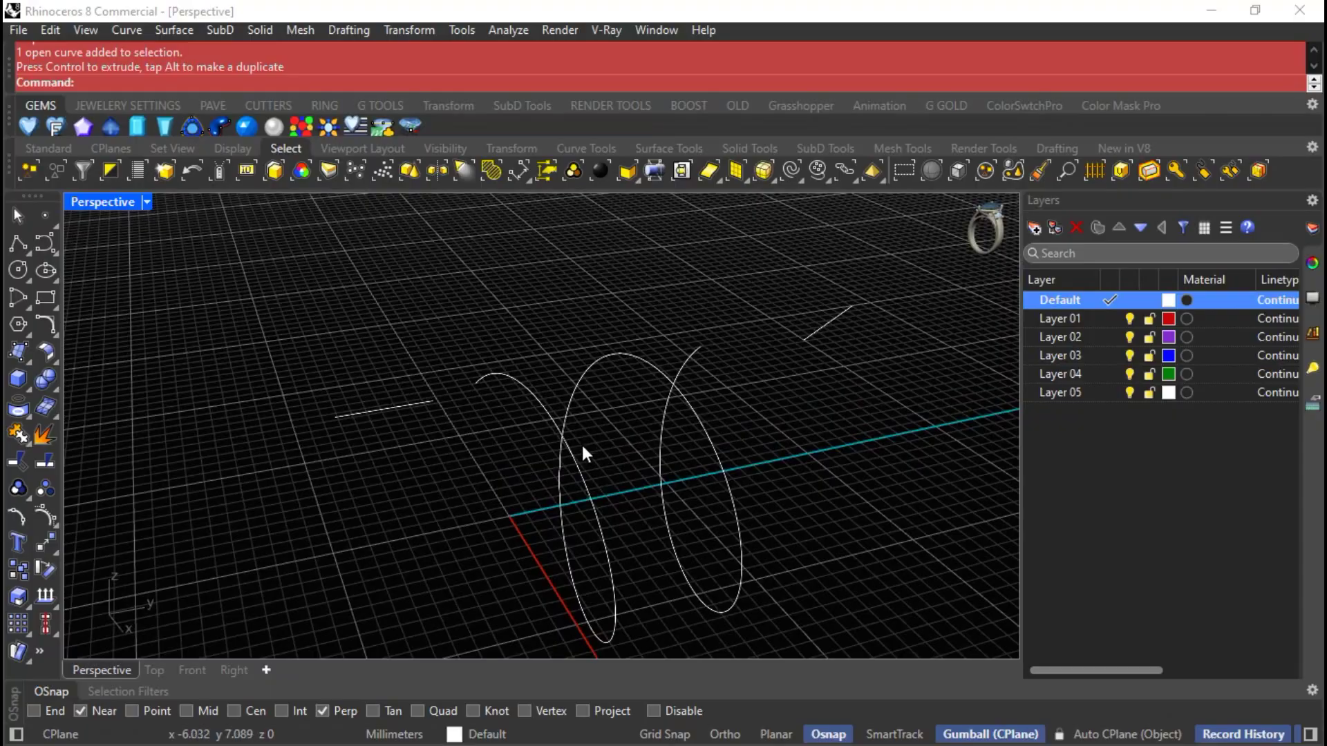
Draw a circle of 16.33 mm diameter centred on the origin in the Front view.
click(18, 272)
click(190, 668)
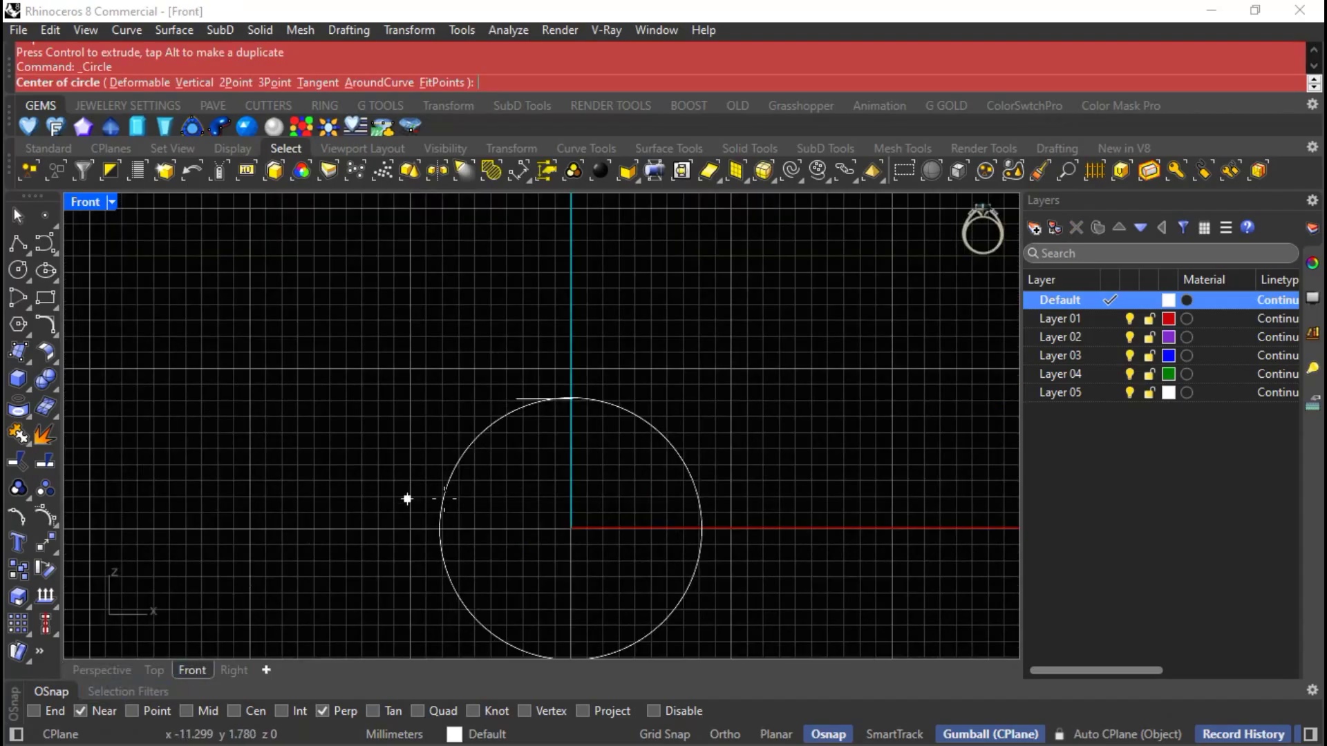
scroll(456, 484, down, 3)
text(0)
key(Return)
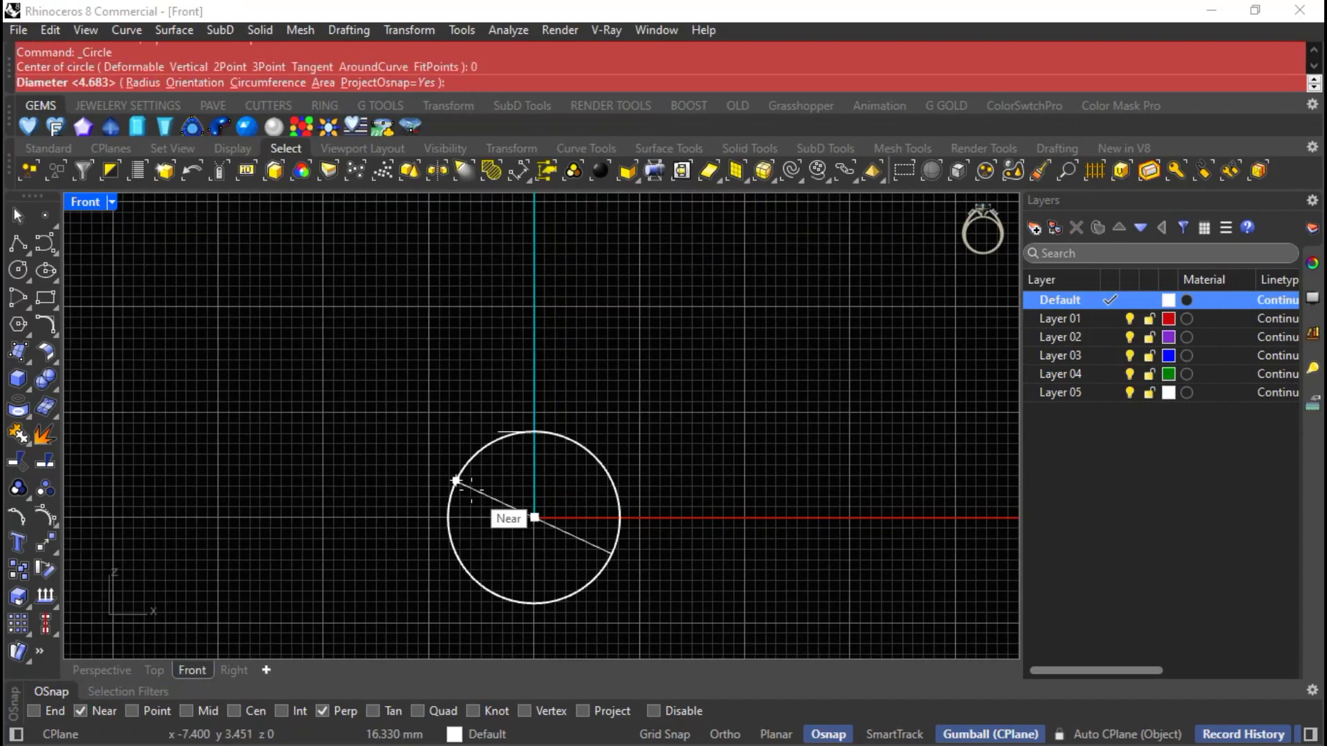
text(16.33)
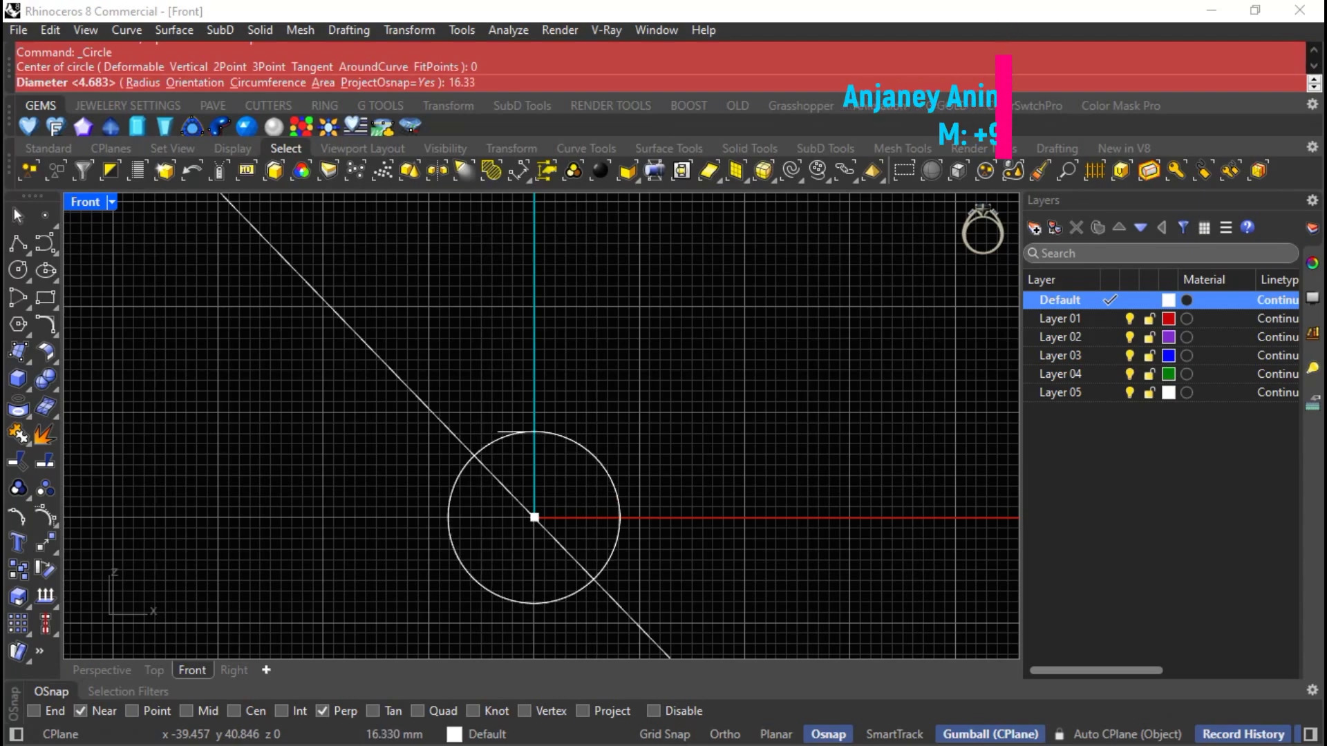
key(Return)
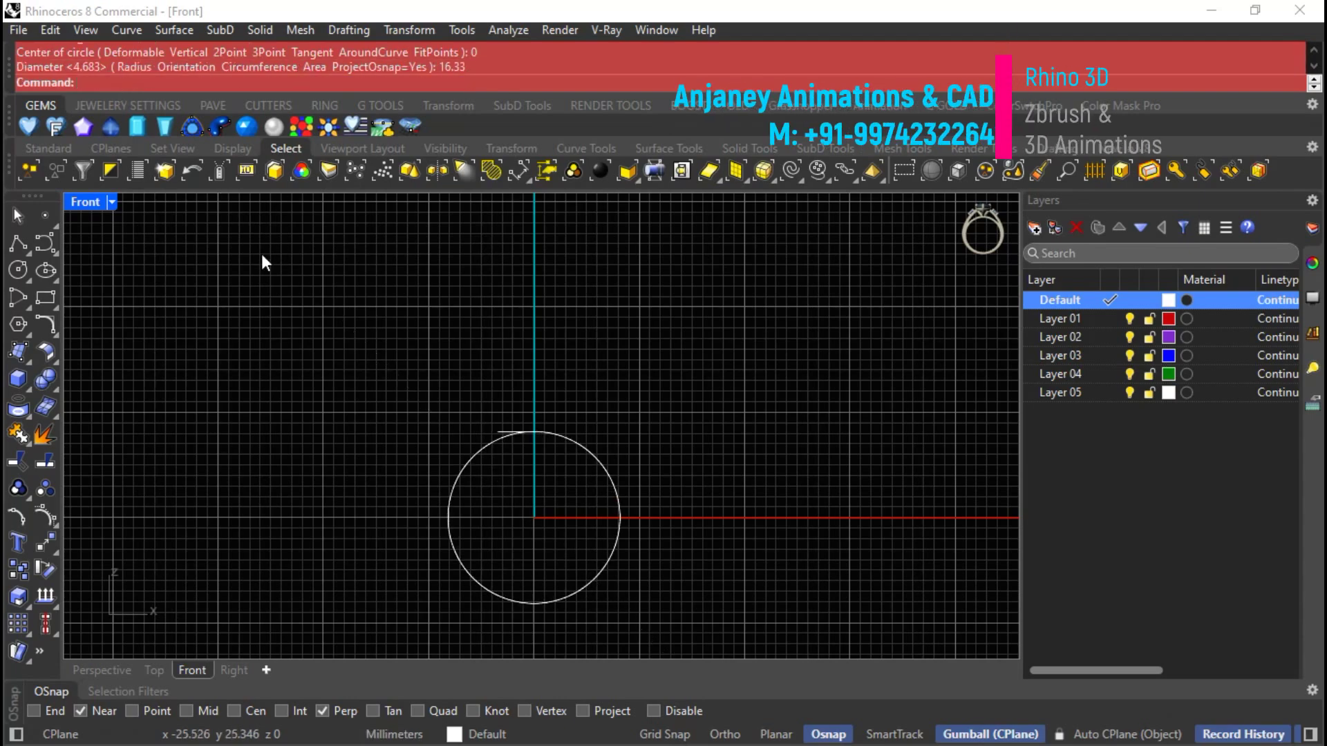
Extrude the circle to both sides as a solid cylinder that extends past the helix at both ends.
click(89, 671)
right_drag(500, 342, 546, 448)
click(542, 446)
text(ExtrudeCrv)
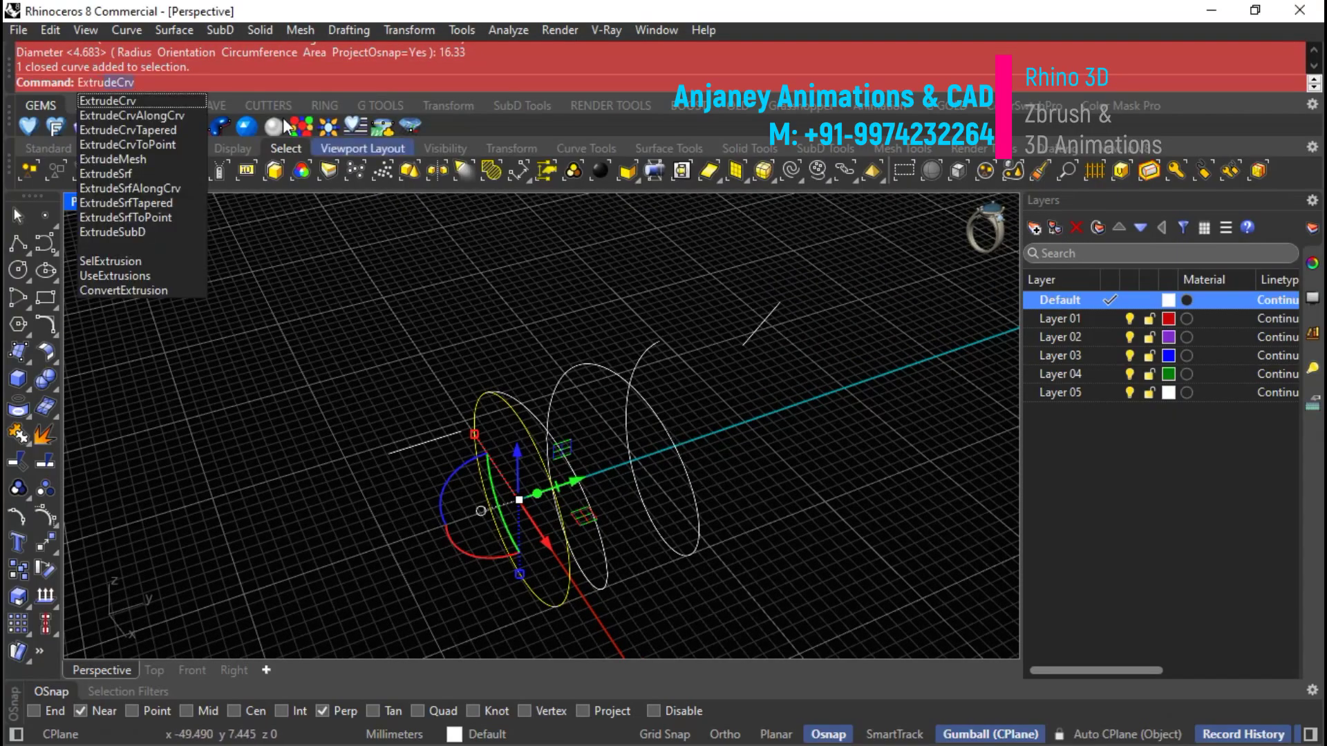
click(131, 102)
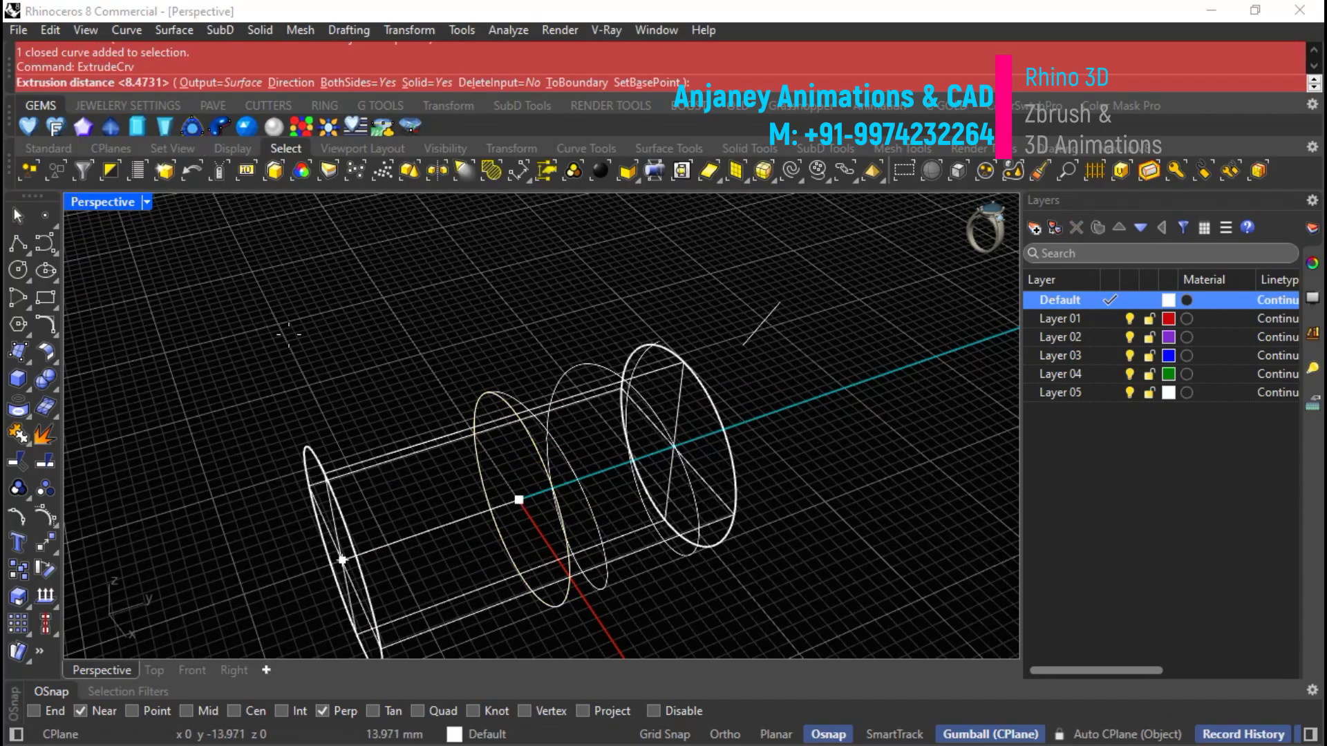
scroll(228, 349, down, 5)
click(187, 363)
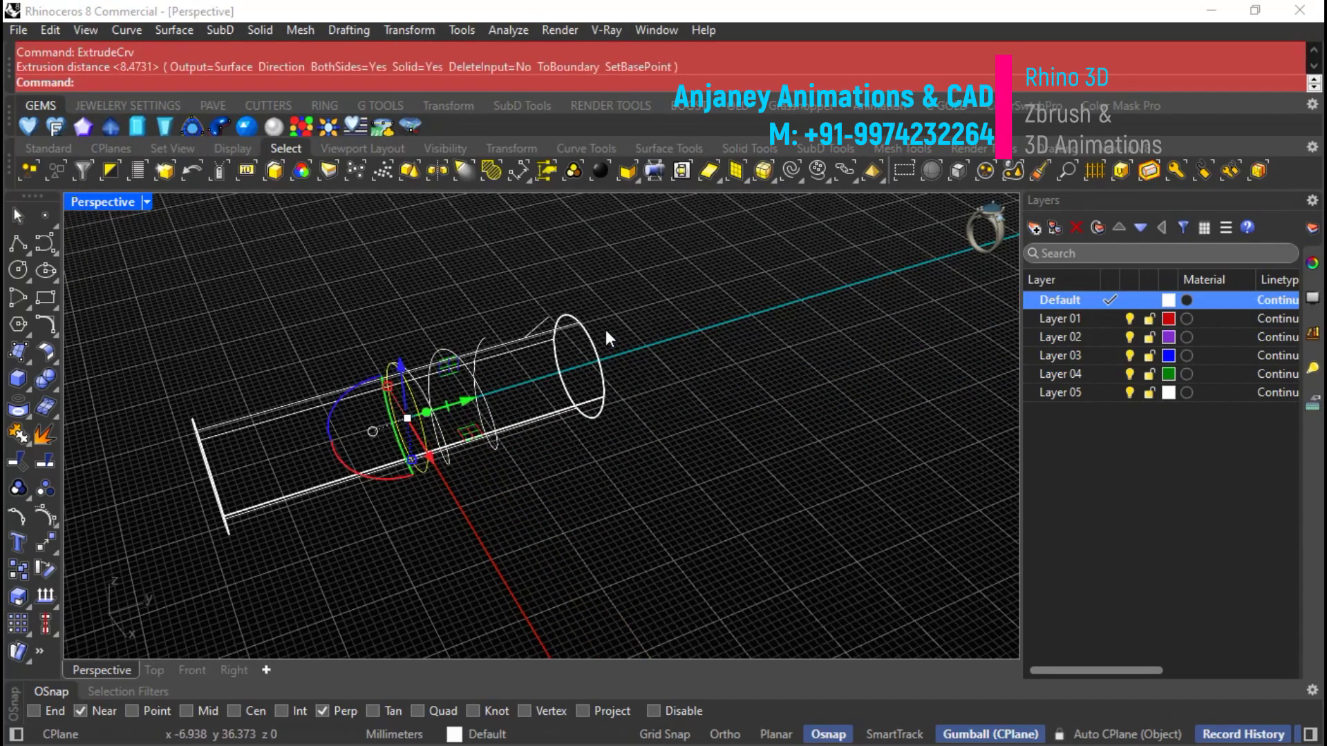
Move the extruded cylinder to Layer 03 and hide that layer.
click(574, 346)
right_click(1055, 354)
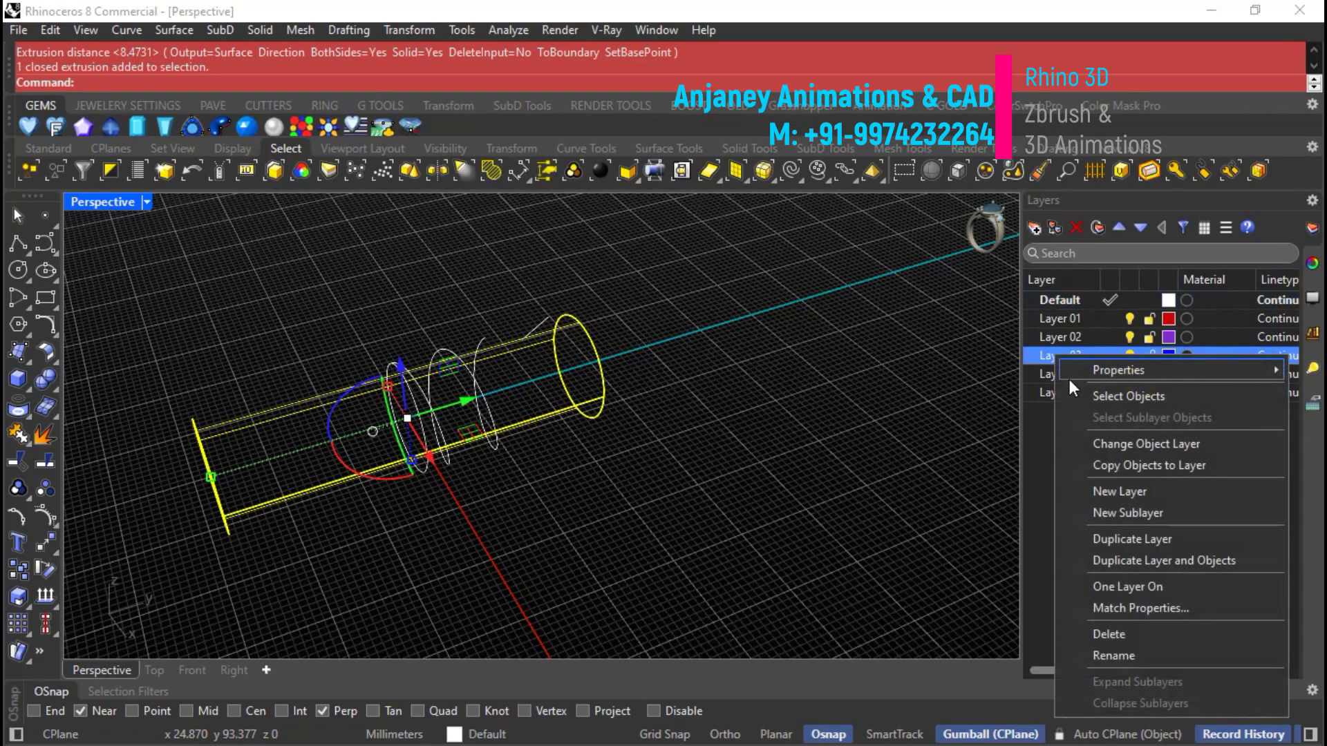
click(1125, 445)
click(1128, 354)
Move the 16.33 mm circle to the hidden Layer 03.
right_drag(748, 416, 498, 509)
click(500, 506)
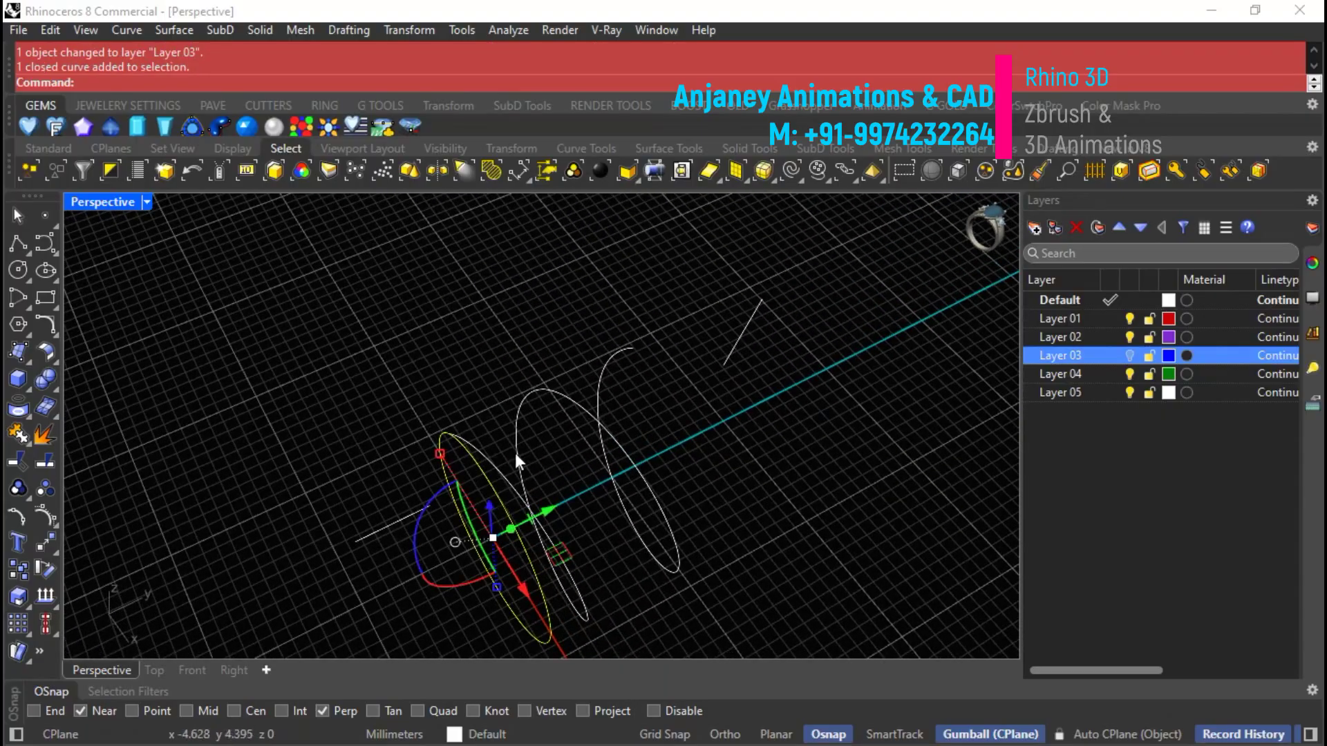
right_click(1058, 356)
click(1122, 444)
right_drag(597, 490, 597, 434)
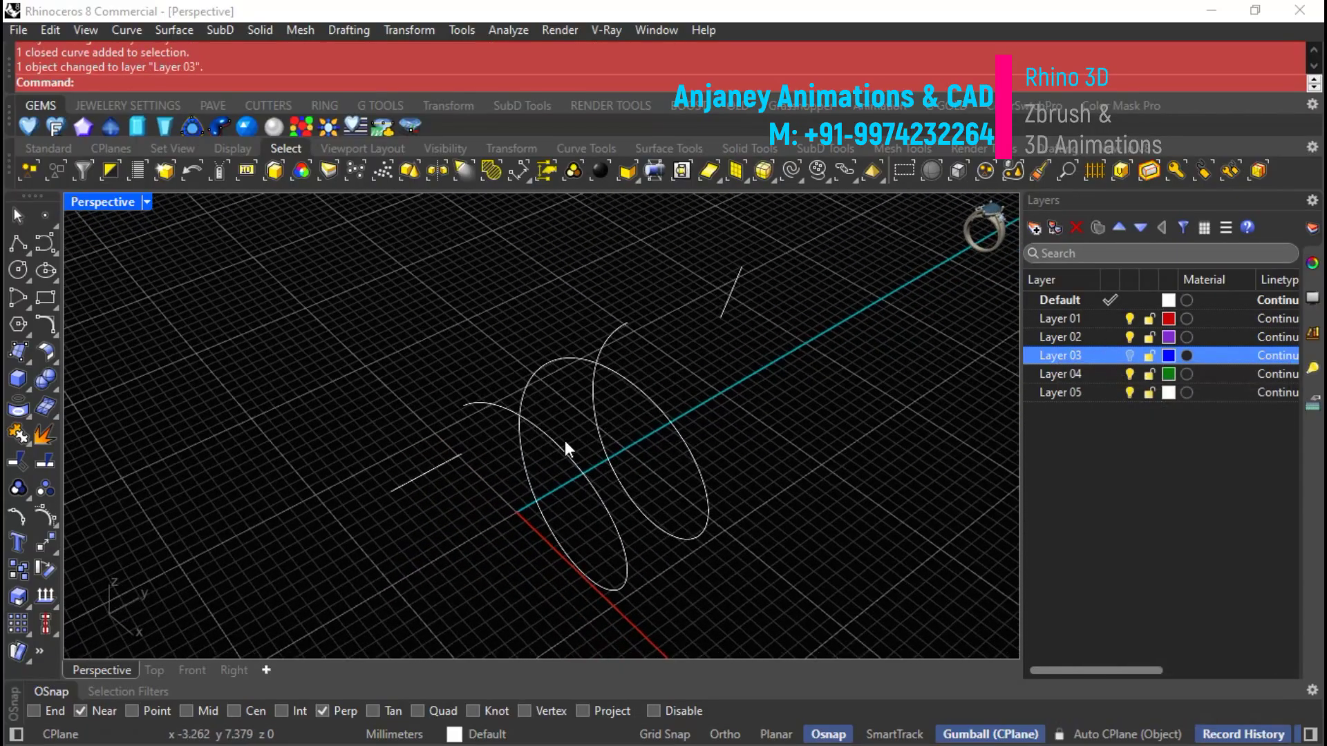
Start an adjustable curve blend between the helix's starting end and the straight line in front of it.
click(56, 335)
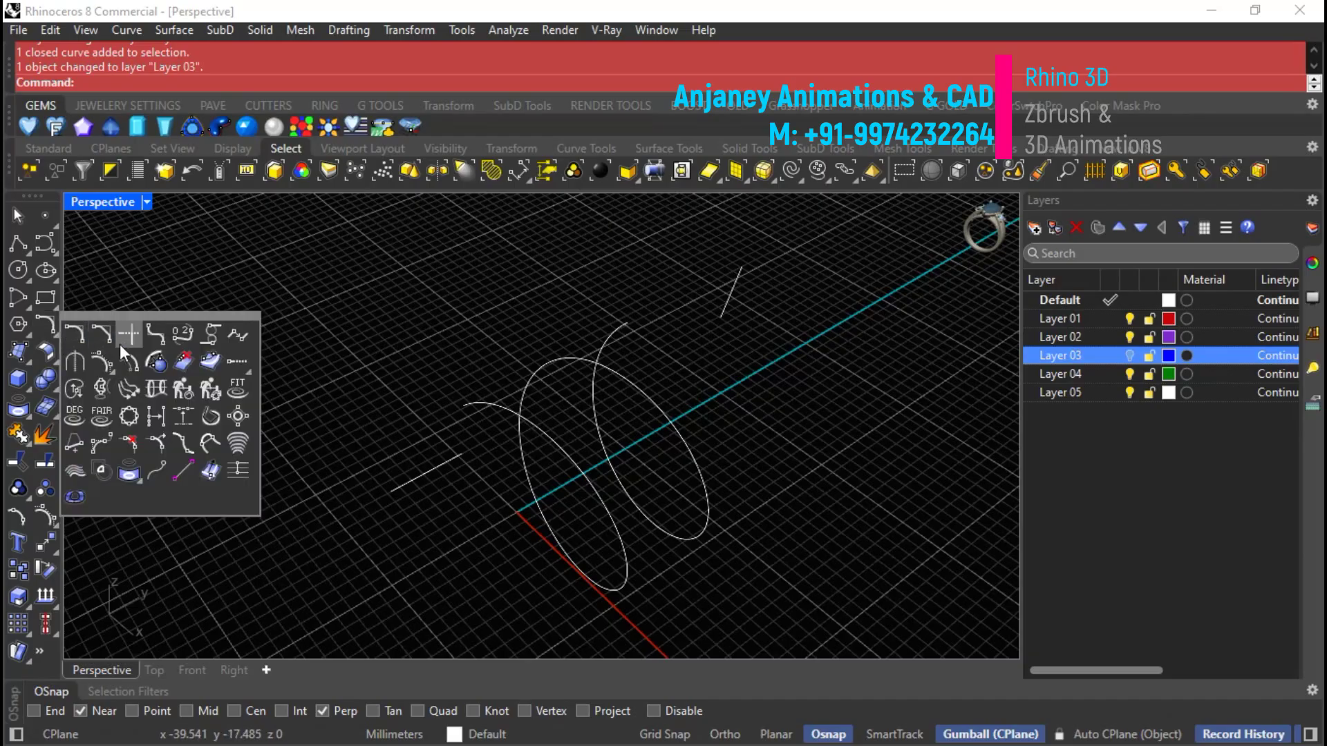
click(188, 333)
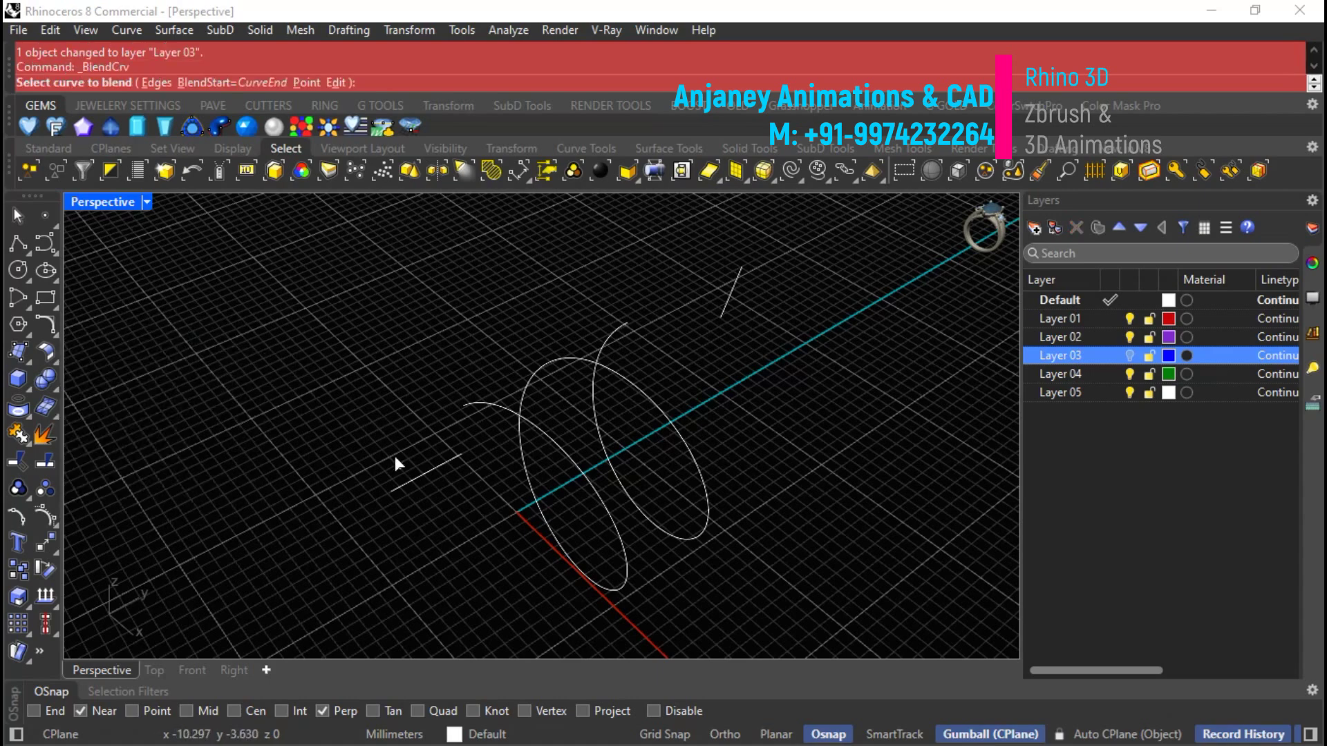
click(488, 411)
scroll(509, 345, up, 5)
right_drag(392, 522, 489, 559)
scroll(500, 318, down, 7)
right_drag(500, 318, 528, 396)
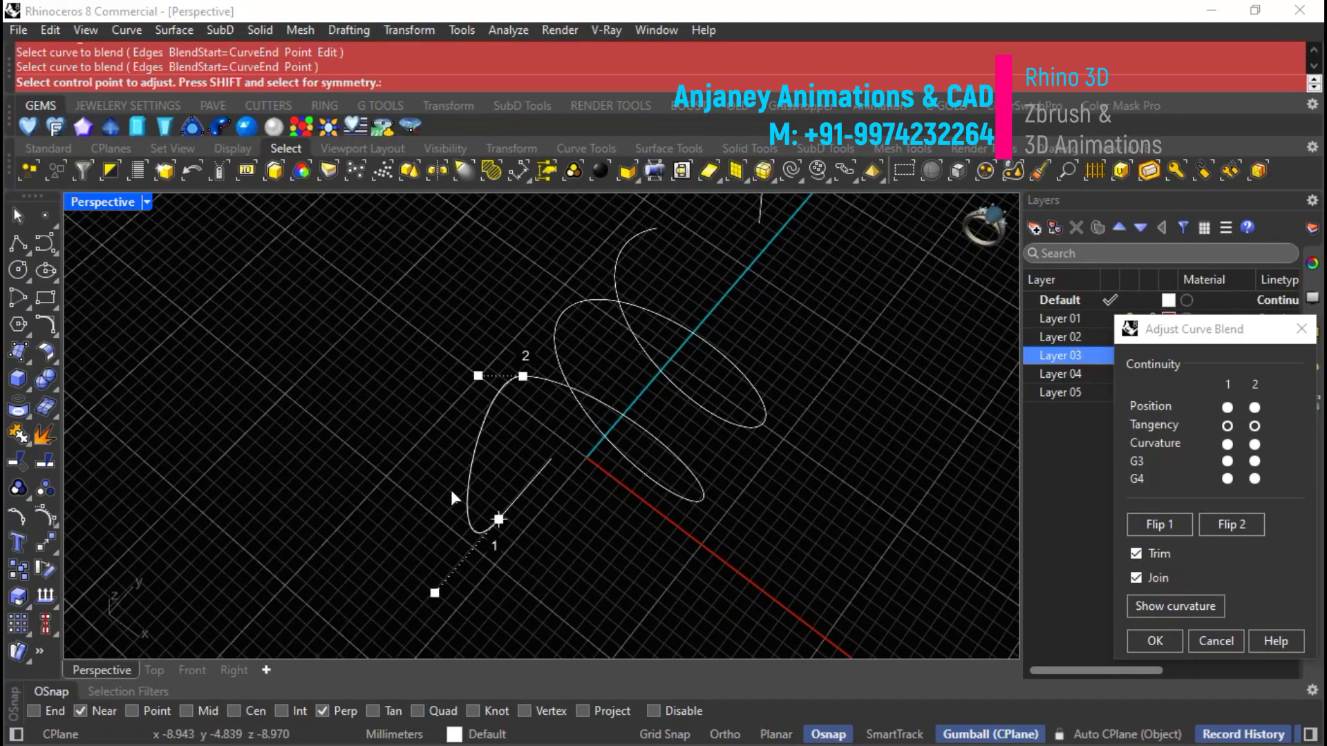
Flip the blend direction at both ends and slide the blend's helix end further along the helix.
right_drag(488, 516, 509, 528)
click(1234, 525)
click(1159, 524)
right_drag(602, 415, 692, 331)
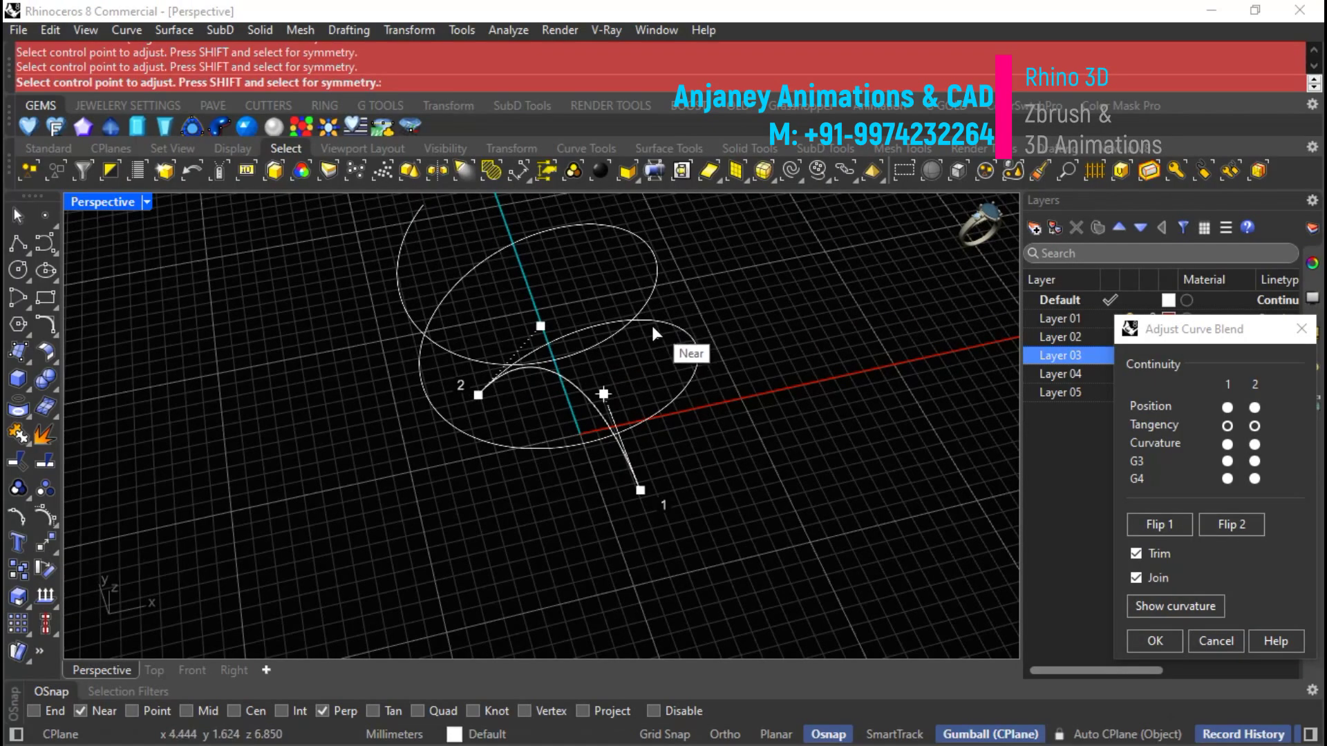
click(479, 394)
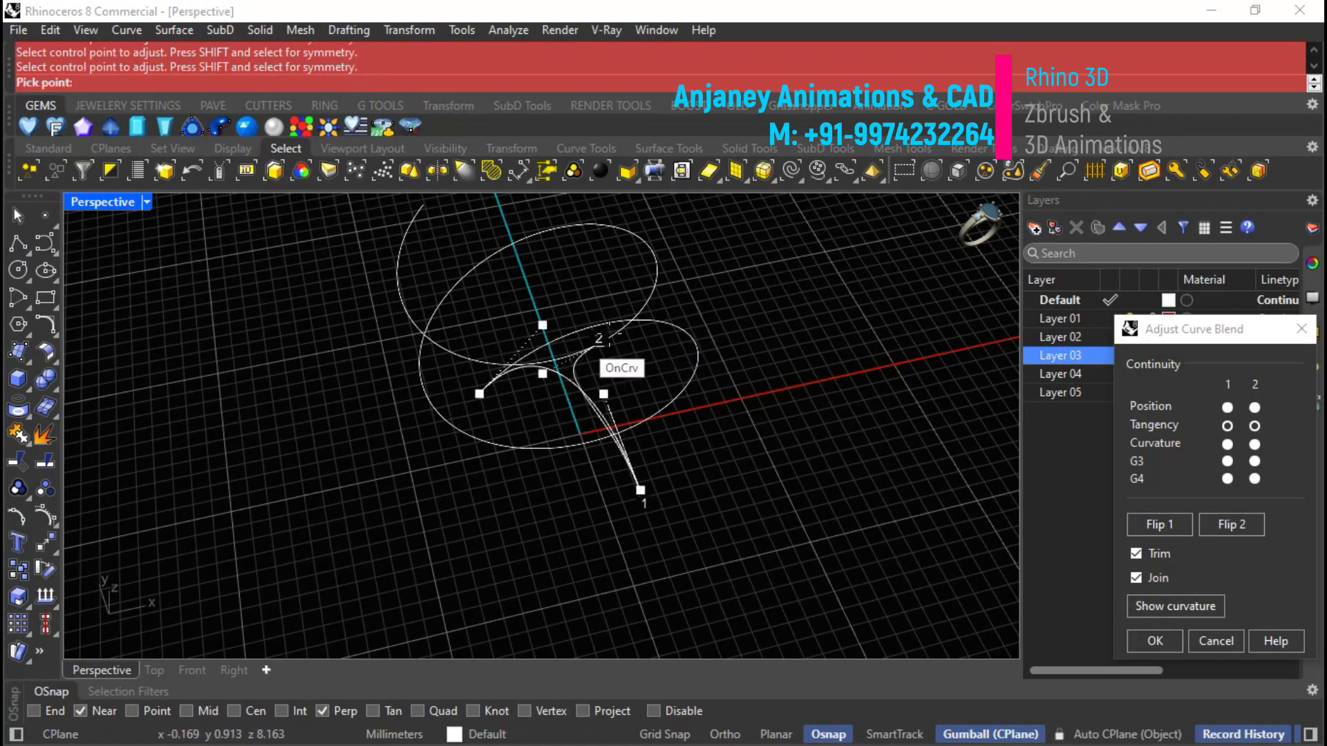
click(655, 322)
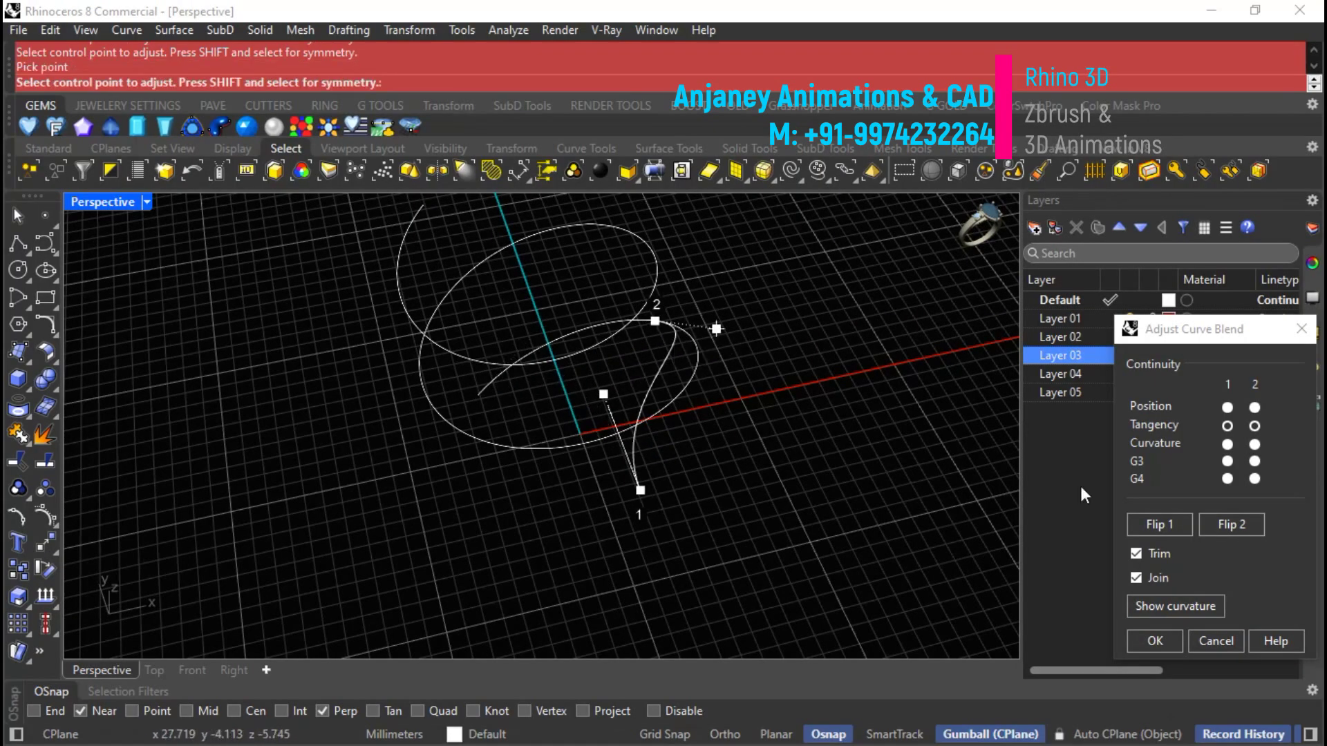
click(1220, 517)
Reposition the blend's helix end and adjust its tangent handles so the curve sweeps smoothly from the straight line into the helix.
right_drag(942, 439, 591, 330)
click(593, 310)
click(617, 337)
click(548, 358)
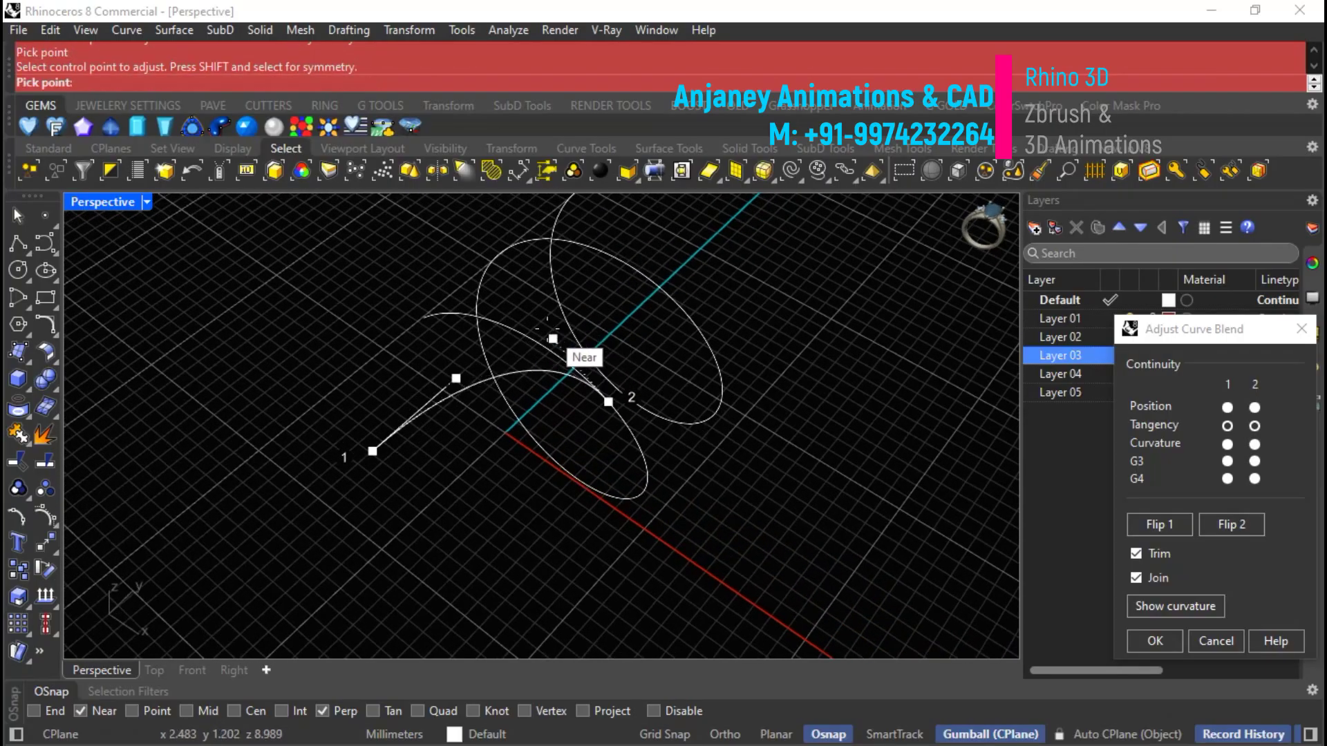
click(529, 314)
right_drag(537, 441, 439, 335)
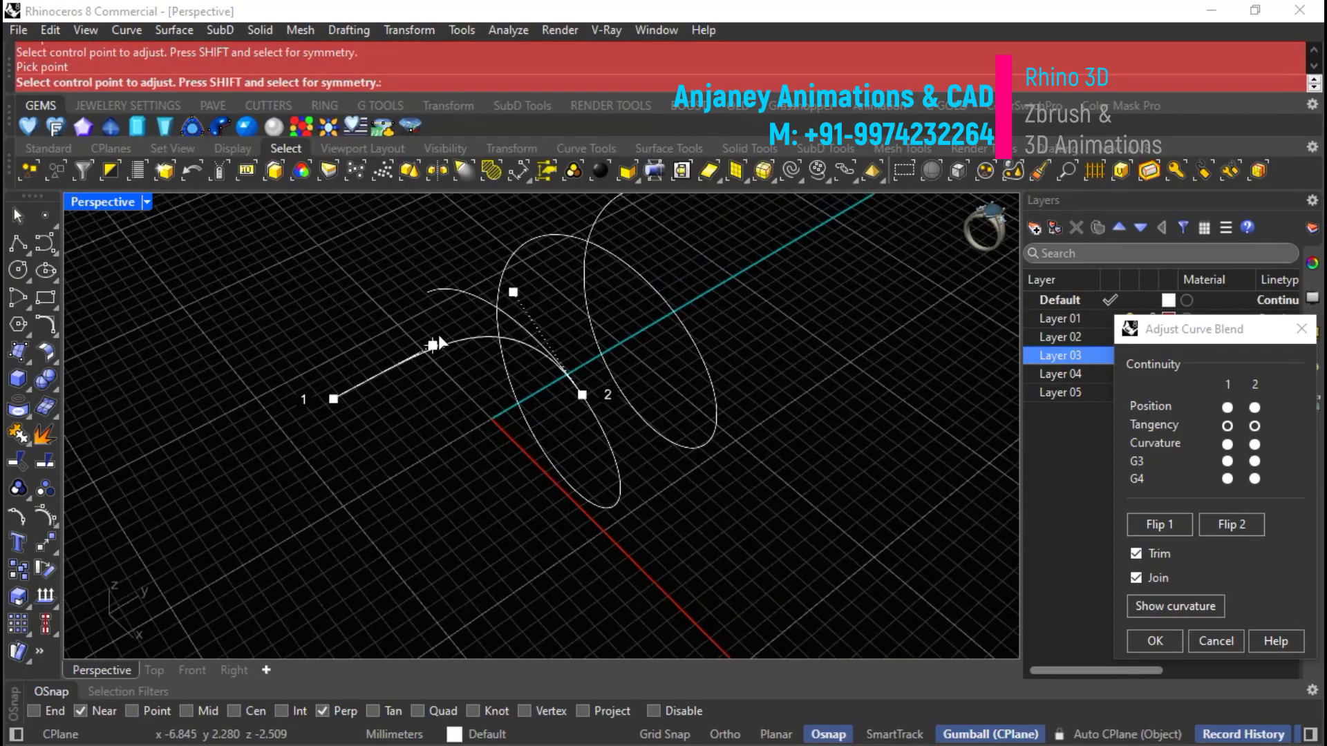
scroll(439, 338, up, 3)
click(441, 374)
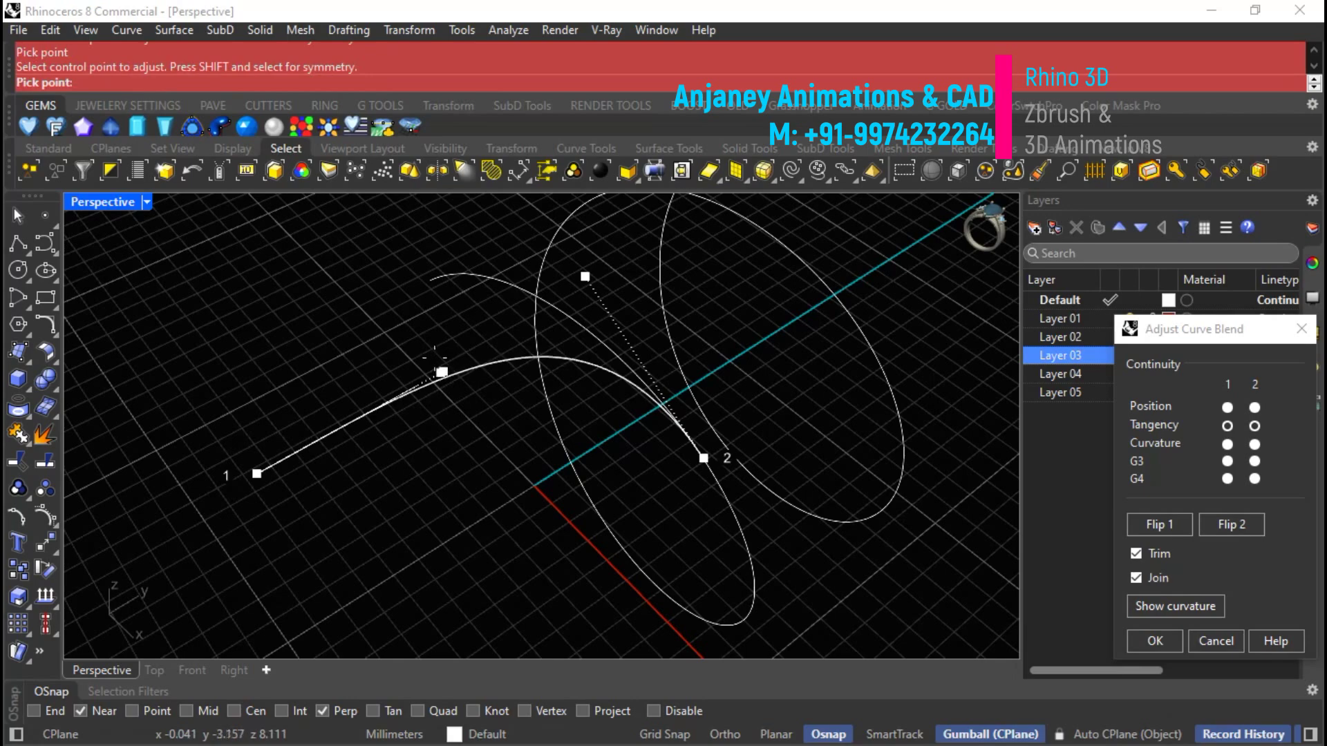
click(425, 380)
right_drag(414, 369, 484, 428)
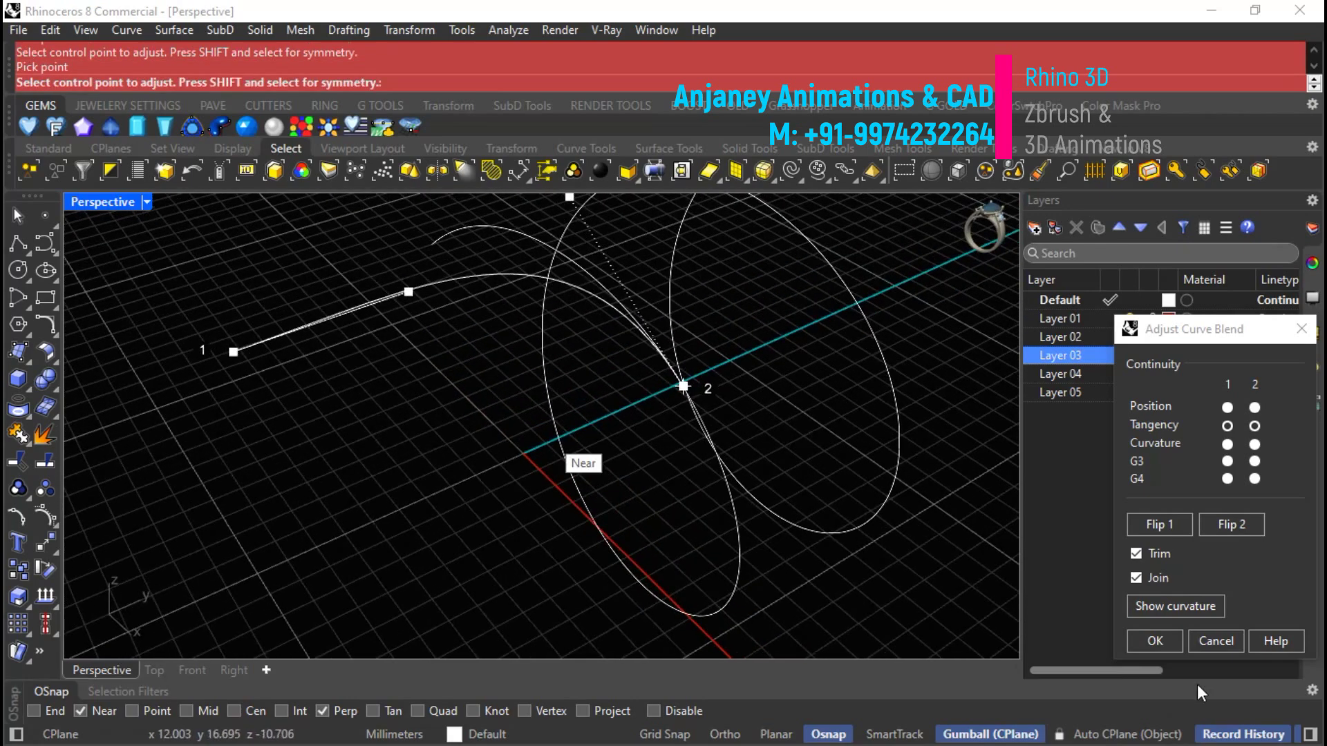
Check the blend with a curvature graph at display scale 102 and density 3, close the graph and accept the blend.
click(1167, 608)
right_drag(753, 467, 702, 453)
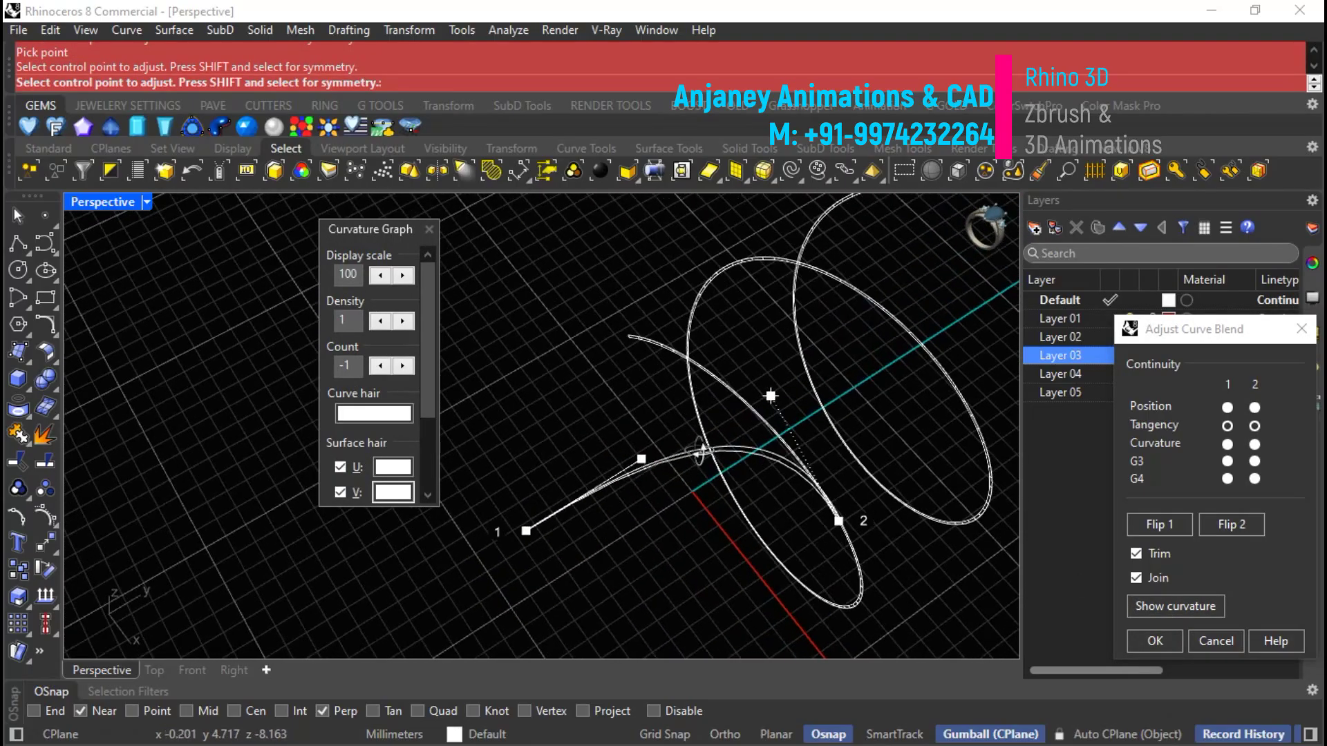
scroll(791, 433, up, 5)
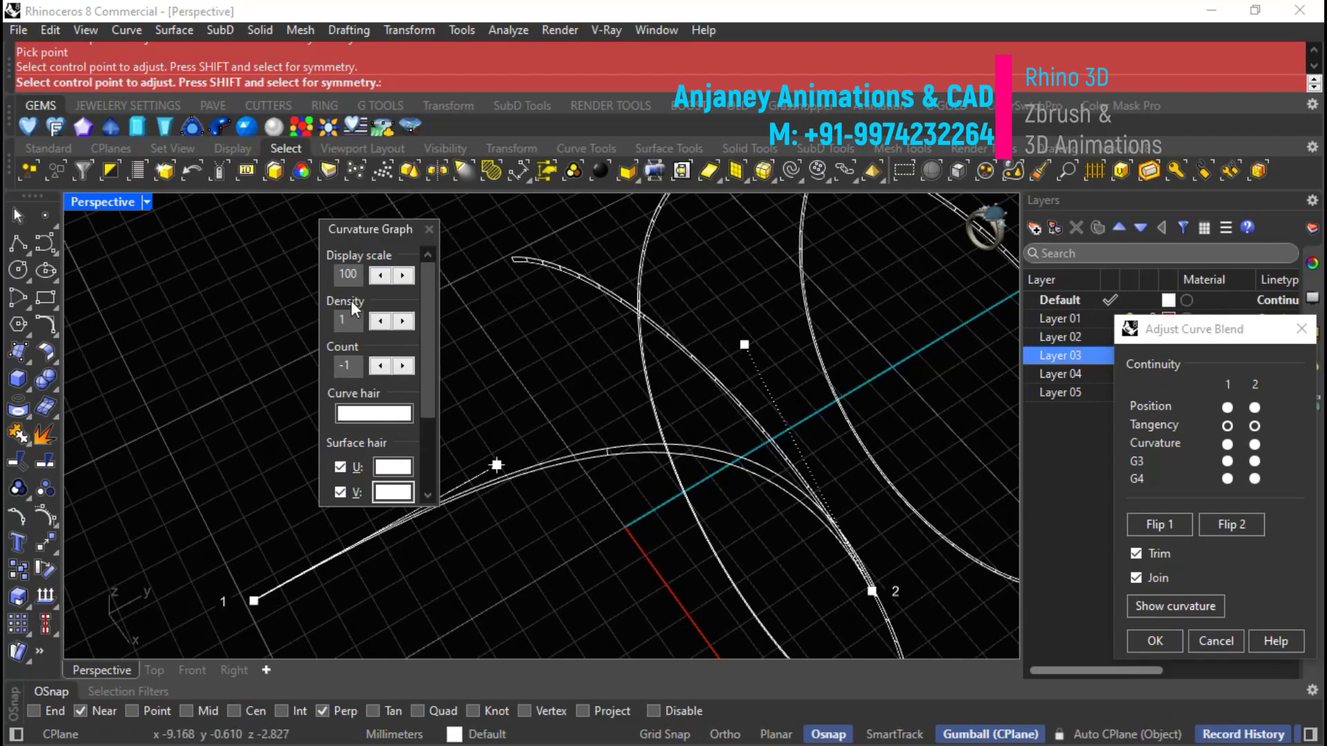
click(404, 276)
click(404, 276)
right_drag(691, 325, 833, 439)
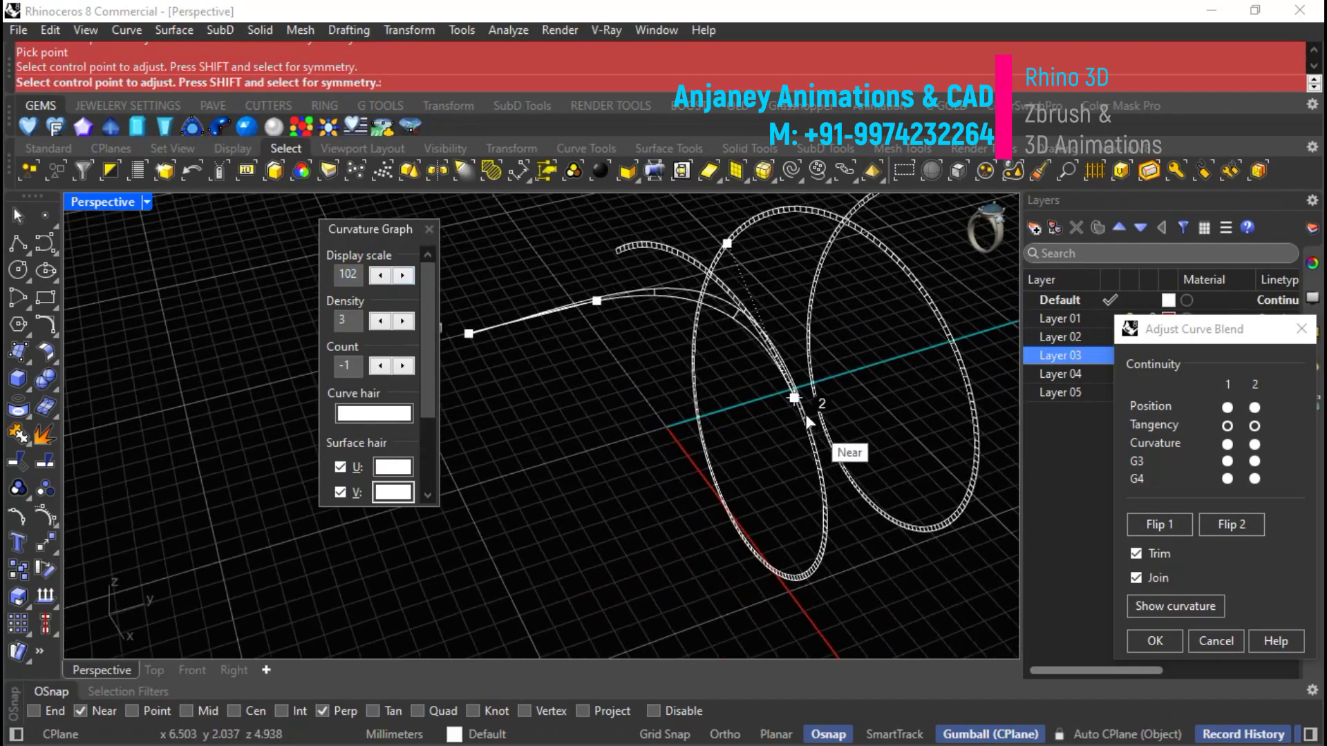
right_drag(515, 356, 636, 364)
scroll(622, 373, up, 3)
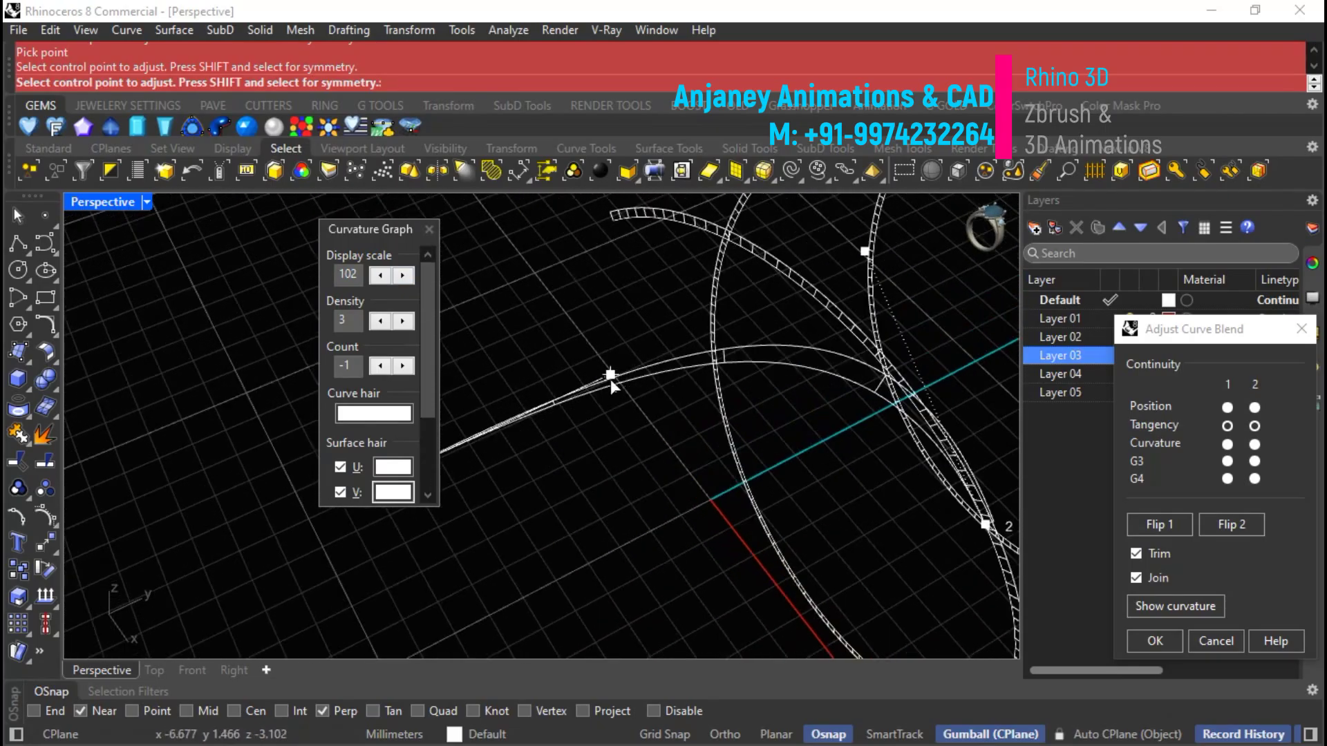
scroll(608, 363, up, 5)
scroll(628, 388, down, 5)
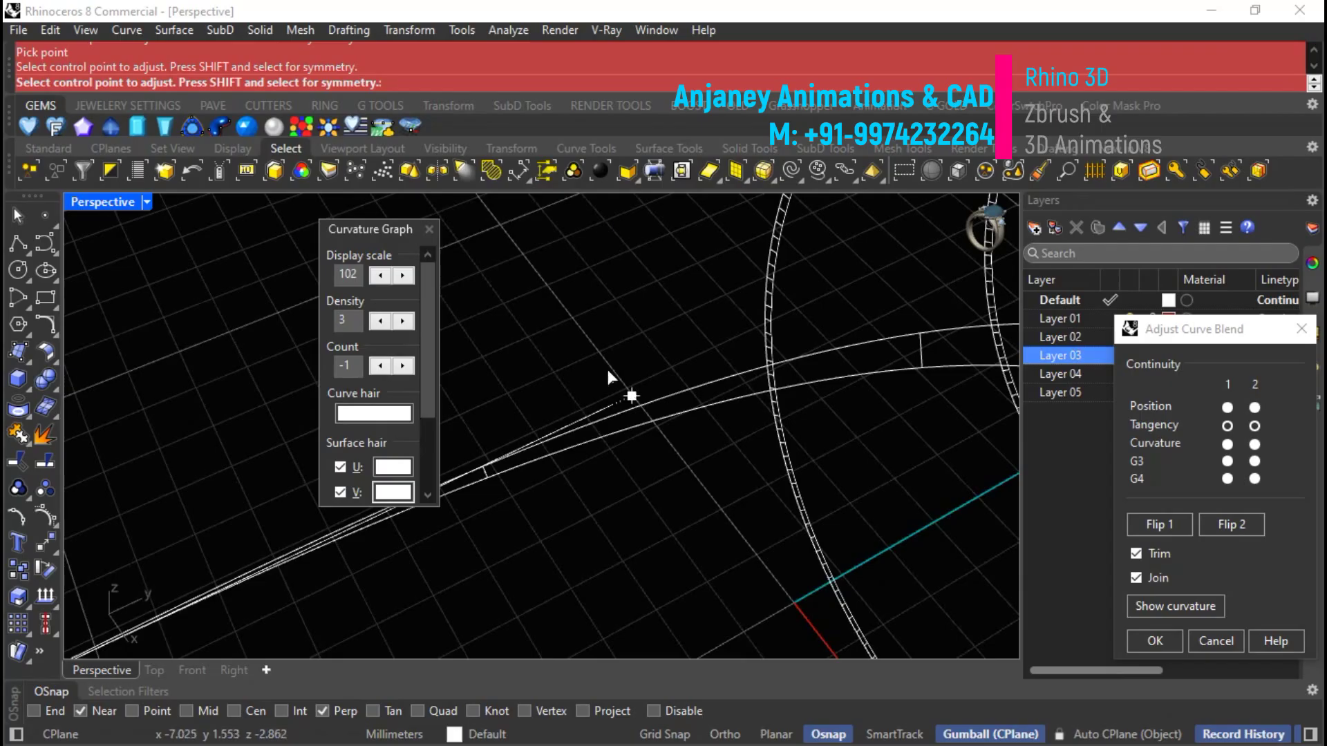
click(430, 229)
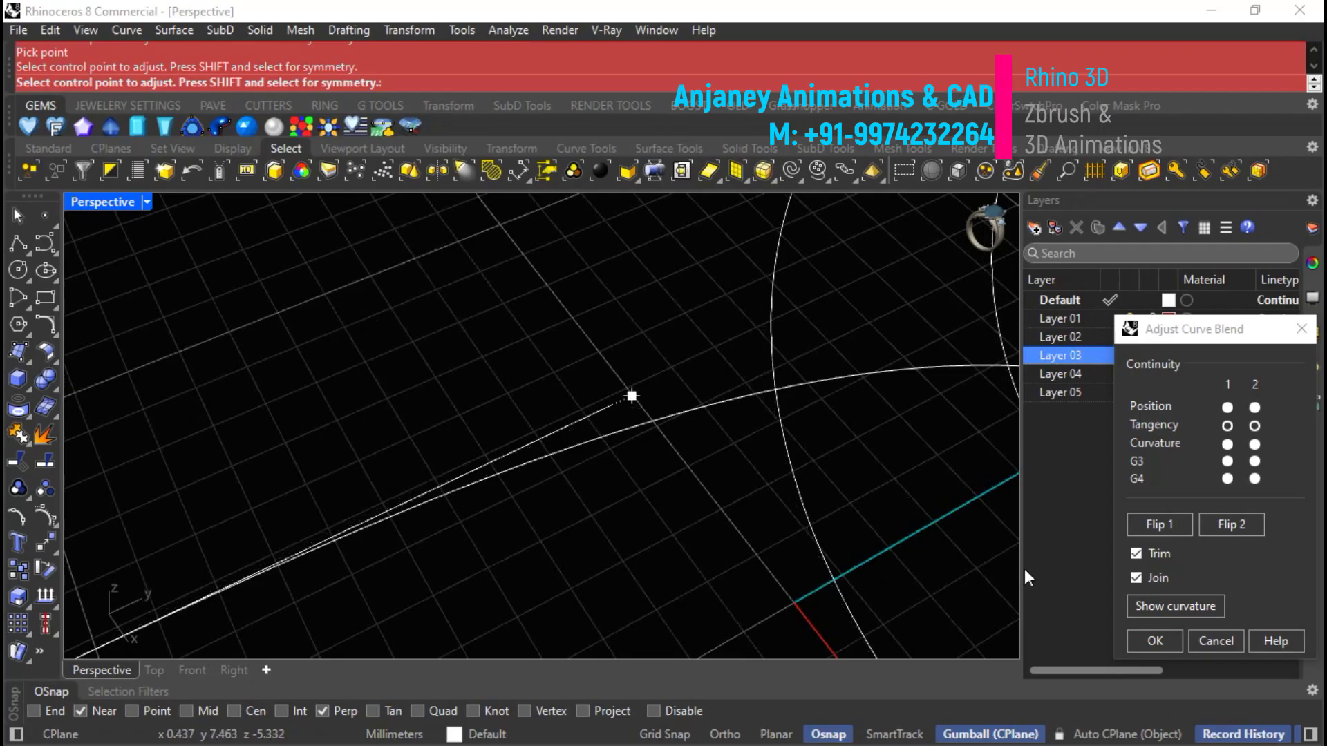
click(1152, 635)
Explode the joined curve and delete the leftover straight line beside the new blend.
scroll(553, 450, down, 3)
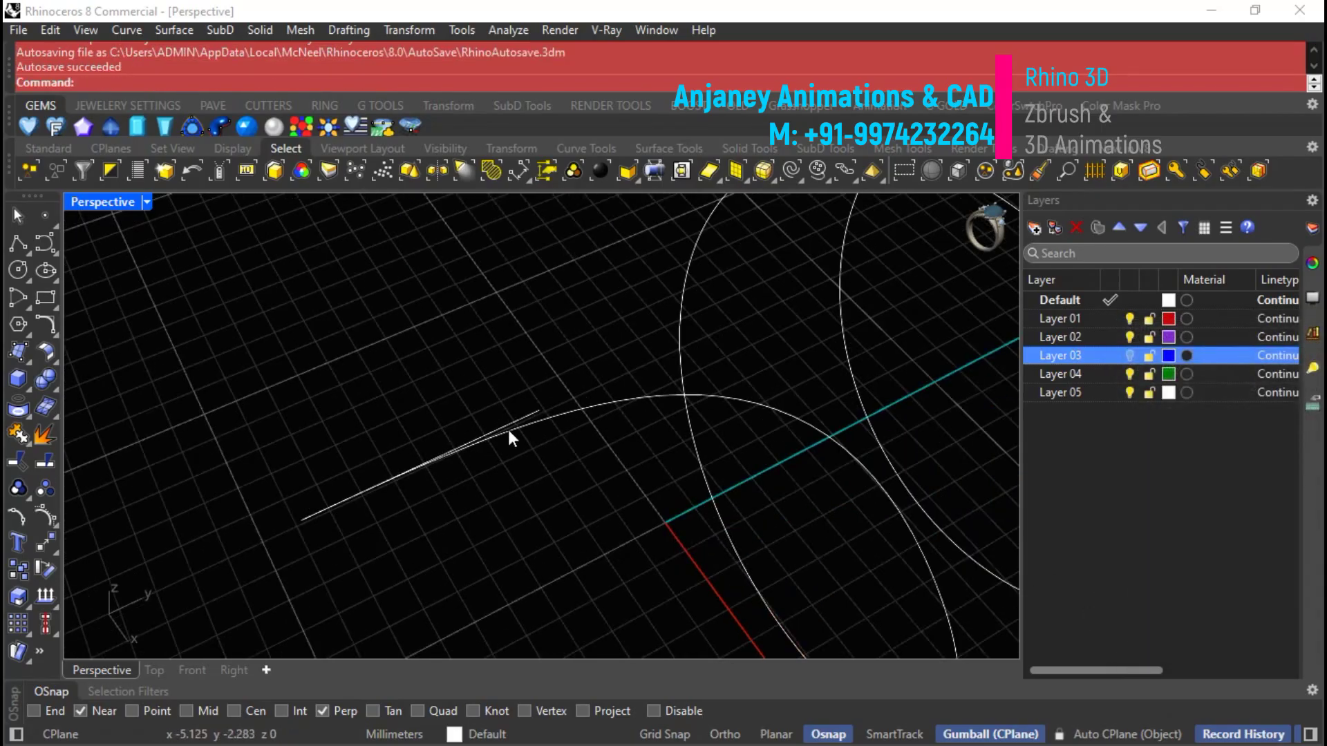
click(517, 429)
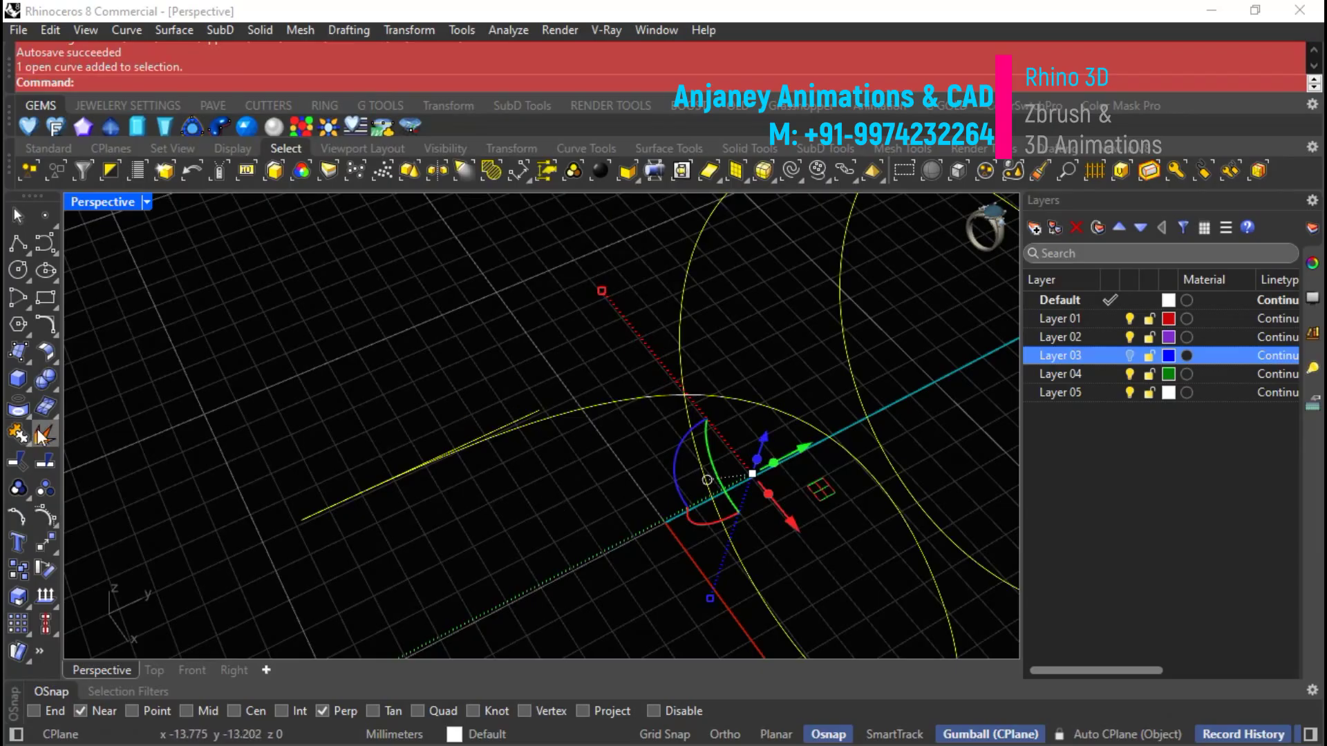
click(38, 435)
click(500, 427)
click(517, 420)
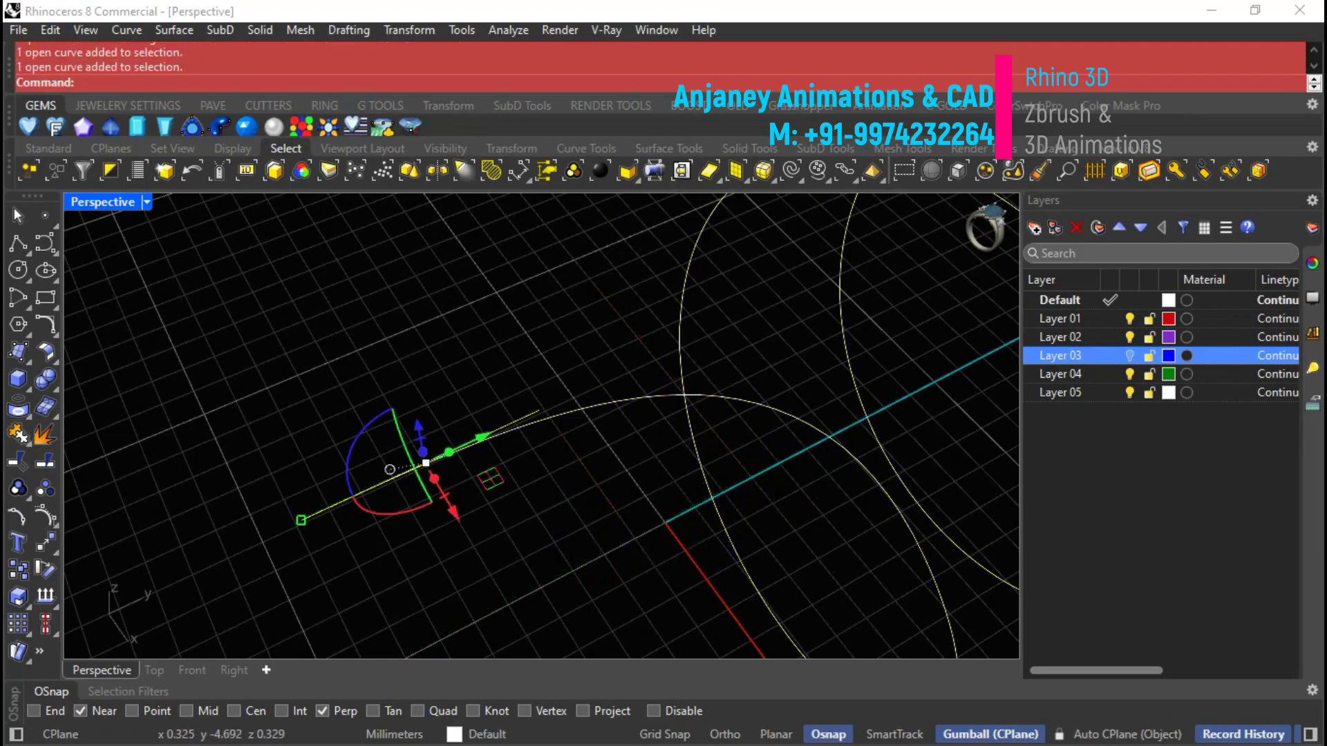
scroll(346, 454, down, 5)
Start an adjustable curve blend between the helix's other end and the straight line behind it.
right_drag(346, 453, 591, 378)
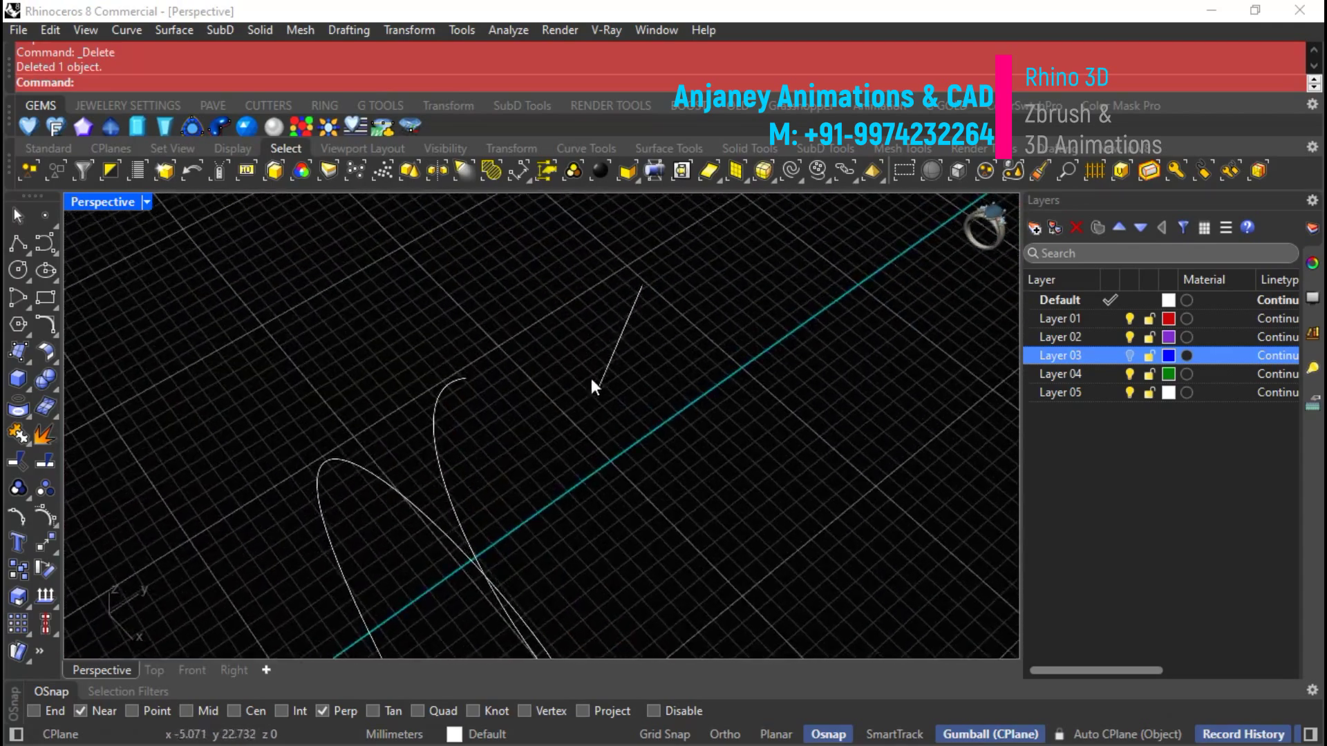
click(53, 332)
click(183, 334)
click(464, 382)
click(615, 340)
right_drag(646, 349, 508, 347)
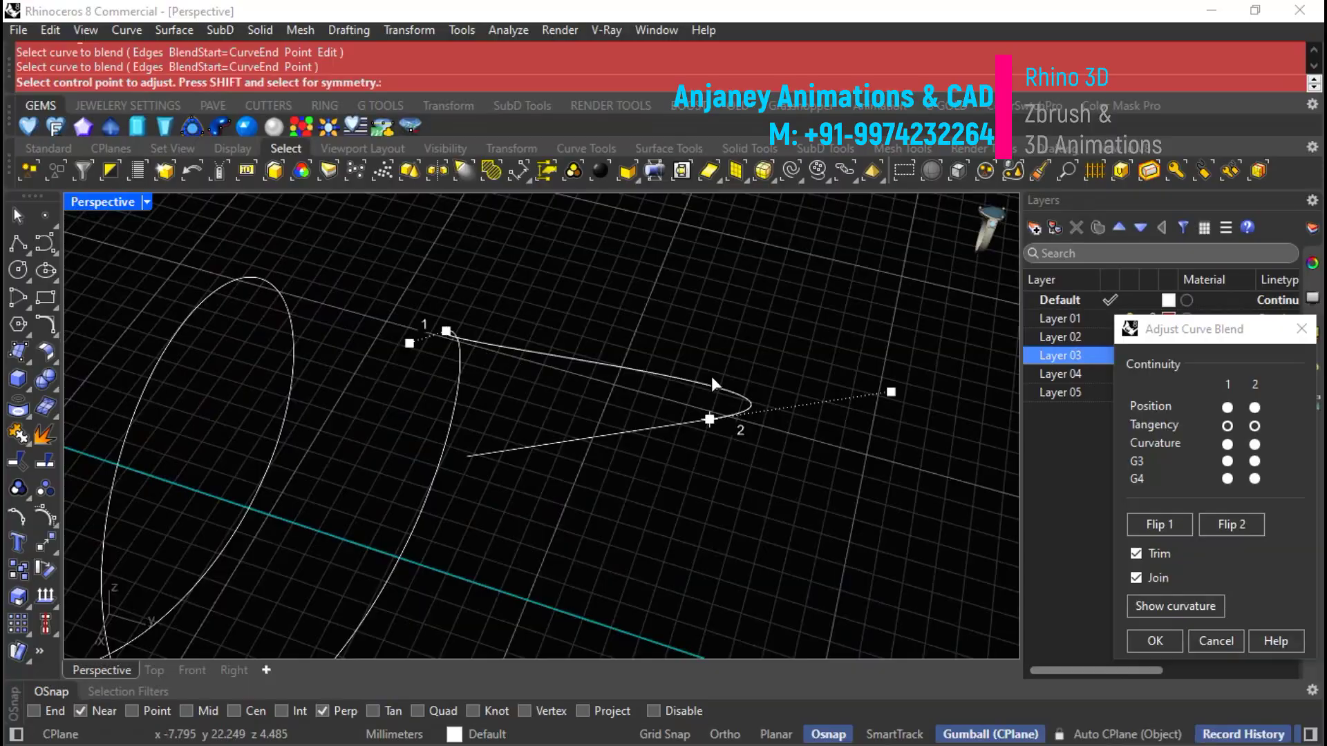
Flip the second blend's direction at the line end and adjust its control points into a smooth transition.
click(1212, 515)
right_drag(642, 360, 618, 441)
click(642, 405)
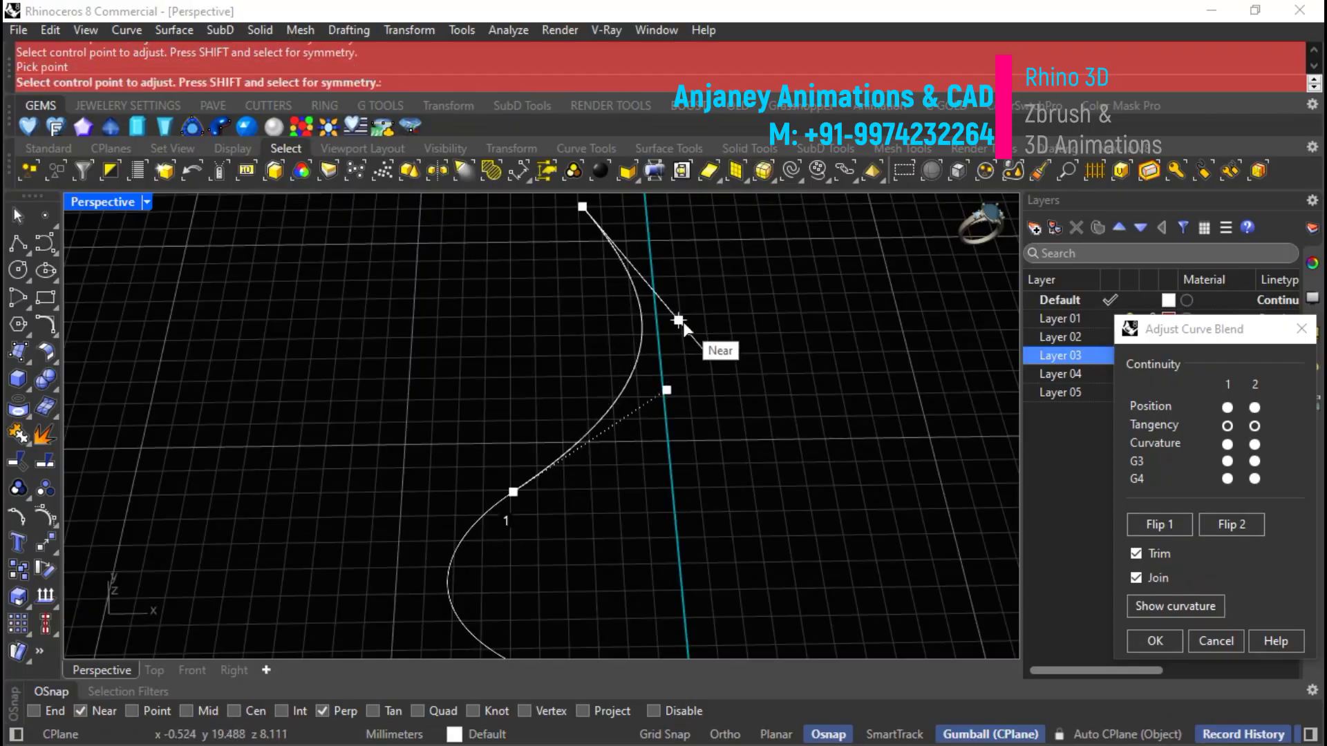
click(726, 349)
right_drag(763, 474, 732, 370)
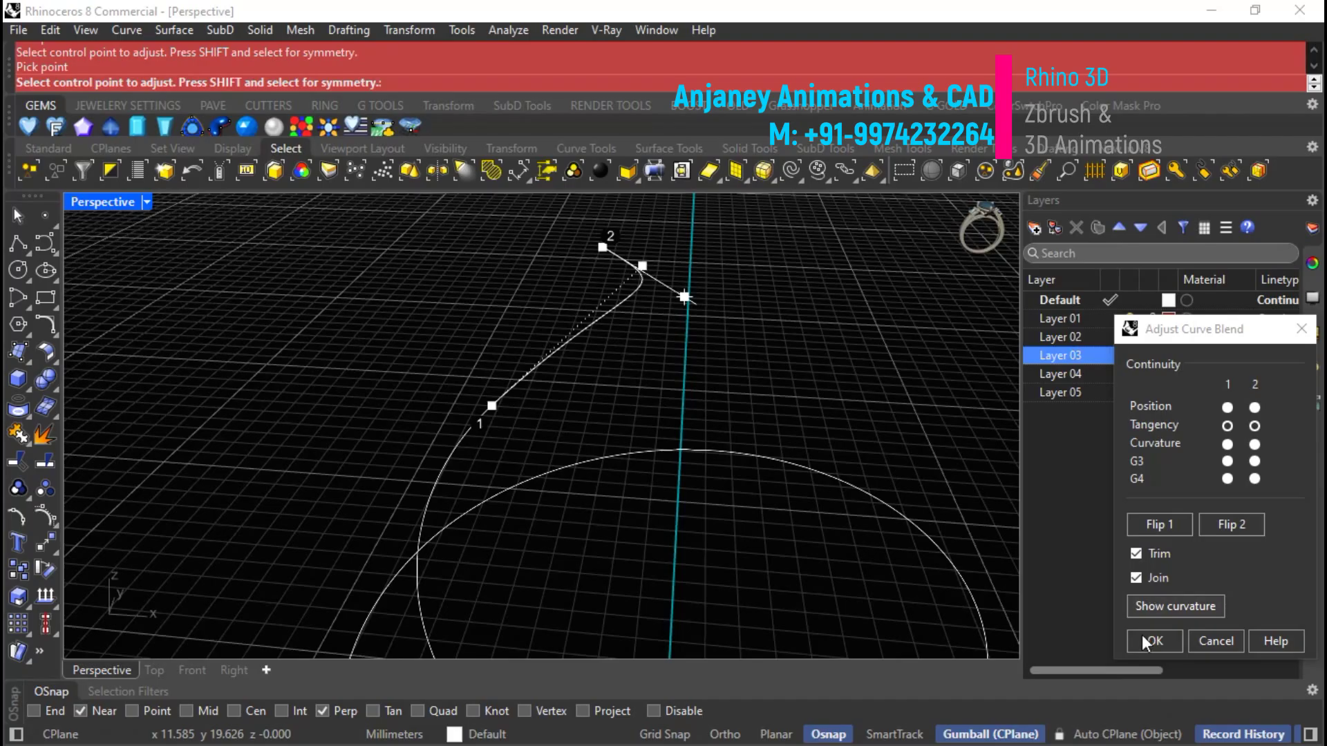
Display the curvature graph on the second blend and fine-tune its tangent handle along the straight line.
click(1196, 605)
right_drag(656, 243, 742, 327)
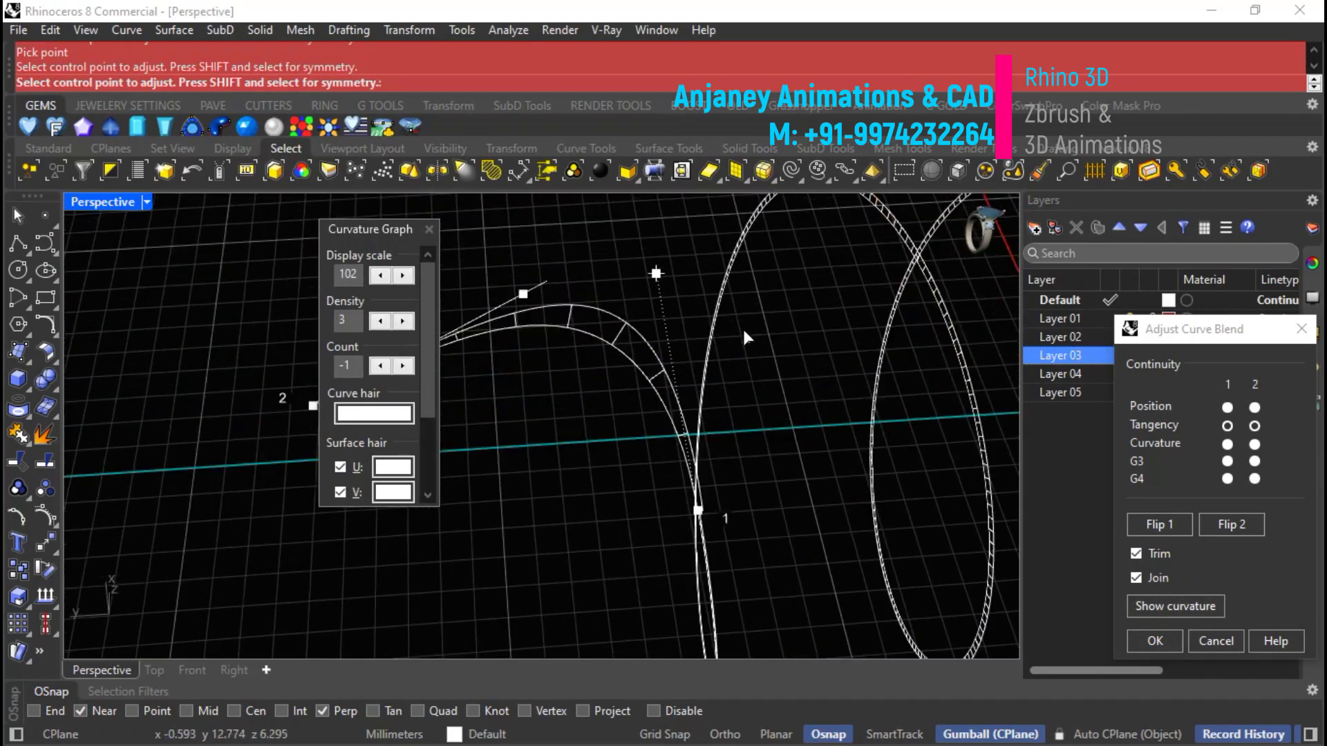
click(657, 275)
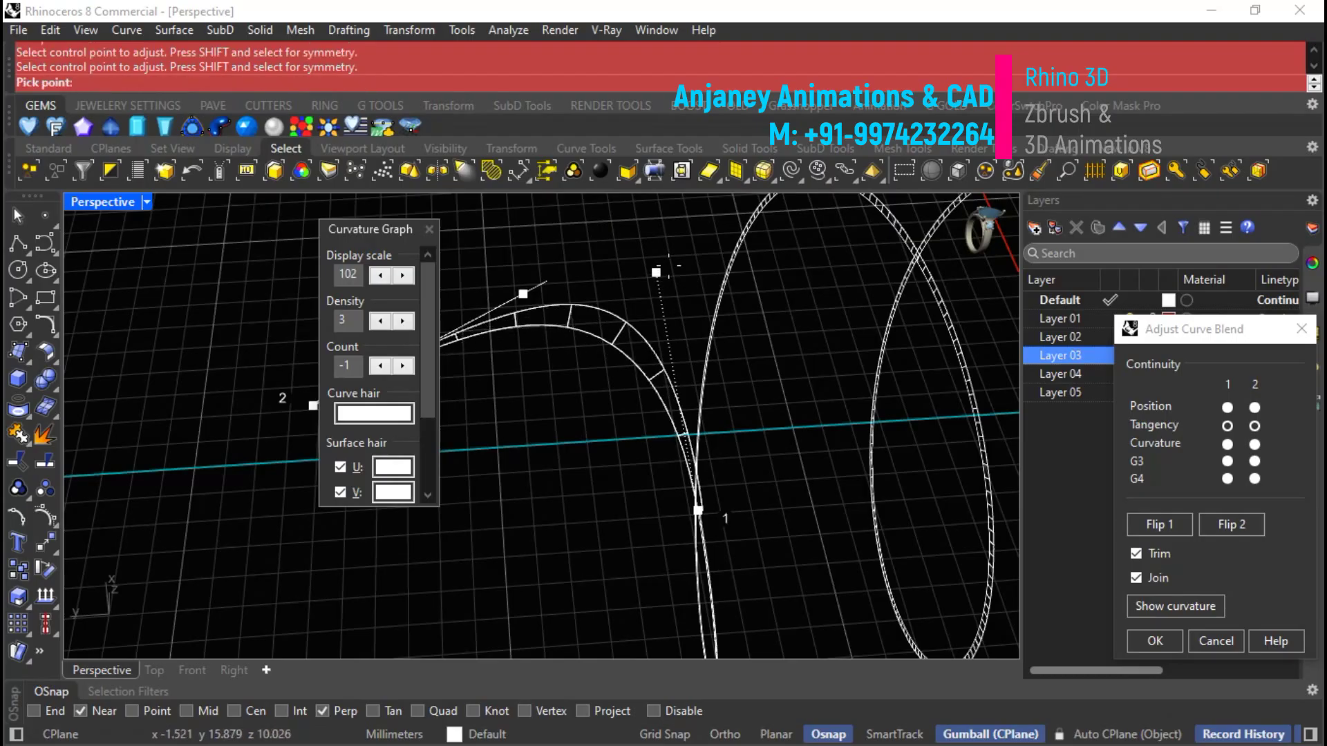
click(657, 273)
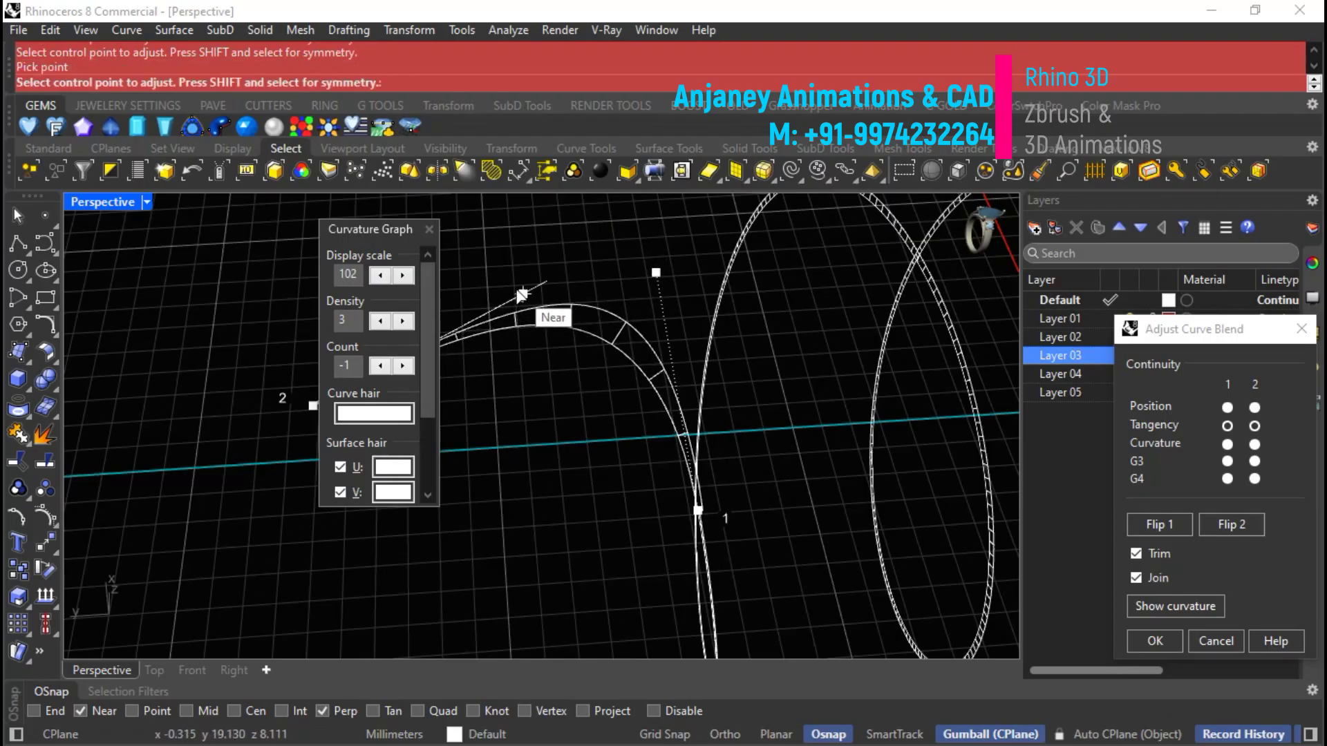
click(523, 293)
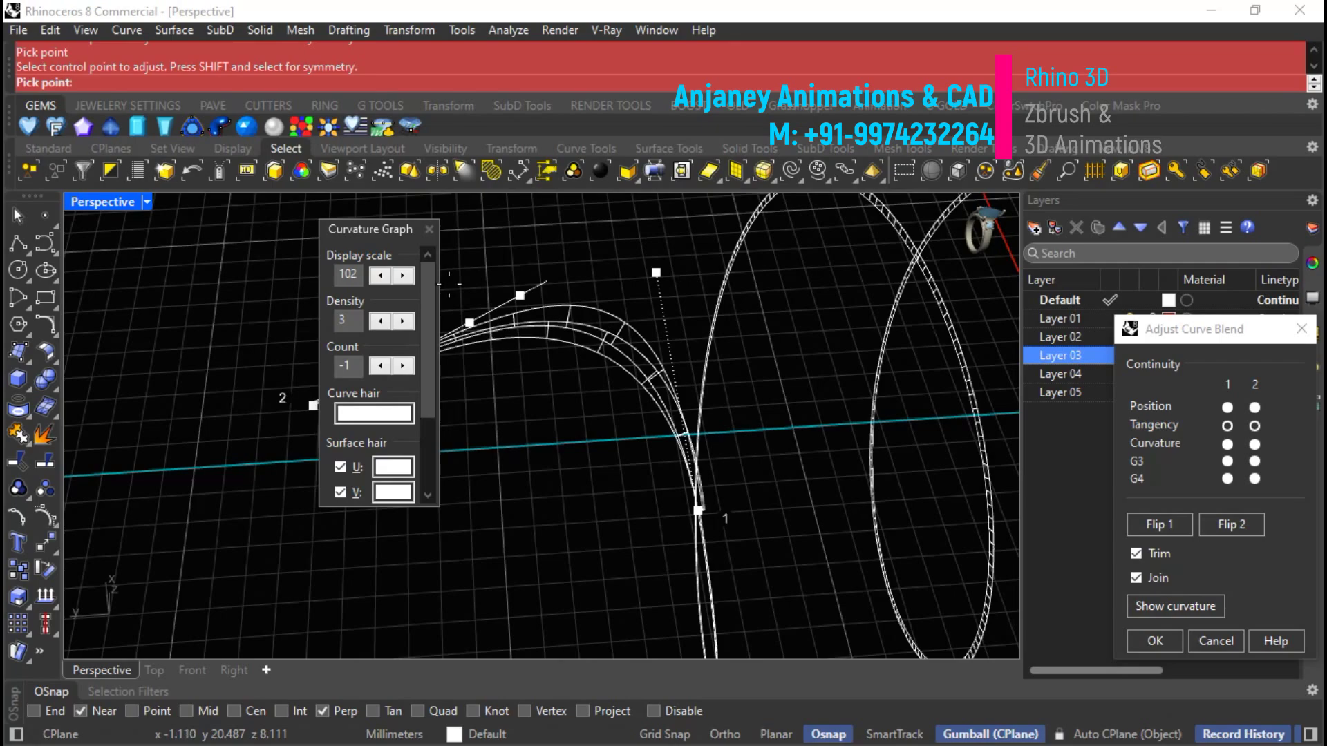
right_drag(508, 283, 537, 309)
click(527, 322)
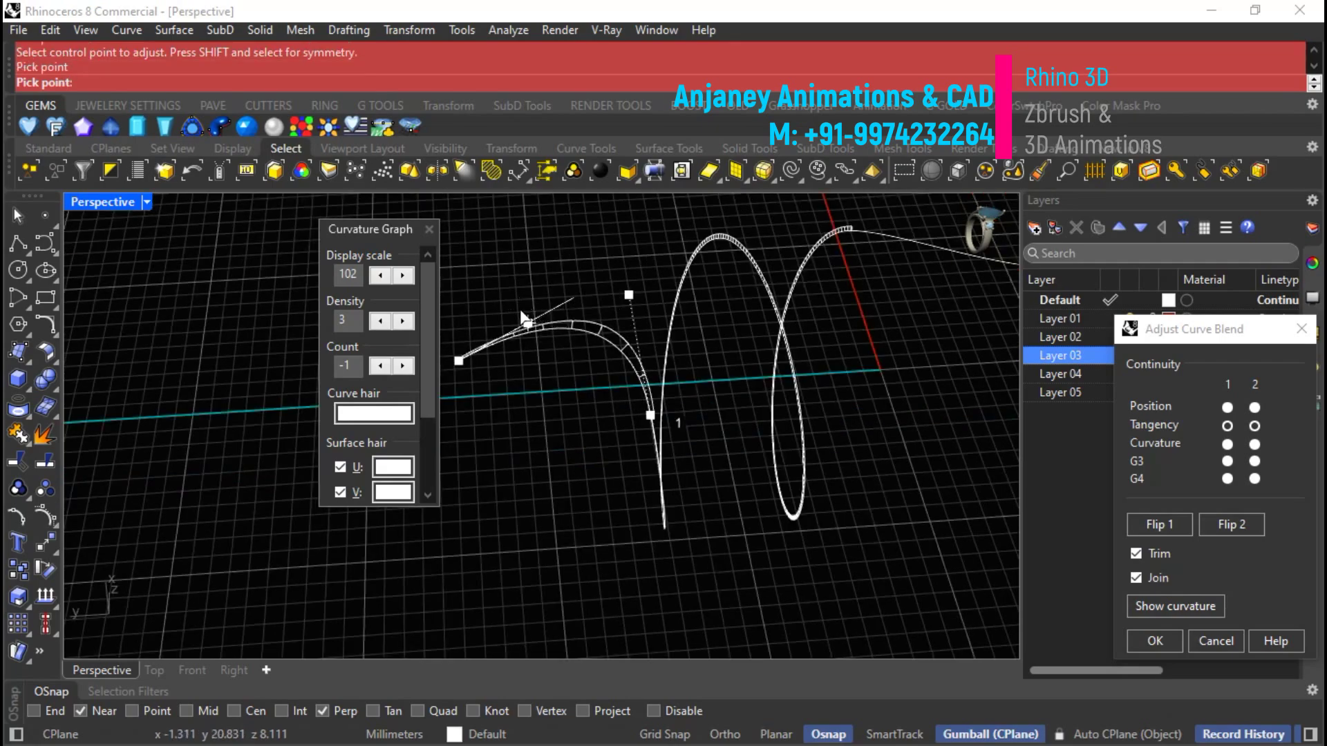
Review the second blend from several angles, close the curvature graph and accept the blend.
right_drag(605, 471, 711, 316)
right_drag(638, 376, 574, 321)
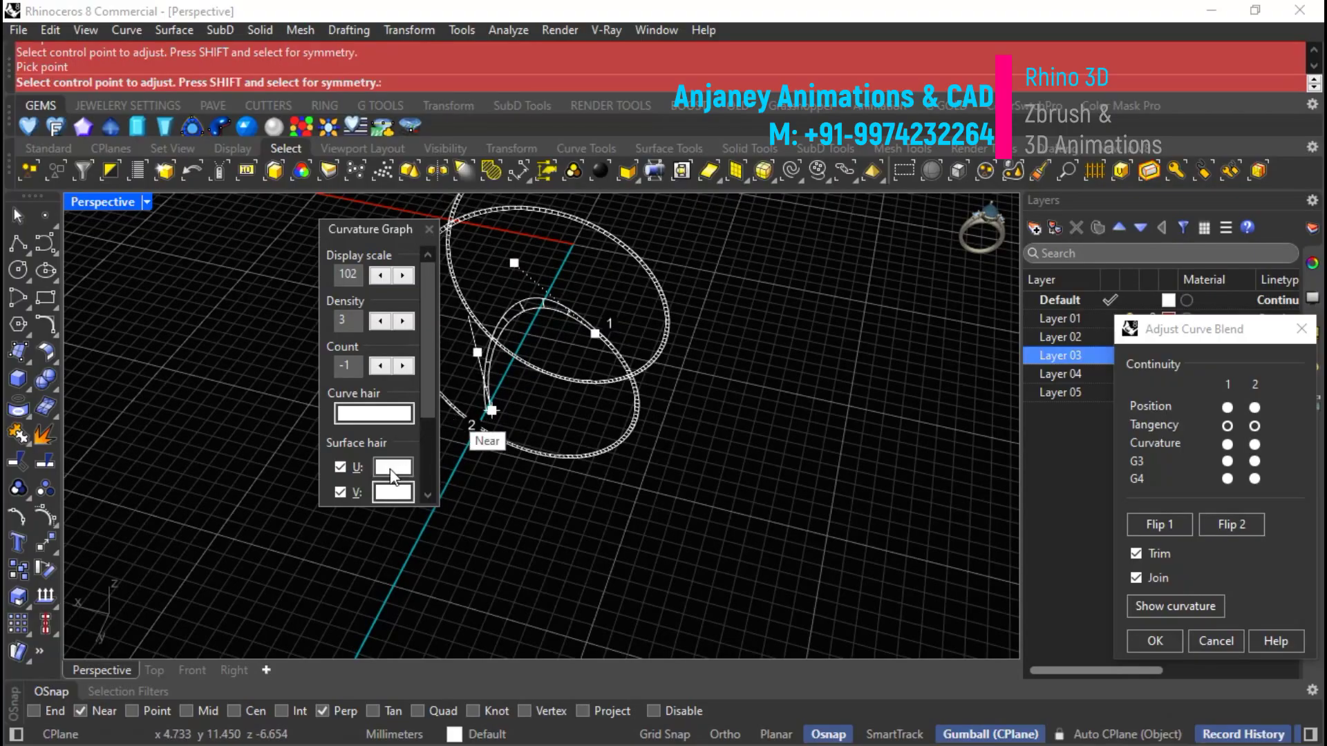
click(429, 229)
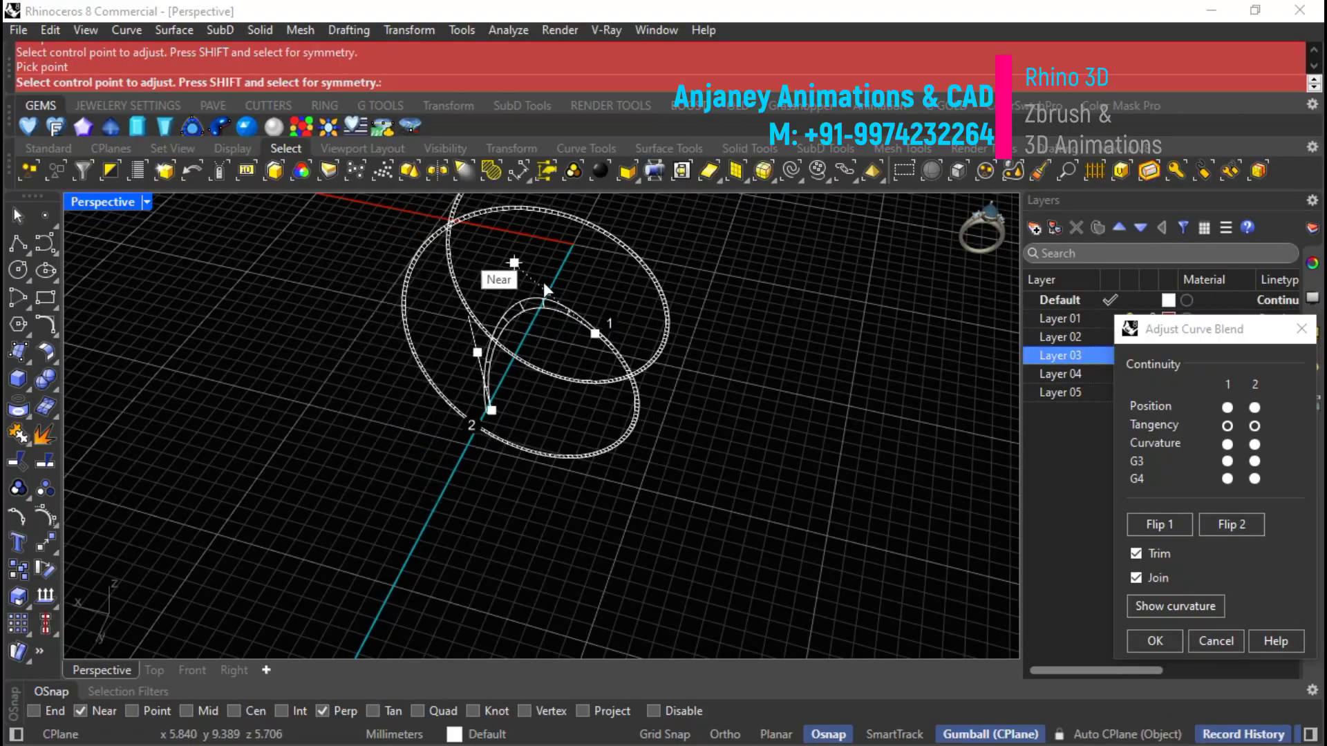
click(1155, 640)
Split the joined curve at the point where the second blend meets the straight line and delete the leftover line.
right_drag(753, 449, 524, 430)
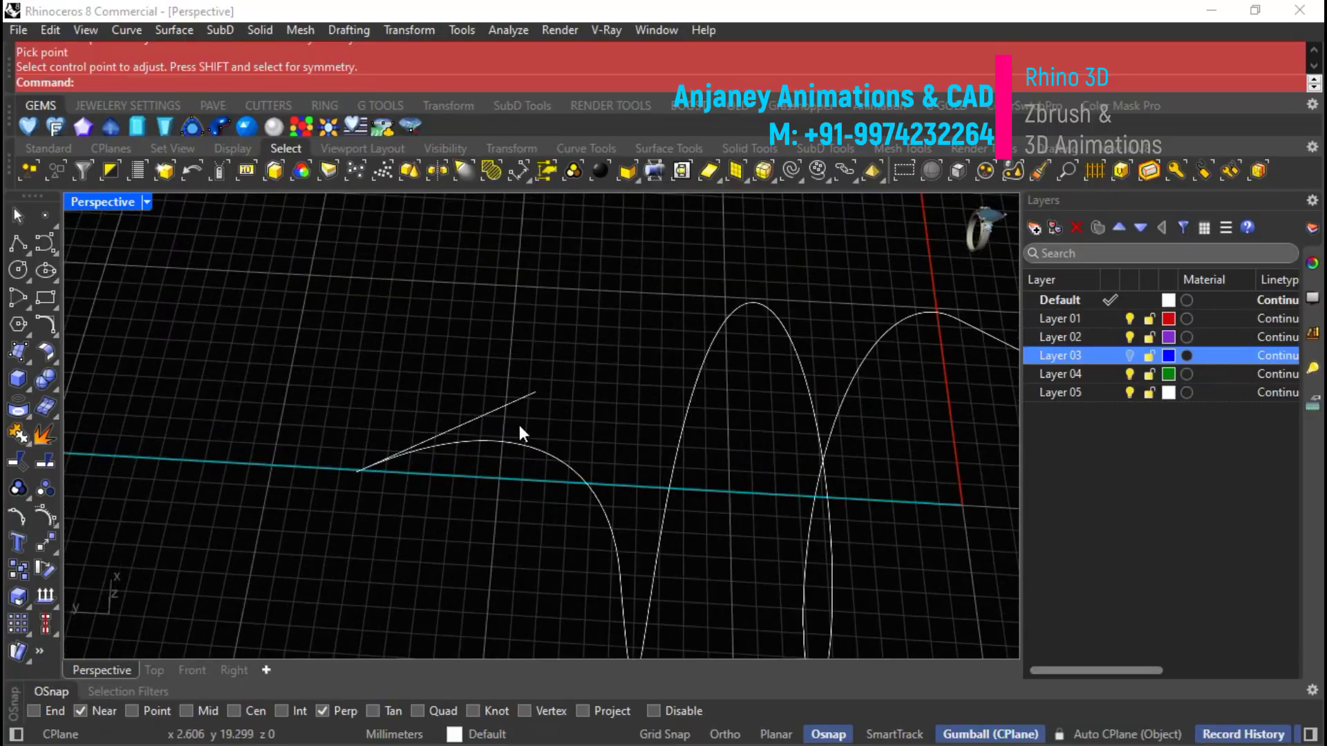
click(506, 406)
click(45, 463)
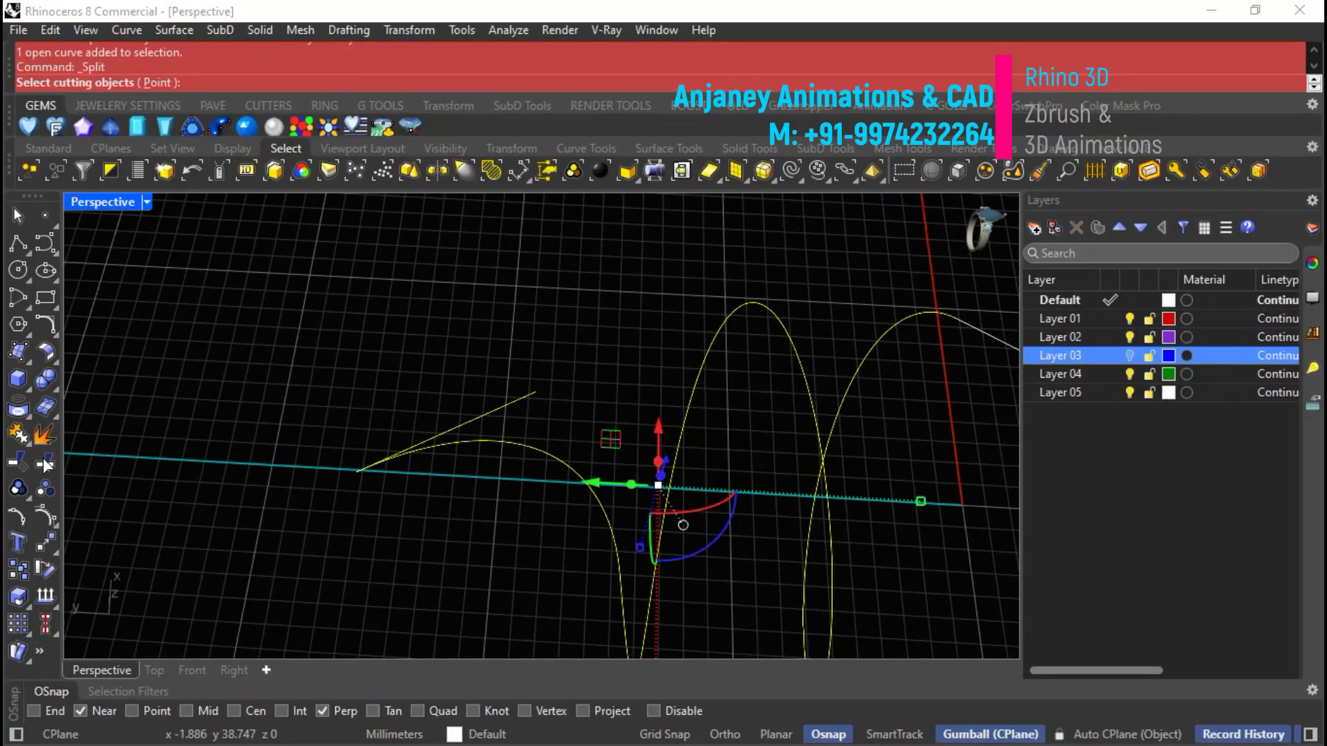
click(147, 83)
click(356, 471)
key(Return)
key(Escape)
click(520, 397)
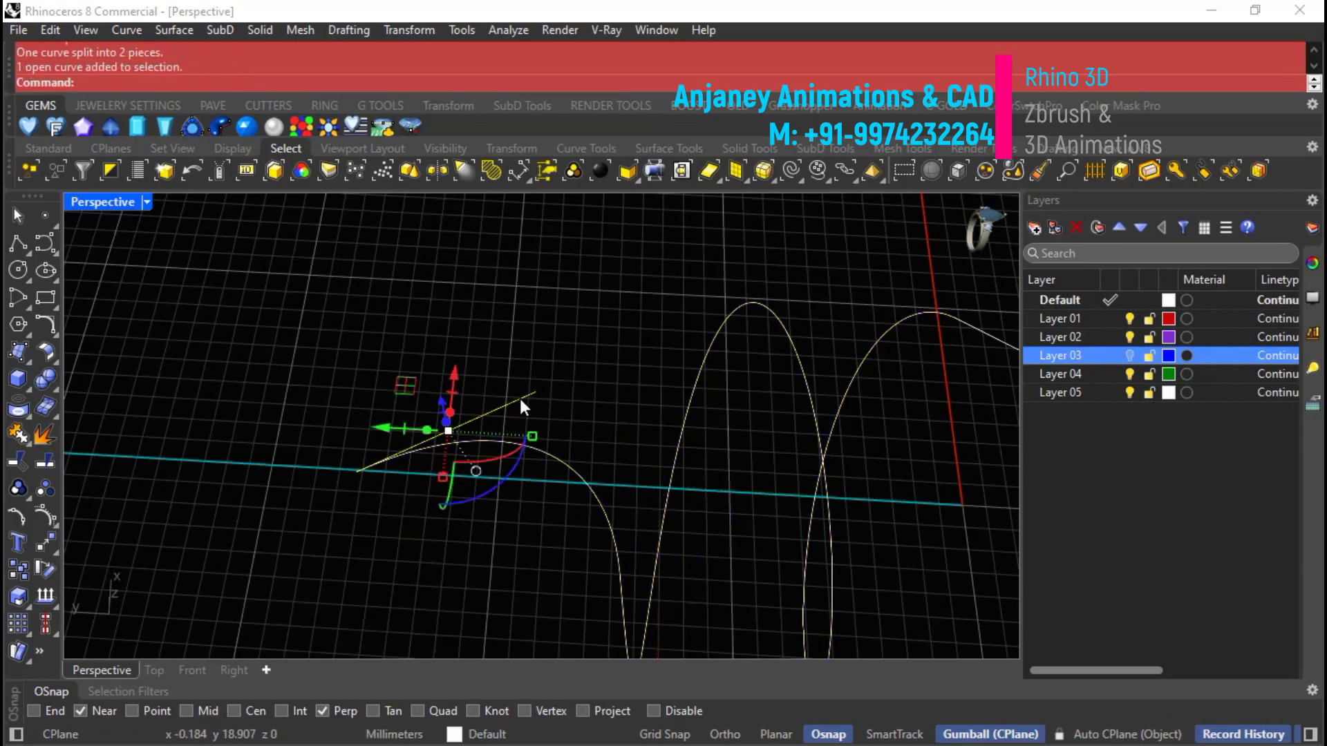
key(Delete)
Show Layer 03 with its solid cylinder again and set the Perspective view to a shaded display.
right_drag(549, 471, 498, 387)
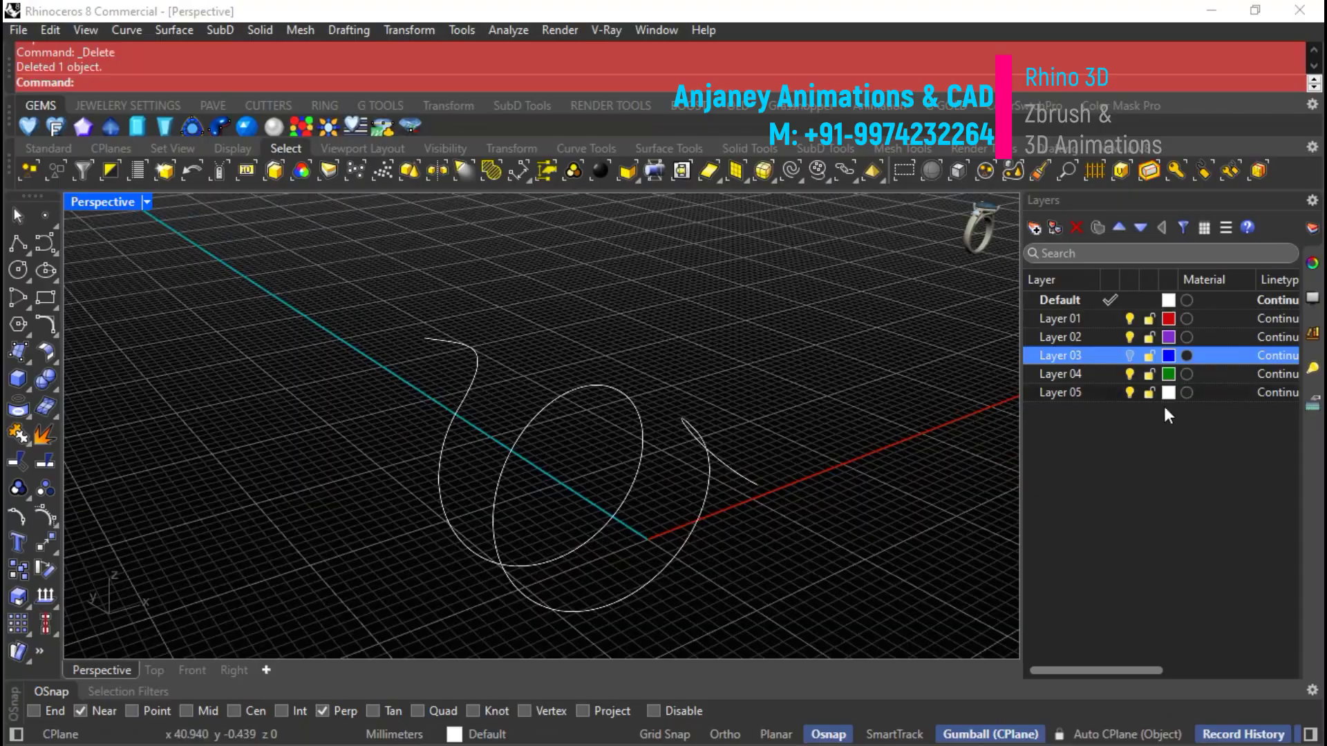
right_drag(829, 373, 536, 403)
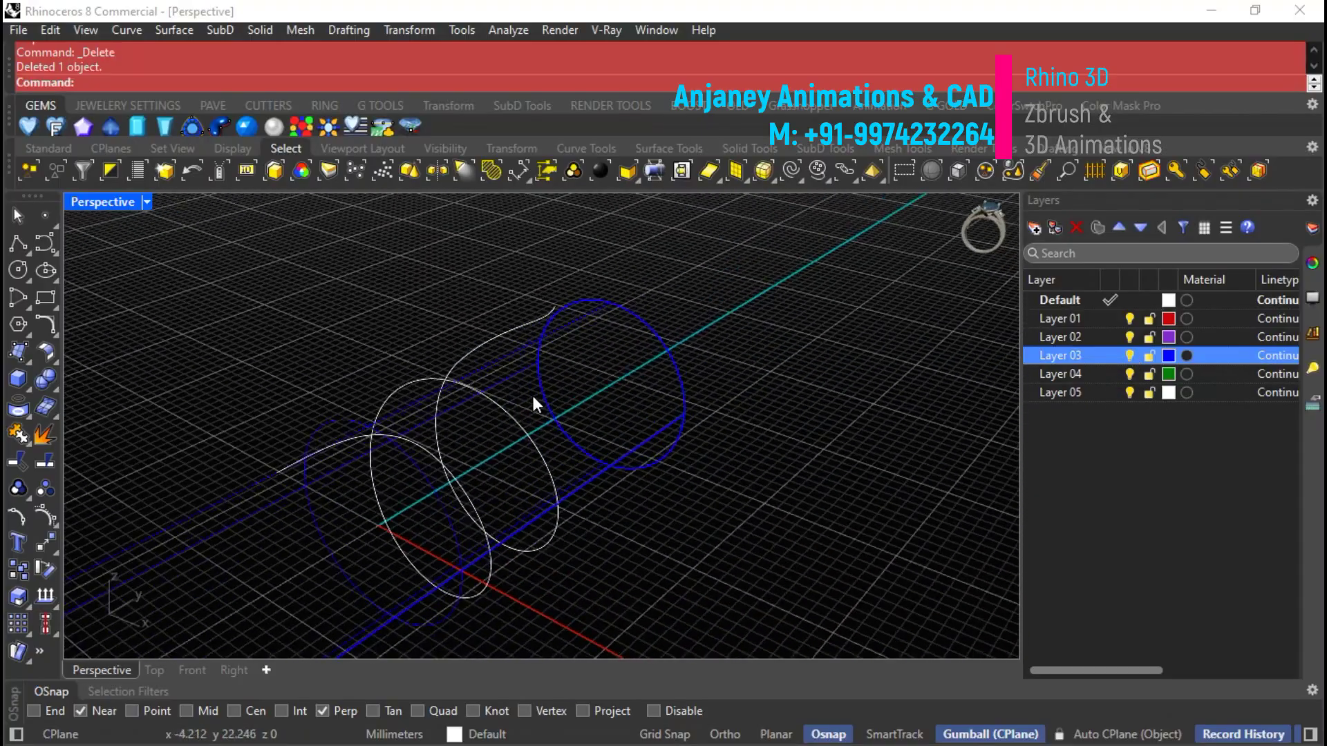
click(147, 202)
click(201, 106)
Compare the separate blend curve with the cylinder outline in the Perspective and Front views.
mouse_move(479, 397)
right_down()
mouse_move(474, 438)
mouse_move(384, 410)
right_up()
click(384, 414)
right_drag(621, 441, 89, 197)
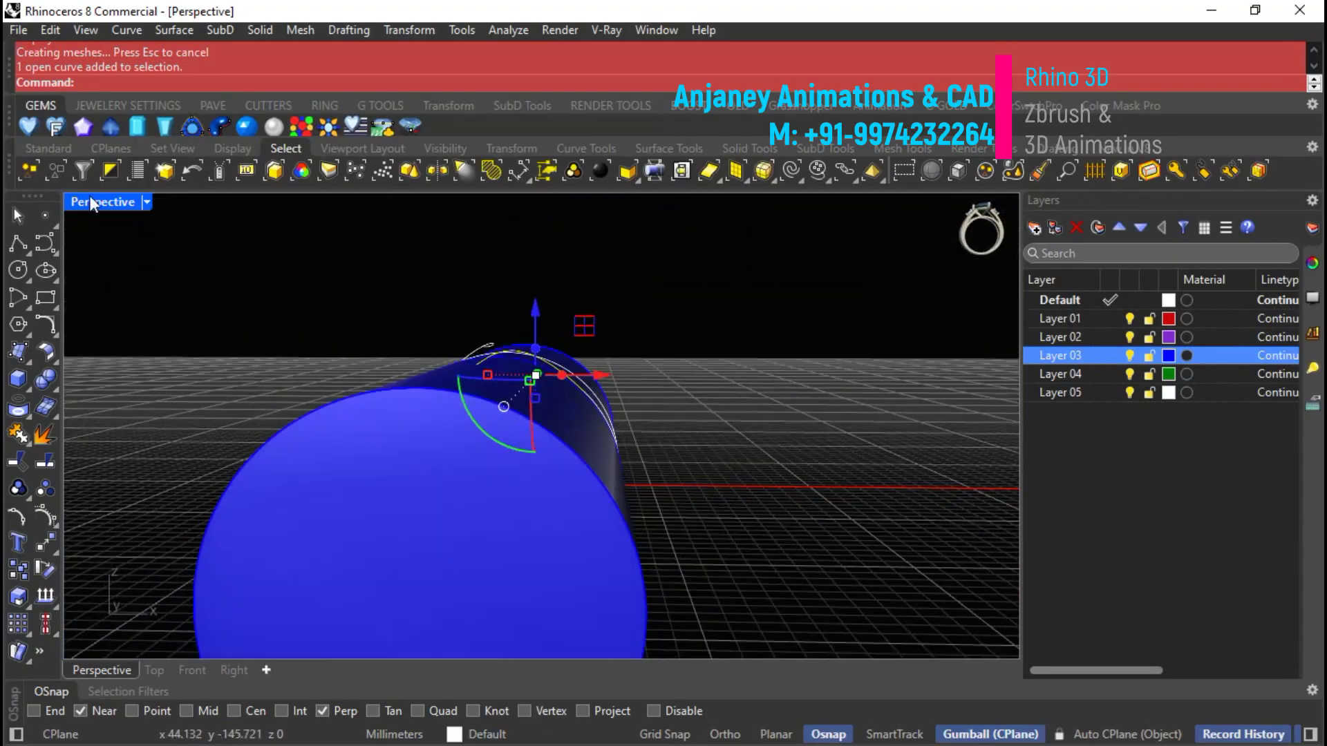
click(191, 670)
scroll(570, 430, up, 5)
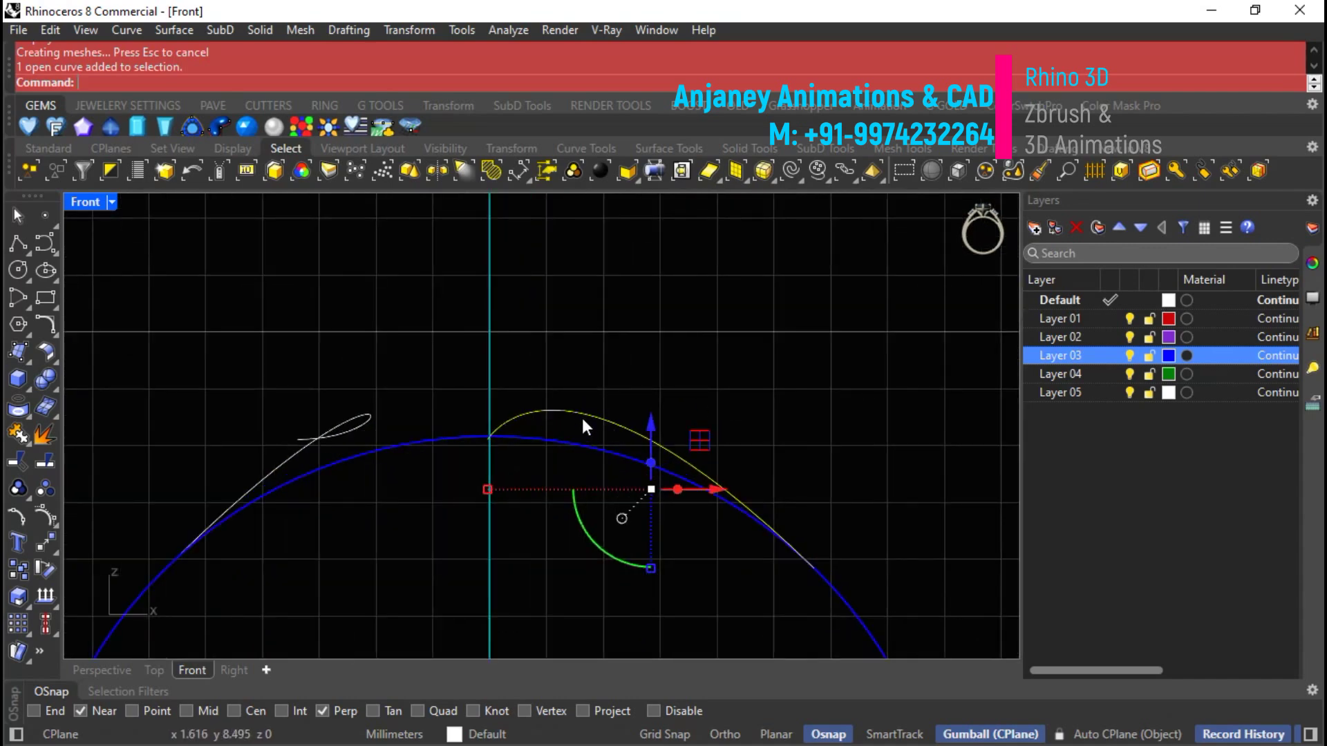
scroll(406, 367, down, 4)
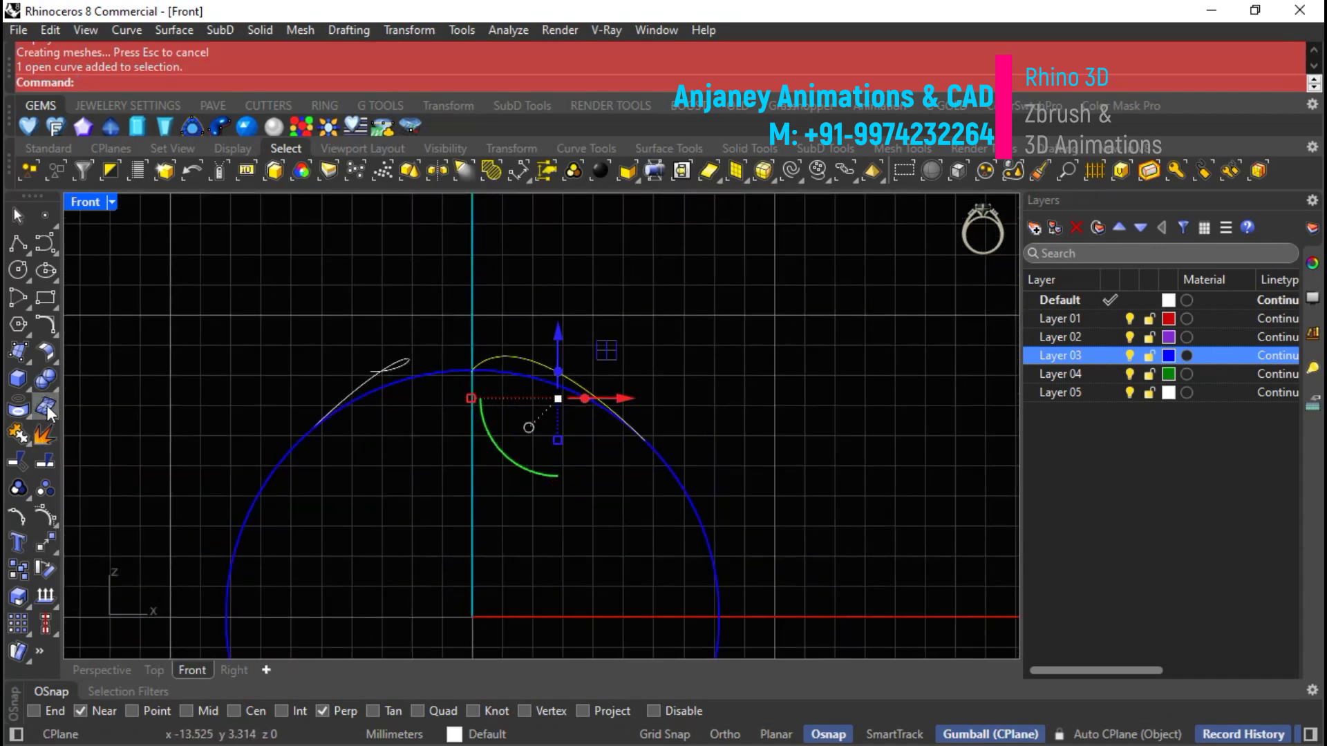
click(25, 409)
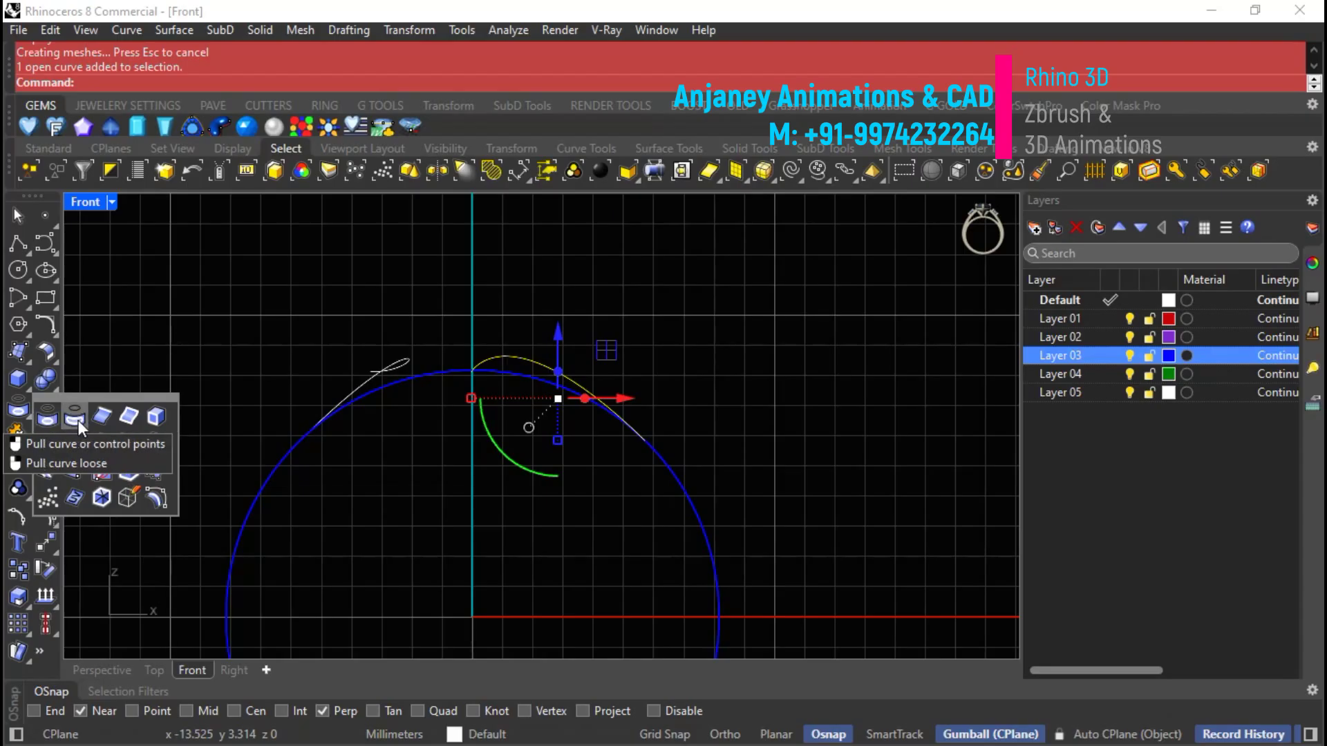
Start a Pull of the joined helix curve with DeleteInput=Yes and open its output layer option.
click(104, 671)
right_drag(323, 565, 470, 417)
click(492, 394)
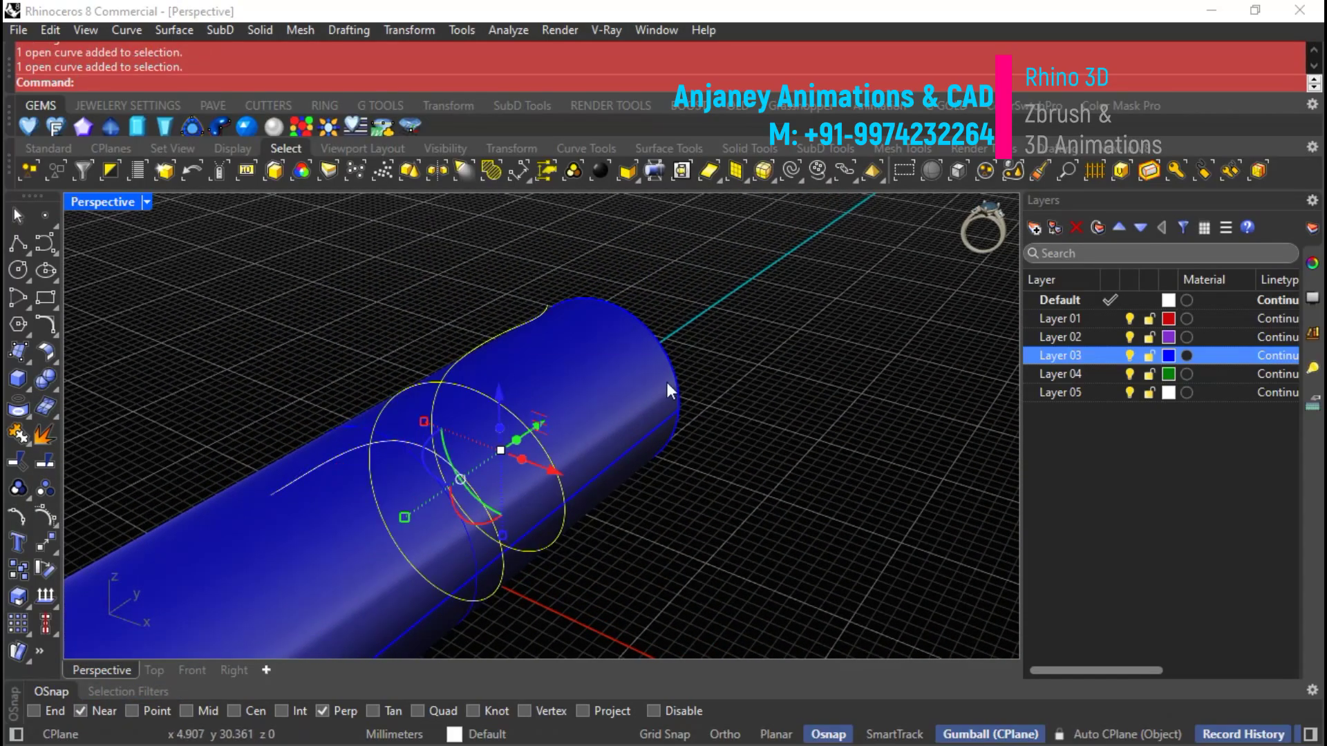
scroll(684, 398, down, 3)
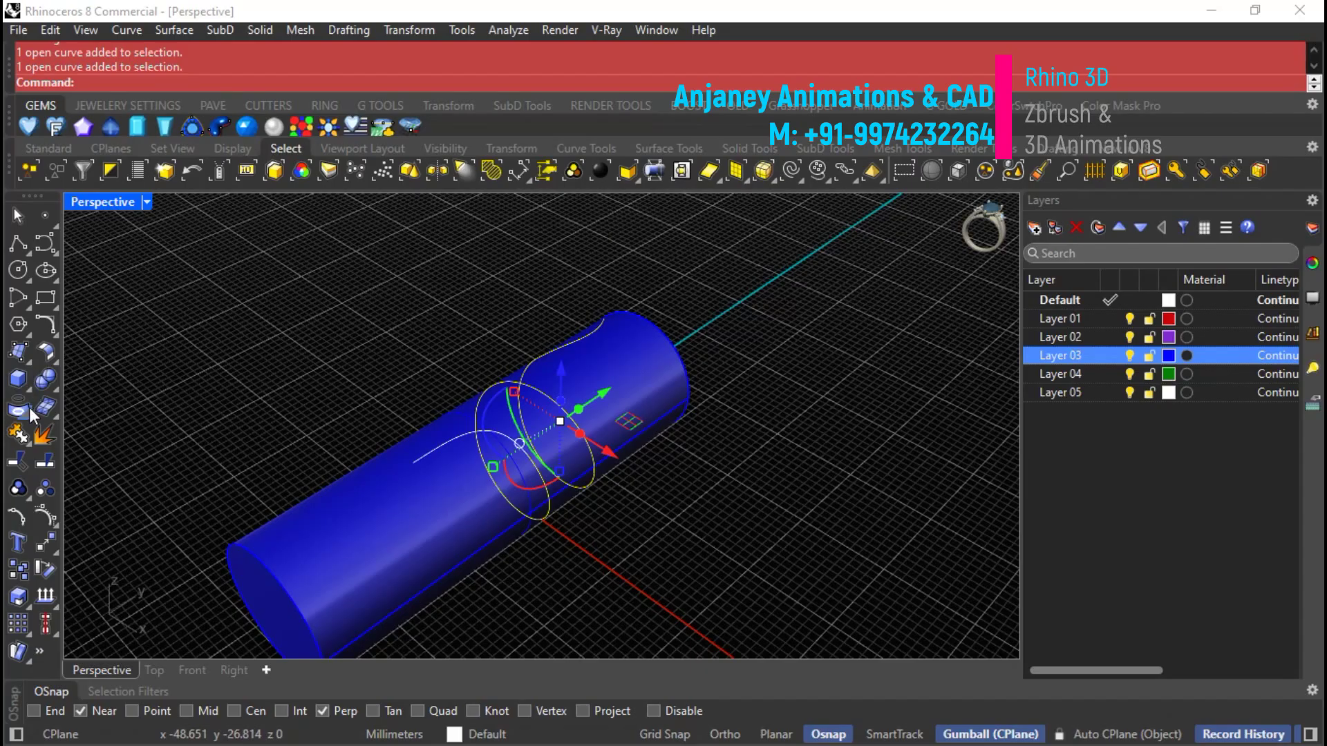
click(29, 415)
click(74, 419)
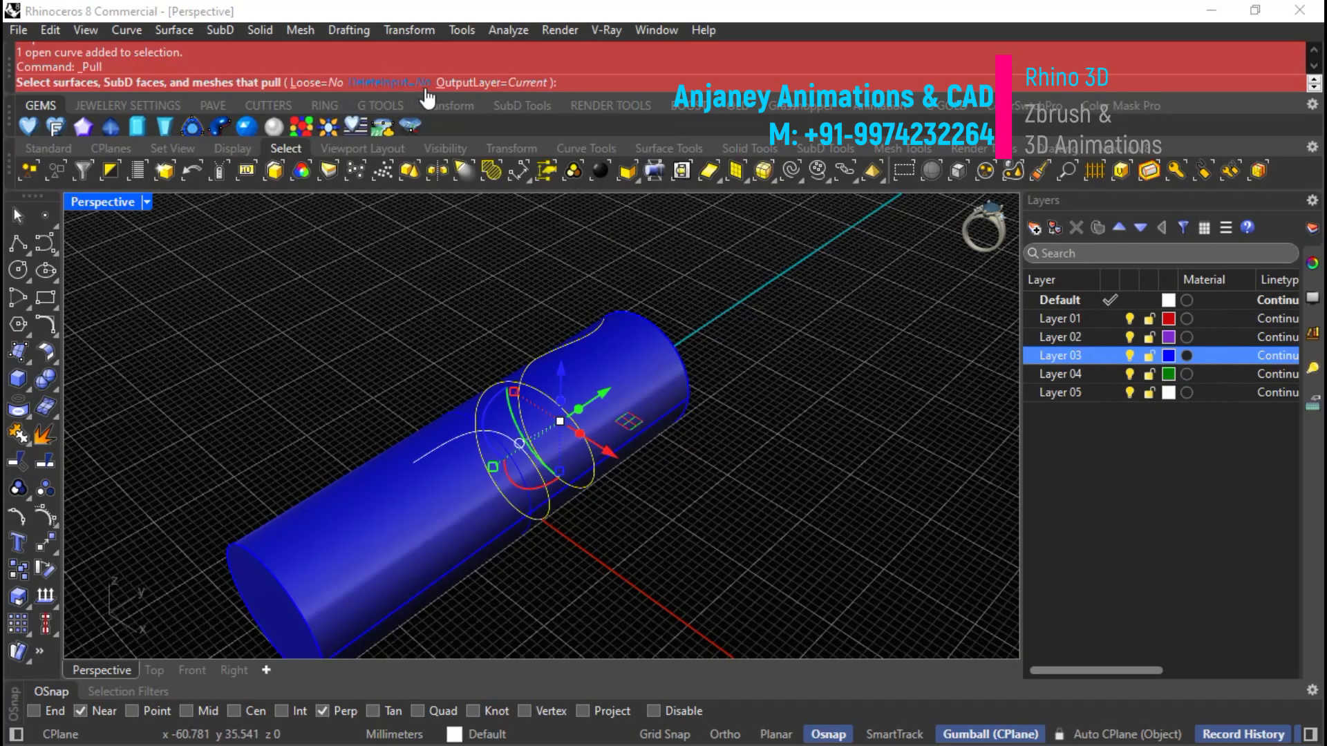
click(383, 84)
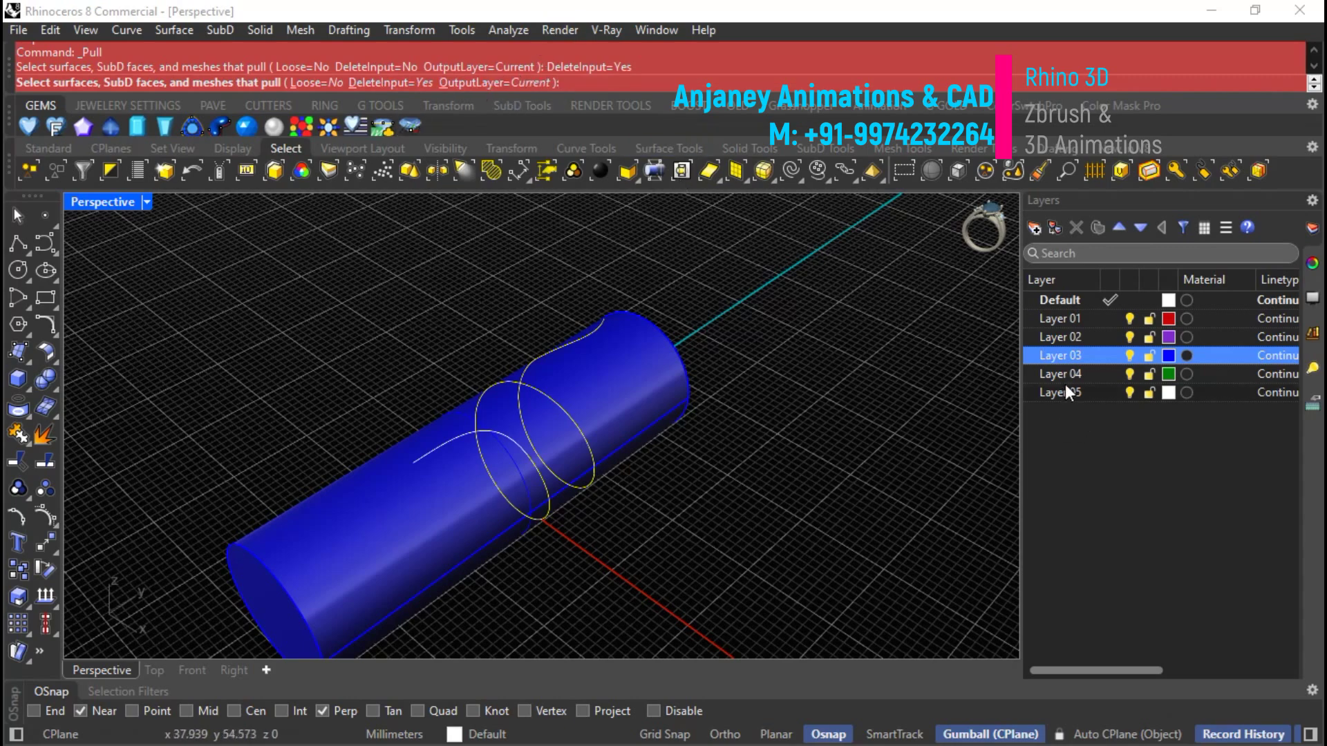
click(516, 84)
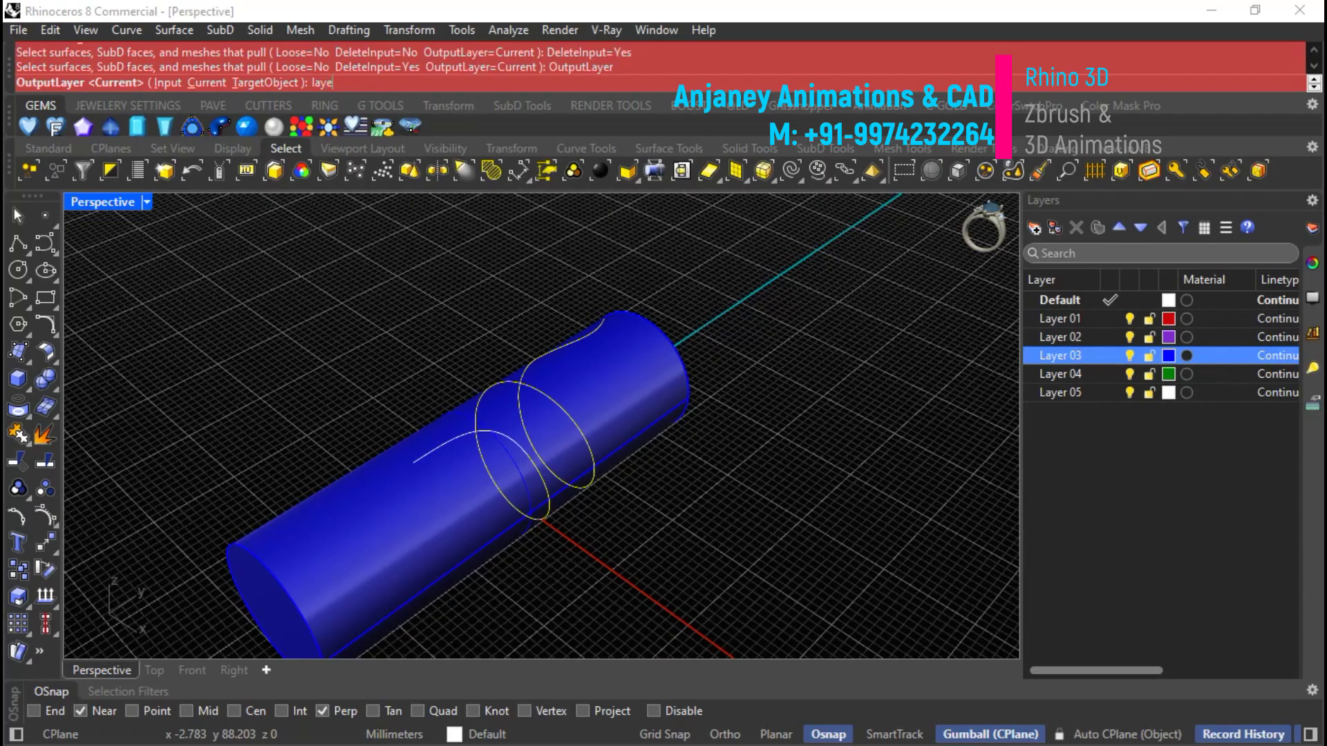
Try to set the output layer of the pulled curve to layer04.
text(layer)
key(Return)
text(04)
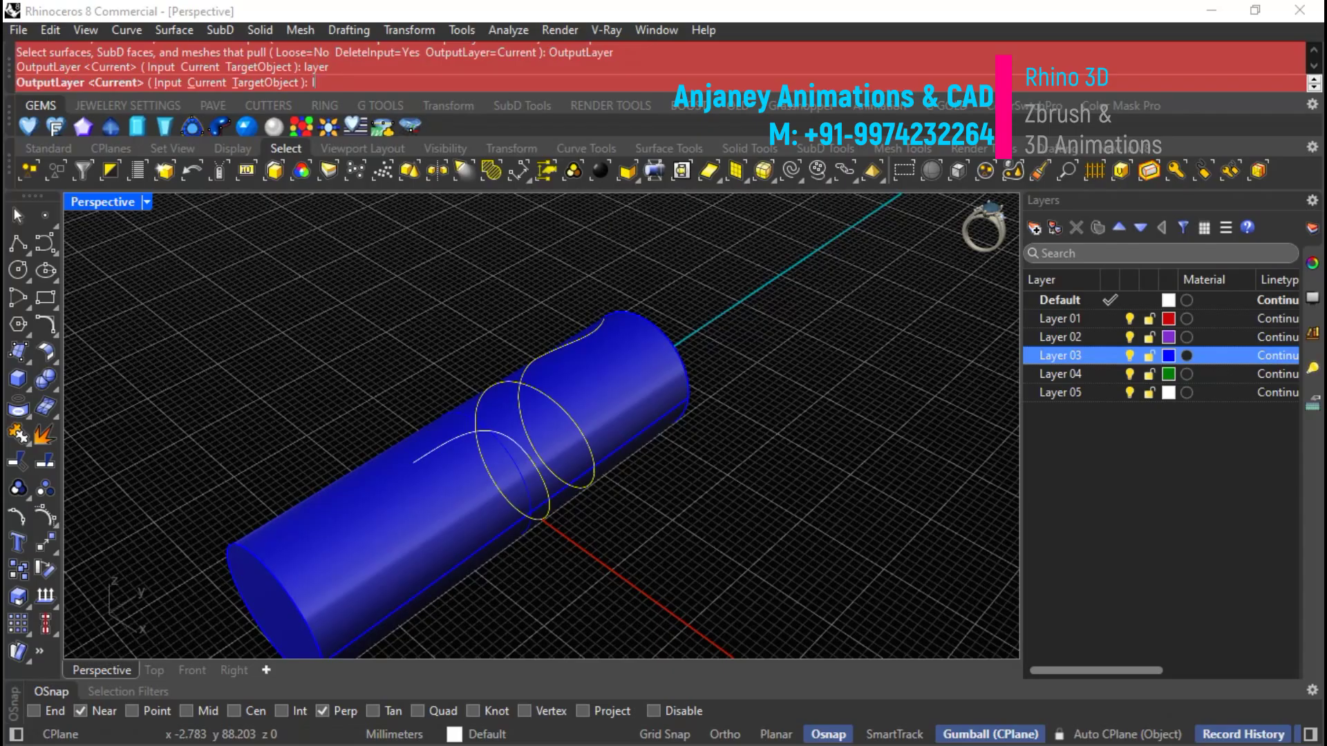
key(Return)
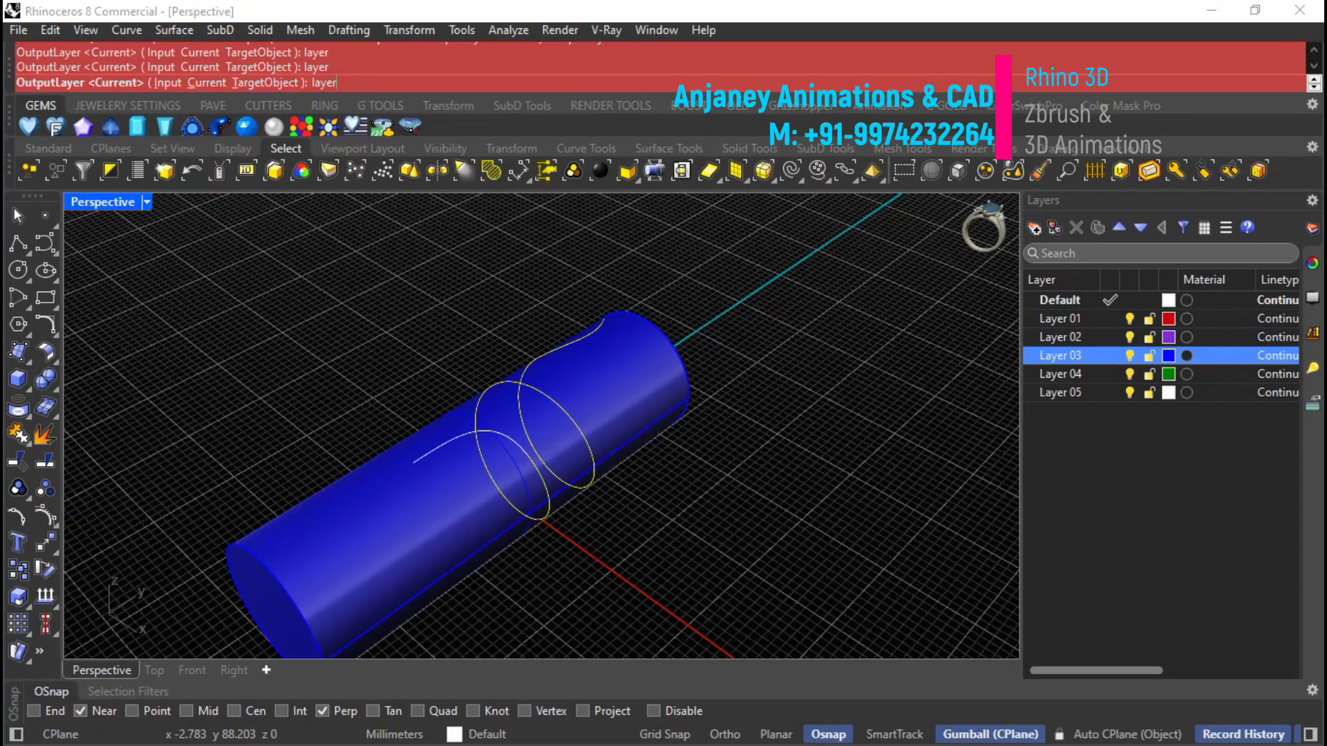
text(layer04)
key(Return)
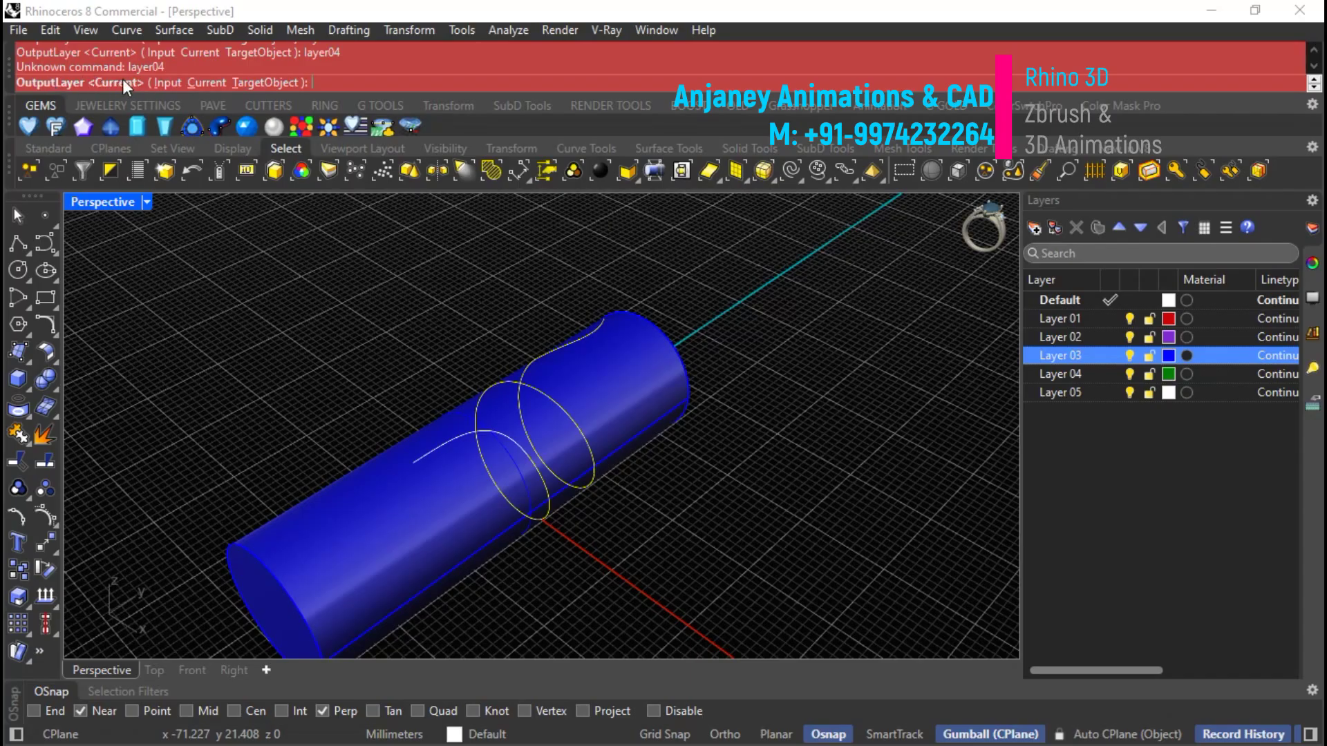
Set the output layer to Input and pull the joined helix curve onto the cylinder.
click(163, 83)
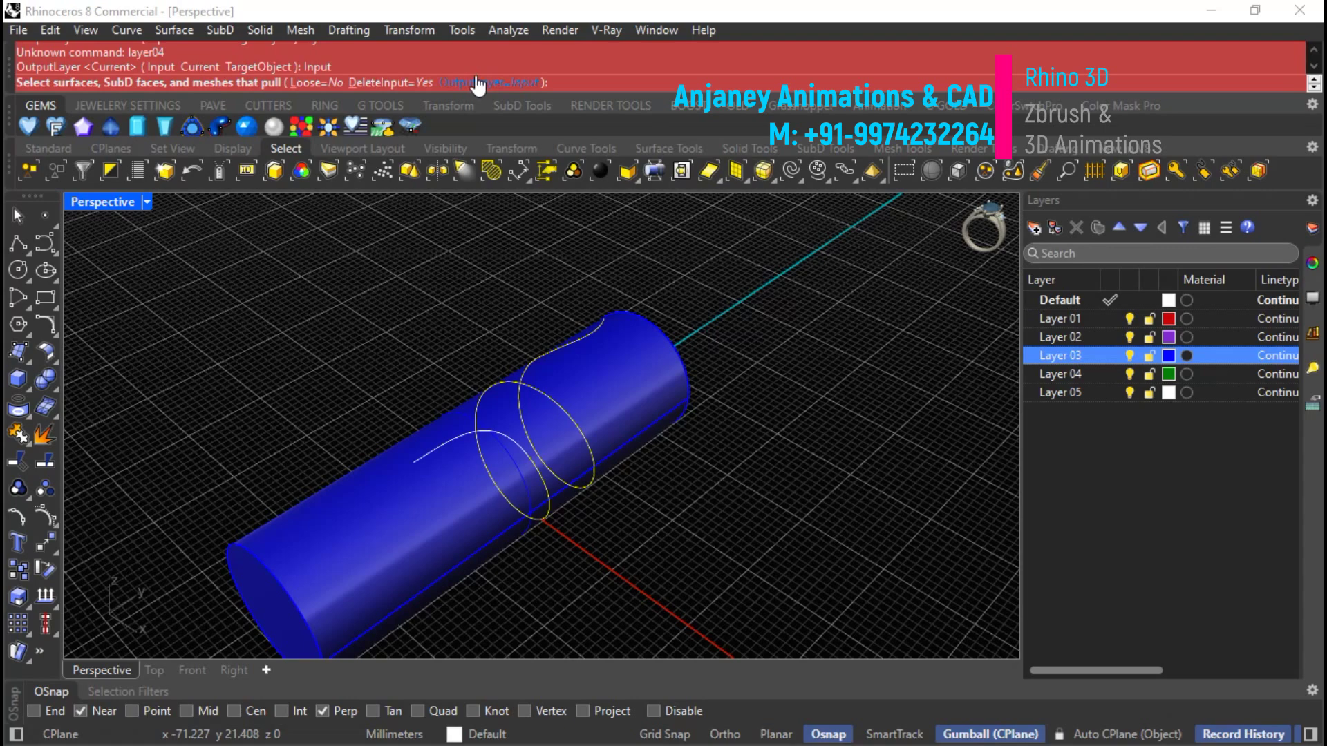
click(408, 510)
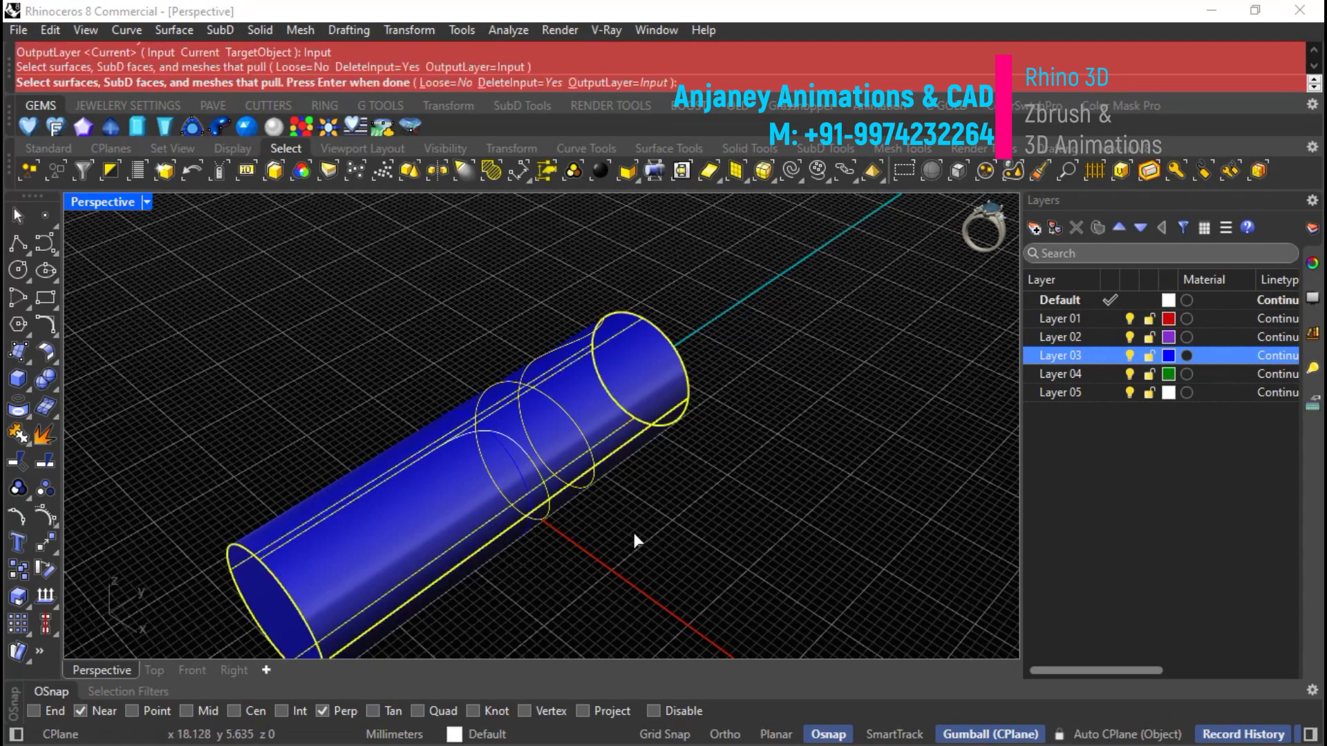
key(Return)
Check the pulled curve and the remaining blend against the cylinder surface in the Front and Perspective views.
right_drag(637, 498, 155, 289)
click(193, 669)
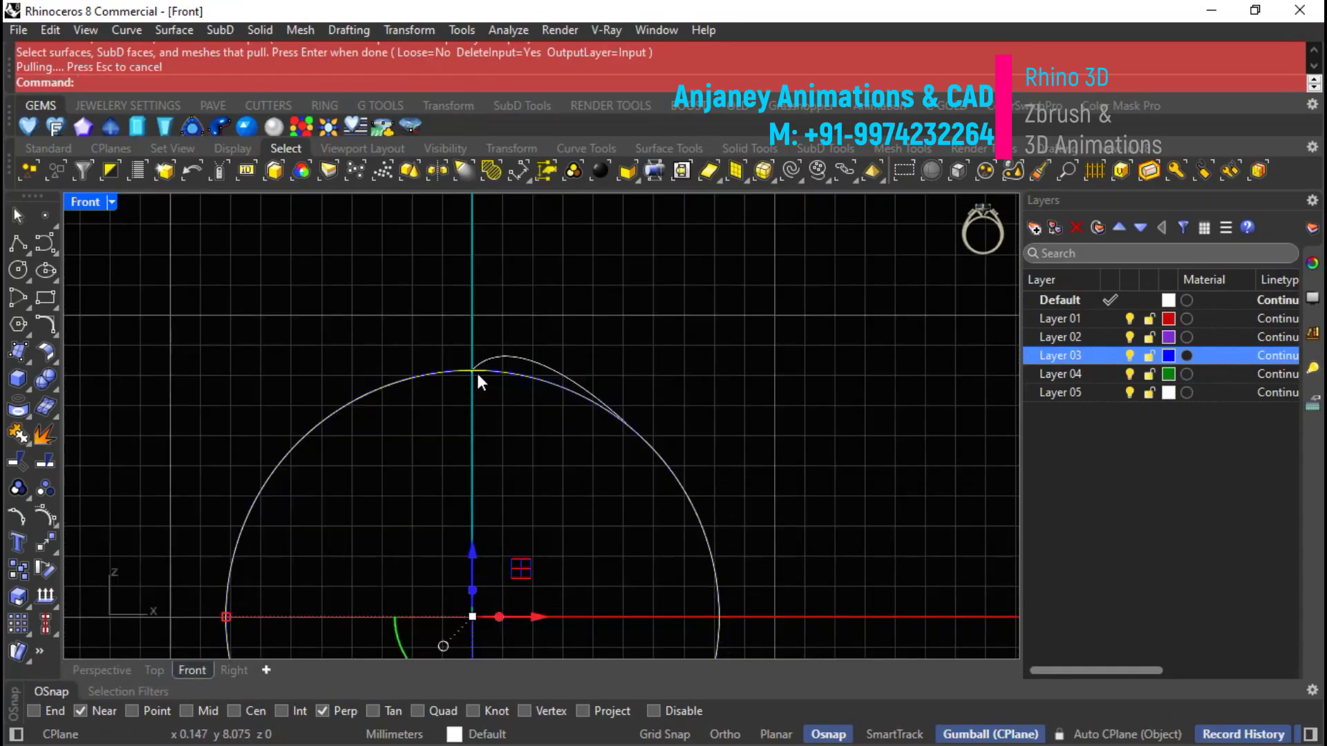
scroll(460, 379, up, 3)
click(546, 363)
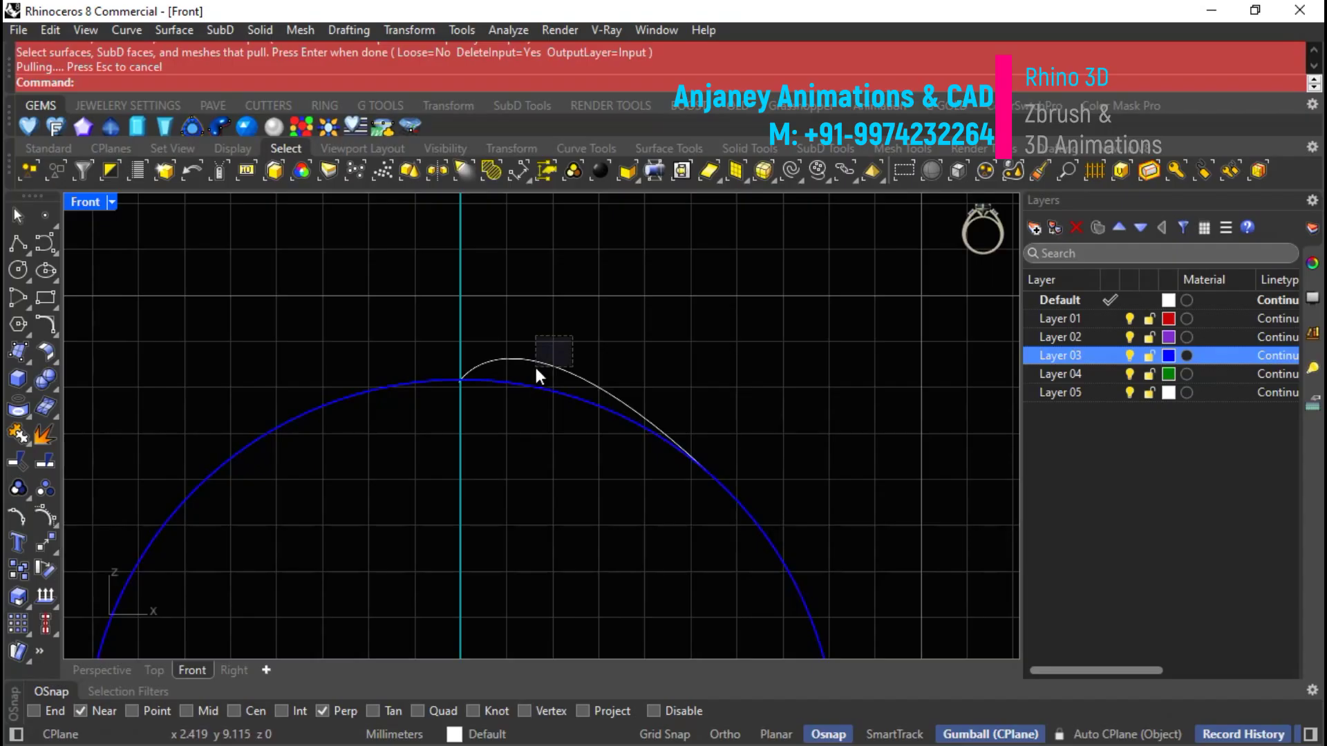
click(102, 670)
right_drag(595, 415, 423, 383)
scroll(632, 432, up, 5)
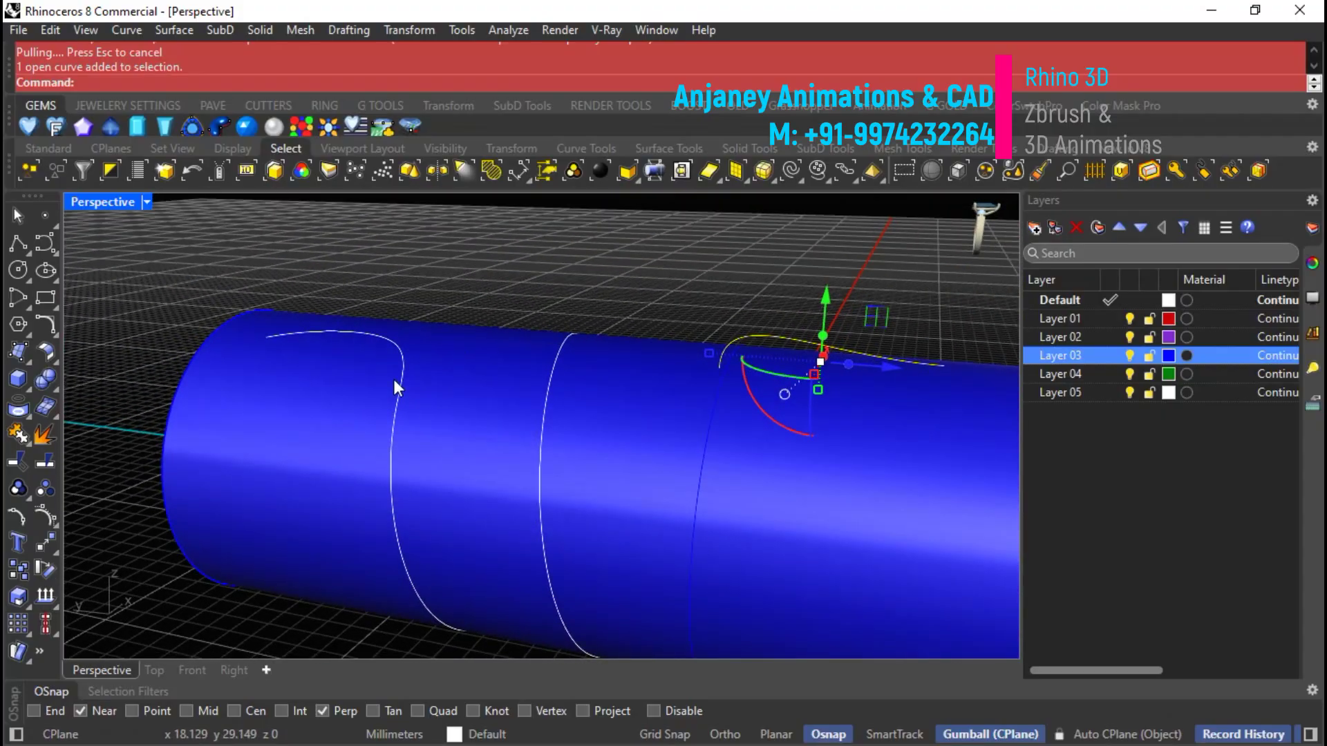
click(399, 377)
click(662, 268)
right_drag(662, 268, 523, 397)
Project the remaining blend curve onto the cylinder along CPlaneZ, keeping the original curve.
click(522, 394)
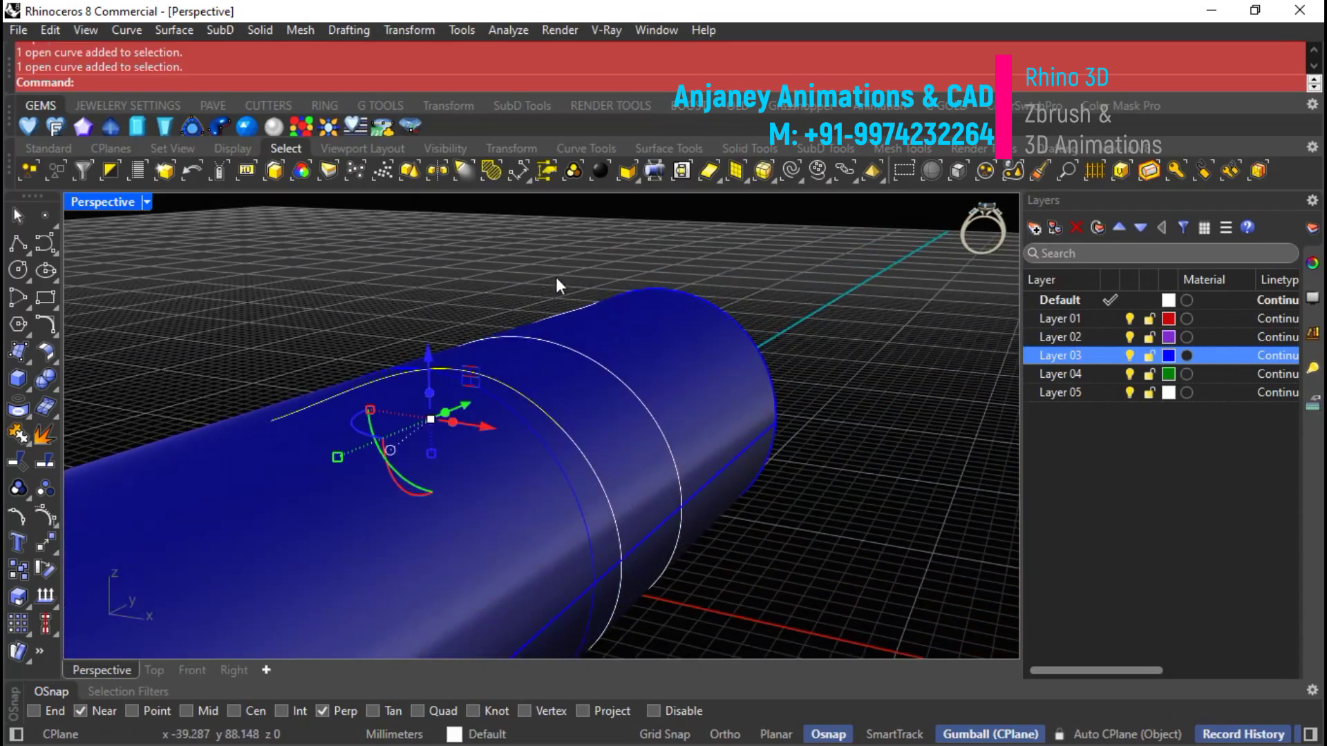
right_drag(536, 273, 525, 421)
scroll(522, 428, down, 4)
text(Project)
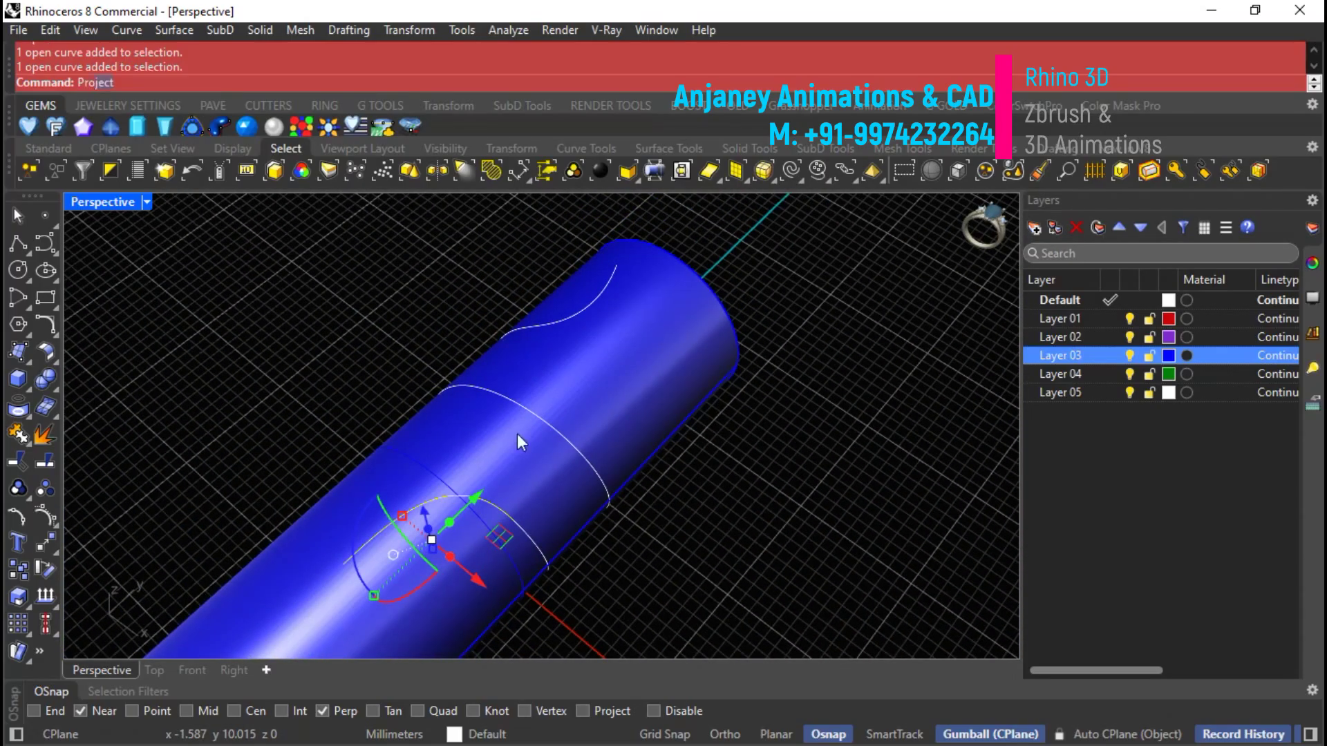
key(Return)
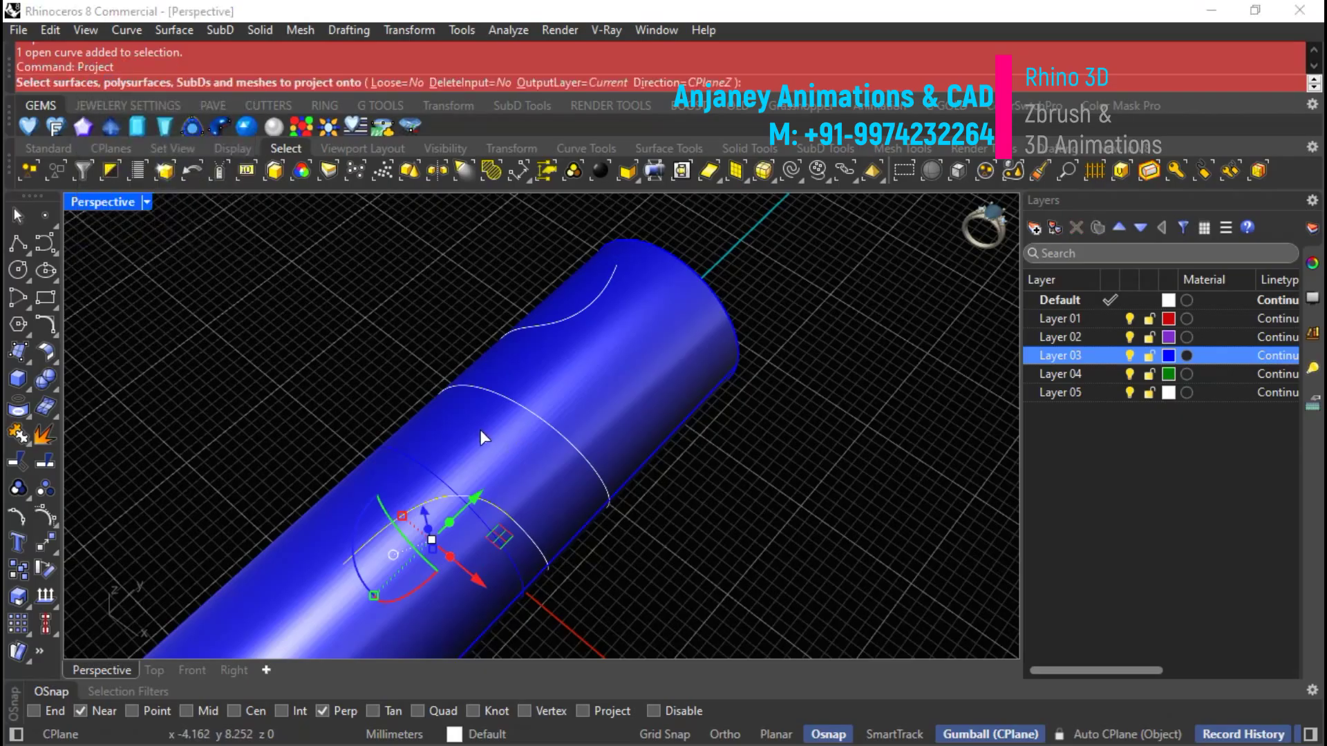
scroll(560, 369, down, 2)
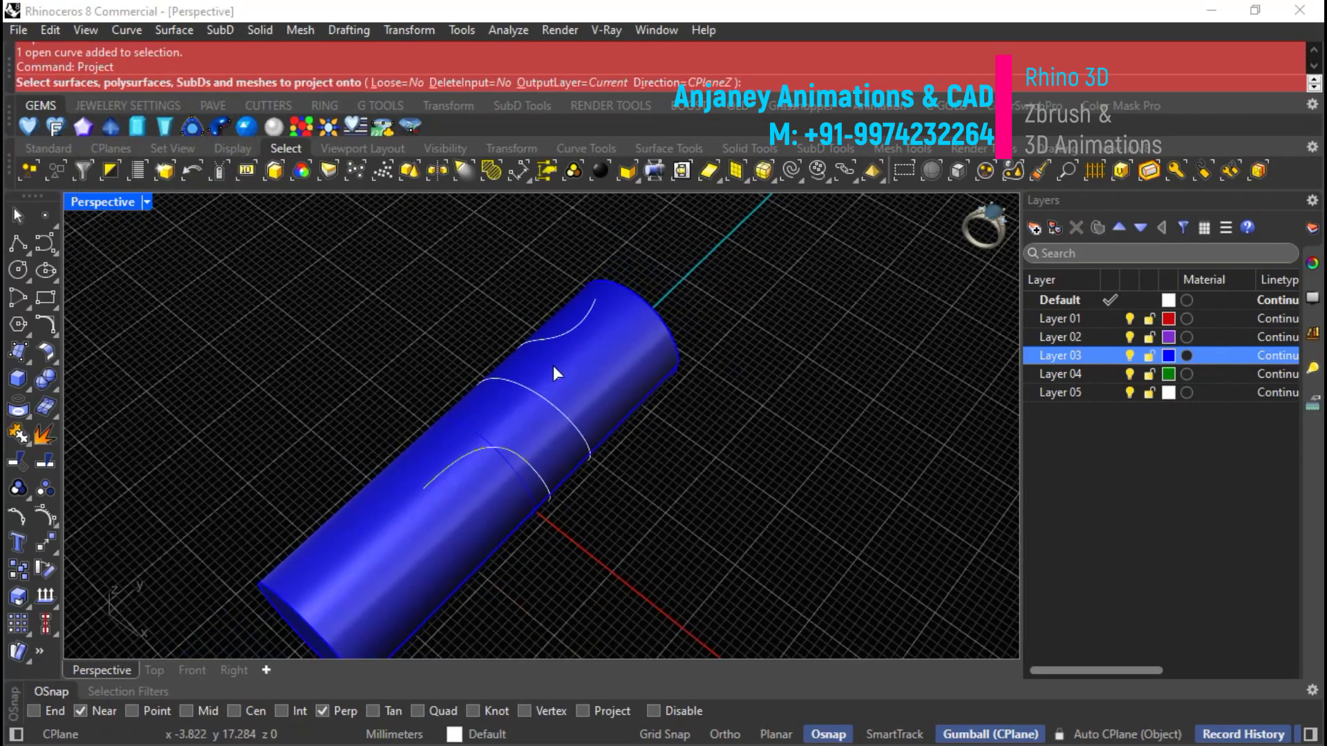
click(414, 581)
key(Return)
right_drag(560, 540, 724, 387)
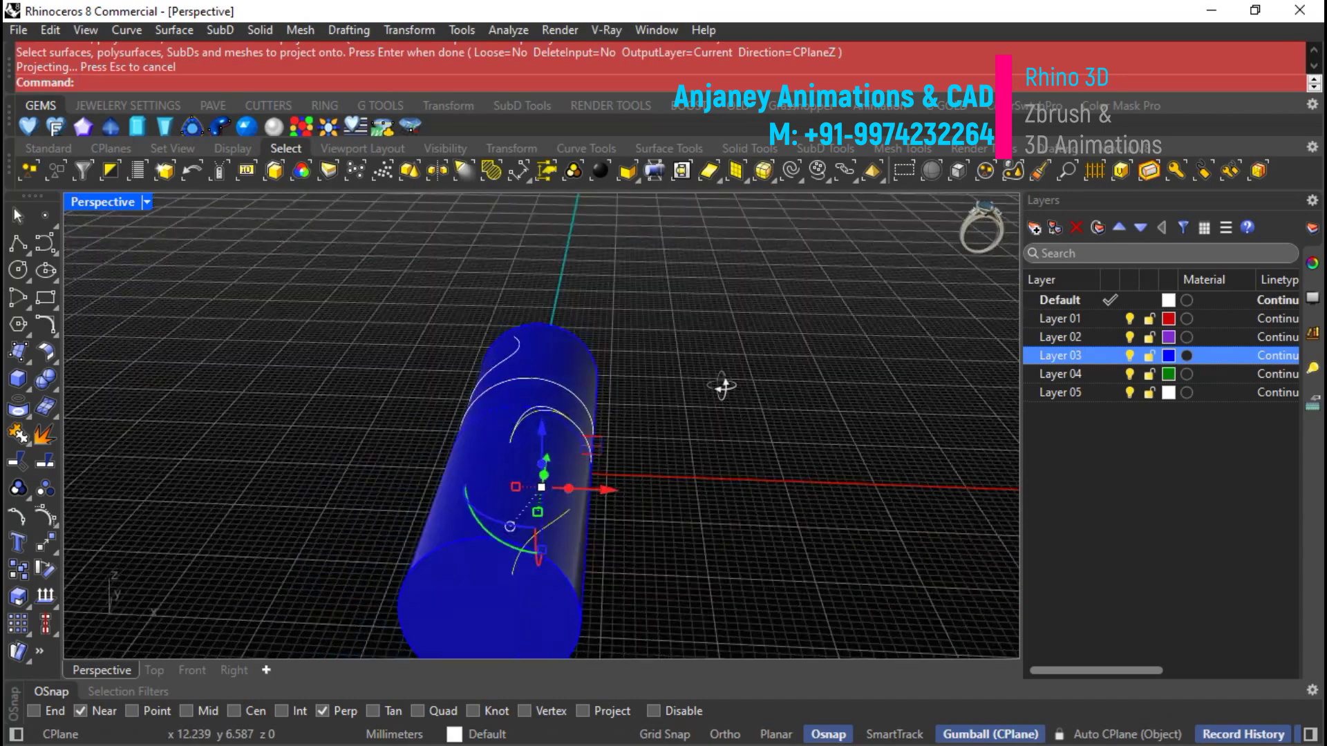
Move the original raised blend curve to Layer 05 and hide that layer.
scroll(546, 412, up, 3)
click(575, 396)
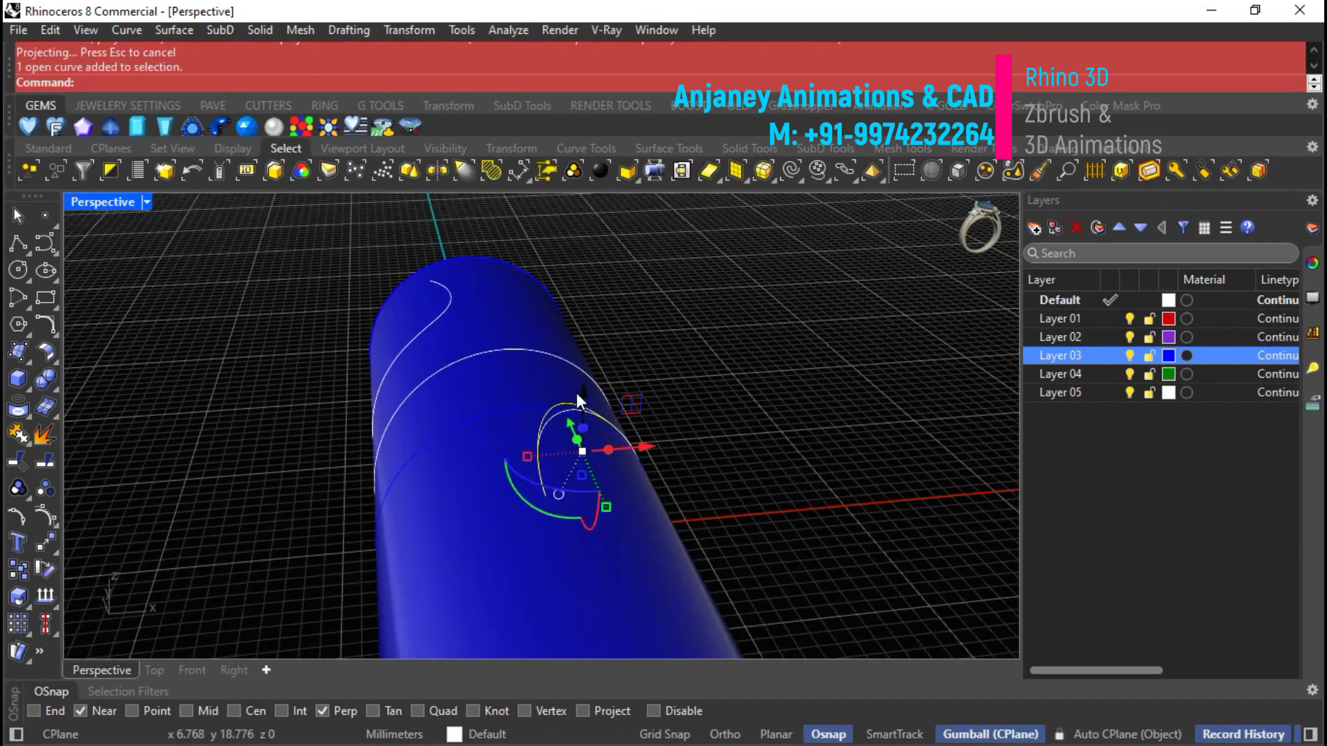
right_click(1059, 393)
click(1142, 472)
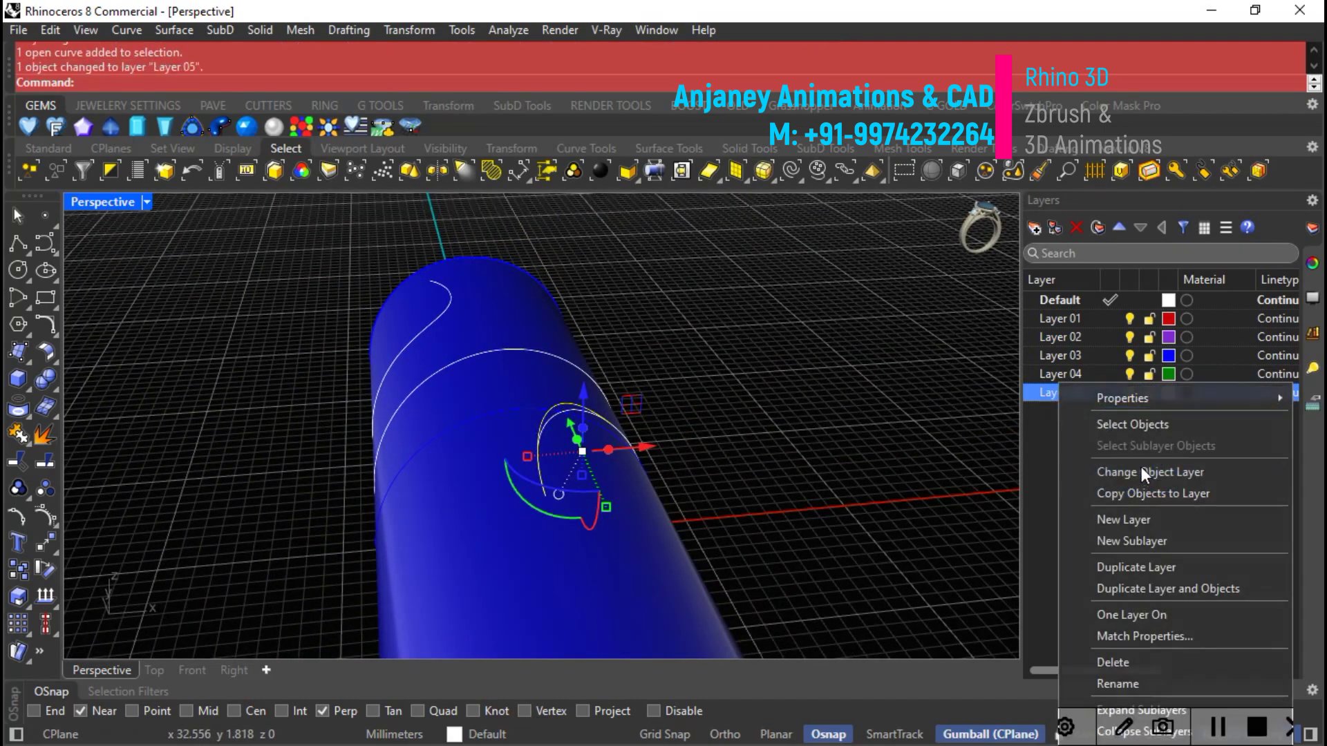
click(1129, 392)
Select the helix curve for review and hide Layer 03 with its solid cylinder.
right_drag(814, 402, 498, 394)
click(484, 418)
click(538, 460)
right_drag(537, 462, 1115, 289)
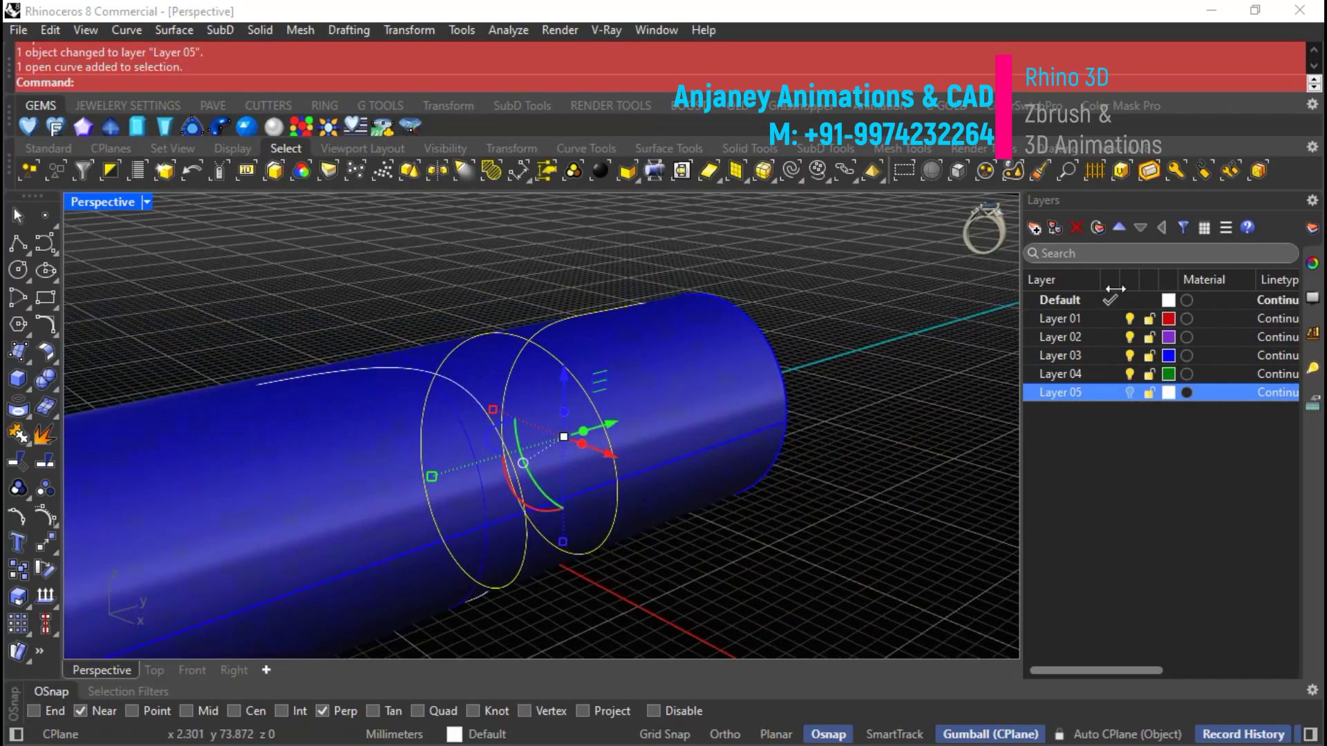
click(1126, 351)
click(1126, 352)
Rename Layer 03 as cylinder and clear the curve selection.
right_click(1063, 355)
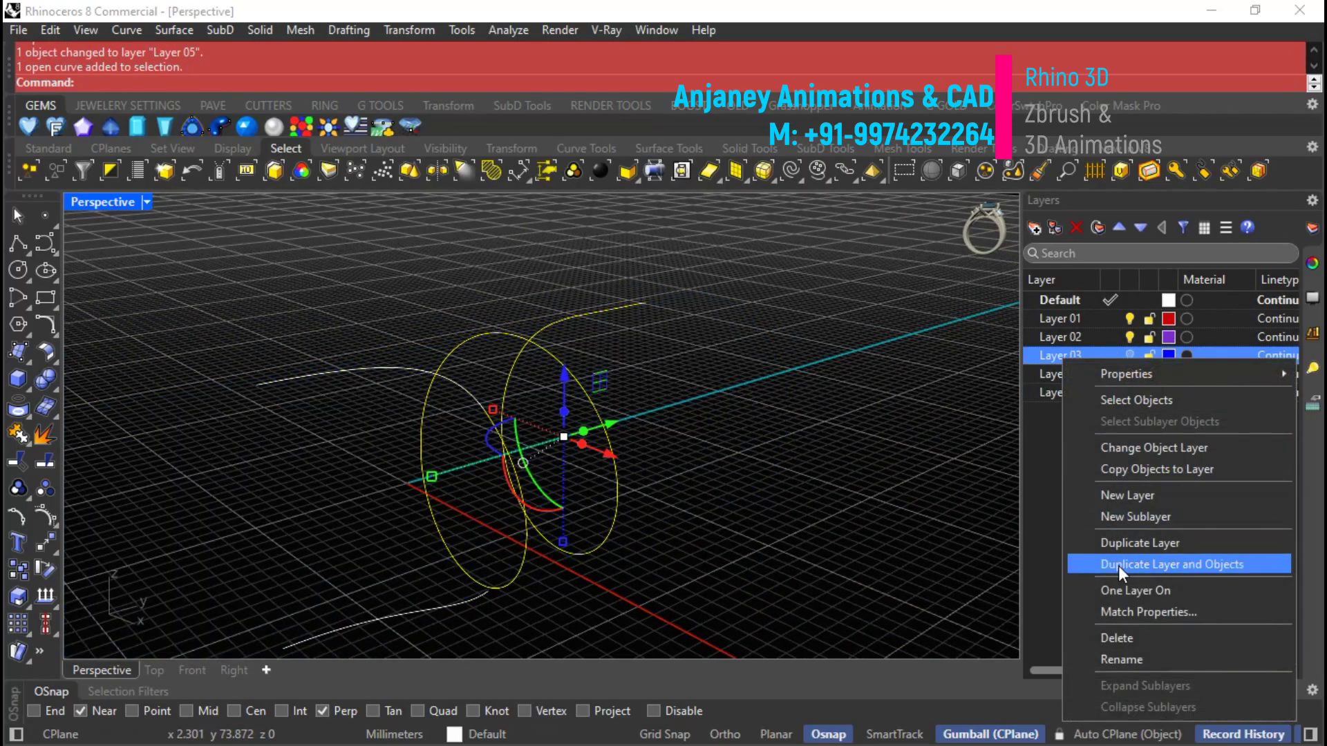
click(1124, 658)
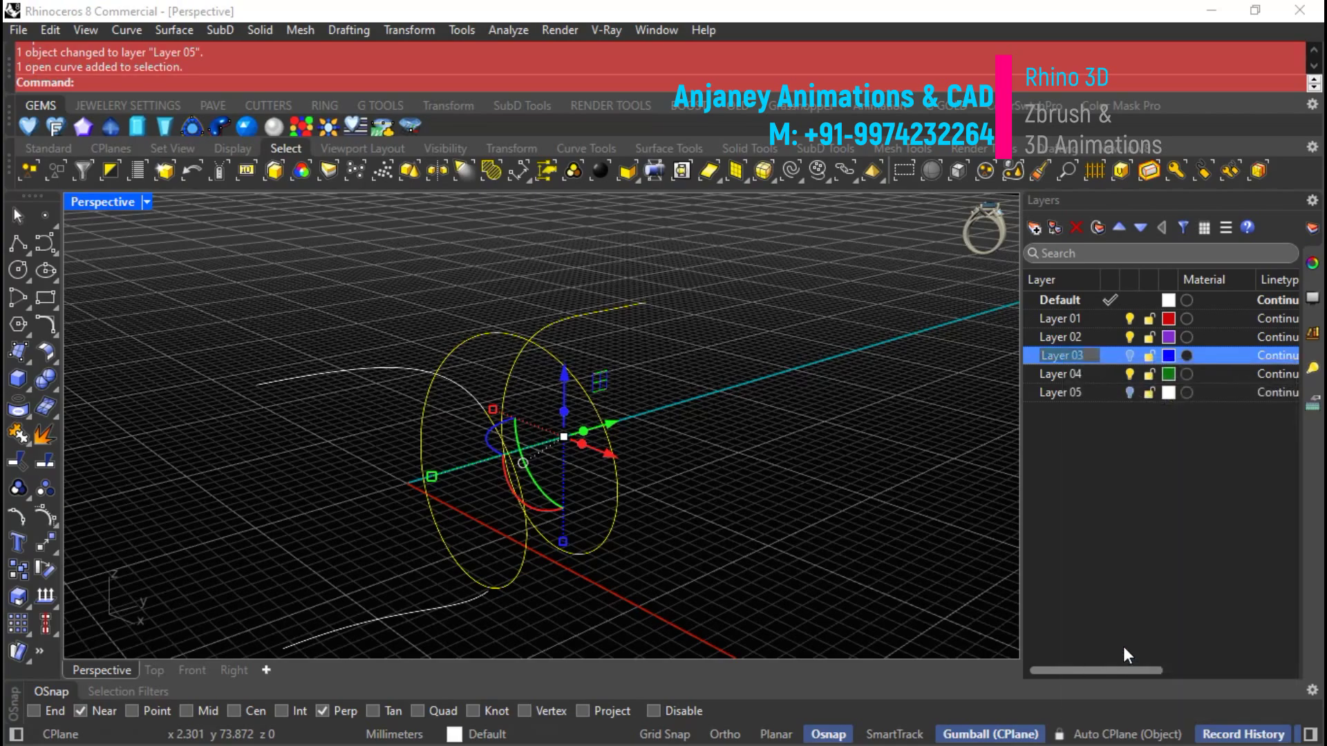
text(cylinder)
key(Return)
key(Escape)
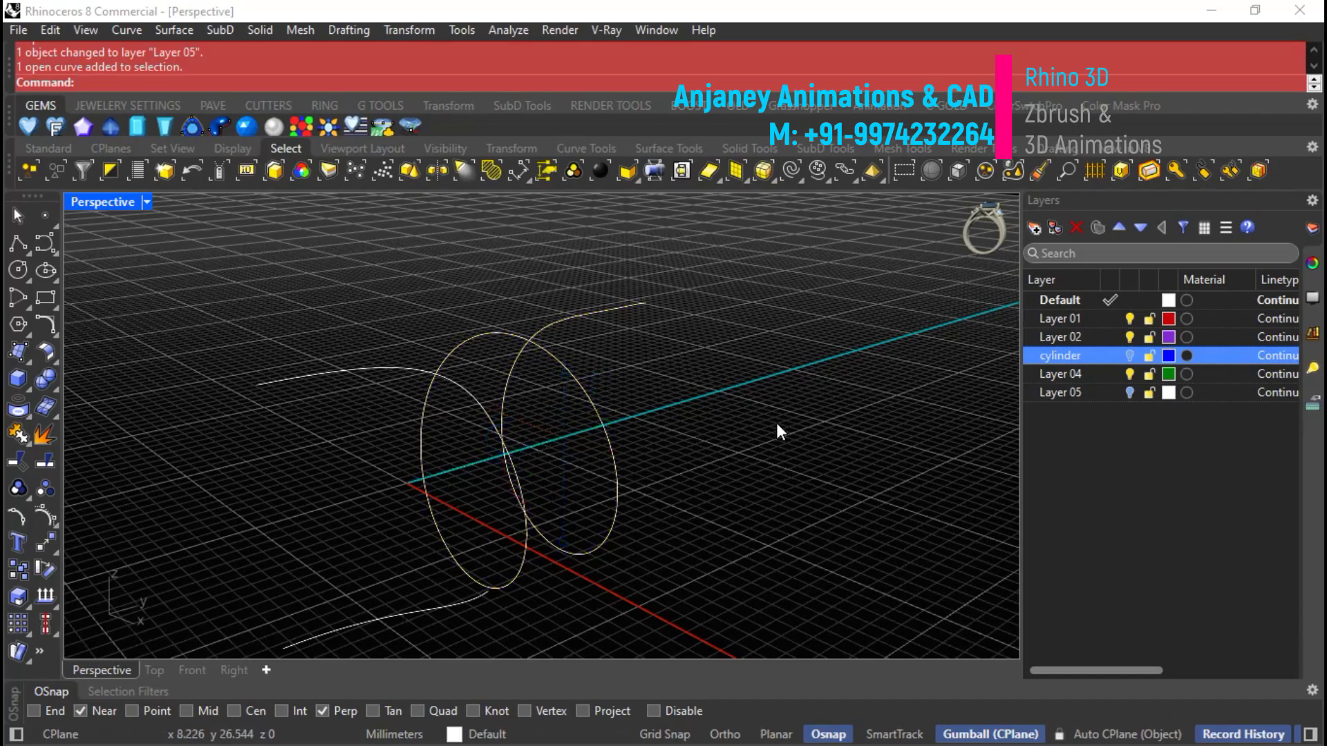
Move the extra projected curve from the cylinder's underside to the hidden Layer 05.
right_drag(520, 360, 407, 508)
click(373, 574)
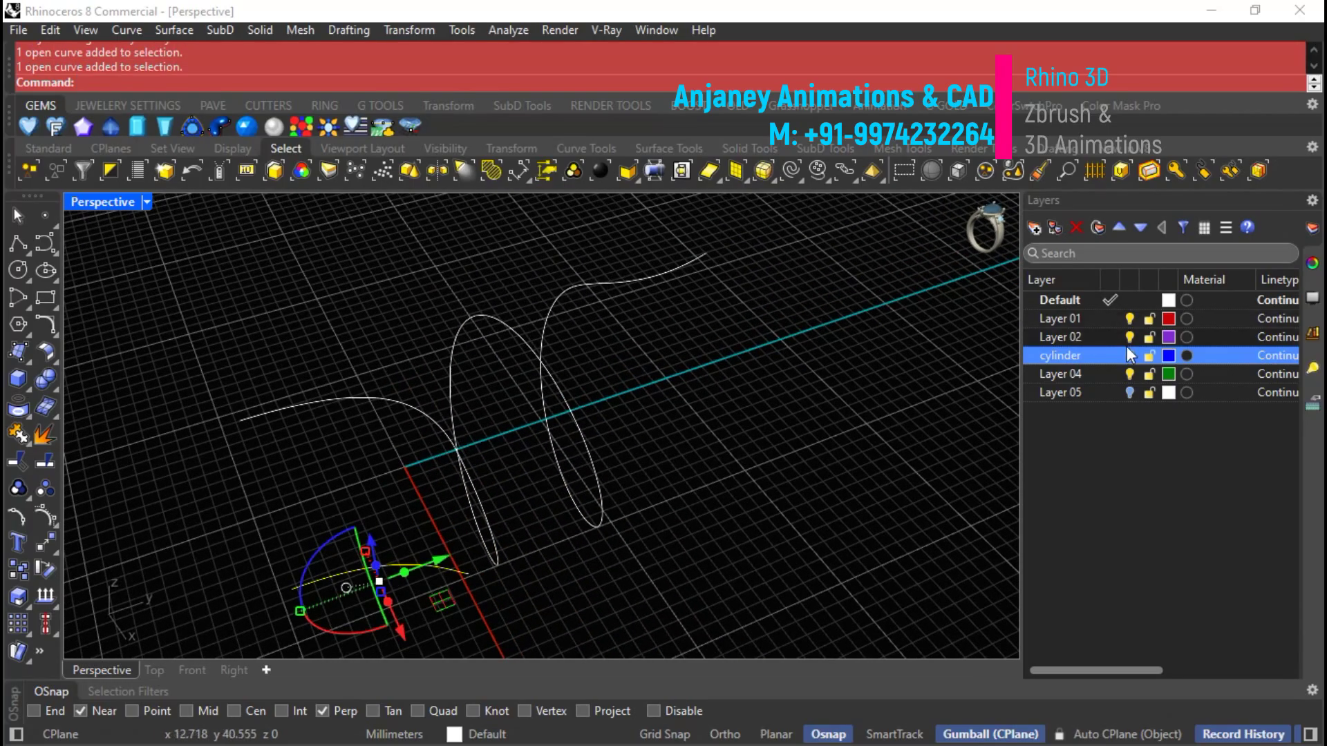
right_click(1071, 392)
click(1134, 471)
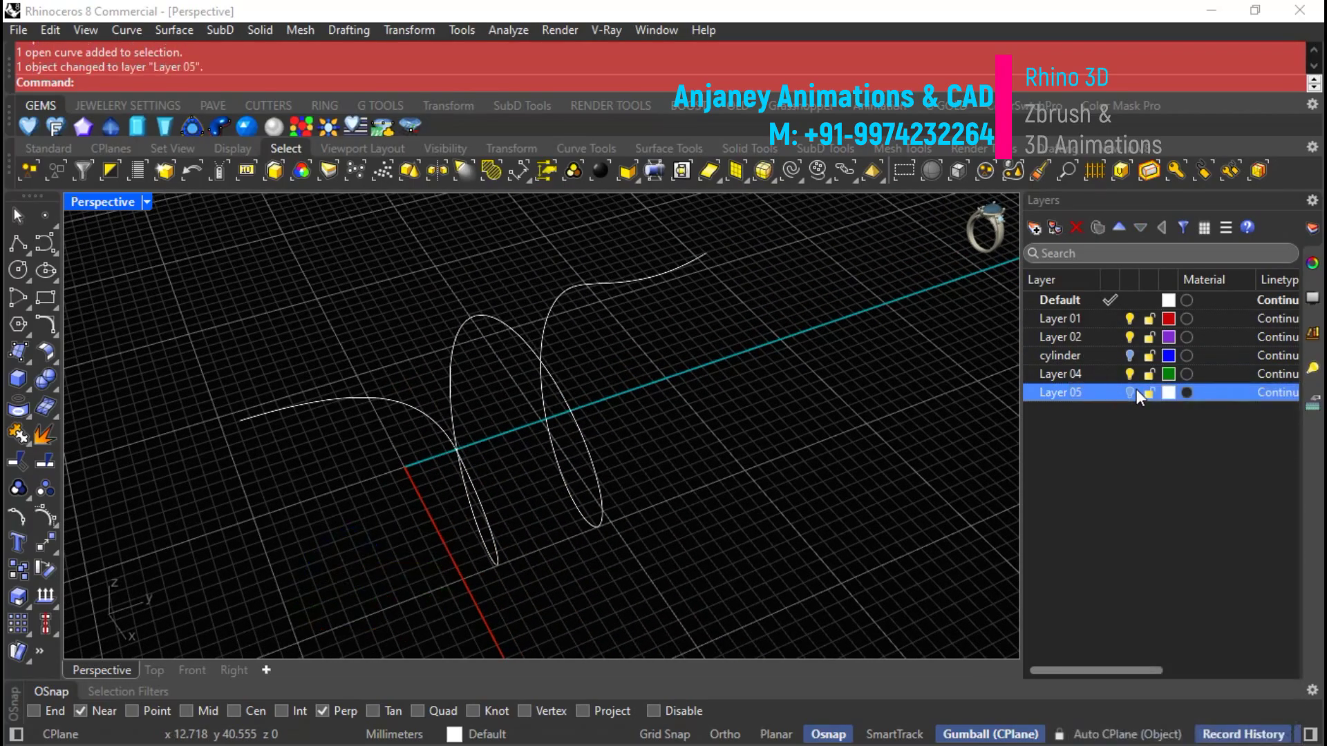
right_drag(751, 402, 493, 545)
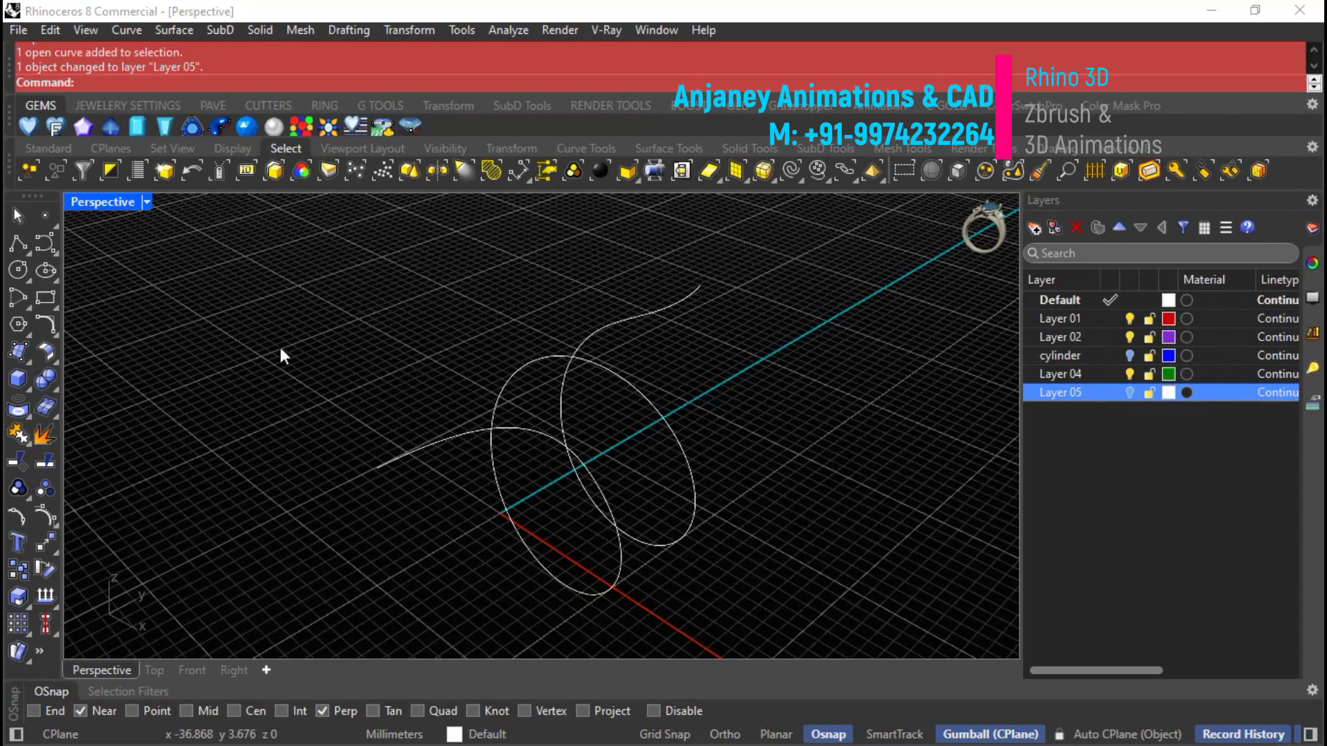
Set a construction plane perpendicular to the spiral curve at the quadrant point on the side of its far turn.
right_drag(697, 510, 778, 529)
scroll(793, 510, up, 3)
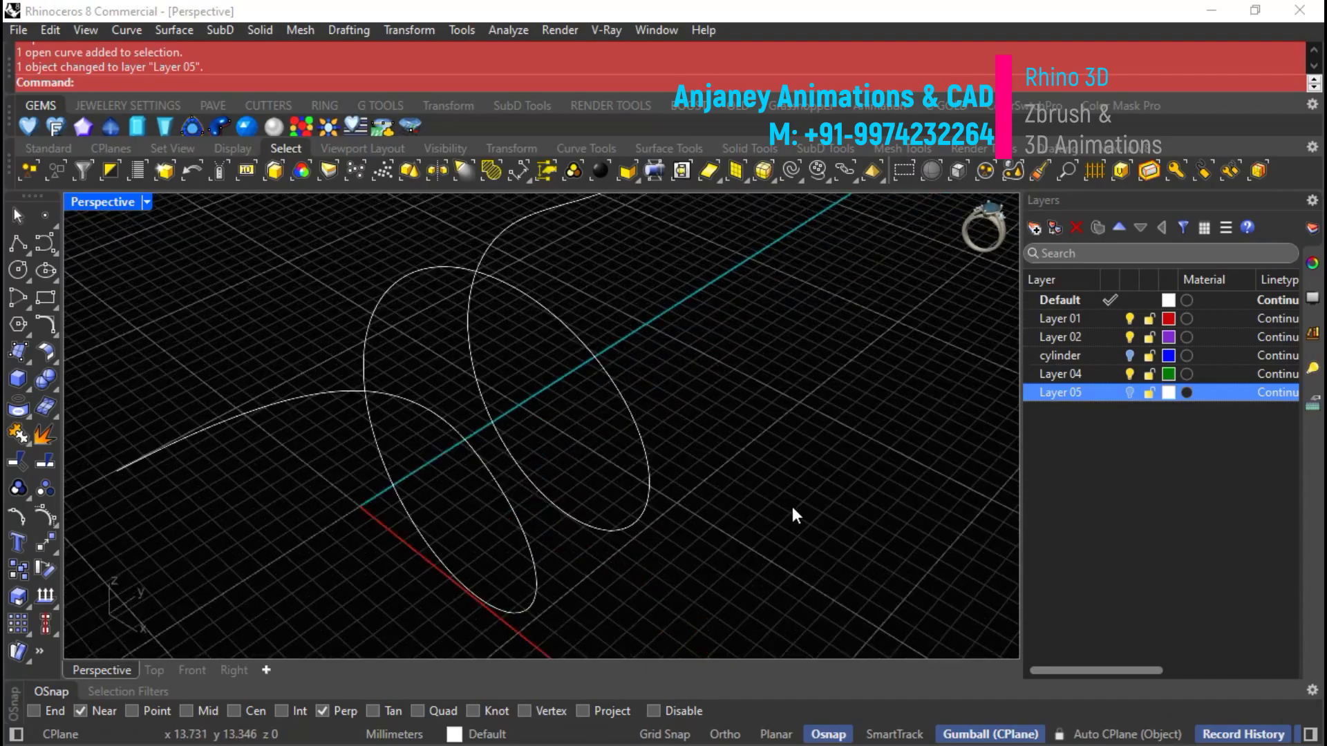
click(104, 148)
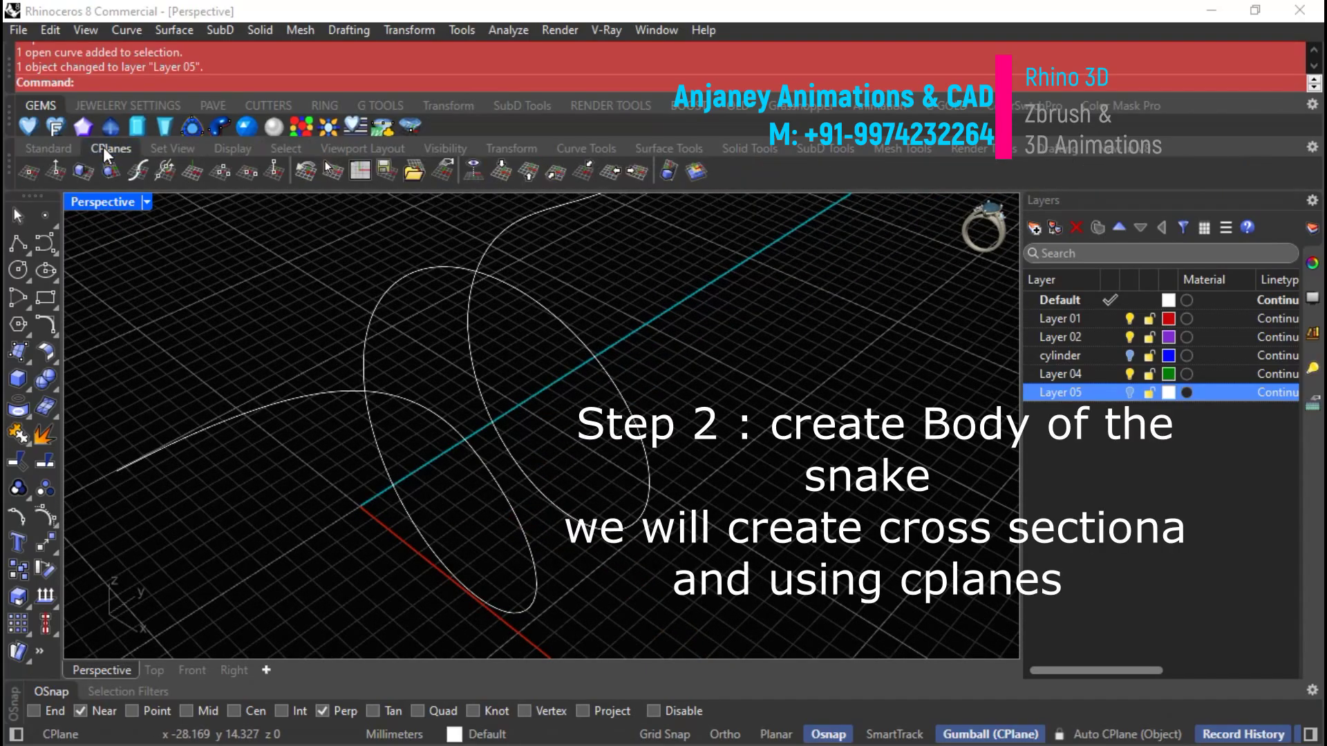
click(135, 172)
click(542, 309)
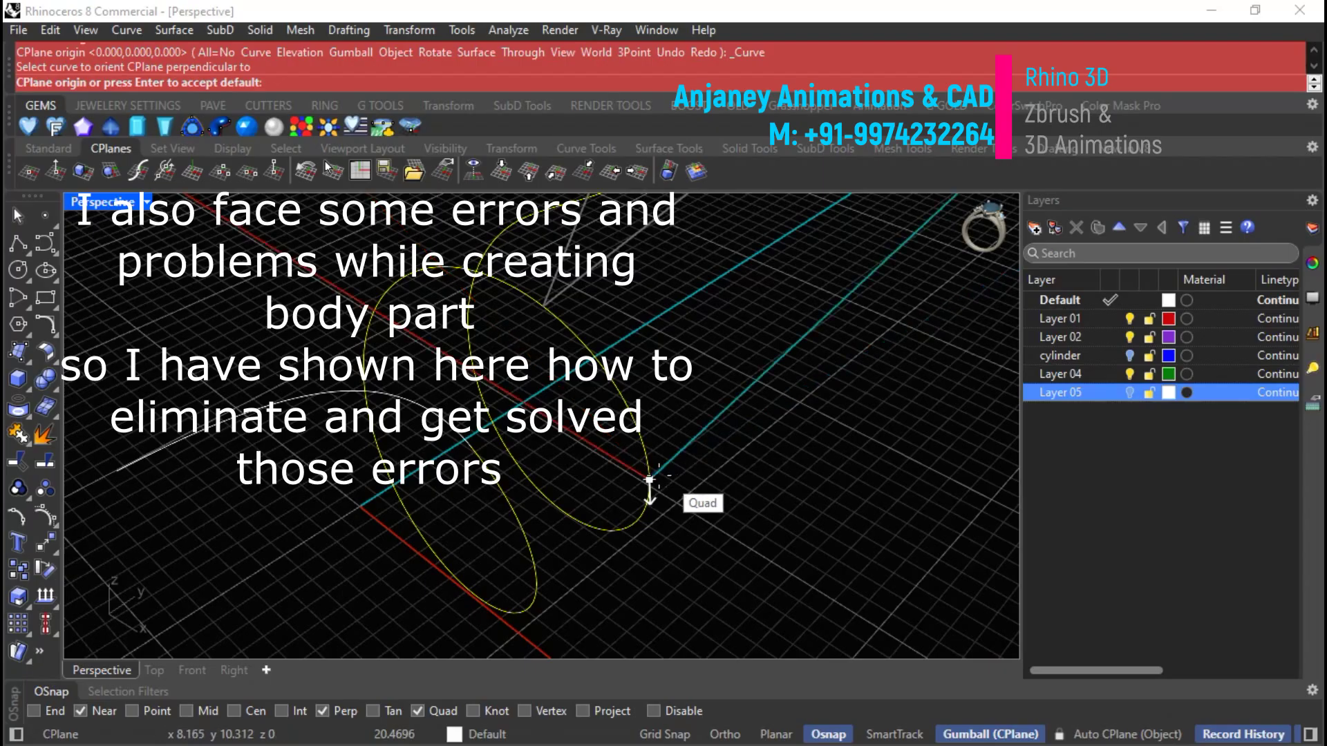
click(649, 480)
Draw a circle with a diameter of 1.3 mm, centred on the construction plane's origin on the spiral curve.
right_drag(670, 494, 699, 476)
scroll(681, 462, up, 5)
click(16, 275)
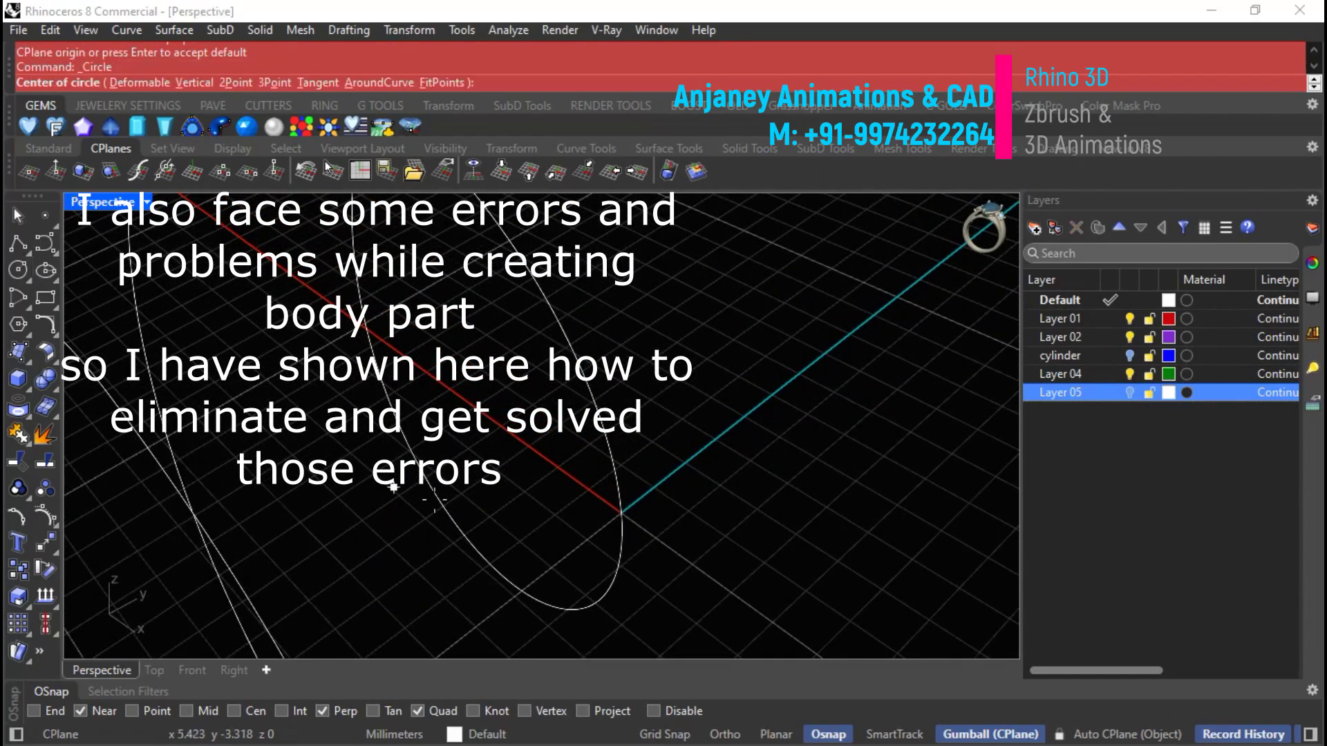
click(621, 513)
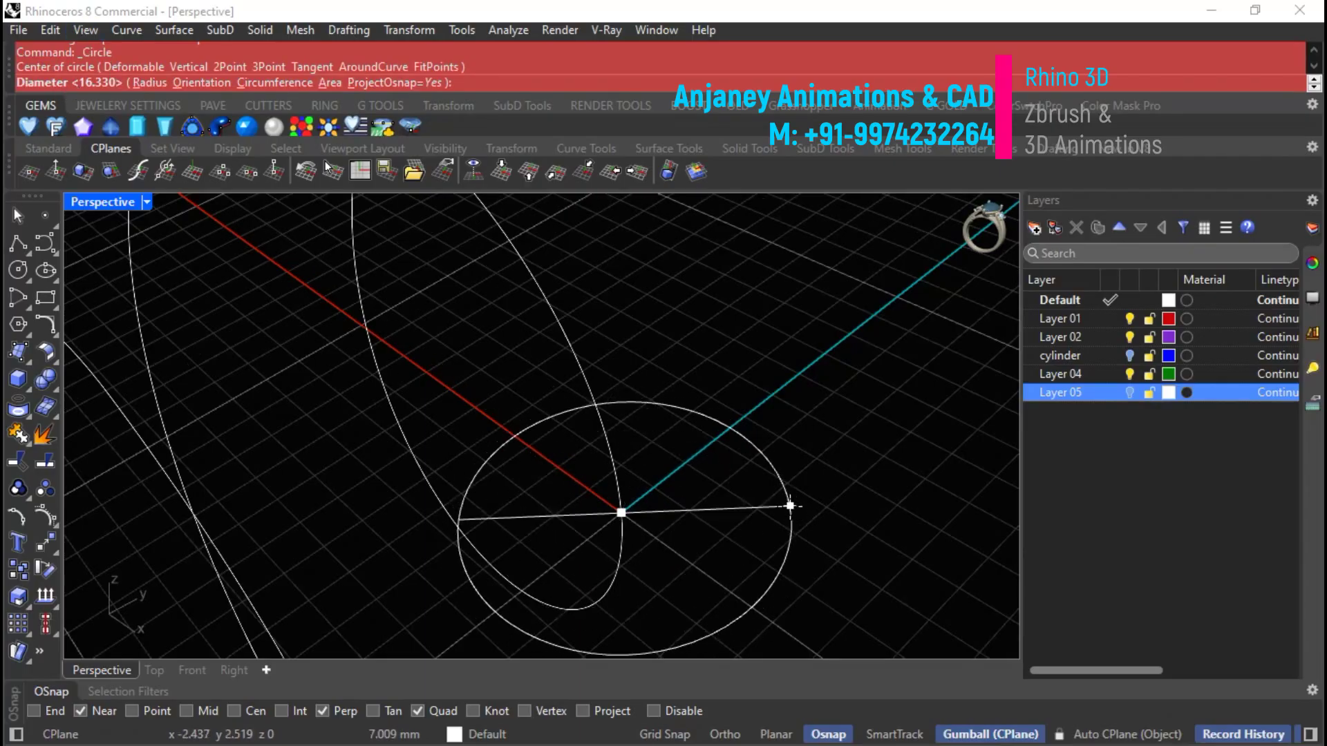
text(1)
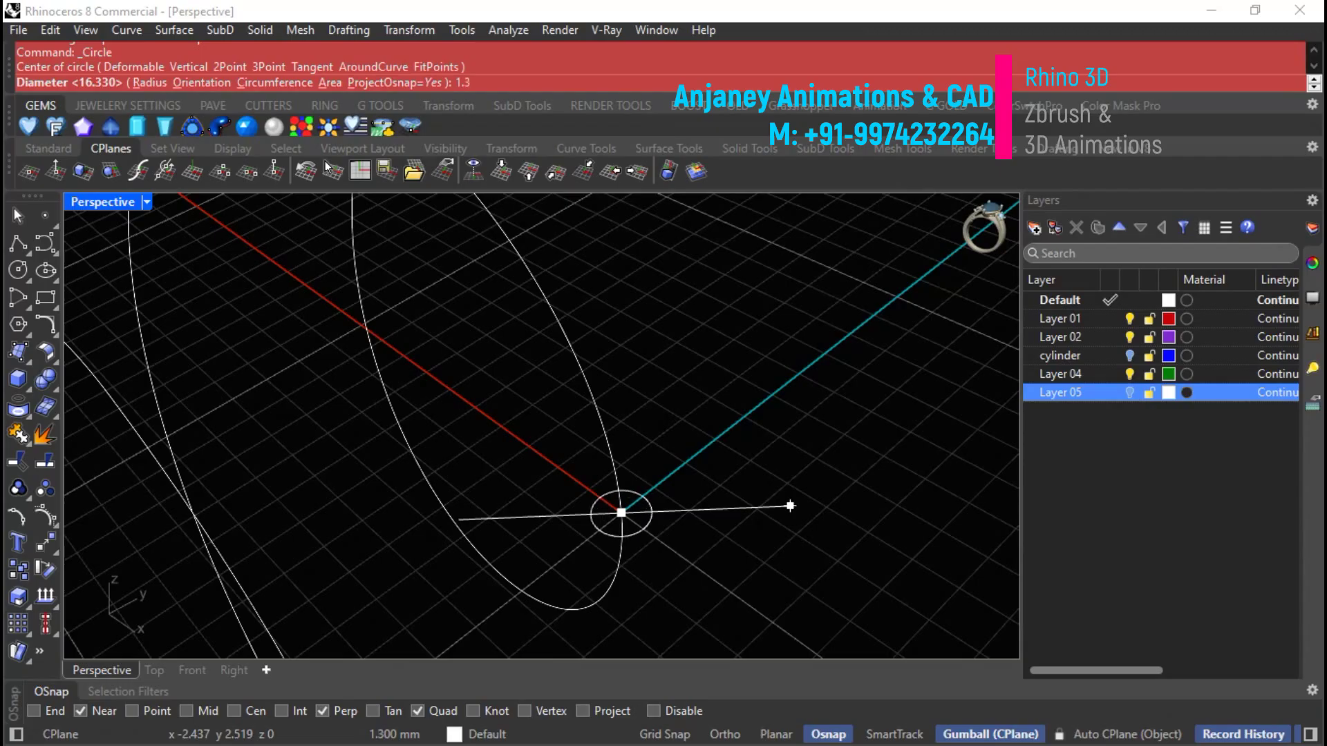
text(.3)
key(Return)
Draw a straight line across the circle as an off-centre chord on the inner side of the spiral curve.
scroll(643, 484, up, 3)
scroll(637, 501, up, 2)
click(13, 245)
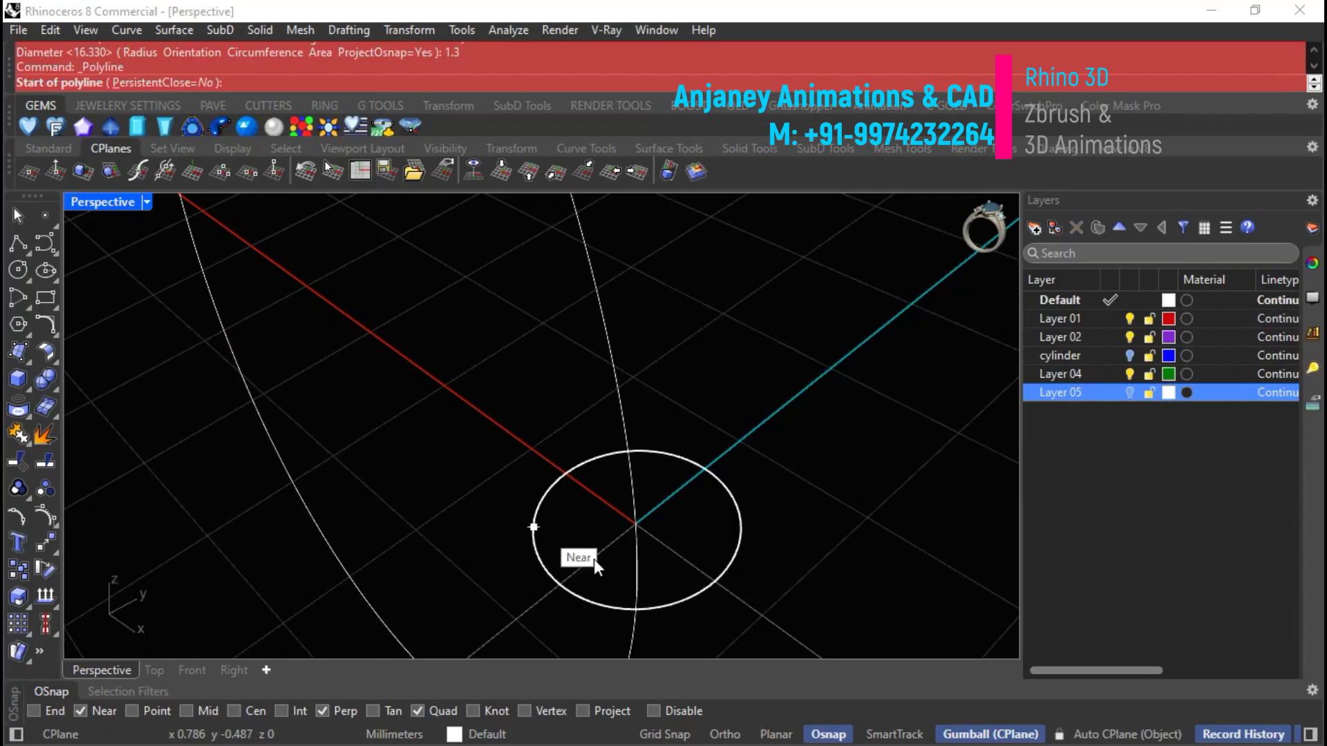
click(542, 563)
click(678, 458)
key(Return)
Move the circle and its chord together so the chord's midpoint sits on the spiral curve at the plane origin.
click(674, 477)
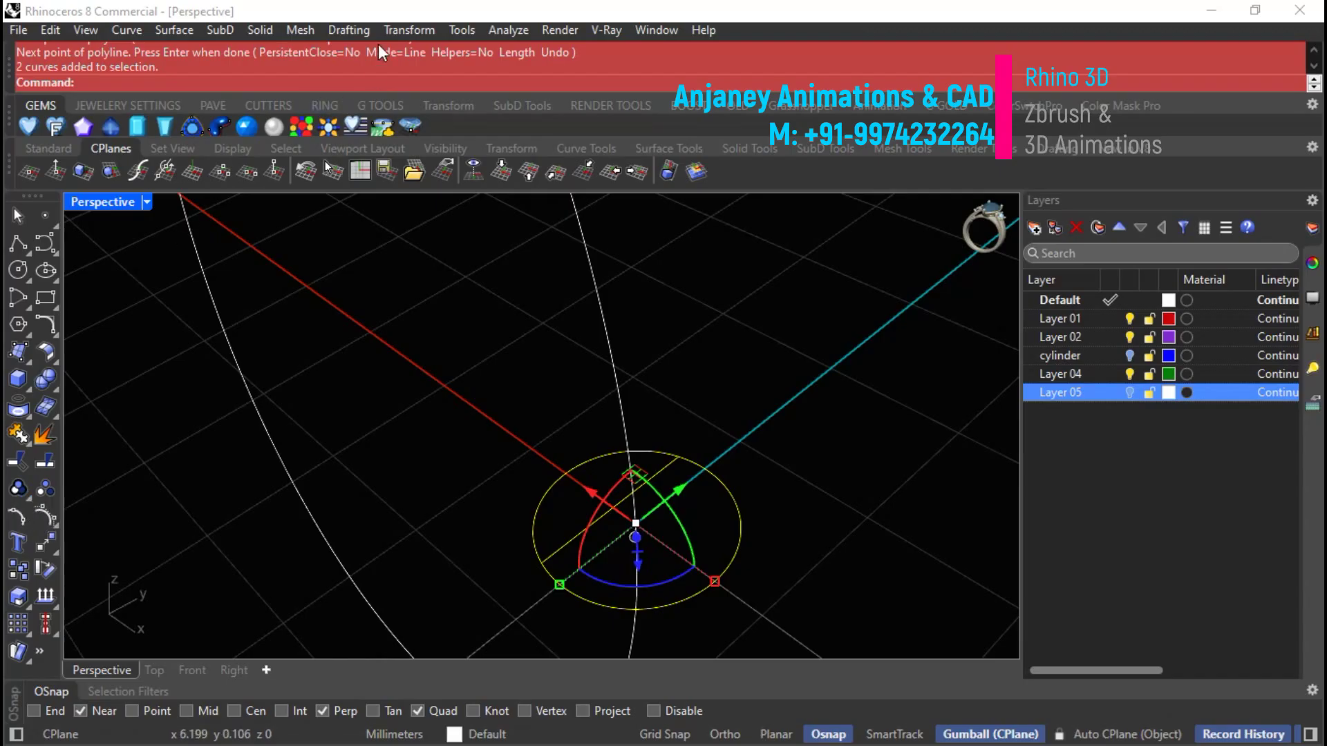
click(397, 28)
click(421, 52)
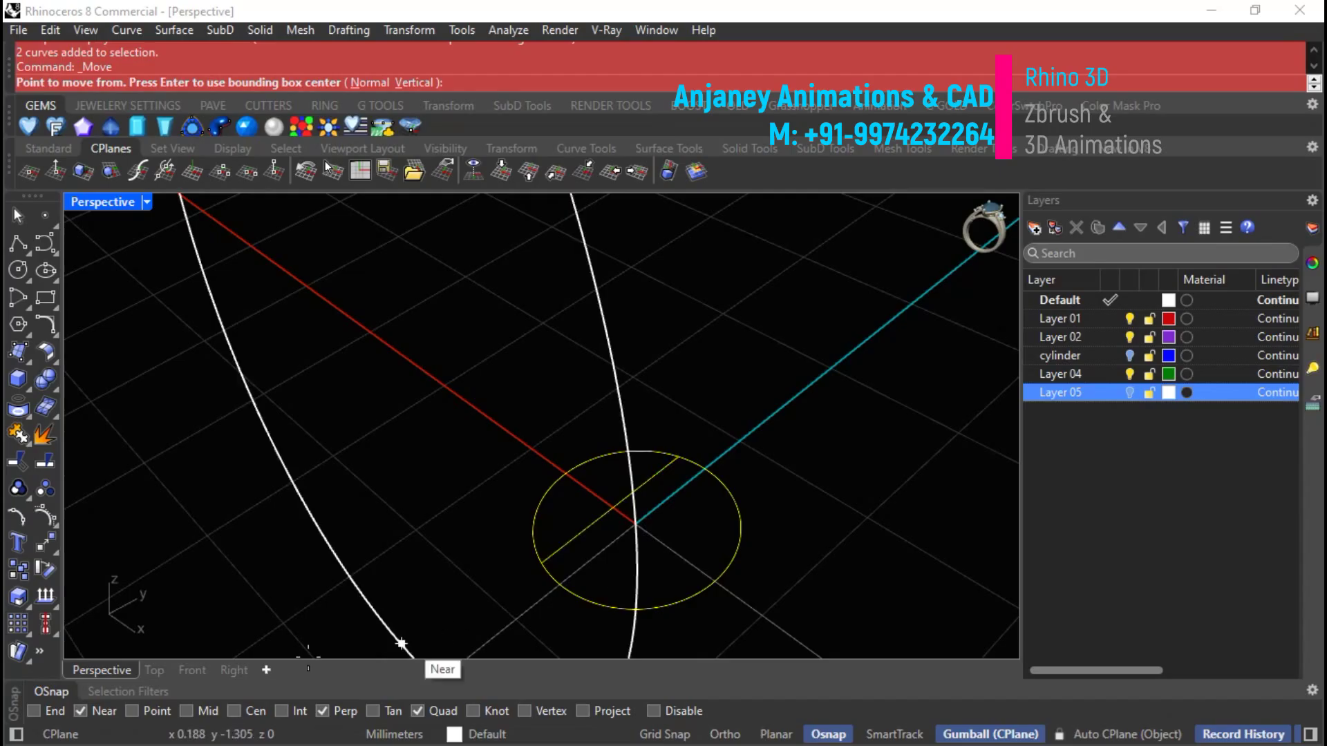
click(613, 506)
click(636, 523)
click(735, 413)
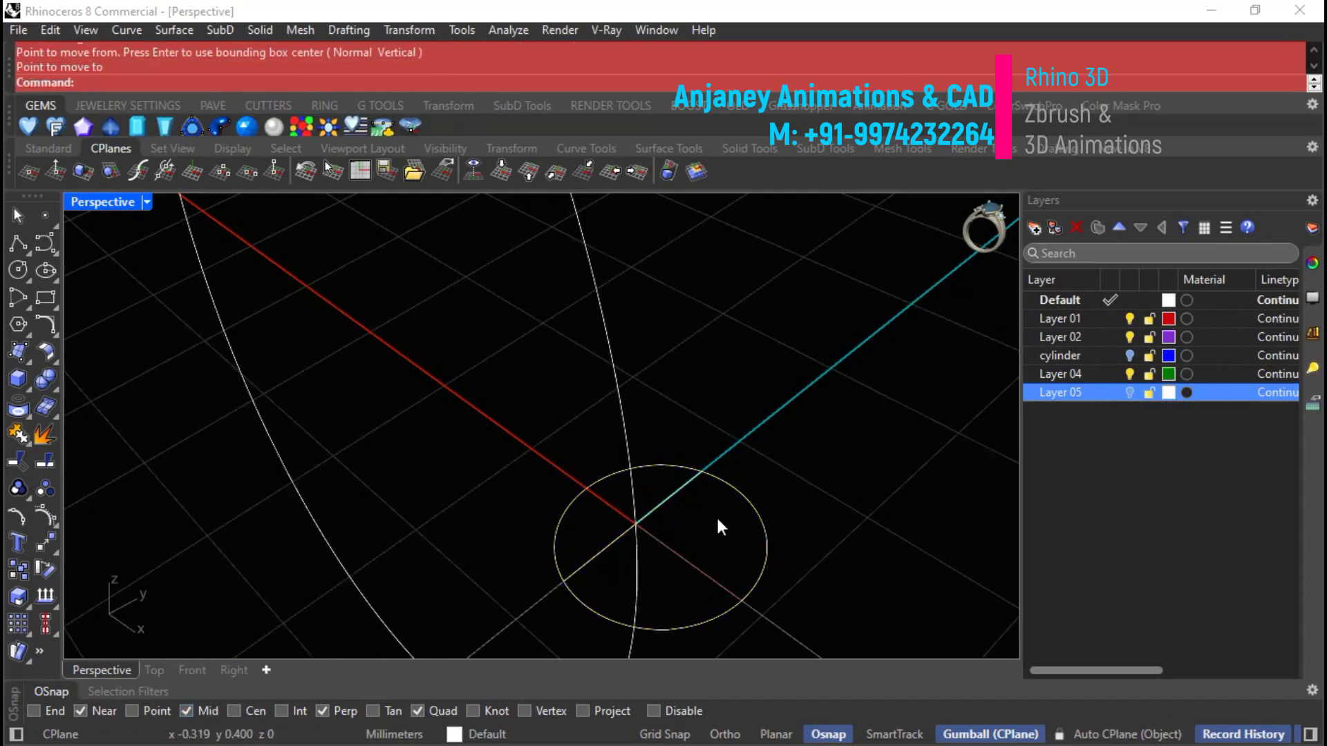
Trim away the circle's arc on the inner side of the chord and join the remaining arc and line into one closed profile.
scroll(762, 474, up, 5)
drag(699, 464, 632, 557)
right_drag(599, 415, 636, 546)
click(19, 461)
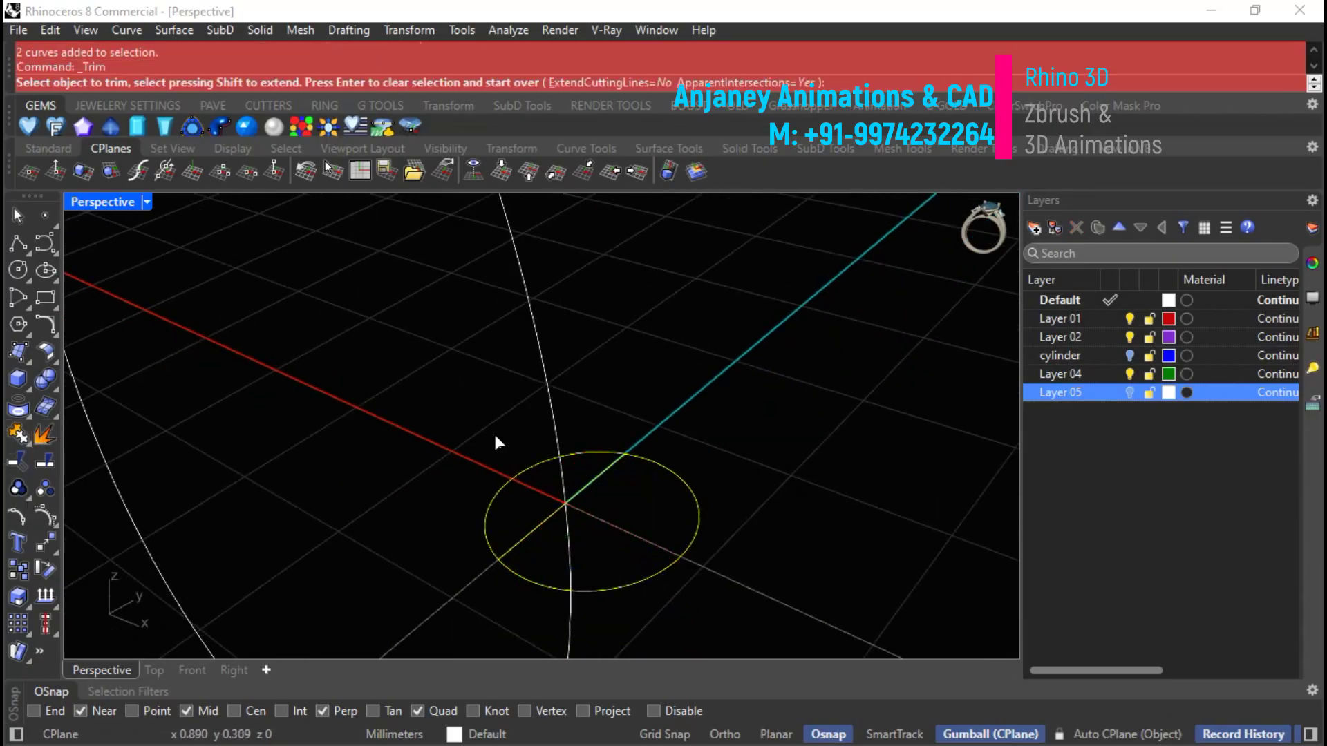
click(523, 468)
key(Return)
right_drag(578, 432, 759, 531)
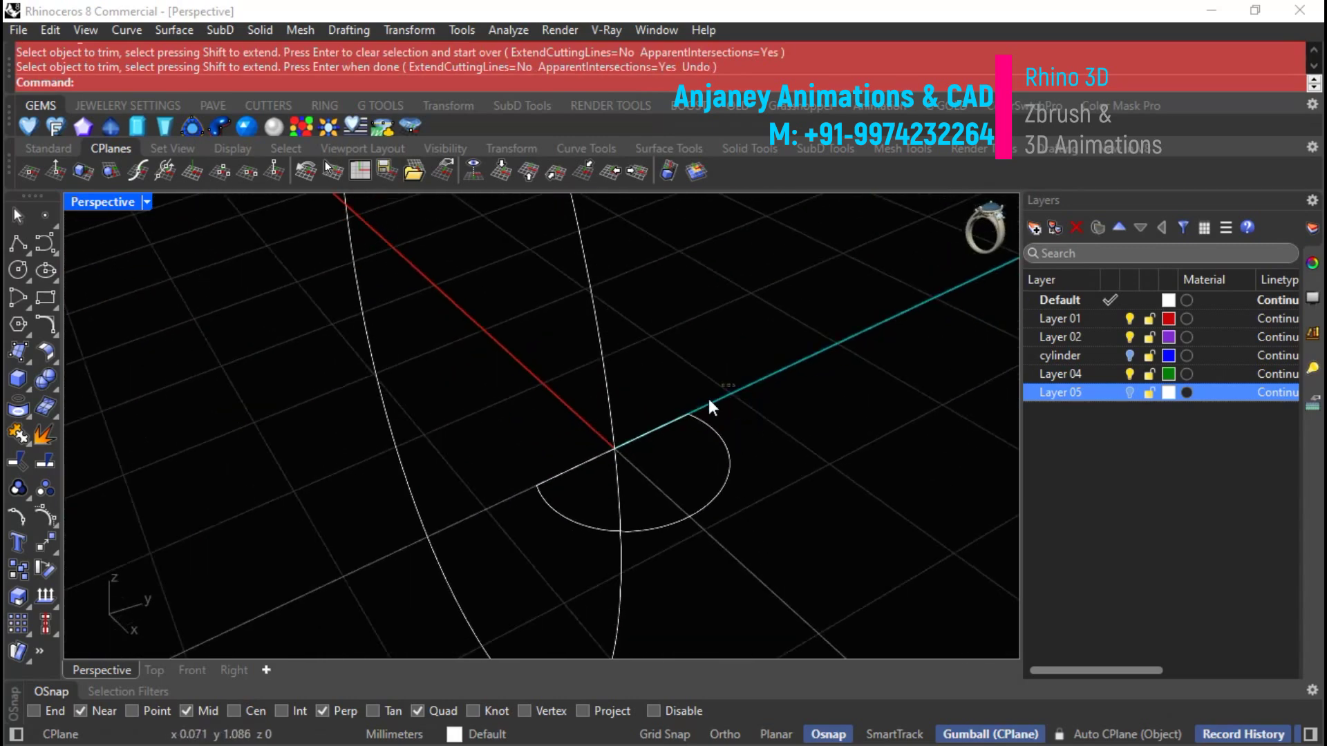
drag(729, 387, 667, 449)
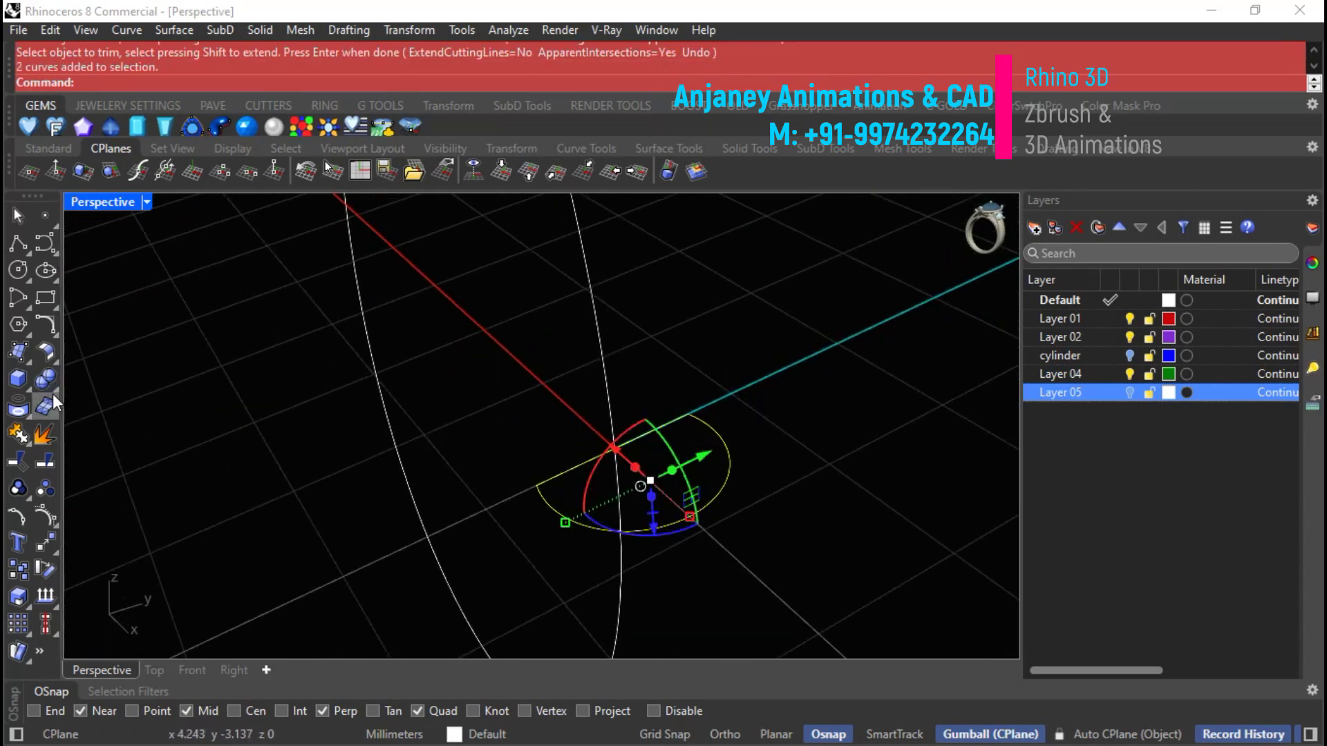
click(17, 435)
Copy the D-shaped profile from its midpoint on the curve to the same side's quadrant point on the neighbouring turn.
right_drag(549, 500, 553, 414)
click(408, 29)
click(424, 76)
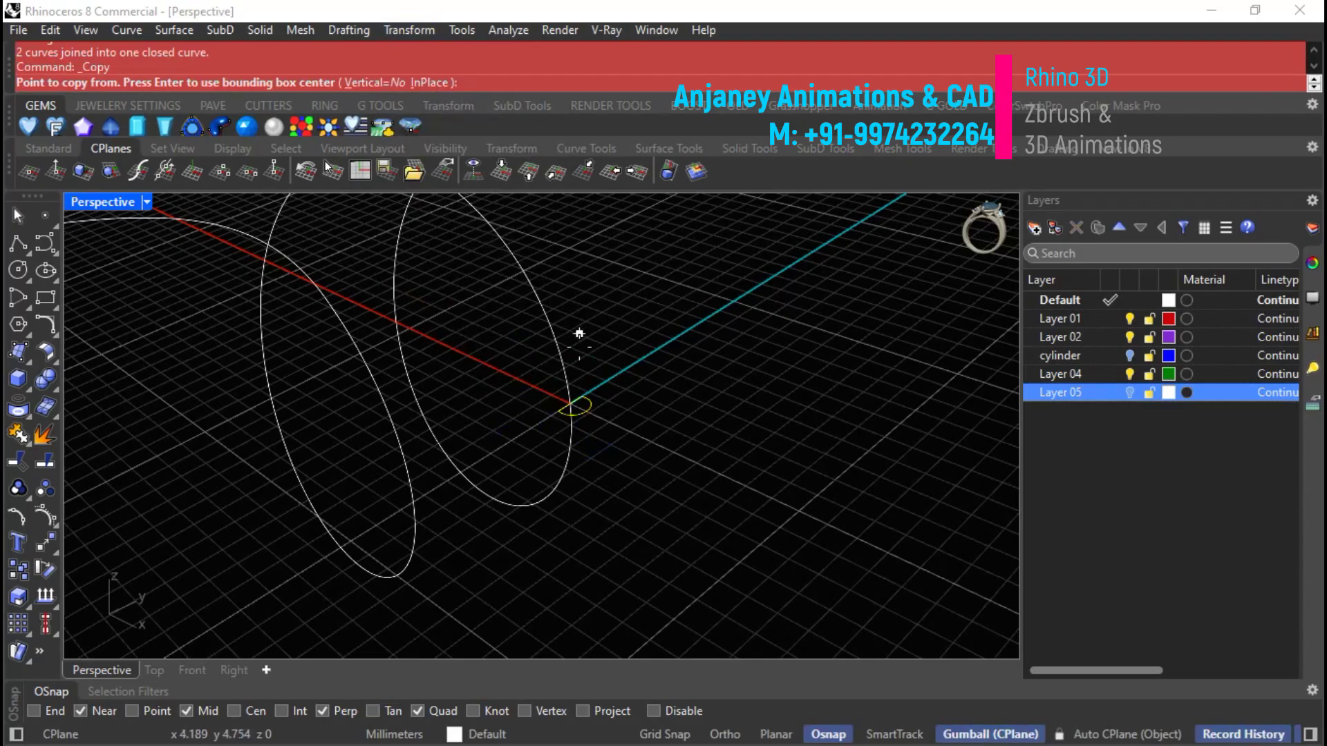
click(570, 404)
click(416, 505)
key(Return)
right_drag(608, 553, 450, 479)
click(567, 562)
right_drag(567, 561, 541, 490)
key(Escape)
Copy the D-shaped profile from its point on the curve to the quadrant points on the opposite side of both spiral turns.
right_drag(520, 379, 432, 306)
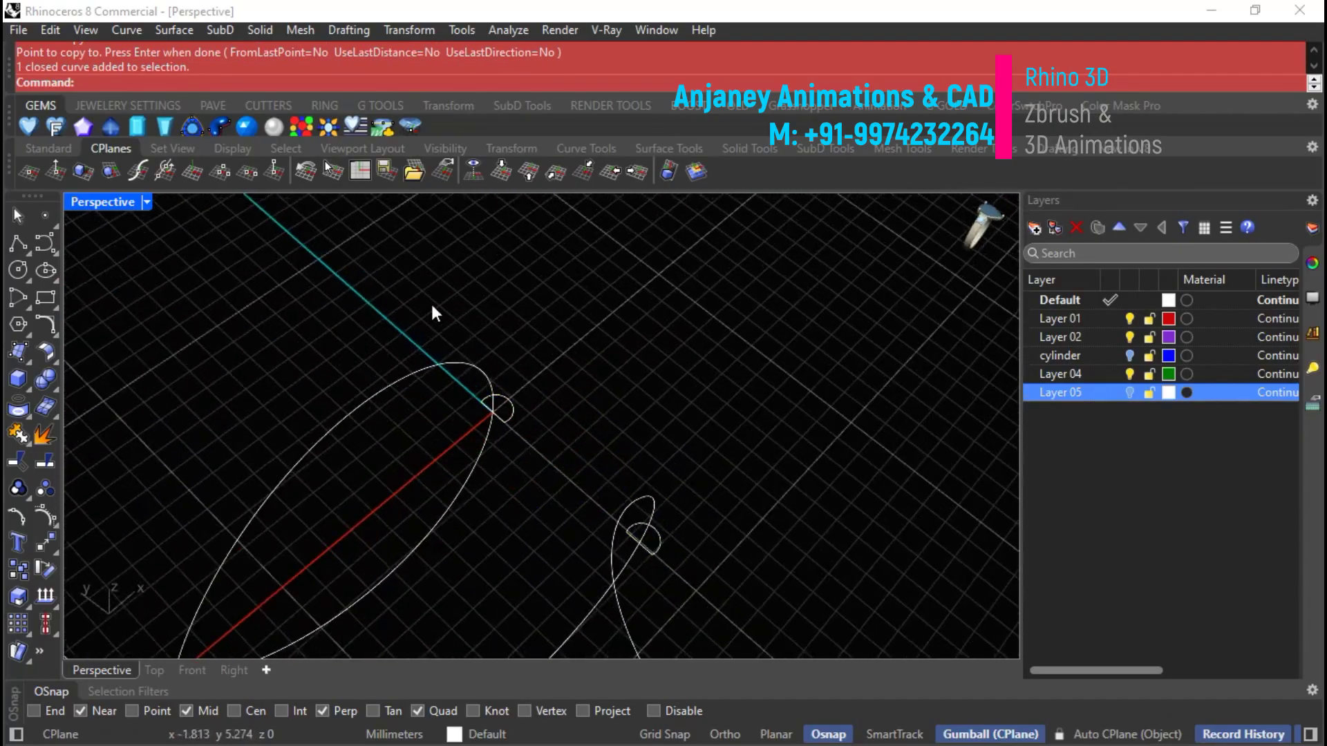
click(511, 410)
click(415, 31)
click(470, 77)
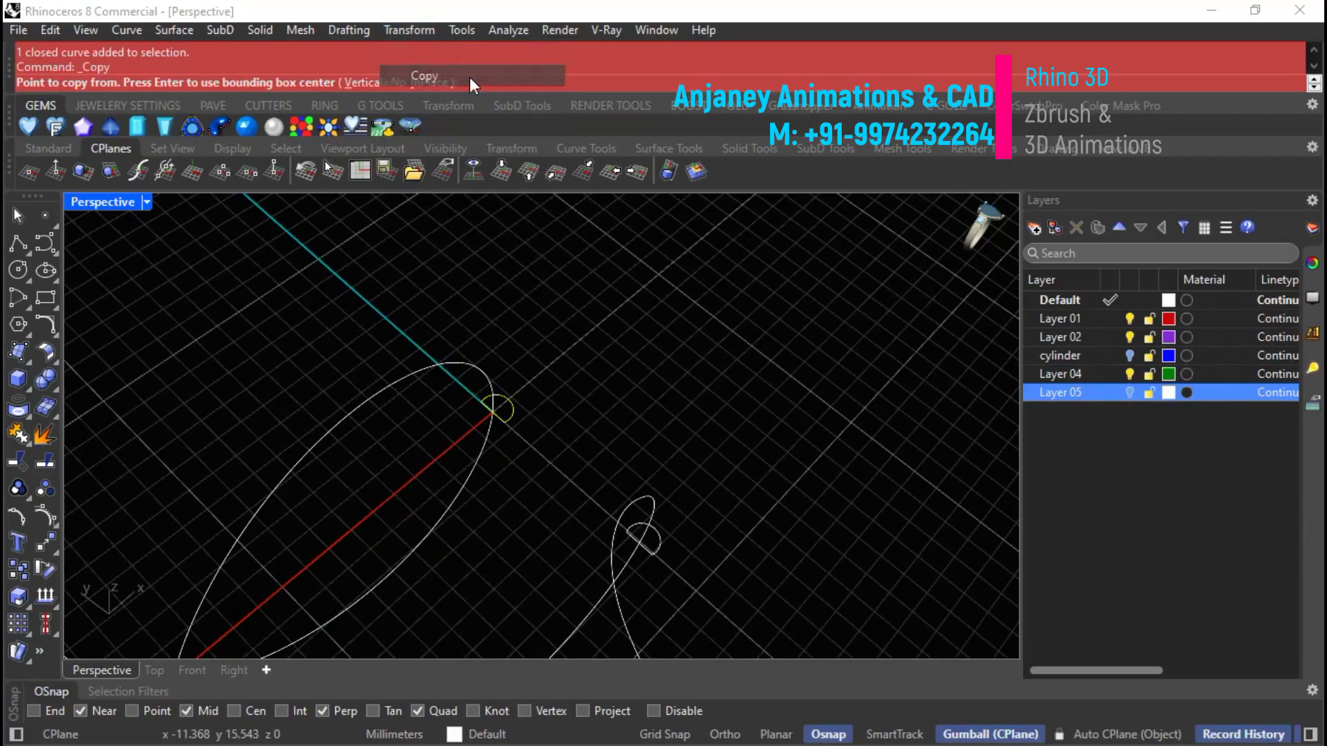
click(492, 413)
scroll(647, 301, down, 3)
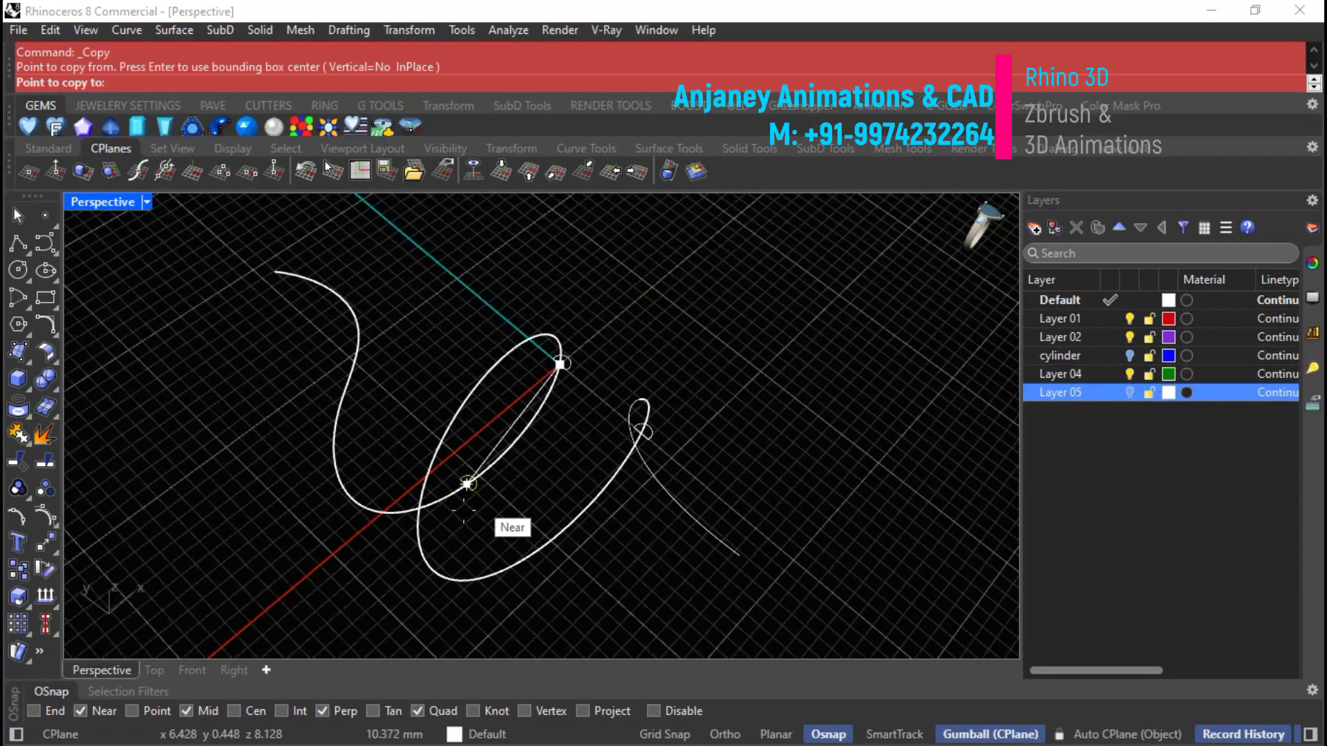
right_drag(349, 492, 414, 406)
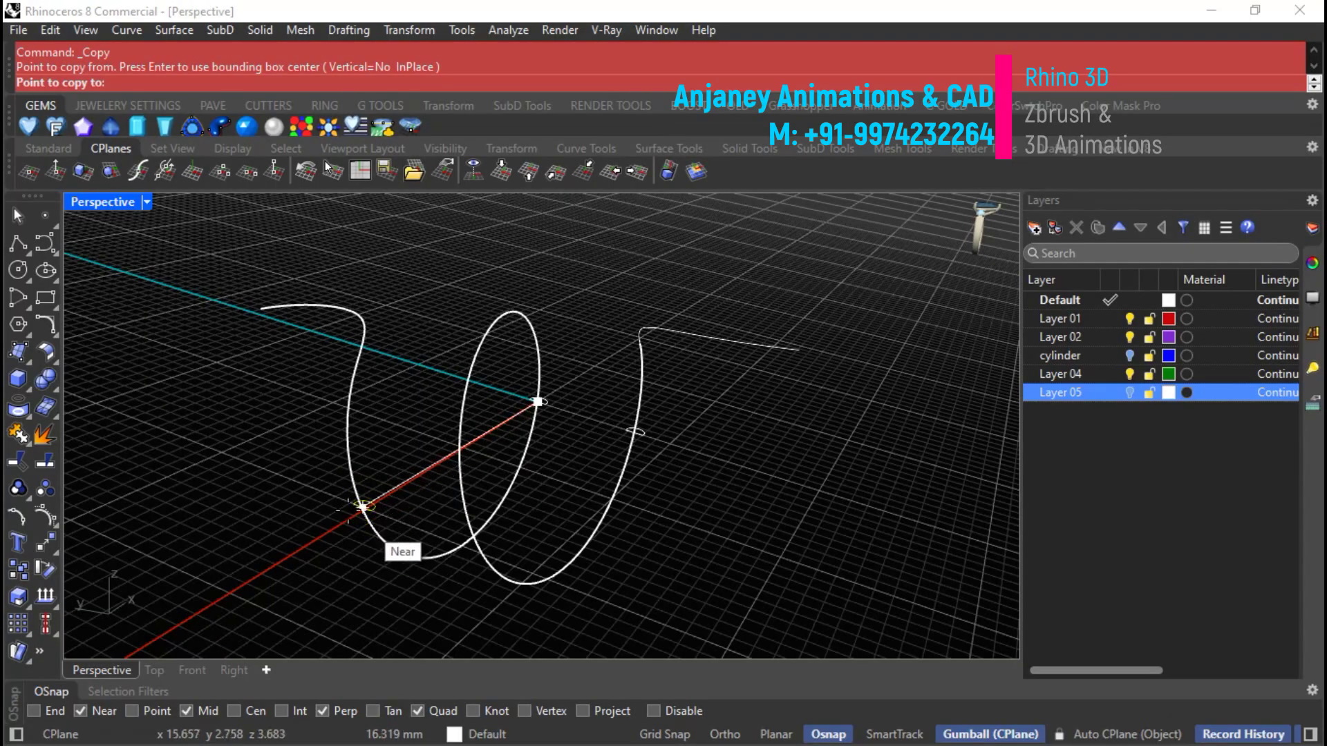
click(352, 473)
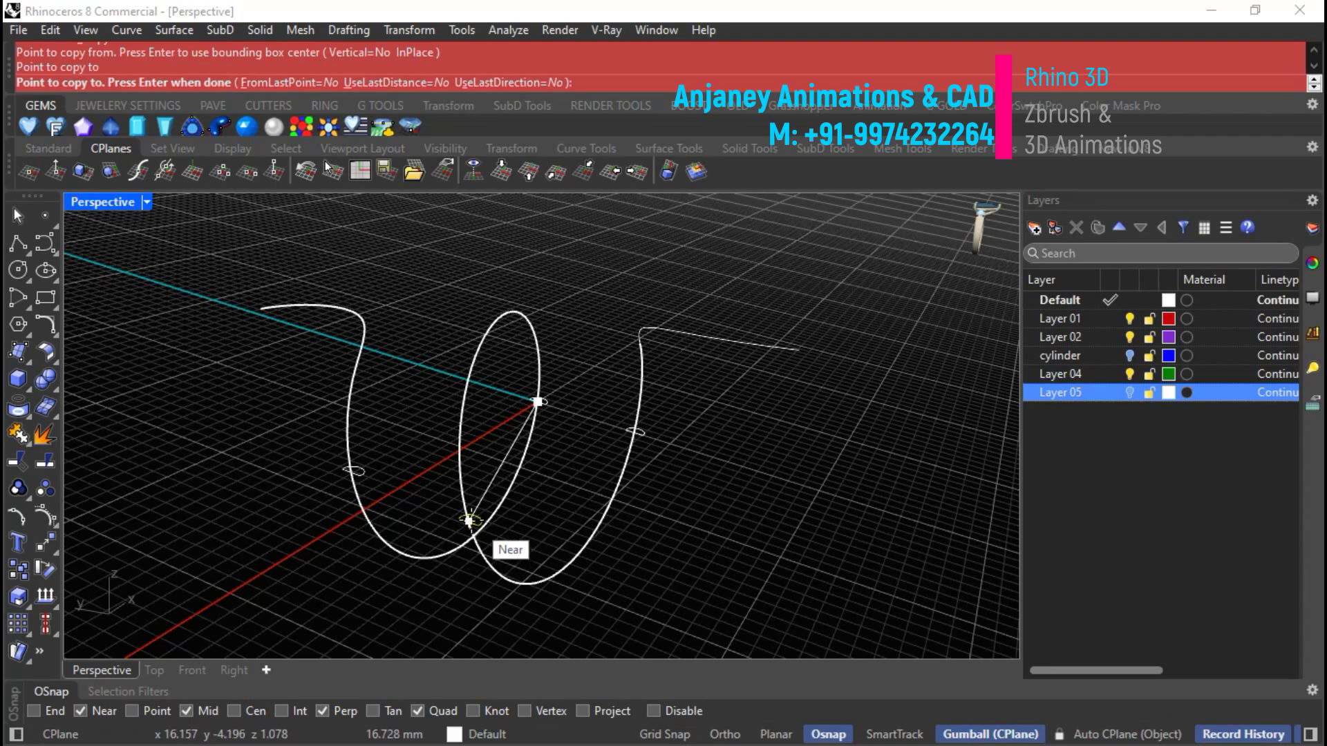
right_drag(465, 505, 408, 460)
click(408, 459)
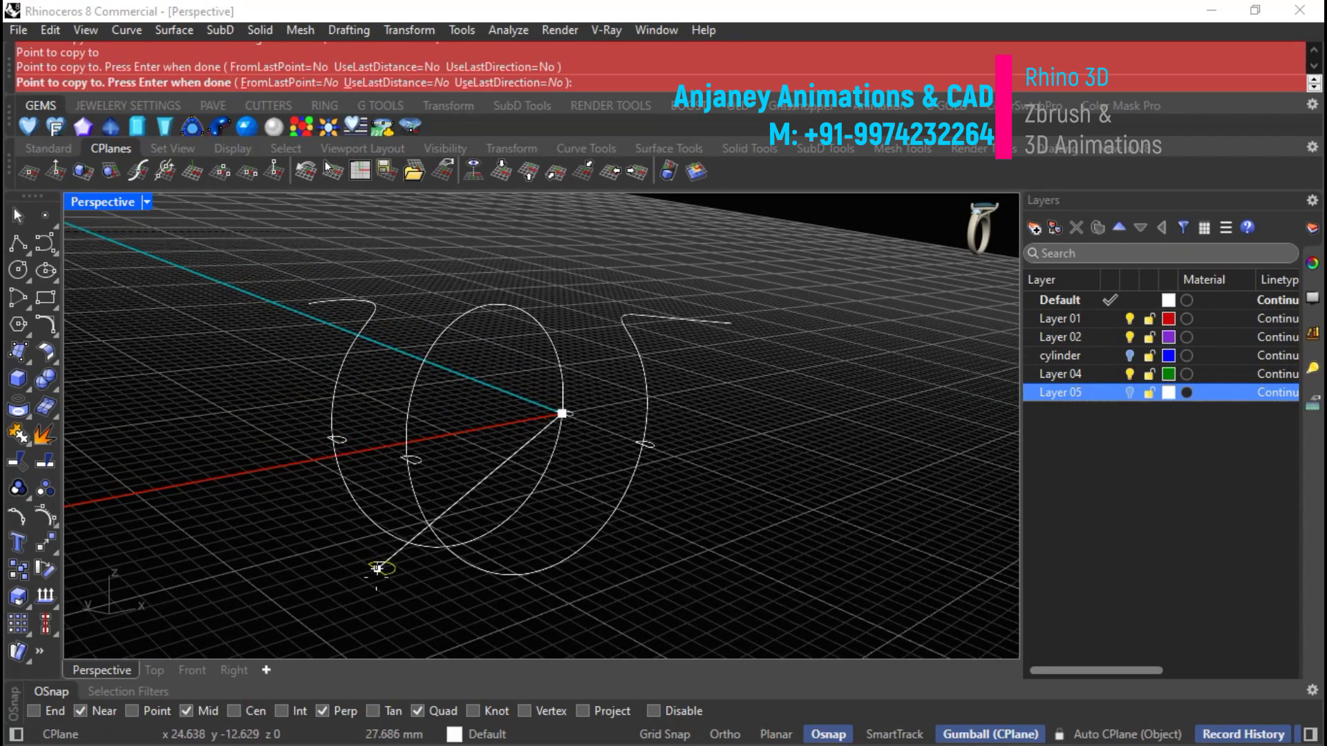
right_click(376, 576)
Rotate one opposite-side profile 180 degrees about its flat edge's point on the curve, using Ortho and the edge's ends as references.
right_drag(388, 432, 431, 511)
scroll(329, 501, up, 8)
drag(322, 425, 481, 528)
scroll(476, 462, up, 6)
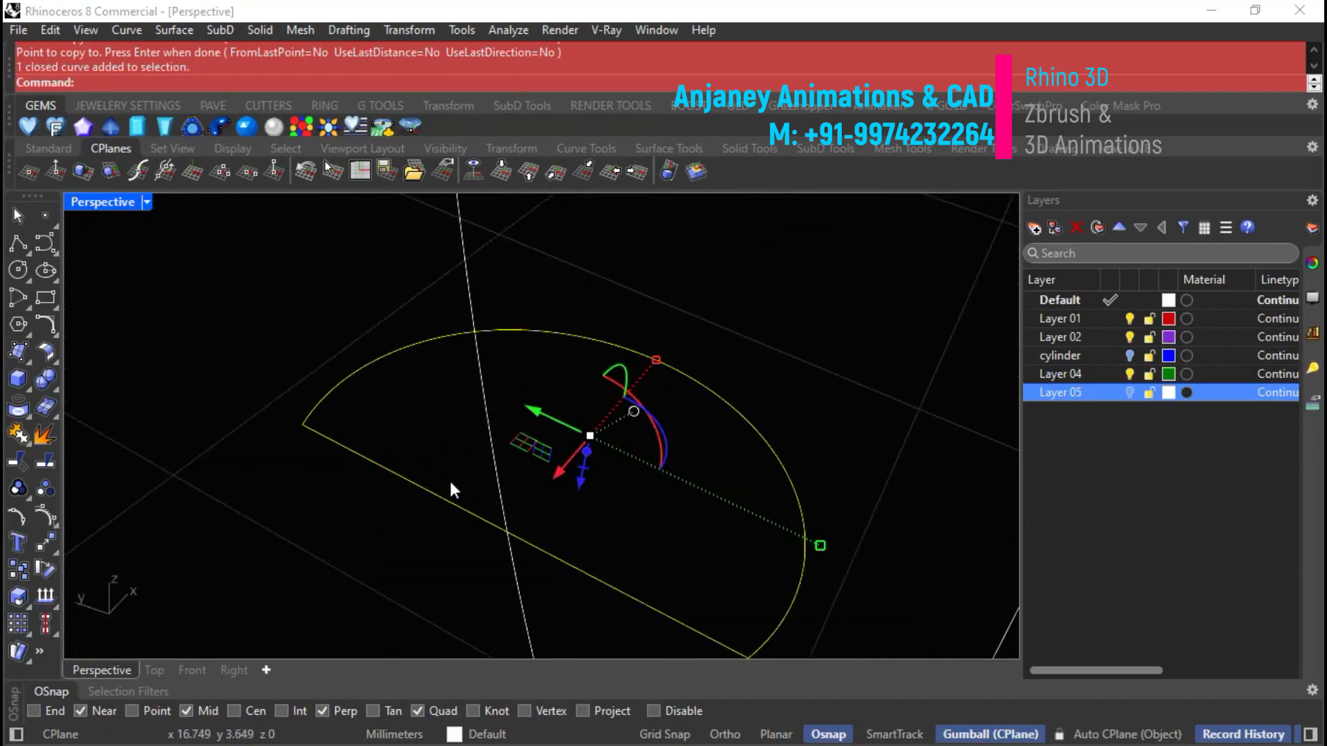
click(410, 30)
click(441, 97)
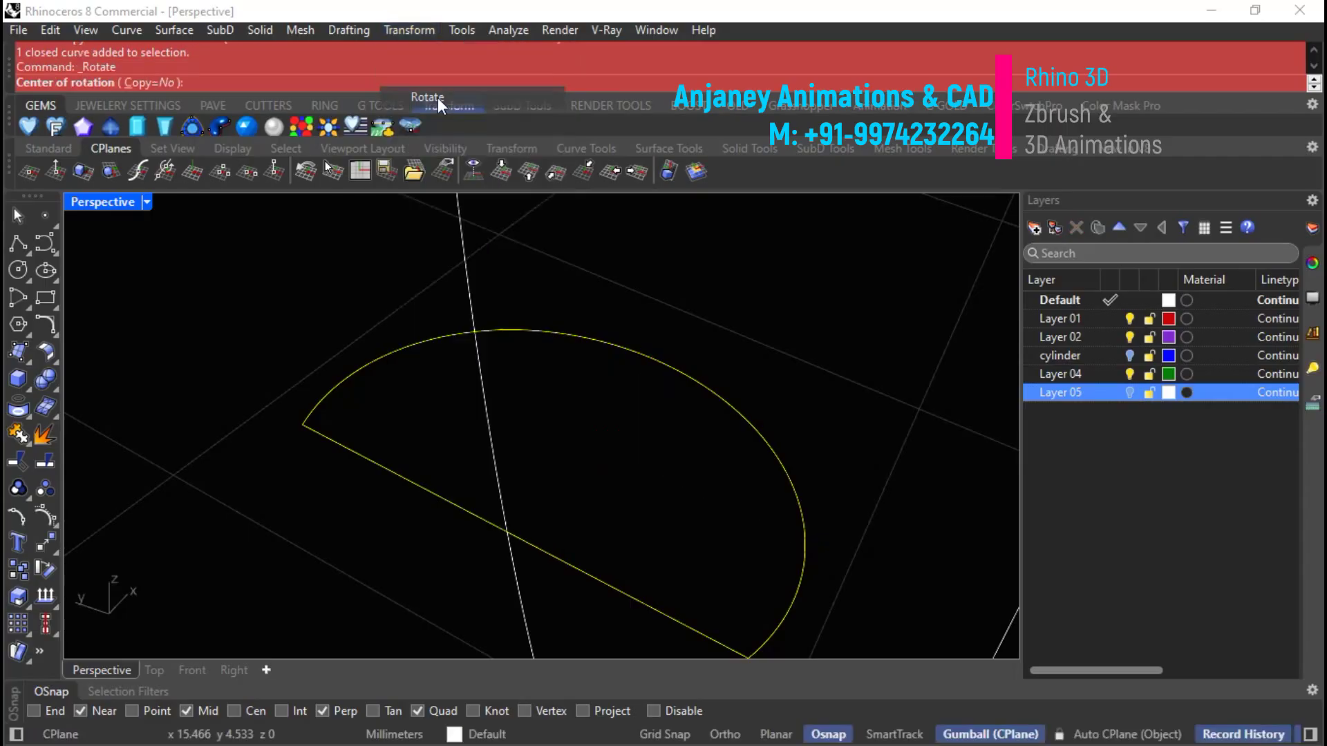
click(508, 533)
scroll(267, 251, down, 3)
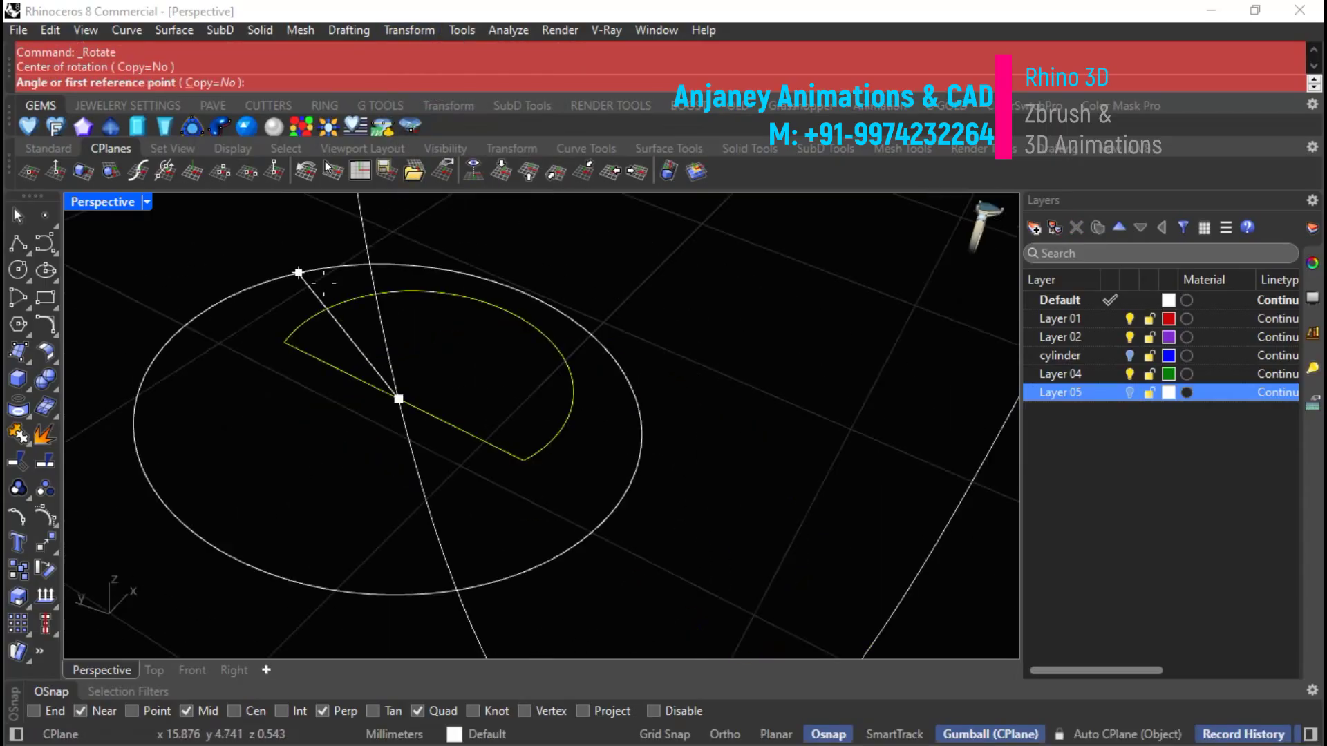
click(284, 342)
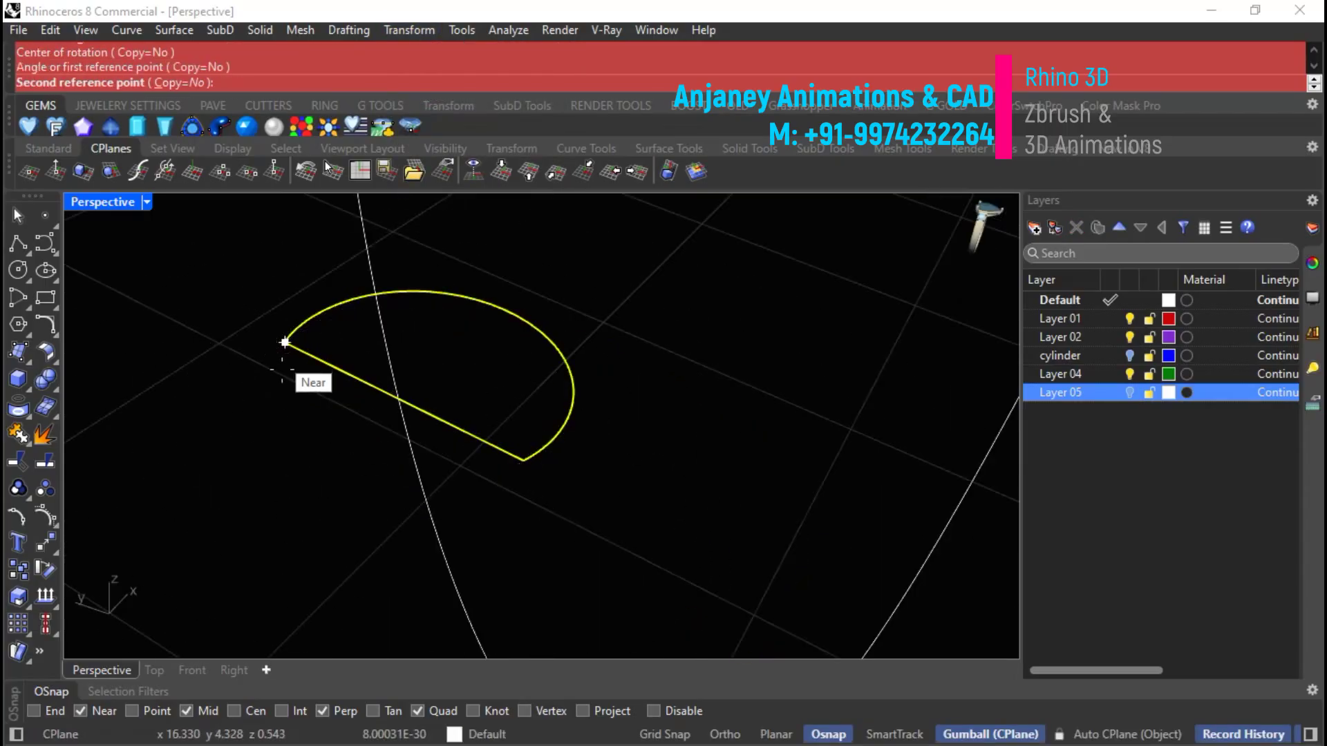
key(F8)
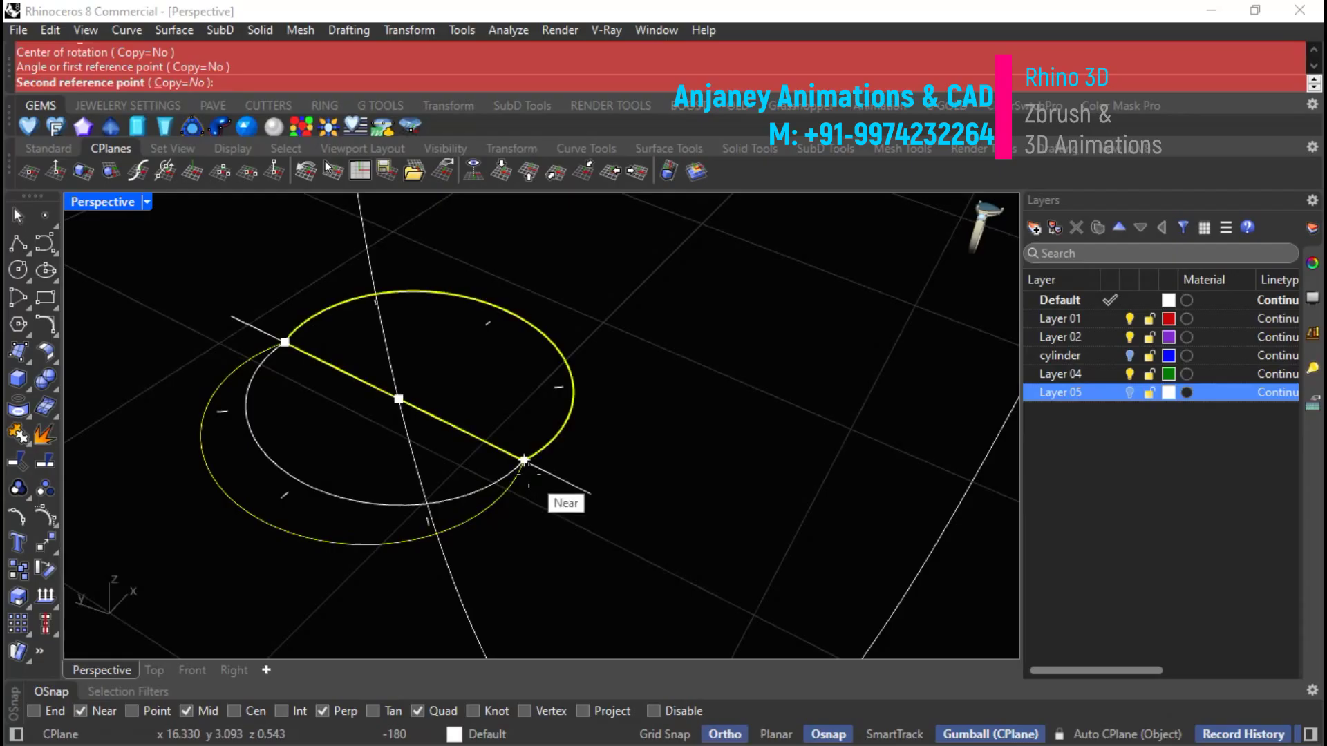
click(524, 460)
Rotate the other opposite-side profile 180 degrees about its point on the curve, using End snap on its flat edge's ends.
scroll(254, 345, up, 5)
scroll(571, 446, up, 4)
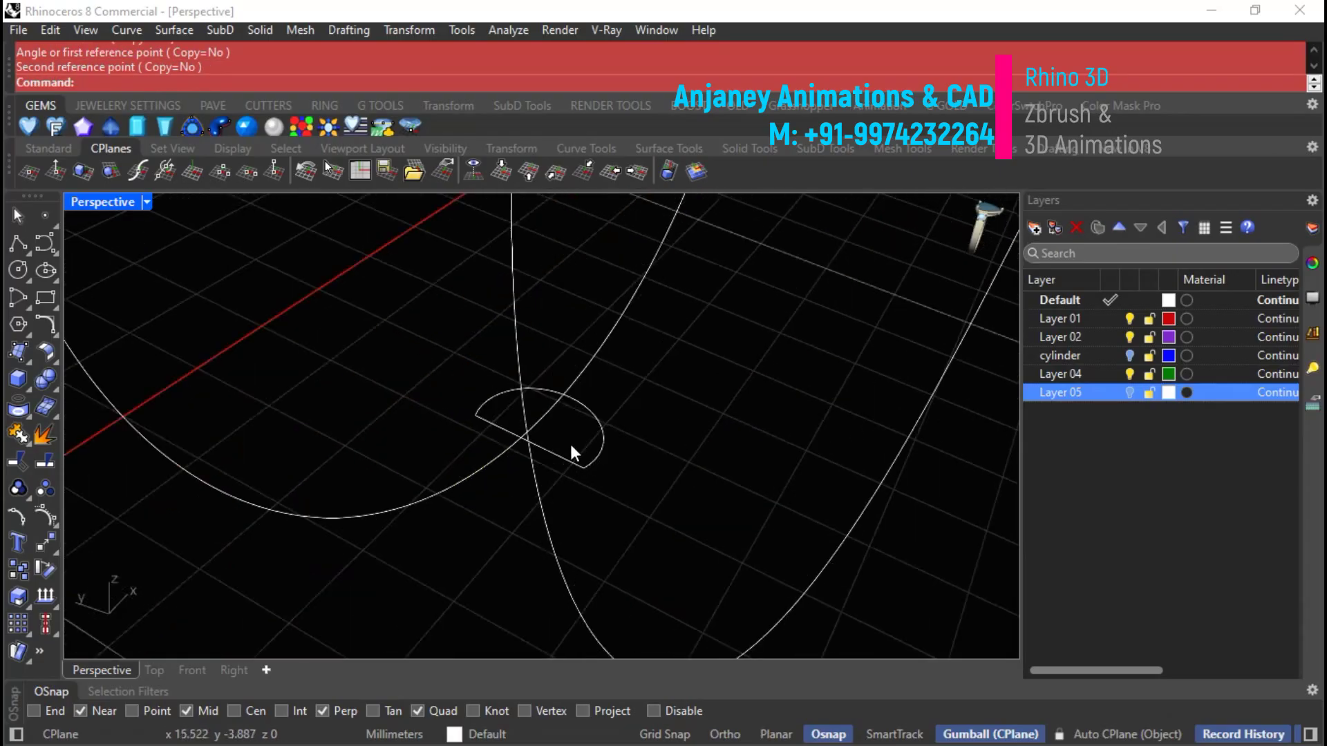
click(589, 406)
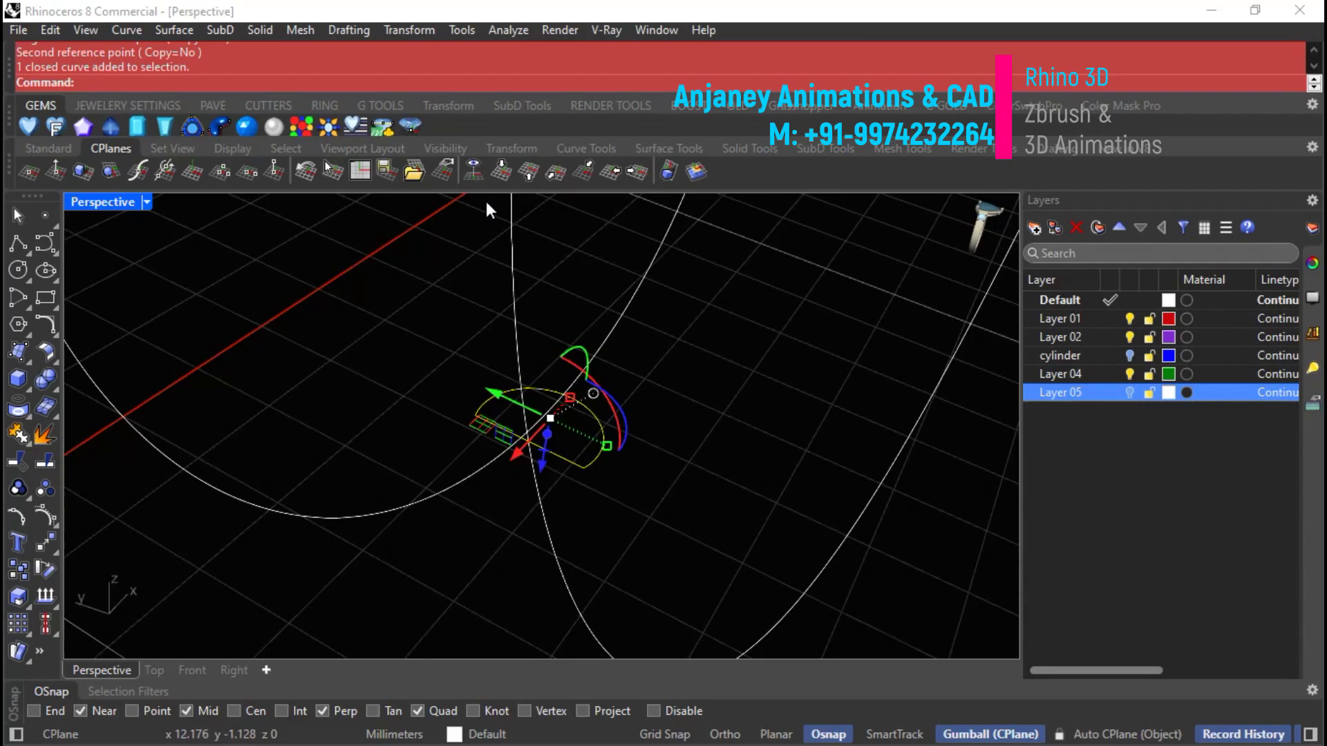
click(430, 30)
click(440, 97)
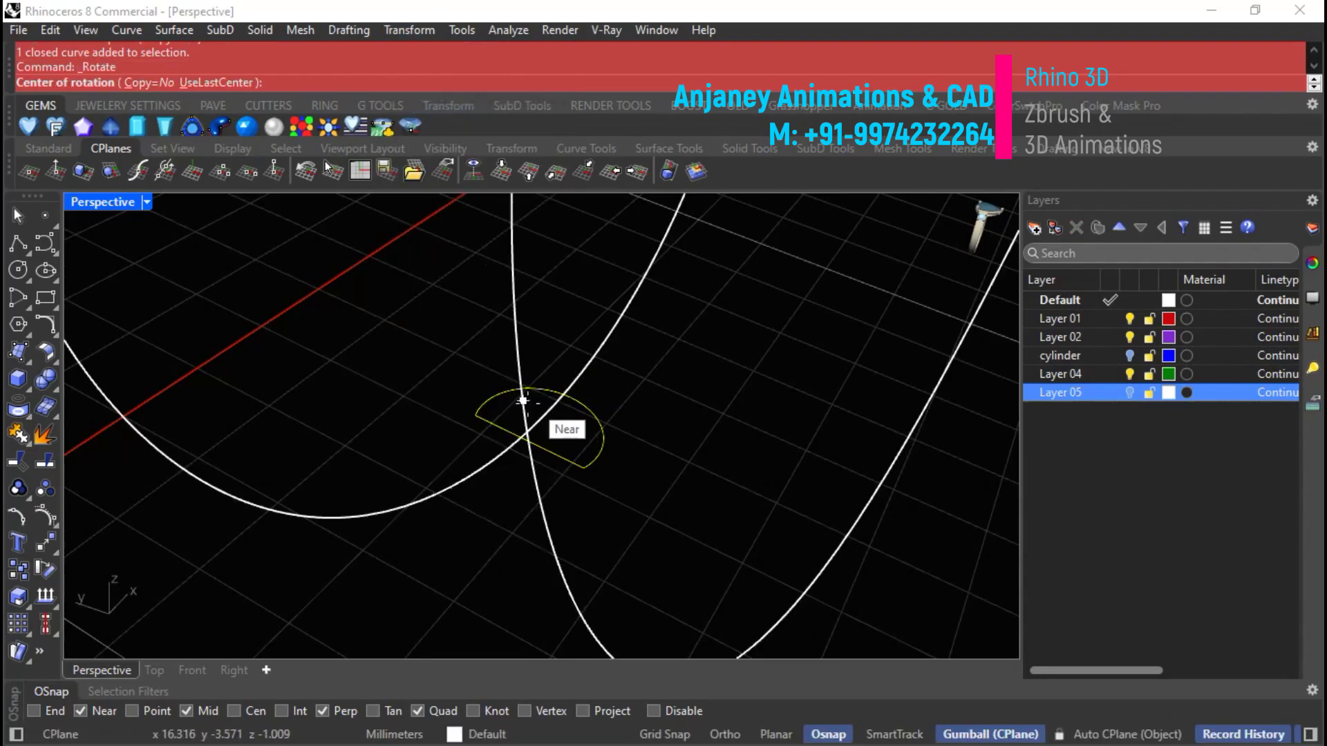
click(528, 440)
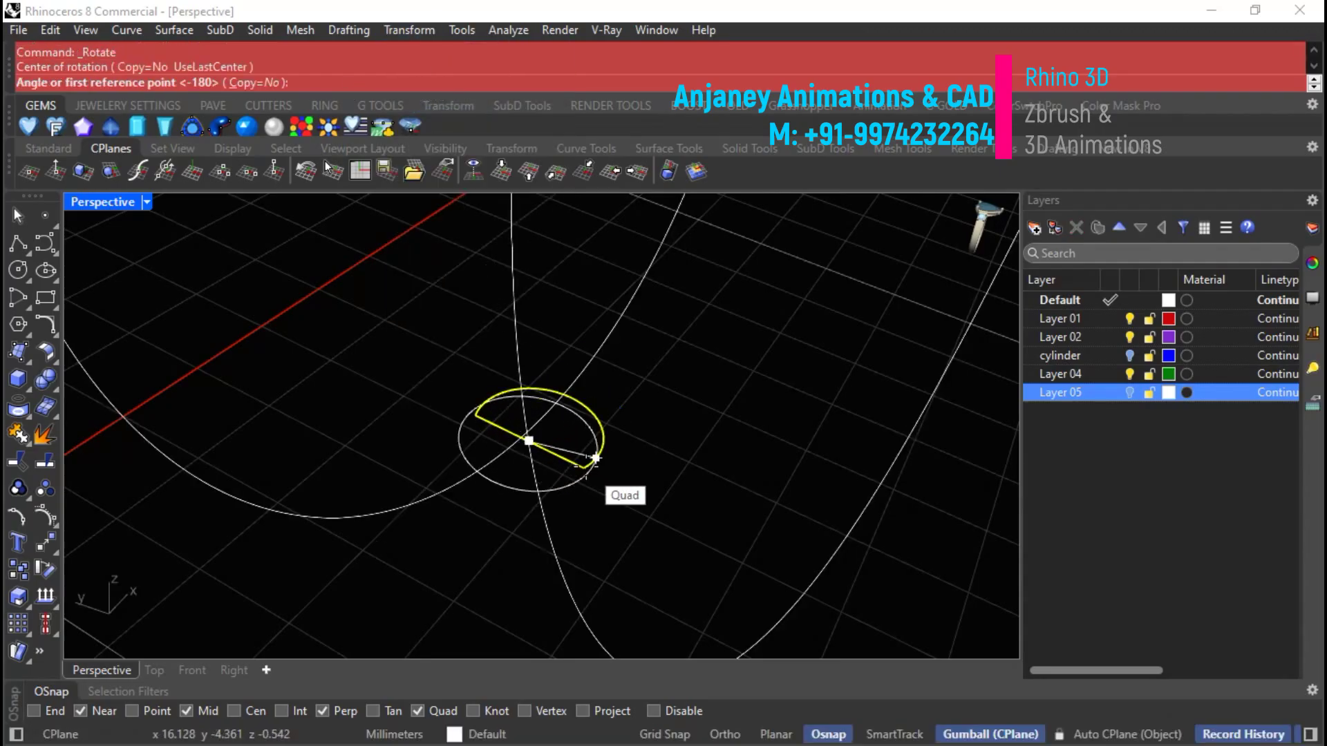
scroll(577, 466, up, 5)
scroll(474, 385, down, 5)
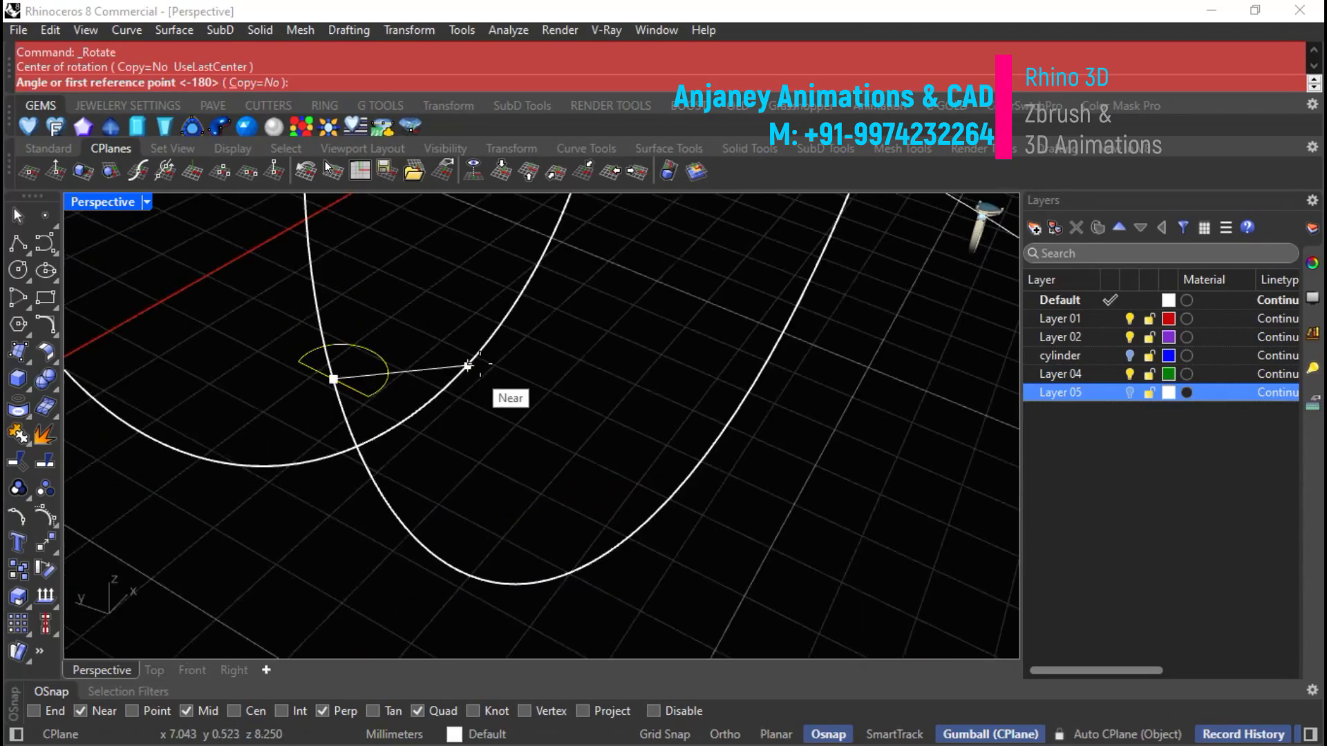
scroll(417, 484, up, 4)
scroll(572, 458, down, 2)
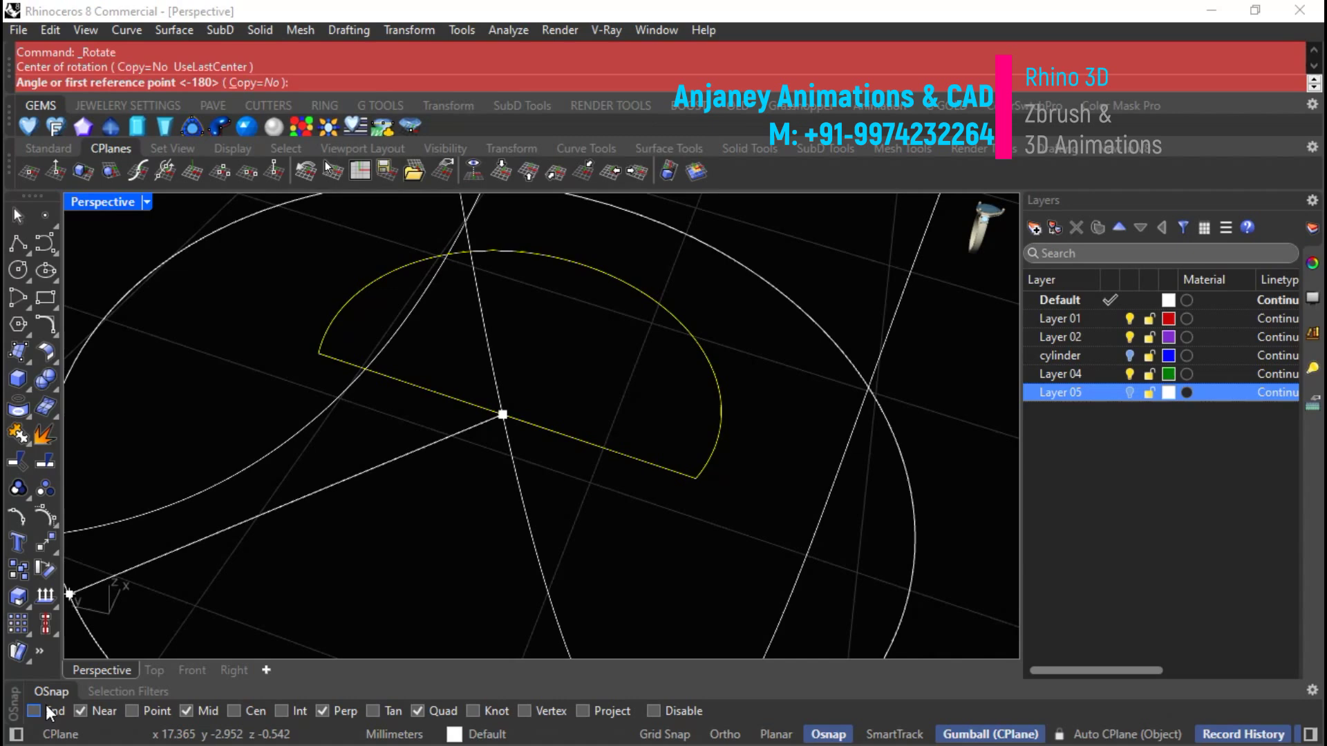
click(695, 478)
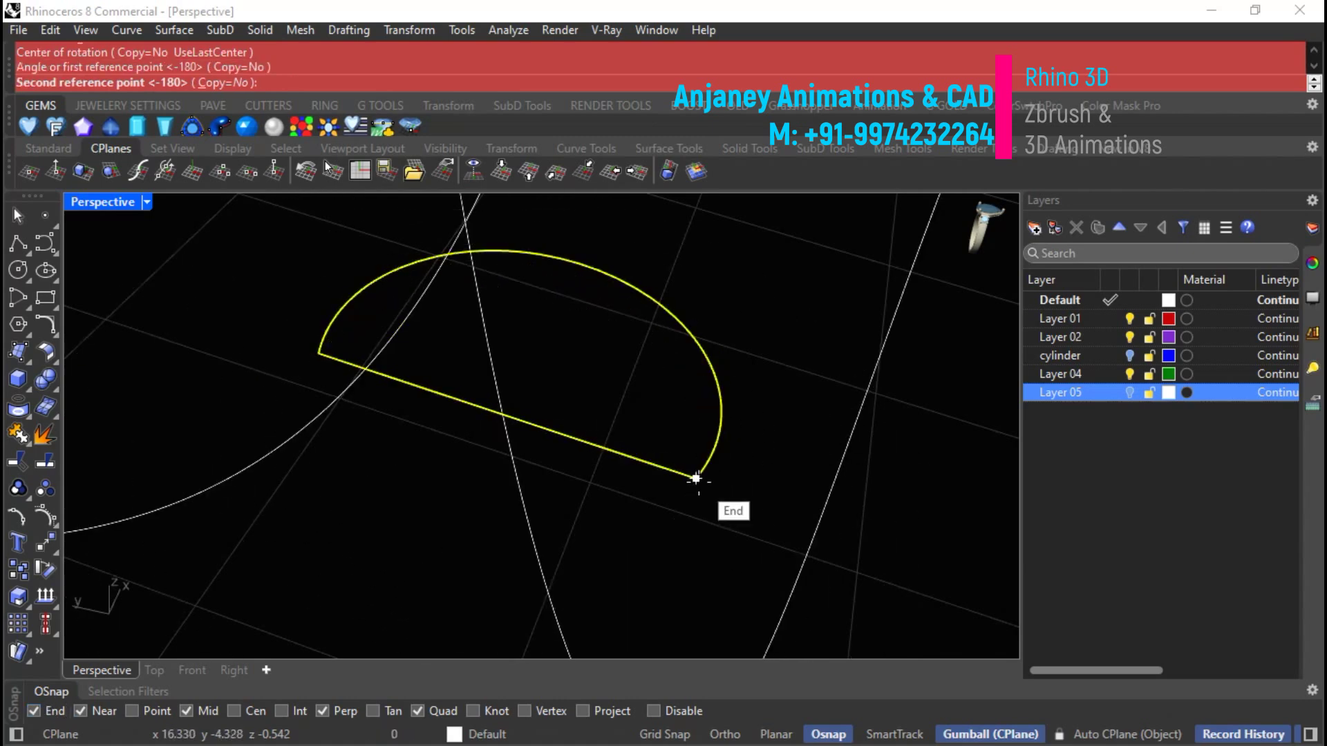
click(320, 354)
click(550, 400)
Set a construction plane perpendicular to the blended end curve at a point partway along its free end.
scroll(461, 467, down, 7)
right_drag(461, 466, 539, 450)
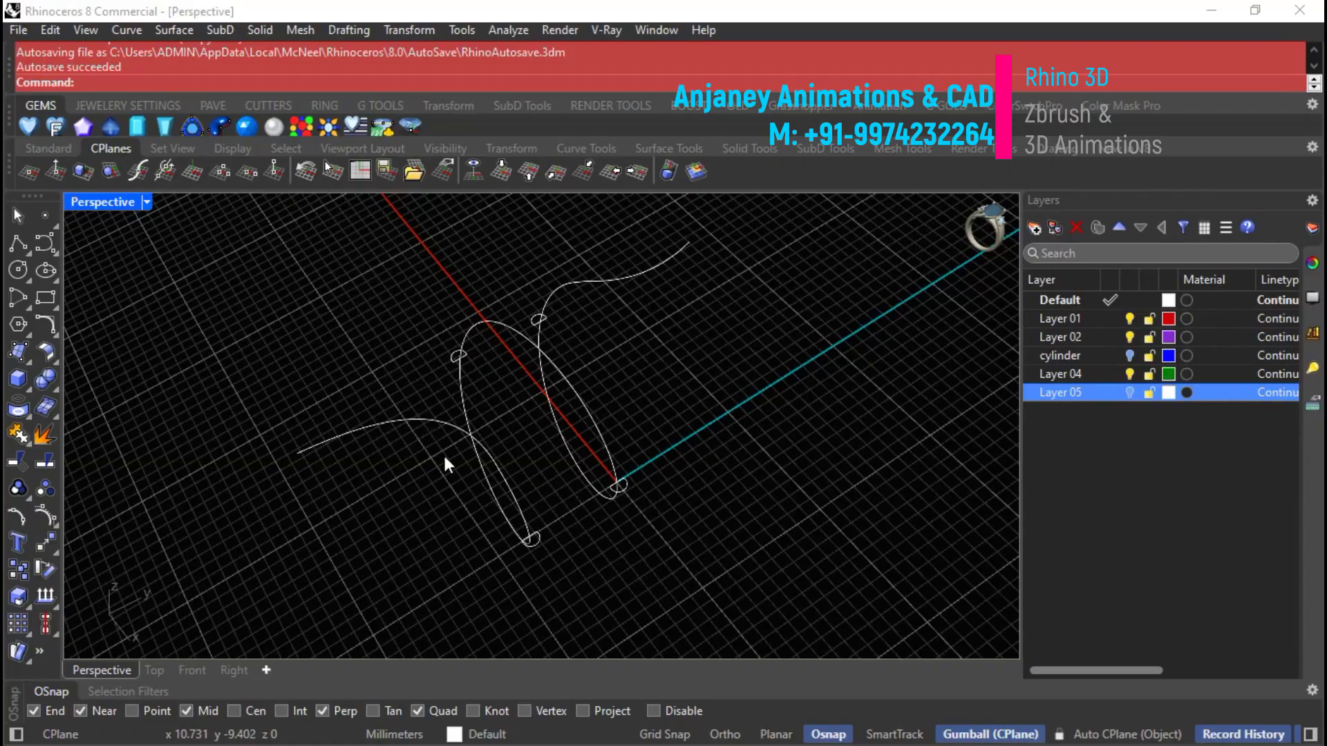
right_drag(445, 457, 566, 445)
scroll(467, 404, up, 7)
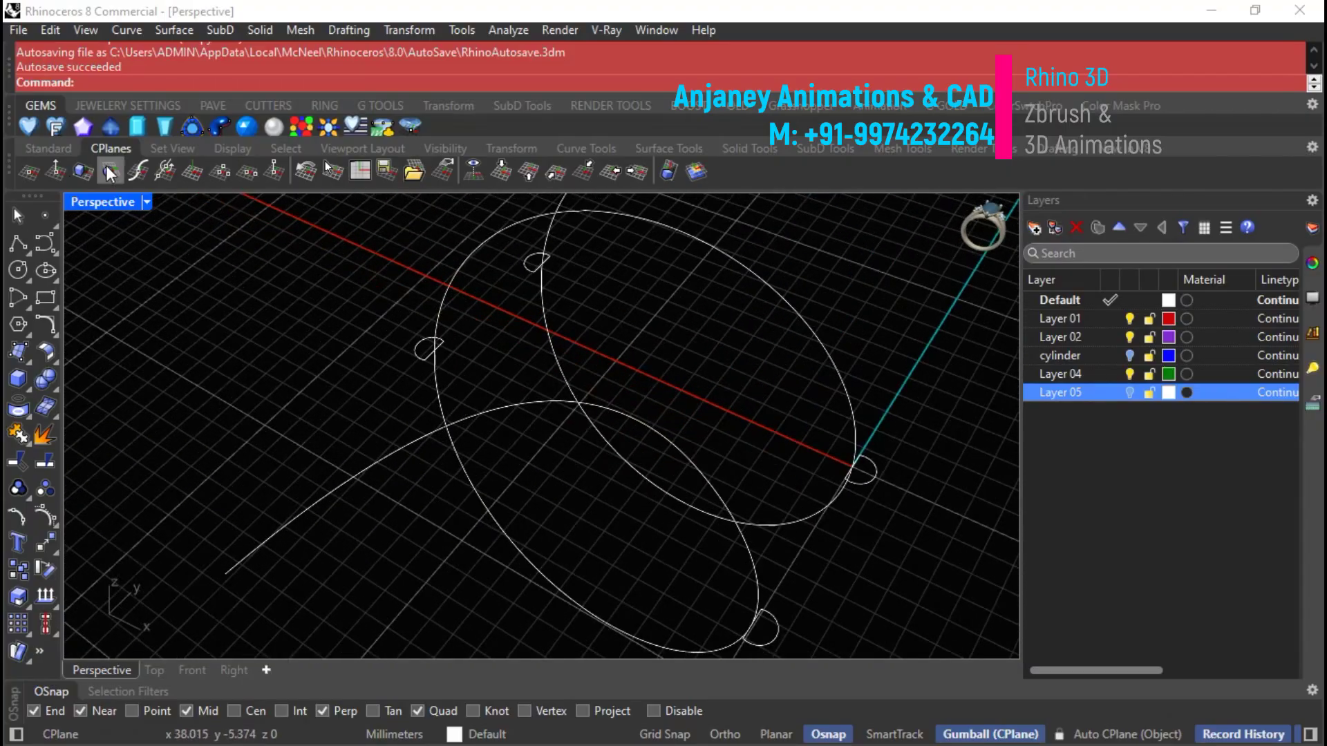
click(132, 173)
click(529, 403)
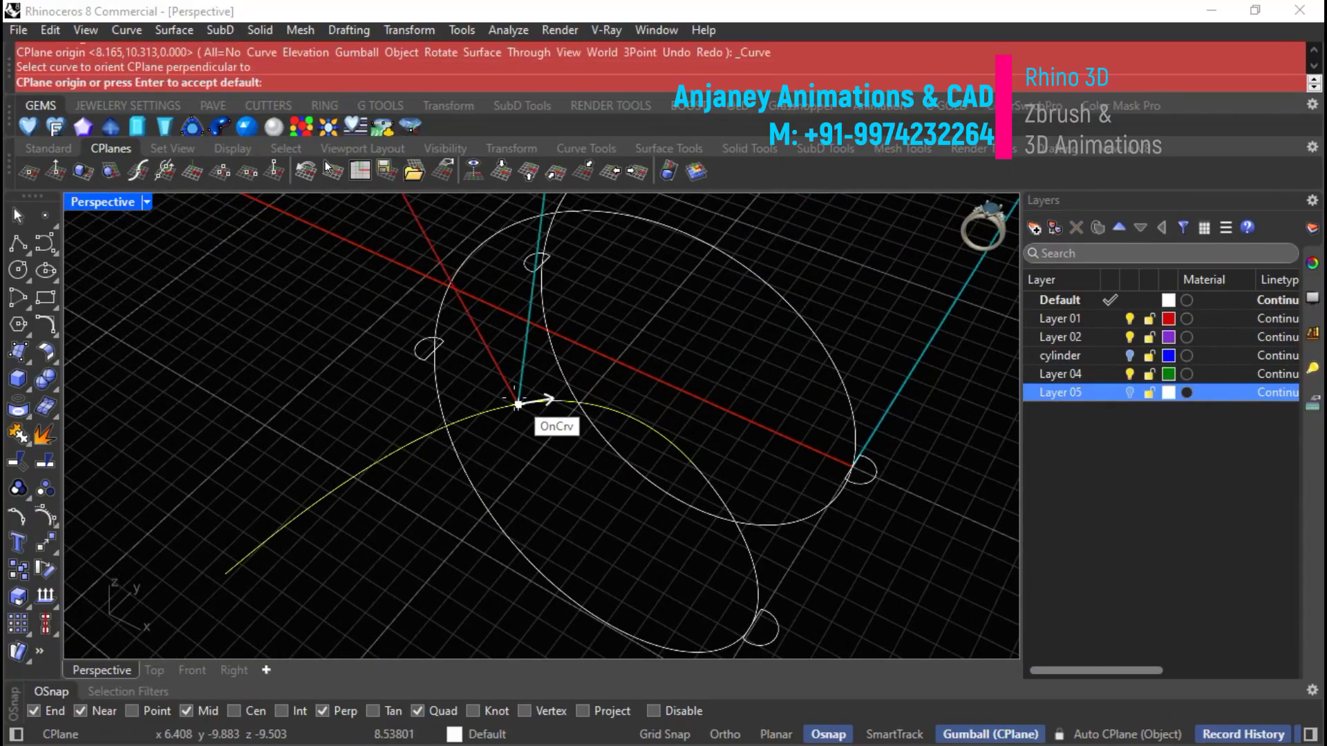
click(416, 439)
Measure the diameter of the rounded side of an existing D-shaped profile on the spiral.
right_drag(417, 444, 608, 479)
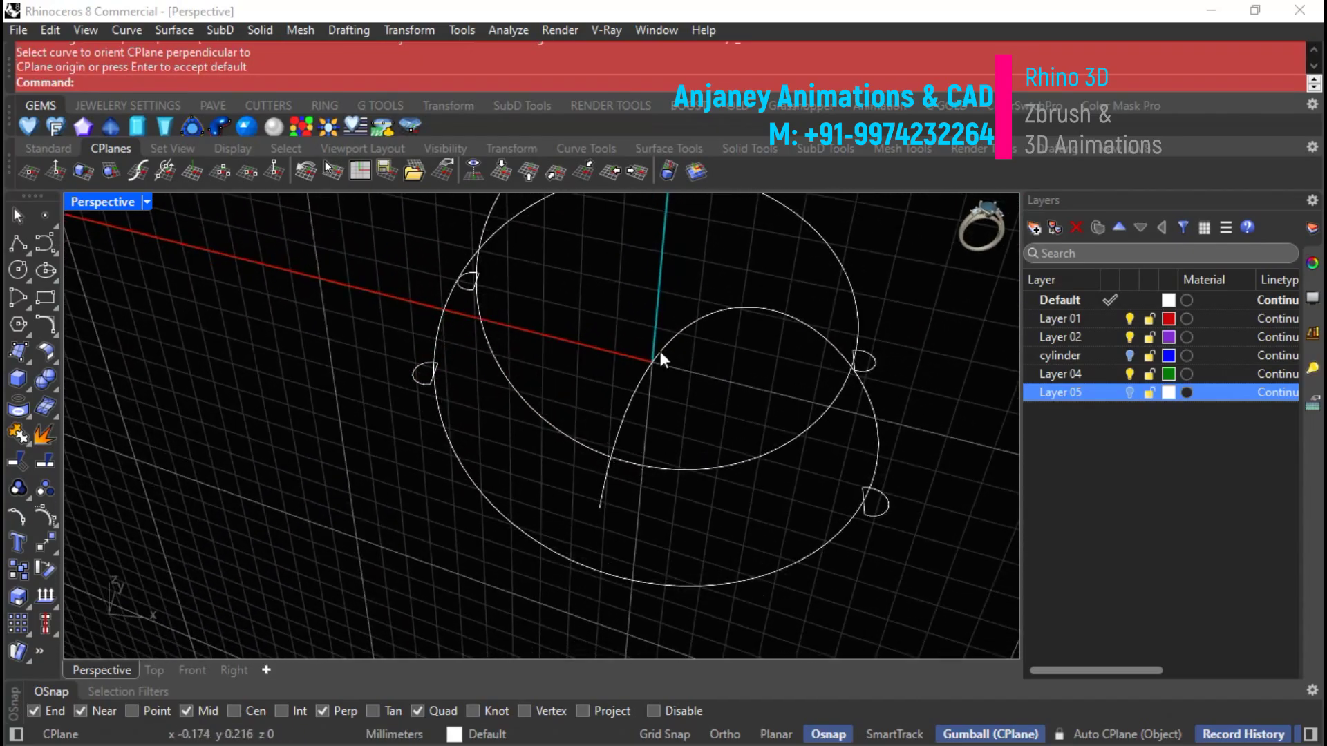
scroll(661, 358, up, 2)
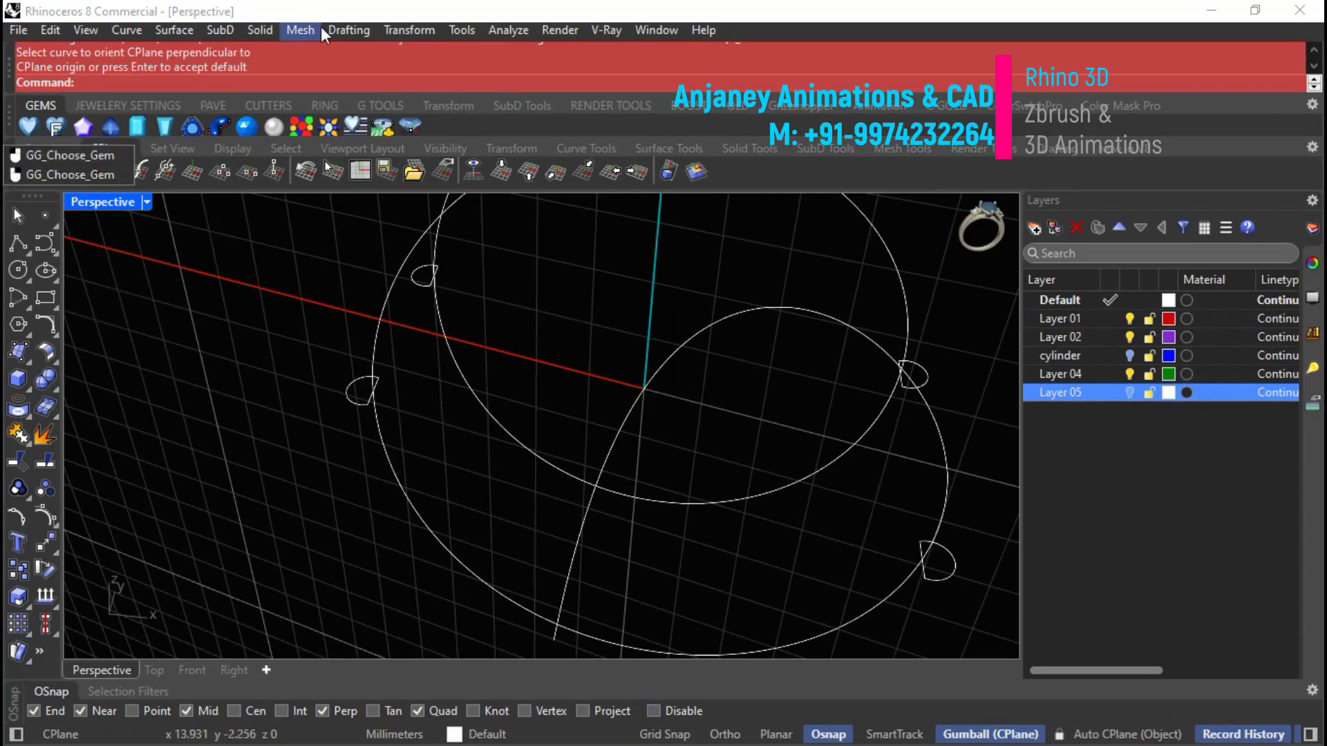
click(505, 30)
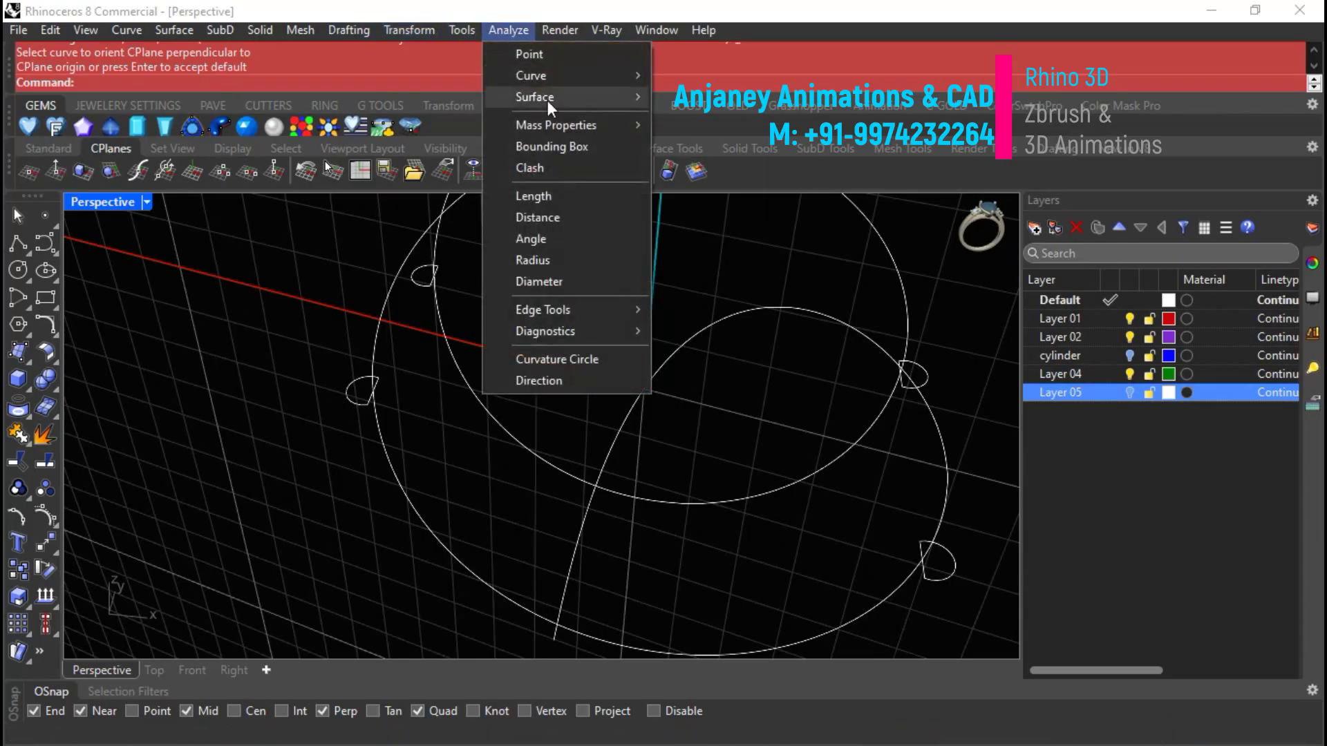
click(539, 282)
scroll(691, 498, up, 6)
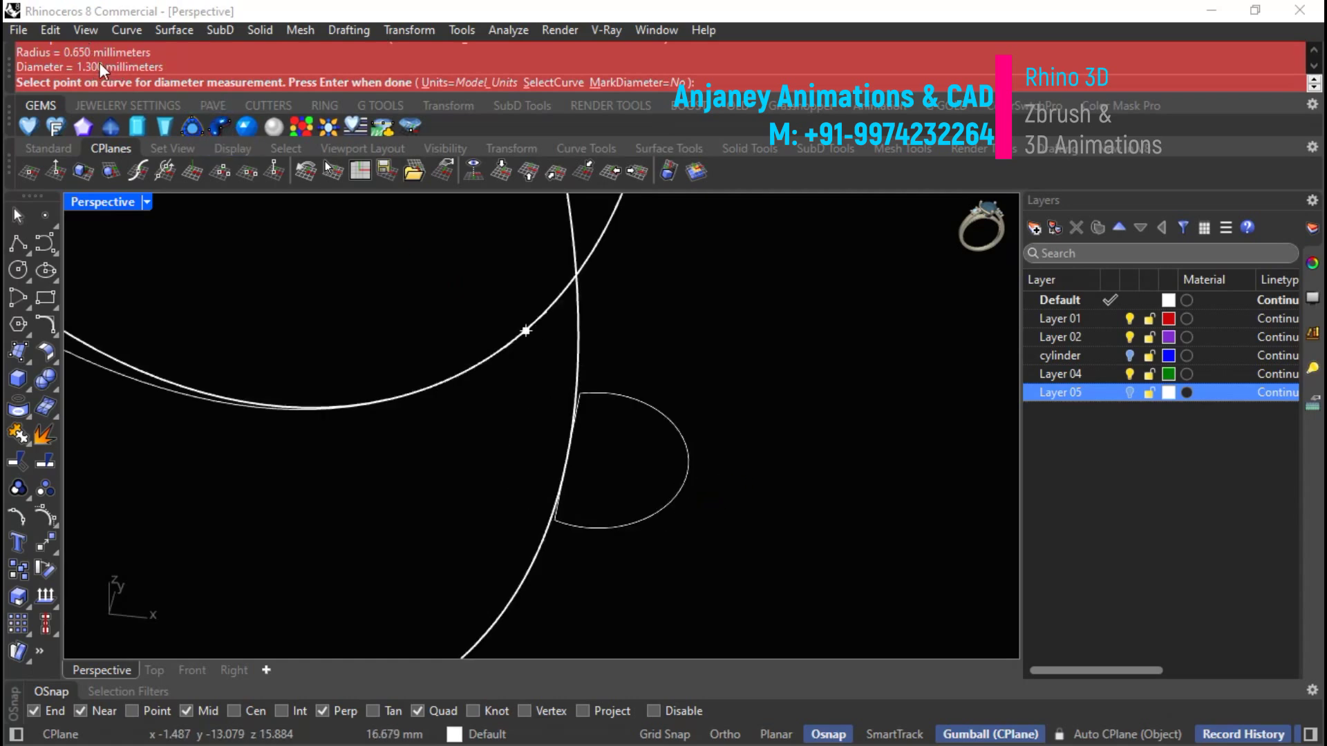
scroll(931, 428, down, 6)
key(Return)
scroll(906, 441, down, 5)
scroll(673, 317, up, 3)
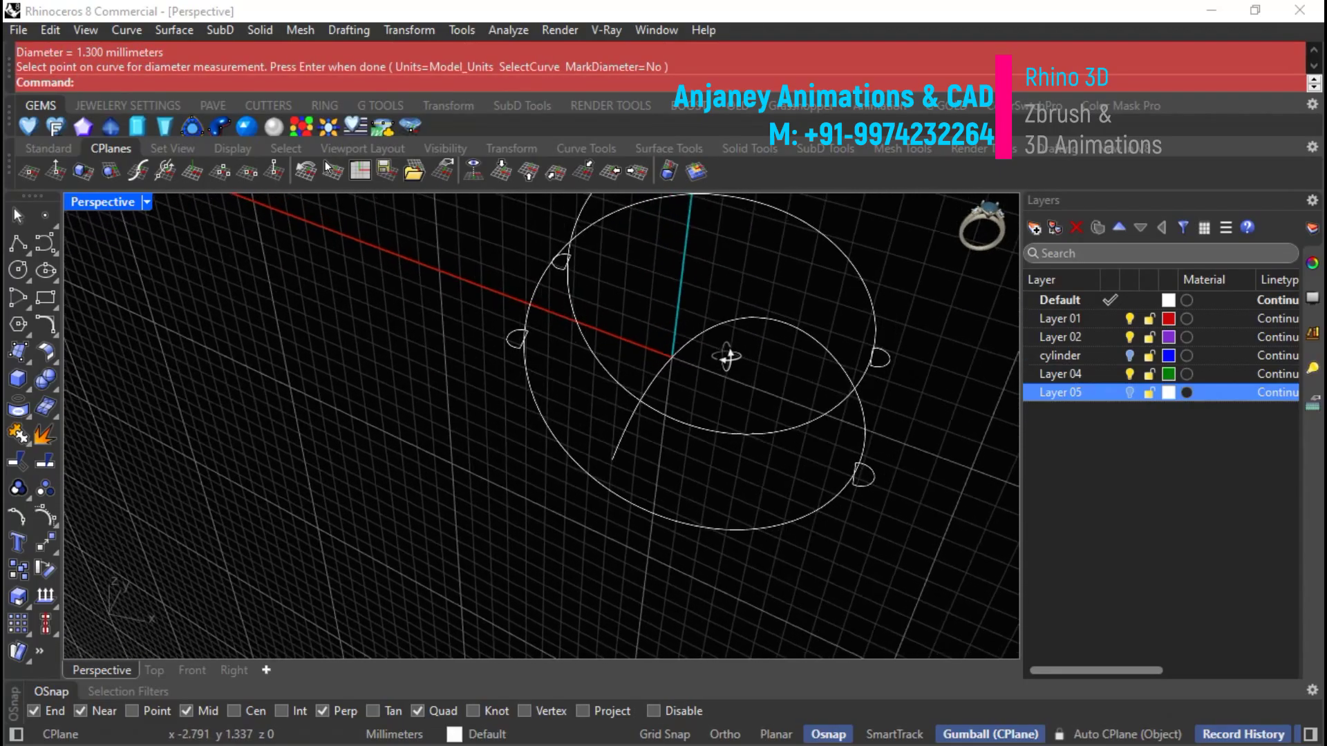
Draw a 1.35 mm diameter circle centred on the blended end curve at the perpendicular construction plane's origin.
click(29, 268)
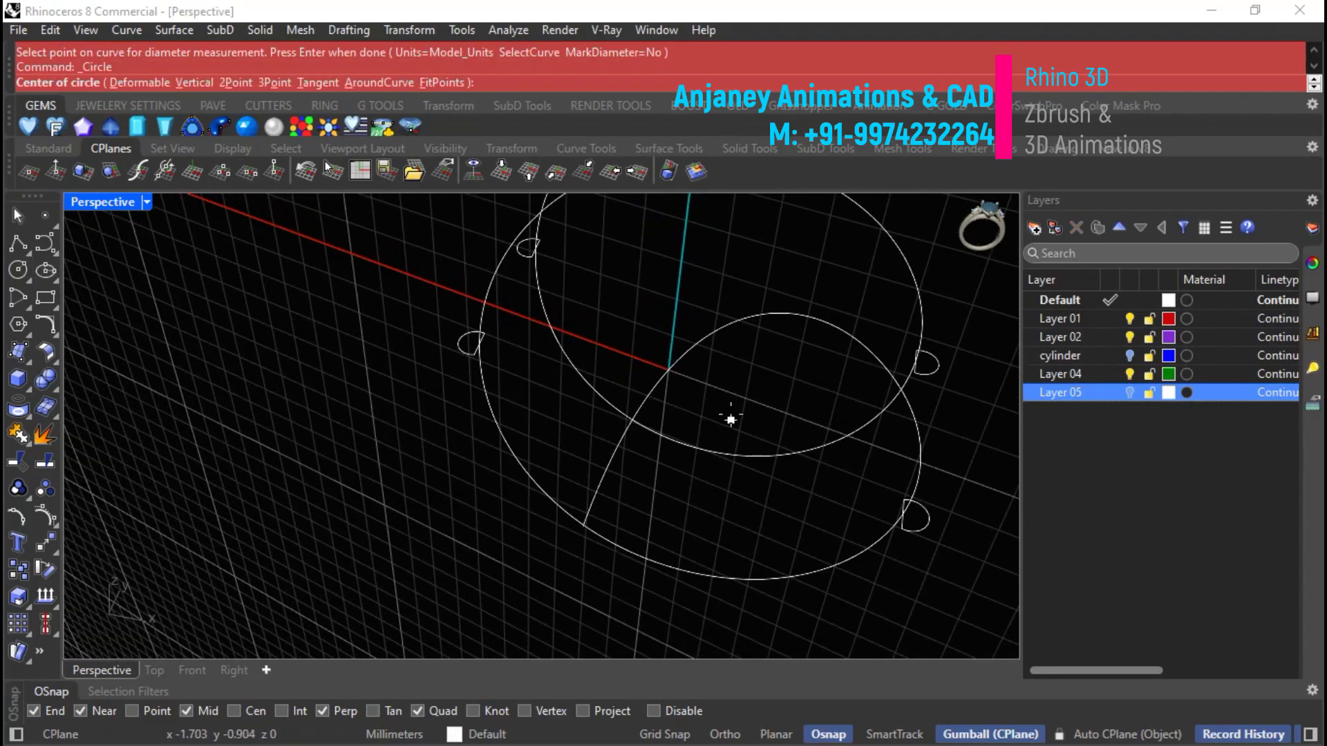
click(668, 370)
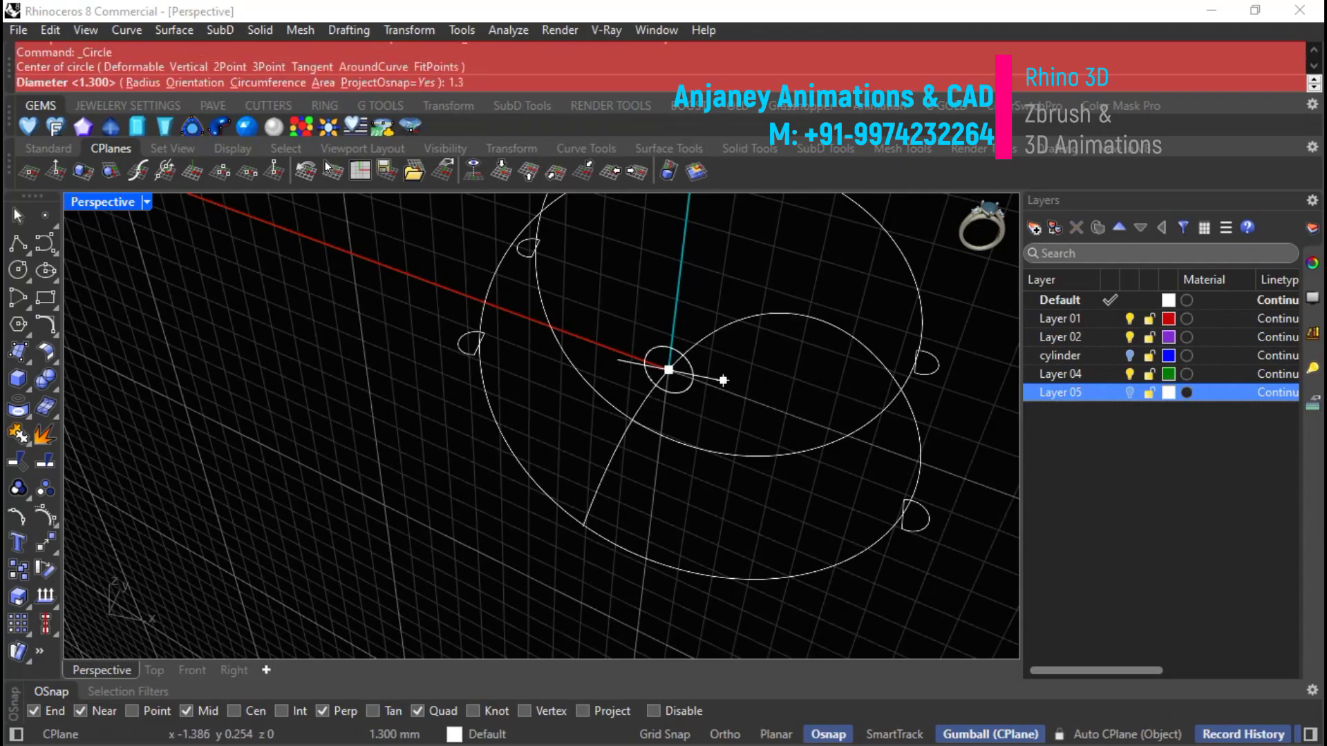
key(Return)
scroll(675, 391, up, 5)
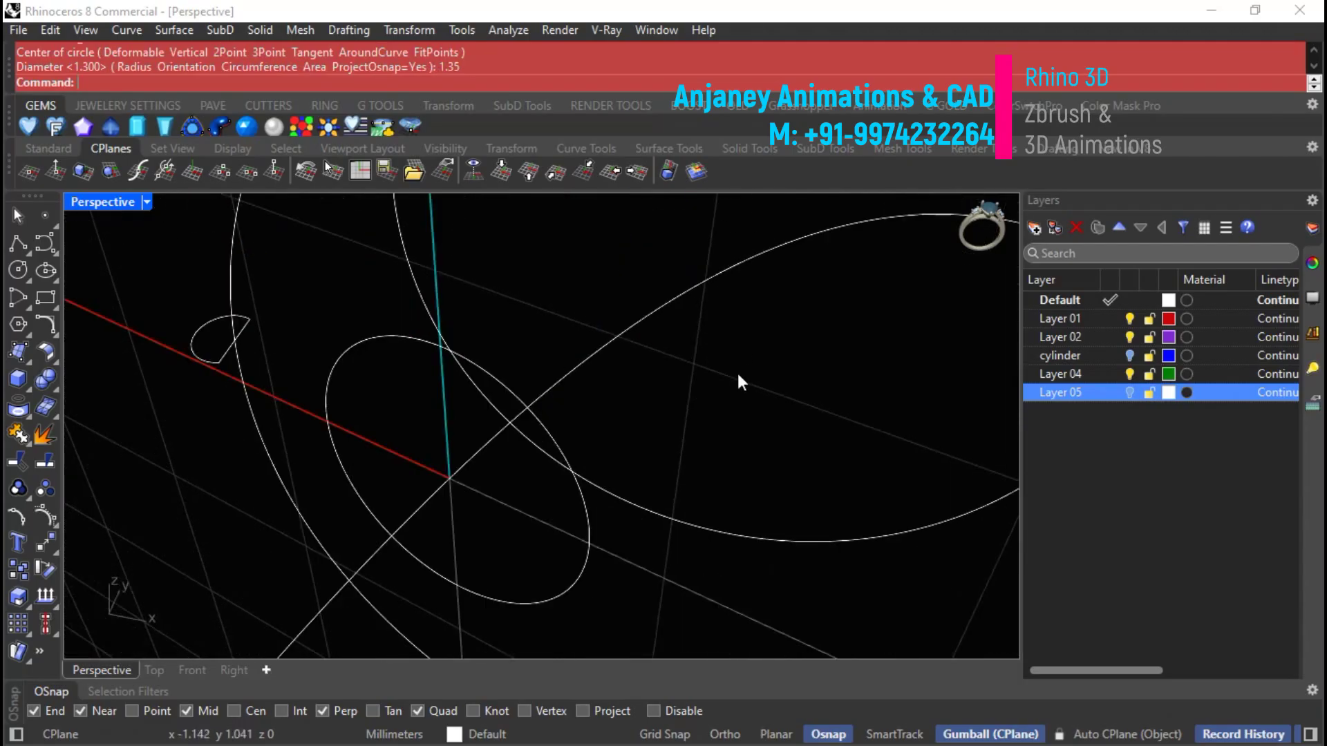
scroll(701, 383, down, 5)
right_drag(725, 374, 681, 226)
scroll(676, 362, down, 4)
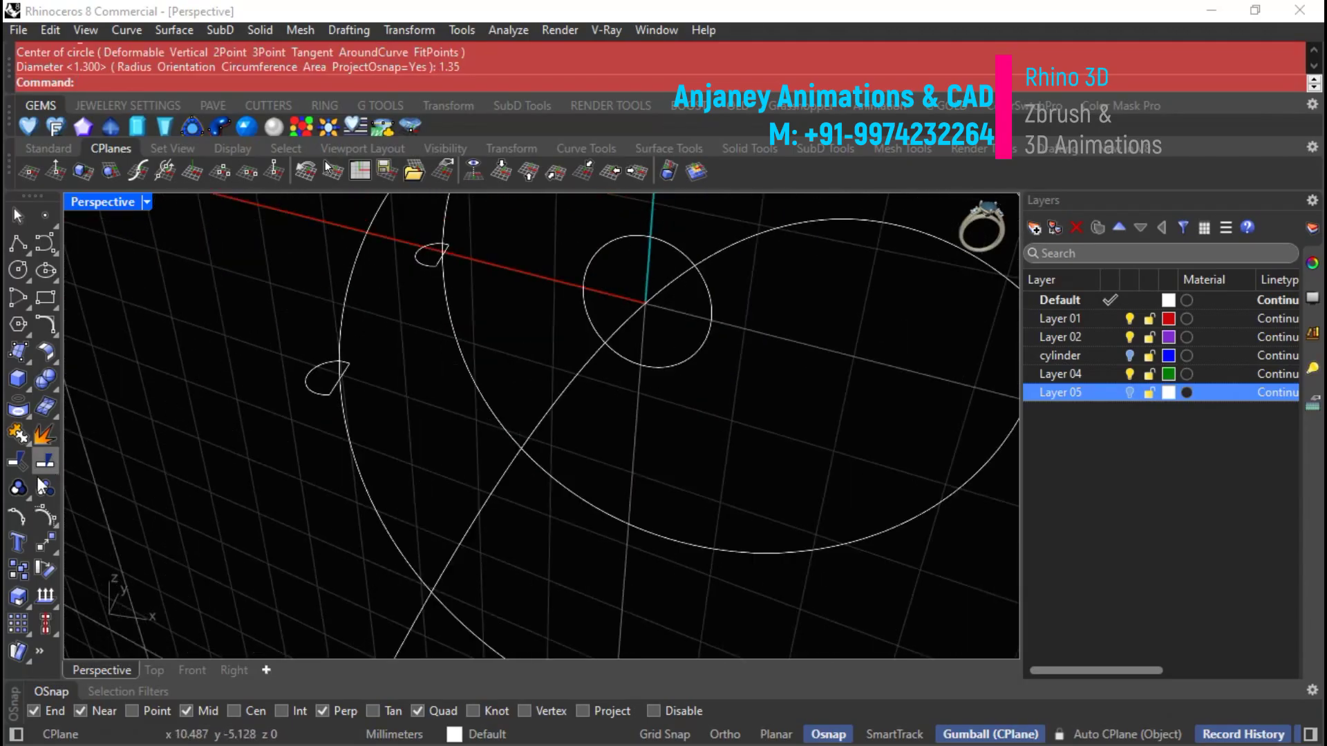
Draw a straight polyline chord across the 1.35 mm circle just below its centre.
click(21, 513)
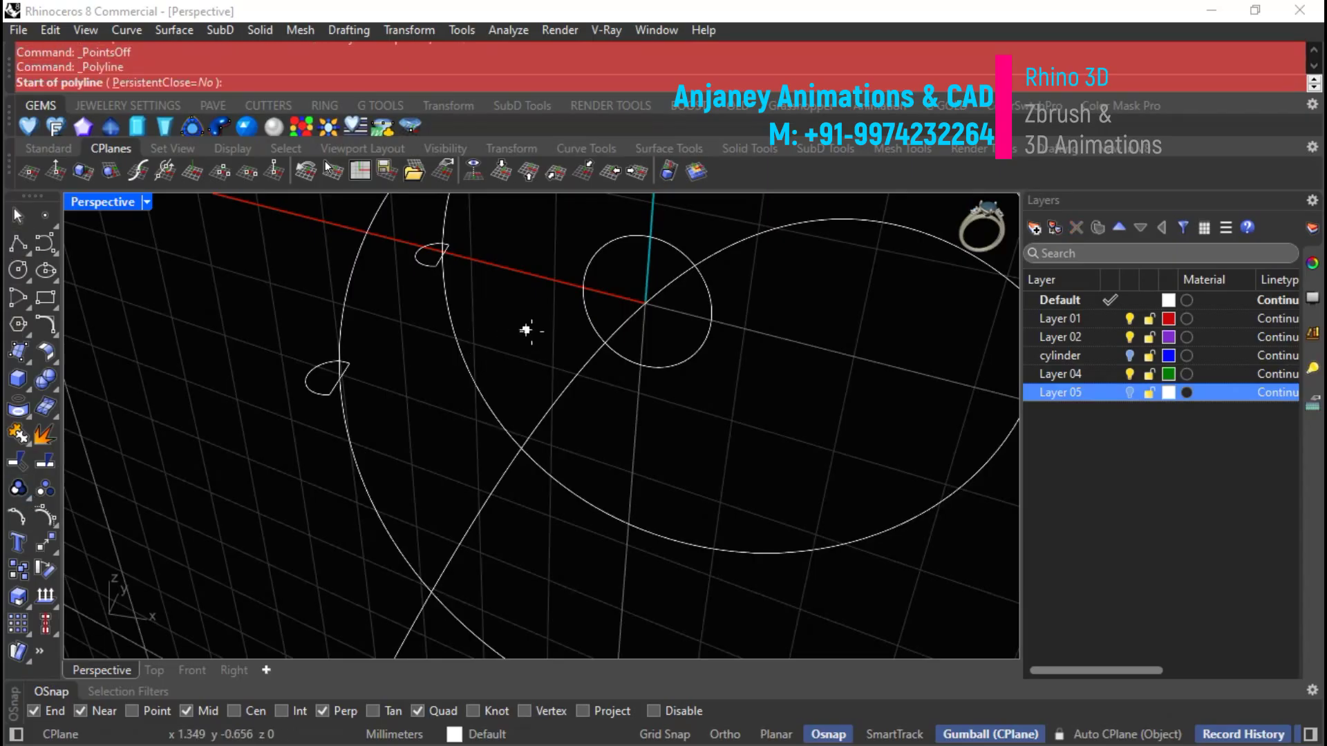
click(587, 312)
click(703, 343)
key(Return)
Trim away the part of the 1.35 mm circle below the chord, leaving a D shape.
drag(709, 335, 703, 343)
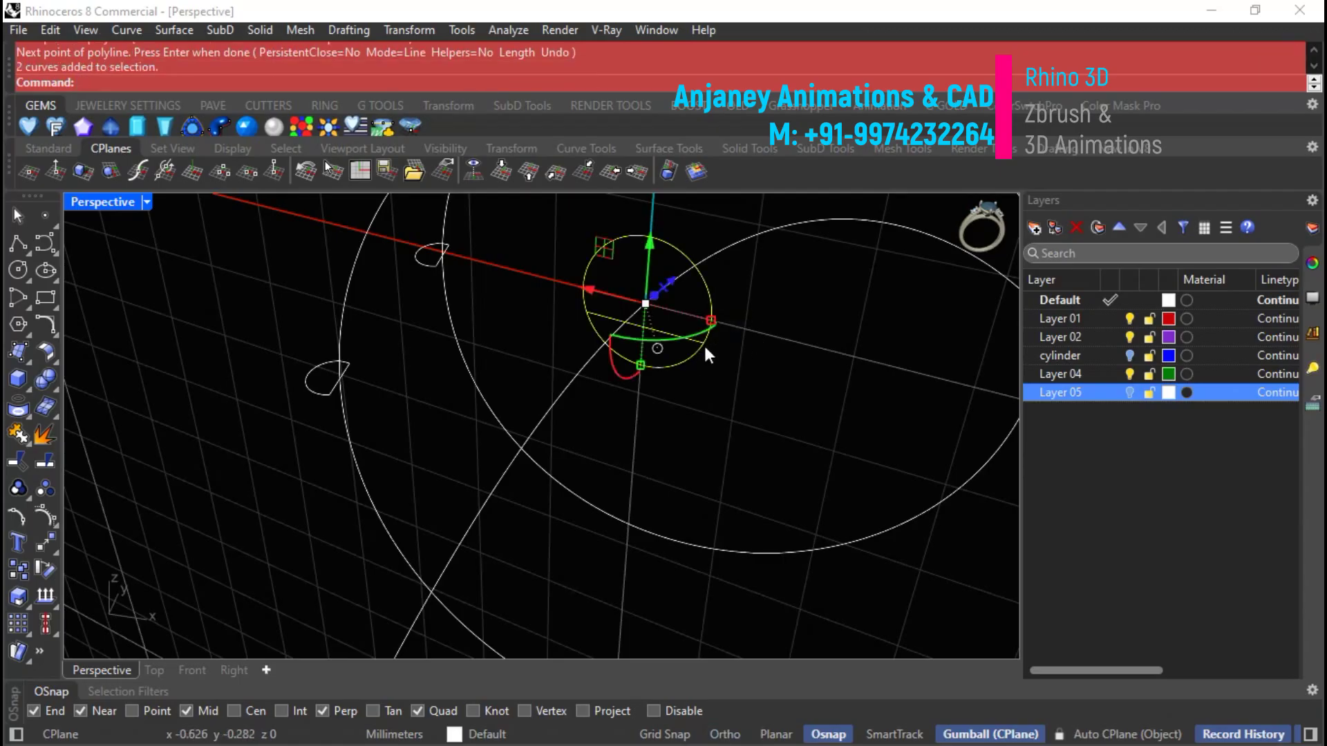
click(18, 461)
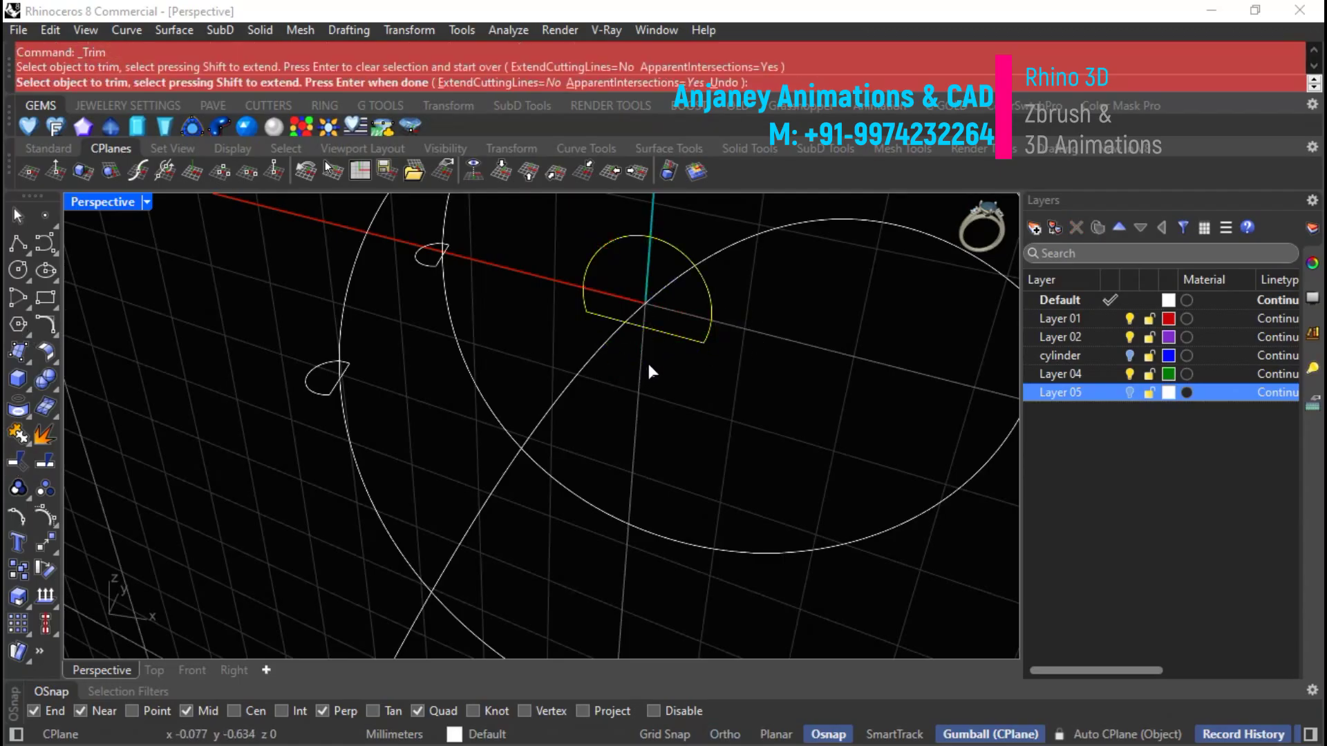
click(647, 365)
key(Return)
key(Escape)
right_drag(680, 378, 671, 345)
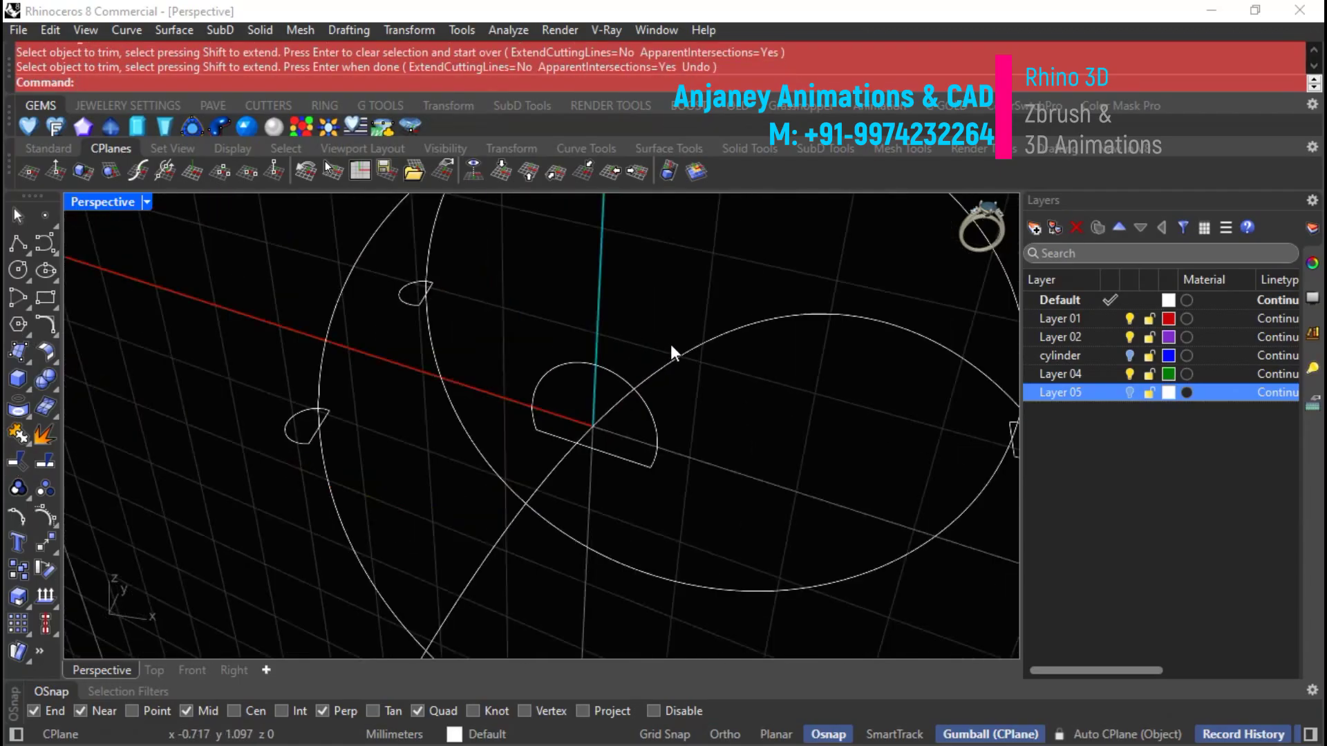
Join the arc and chord into one closed profile and move it from its flat edge's midpoint onto the end curve.
drag(520, 335, 708, 477)
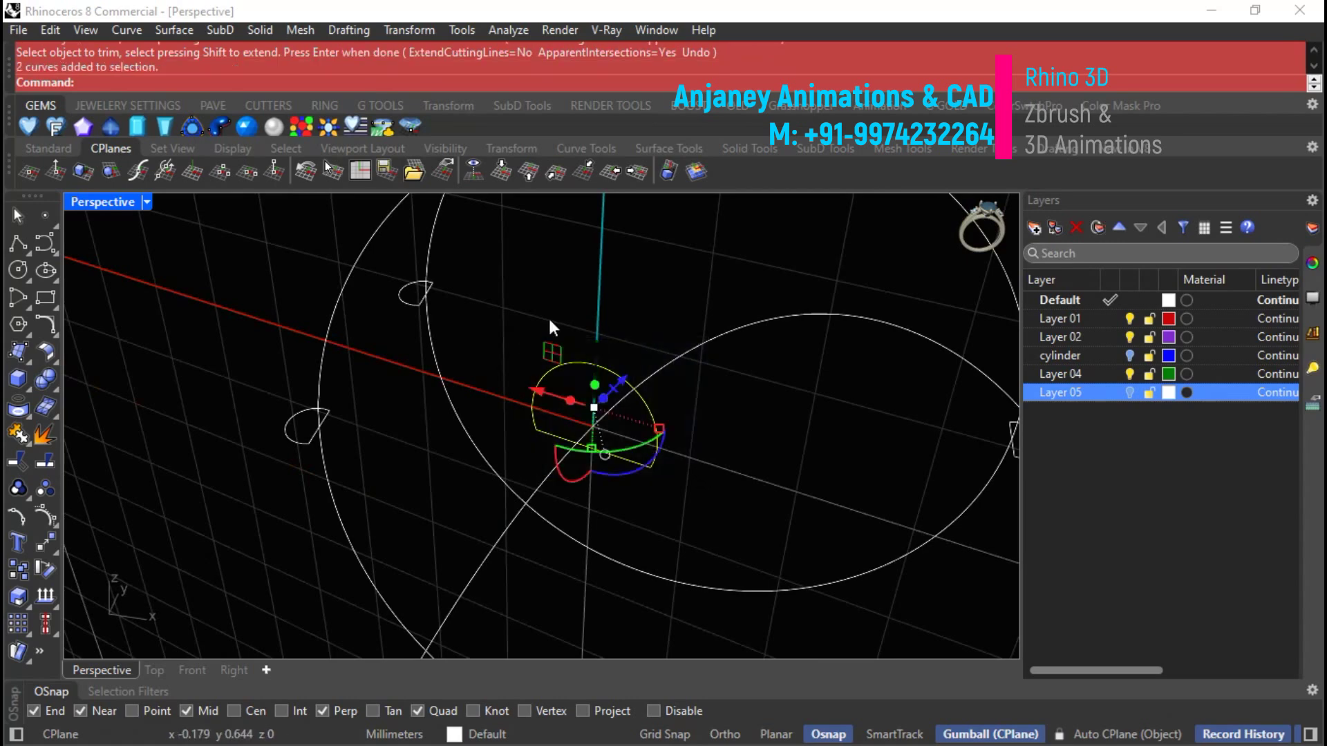
click(18, 433)
click(409, 29)
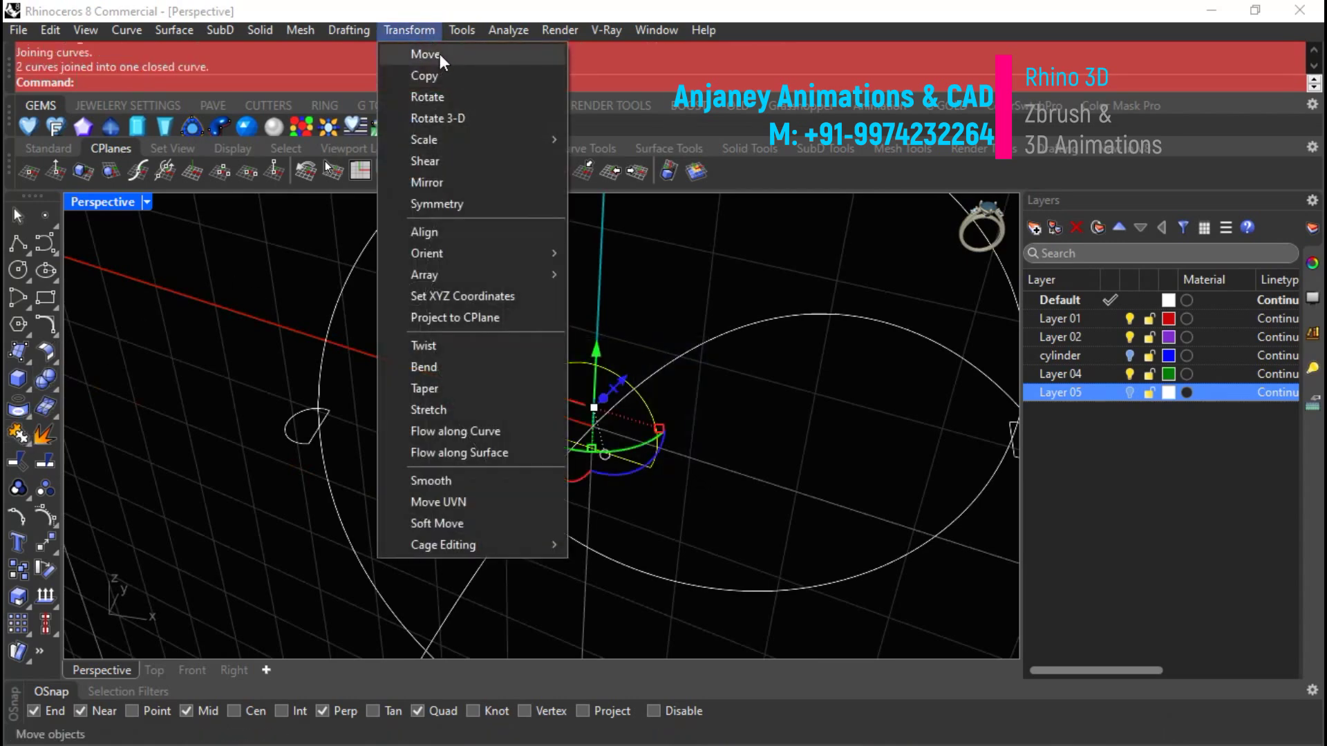
click(421, 52)
click(592, 448)
click(589, 416)
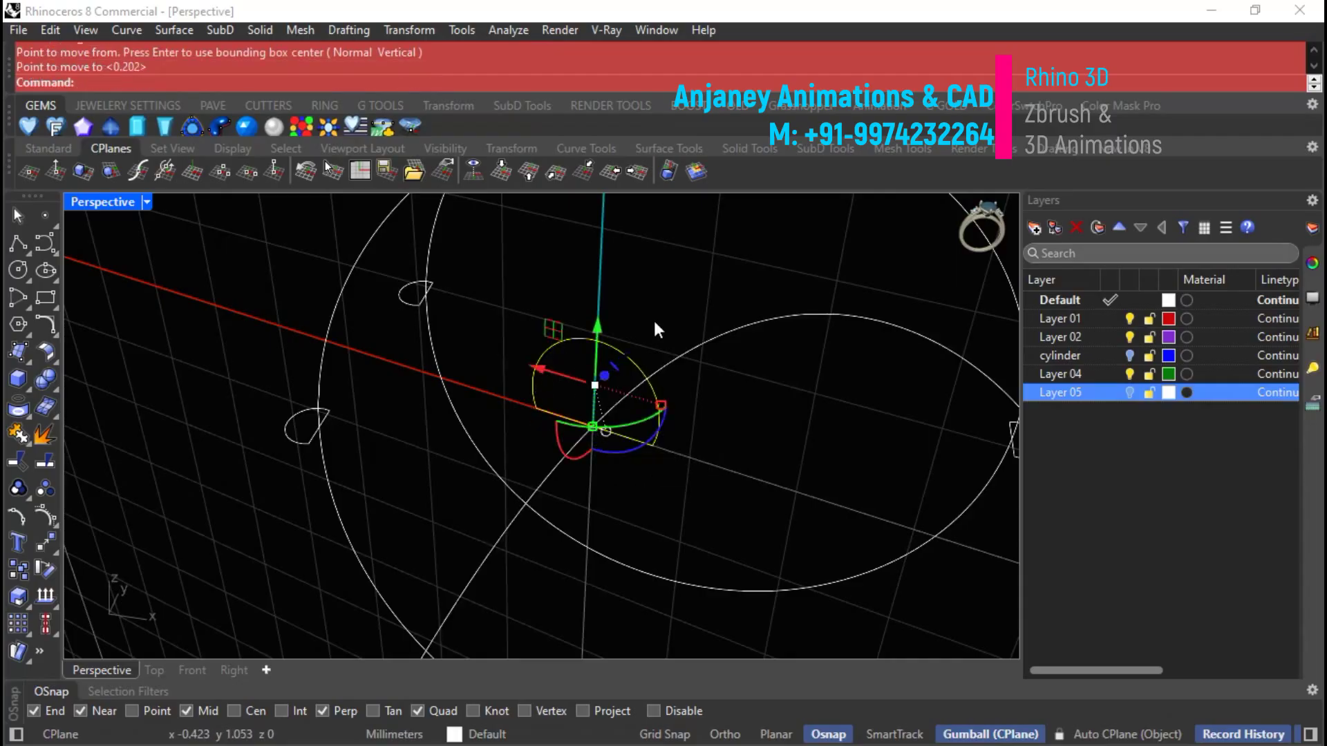
right_drag(654, 321, 512, 456)
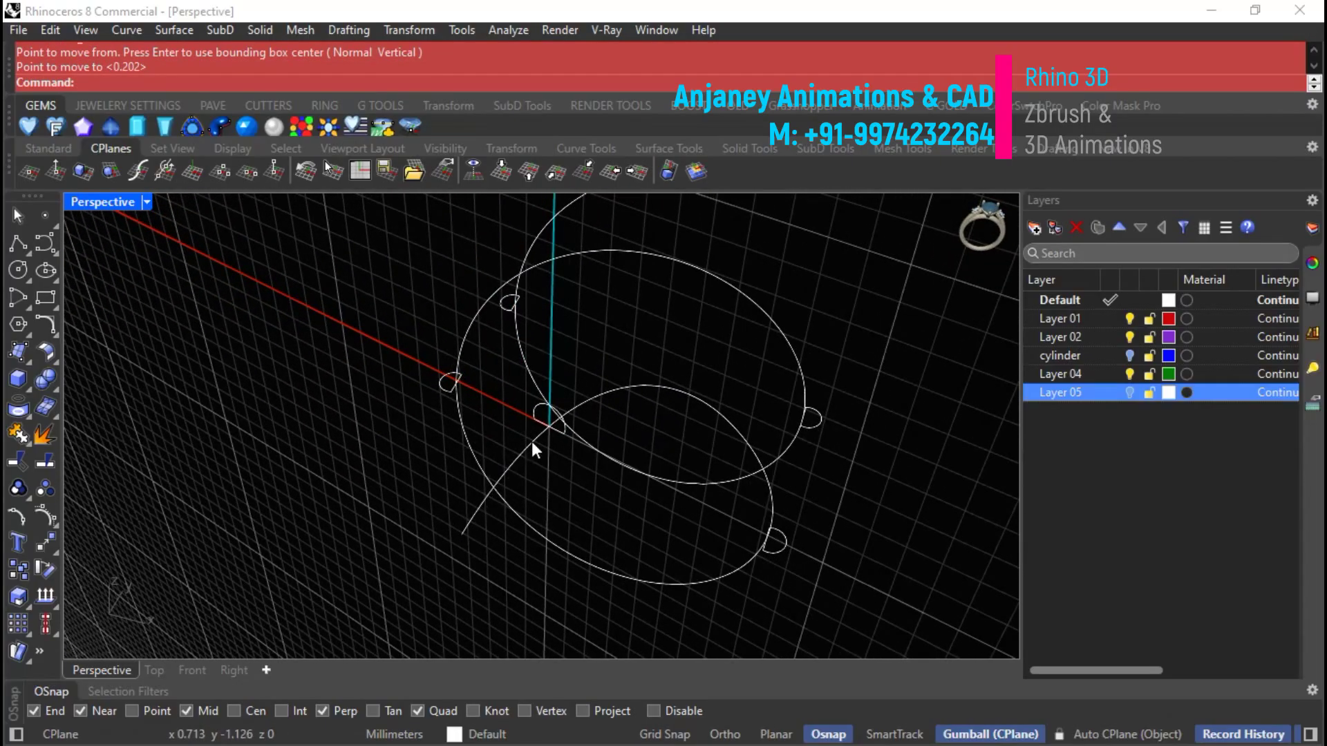
Copy the new D-shaped profile from its point on the blended curve to the curve's free end.
scroll(527, 428, up, 2)
drag(503, 383, 644, 484)
right_drag(609, 402, 673, 397)
scroll(775, 366, up, 2)
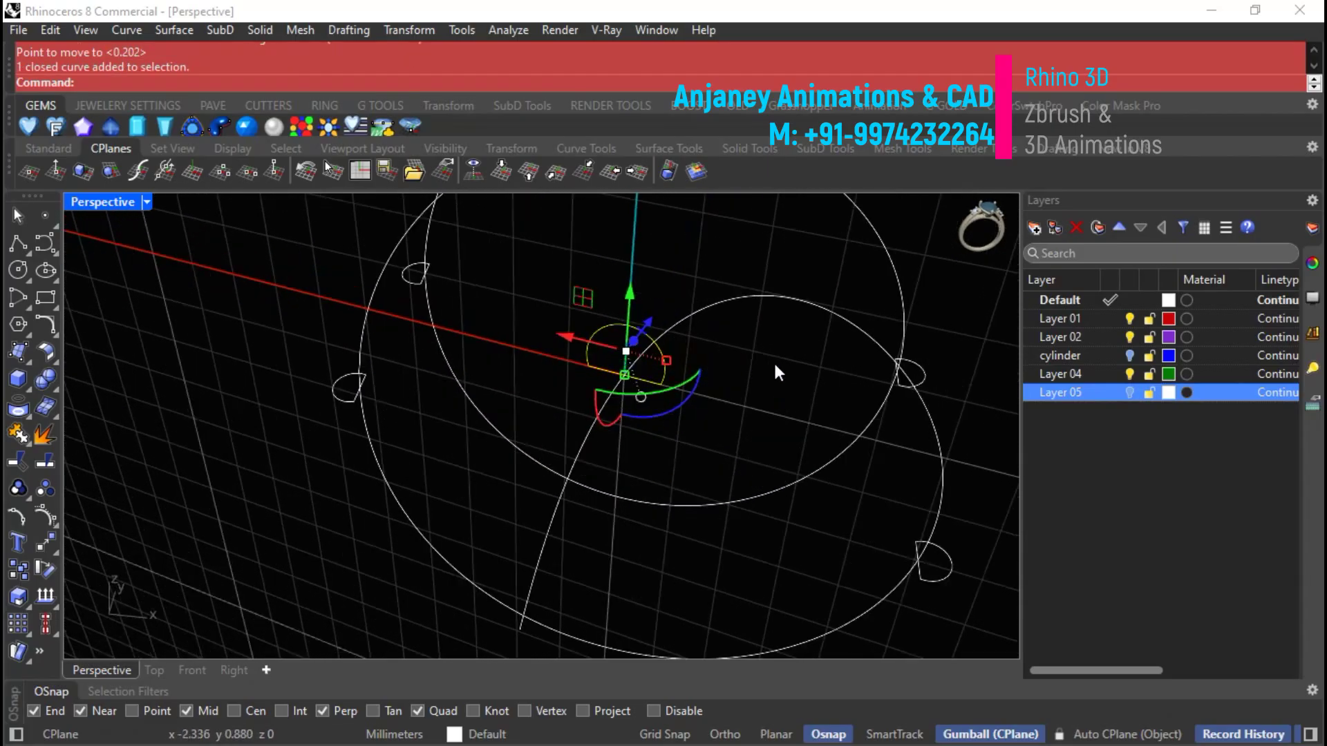
click(412, 35)
click(430, 77)
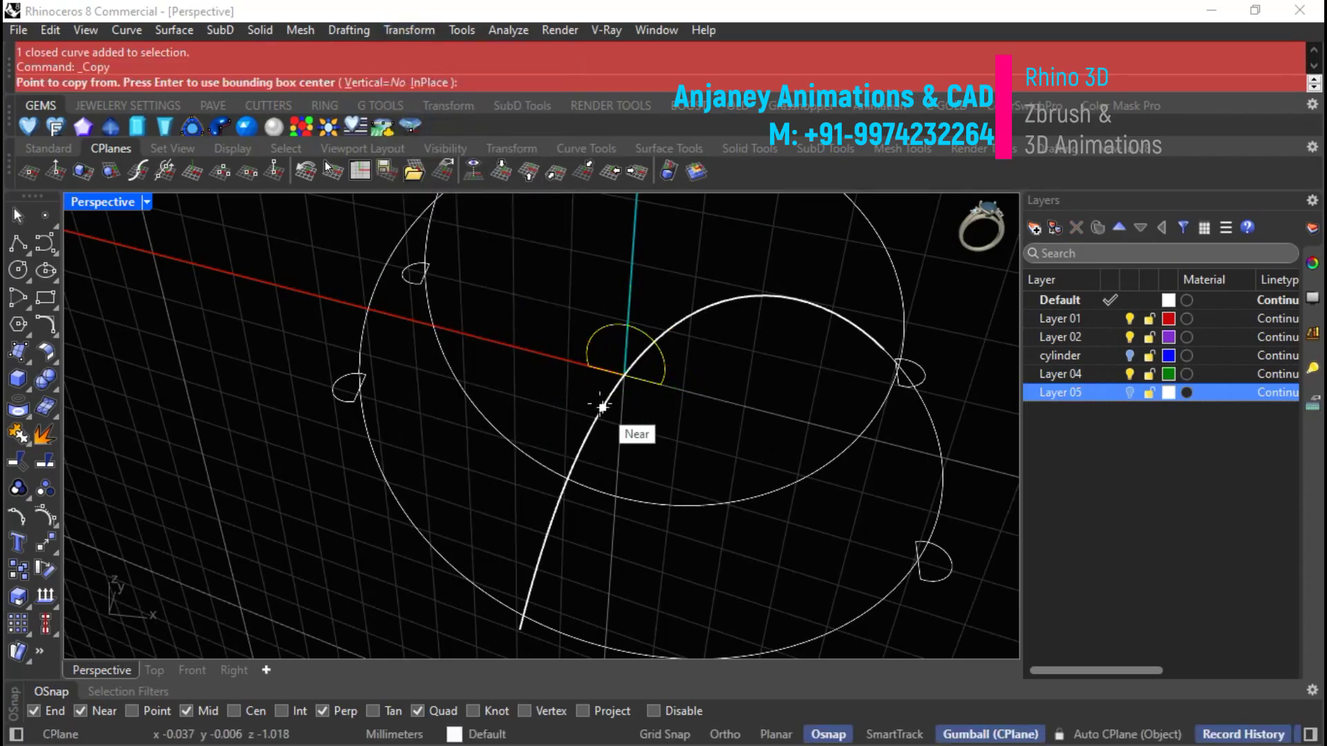
click(625, 374)
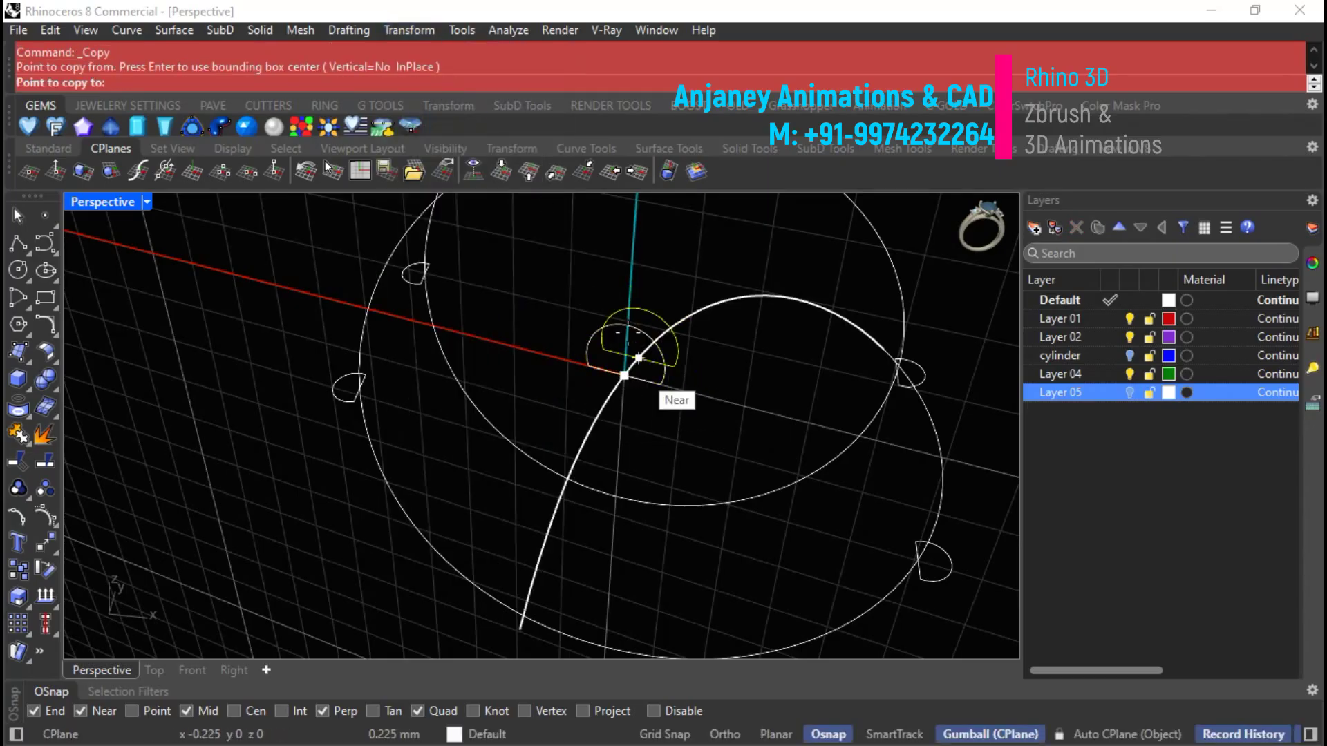
click(521, 629)
key(Return)
Rotate the copied profile square to the curve's free end and check its alignment in the Top view.
right_drag(562, 263, 686, 400)
click(418, 345)
right_drag(748, 334, 483, 450)
drag(537, 525, 570, 533)
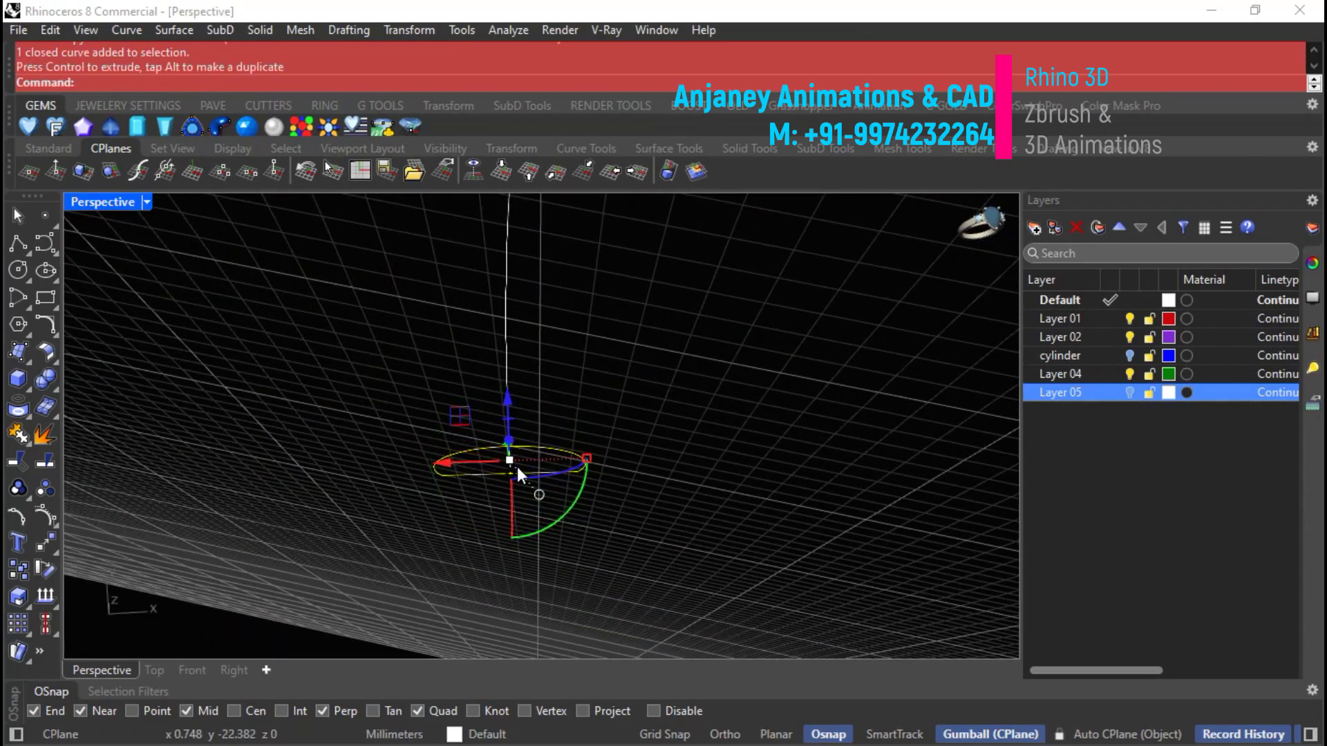
click(151, 670)
scroll(430, 458, down, 11)
scroll(476, 528, up, 6)
mouse_move(475, 524)
ctrl+shift+right_down()
mouse_move(455, 505)
mouse_move(462, 472)
mouse_move(470, 513)
ctrl+shift+right_up()
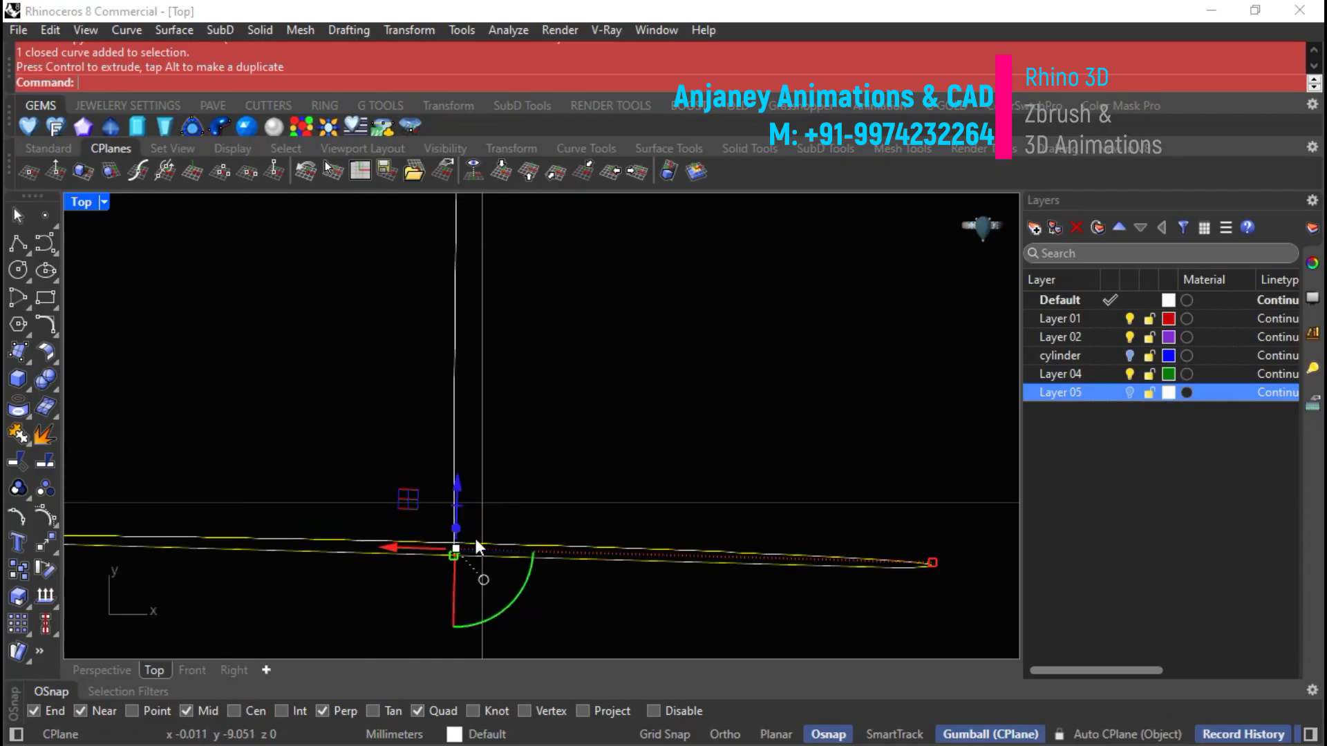
key(ctrl+F2)
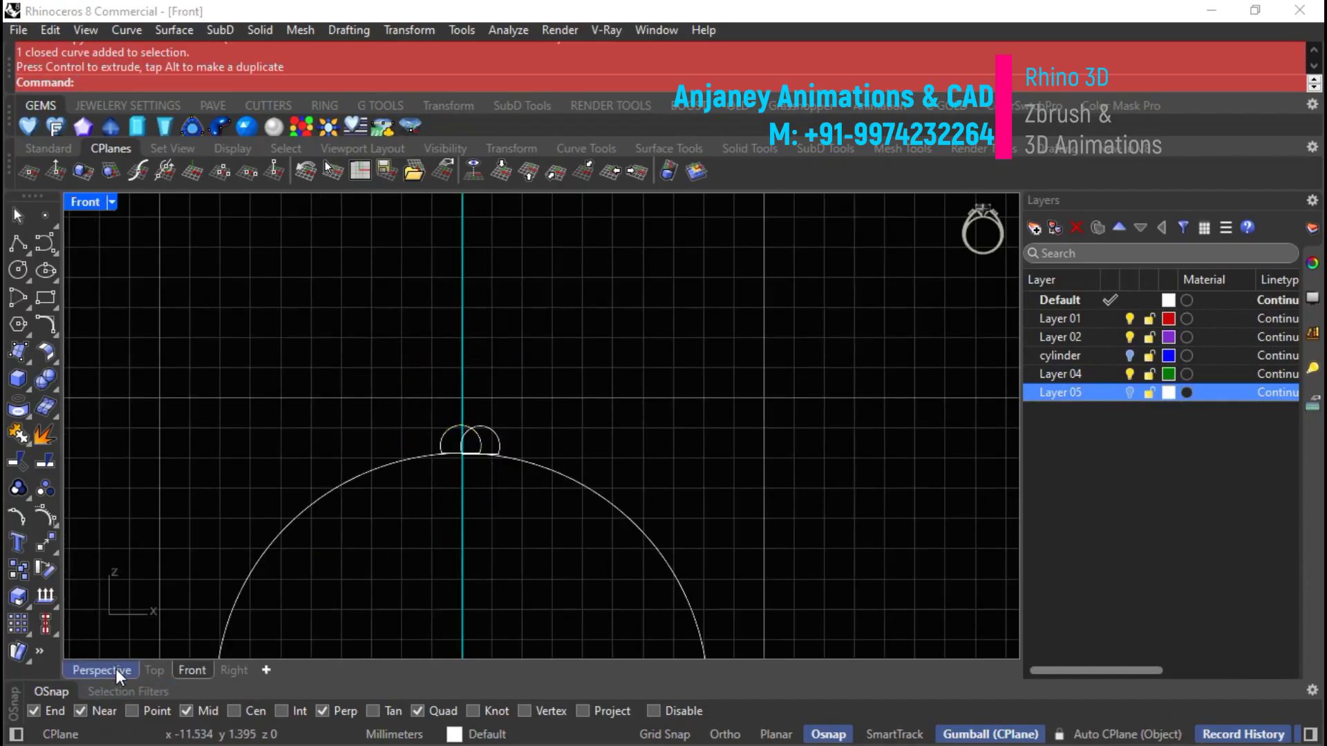
click(114, 670)
right_drag(455, 494, 452, 421)
scroll(580, 484, up, 8)
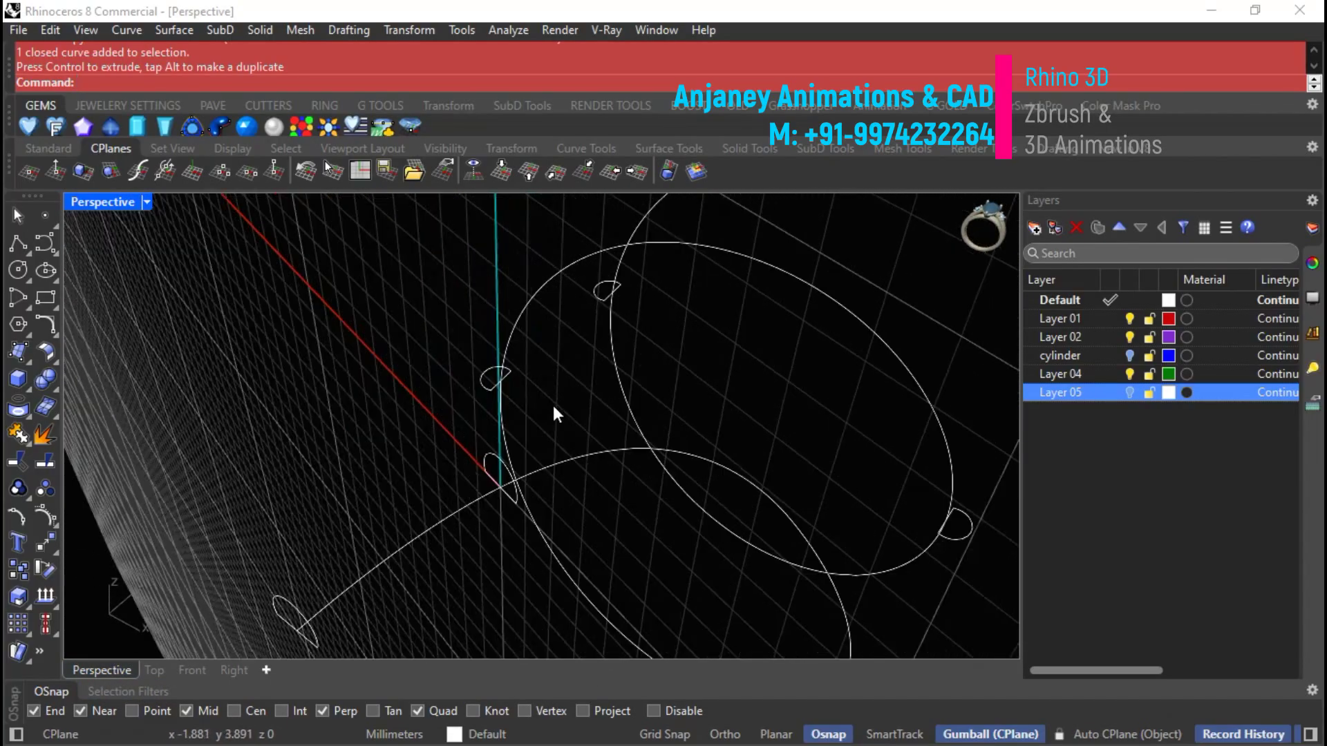
Set a construction plane perpendicular to the blended end curve at a point between its two D-shaped profiles.
click(137, 170)
click(432, 401)
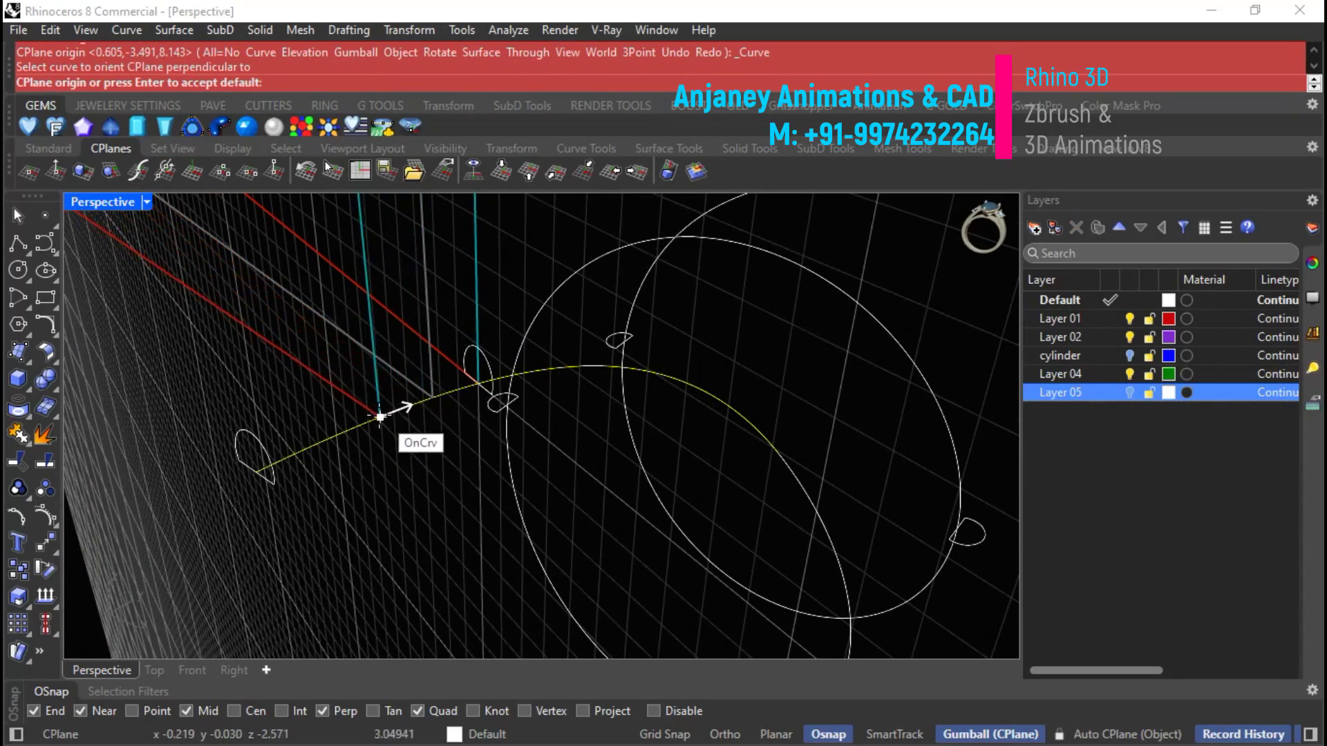
click(377, 418)
Draw a 2.2 mm diameter circle centred on the end curve at the new construction plane's origin.
right_drag(390, 498, 427, 504)
scroll(488, 461, up, 6)
click(17, 271)
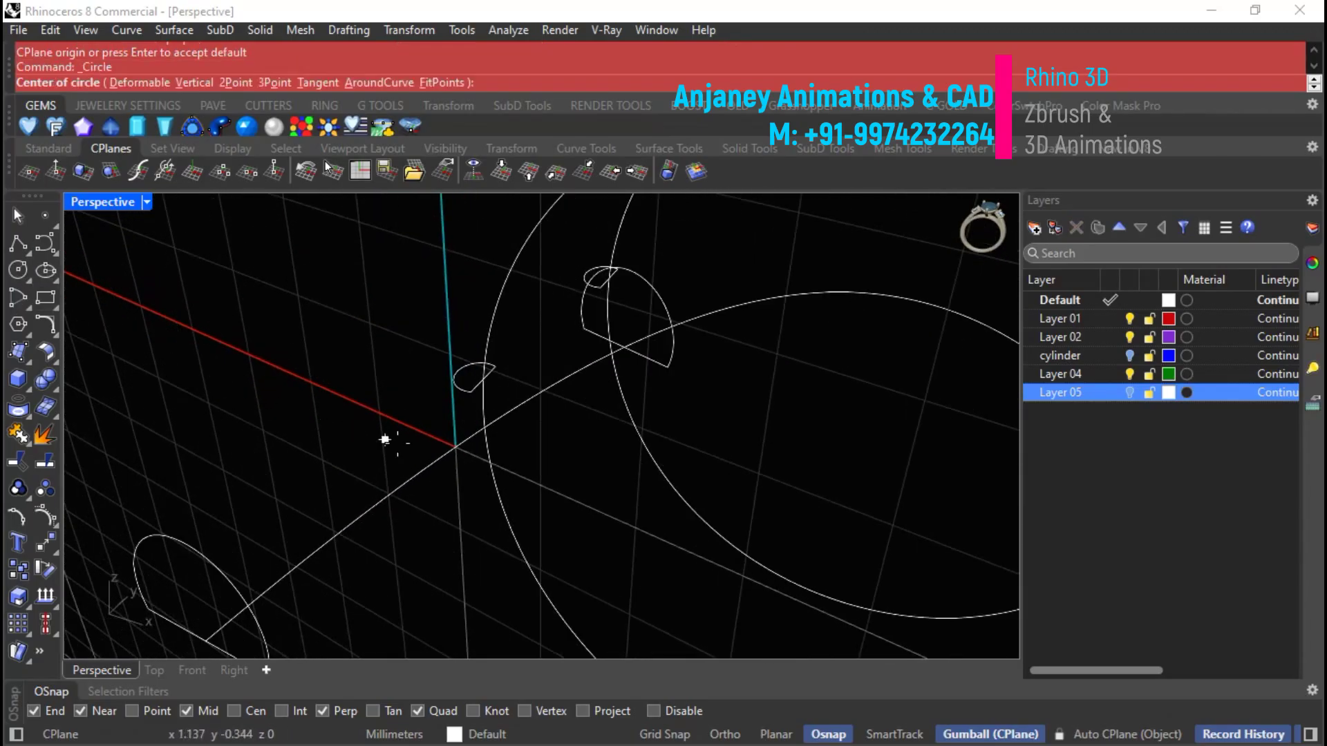
click(456, 446)
text(2.2)
key(Return)
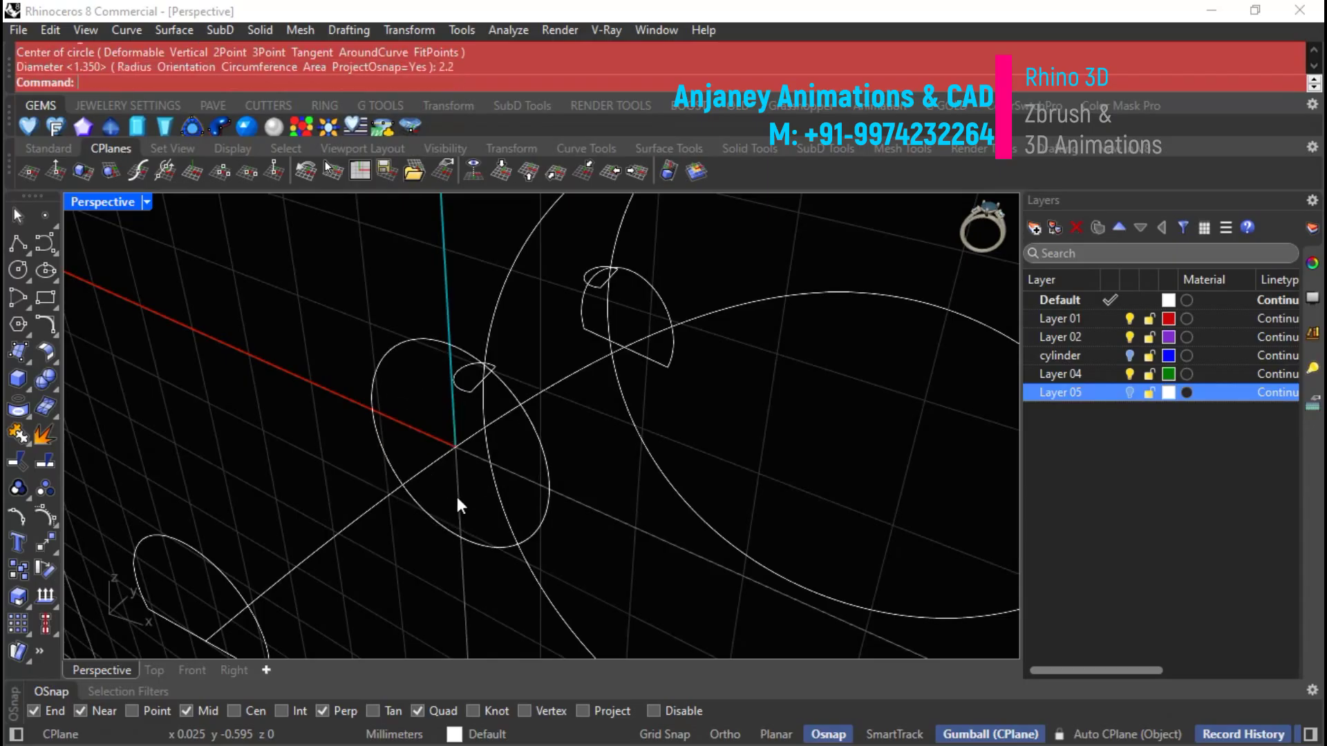
scroll(304, 473, down, 8)
right_drag(477, 492, 446, 455)
scroll(325, 335, up, 5)
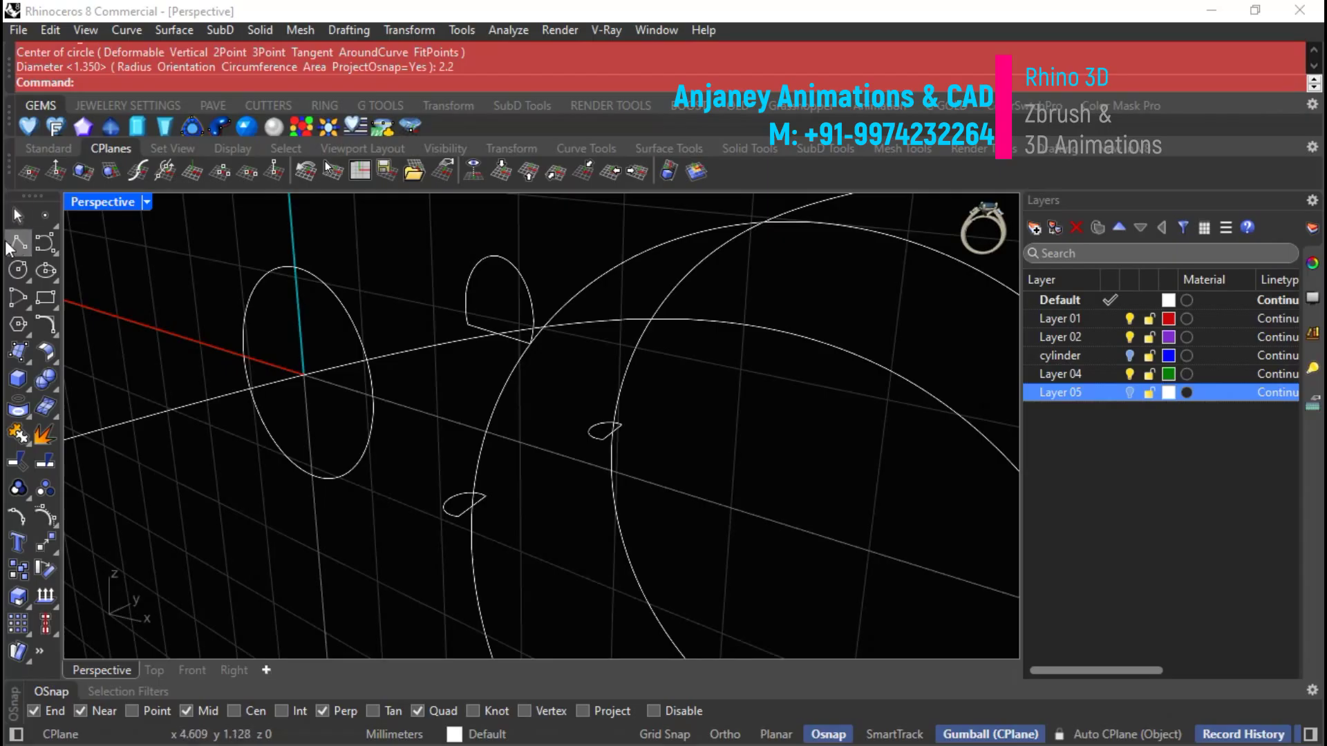
Draw a straight chord across the 2.2 mm circle below its centre, using Ortho to keep it level with the construction plane.
click(15, 244)
scroll(317, 415, up, 6)
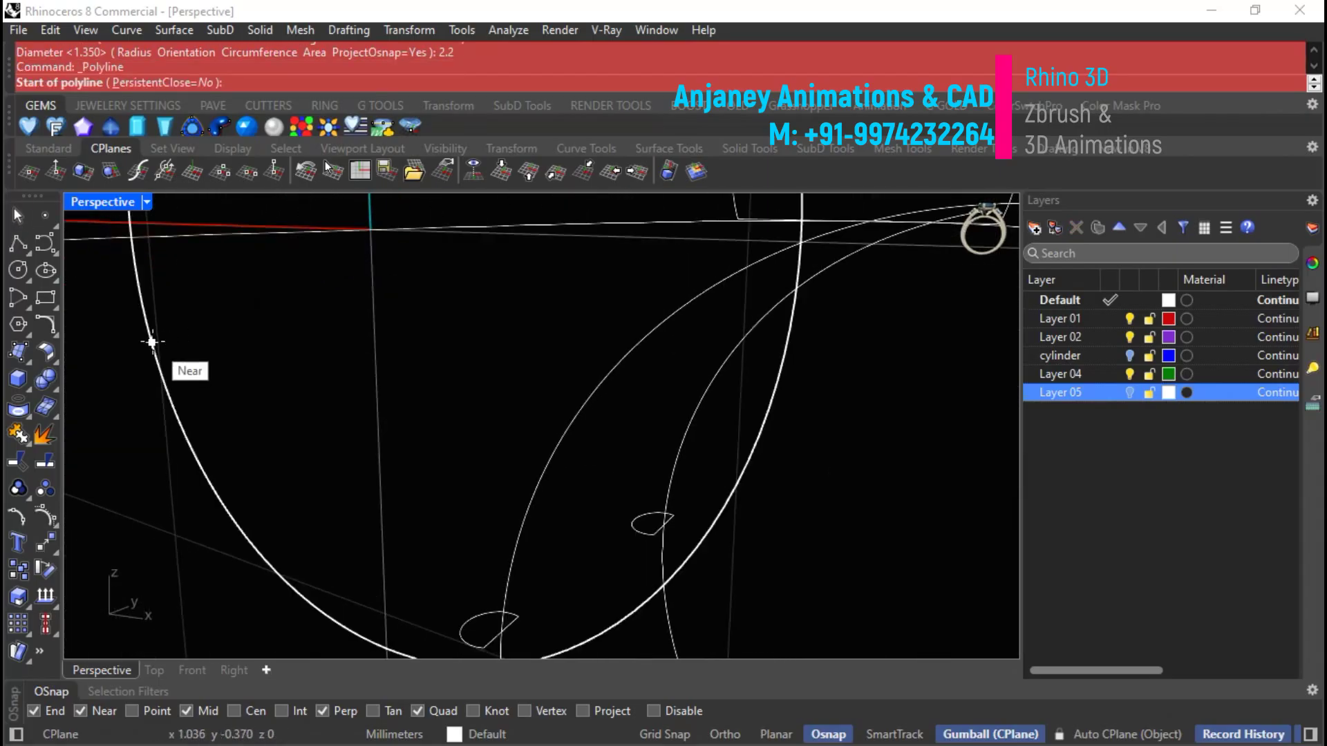
click(148, 329)
scroll(149, 333, down, 3)
key(F8)
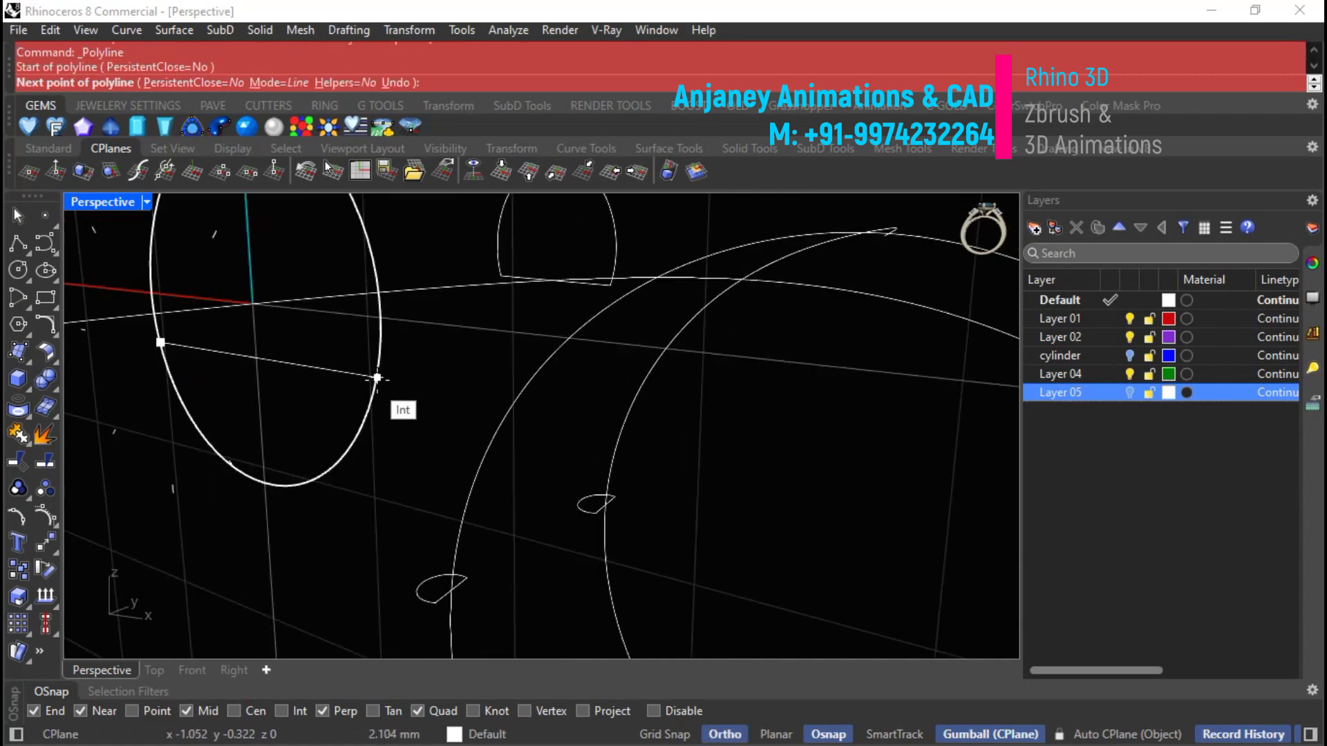
click(377, 378)
key(Return)
key(F8)
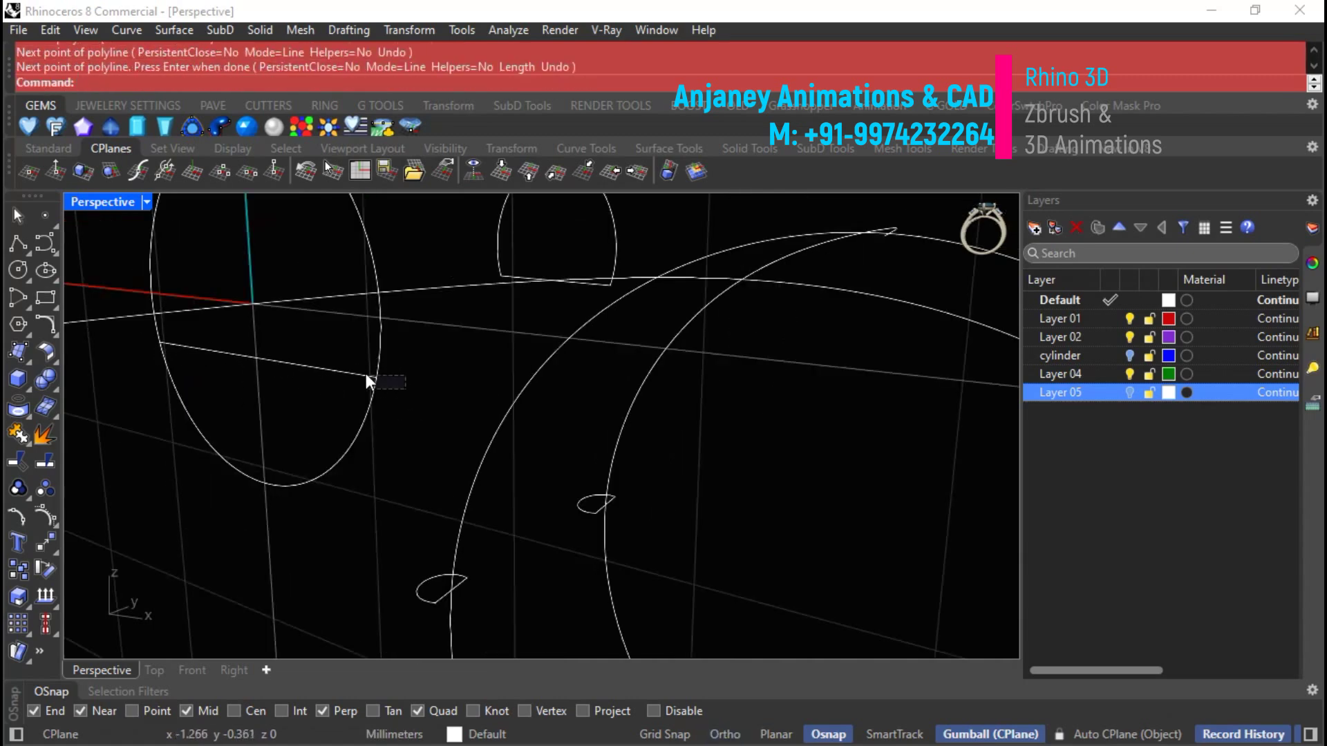
Trim away the part of the 2.2 mm circle below the chord and join the remaining curves into a closed profile.
drag(367, 373, 135, 442)
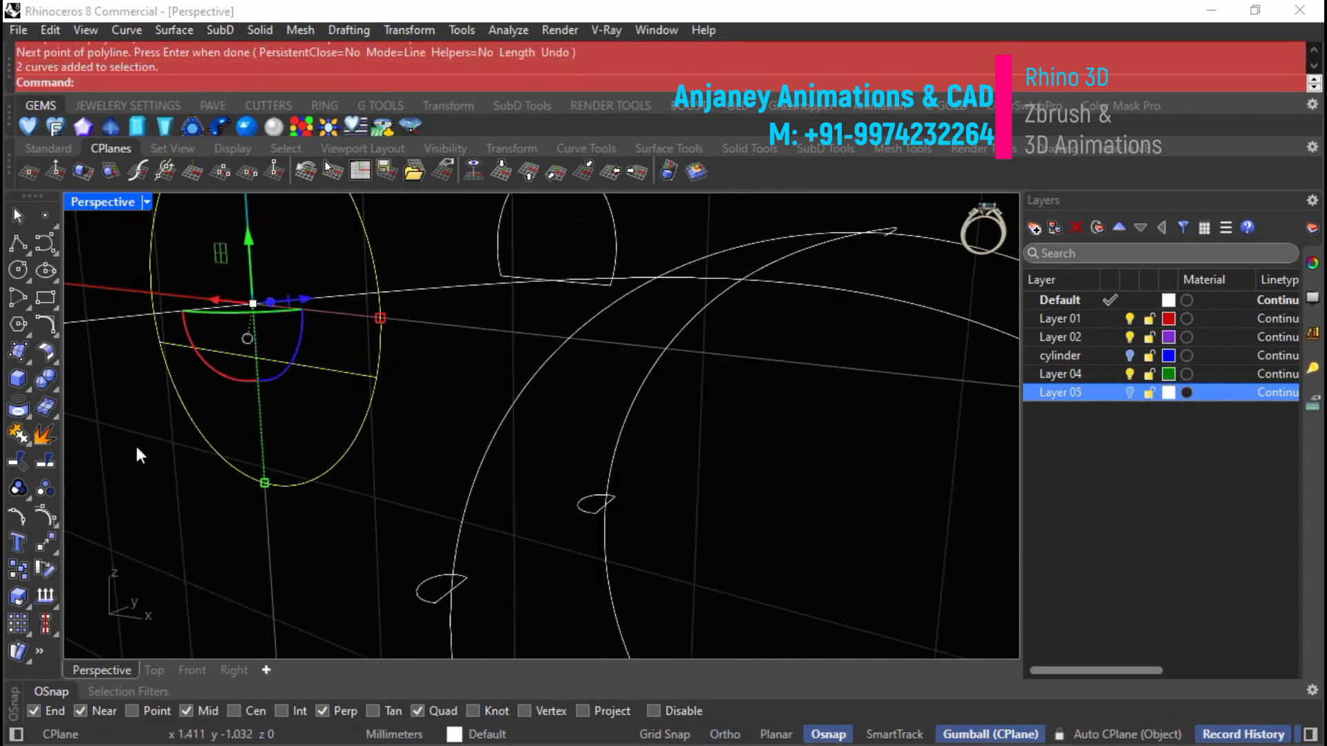
click(17, 463)
click(231, 470)
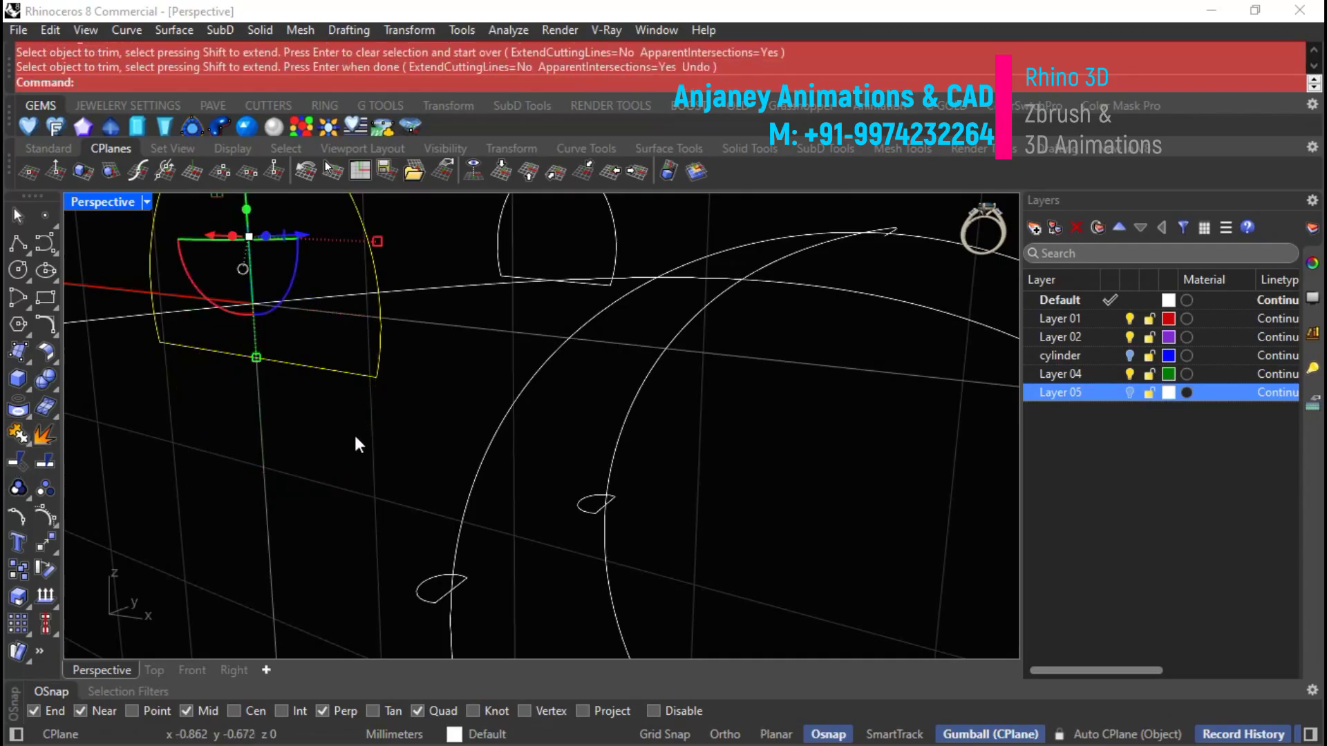
key(ctrl+j)
click(43, 434)
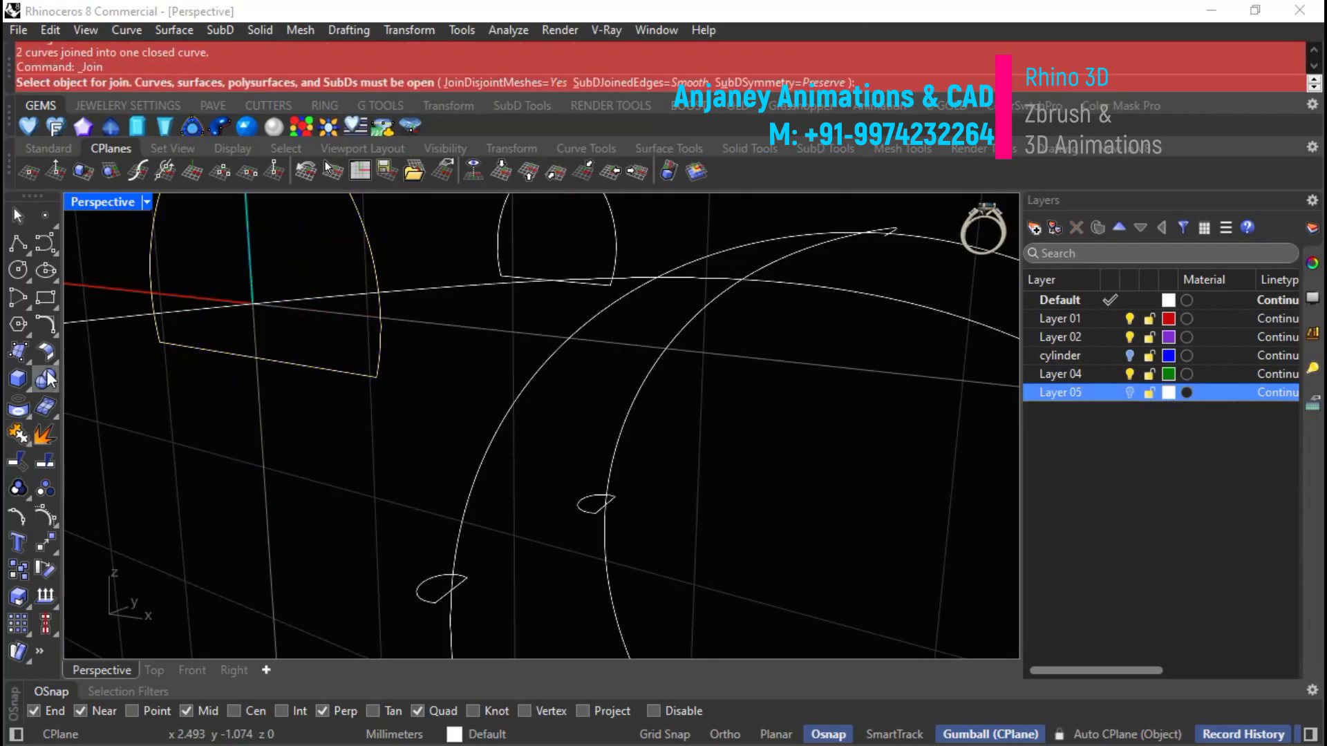
Move the 2.2 mm D-shaped profile by its flat edge's midpoint onto the end curve at the construction plane's origin.
click(408, 31)
click(425, 53)
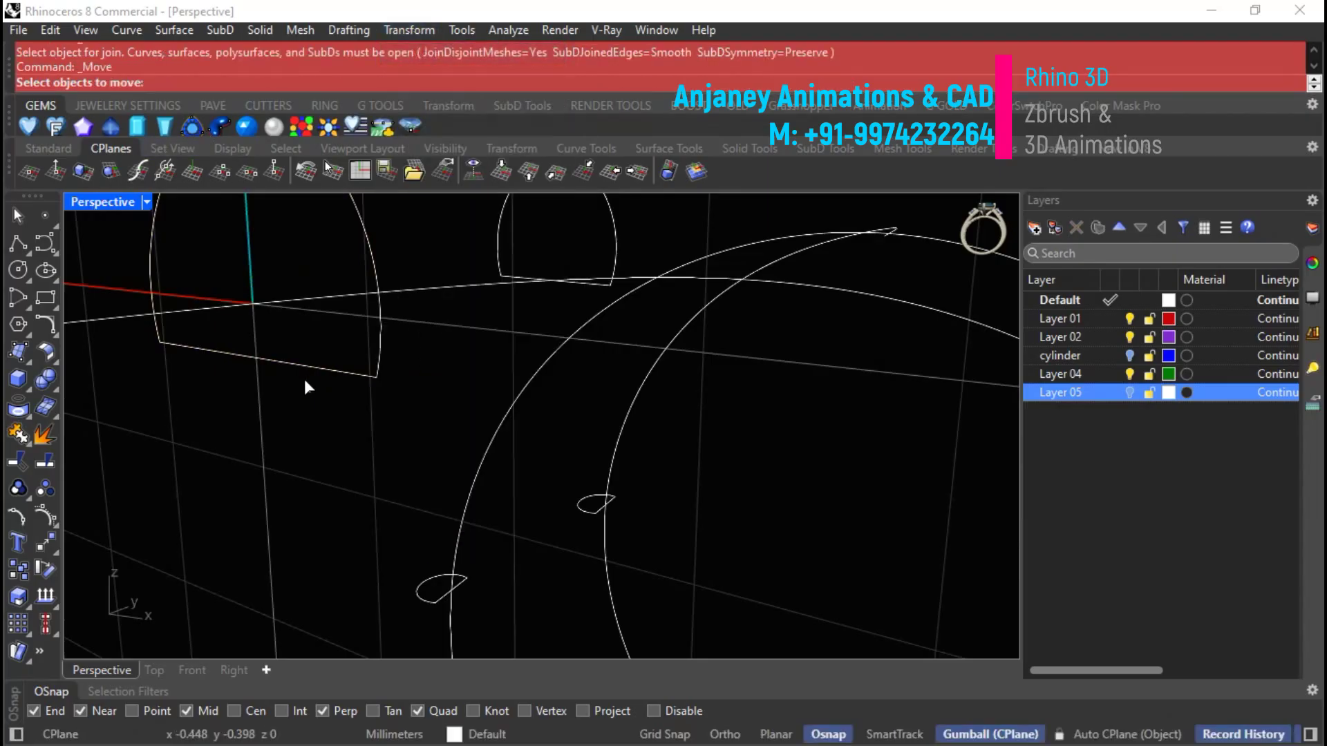
click(261, 367)
key(Return)
click(256, 358)
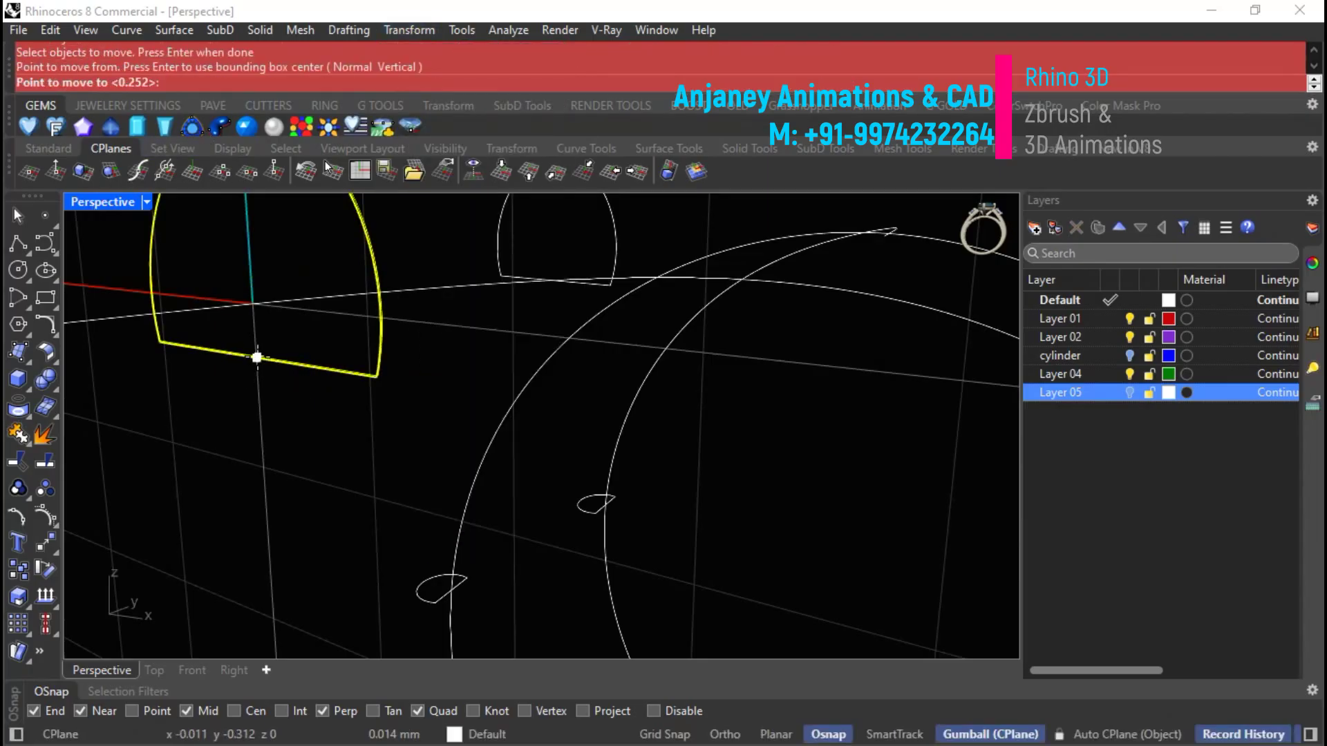
click(253, 304)
Set a construction plane perpendicular to the spiral curve at its other free end, which has no profile yet.
scroll(317, 390, down, 3)
scroll(406, 454, up, 5)
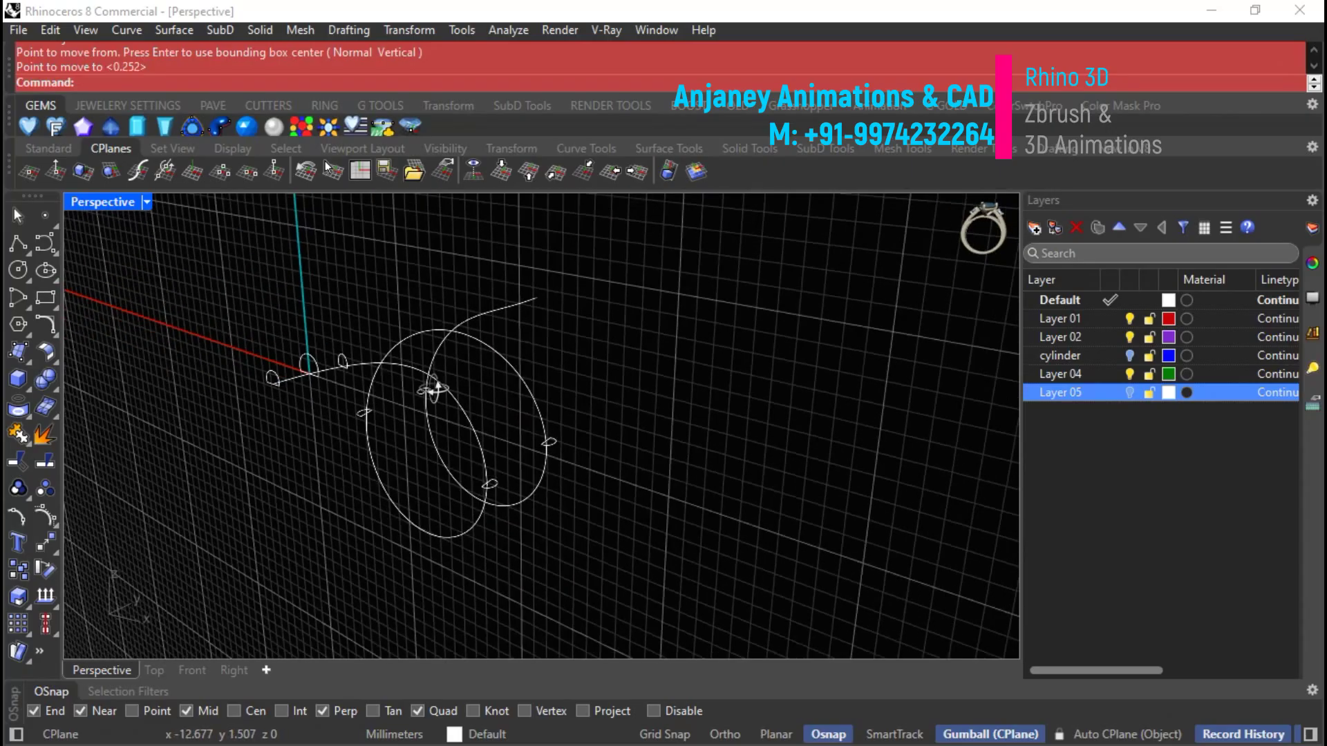
right_drag(406, 454, 713, 257)
scroll(546, 288, up, 3)
scroll(423, 384, down, 3)
scroll(394, 380, up, 6)
right_drag(379, 408, 653, 394)
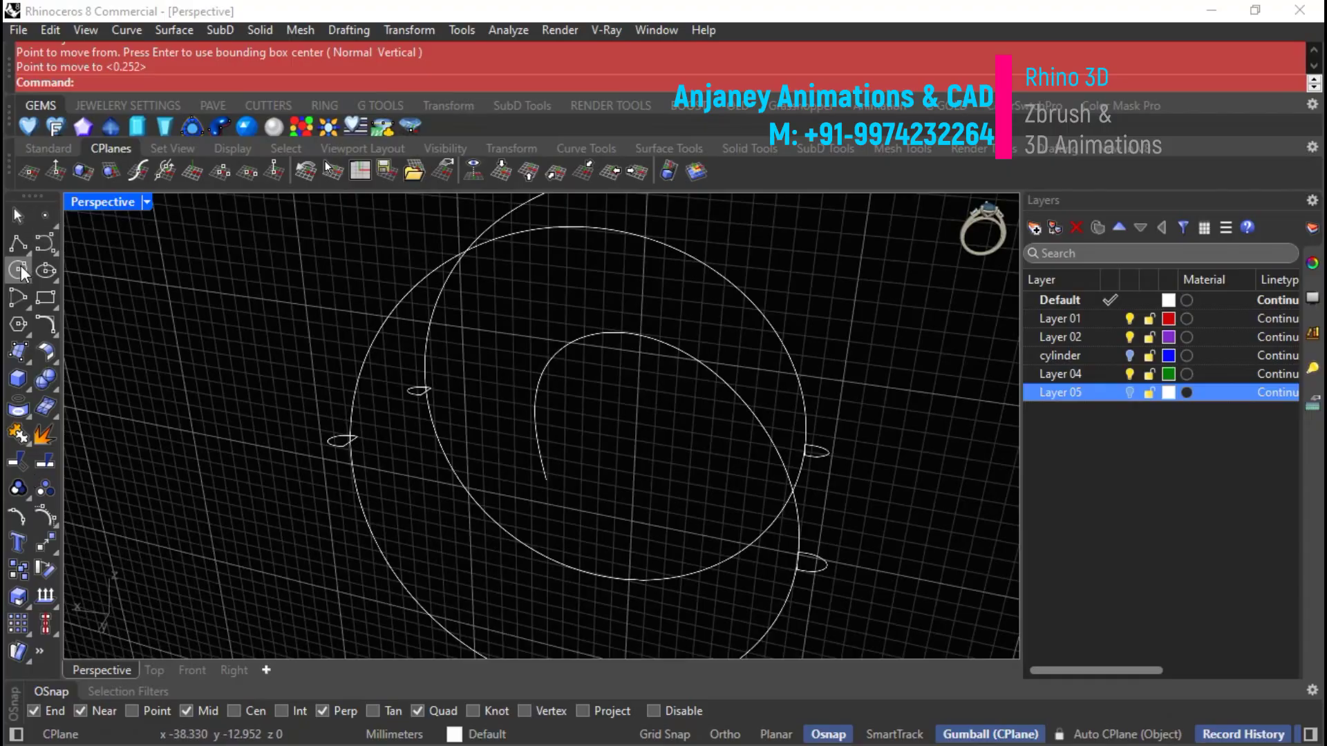
click(137, 171)
click(536, 388)
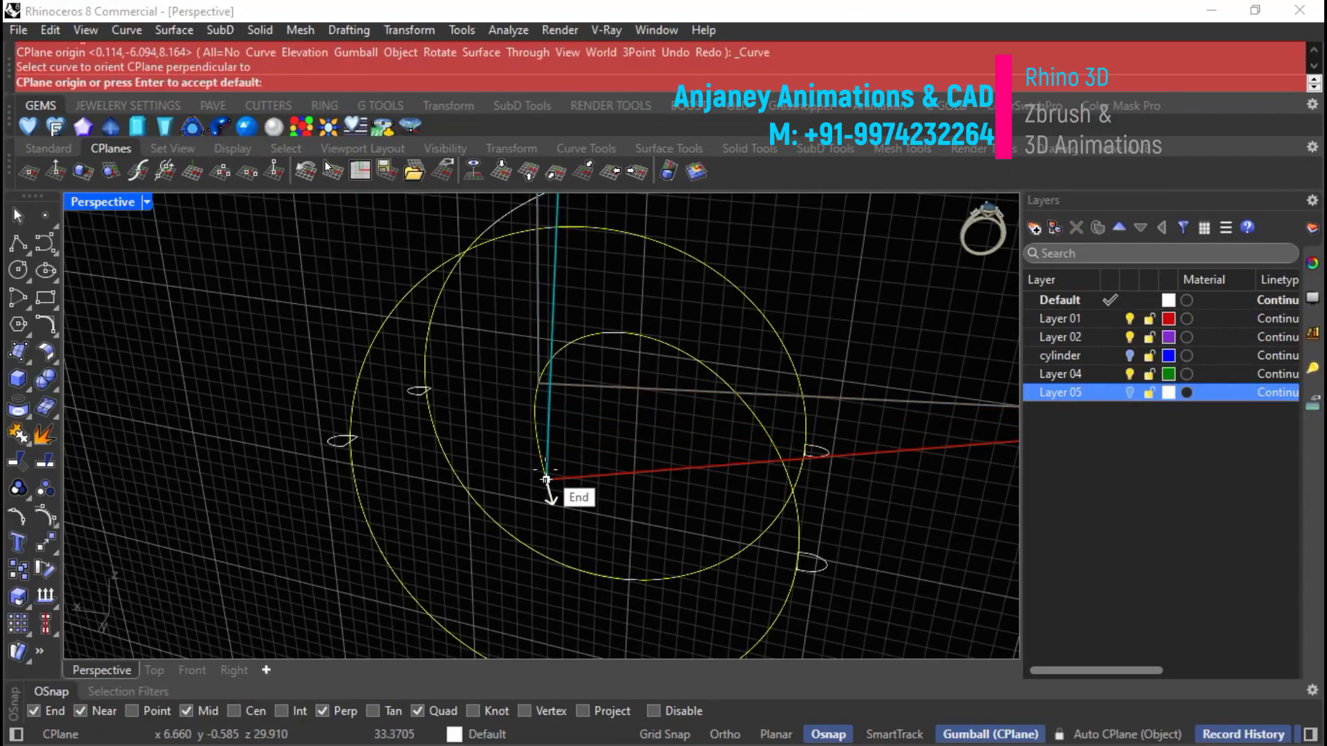
right_drag(672, 538, 484, 401)
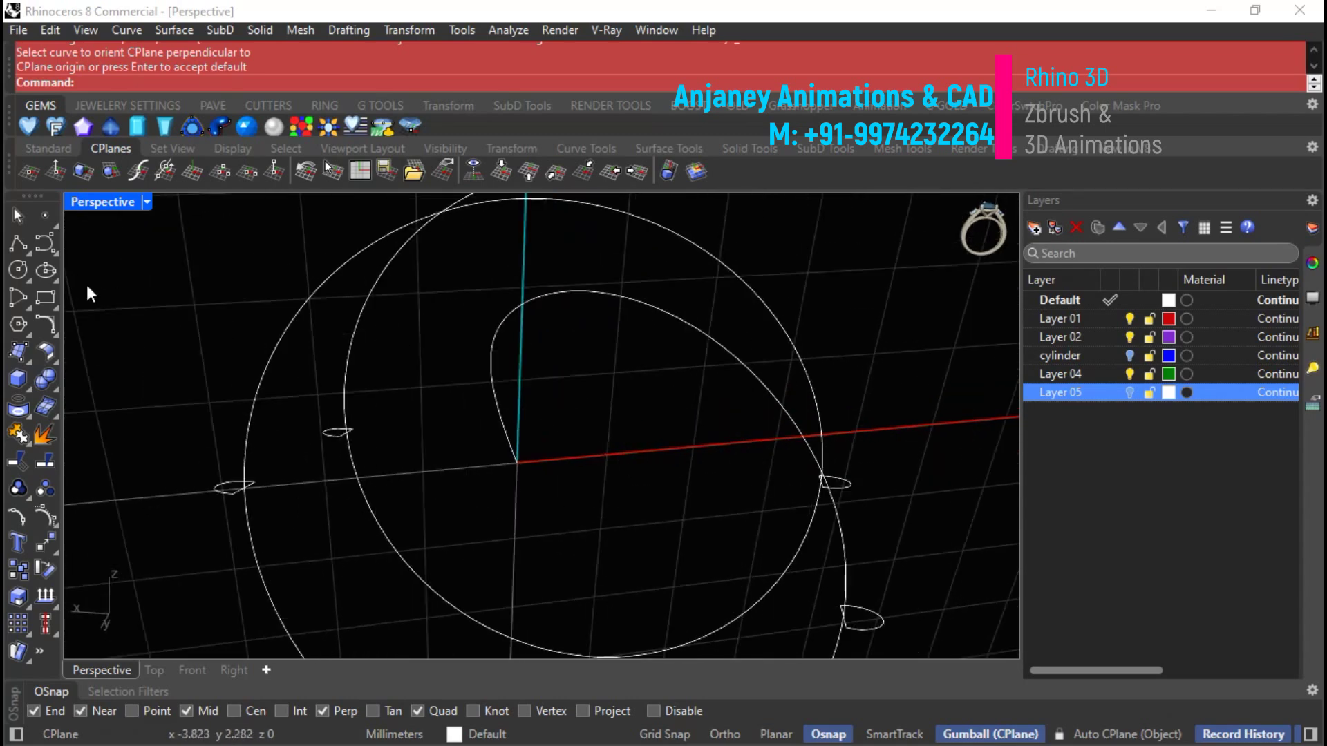
Draw a 1 mm diameter circle centred on the free end of the spiral curve.
click(18, 270)
click(517, 463)
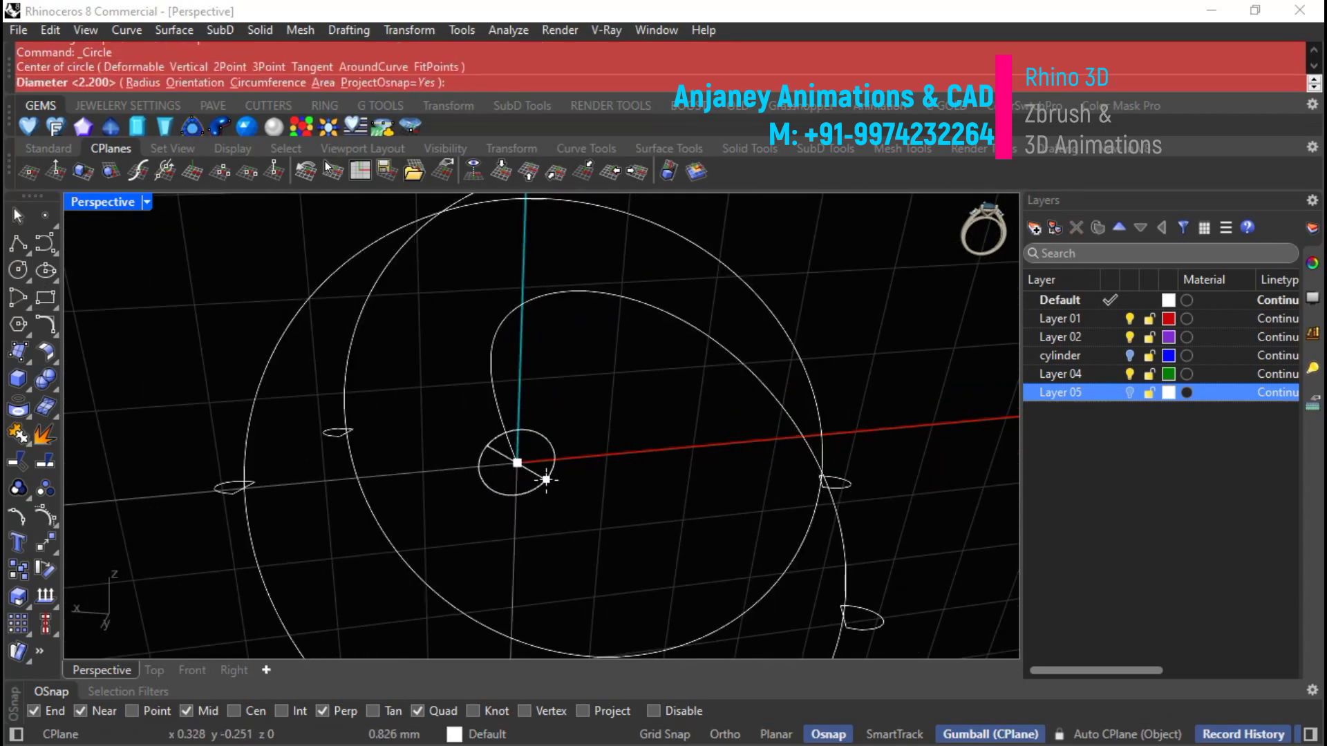
text(1)
key(Return)
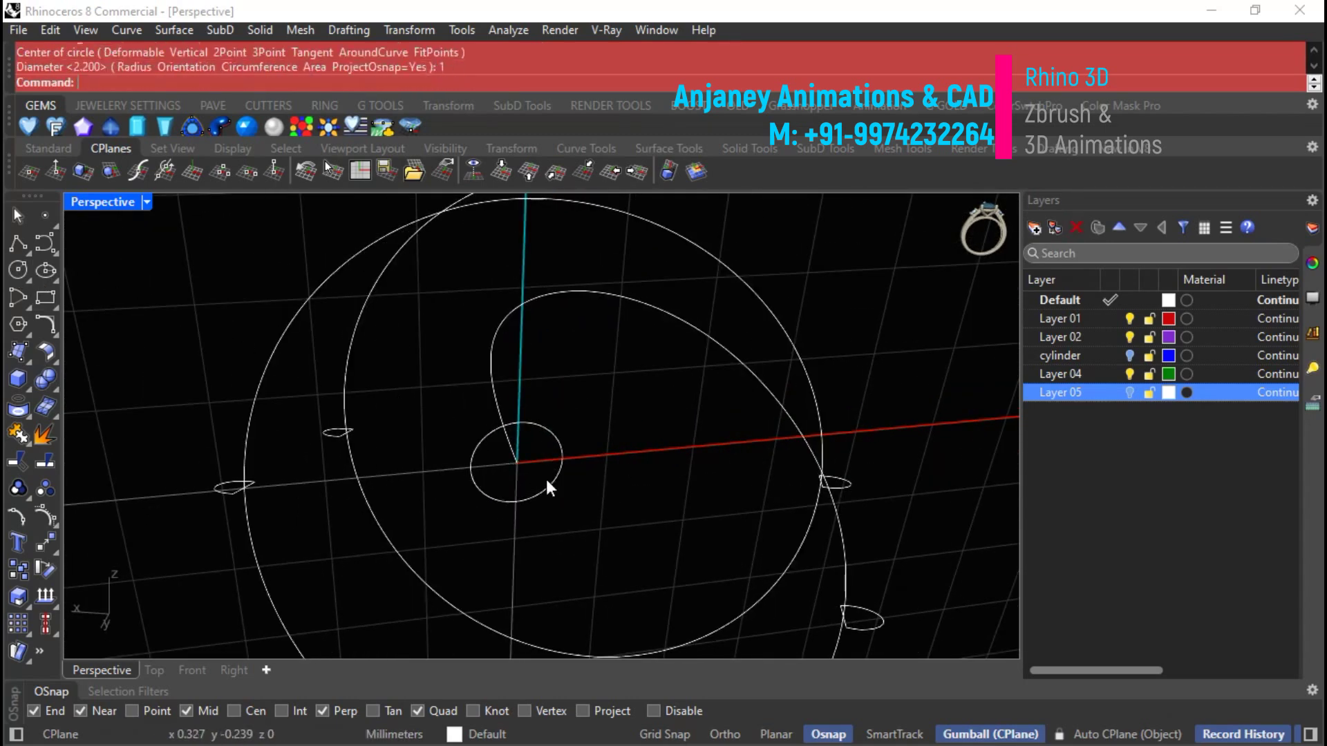
Draw a straight chord across the 1 mm circle below its centre, parallel to the construction plane's x-axis.
click(19, 246)
click(474, 481)
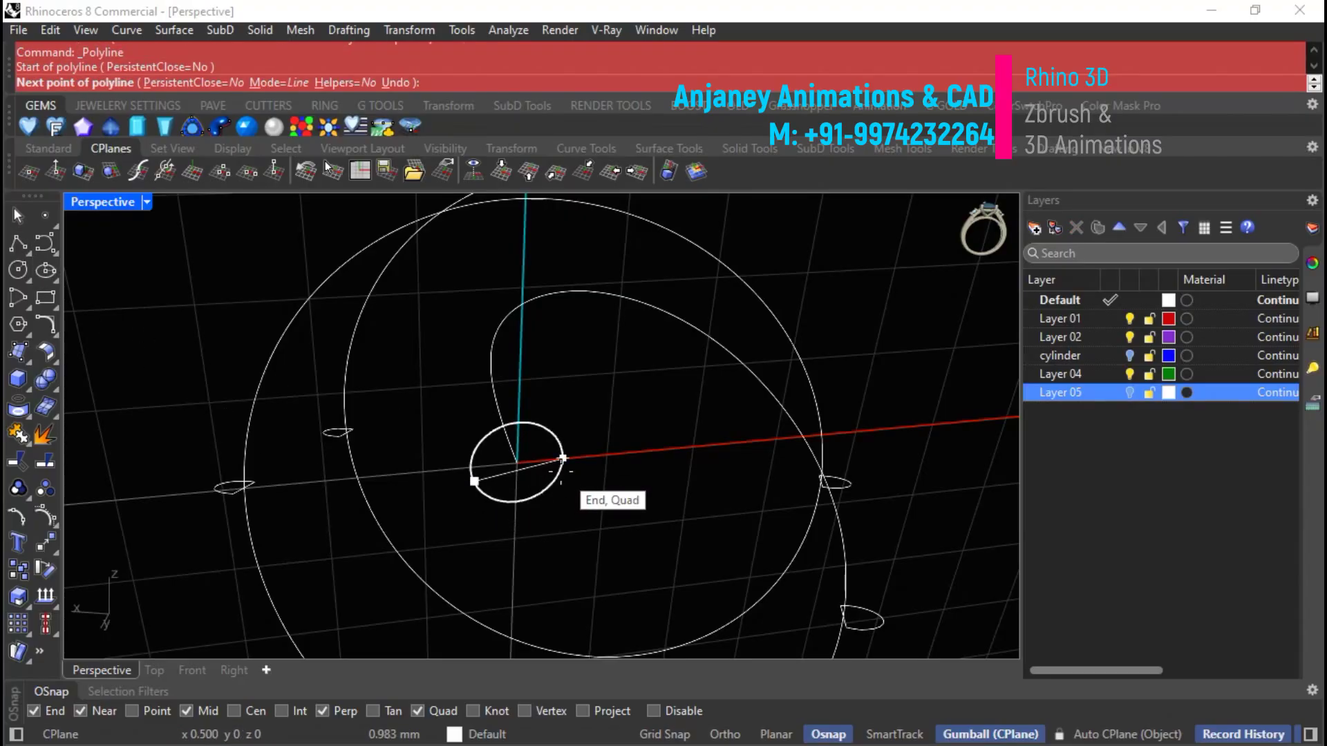
scroll(562, 458, up, 3)
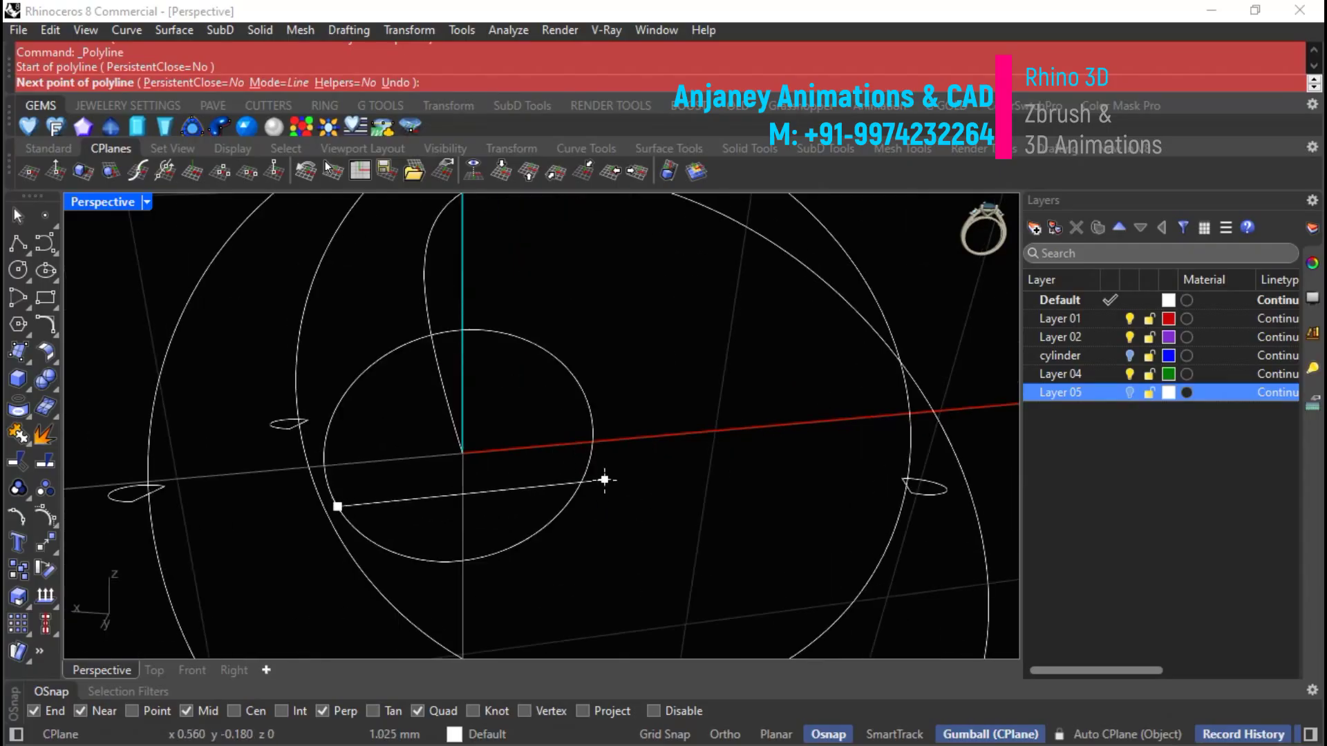
click(581, 483)
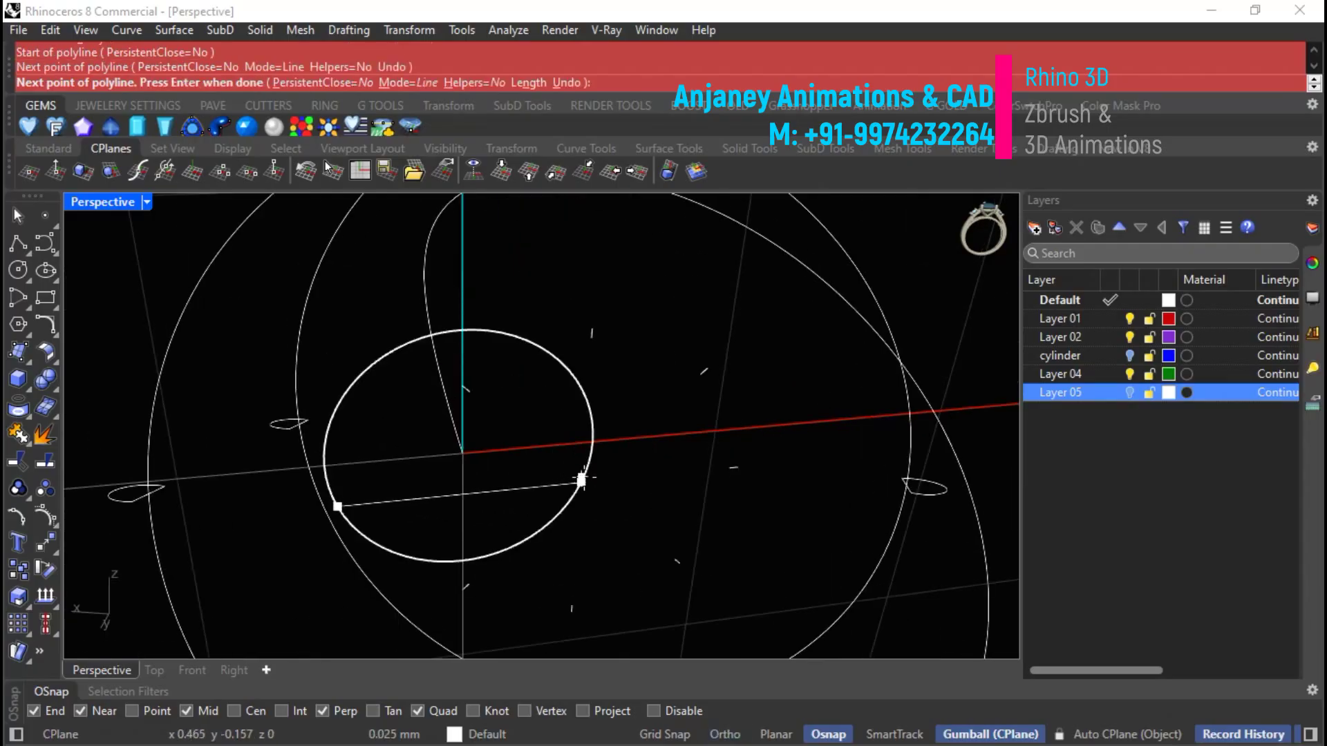
key(Return)
Trim away the part of the 1 mm circle below the chord and join the remaining curves into a closed profile.
drag(627, 495, 539, 475)
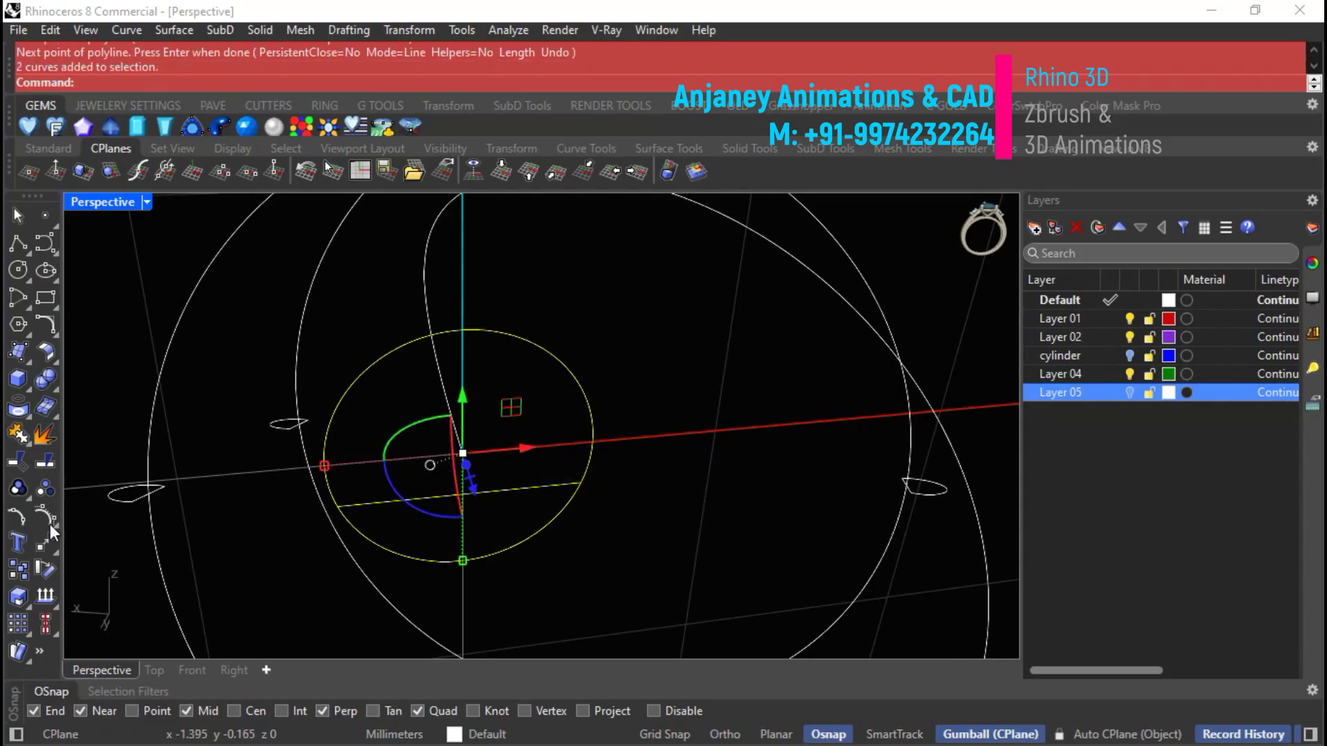
click(18, 454)
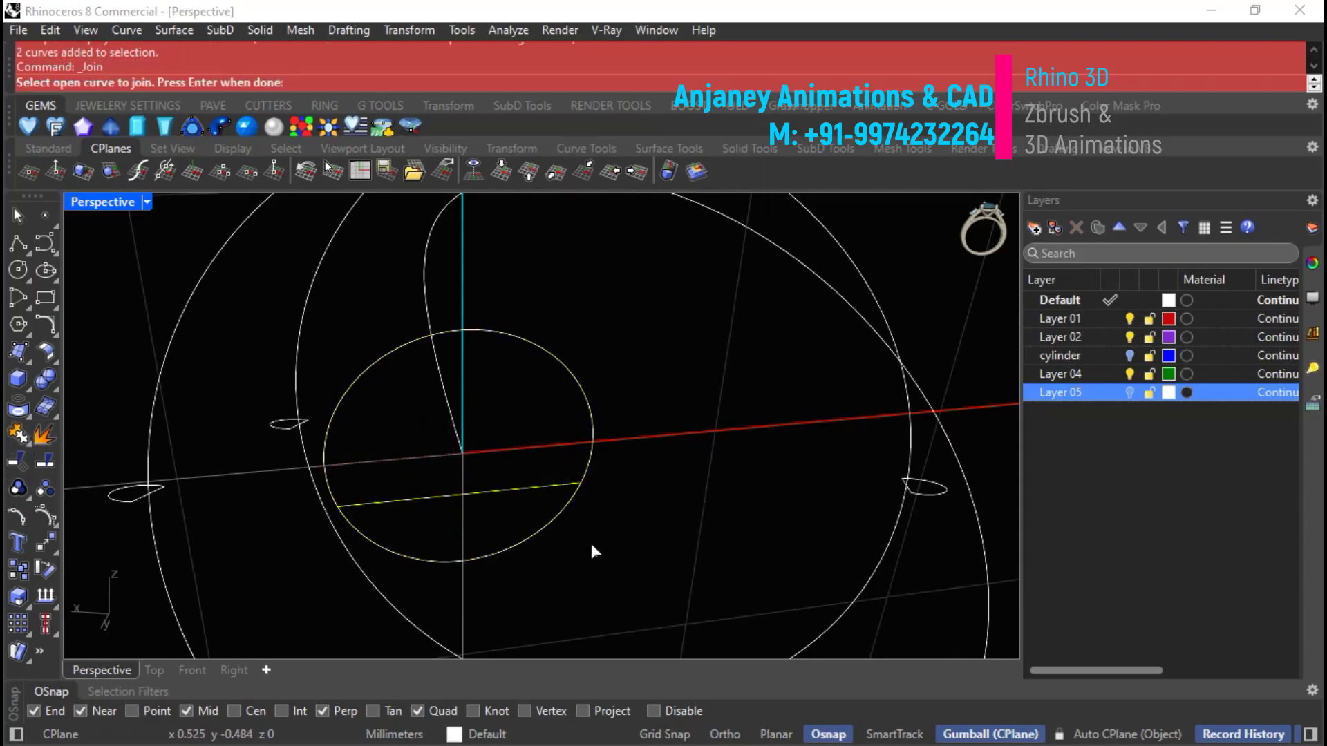
key(Return)
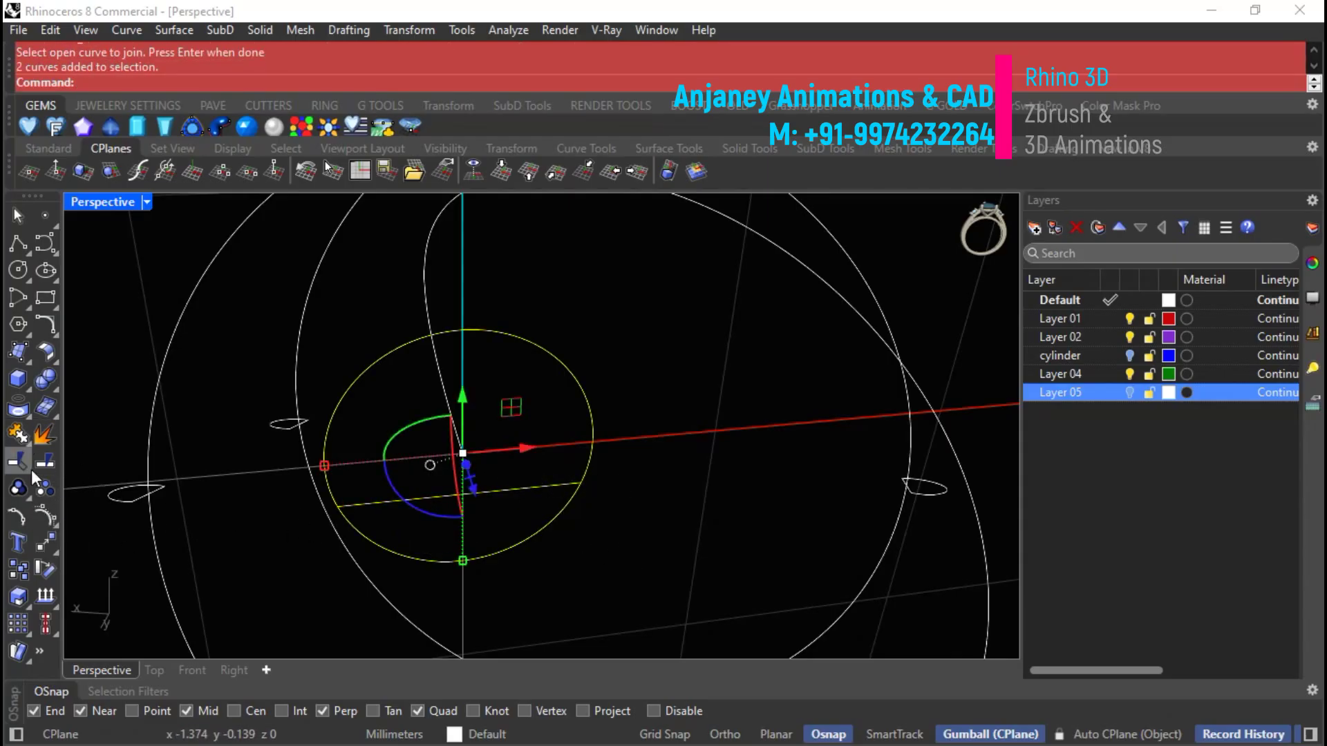
click(45, 462)
click(480, 546)
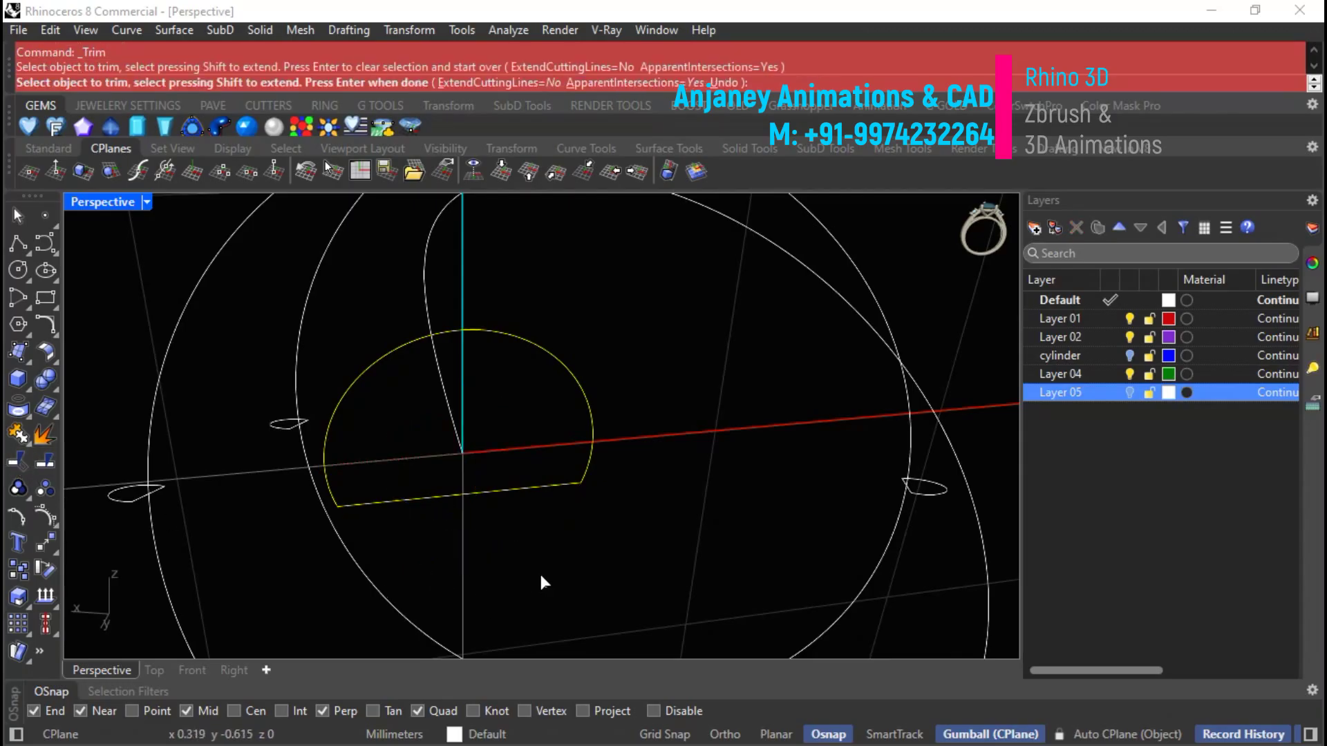
right_drag(541, 571, 528, 537)
key(Return)
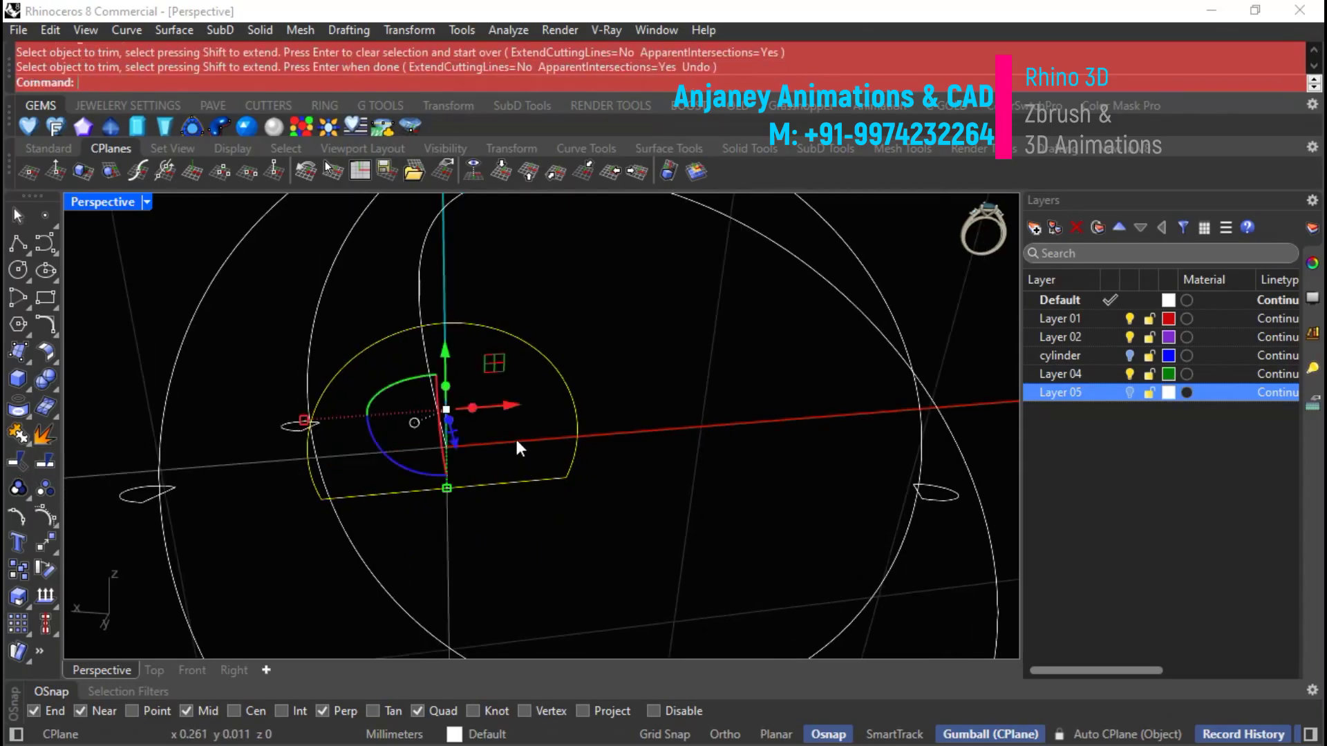
click(45, 434)
Move the 1 mm D-shaped profile from the midpoint of its flat edge onto the spiral curve's endpoint.
text(Move)
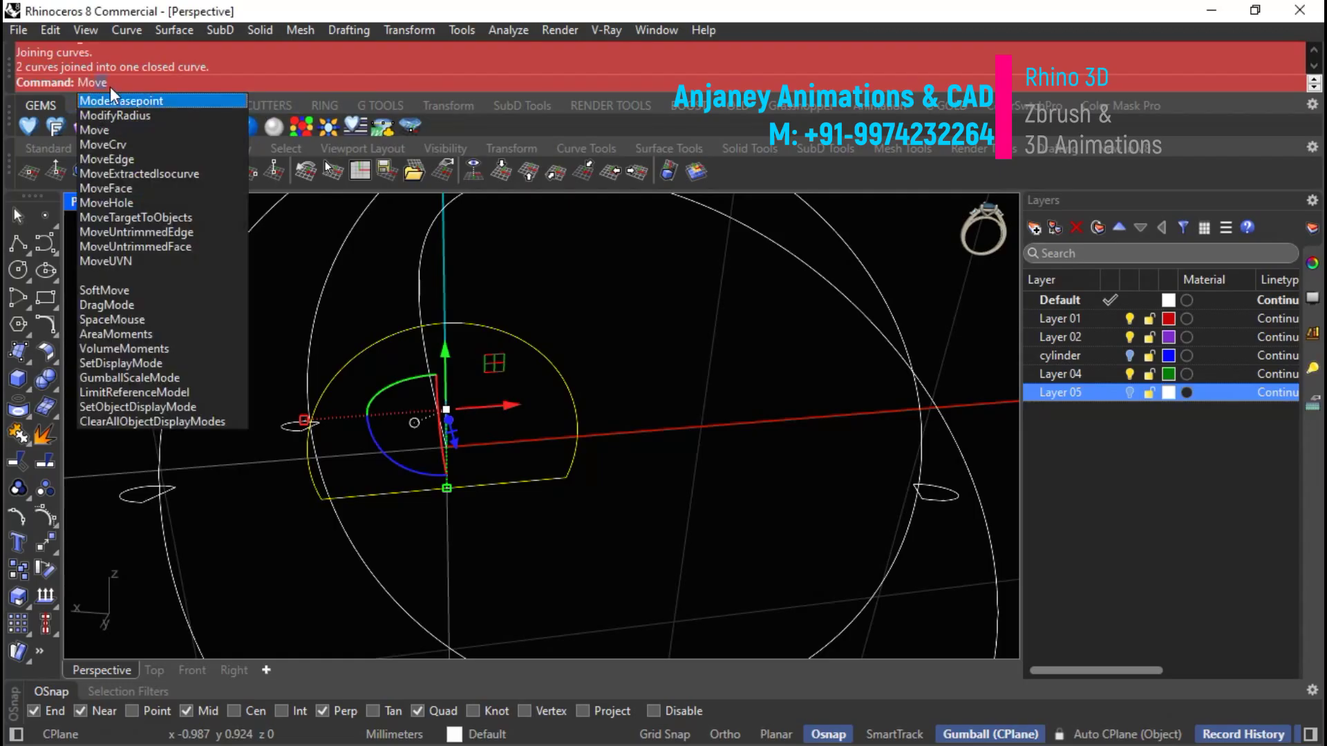
click(105, 130)
click(447, 488)
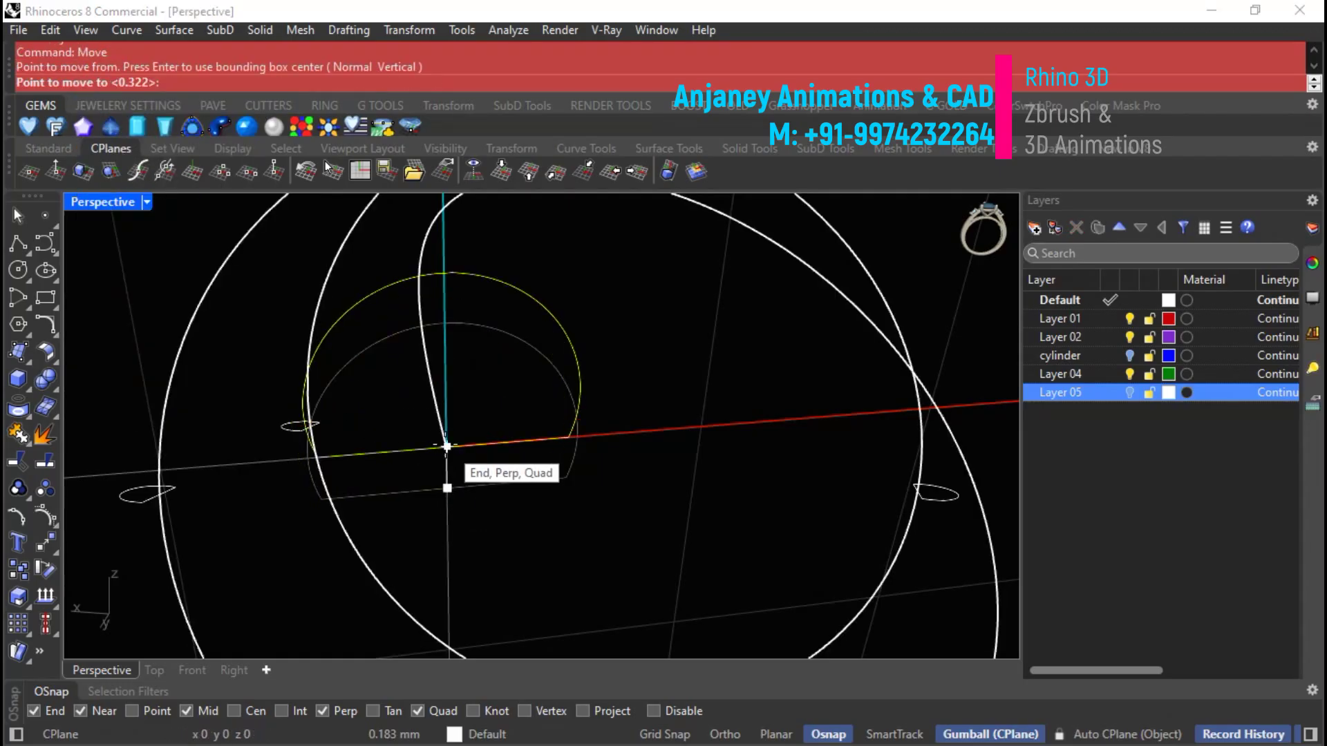
click(447, 447)
Scale down the small D-shaped profile at the curve's end and realign its flat edge's midpoint with the endpoint.
scroll(385, 459, down, 5)
scroll(474, 443, up, 4)
click(482, 499)
scroll(482, 515, up, 2)
click(473, 524)
text(.5)
key(Return)
click(409, 30)
click(425, 48)
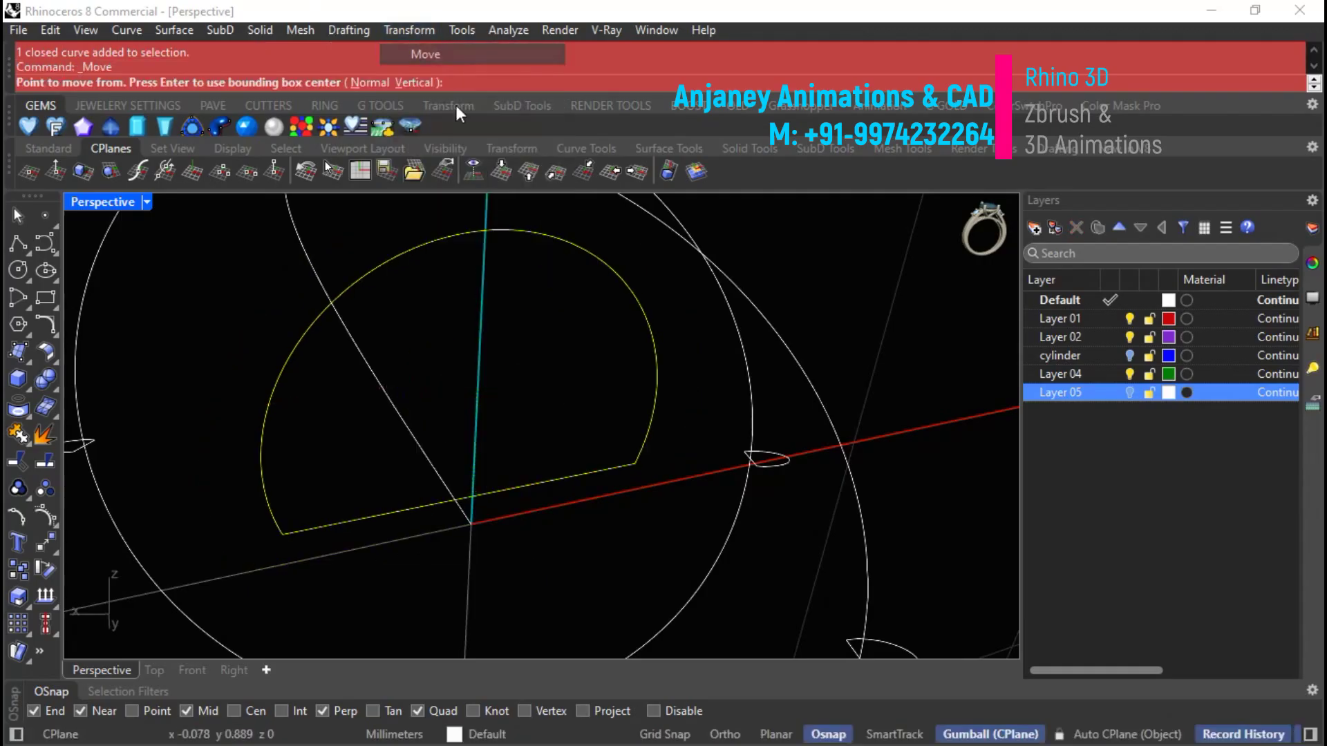
click(473, 497)
click(468, 504)
key(Escape)
Reset the construction plane to World Top.
scroll(445, 449, down, 5)
right_drag(719, 472, 616, 422)
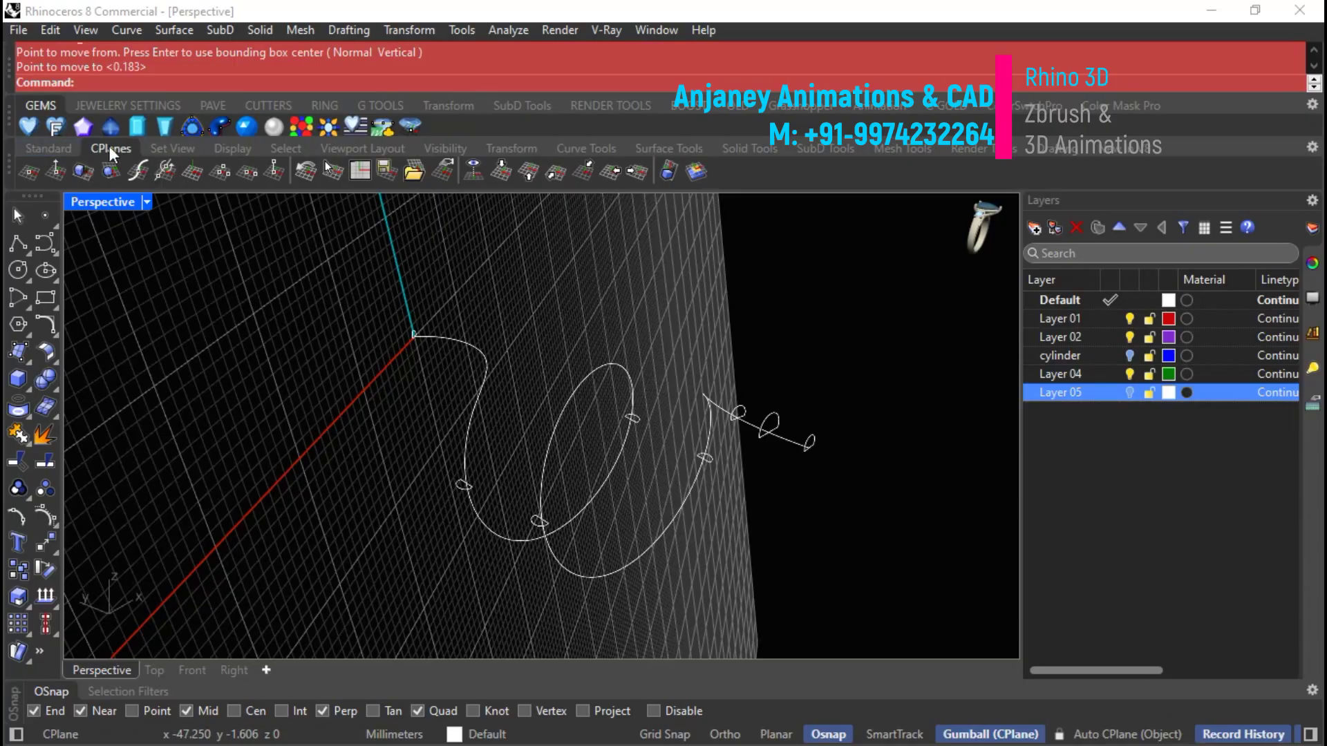
click(500, 172)
right_drag(562, 342, 661, 401)
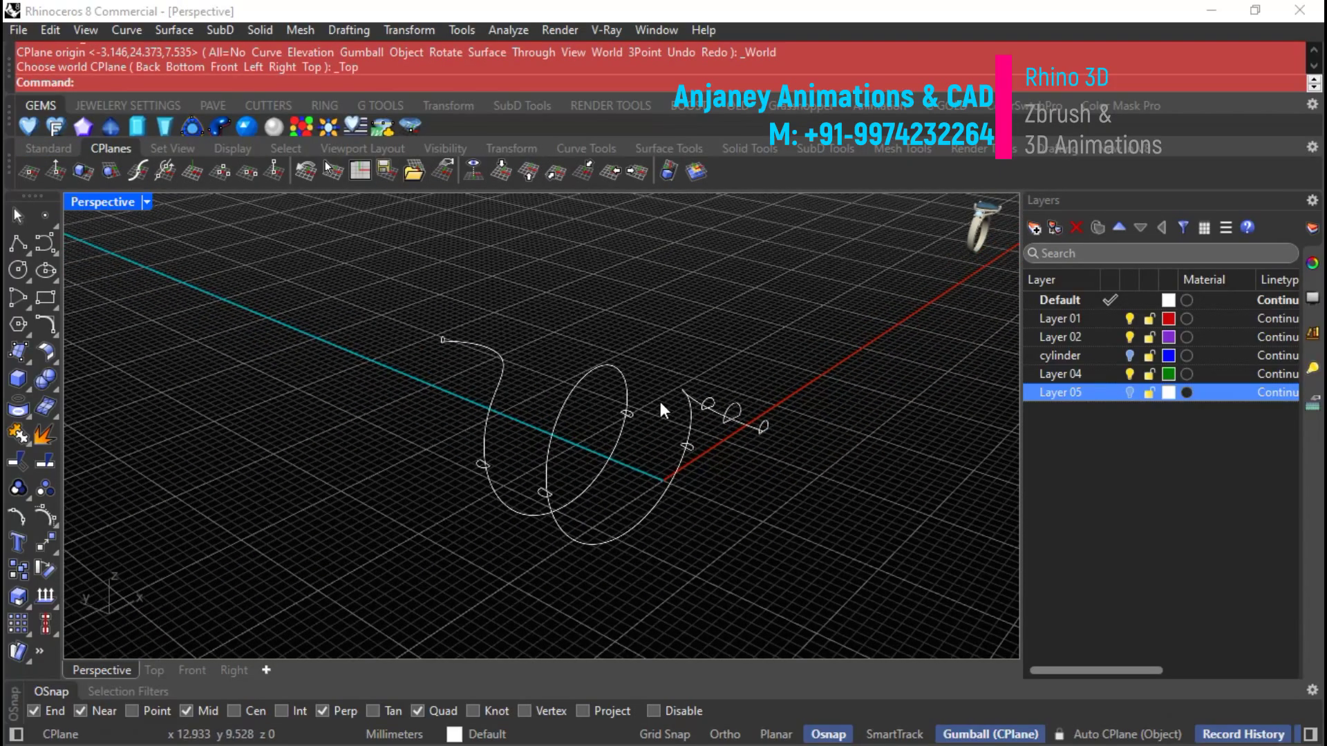
key(Return)
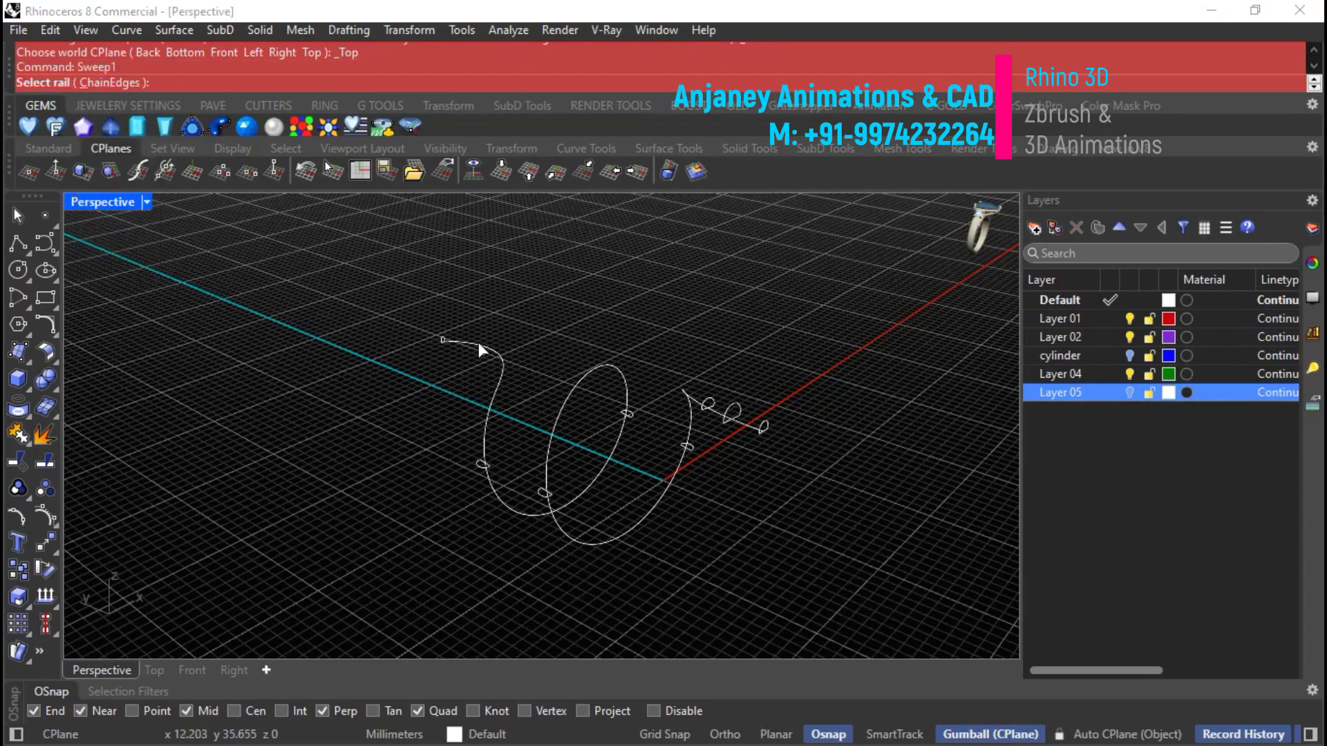
click(588, 375)
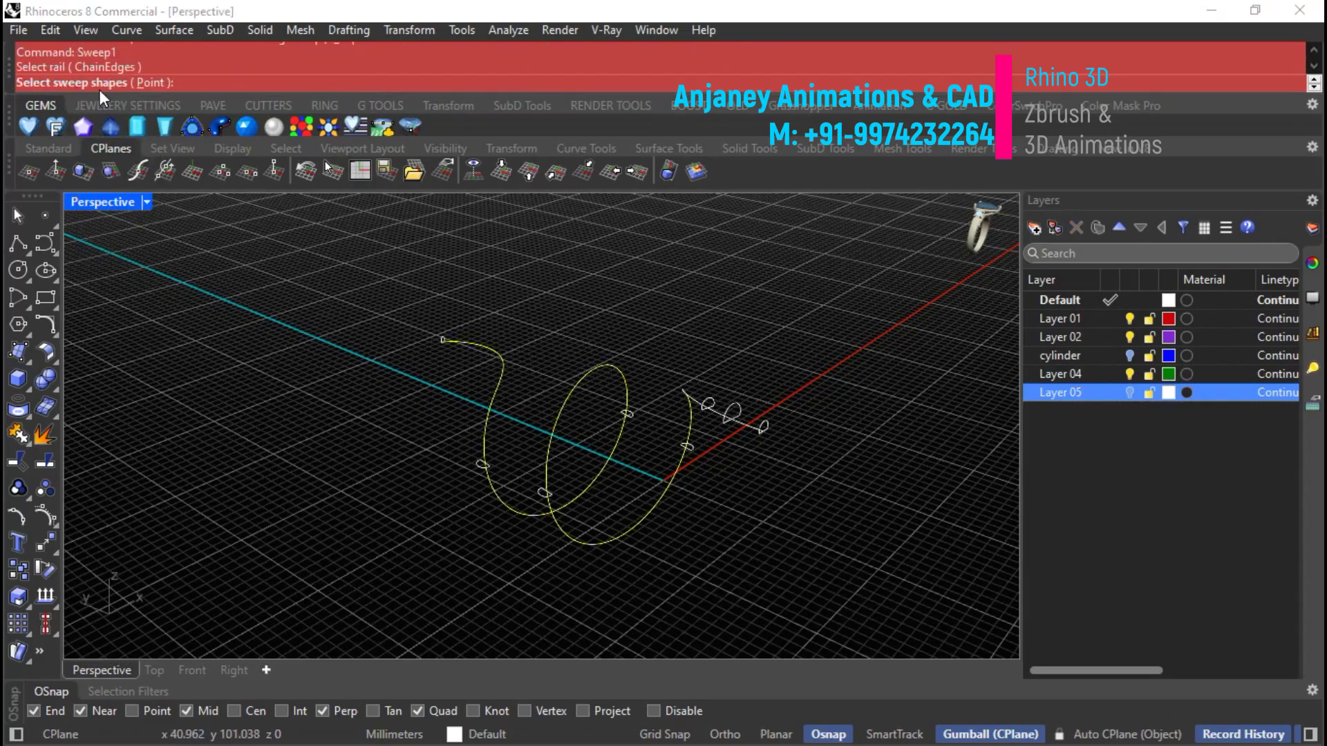
drag(383, 298, 906, 584)
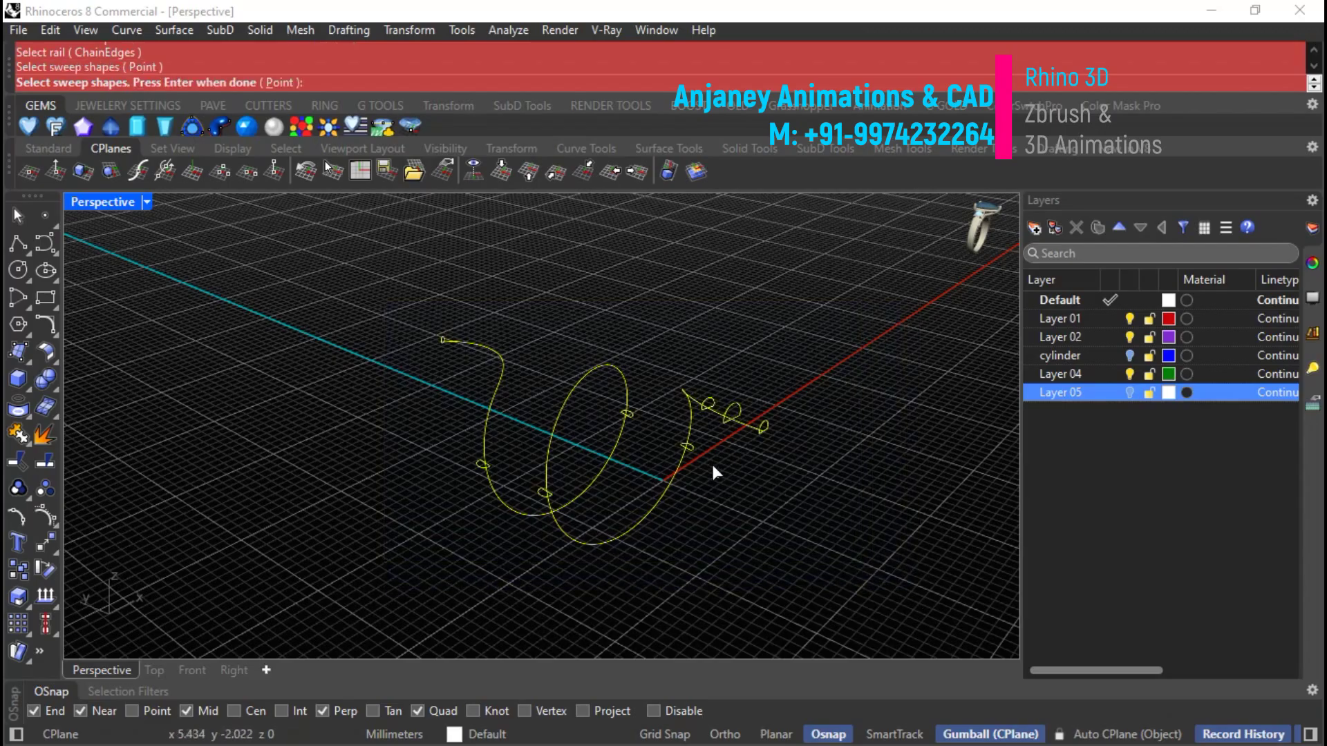
scroll(537, 409, up, 2)
key(Return)
click(498, 380)
key(Escape)
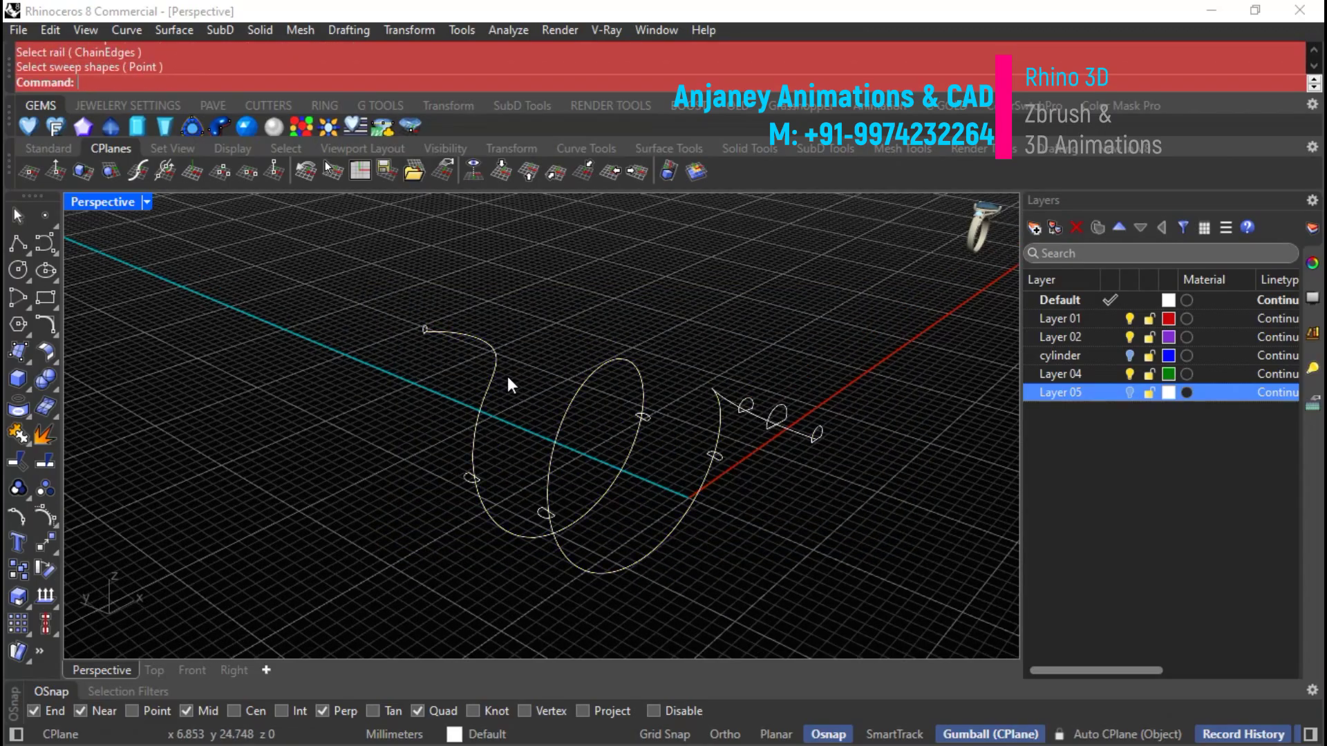
Try a Sweep1 along the spiral curve using the small end profile and the D-shaped profiles placed along the spiral.
key(Return)
click(622, 365)
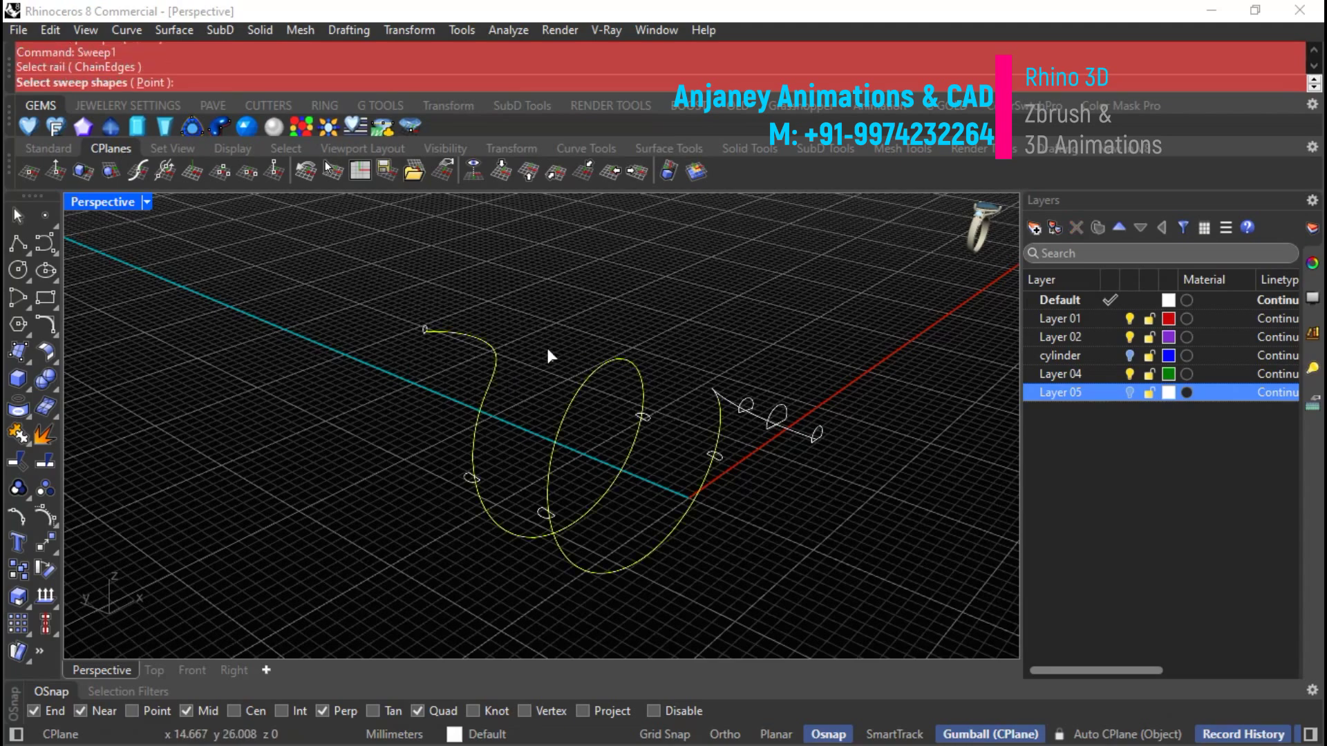
click(422, 328)
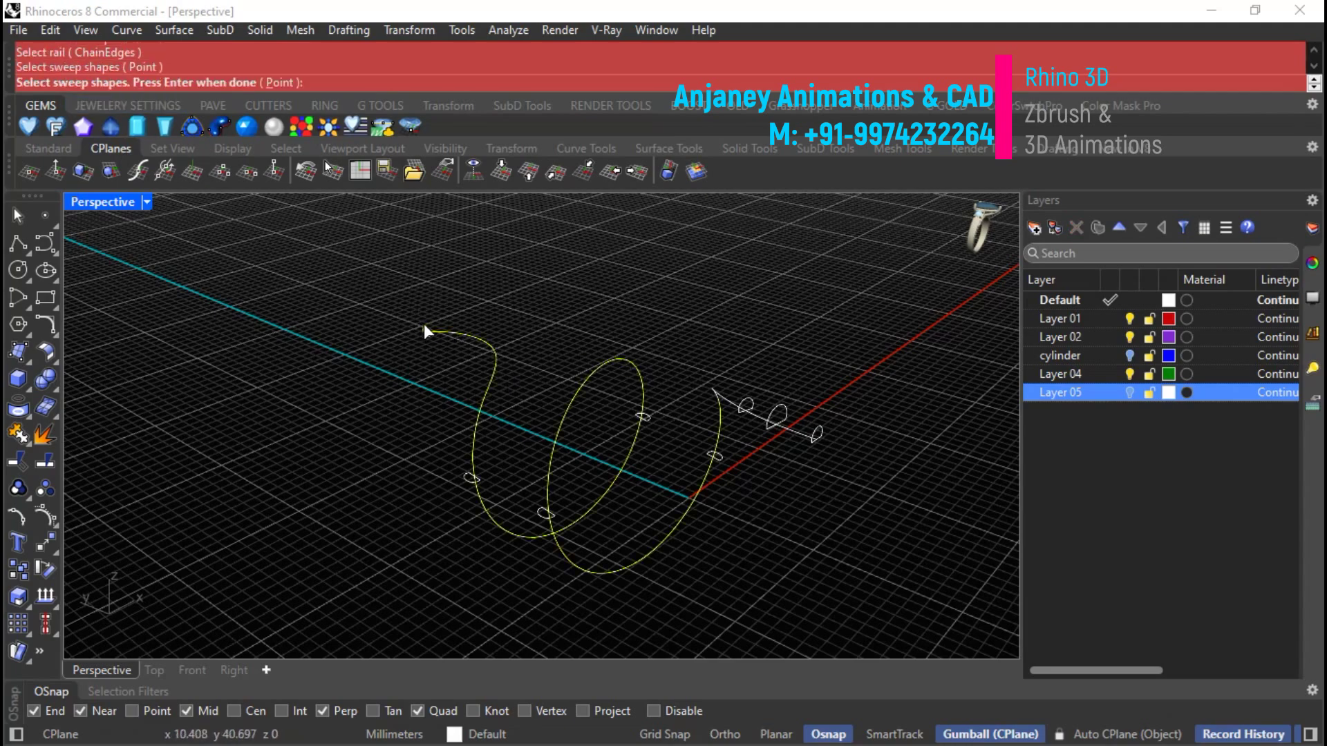
scroll(456, 428, up, 3)
click(492, 509)
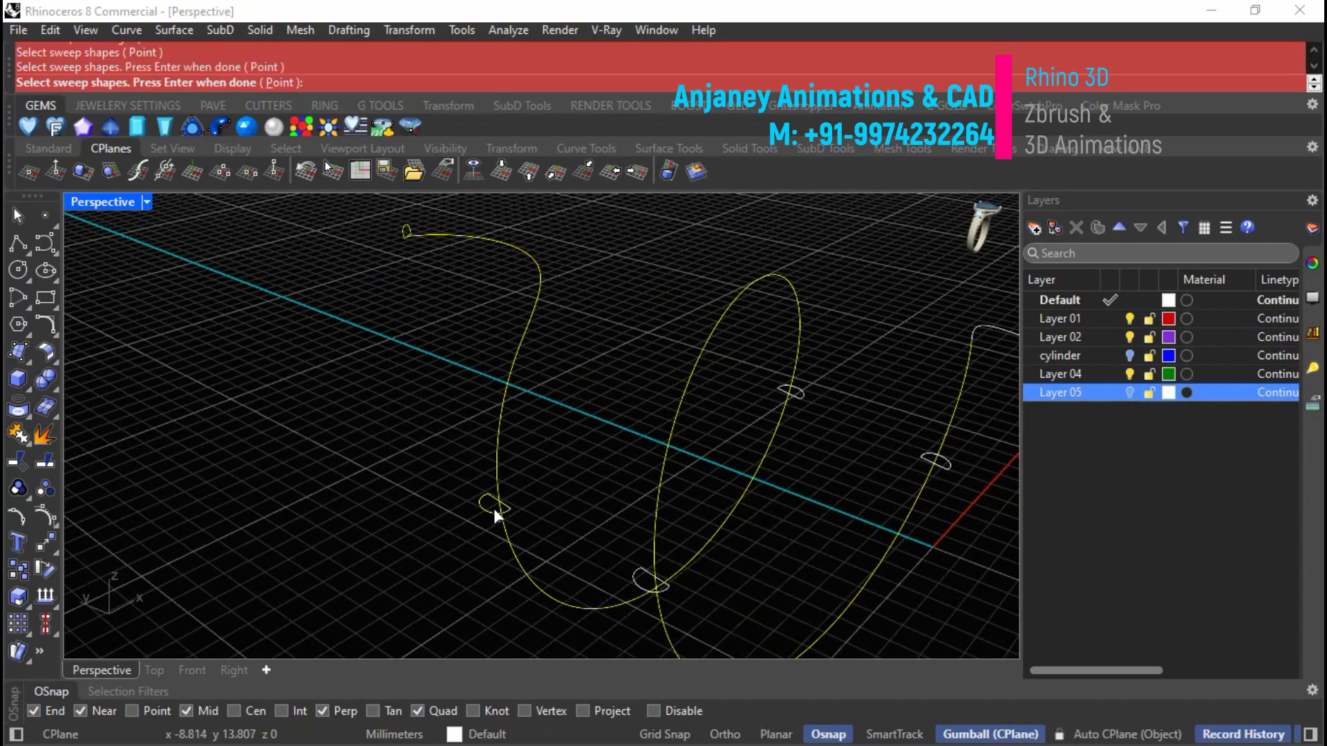
scroll(657, 420, down, 3)
right_drag(657, 421, 726, 268)
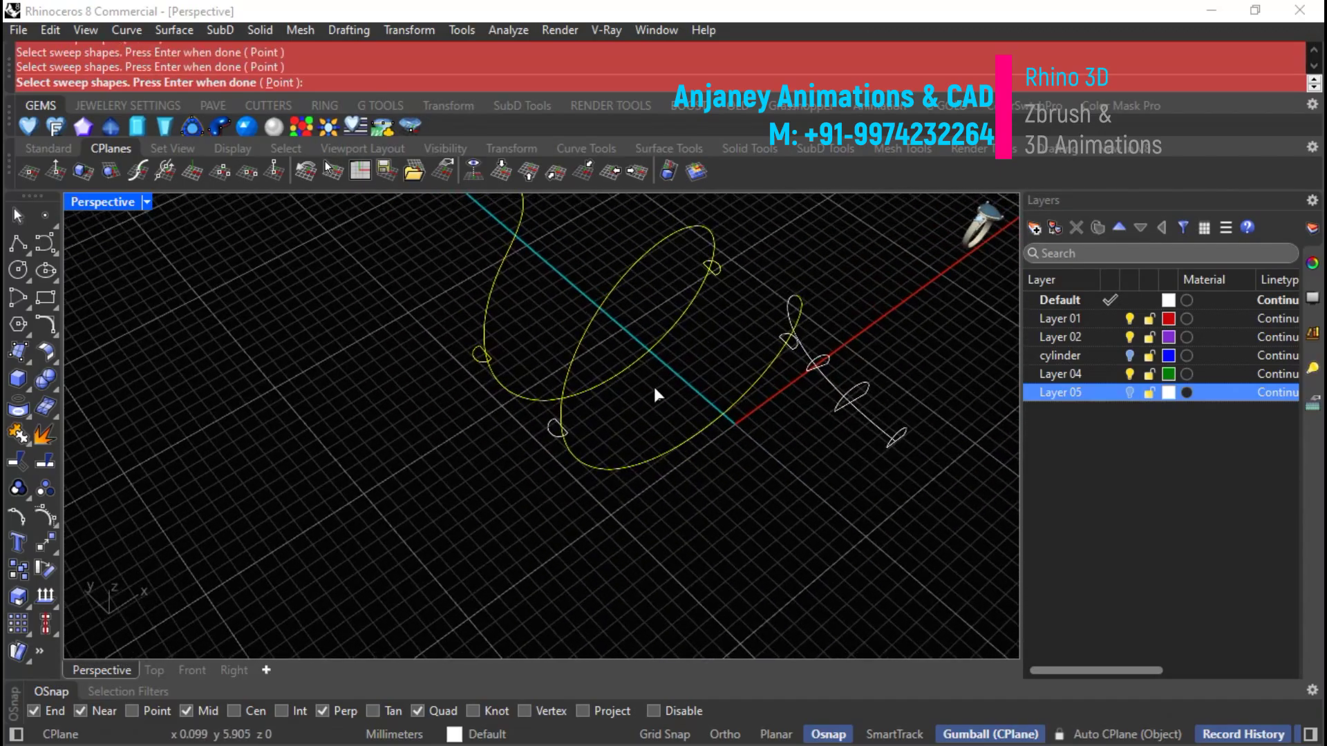
click(789, 350)
right_drag(837, 381, 920, 334)
scroll(727, 260, up, 8)
scroll(806, 293, down, 2)
right_drag(806, 296, 814, 345)
key(Return)
key(Return)
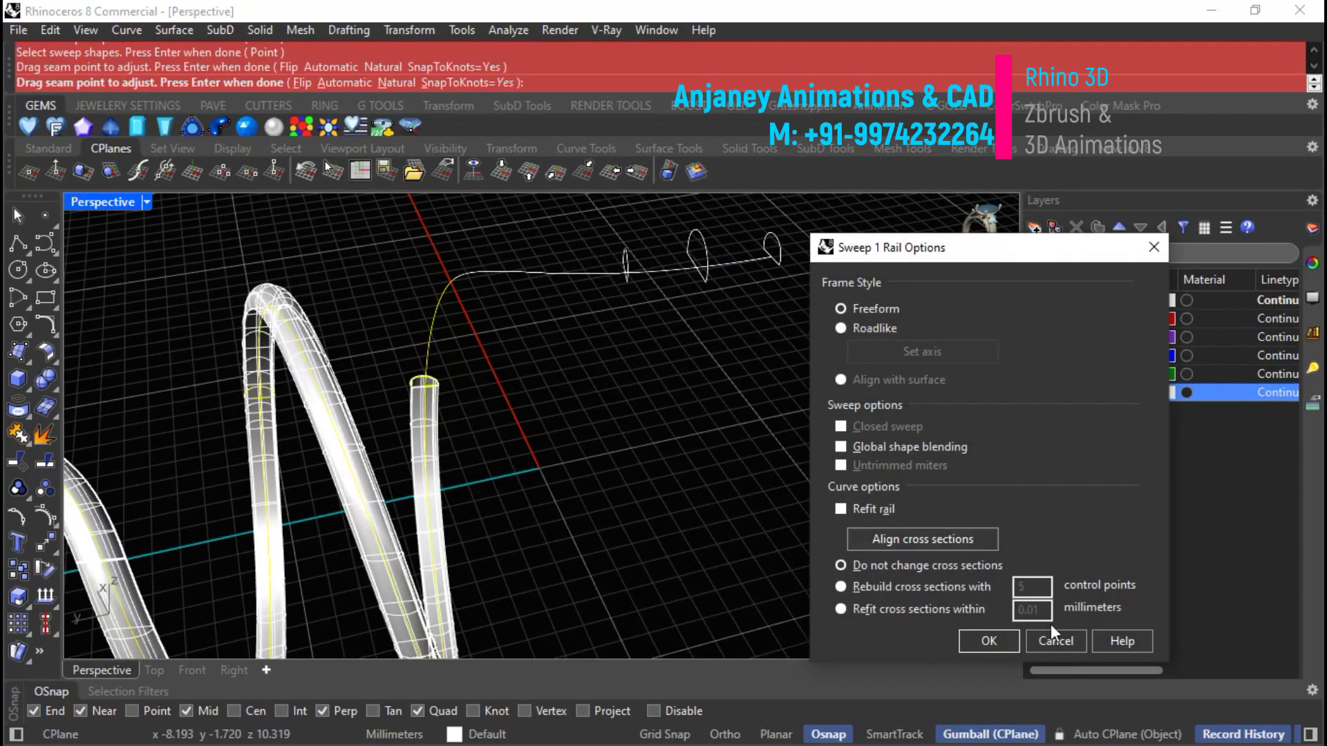
click(1058, 641)
Join the spiral curve and the blended end curve carrying the three larger profiles into one continuous rail.
right_drag(719, 484, 433, 355)
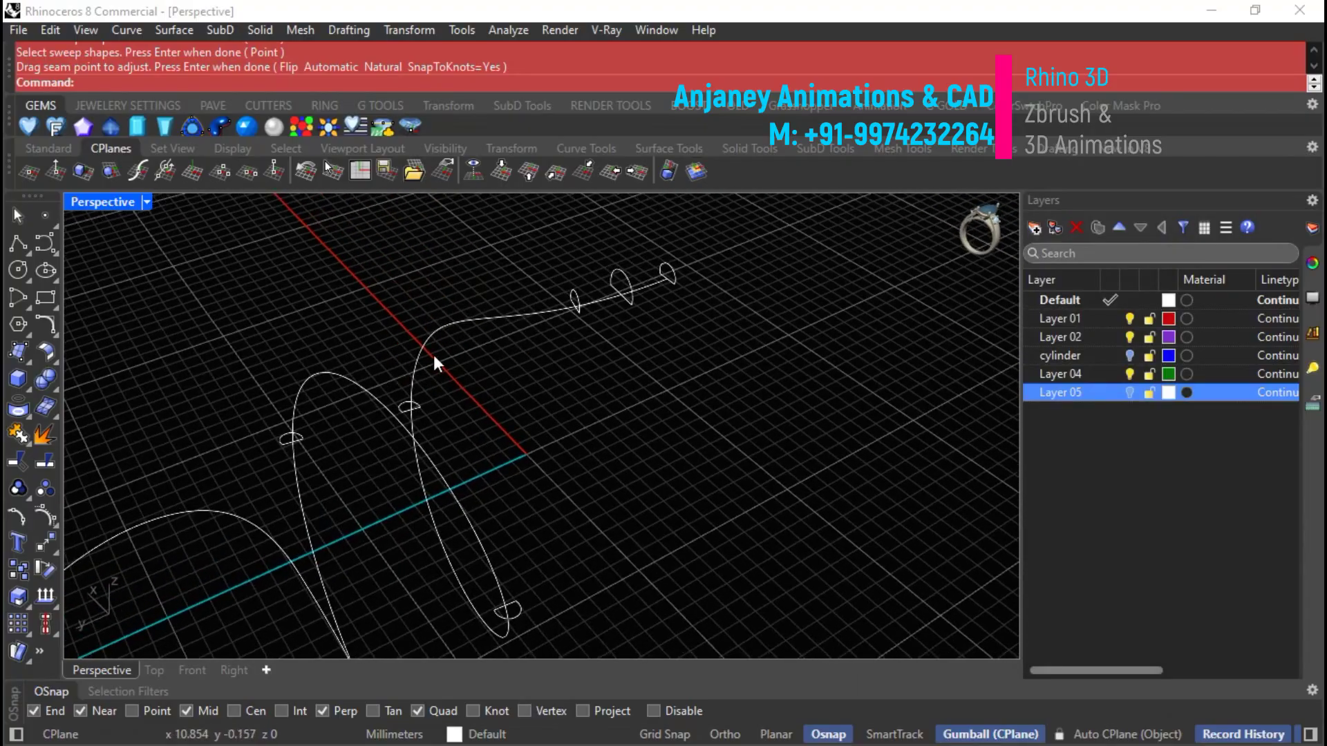
click(434, 355)
scroll(430, 325, up, 3)
click(495, 319)
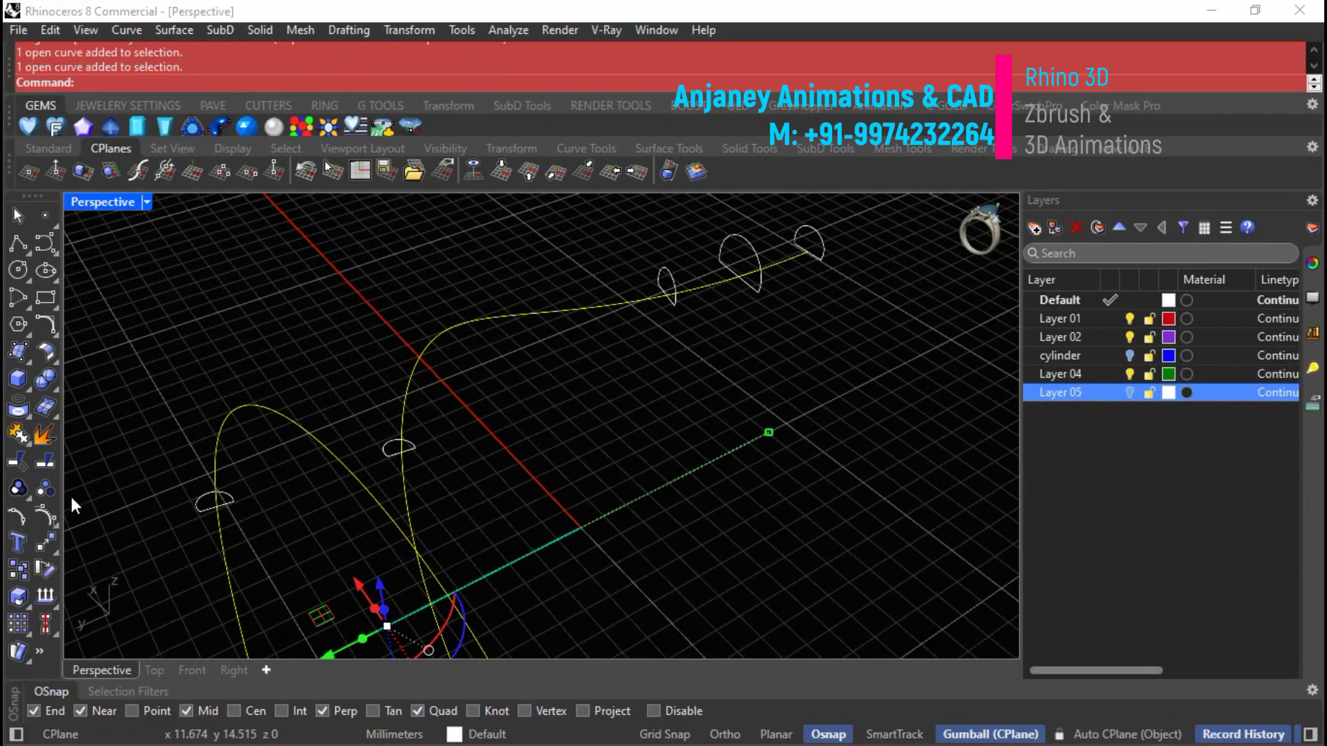
click(15, 435)
click(297, 331)
click(463, 320)
mouse_move(463, 320)
right_down()
mouse_move(544, 358)
mouse_move(397, 296)
mouse_move(635, 486)
right_up()
click(430, 363)
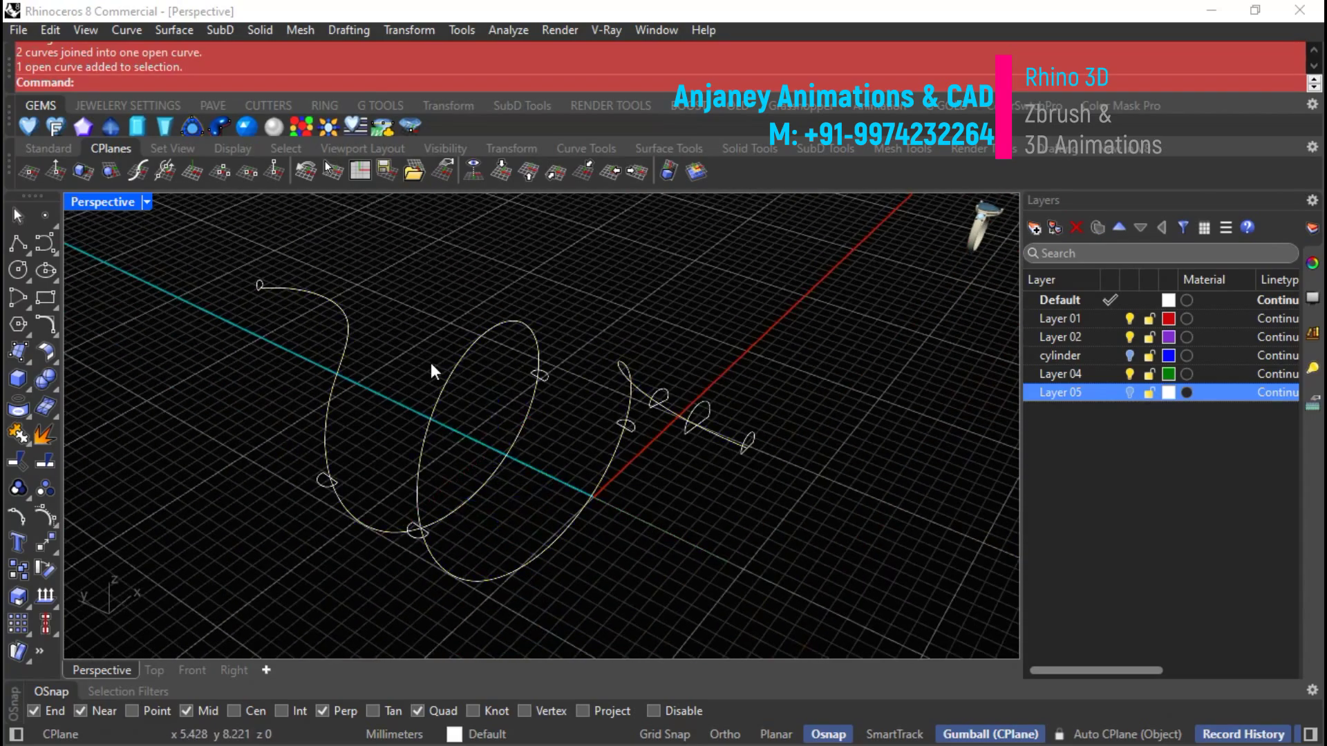
Try a Sweep1 along the joined rail with all the D-shaped profiles and examine their seam points.
text(Sweep1)
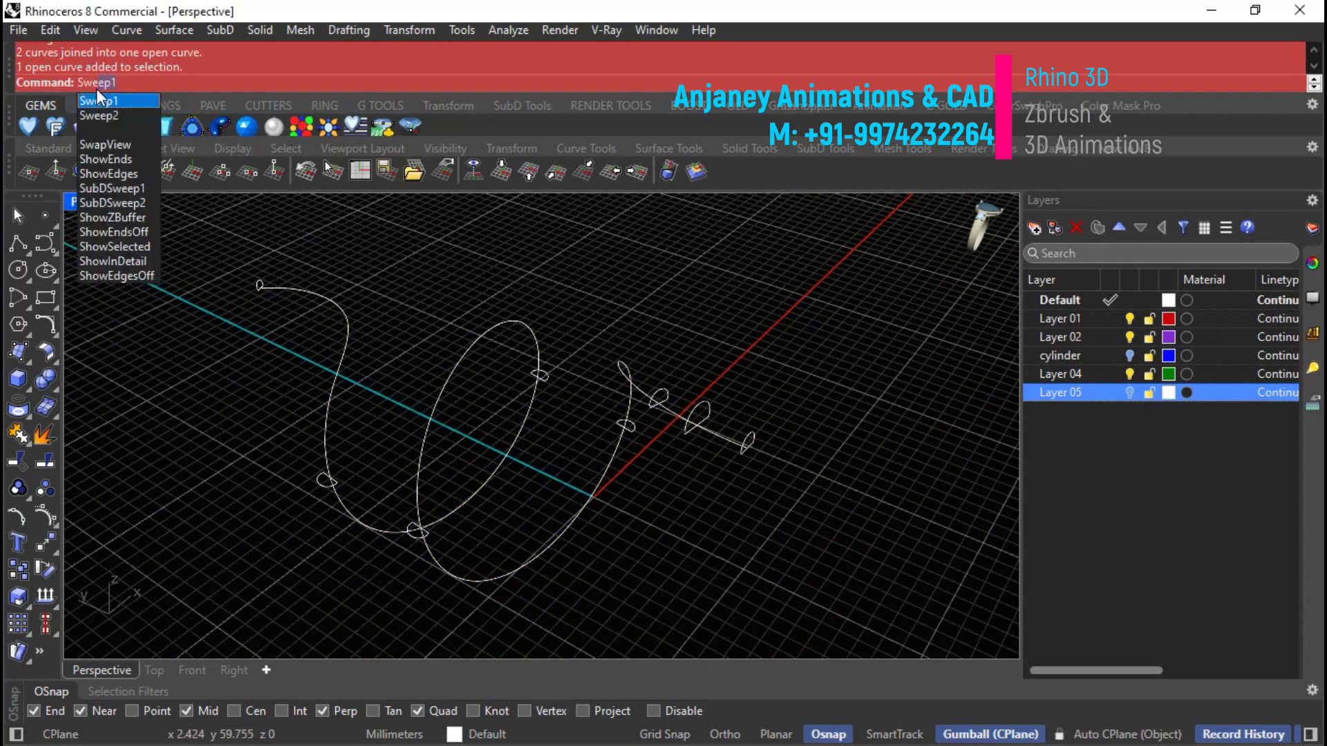
click(102, 102)
click(345, 320)
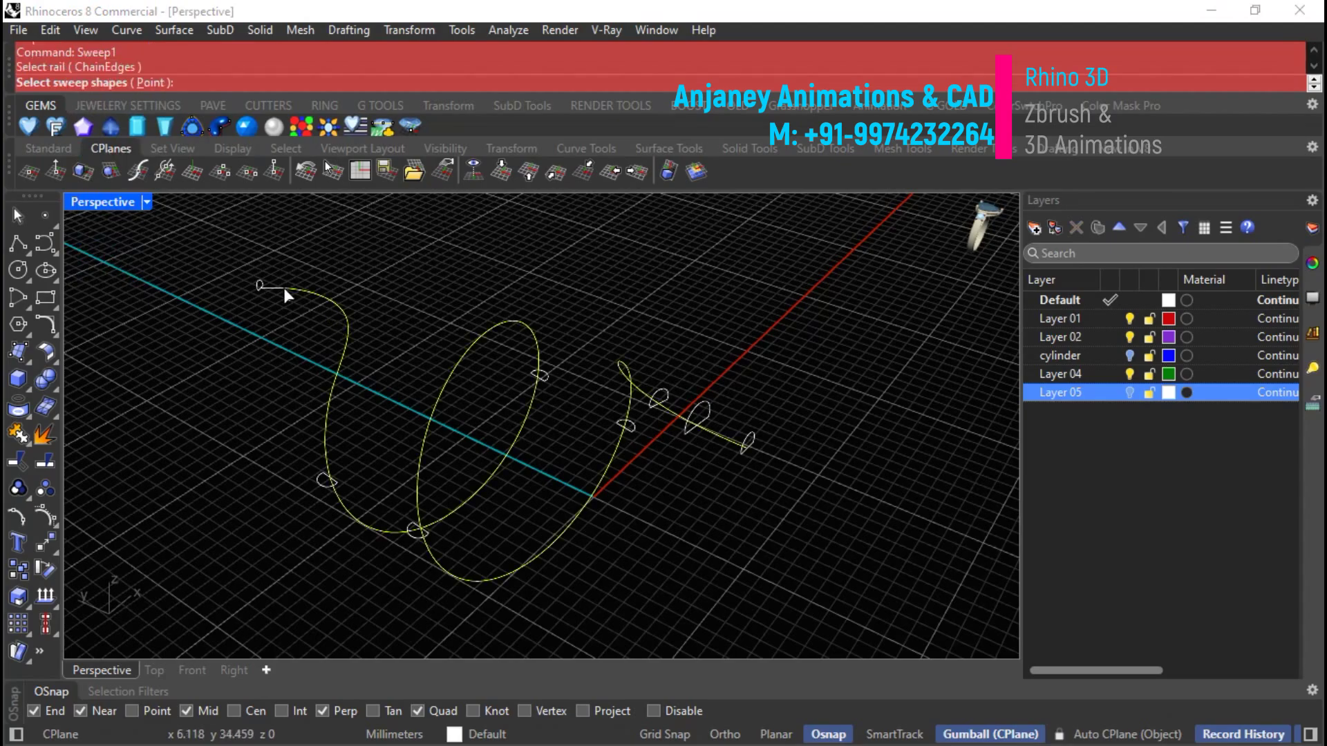
drag(151, 218, 937, 622)
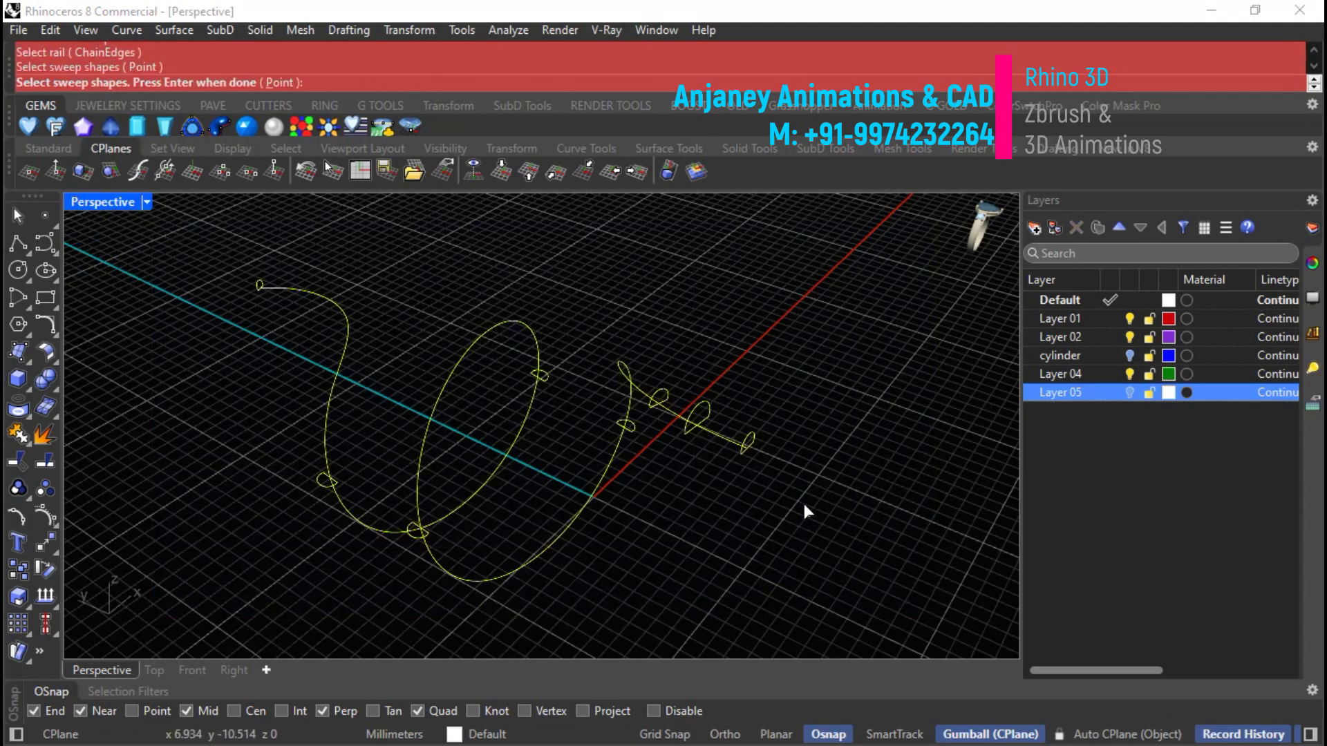
key(Return)
scroll(245, 283, up, 5)
scroll(245, 284, down, 2)
right_drag(539, 442, 832, 363)
scroll(832, 363, down, 4)
scroll(403, 467, up, 13)
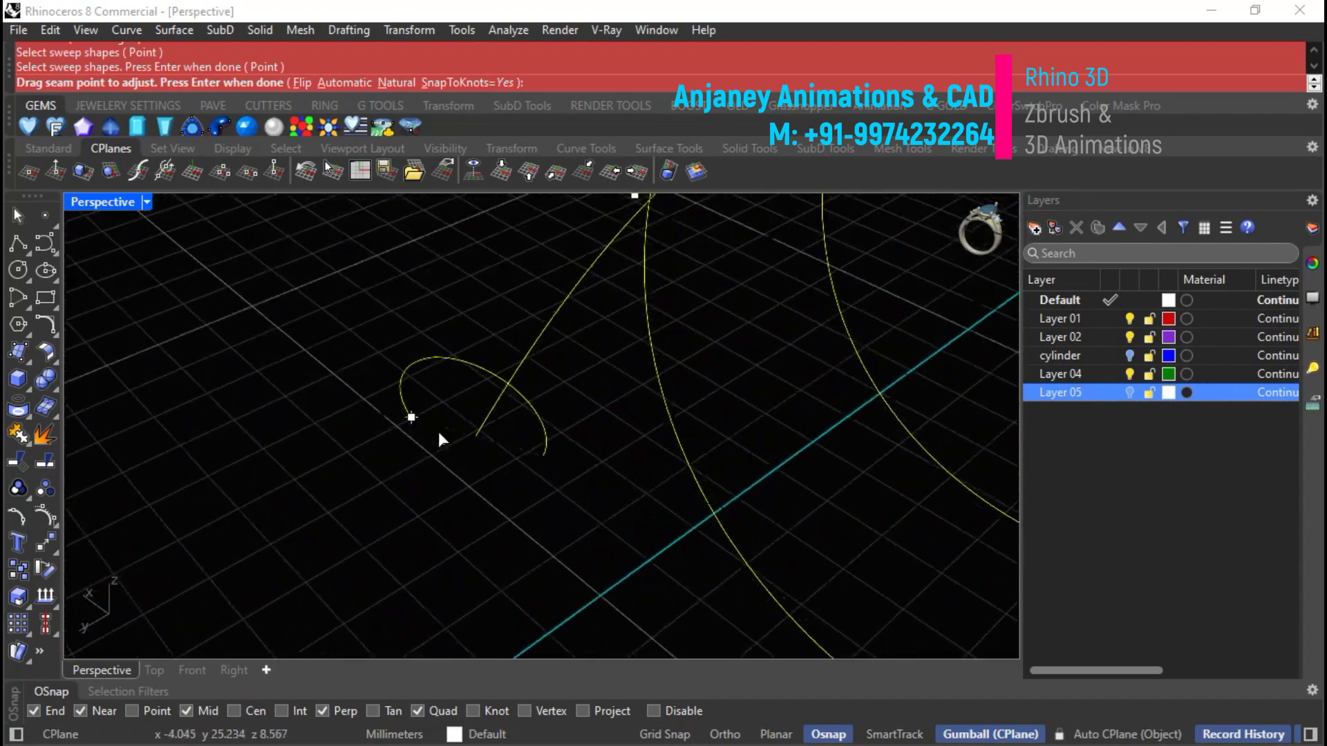
scroll(407, 394, up, 4)
scroll(405, 400, down, 17)
right_drag(397, 441, 452, 354)
right_drag(461, 405, 466, 452)
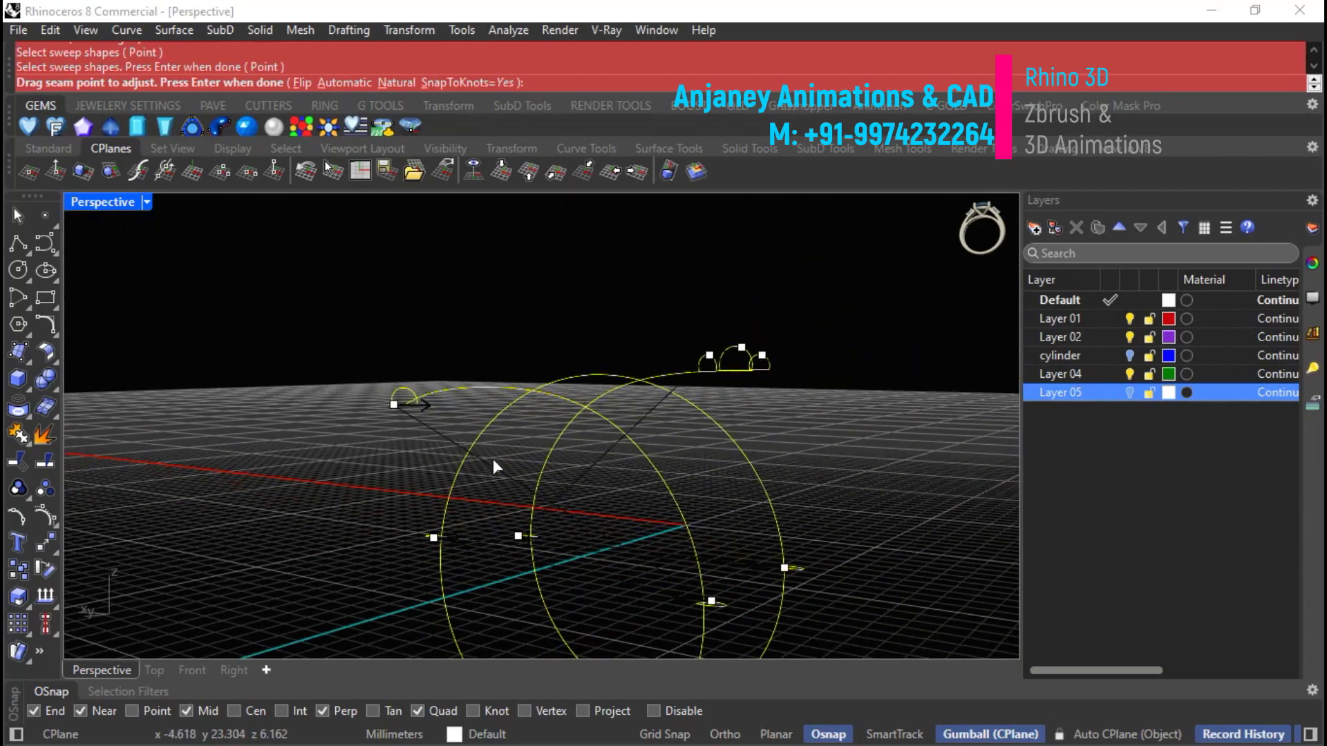
right_drag(596, 482, 385, 600)
right_drag(854, 622, 571, 453)
right_drag(770, 557, 626, 717)
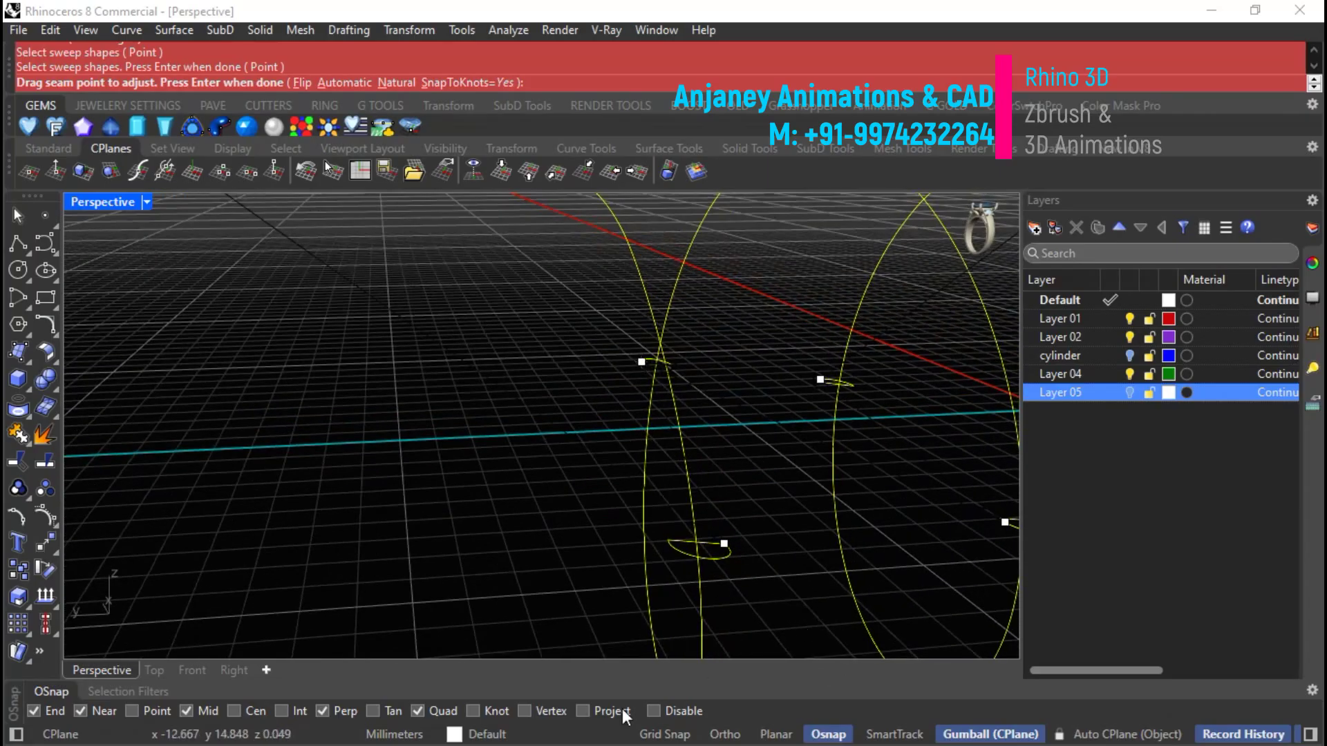
Hide the grid lines in all viewports, inspect a lower profile's seam point and cancel the sweep.
right_click(660, 737)
mouse_move(752, 688)
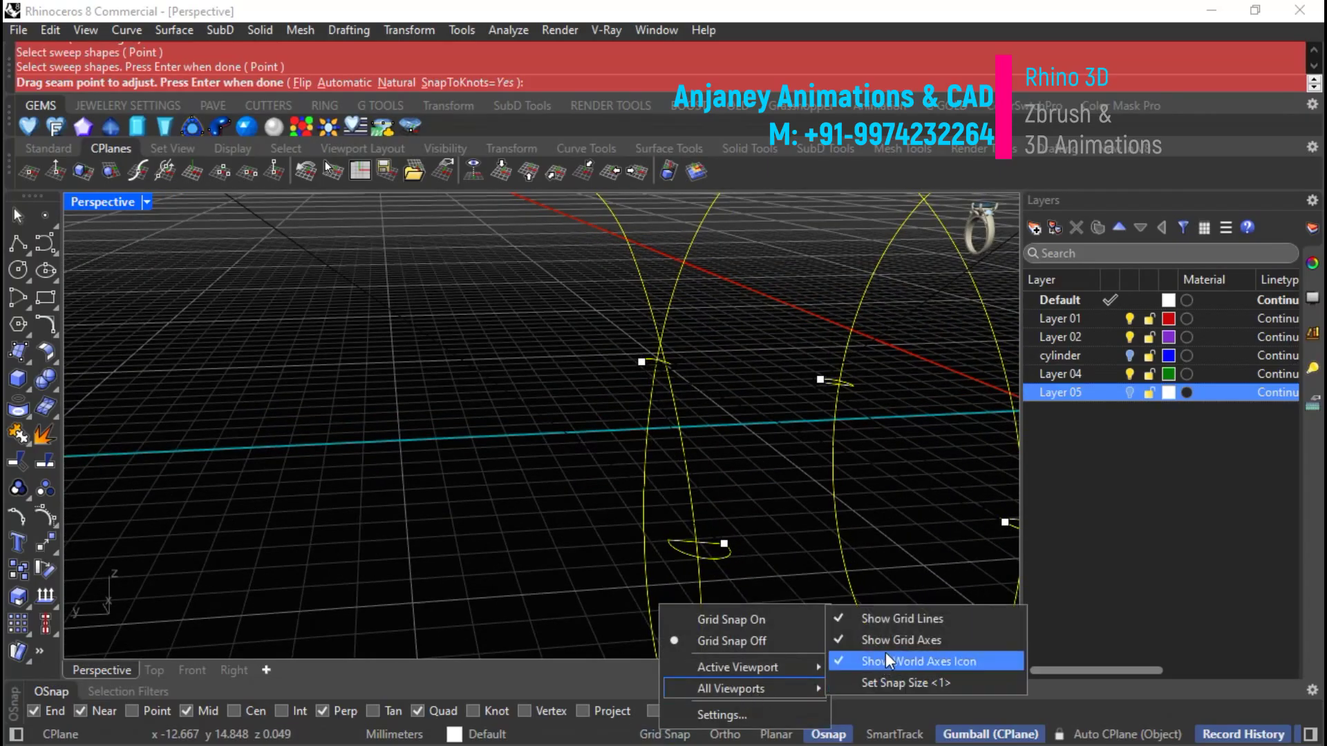
click(914, 622)
right_drag(869, 607, 723, 616)
scroll(714, 430, up, 5)
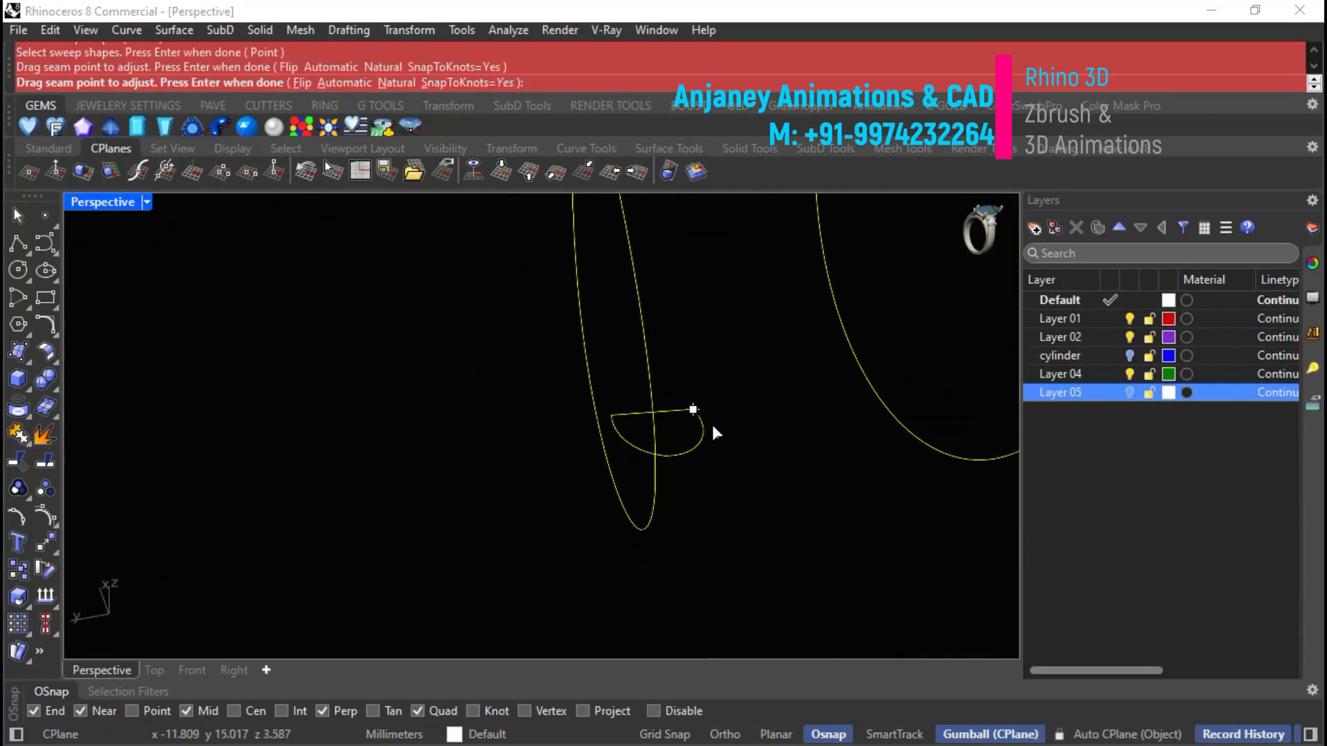
right_drag(696, 407, 648, 537)
key(Escape)
Show the grid lines in the active Perspective viewport again.
right_click(680, 733)
mouse_move(759, 669)
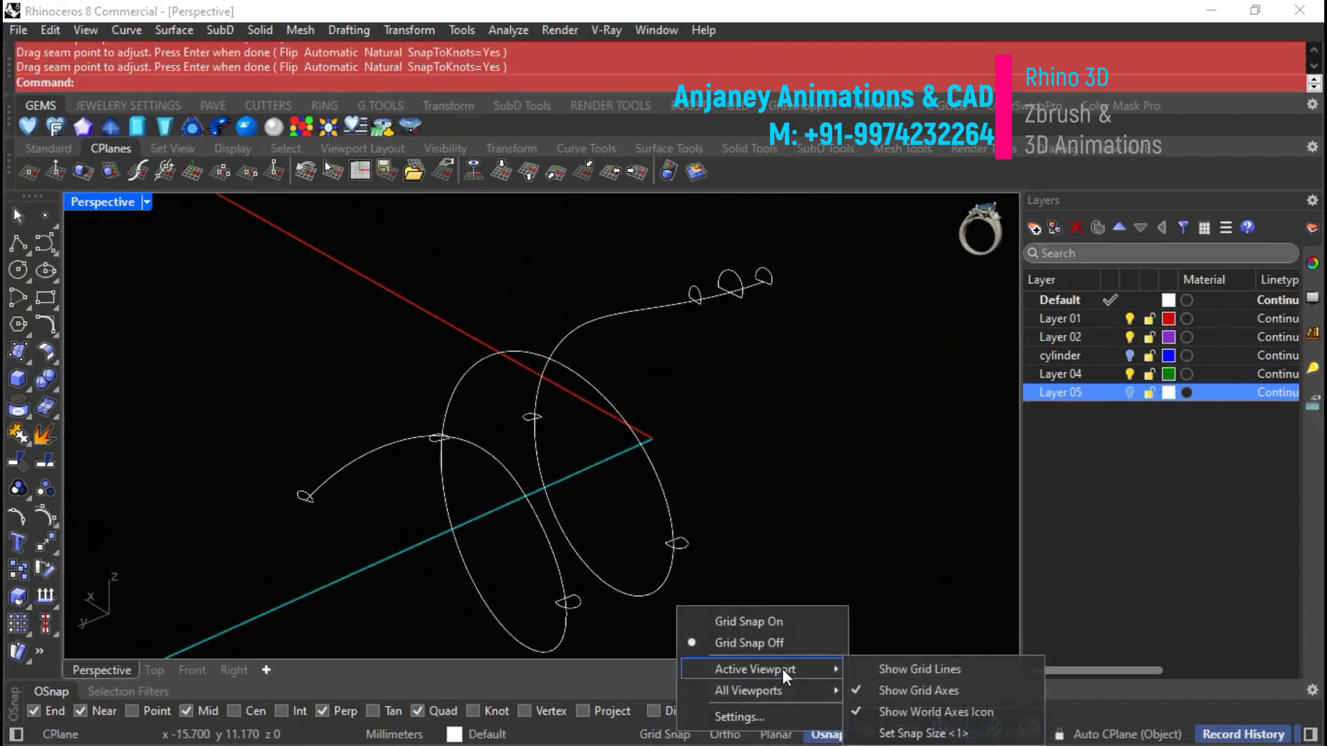
click(902, 670)
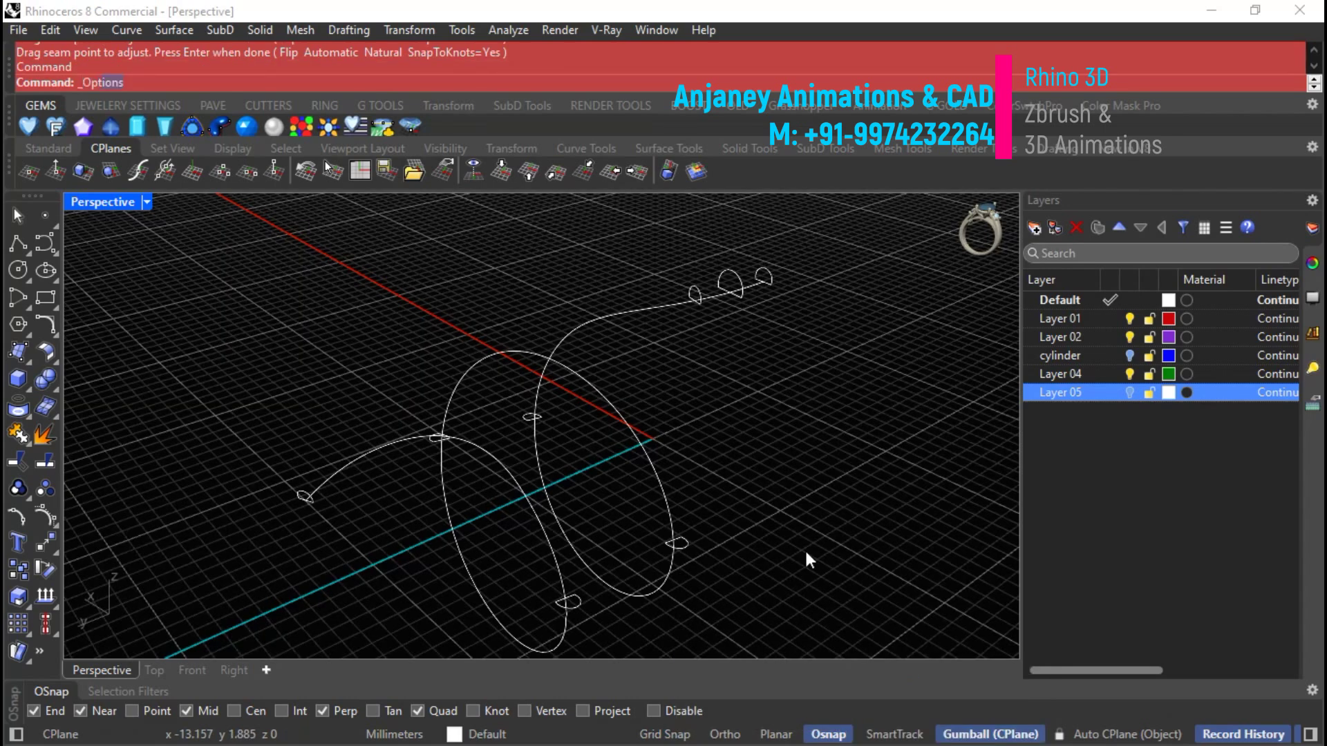
Set the viewport background colour to Light Gray in the Rhino options.
key(Return)
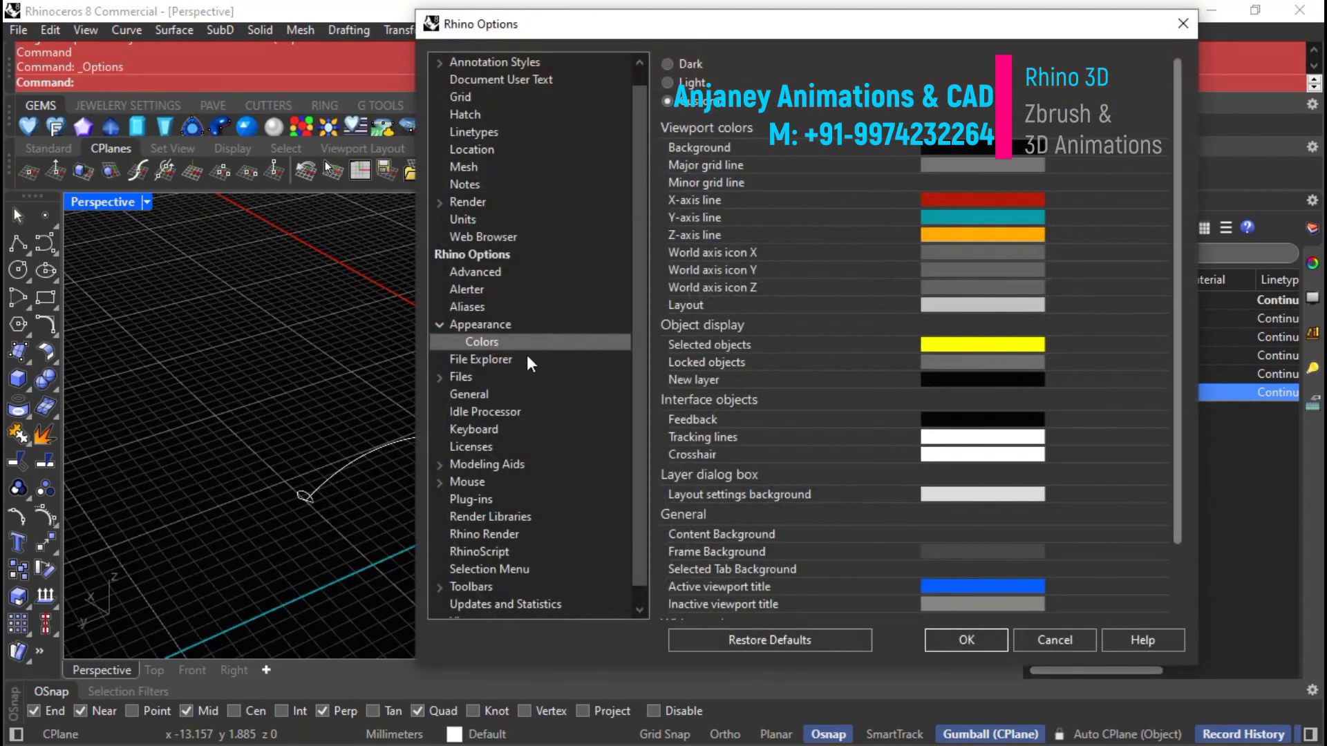
click(999, 149)
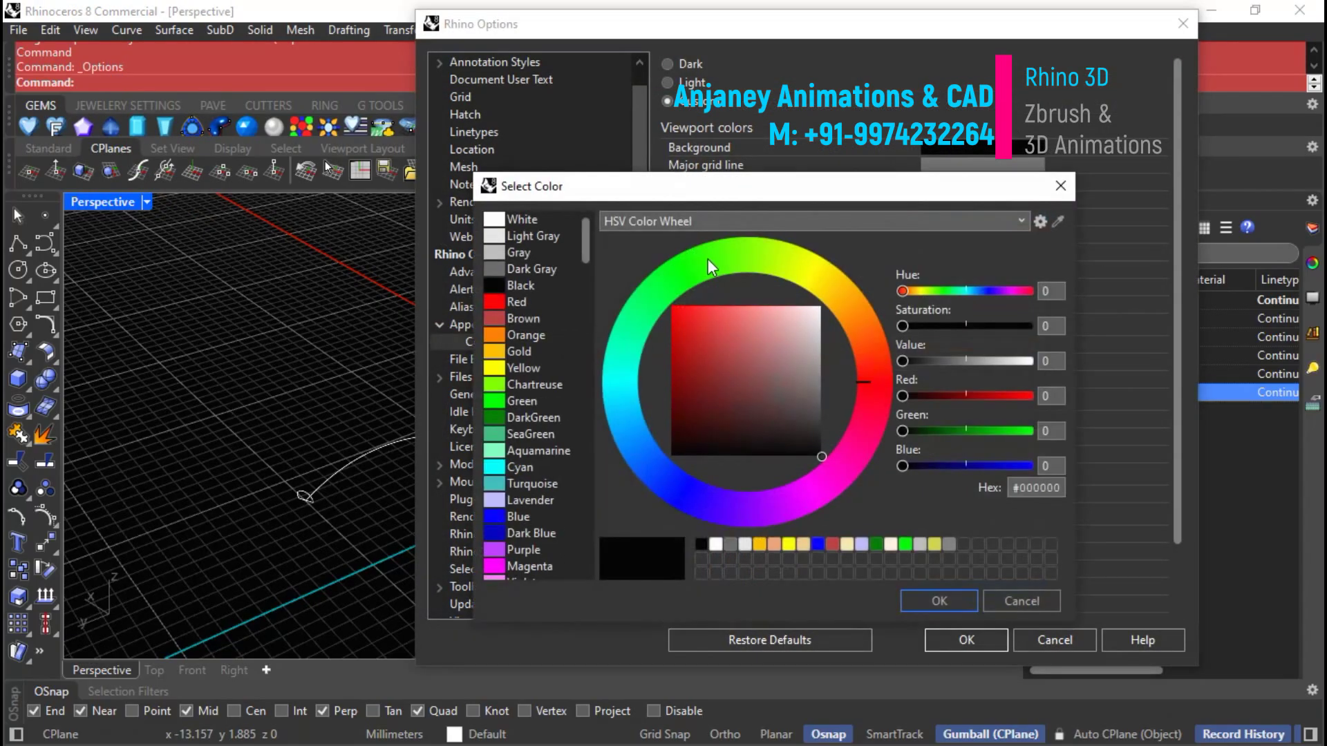
click(520, 238)
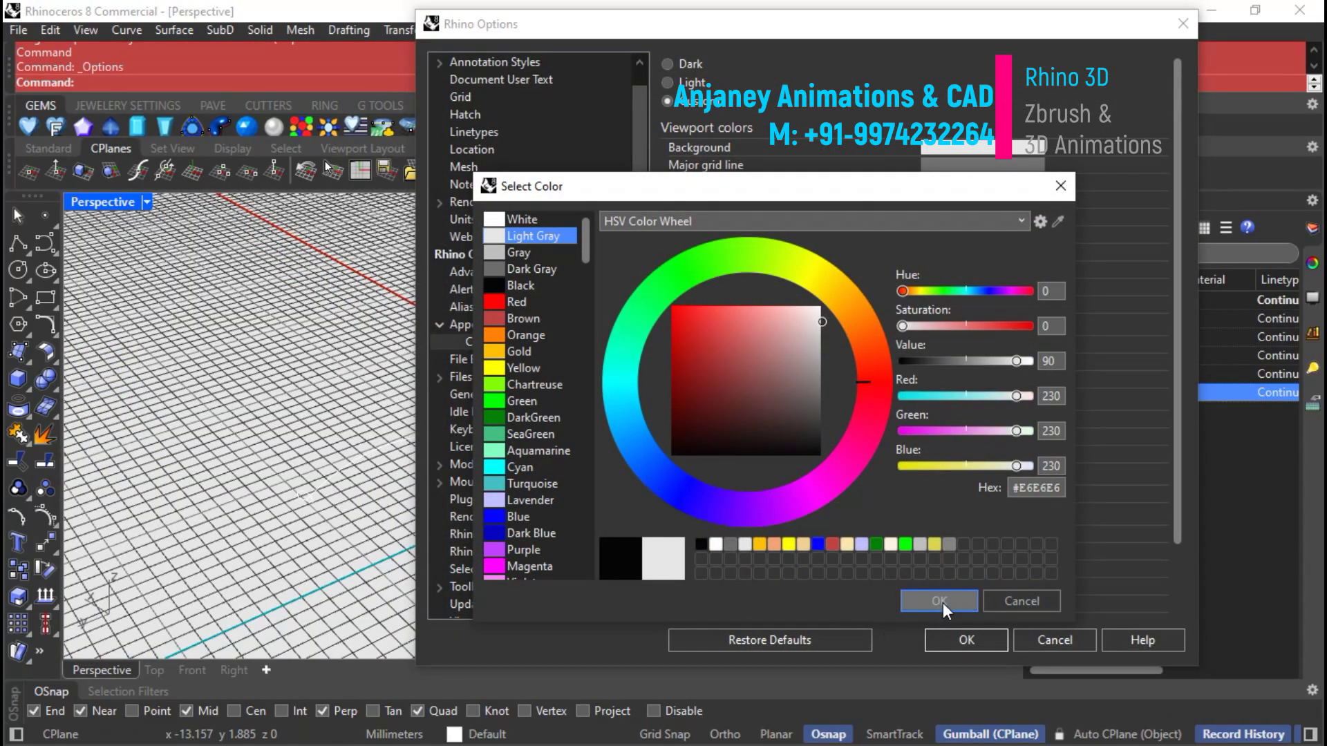
click(941, 601)
click(943, 641)
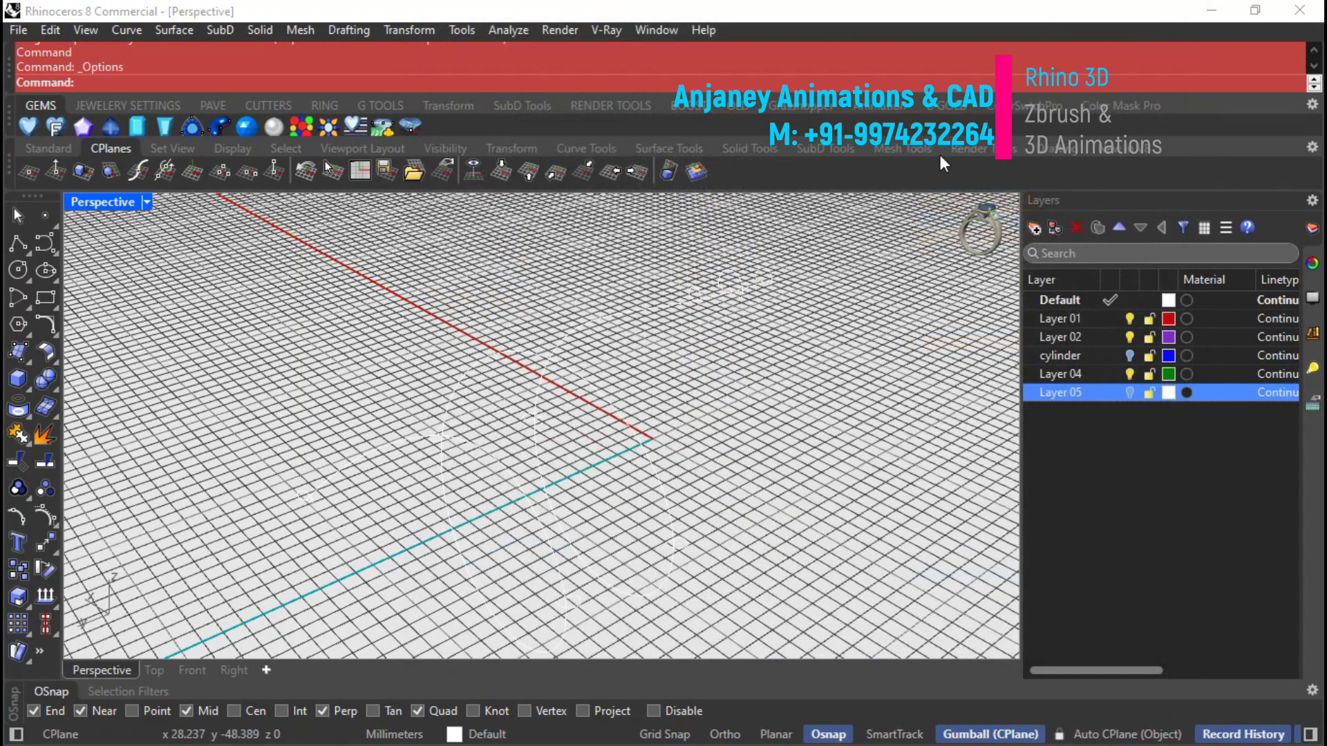
Set the Default layer's colour to Black.
click(1168, 302)
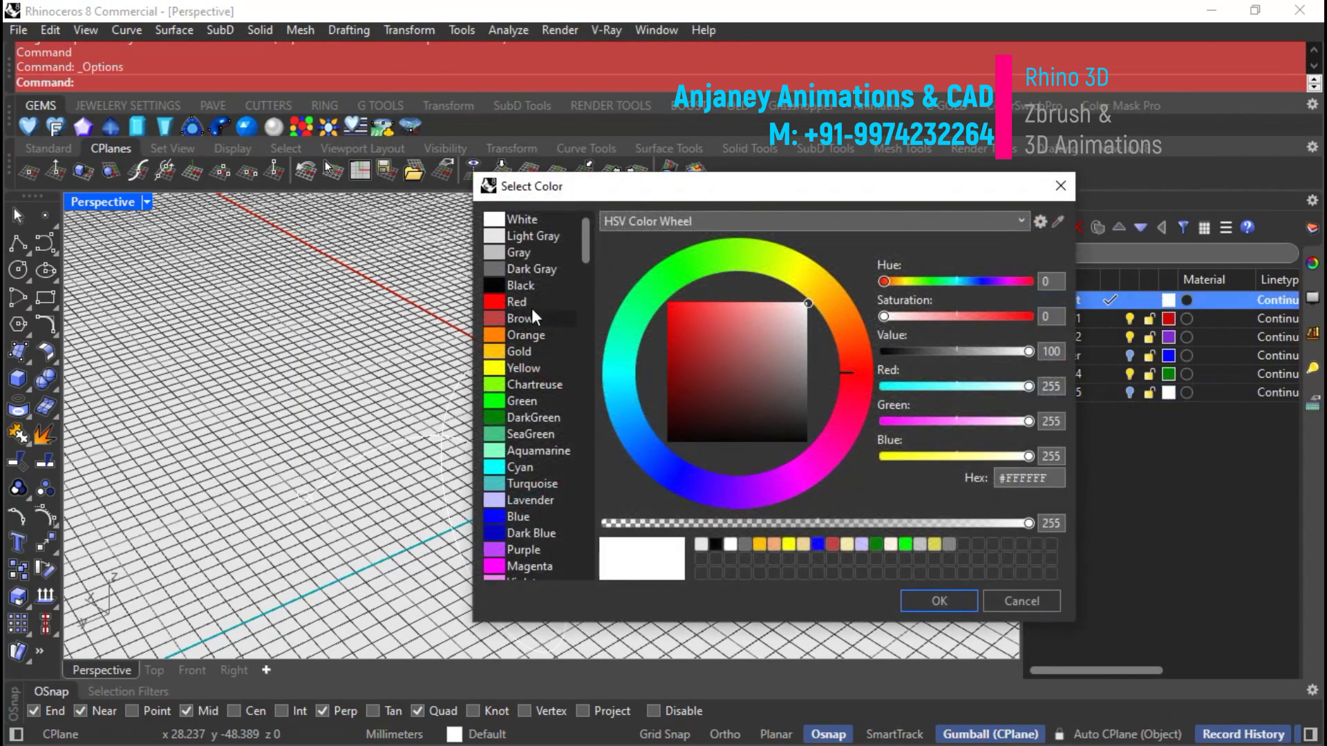
click(525, 285)
click(926, 589)
Run Sweep1 with the joined spiral curve as rail and all the D-shaped profiles as sweep shapes.
right_drag(777, 545, 451, 470)
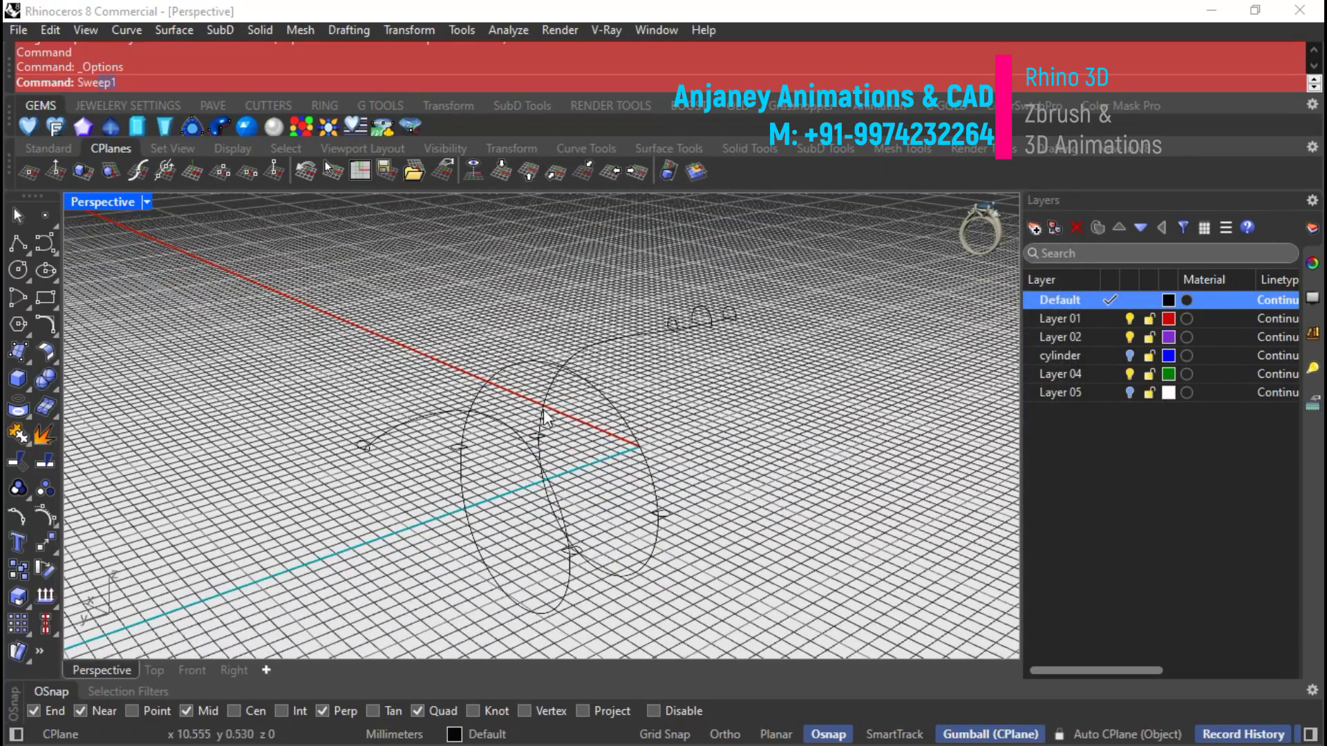
key(Return)
click(453, 414)
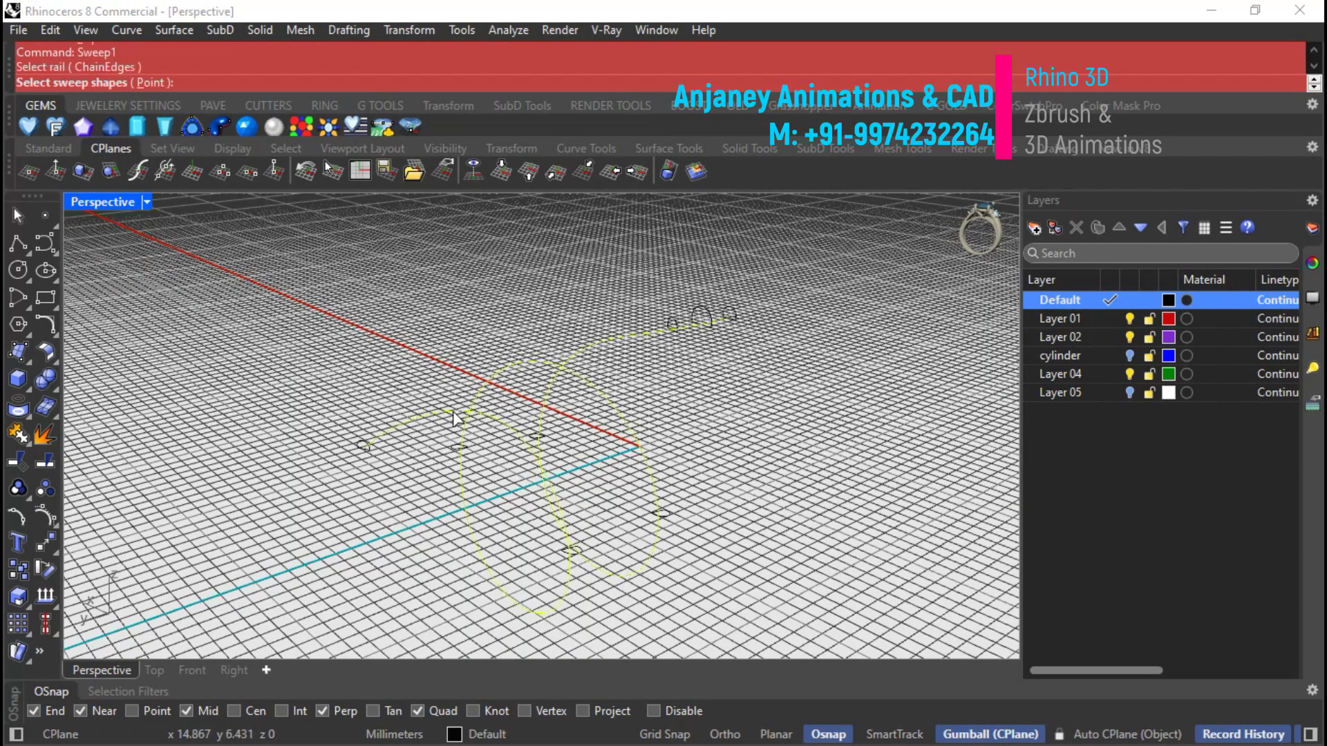
drag(231, 262, 888, 652)
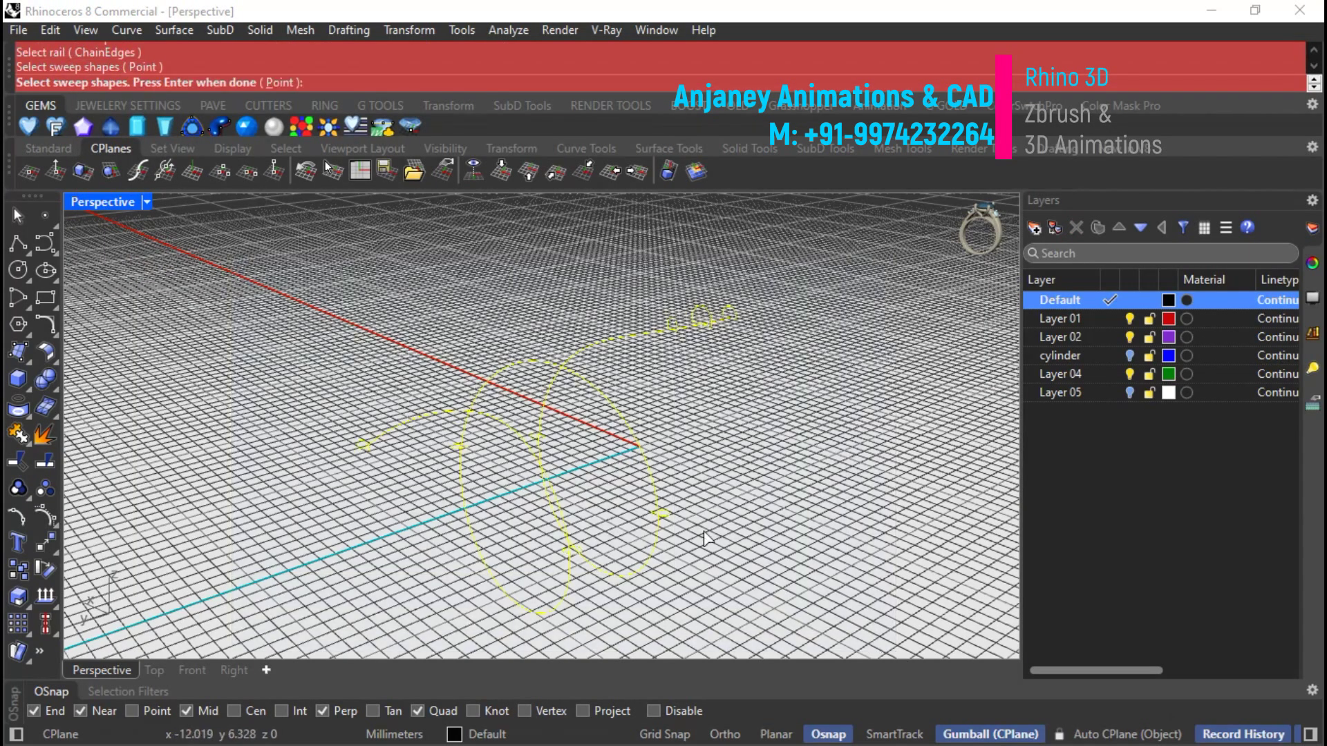
key(Return)
Move the seam point on a lower spiral profile's arc to the end of its flat edge.
scroll(435, 453, up, 10)
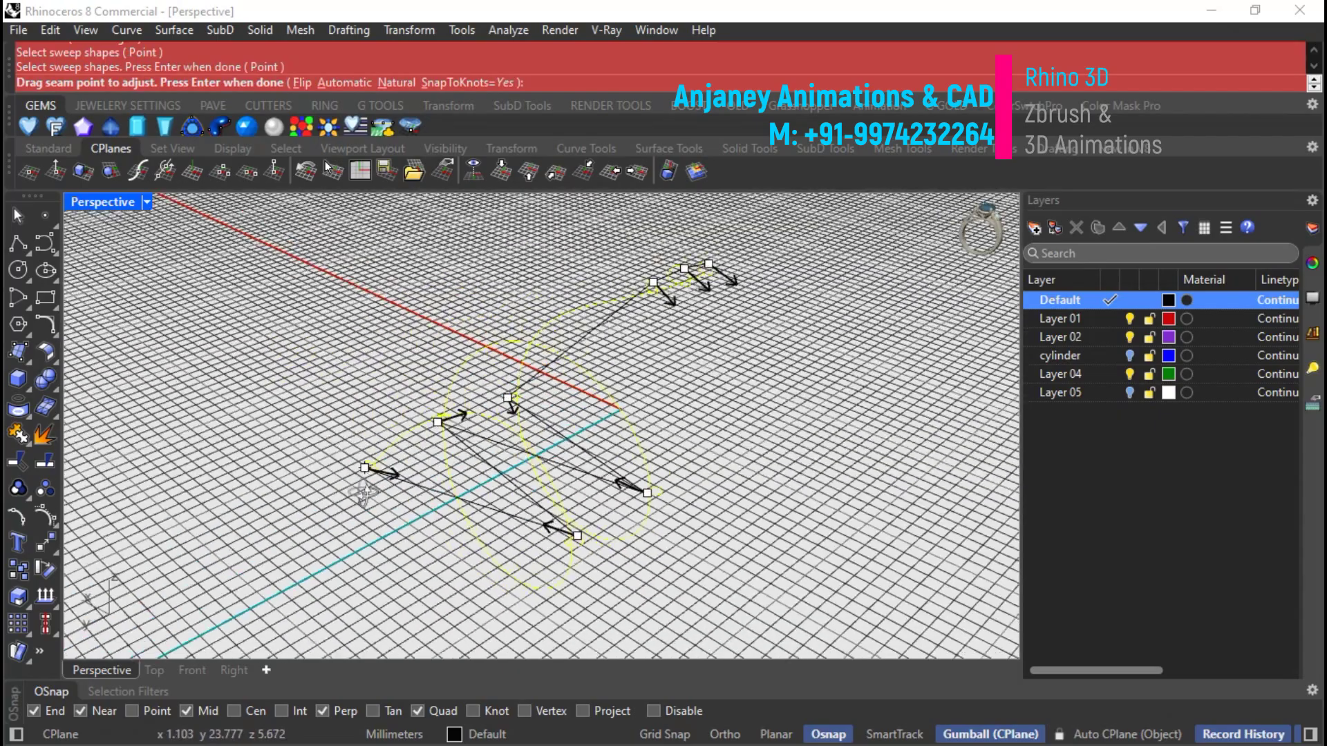
scroll(352, 515, down, 5)
right_drag(470, 532, 477, 468)
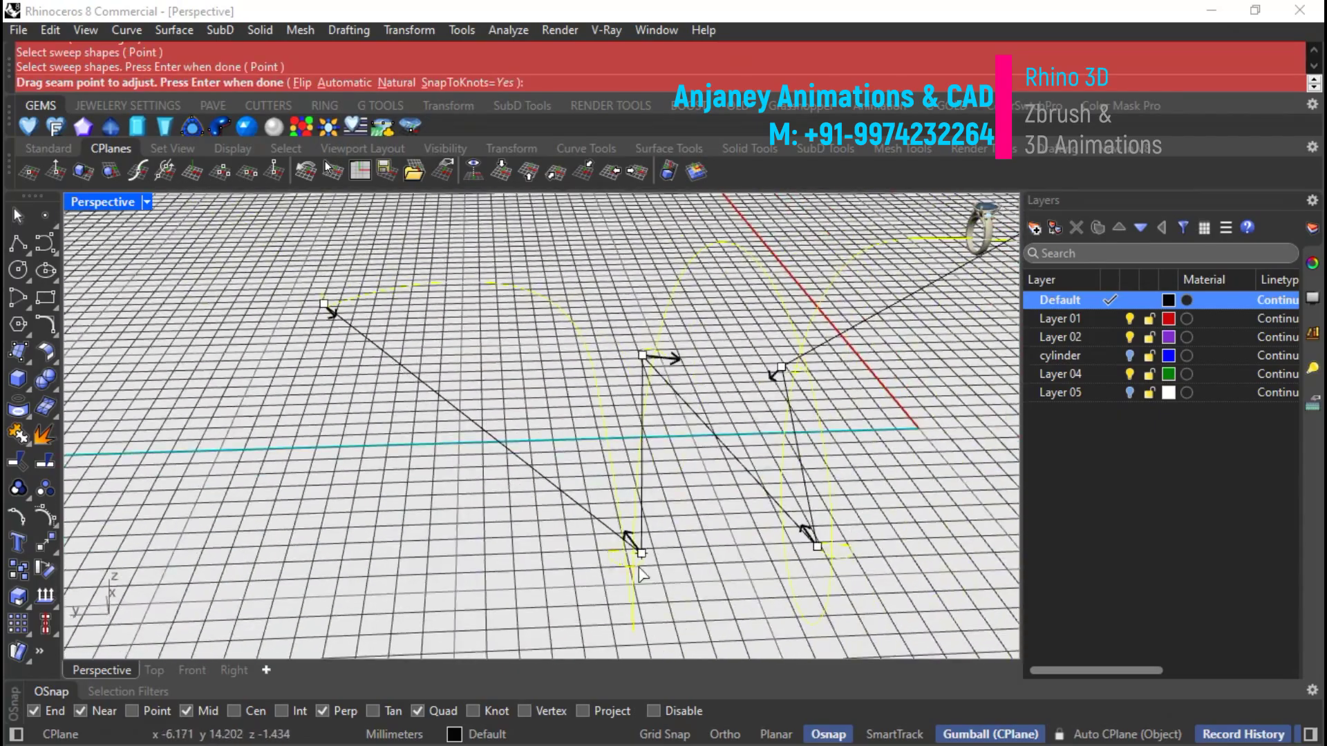
scroll(636, 553, up, 5)
right_drag(534, 487, 605, 588)
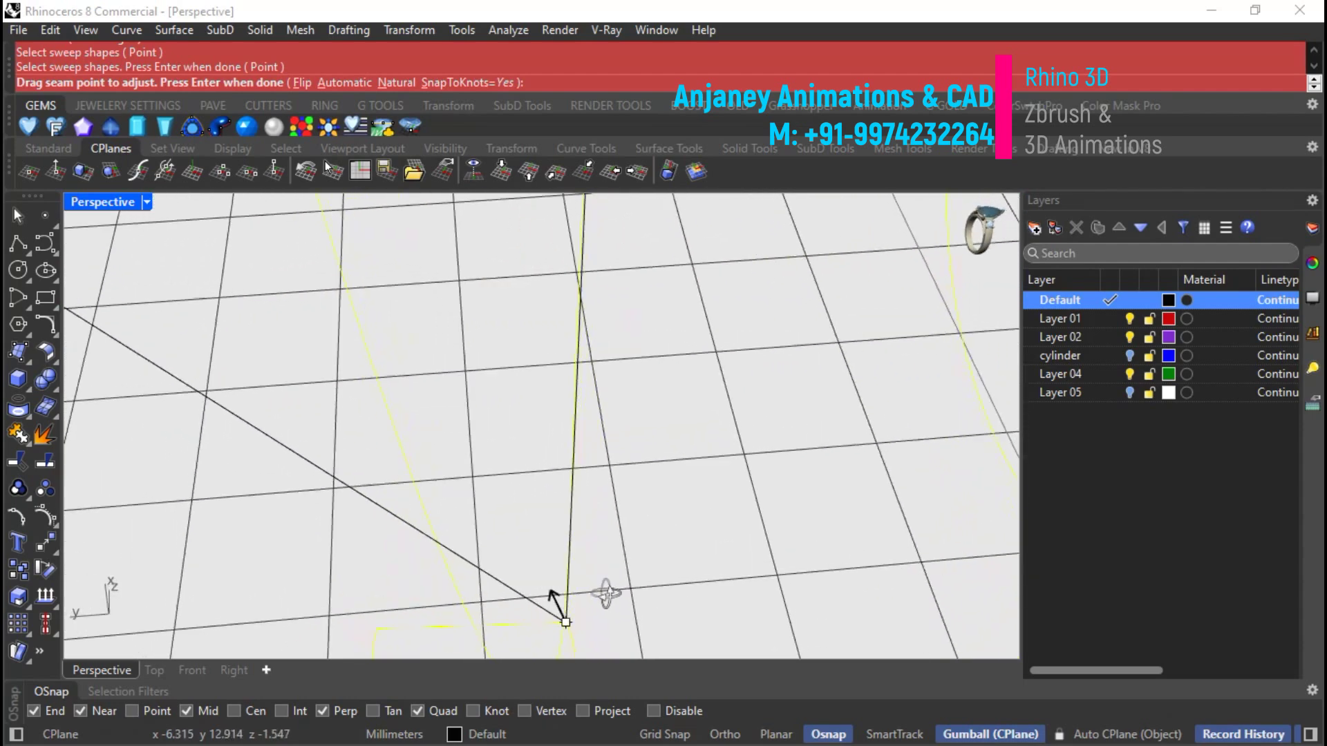
scroll(563, 542, down, 5)
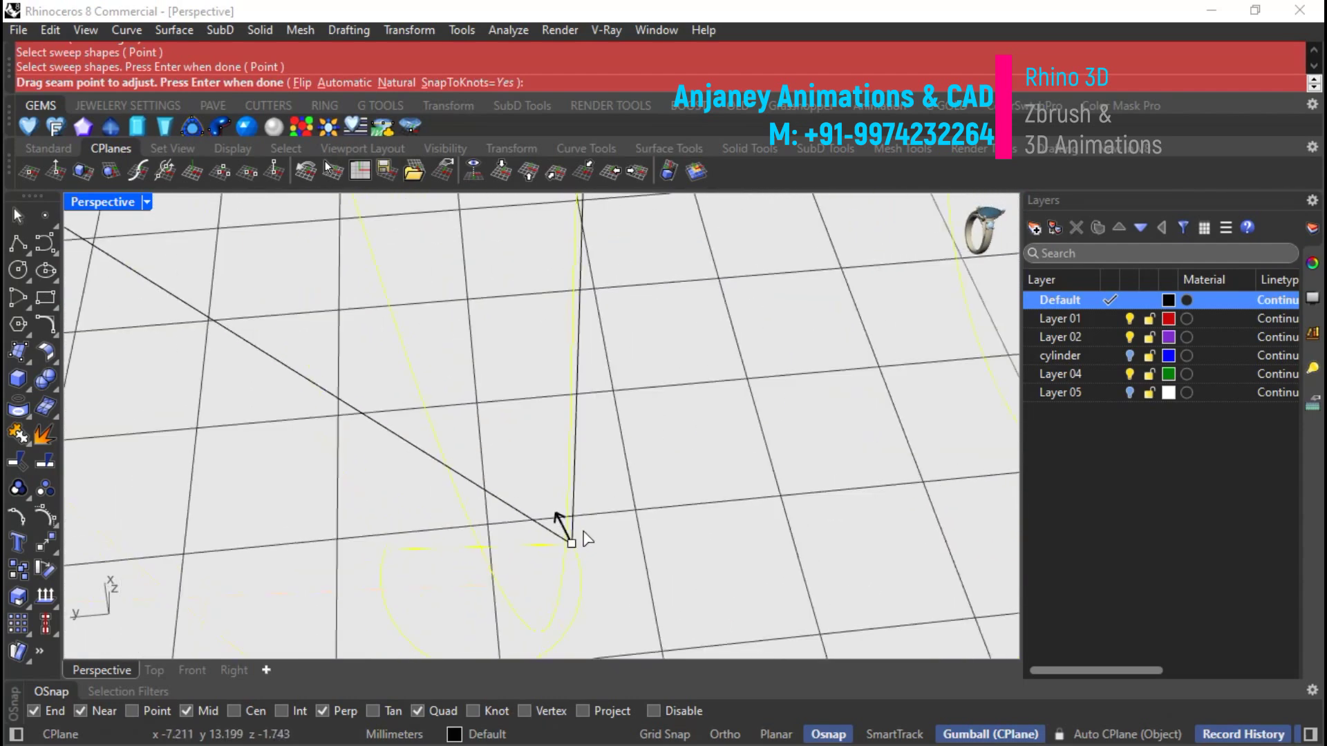
right_drag(642, 564, 1009, 565)
scroll(763, 286, down, 4)
scroll(524, 548, up, 8)
scroll(829, 598, down, 6)
scroll(520, 526, up, 2)
scroll(520, 527, up, 4)
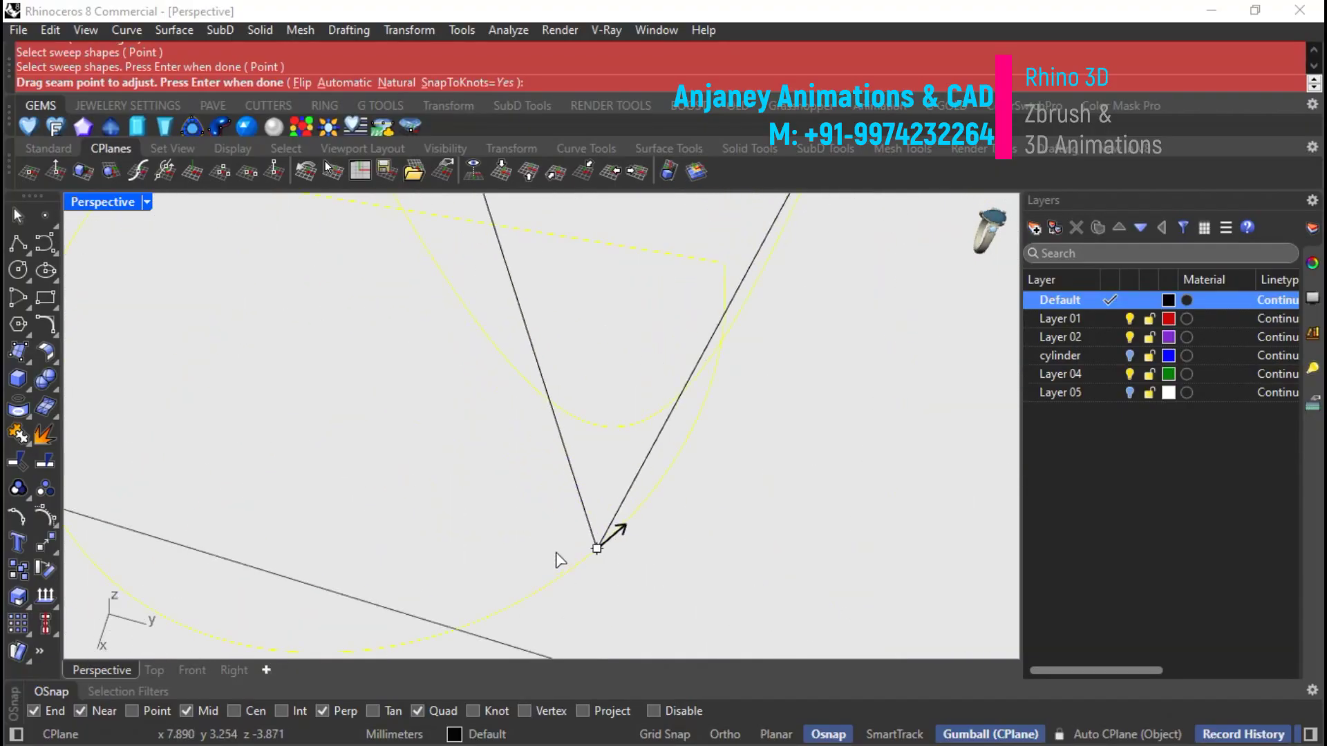
drag(598, 550, 707, 334)
drag(719, 277, 712, 285)
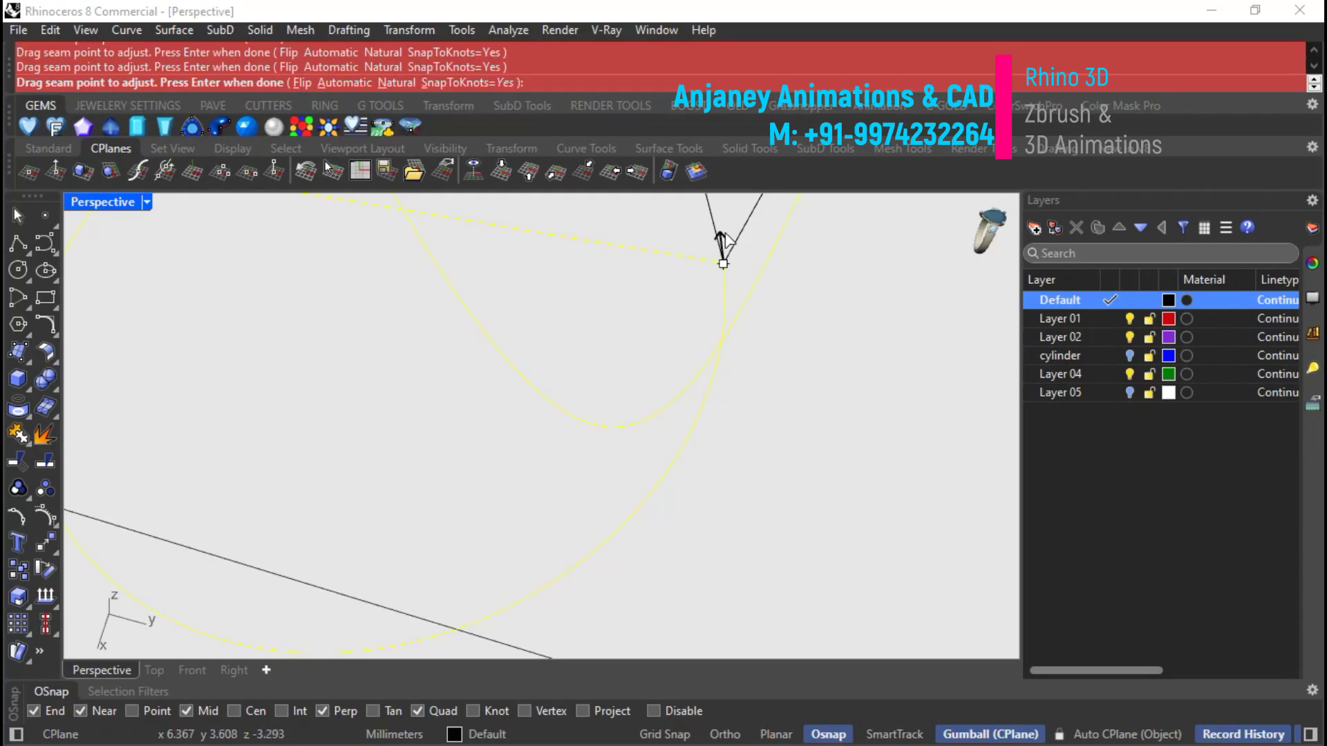
Move the seam point of another spiral profile from its arc to the endpoint of its flat edge.
scroll(729, 441, down, 4)
scroll(653, 387, up, 4)
scroll(612, 409, down, 4)
scroll(747, 441, up, 5)
scroll(746, 441, down, 5)
scroll(559, 364, up, 5)
scroll(560, 364, up, 2)
drag(667, 417, 633, 445)
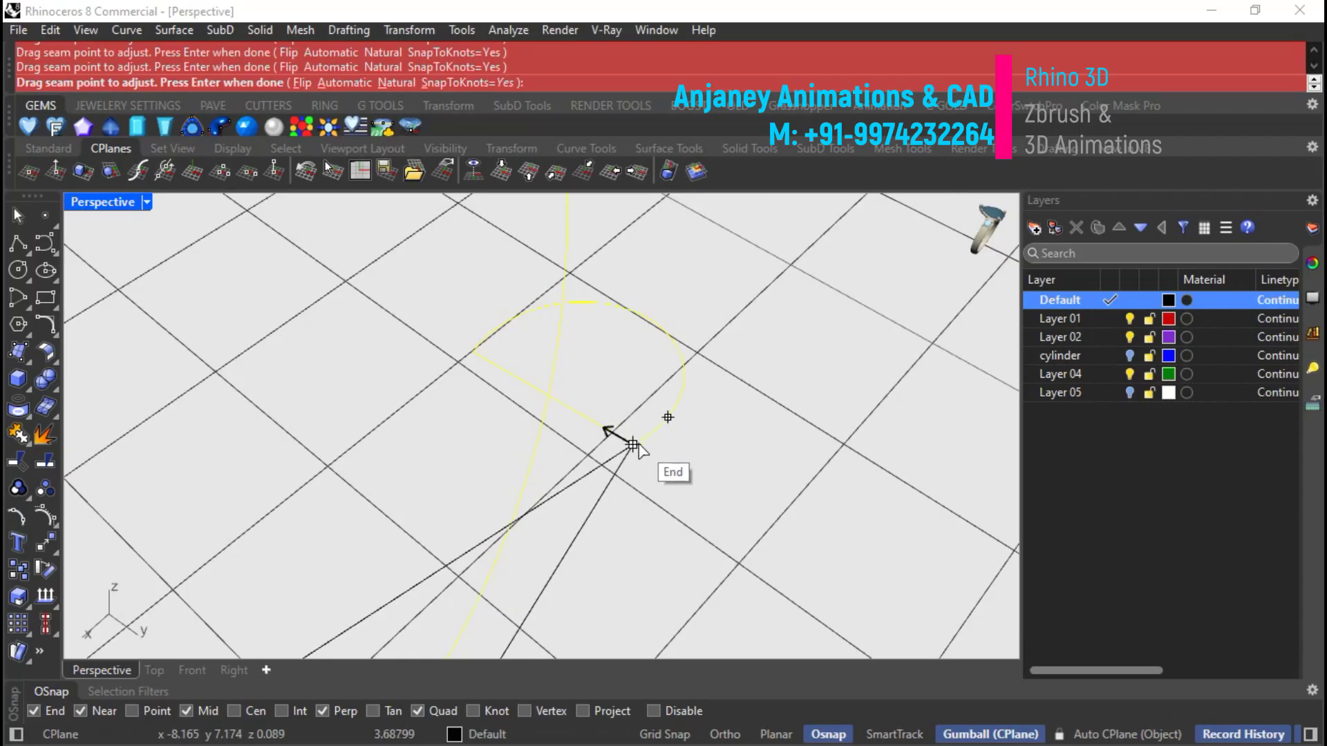
Move the seam points of the three larger end profiles from their arcs to matching flat-edge corners.
scroll(610, 387, down, 5)
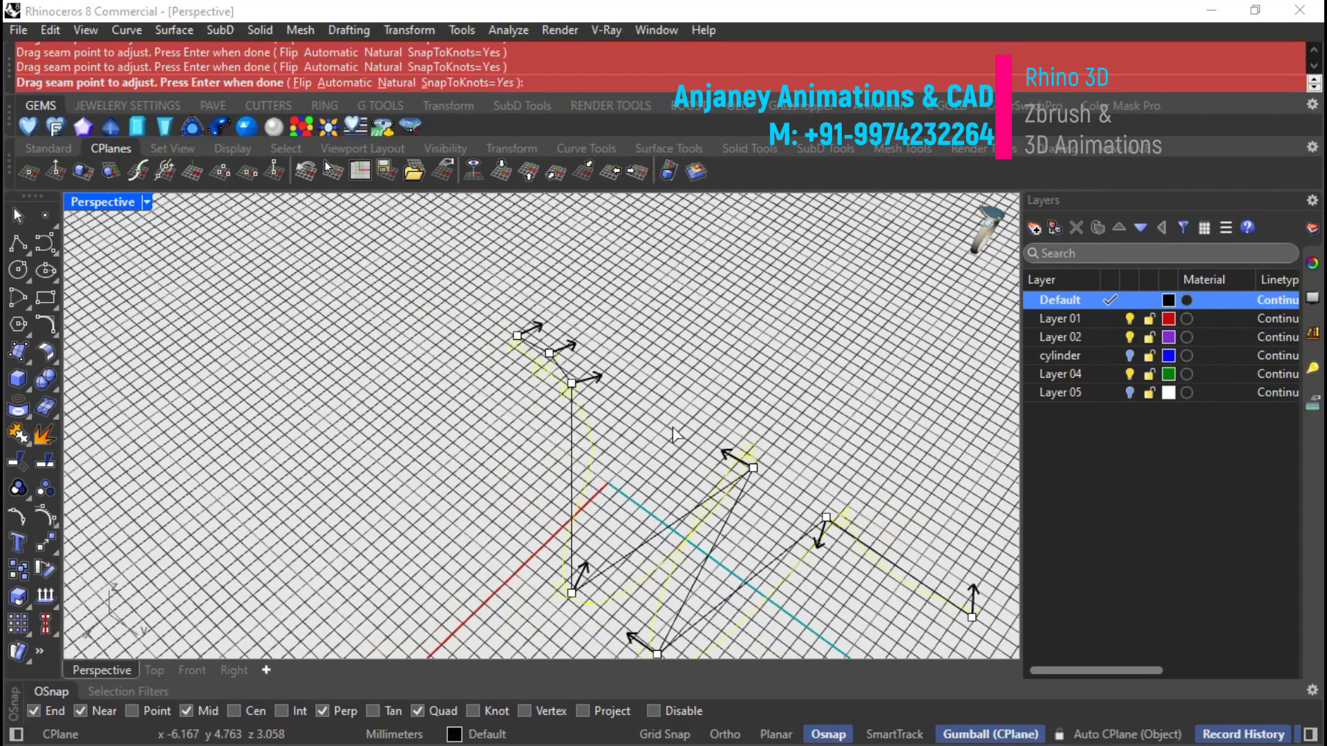
right_drag(610, 387, 672, 440)
right_drag(725, 493, 721, 385)
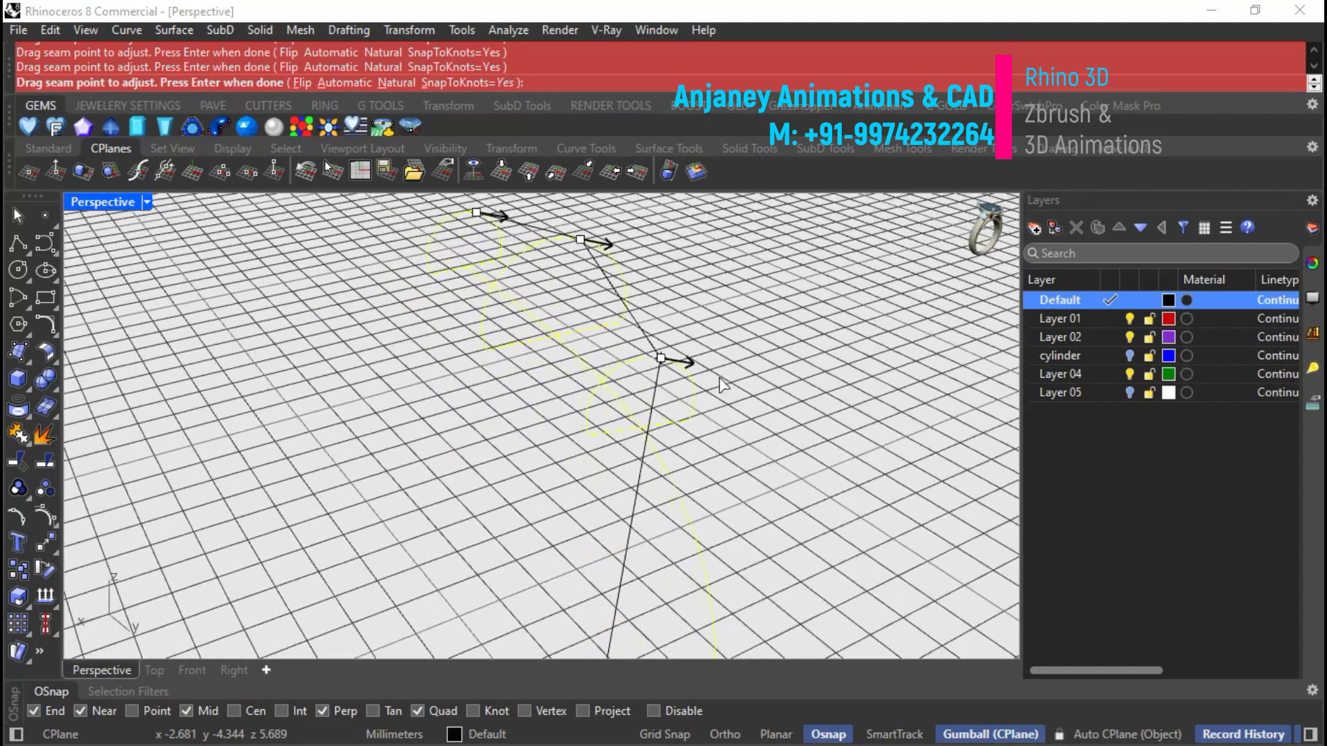
drag(661, 366, 688, 416)
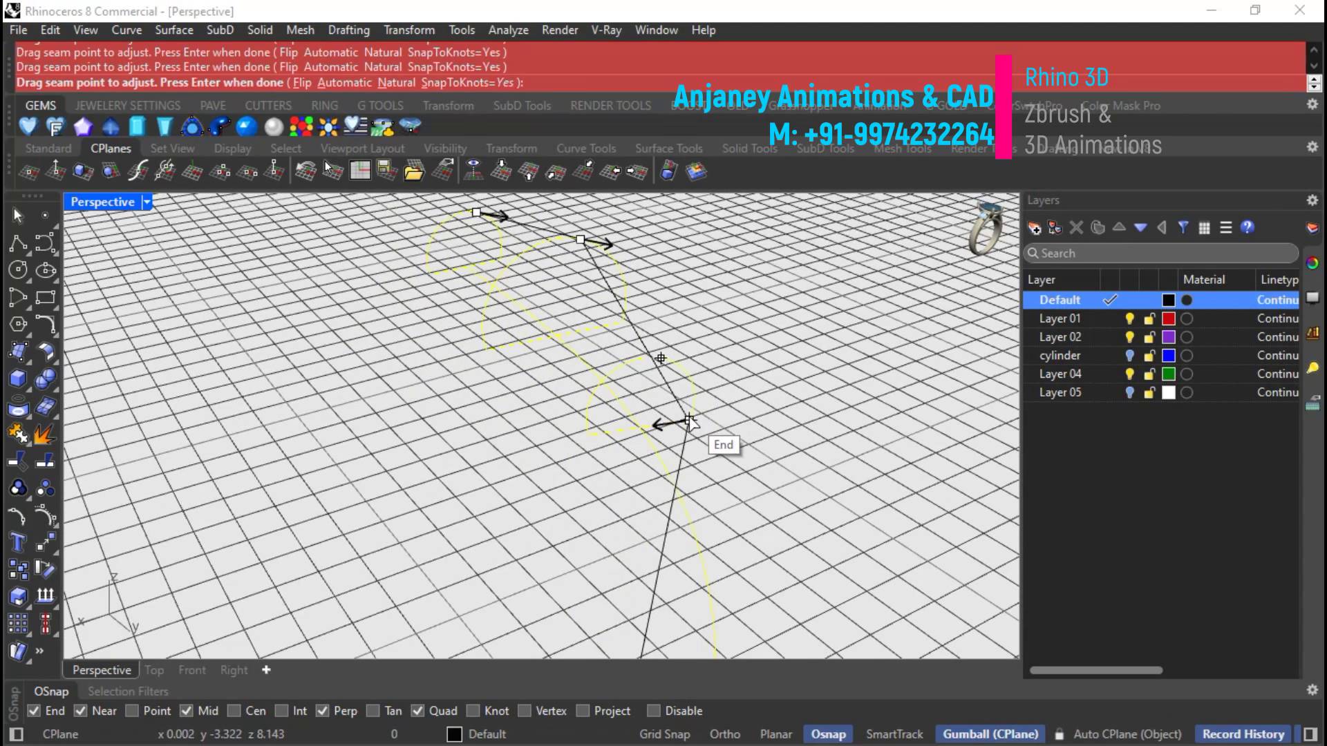
right_drag(653, 517, 607, 460)
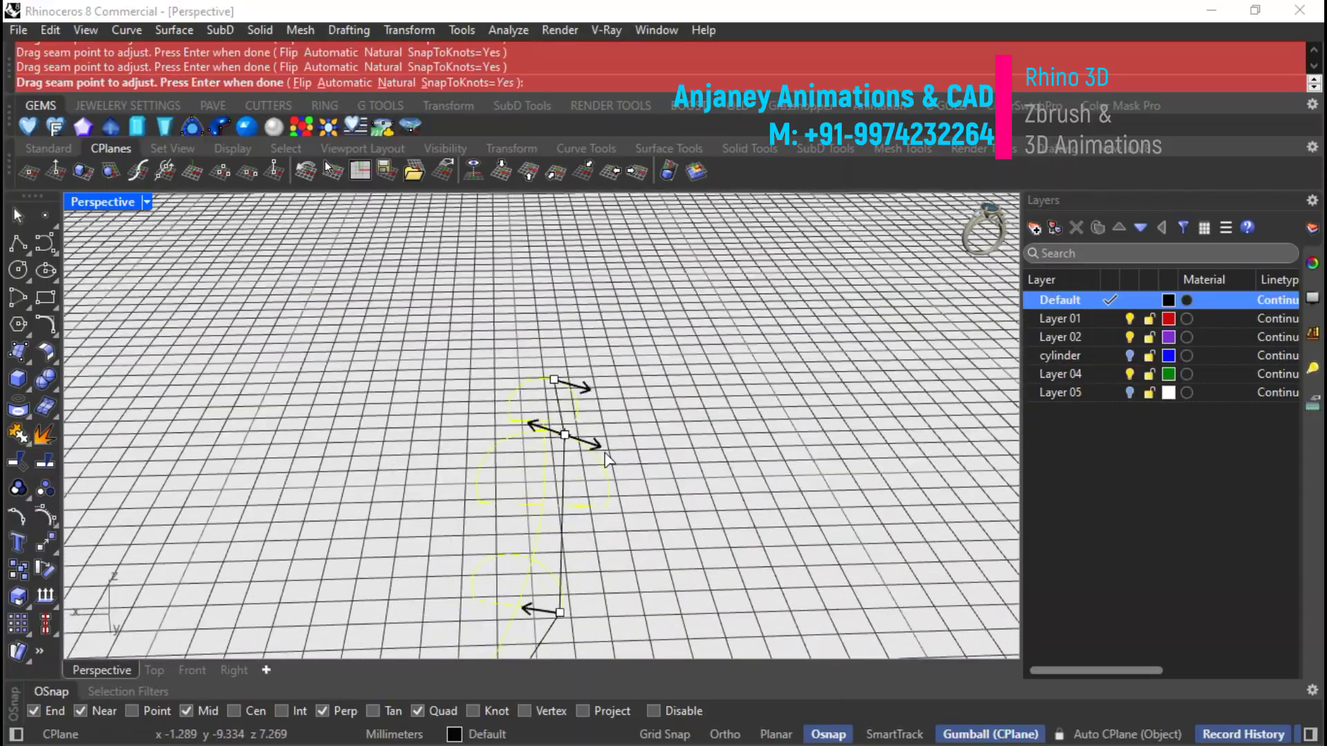
drag(567, 439, 601, 496)
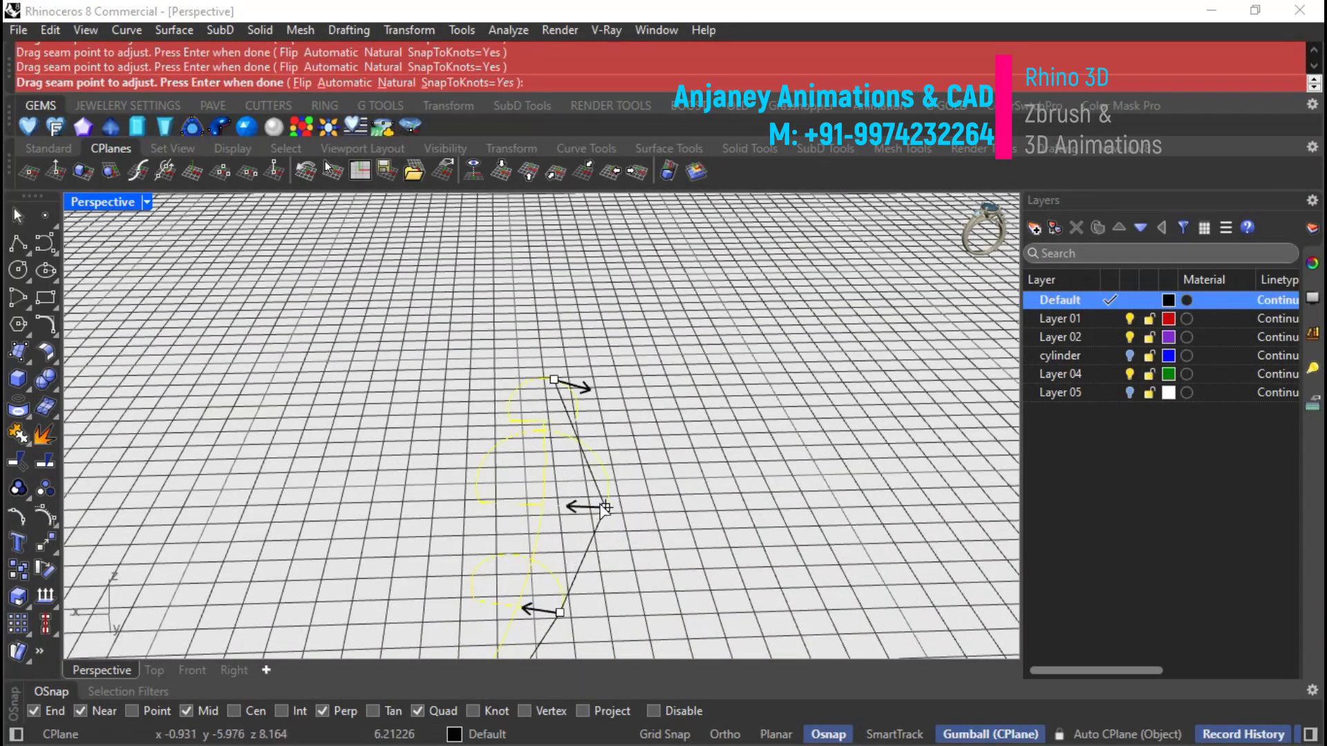
drag(555, 380, 577, 421)
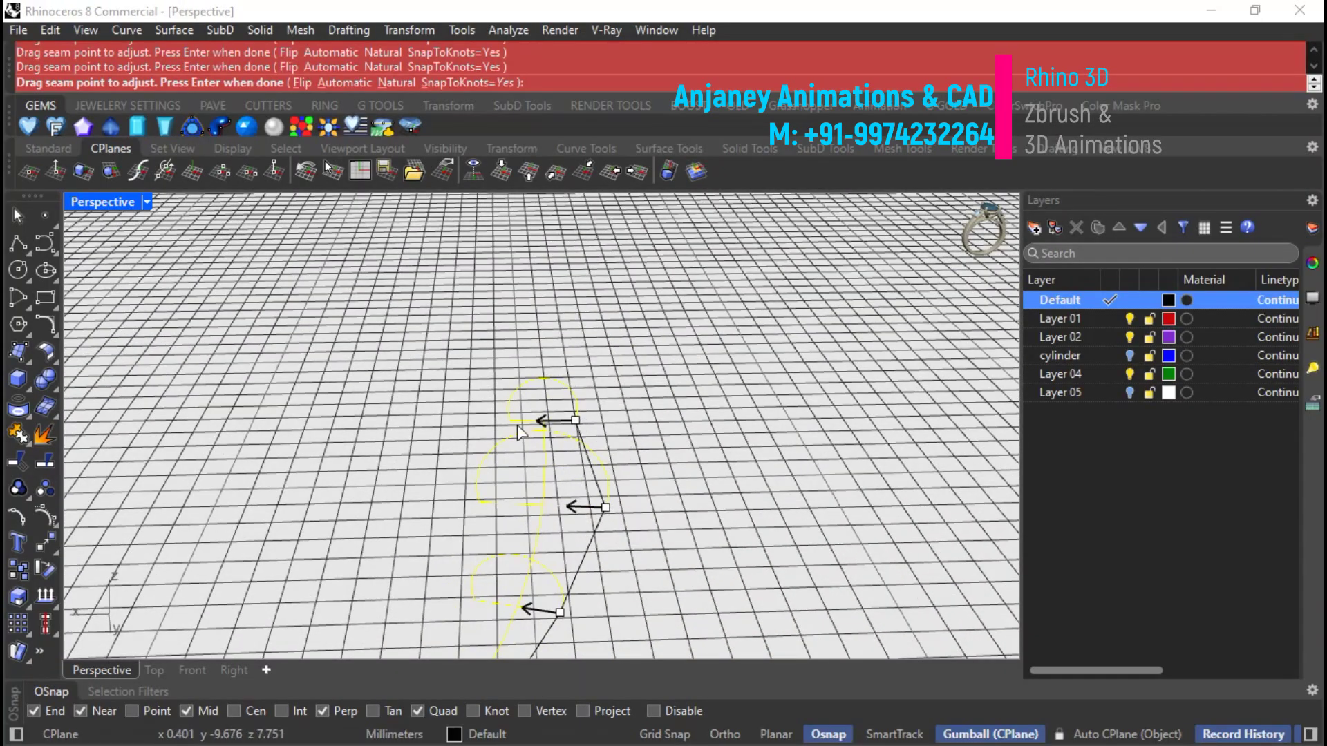
Preview the Sweep1 surface with the adjusted seams, inspect it from several angles and cancel it.
right_drag(518, 474, 606, 366)
right_drag(729, 380, 644, 384)
key(Return)
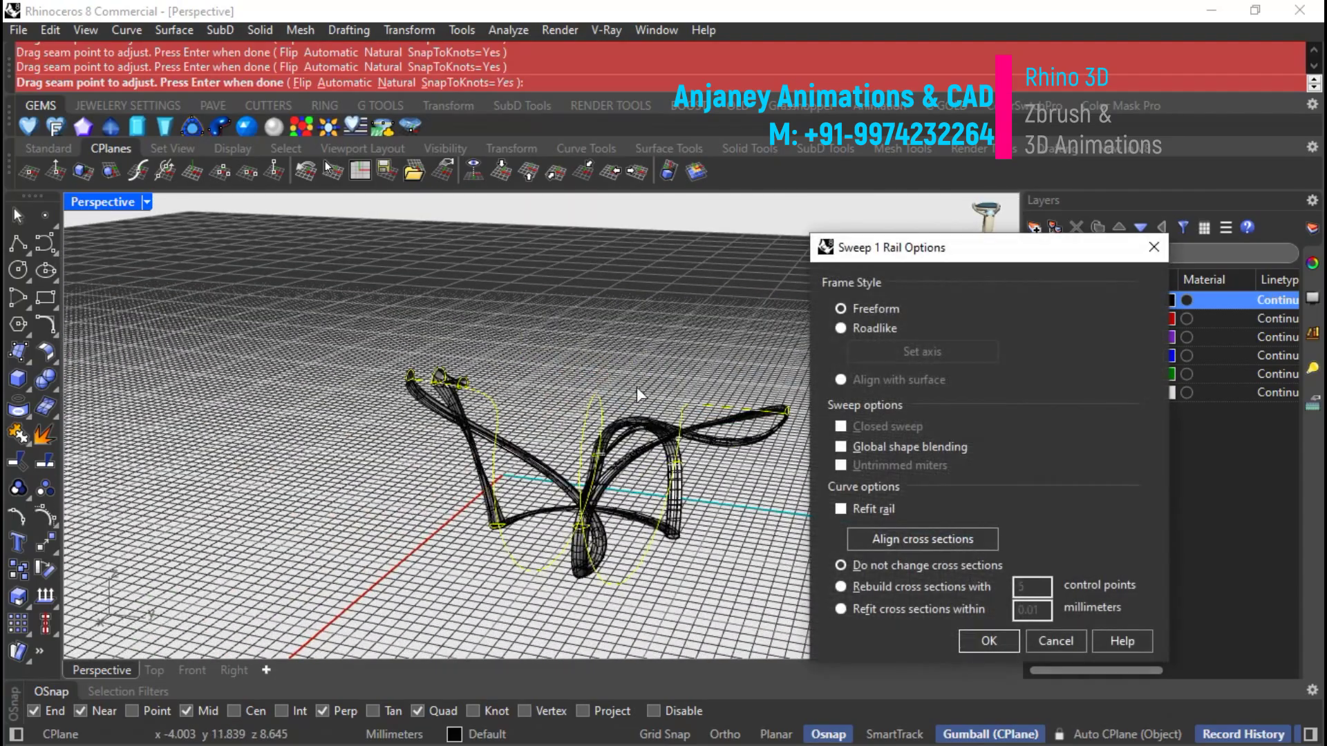
right_drag(479, 423, 724, 568)
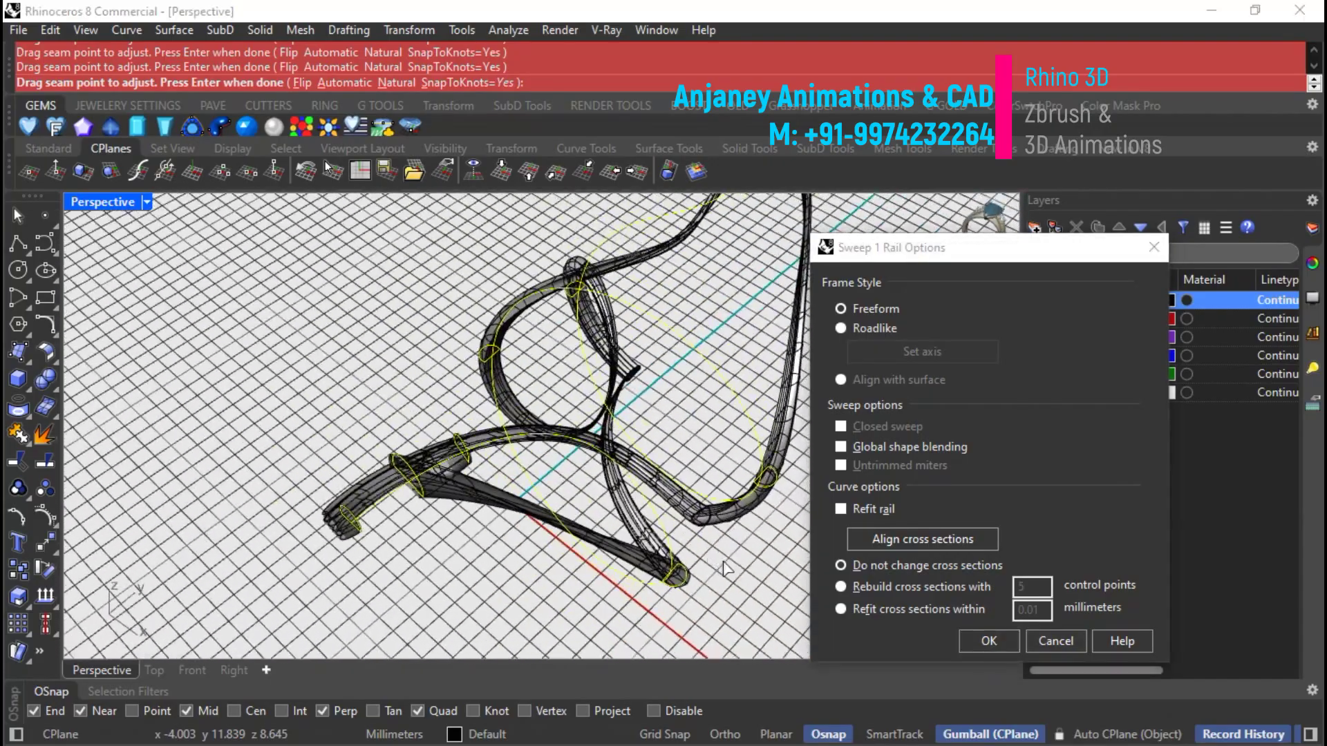
right_drag(403, 473, 726, 559)
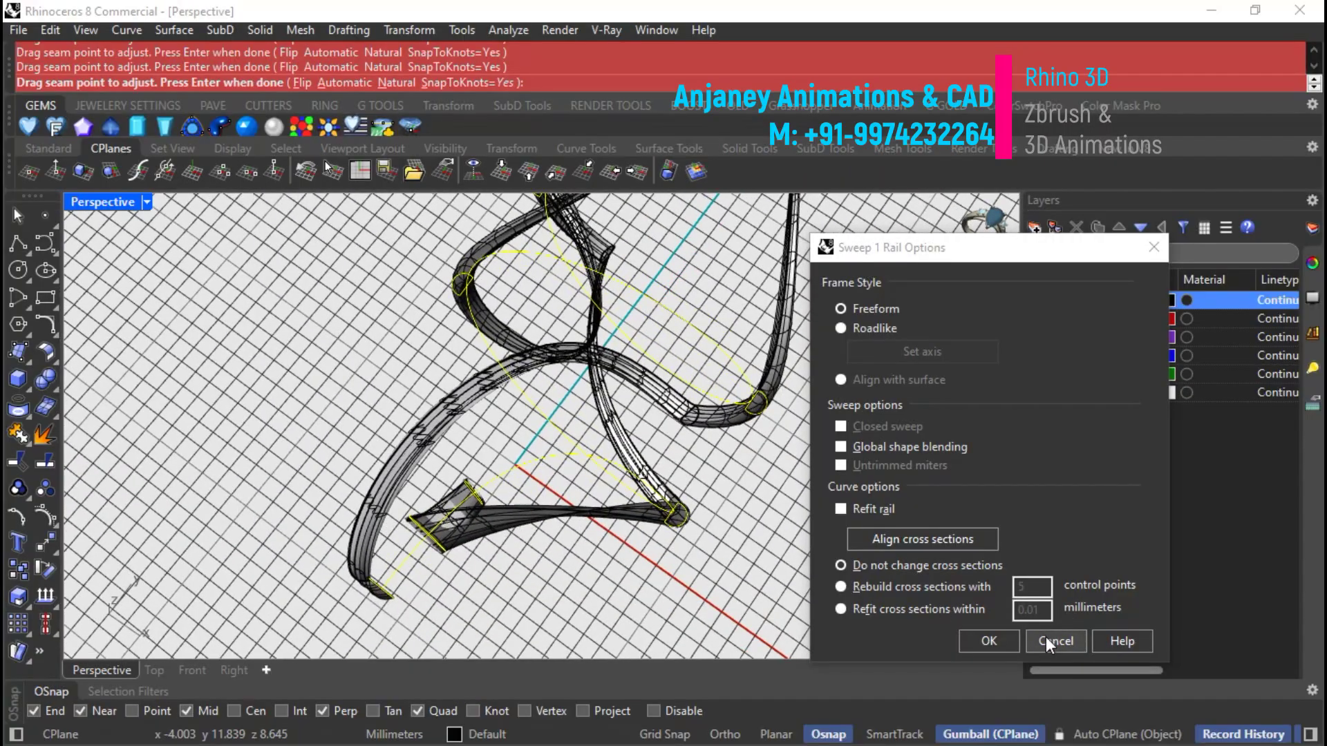
click(1046, 641)
Restart Sweep1 with the spiral curve as rail and all the D-shaped profiles along it as cross sections.
right_drag(645, 465, 498, 425)
key(Return)
click(734, 419)
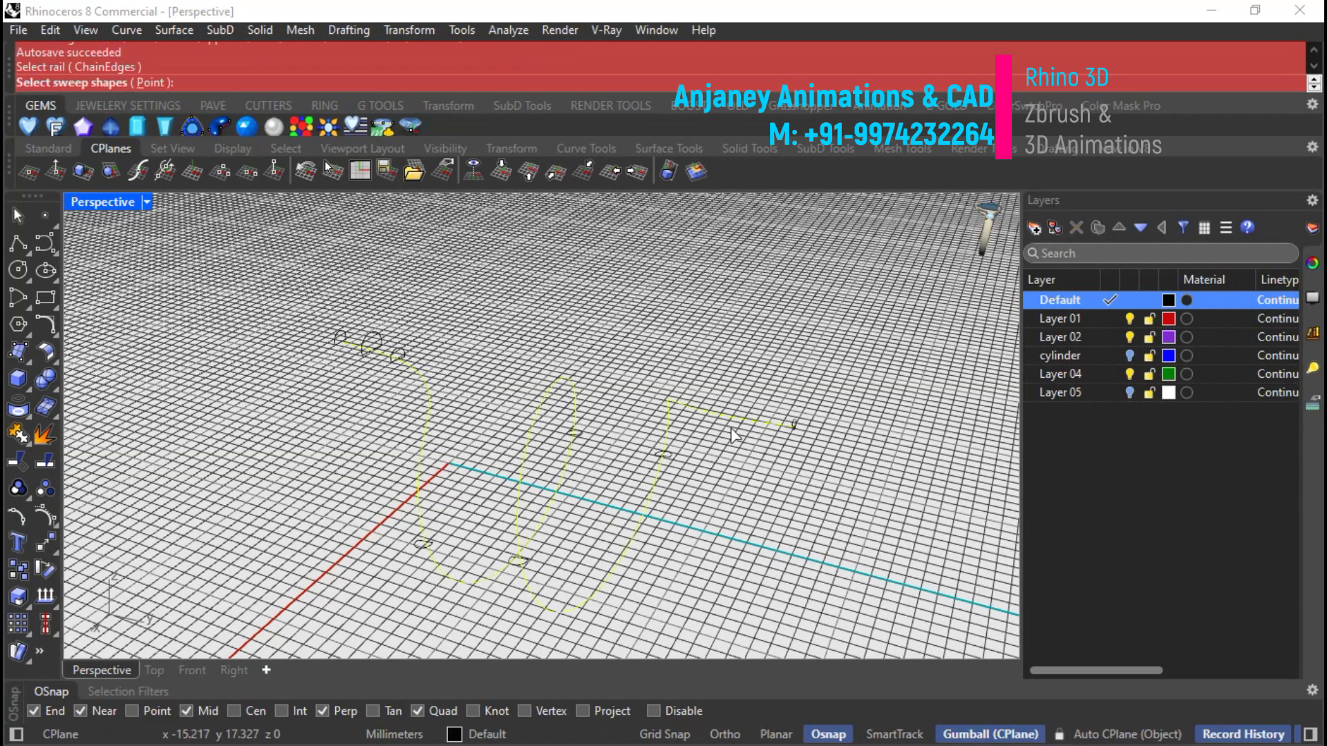
click(800, 420)
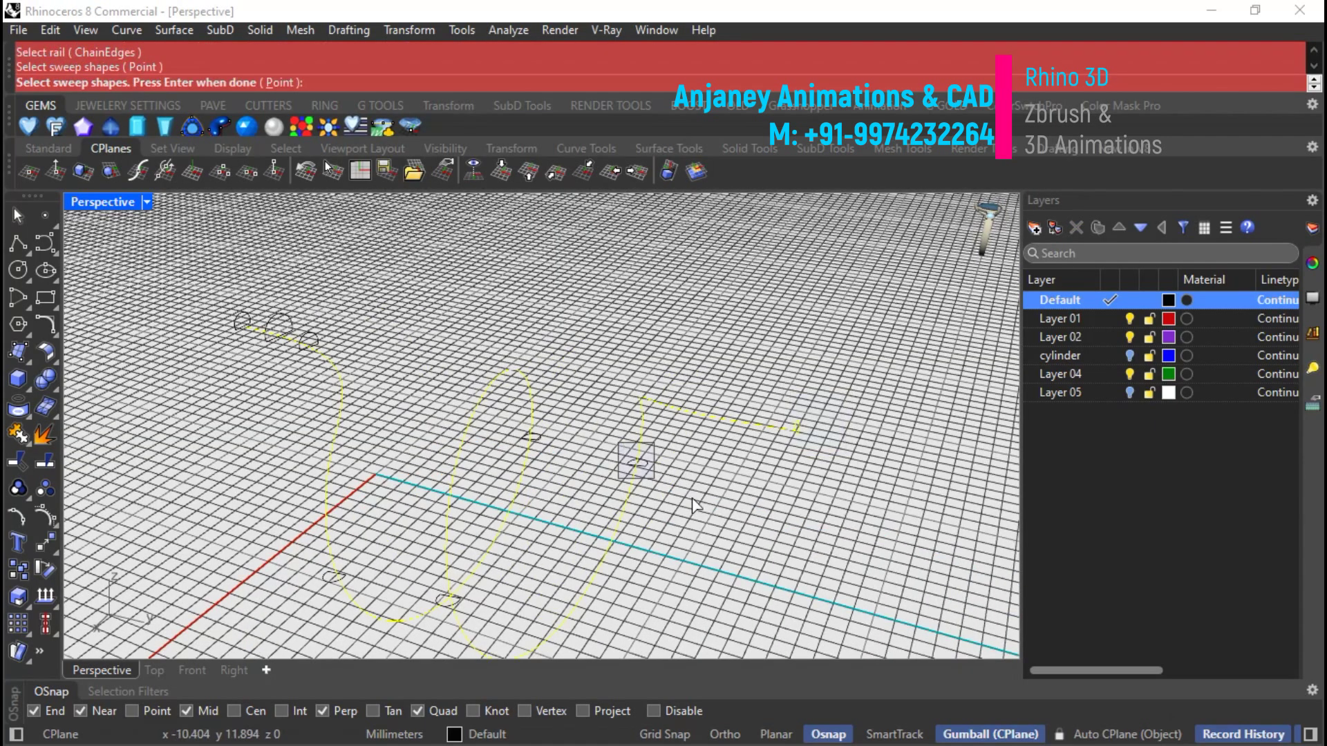
drag(618, 443, 692, 499)
scroll(689, 446, down, 4)
scroll(521, 548, up, 2)
click(535, 543)
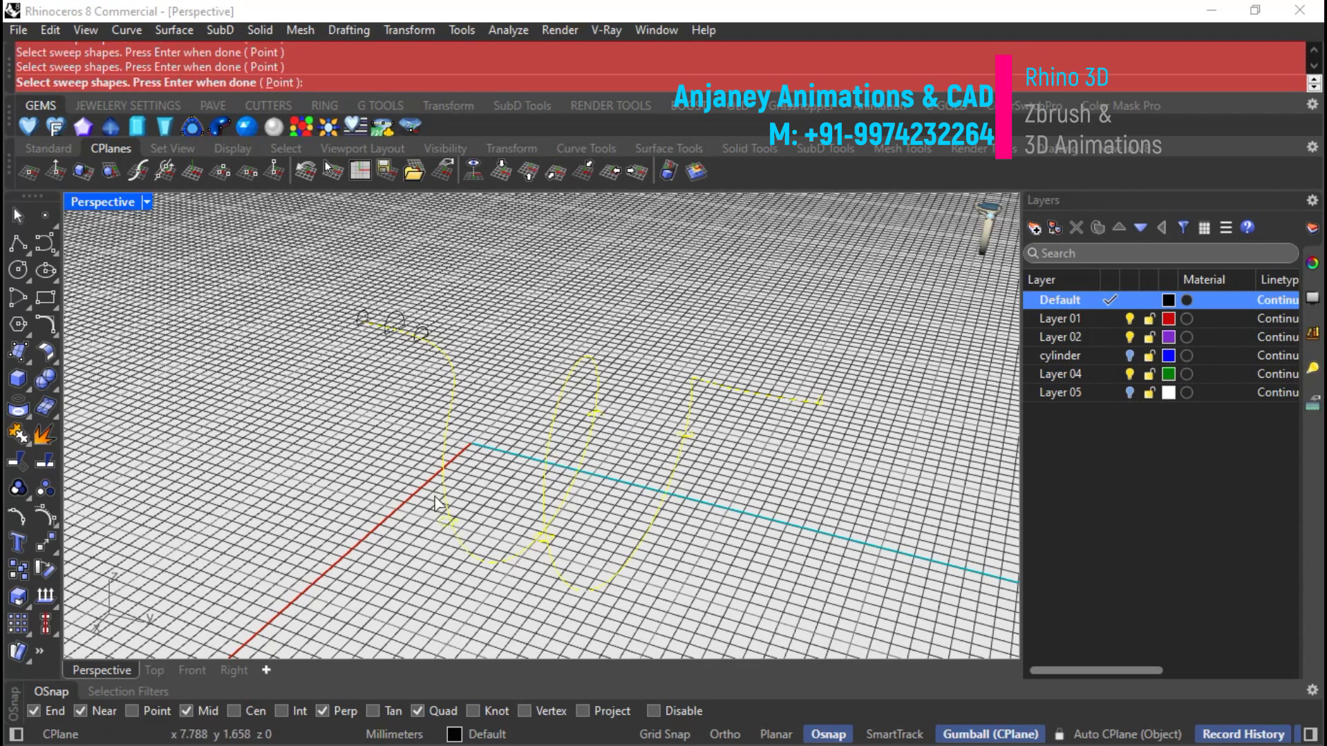
scroll(405, 353, up, 3)
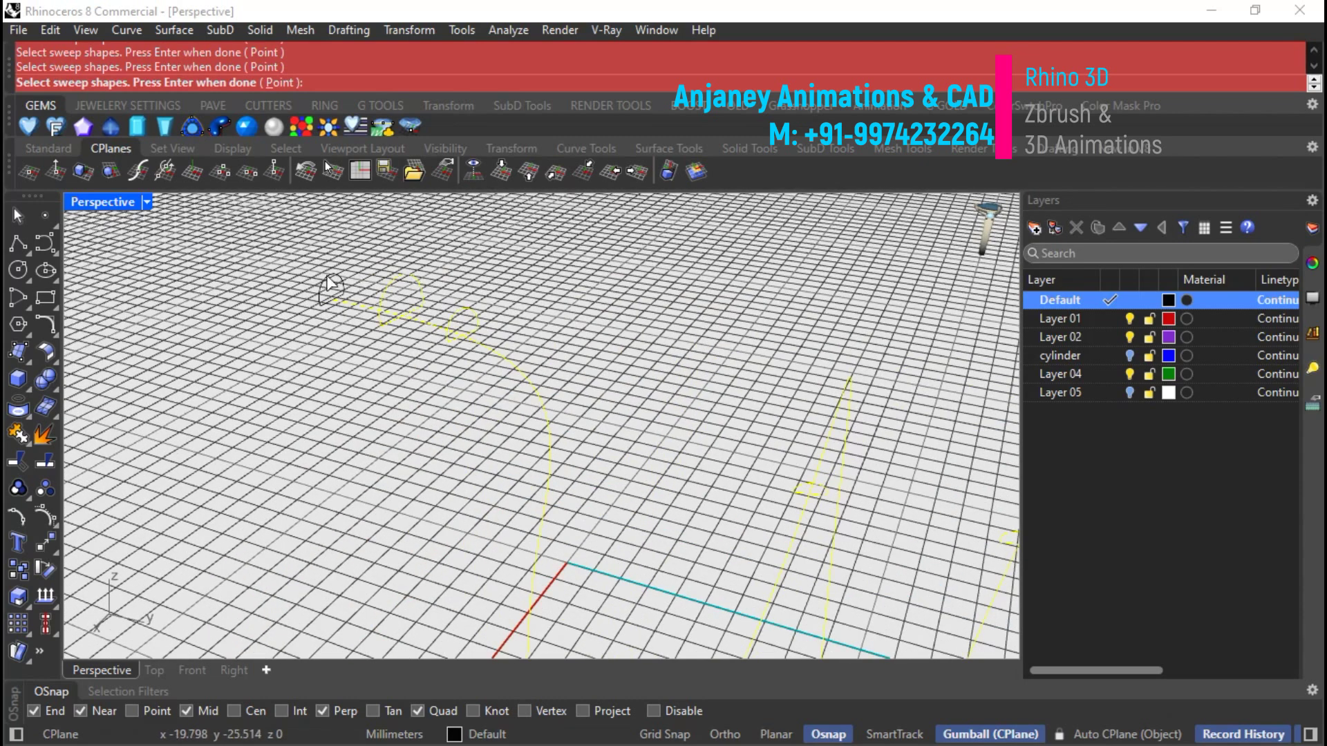
key(Return)
Move the seam points of the three larger end profiles from their arcs to the matching corners of their flat edges.
scroll(400, 290, up, 3)
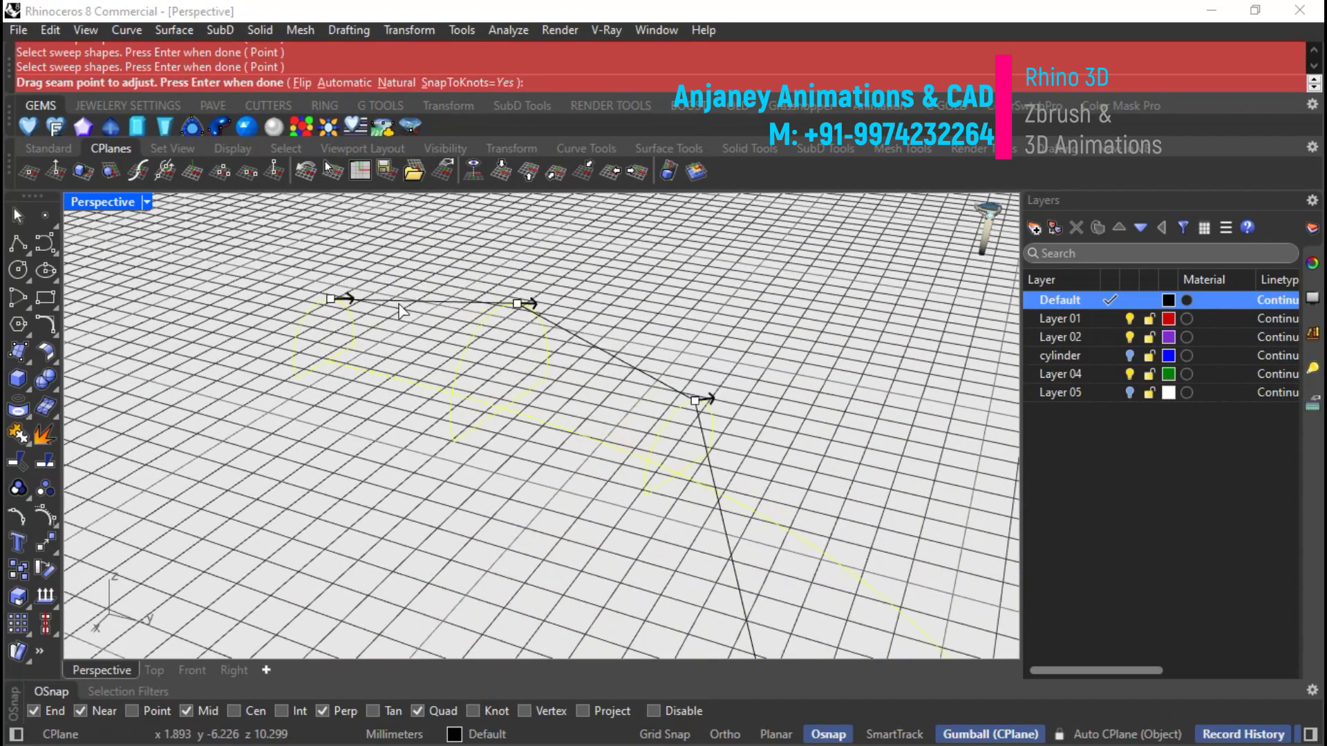
drag(332, 301, 305, 413)
scroll(302, 342, up, 3)
scroll(309, 356, up, 3)
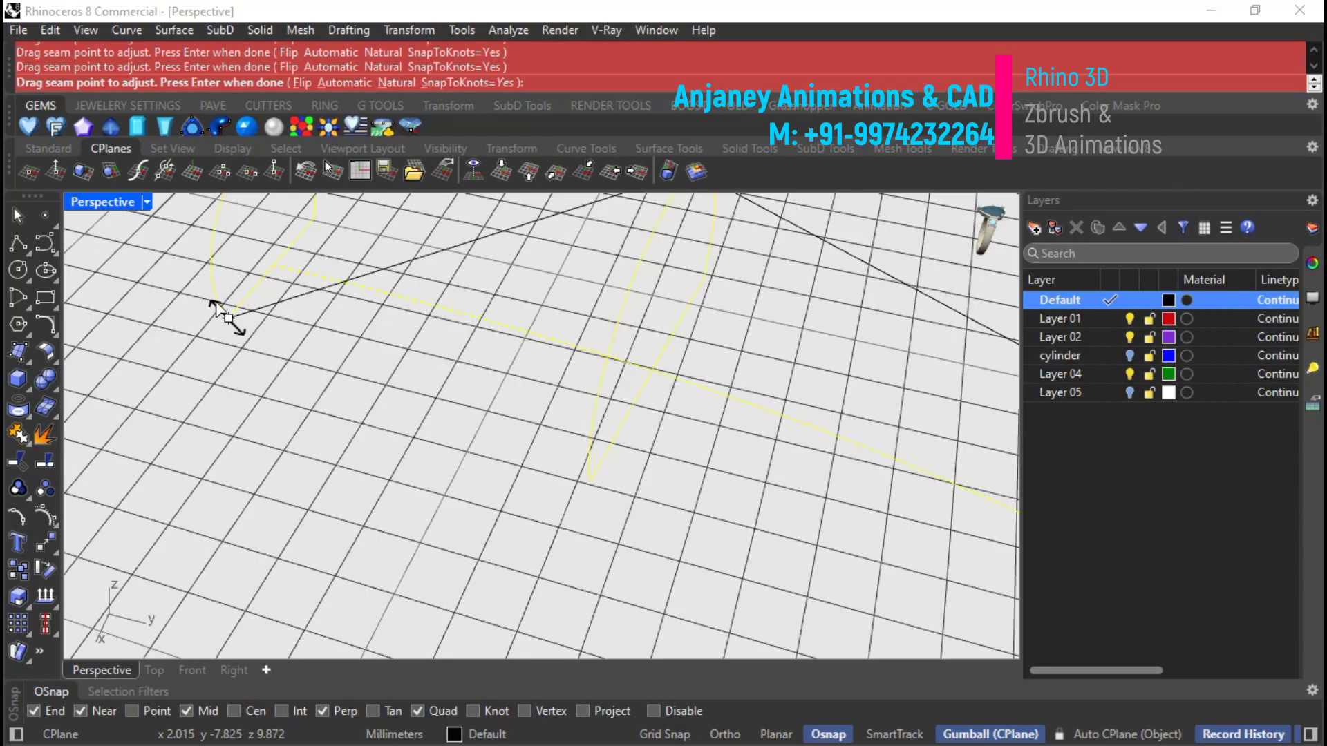
scroll(215, 304, down, 5)
drag(555, 310, 449, 440)
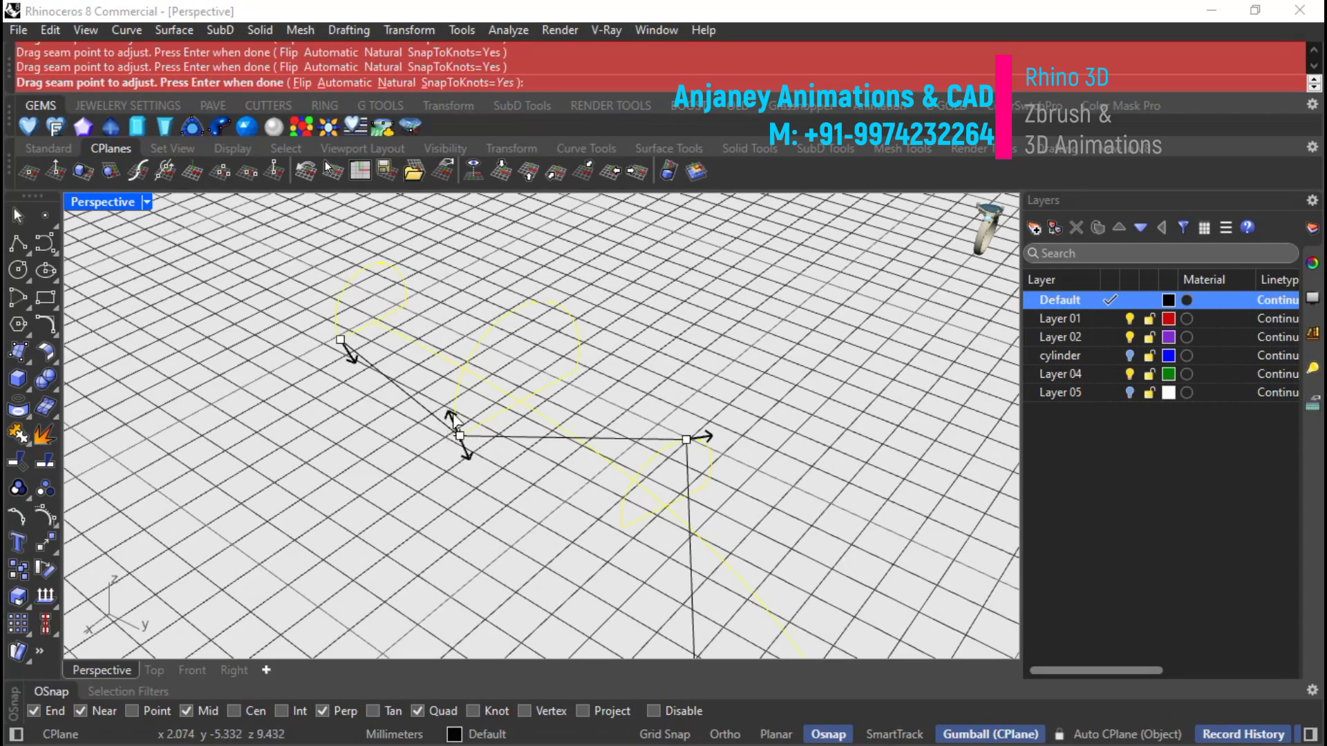
drag(686, 441, 623, 529)
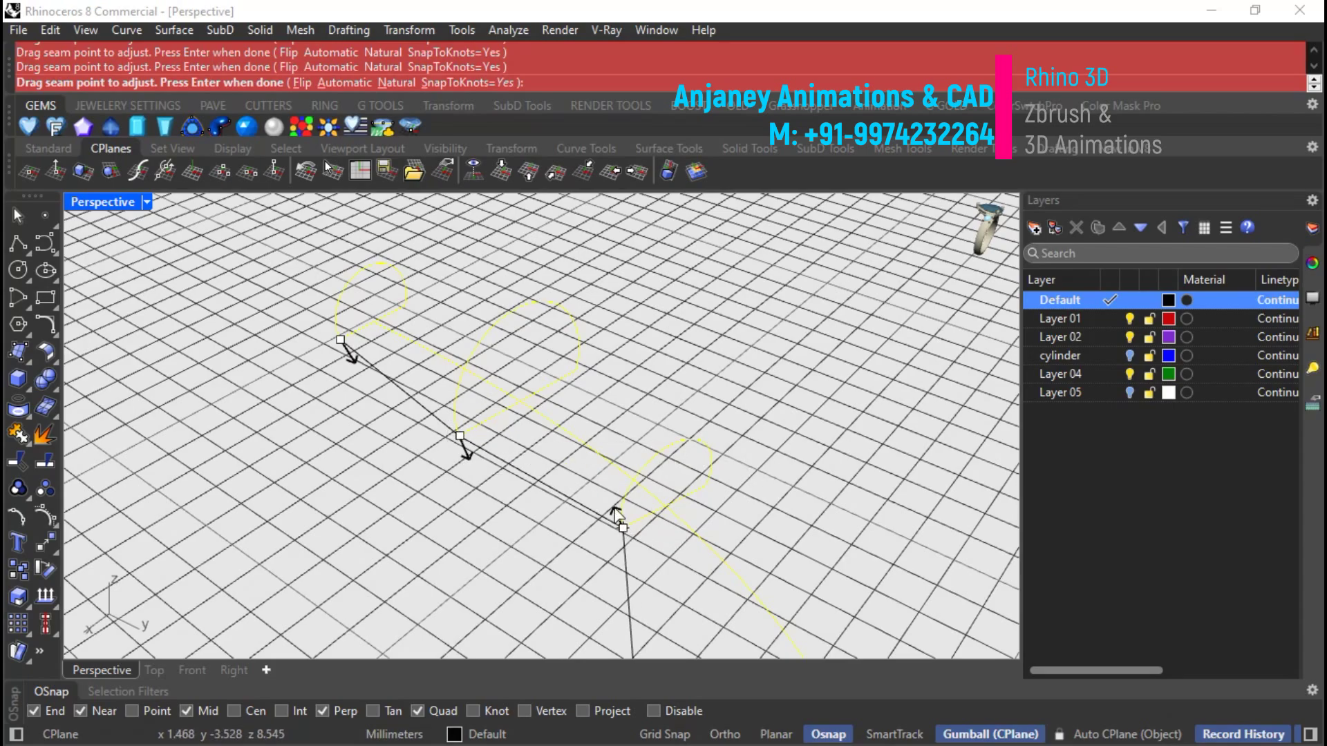
Move the seam point of a lower spiral profile from its arc to the endpoint of its flat edge.
right_drag(613, 510, 650, 581)
scroll(636, 567, up, 3)
drag(647, 581, 712, 532)
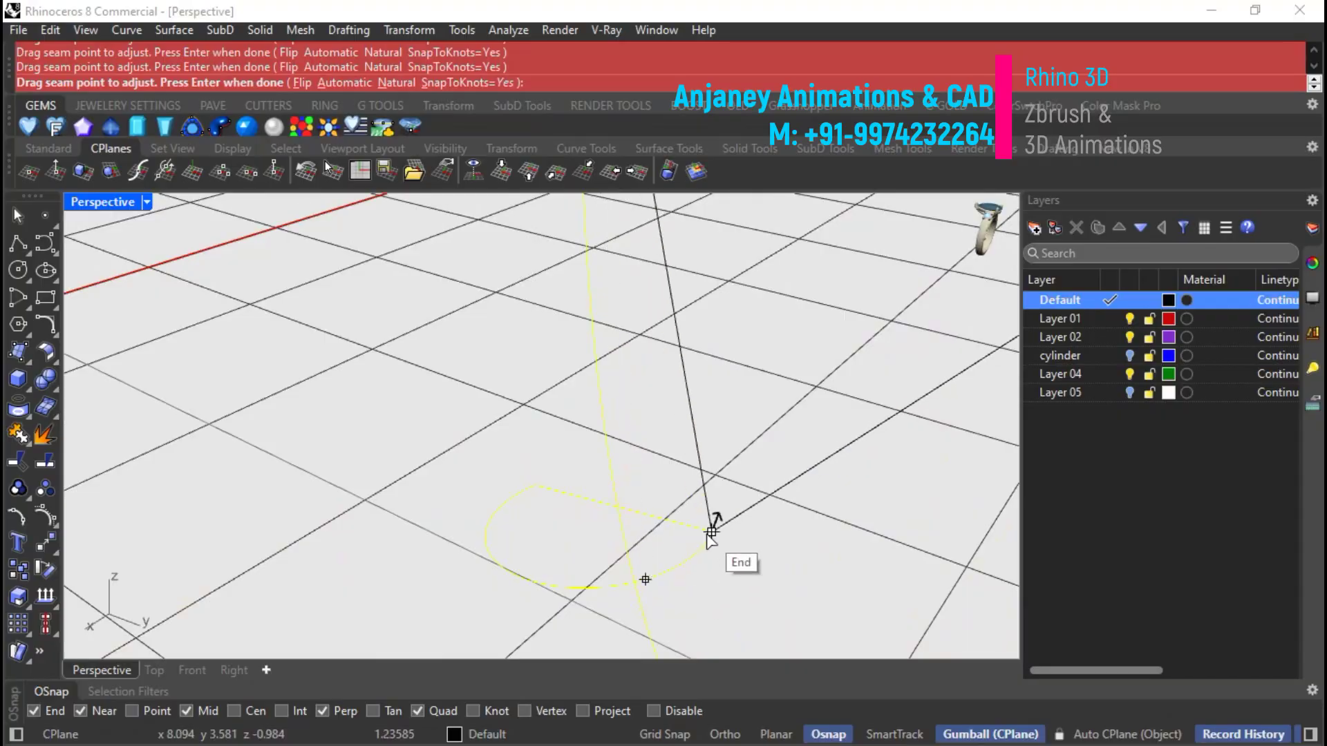
Examine the seam points and direction arrows of the remaining profiles along the spiral for alignment.
scroll(431, 555, down, 8)
scroll(774, 442, up, 5)
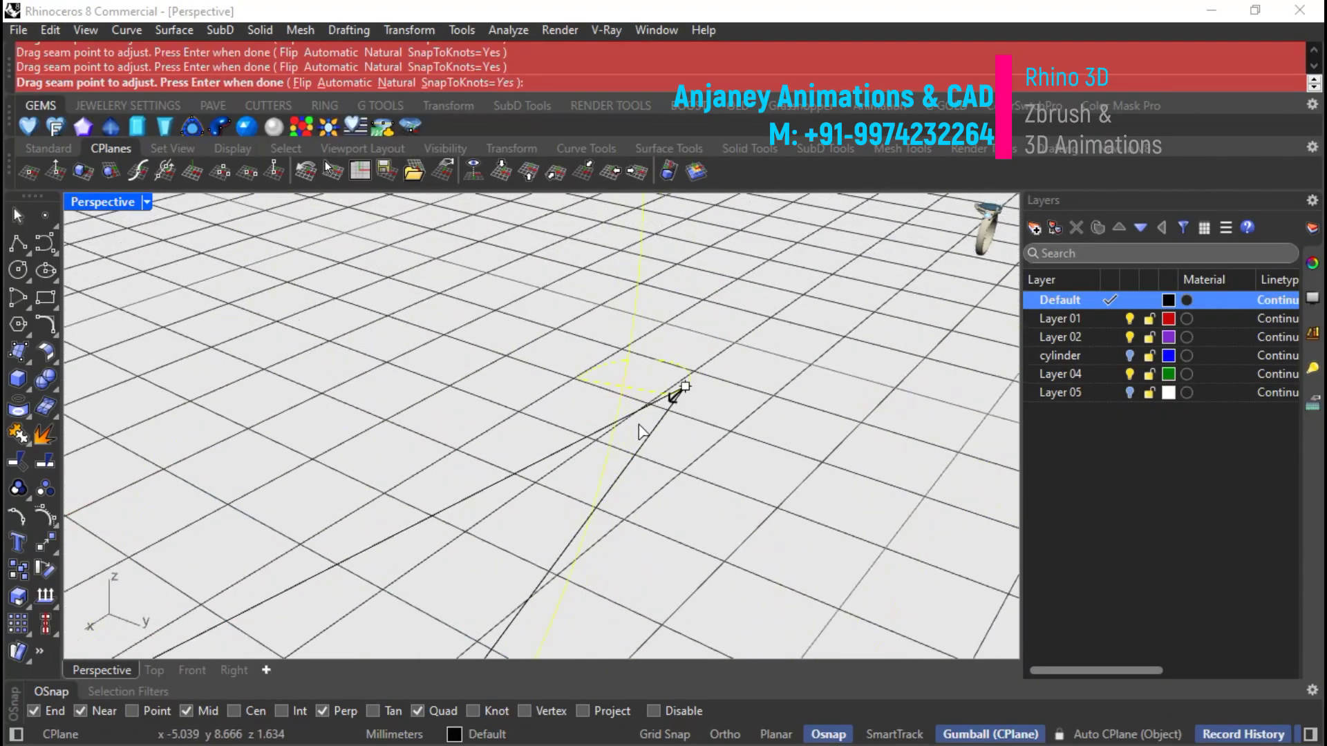
scroll(670, 396, down, 6)
scroll(543, 550, up, 5)
scroll(546, 544, down, 5)
scroll(726, 305, up, 3)
scroll(674, 373, down, 3)
scroll(760, 408, up, 8)
scroll(702, 396, down, 4)
scroll(646, 388, up, 4)
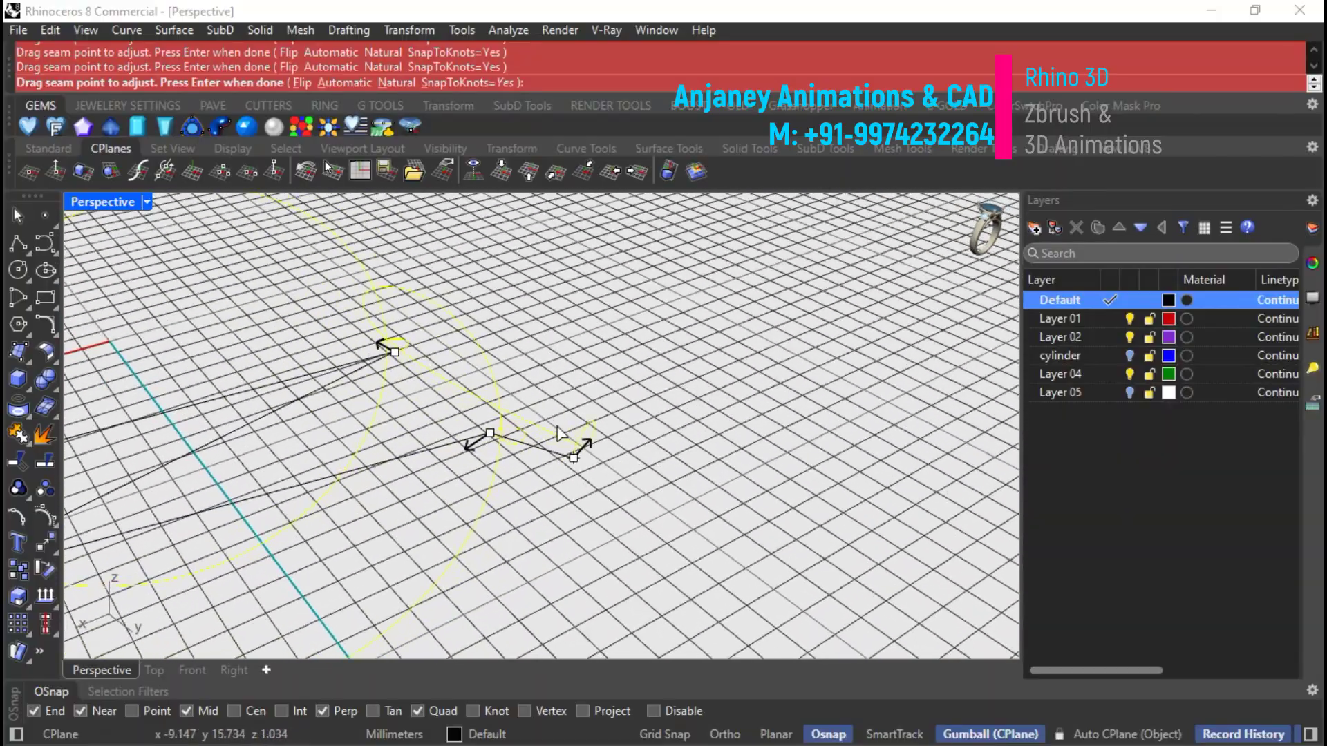
scroll(559, 434, up, 2)
scroll(678, 466, down, 3)
scroll(566, 439, up, 2)
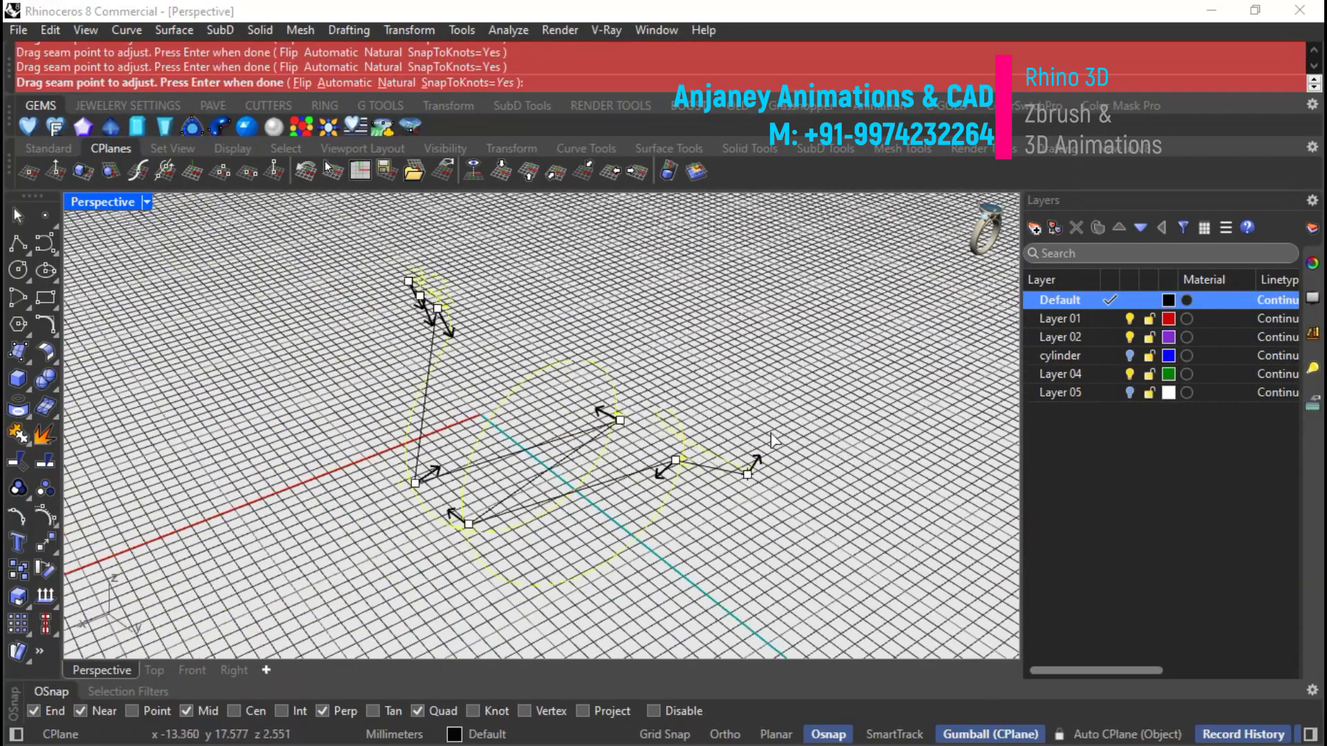
Preview the sweep with the realigned seams, inspect its body and thicker head end, and cancel it.
key(Return)
right_drag(564, 437, 529, 483)
right_drag(582, 427, 614, 511)
right_drag(515, 546, 471, 354)
scroll(470, 354, up, 5)
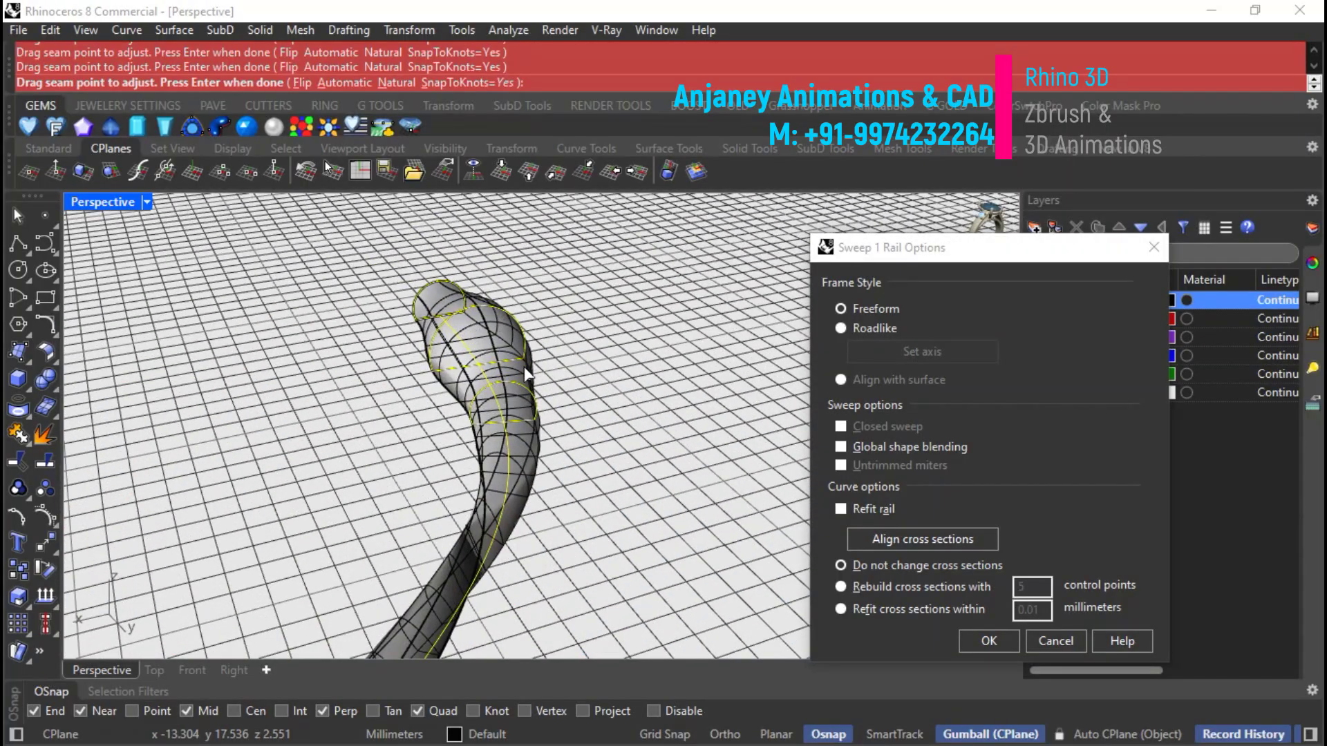
click(1056, 642)
Select the spiral rail curve and turn on its edit points.
right_drag(625, 500, 761, 450)
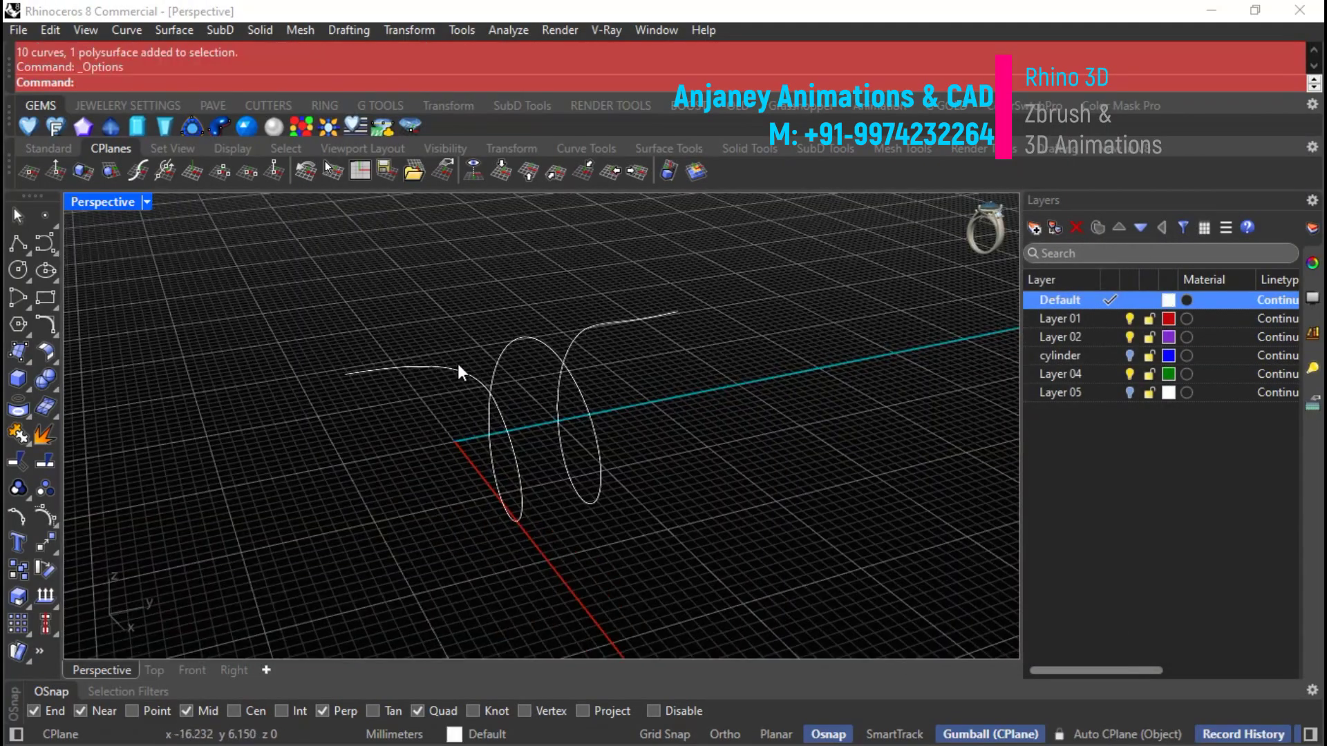
click(459, 368)
right_drag(557, 287, 333, 332)
click(20, 517)
Rebuild the spiral rail with 25 points at degree 3, deleting the input, after comparing the preview with the original curve.
text(REbuild)
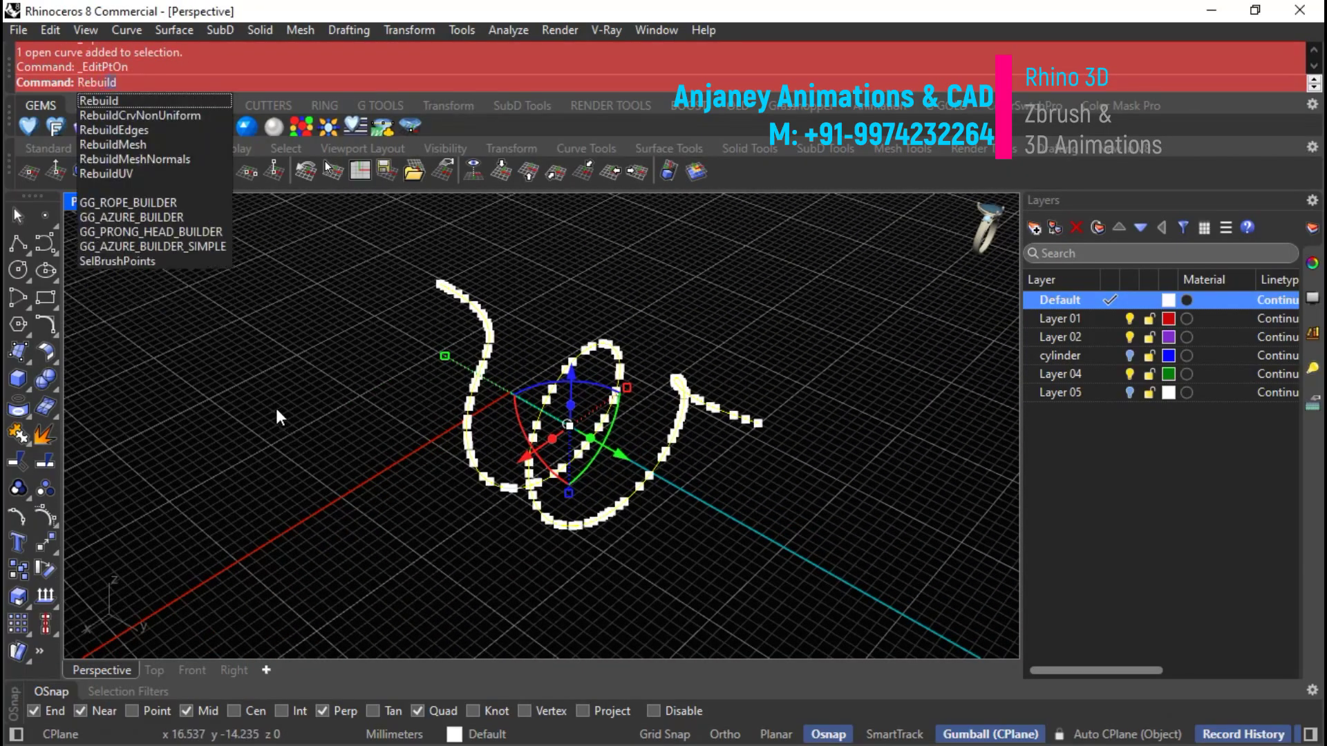
key(Return)
right_drag(534, 455, 892, 317)
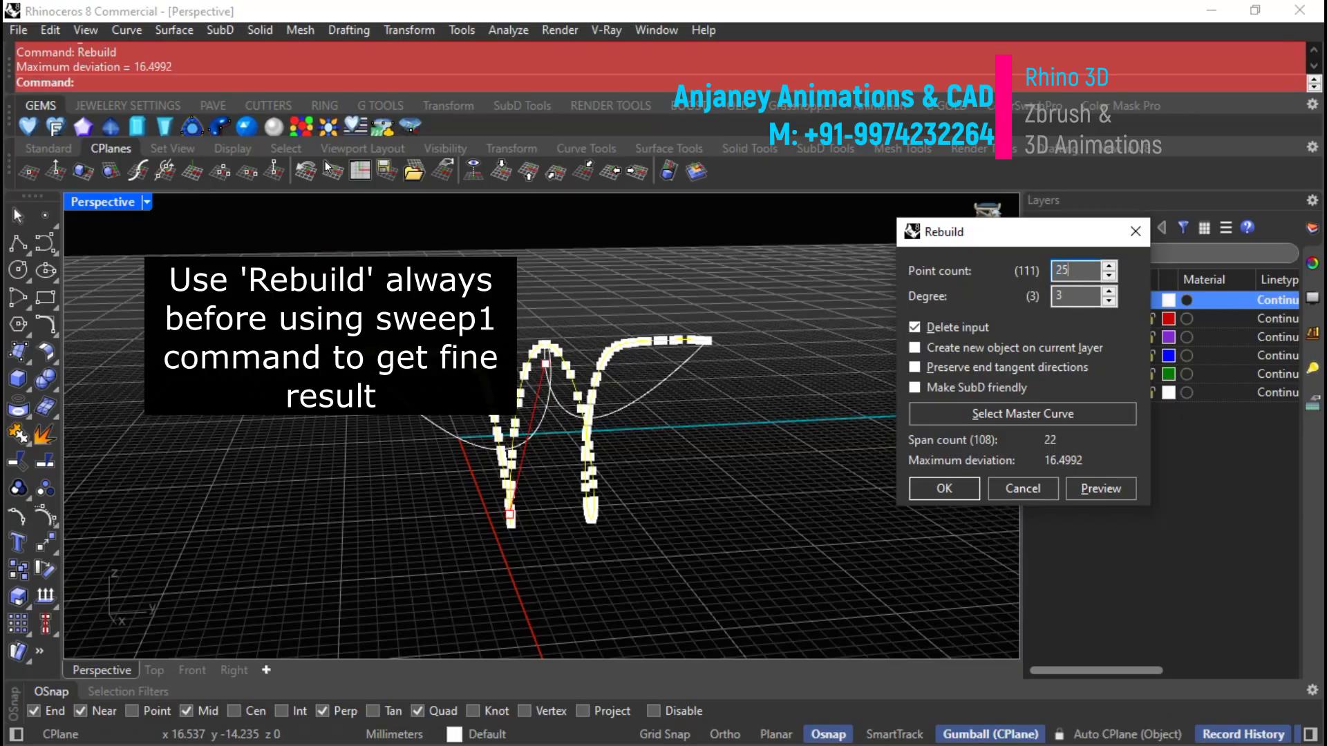
right_drag(553, 387, 733, 373)
click(192, 670)
scroll(467, 409, down, 3)
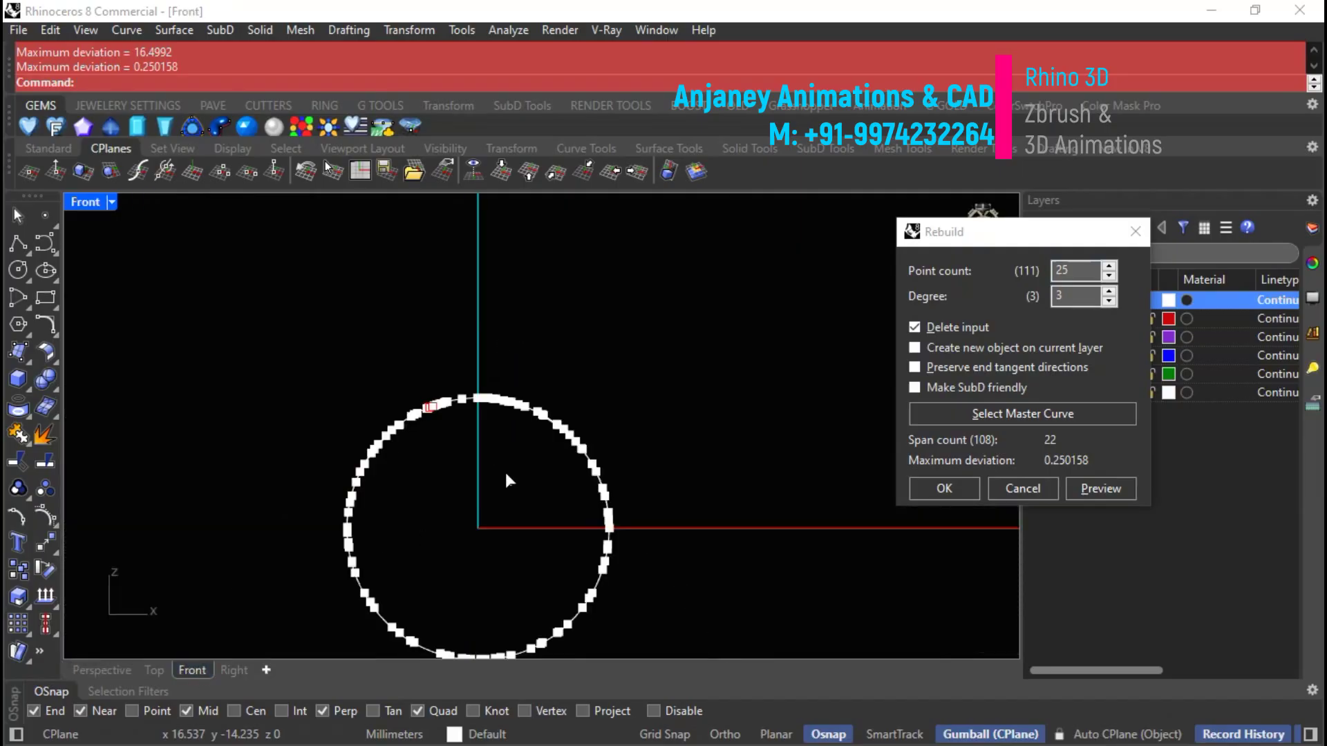
click(102, 671)
right_drag(415, 360, 445, 504)
scroll(465, 381, up, 5)
right_drag(420, 422, 522, 364)
right_drag(683, 399, 864, 414)
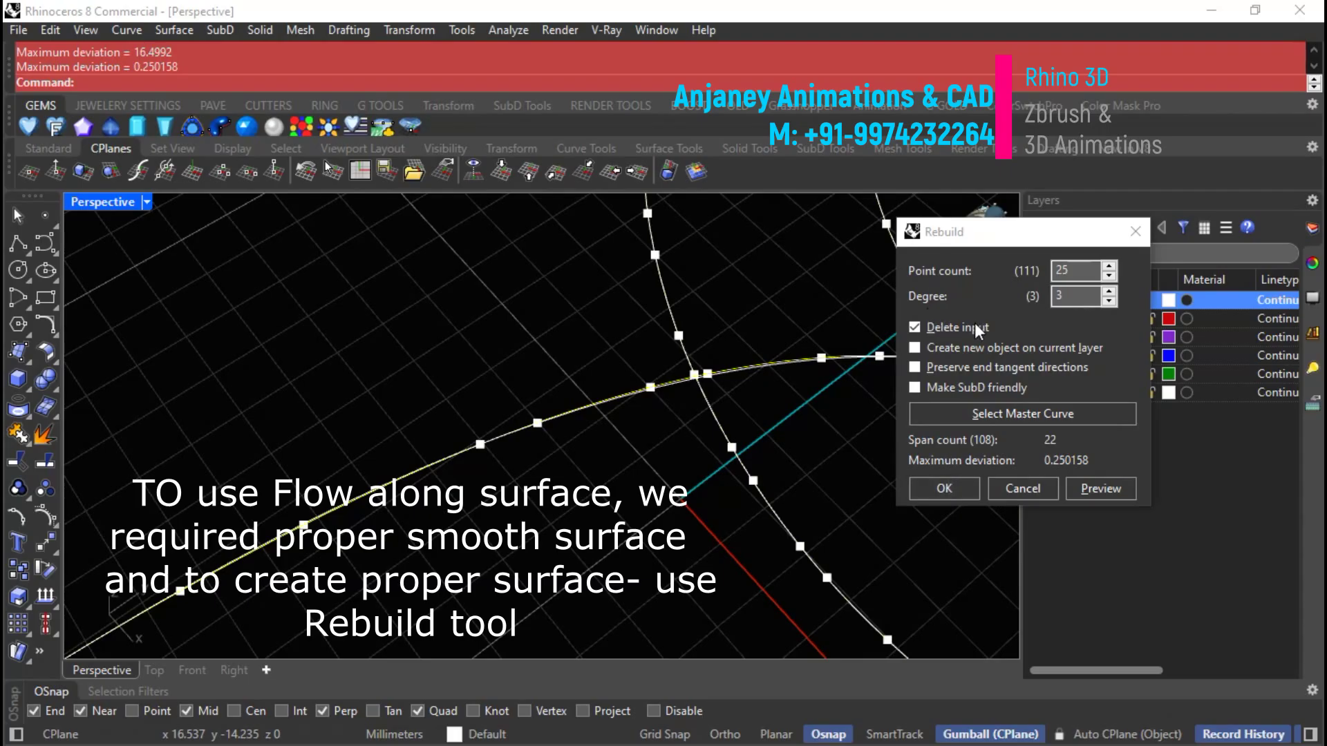
click(936, 488)
Deselect the rebuilt spiral rail and turn off its edit points.
right_drag(828, 454, 580, 420)
key(Escape)
key(Escape)
right_drag(803, 338, 831, 552)
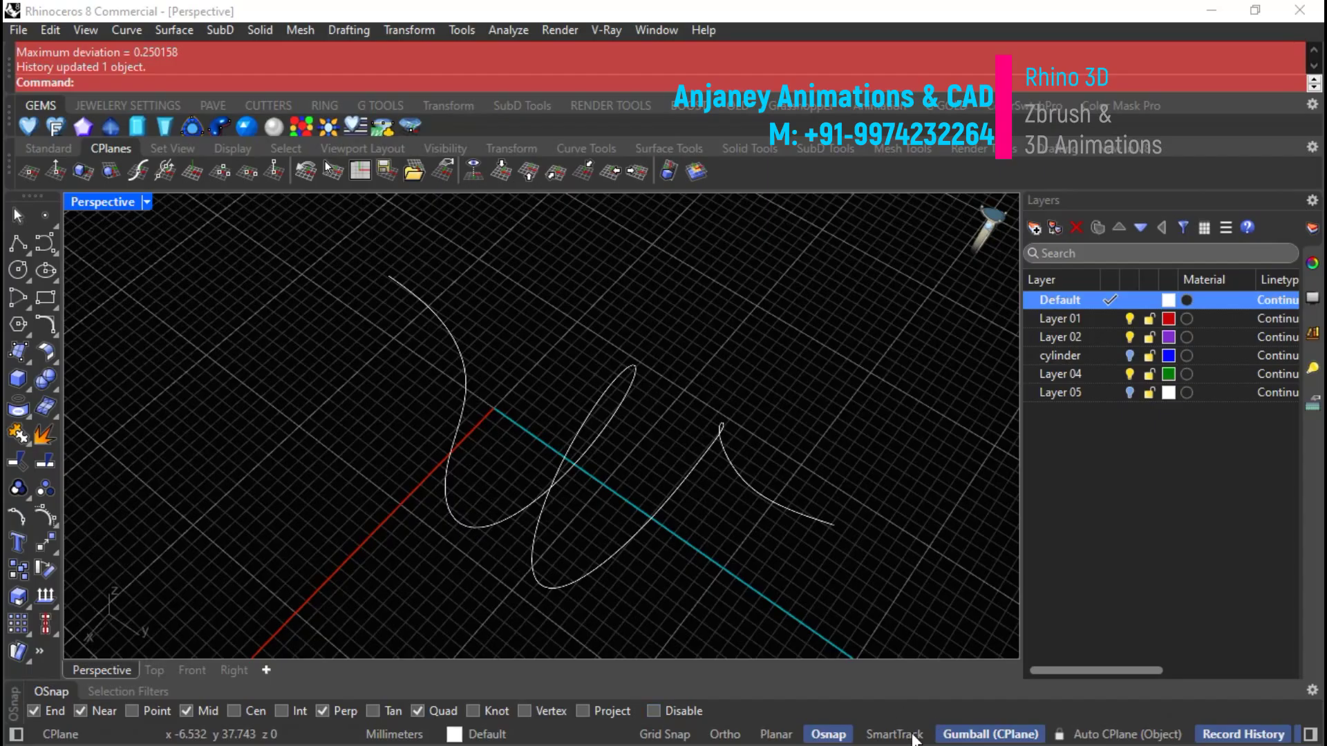
right_drag(880, 564, 871, 354)
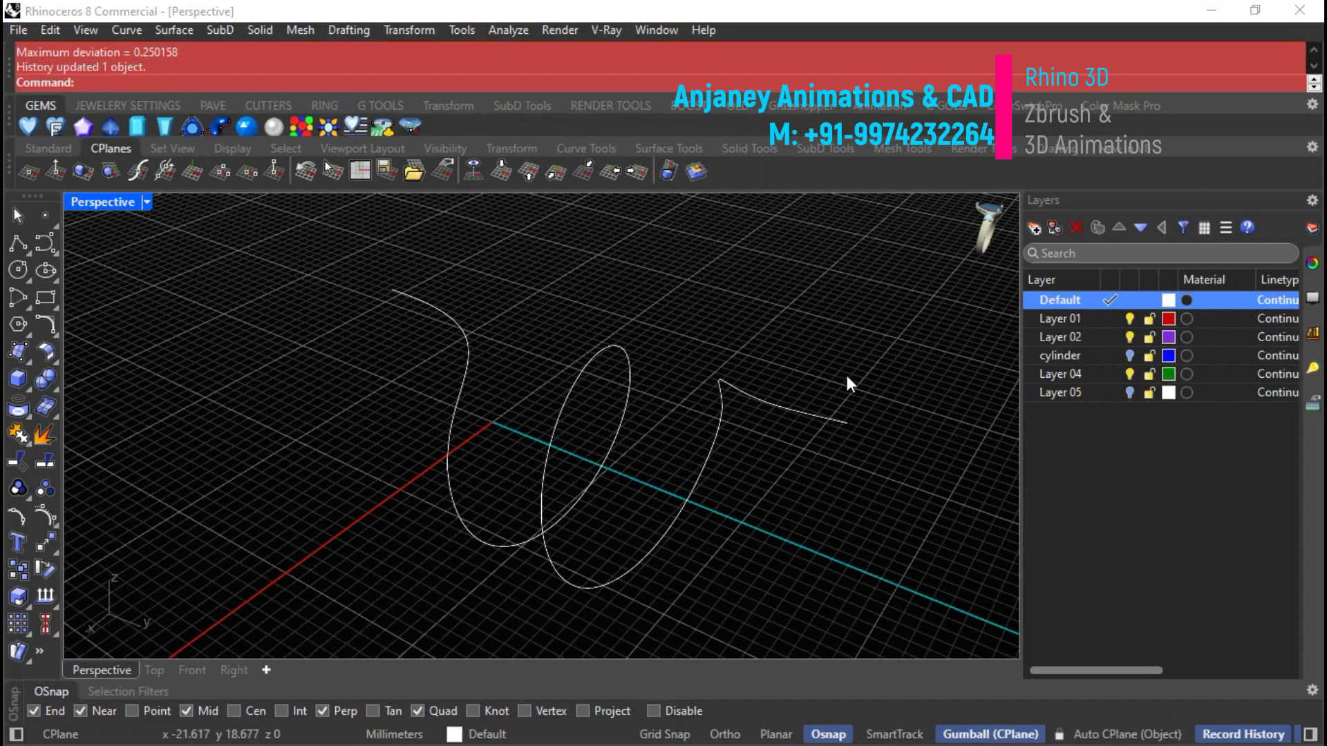
Set the construction plane perpendicular to the rebuilt rail at its outer tail end.
click(147, 169)
click(826, 417)
click(871, 439)
right_drag(878, 443, 616, 396)
Draw a circle of 2 mm diameter centred on the rail's end point.
click(18, 269)
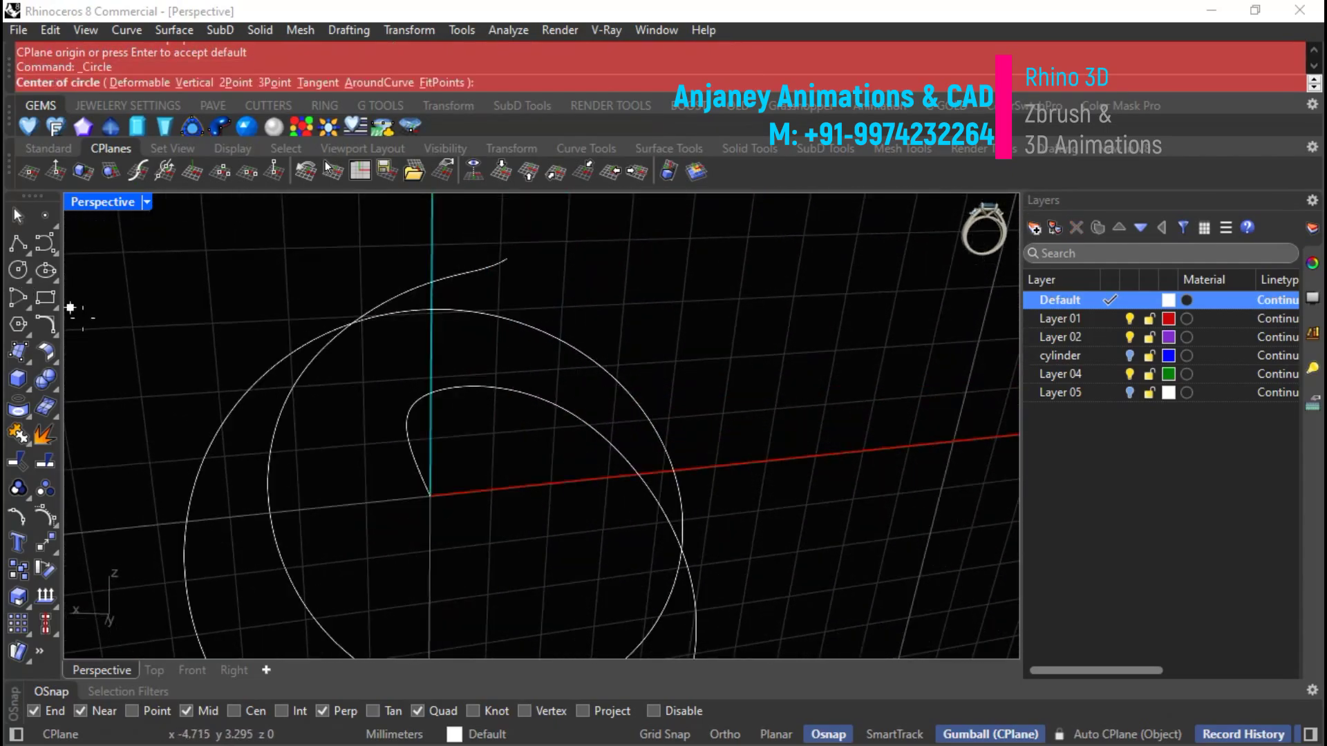
click(431, 495)
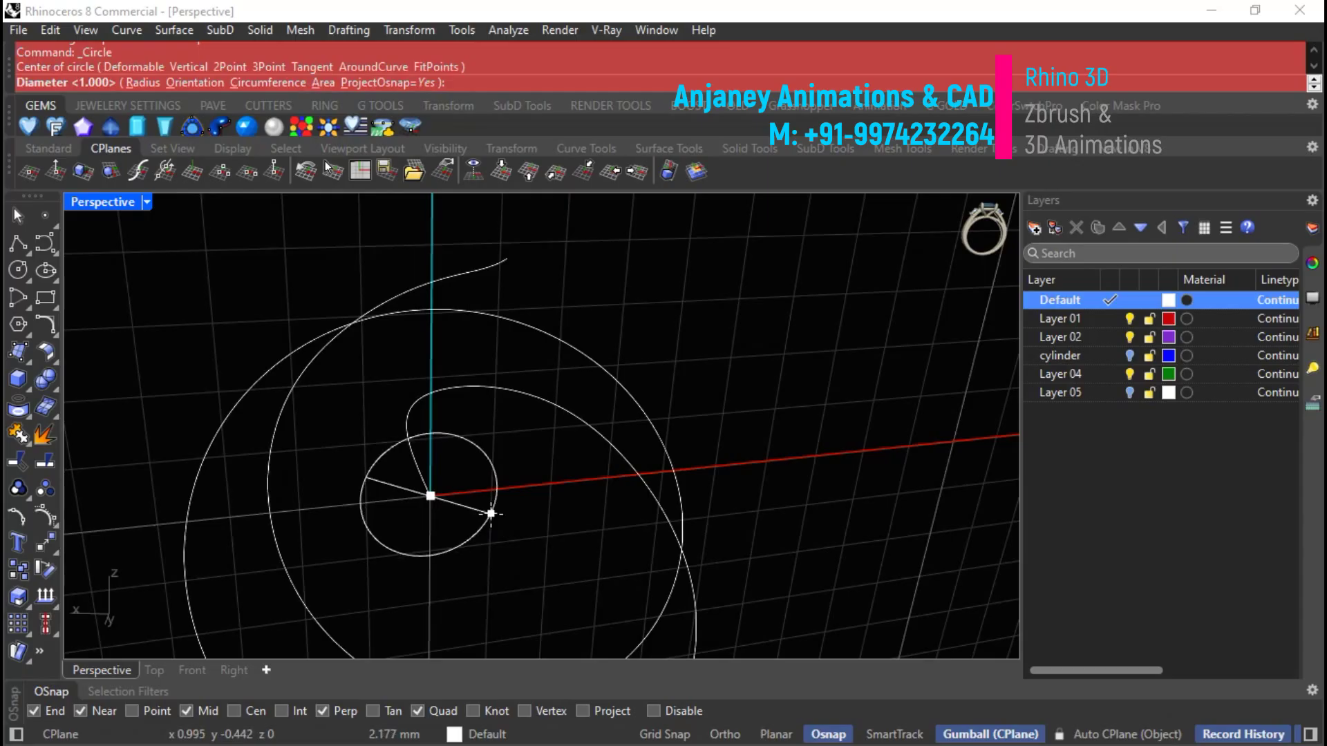
text(2)
key(Return)
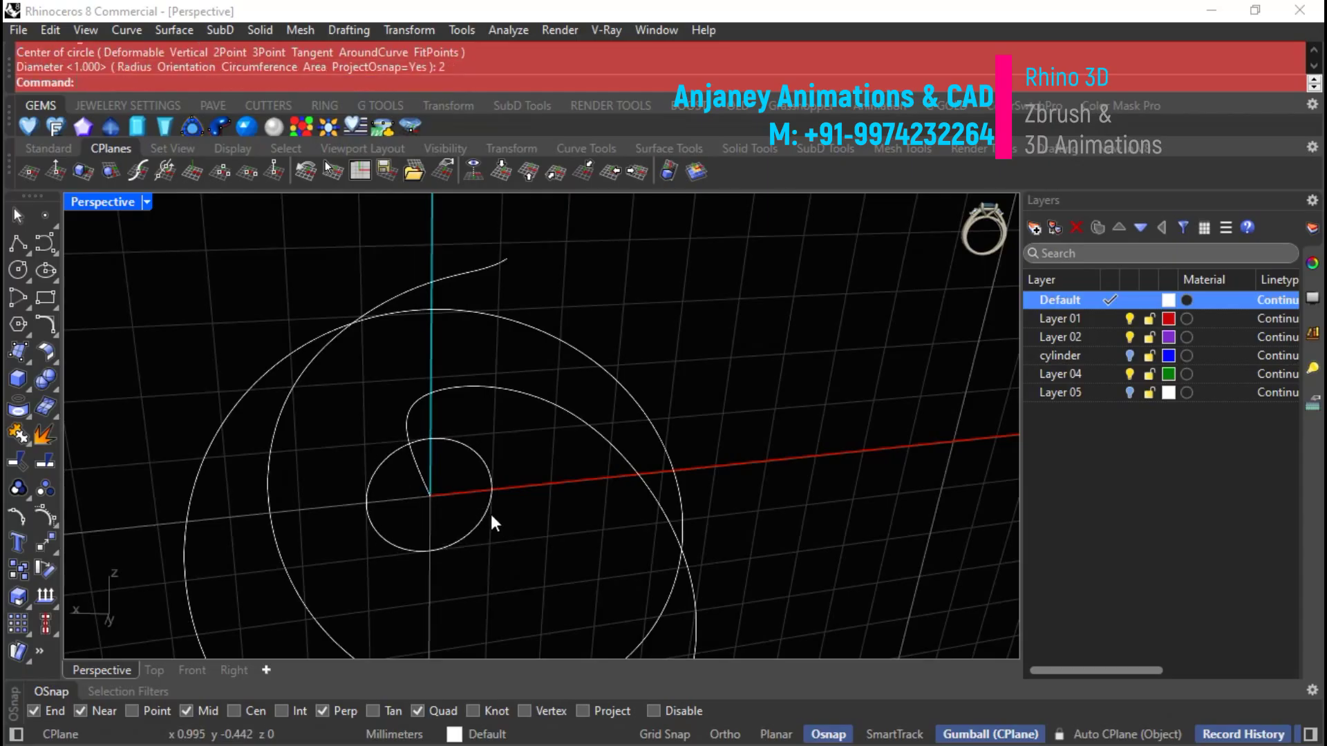
mouse_move(491, 515)
right_down()
mouse_move(495, 491)
mouse_move(484, 511)
right_up()
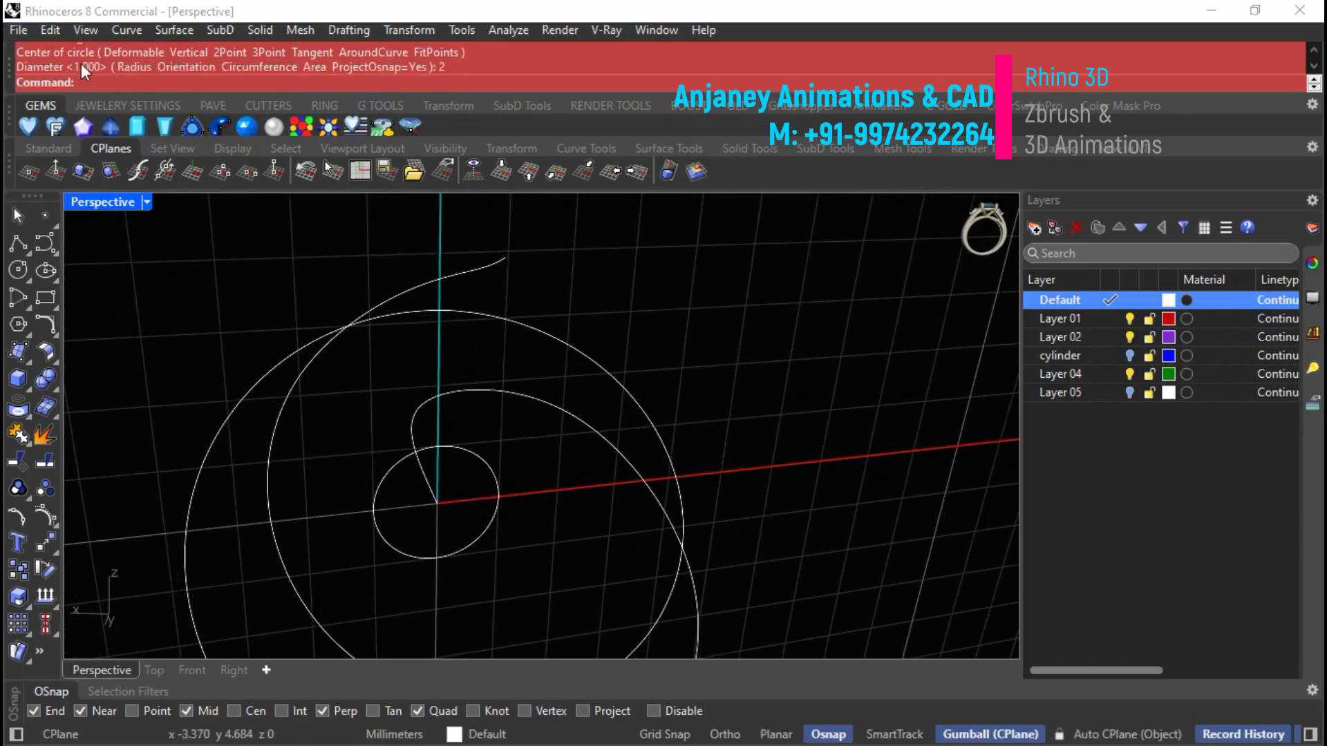
With Ortho on, draw a straight chord about 1.9 mm long across the circle just below its centre.
click(19, 240)
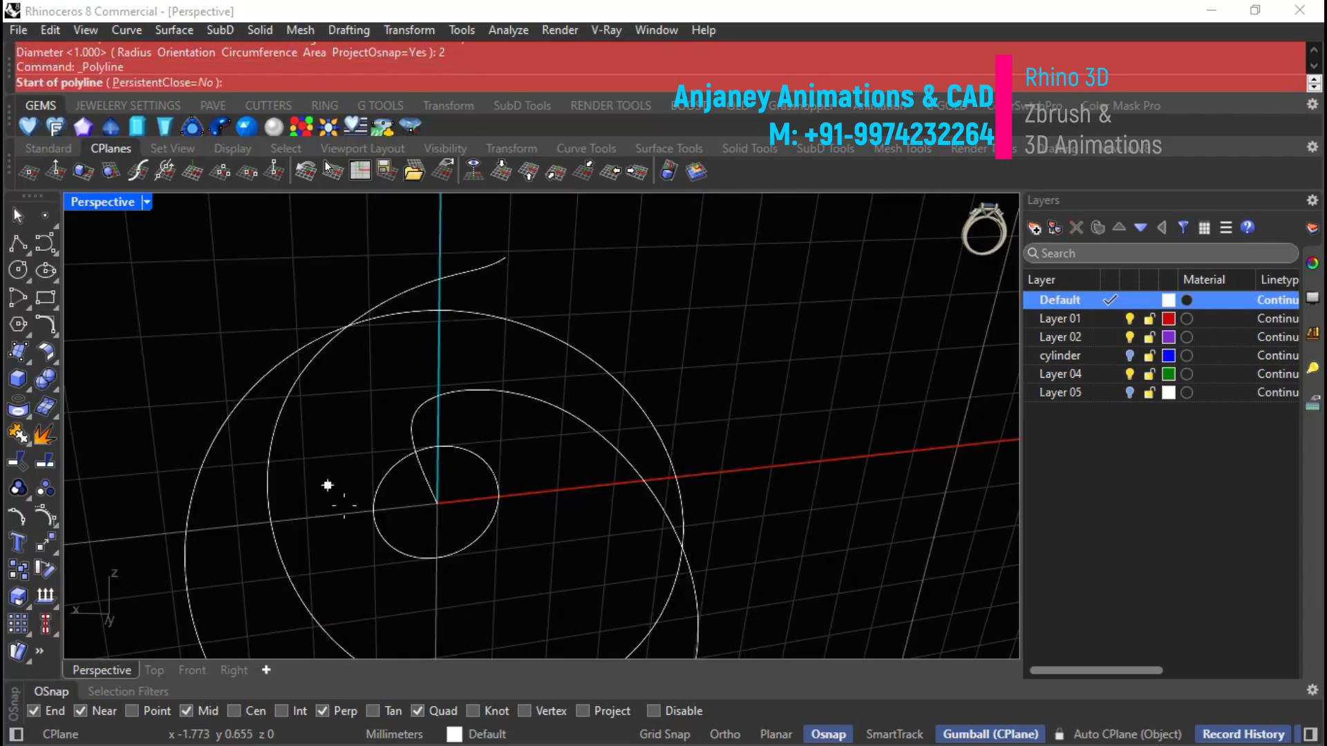
click(379, 532)
key(F8)
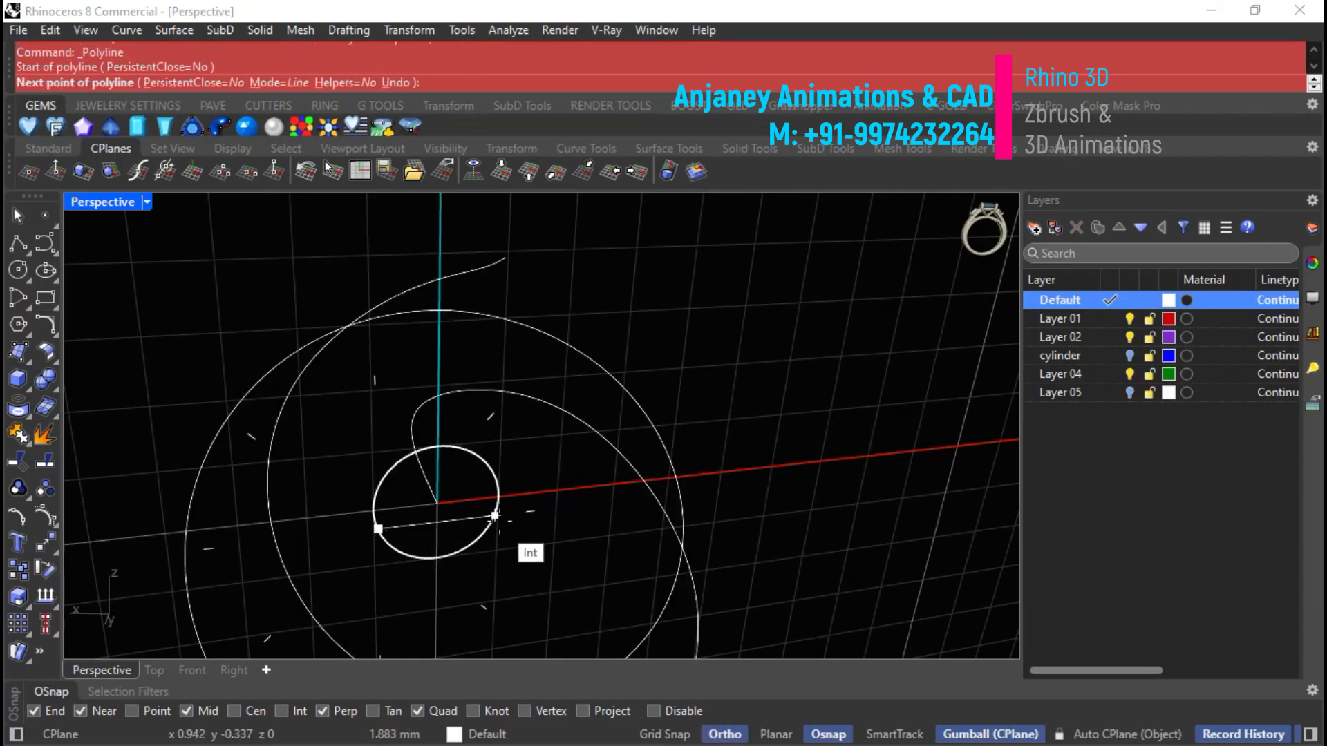
click(495, 515)
key(Return)
Trim away the circle's arc below the chord to leave a D-shaped profile.
drag(512, 542, 463, 503)
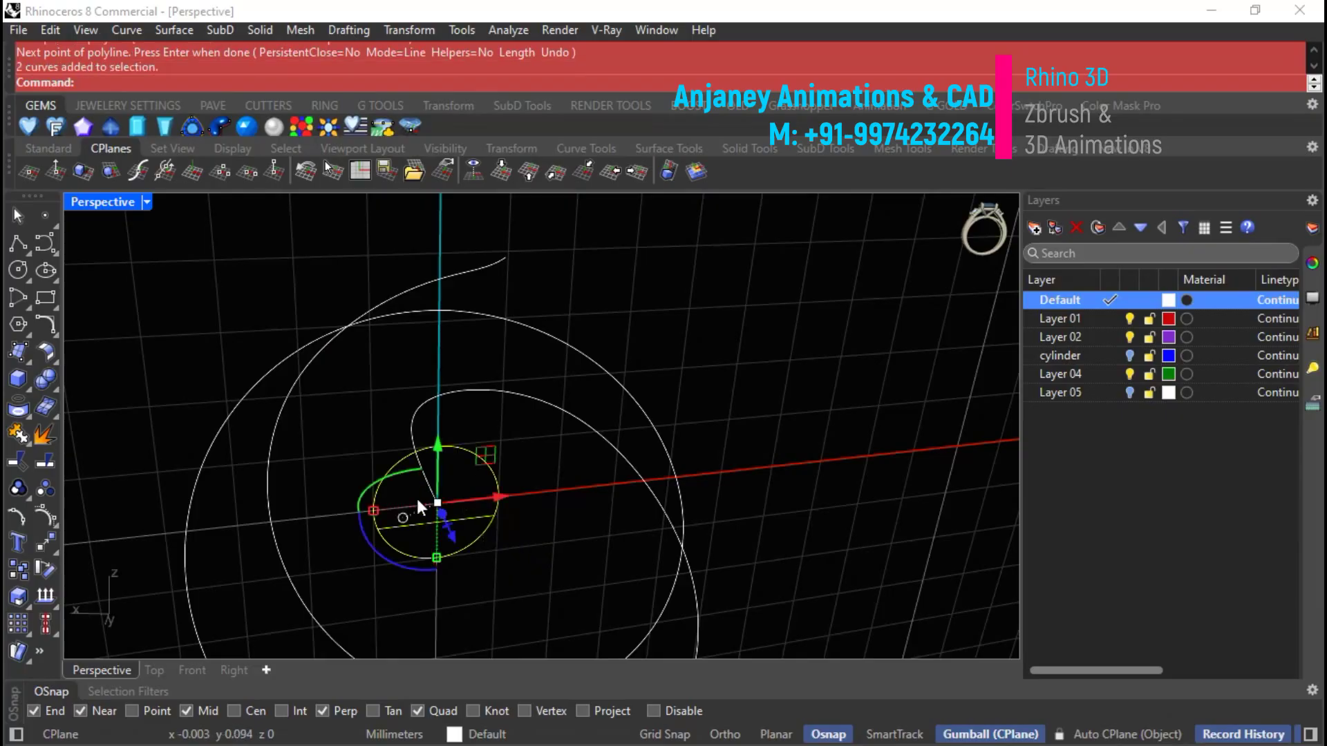
click(21, 461)
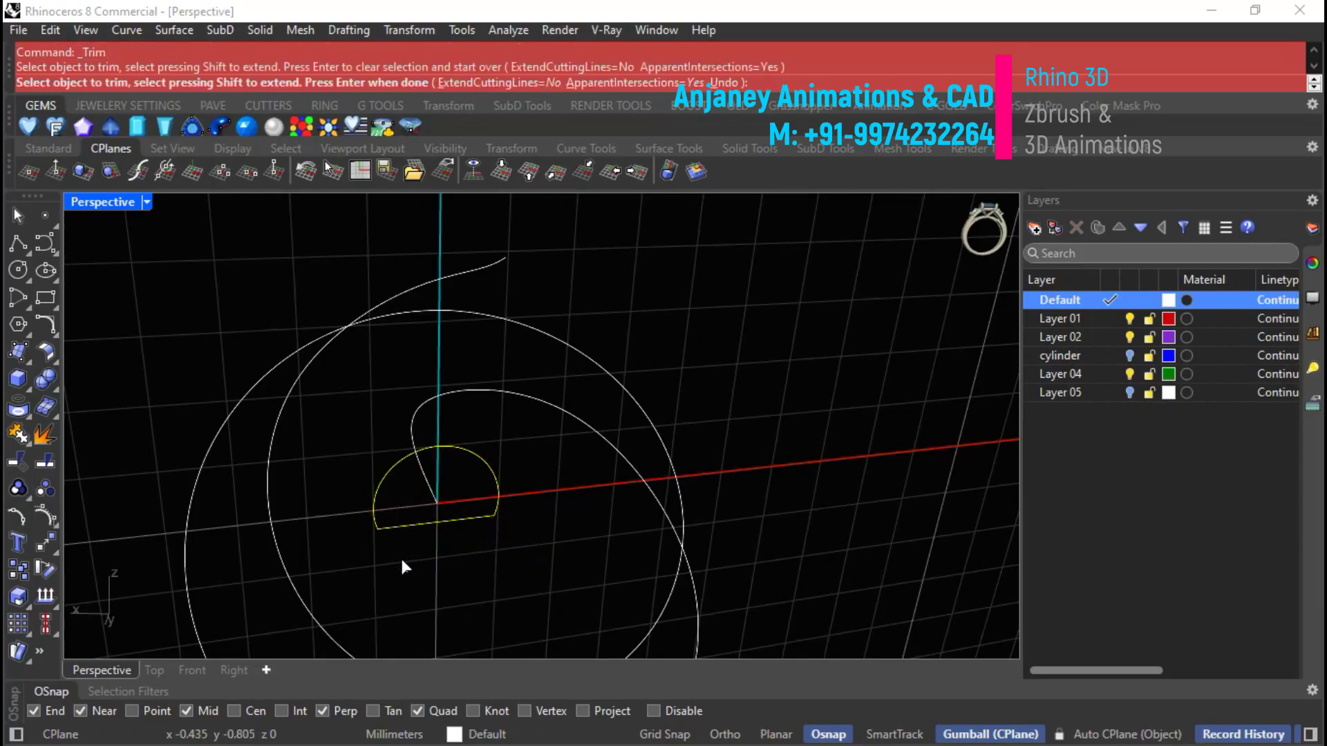
click(448, 560)
mouse_move(372, 446)
right_down()
mouse_move(400, 459)
mouse_move(380, 454)
right_up()
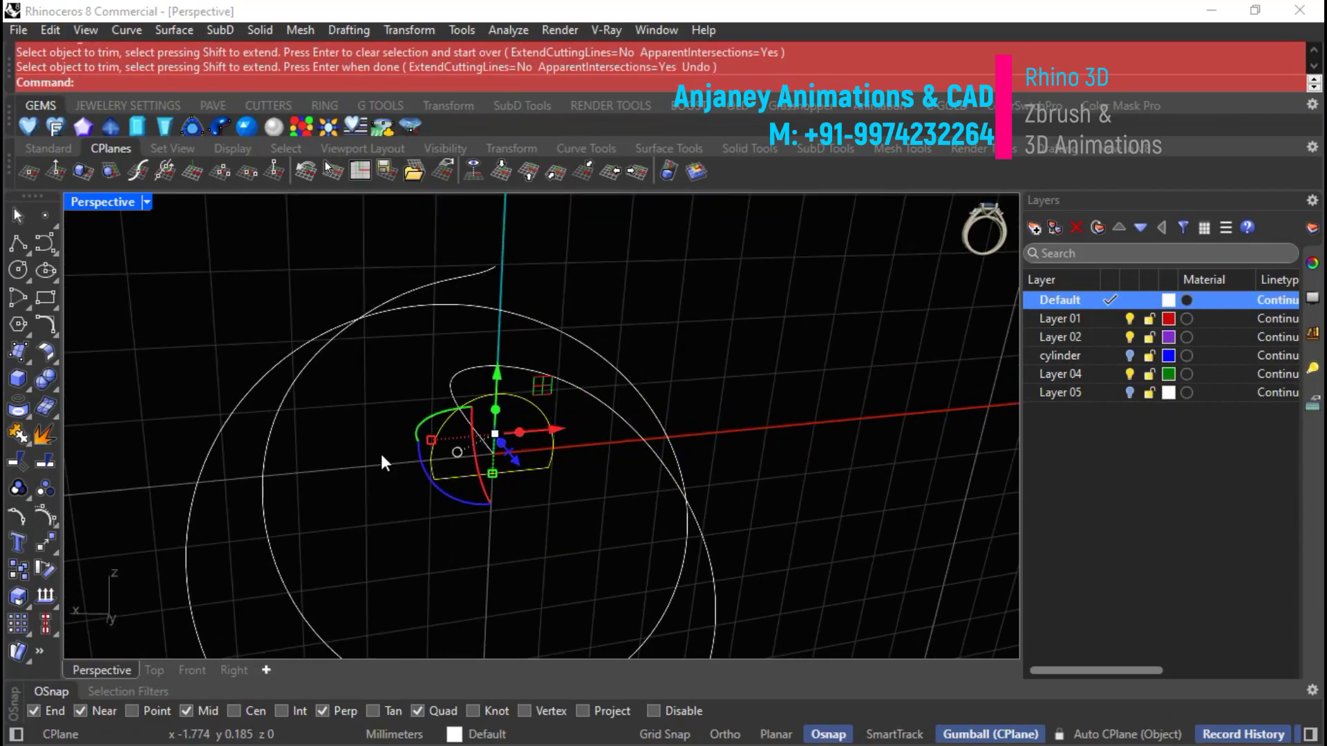
Join the trimmed half-circle profile and move its flat base's midpoint onto the end of the spiral curve.
key(ctrl+j)
scroll(552, 356, up, 4)
click(409, 30)
click(437, 59)
click(438, 571)
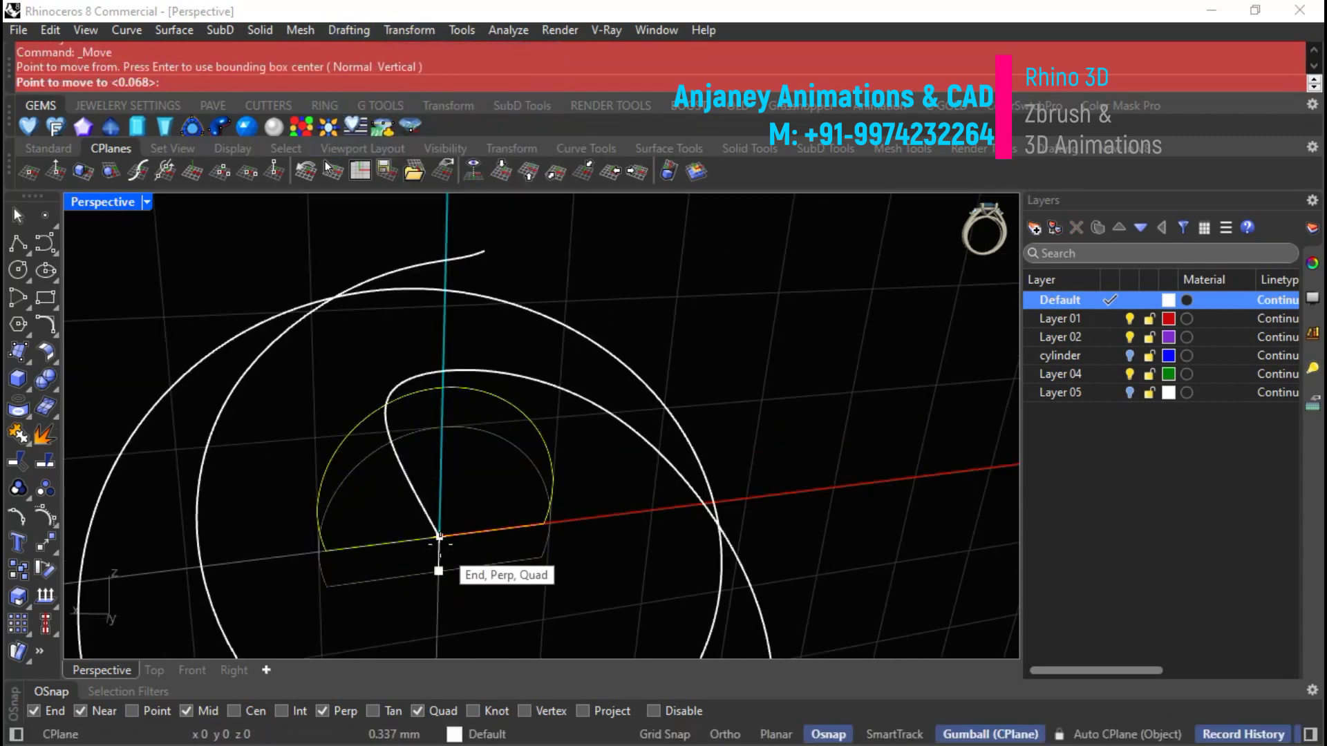
click(441, 545)
click(482, 560)
Set the construction plane perpendicular to the spiral at its side quadrant and draw a circle 2.25 mm in diameter there.
scroll(445, 388, down, 8)
right_drag(443, 418, 266, 503)
right_drag(463, 549, 443, 442)
click(145, 169)
click(374, 384)
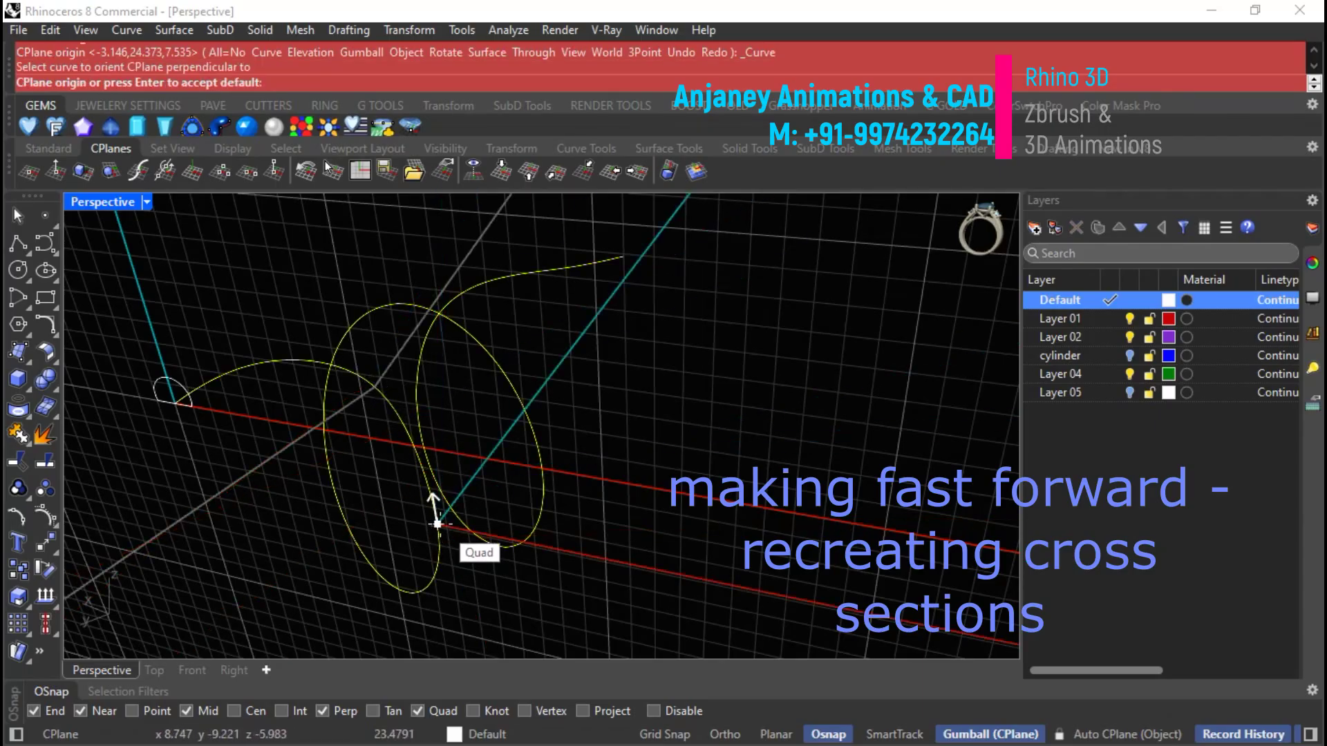
click(438, 527)
scroll(336, 420, down, 6)
right_drag(379, 508, 414, 454)
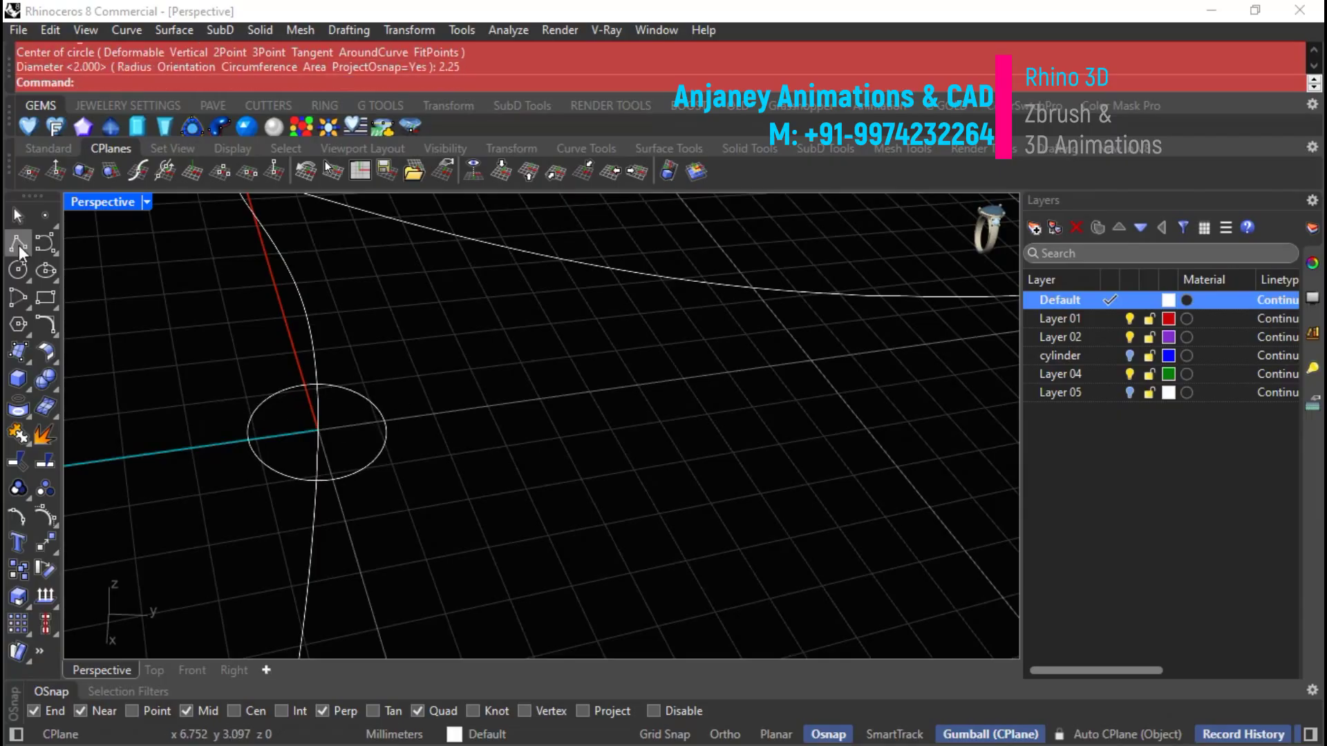
Trim the 2.25 mm circle along a line into a closed D-shaped profile and move its base midpoint onto the curve.
click(267, 459)
click(385, 441)
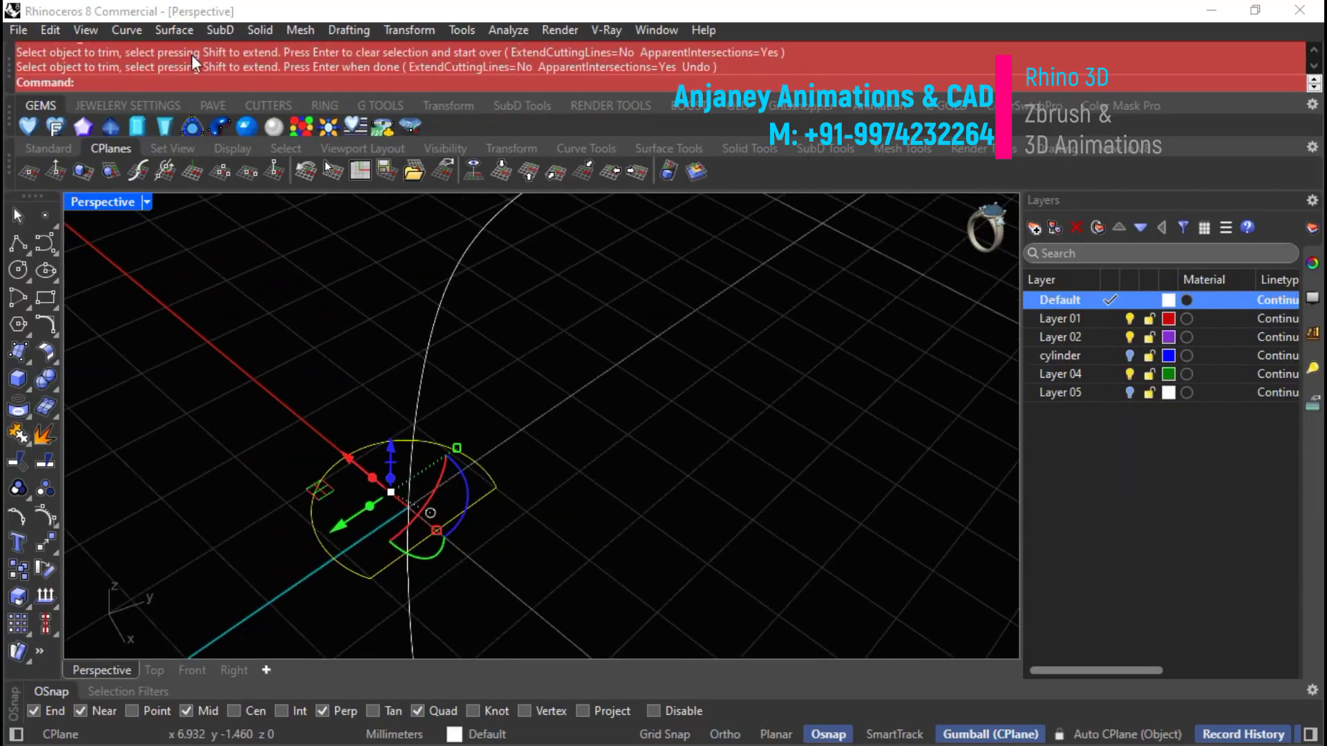
scroll(134, 59, up, 3)
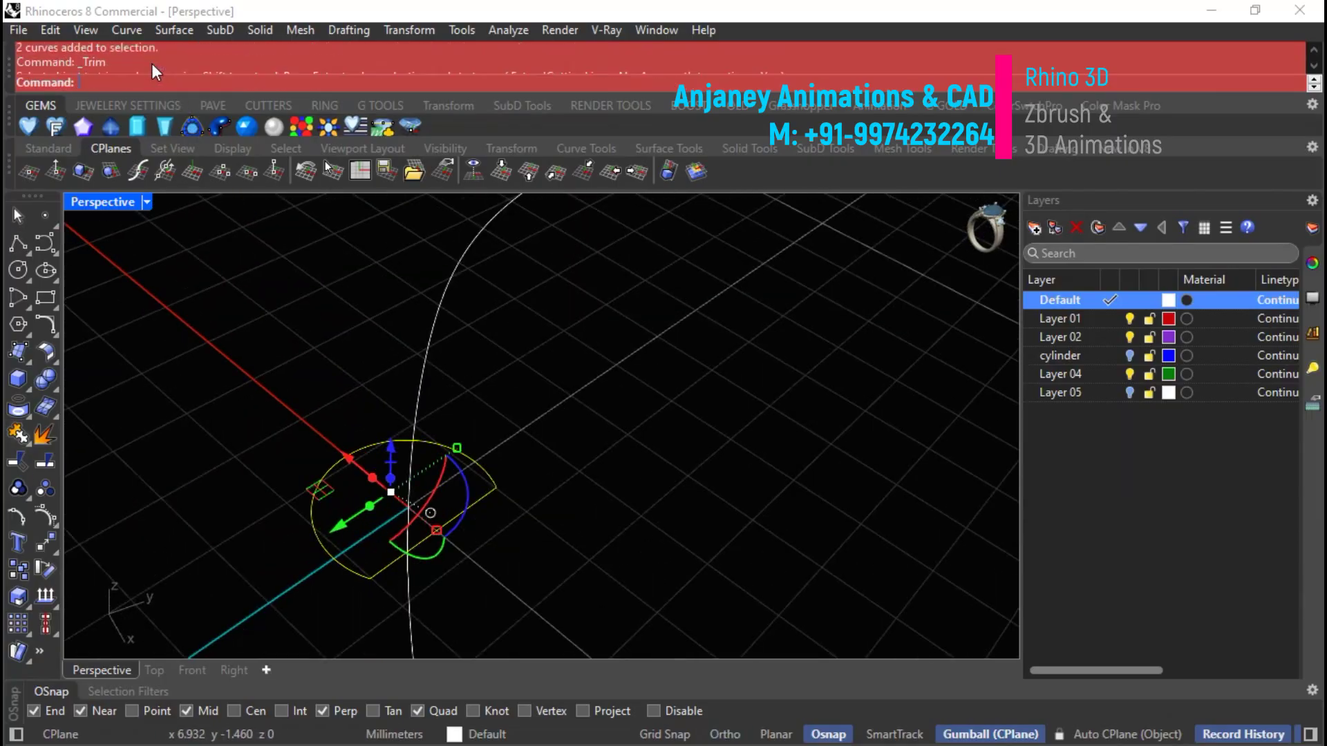
click(431, 535)
click(408, 508)
scroll(442, 484, down, 5)
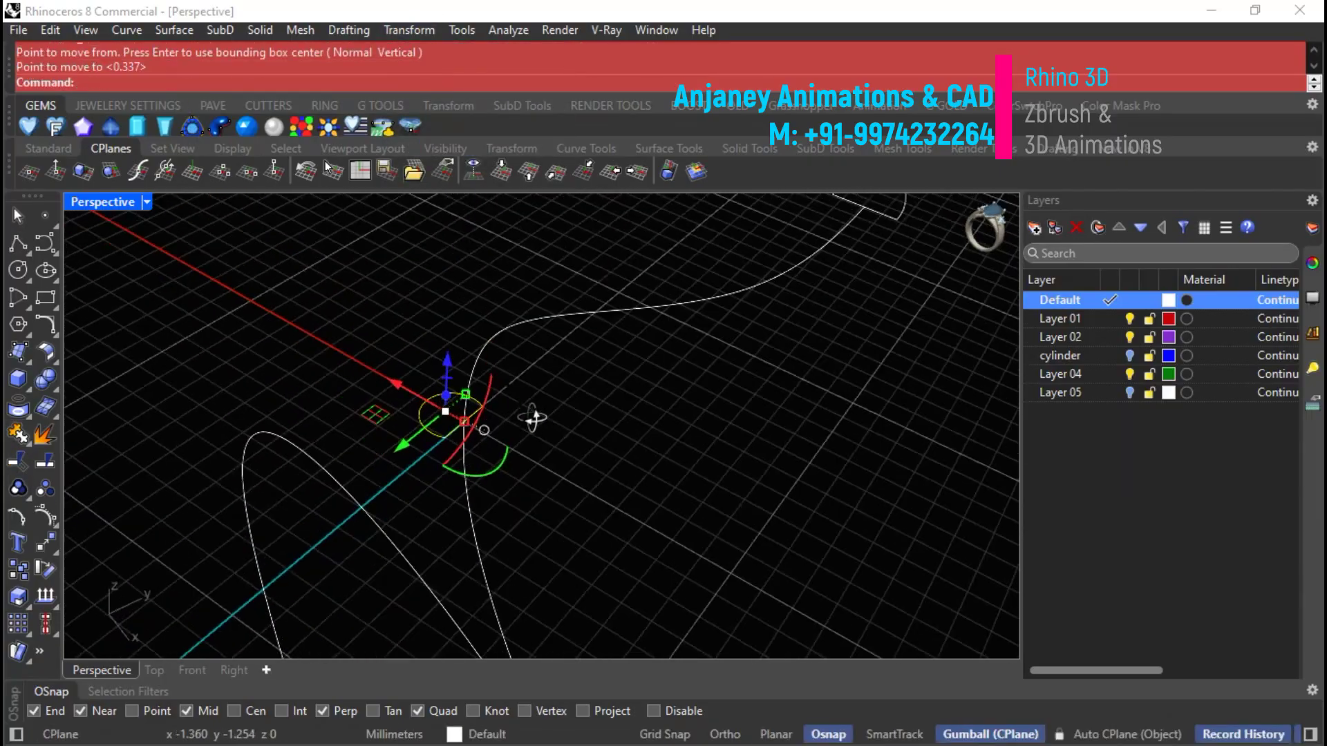
Try copying the D-shaped profile to other side points along the spiral curve.
right_drag(533, 421, 484, 387)
click(409, 31)
click(477, 80)
click(160, 546)
click(657, 366)
click(547, 461)
click(817, 321)
right_click(816, 322)
Delete the side profiles from the spiral and set the construction plane to World Top.
scroll(622, 415, down, 5)
right_drag(622, 470, 484, 470)
key(Delete)
click(501, 171)
scroll(473, 387, up, 6)
right_drag(484, 387, 539, 358)
key(Delete)
Draw a circle 2.3 mm in diameter at the side of the spiral curve on the World Top construction plane.
right_drag(595, 414, 743, 477)
click(138, 171)
click(564, 401)
click(569, 380)
click(501, 172)
click(18, 270)
scroll(553, 401, up, 4)
click(539, 408)
mouse_move(594, 414)
right_down()
mouse_move(569, 376)
mouse_move(525, 456)
right_up()
text(2.3)
key(Return)
Trim the 2.3 mm circle along a line into a closed D-shaped profile and move its base midpoint onto the curve.
click(18, 243)
click(447, 430)
click(588, 358)
click(17, 461)
click(553, 453)
click(18, 434)
text(M)
key(Return)
click(532, 422)
click(514, 390)
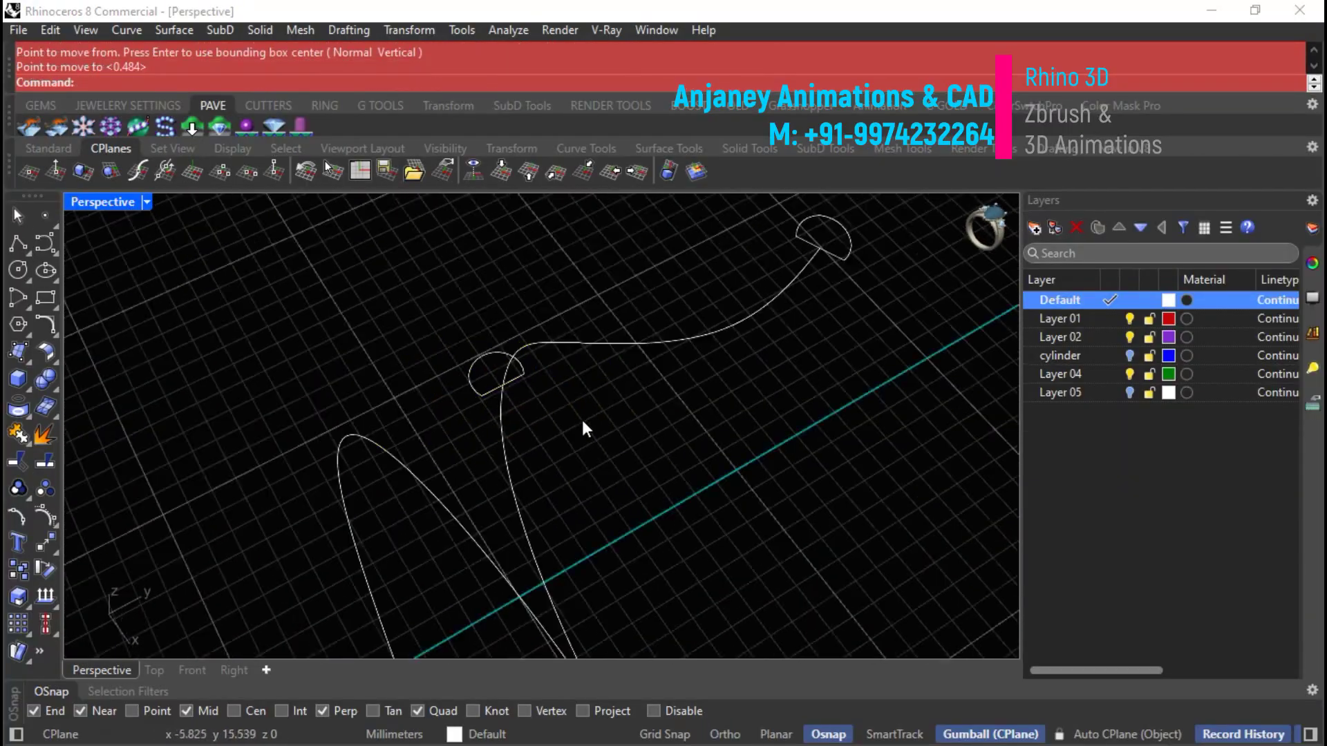
Copy the 2.3 mm D-shaped profile to the three other side points of the spiral's coils.
right_drag(615, 443, 594, 387)
click(511, 297)
click(409, 30)
click(426, 80)
click(565, 329)
click(448, 282)
click(309, 507)
key(Return)
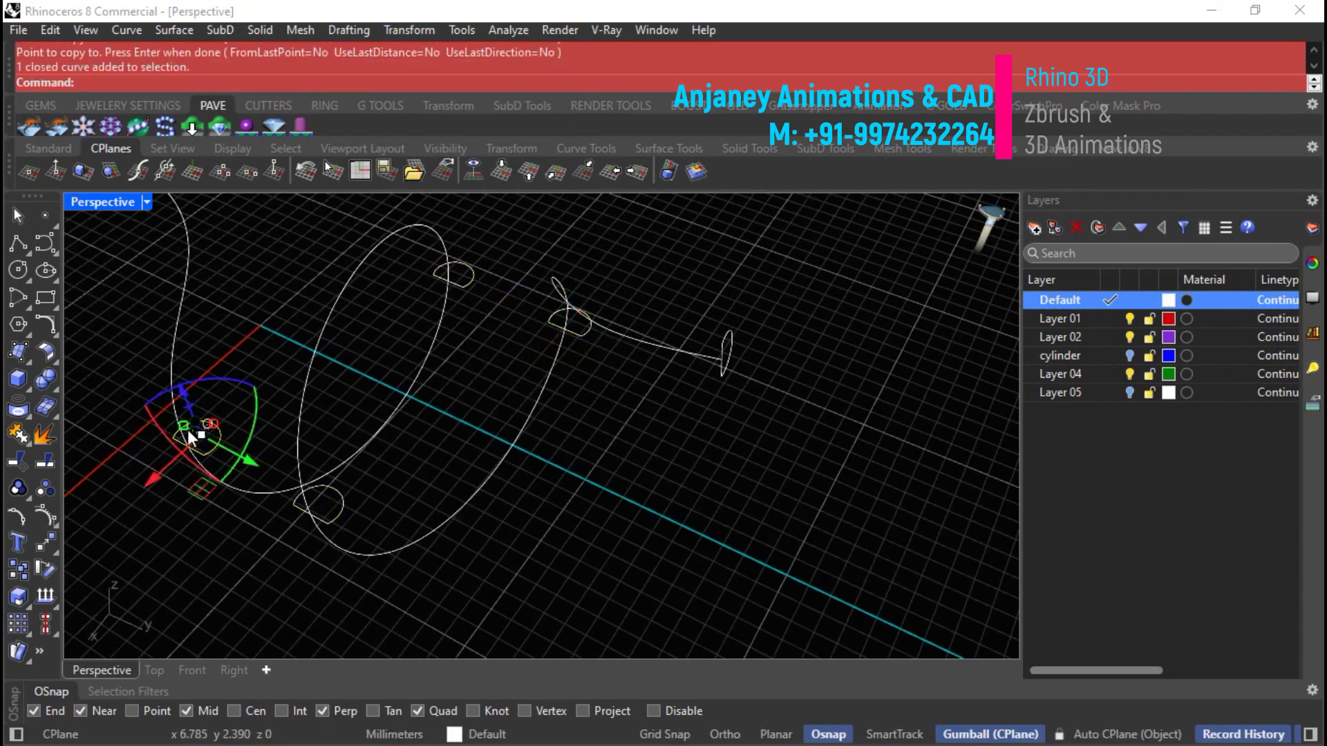
Rotate the two copied profiles on the opposite side of the coils by 180 degrees.
scroll(185, 439, up, 12)
click(237, 448)
click(317, 489)
click(195, 391)
click(331, 509)
click(231, 456)
click(437, 568)
scroll(754, 524, down, 8)
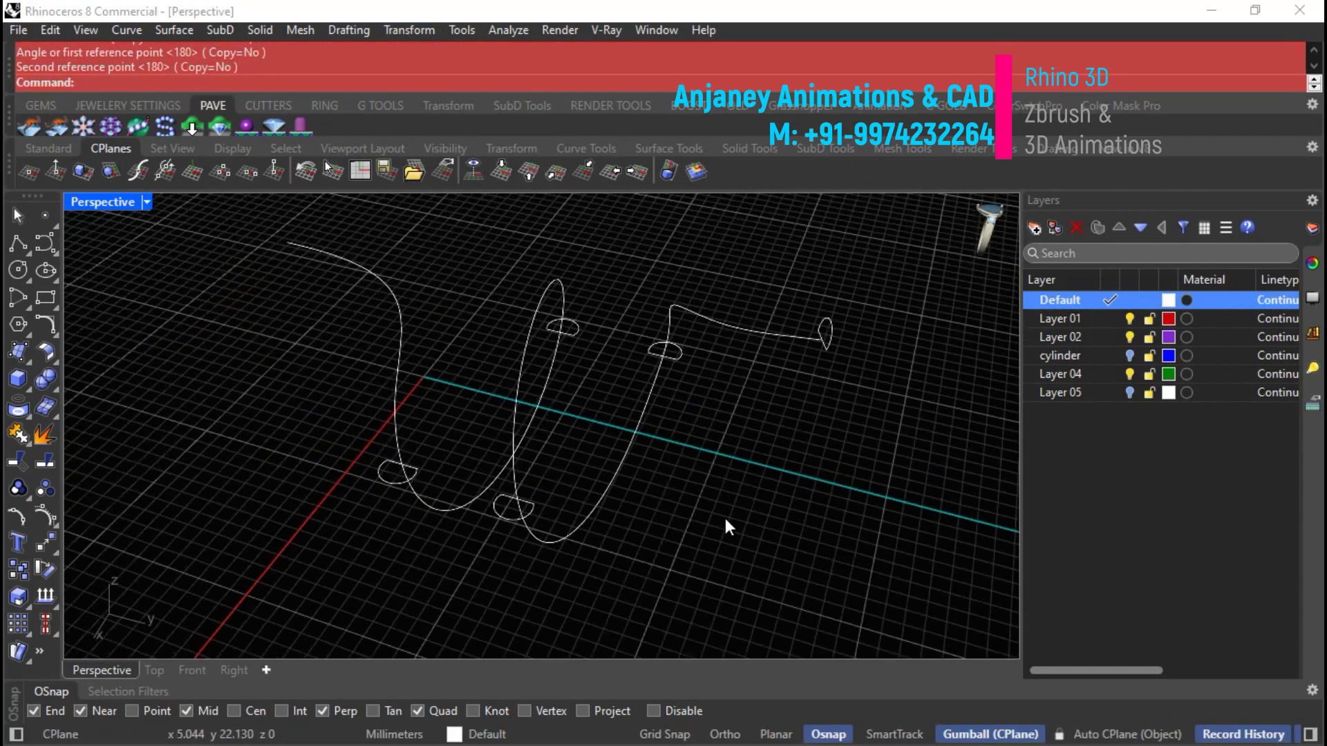
Set the construction plane perpendicular to the curve near its bare end and draw a circle 1.85 mm in diameter there.
right_drag(754, 525, 622, 442)
click(138, 170)
click(499, 407)
click(476, 361)
click(18, 270)
click(425, 402)
text(1.85)
key(Return)
Trim the 1.85 mm circle along a line into a closed D-shaped profile and move it onto the curve.
click(18, 244)
click(349, 338)
click(18, 461)
click(18, 434)
click(409, 30)
click(423, 62)
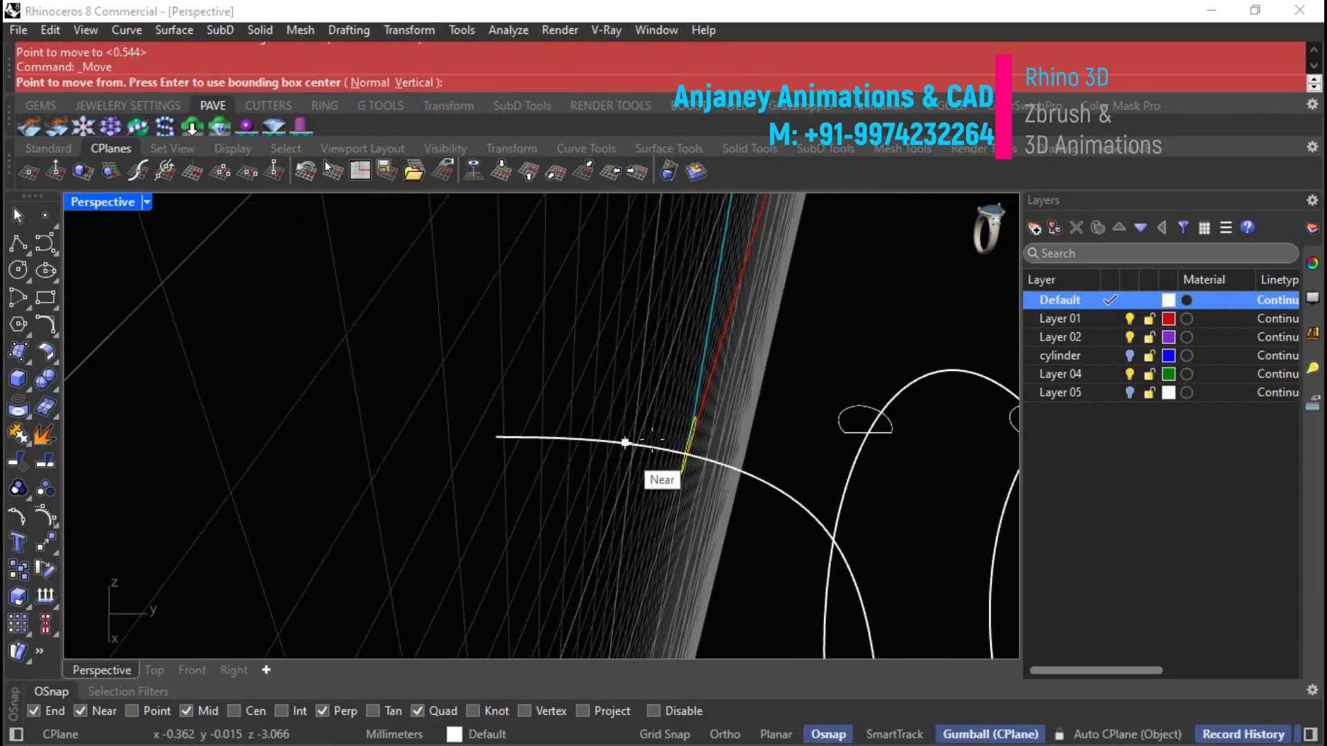
Undo the extra move and copy the 1.85 mm D-shaped profile to the bare end of the spiral curve.
click(624, 444)
key(ctrl+z)
text(copy)
click(536, 441)
click(395, 371)
key(Return)
In the Top view, set the construction plane to World Top and align the gumball to the construction plane.
click(154, 670)
click(501, 170)
scroll(356, 470, up, 8)
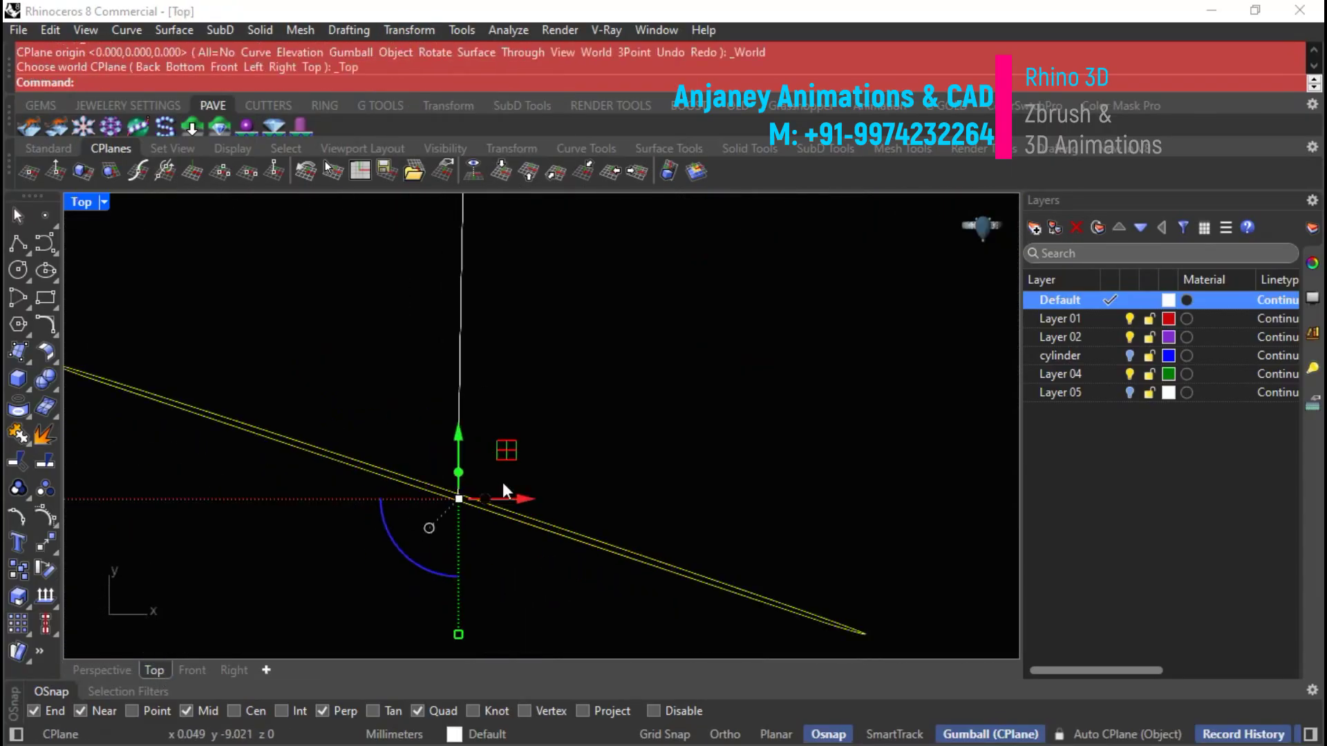
right_click(990, 734)
click(1030, 640)
Set a construction plane perpendicular to the curve between the two small end profiles and draw a circle 3 mm in diameter there.
scroll(634, 414, down, 6)
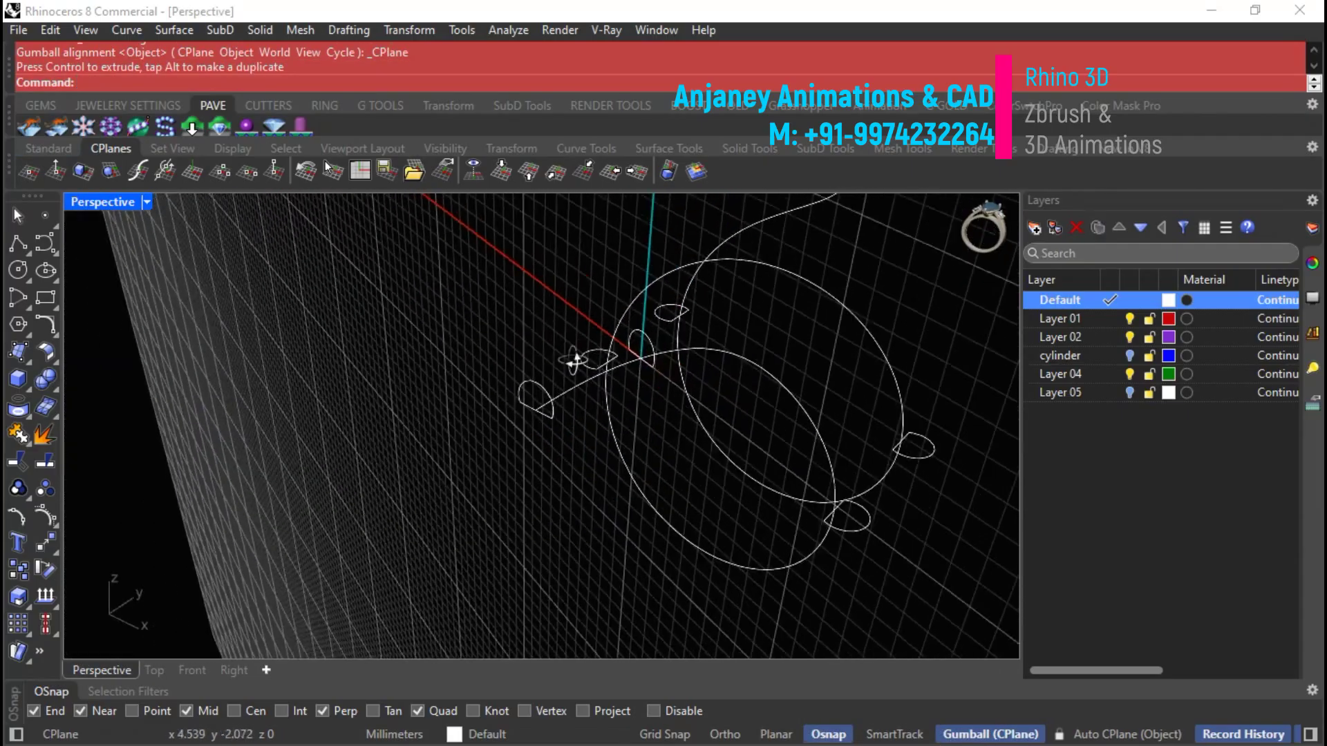
click(137, 170)
click(525, 433)
click(522, 437)
scroll(640, 406, up, 5)
click(18, 271)
click(377, 472)
text(3)
key(Return)
Trim the 3 mm circle along a line into a closed D-shaped profile and move its base midpoint onto the curve.
click(18, 243)
click(222, 329)
shift+click(439, 336)
key(Return)
click(18, 461)
click(200, 388)
click(18, 434)
text(mo)
key(Return)
click(201, 474)
click(194, 432)
Restore the construction plane to World Top.
scroll(194, 432, down, 5)
right_drag(195, 432, 148, 391)
click(501, 171)
right_drag(387, 414, 509, 432)
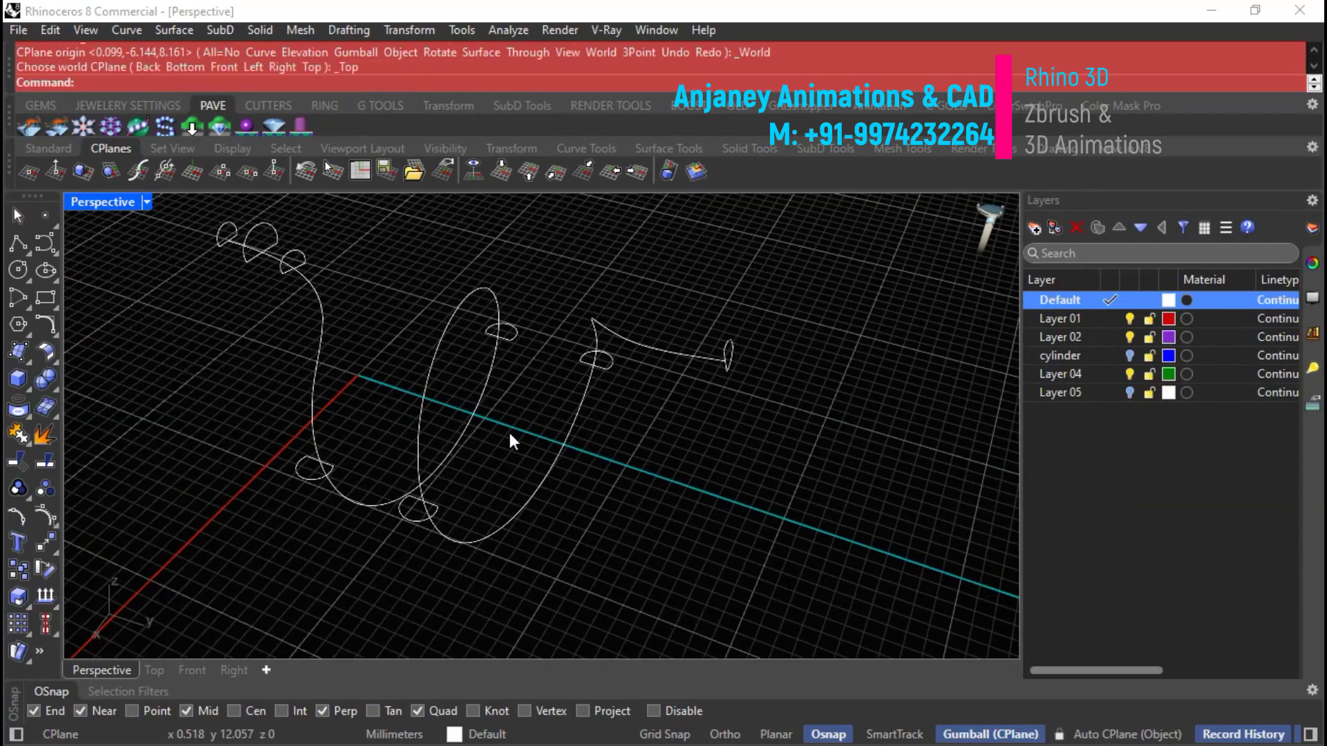
key(Return)
click(313, 408)
click(219, 235)
click(732, 347)
key(Return)
scroll(453, 287, up, 4)
right_drag(453, 288, 461, 385)
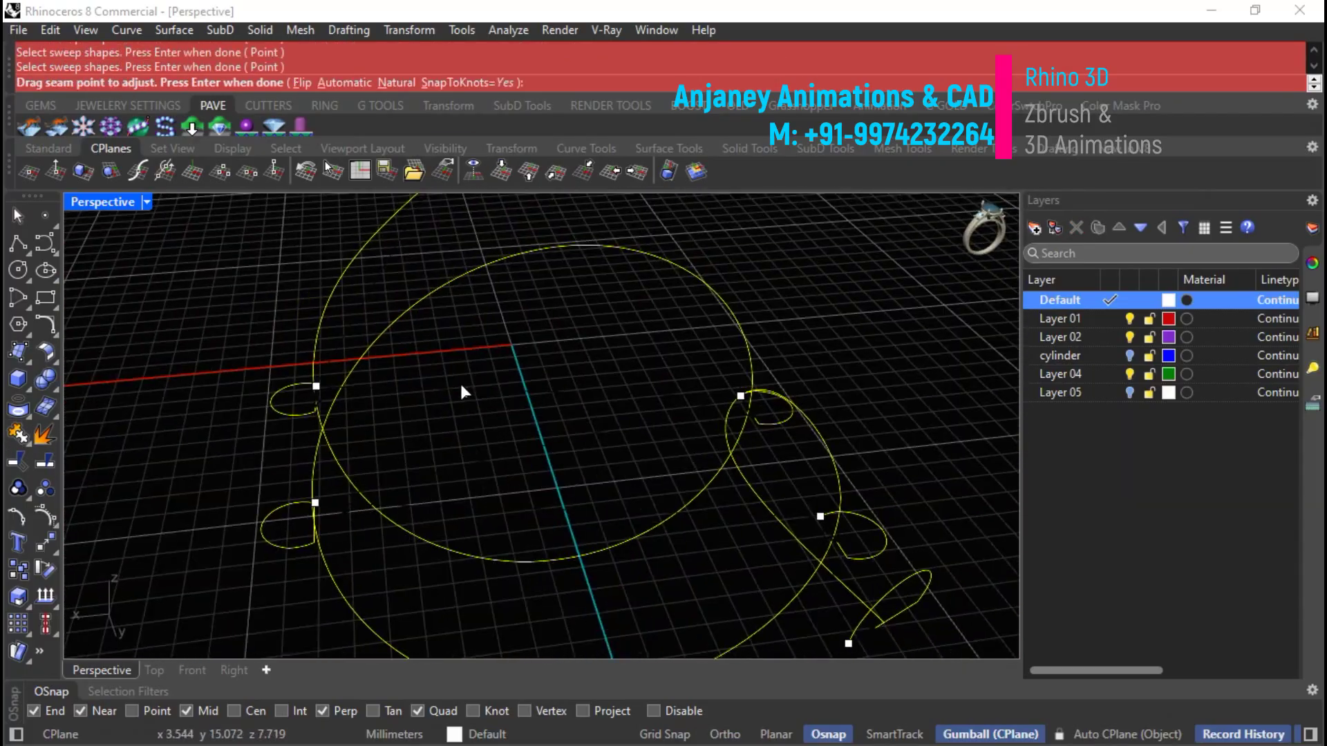
key(Escape)
Change the viewport background colour to Dark Gray in the appearance options.
scroll(570, 396, down, 8)
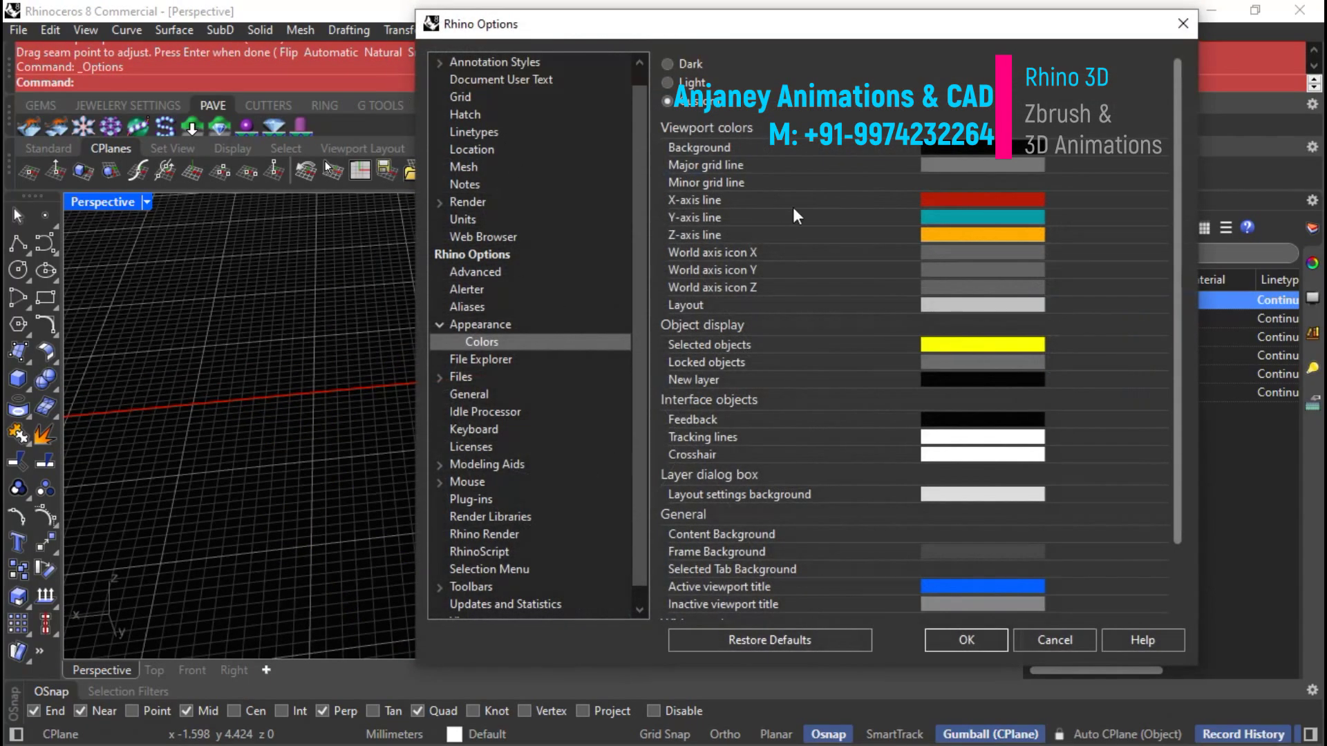
click(957, 148)
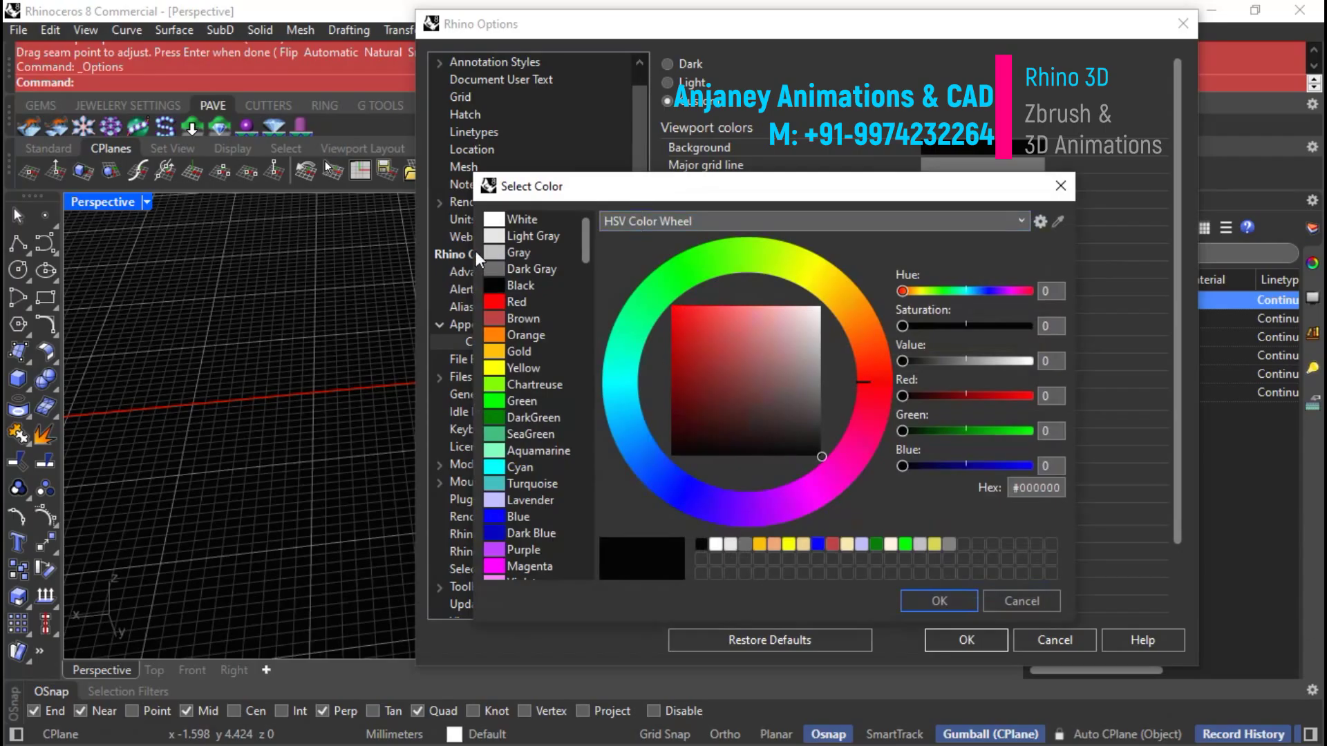
click(521, 269)
click(957, 600)
click(966, 640)
Try a one-rail sweep using the spiral curve as the rail and all D-shaped profiles as cross sections.
right_drag(615, 553, 735, 429)
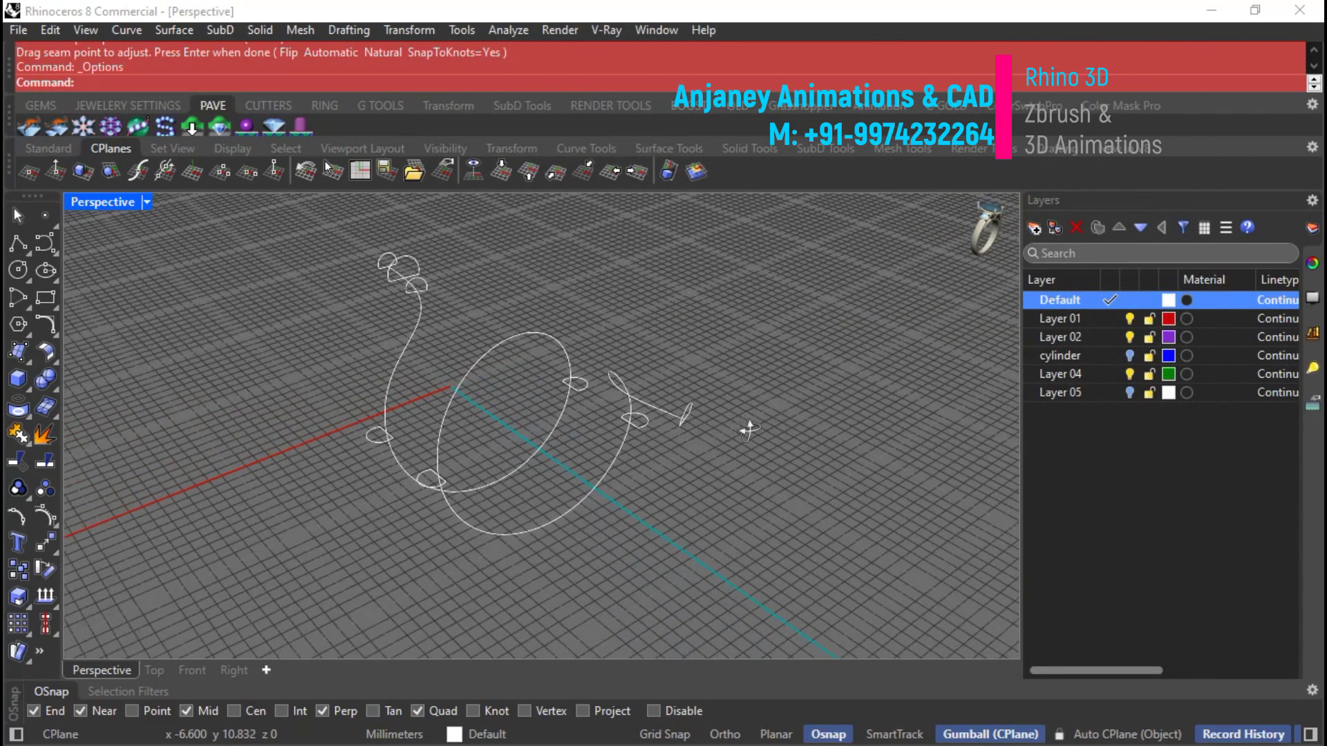
scroll(641, 390, up, 3)
key(Return)
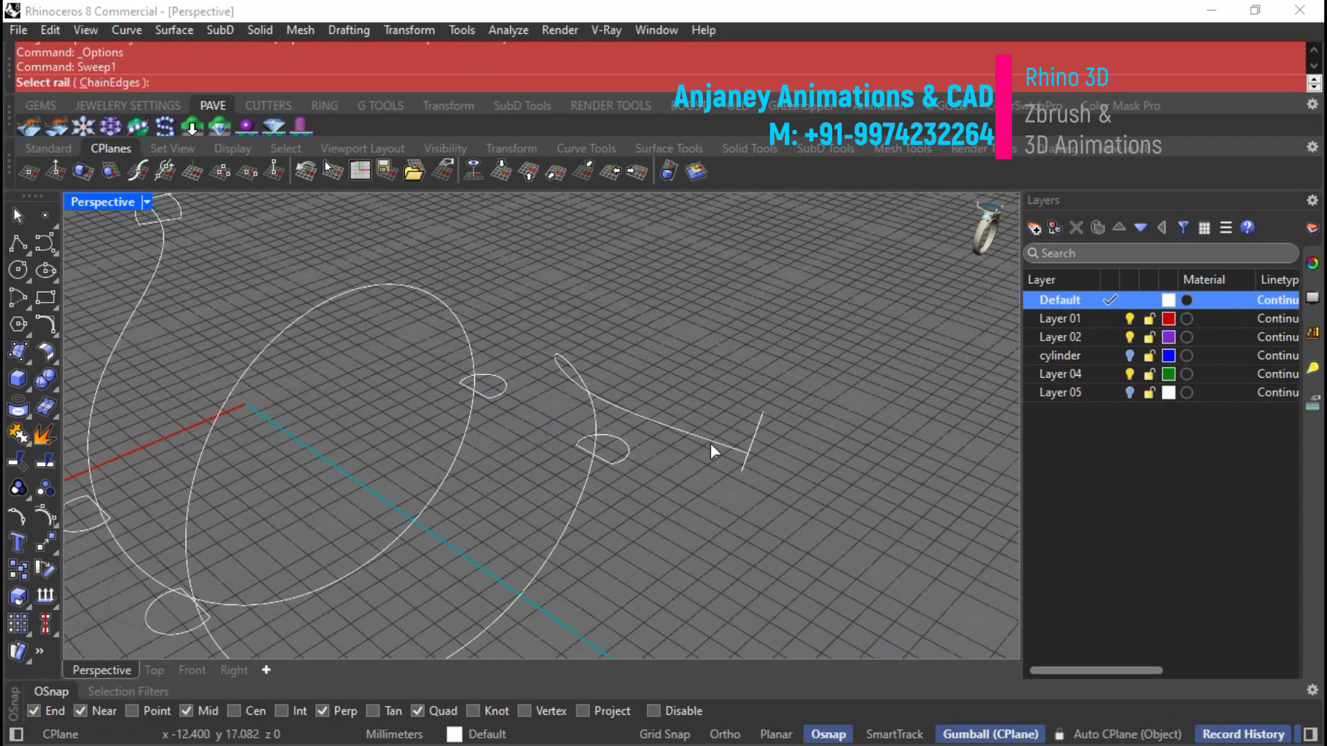
scroll(726, 428, down, 3)
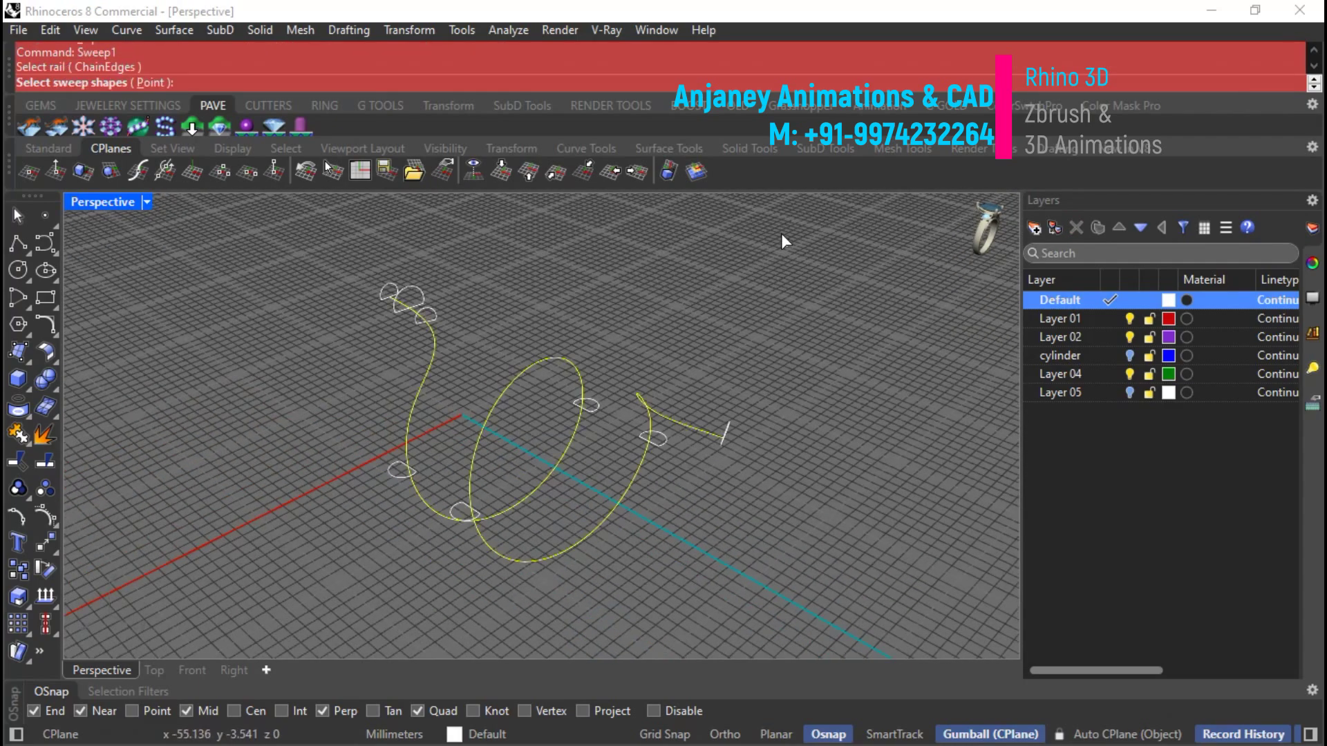
key(Return)
Adjust the cross sections' seam points, preview the Freeform one-rail sweep, and cancel it.
right_drag(738, 462, 765, 423)
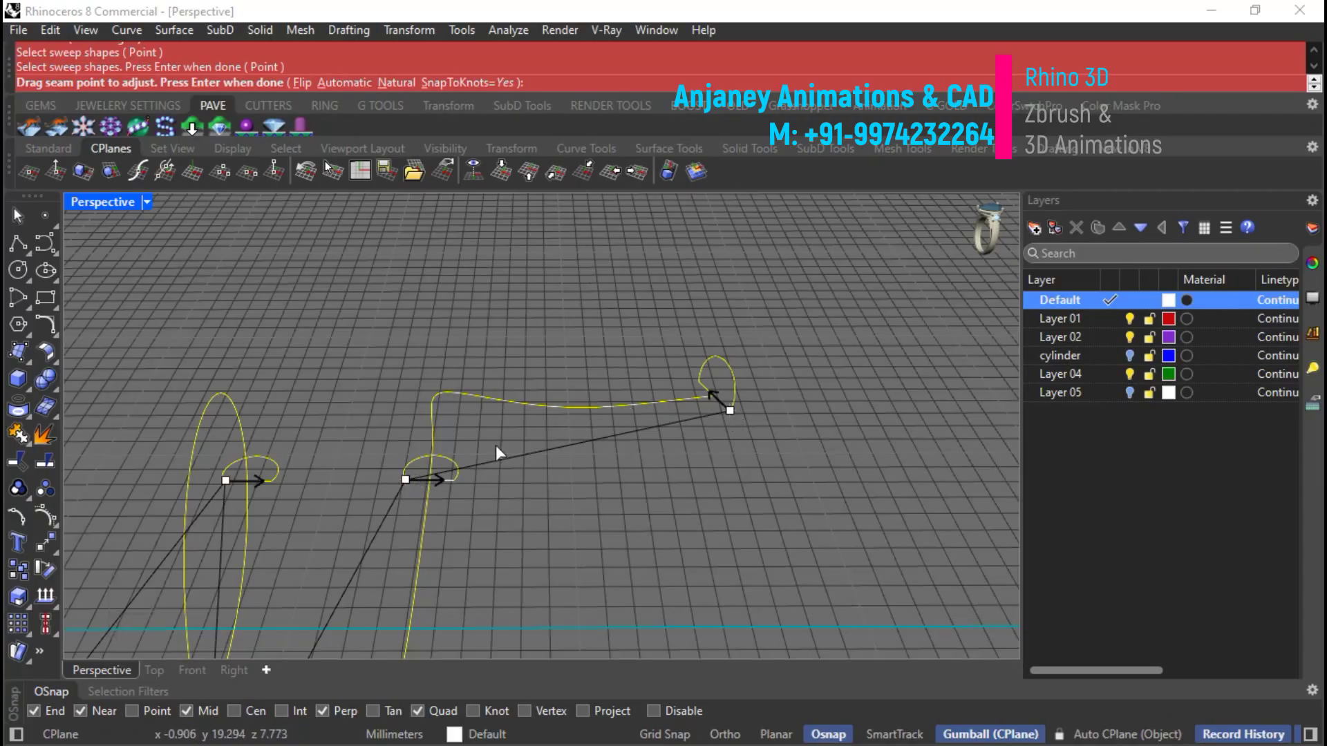
scroll(442, 330, down, 3)
right_drag(456, 414, 557, 475)
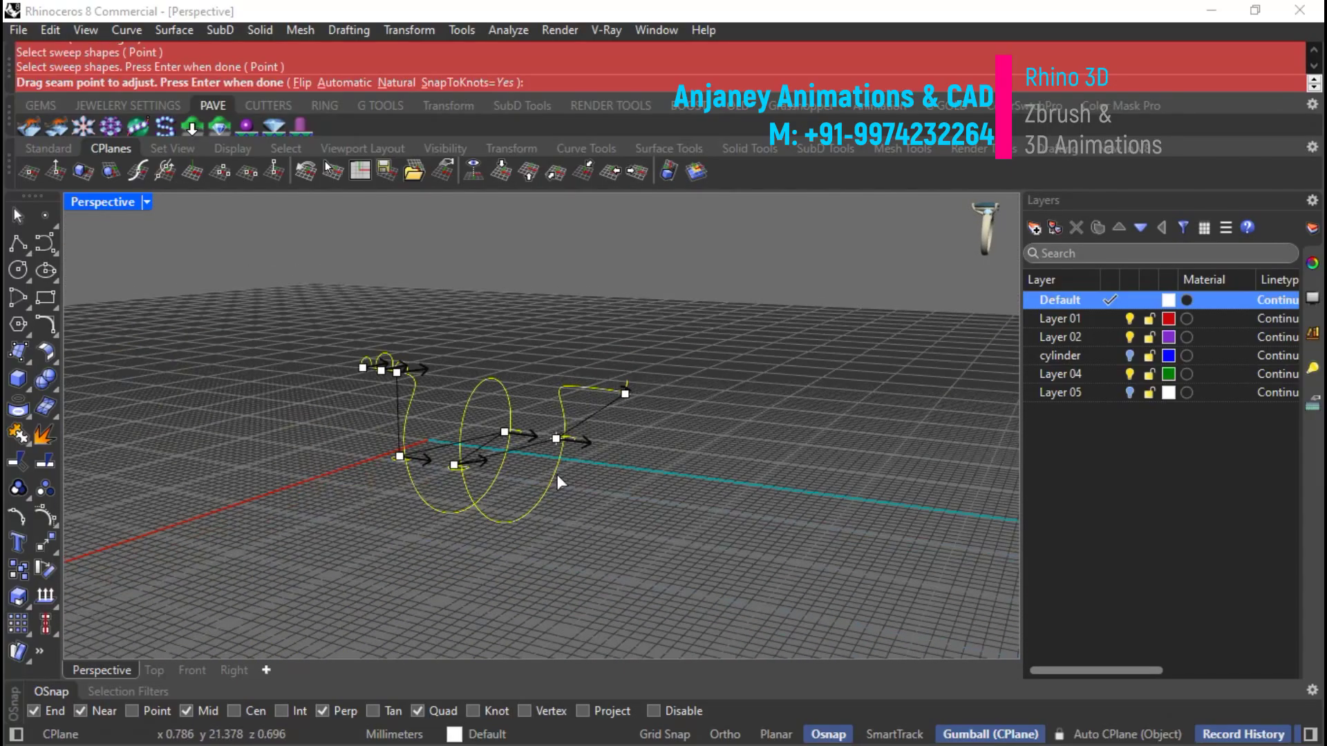
scroll(477, 495, up, 8)
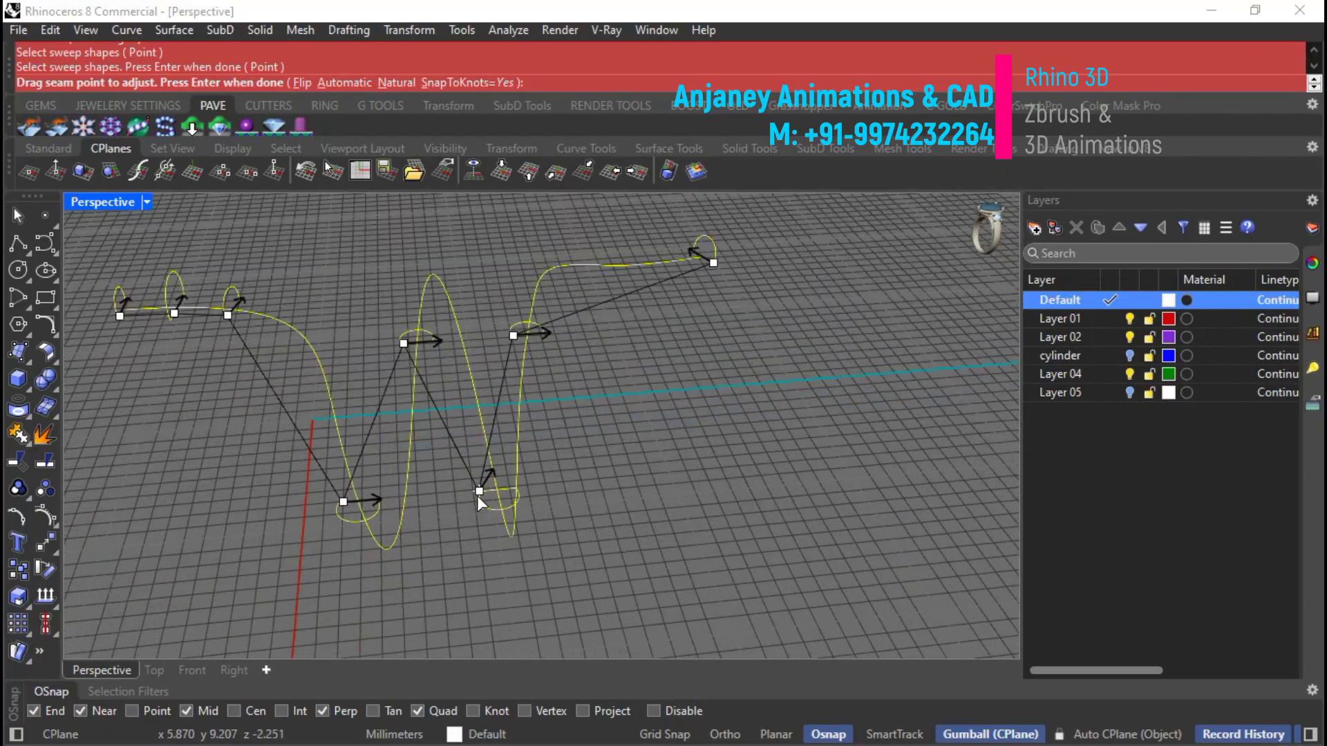
right_drag(623, 569, 637, 486)
right_drag(242, 367, 154, 339)
right_drag(488, 531, 362, 516)
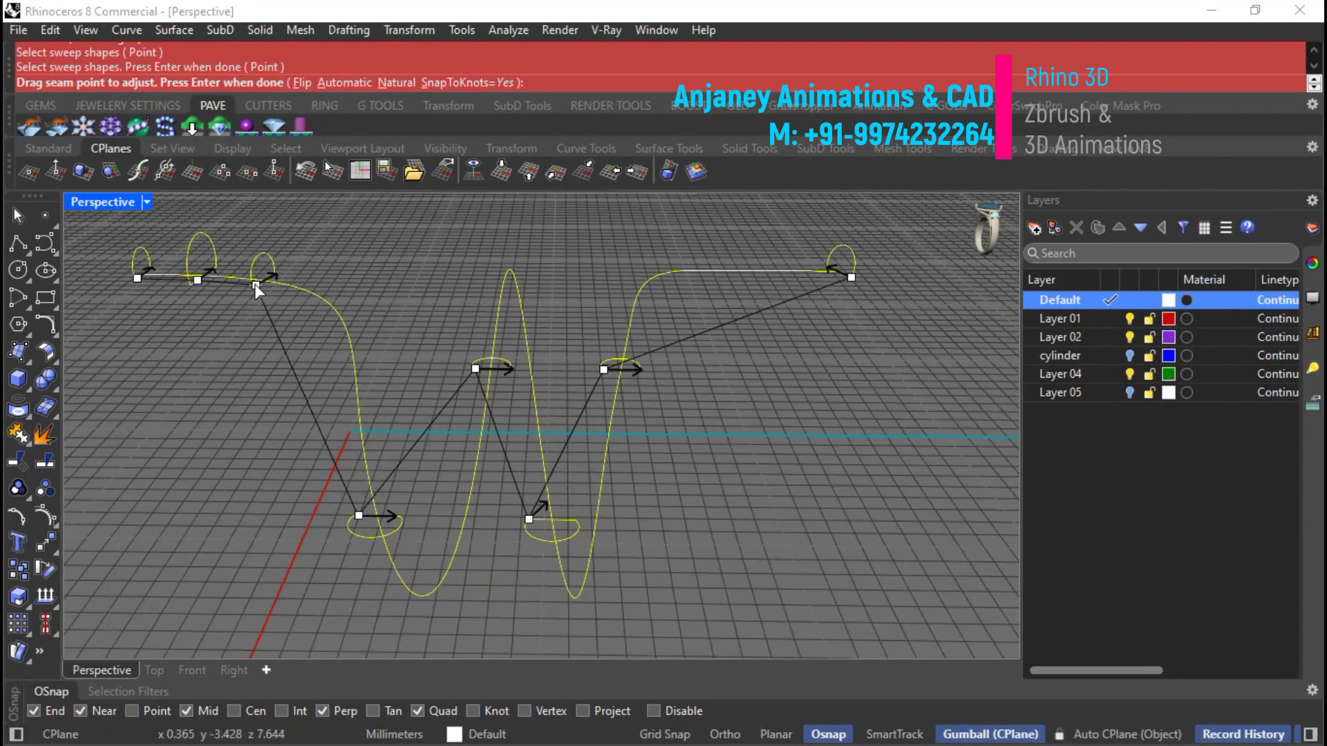
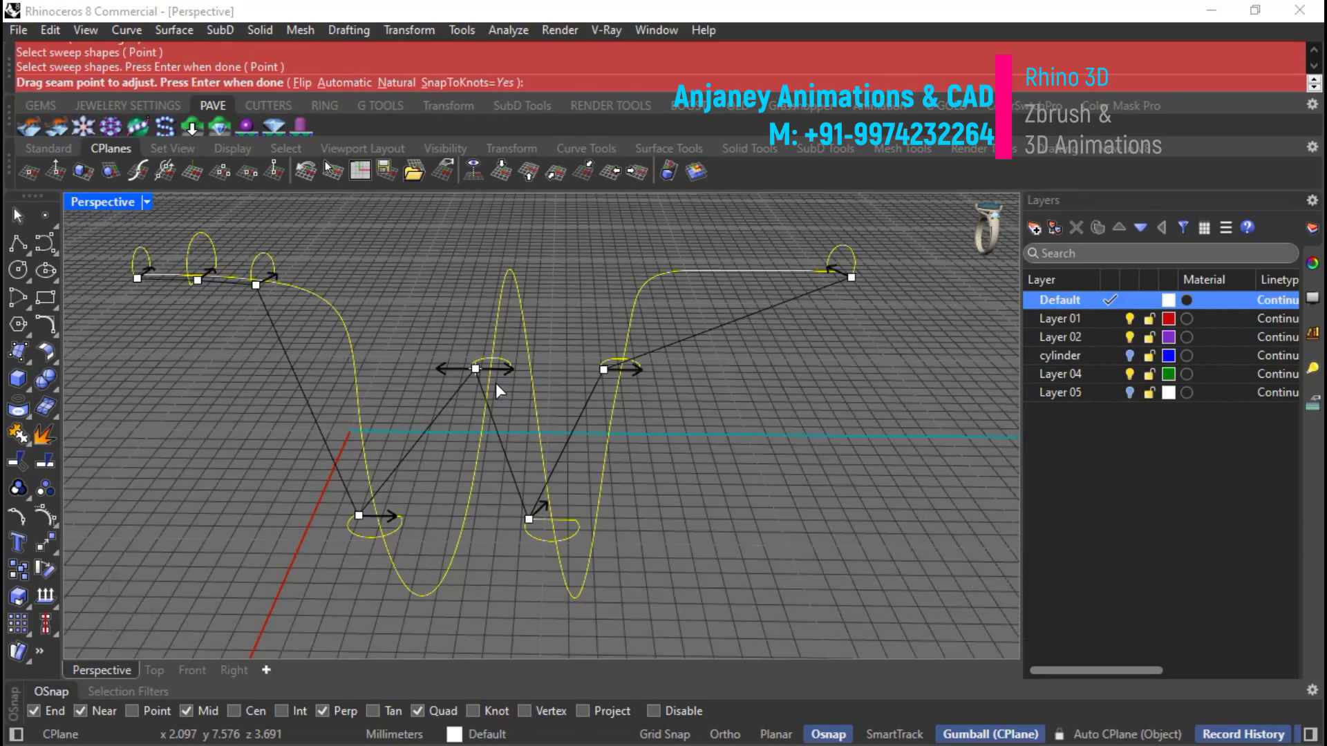
key(Return)
right_drag(538, 338, 900, 667)
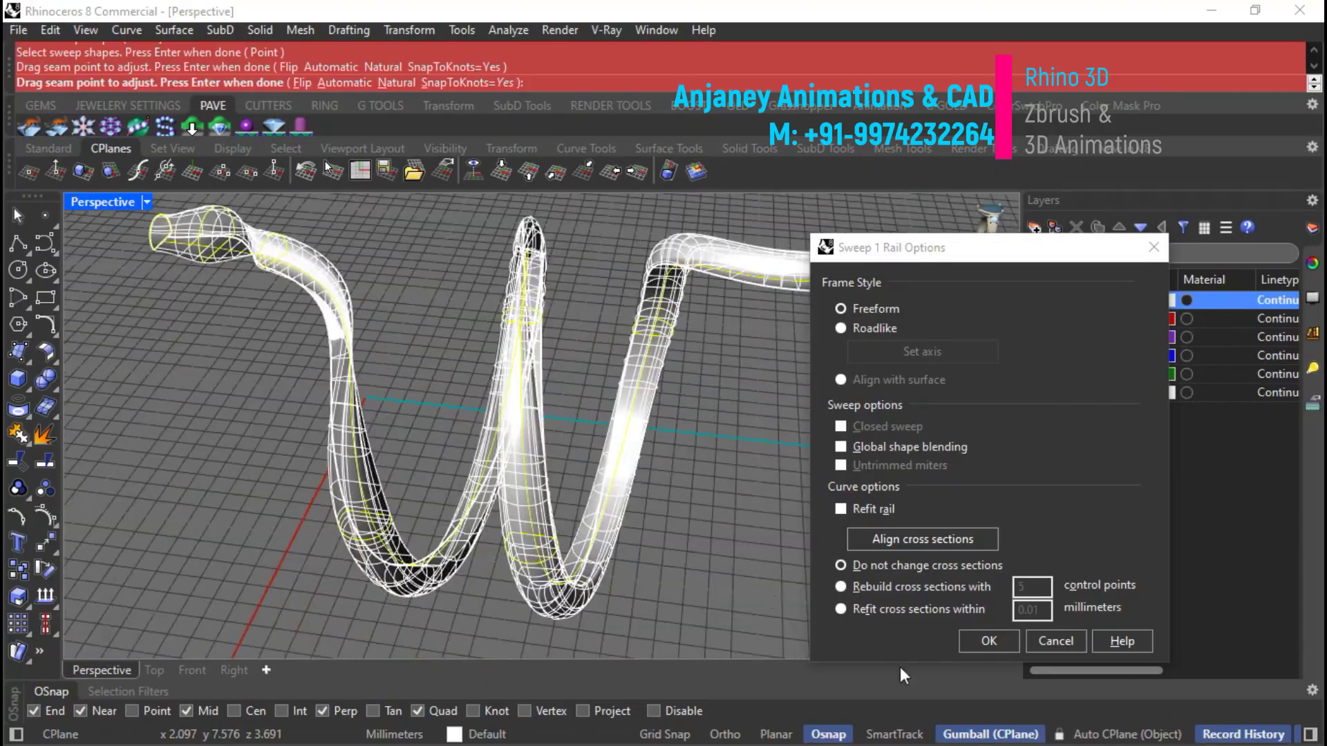
click(1055, 637)
Restart the one-rail sweep with the spiral curve as the rail and all the D-shaped profiles as sweep shapes.
right_drag(905, 457, 744, 458)
right_click(744, 458)
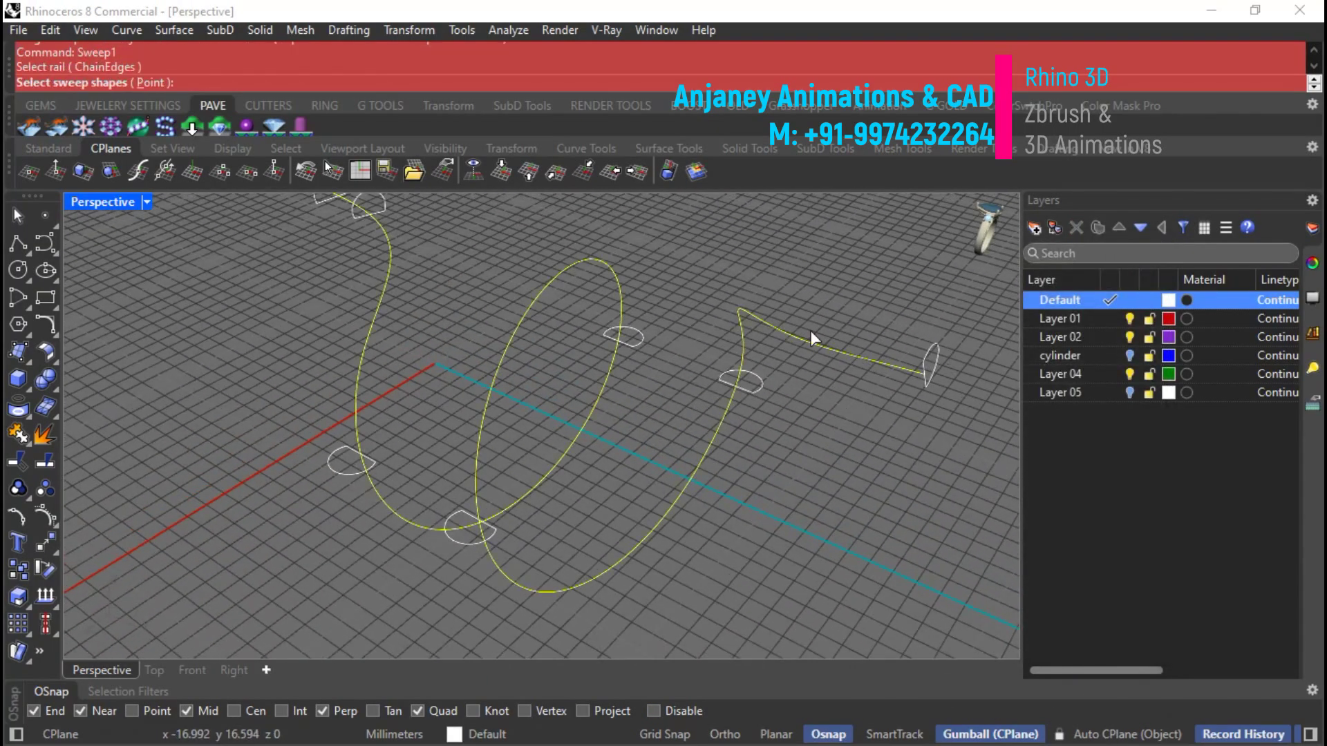
scroll(811, 337, down, 3)
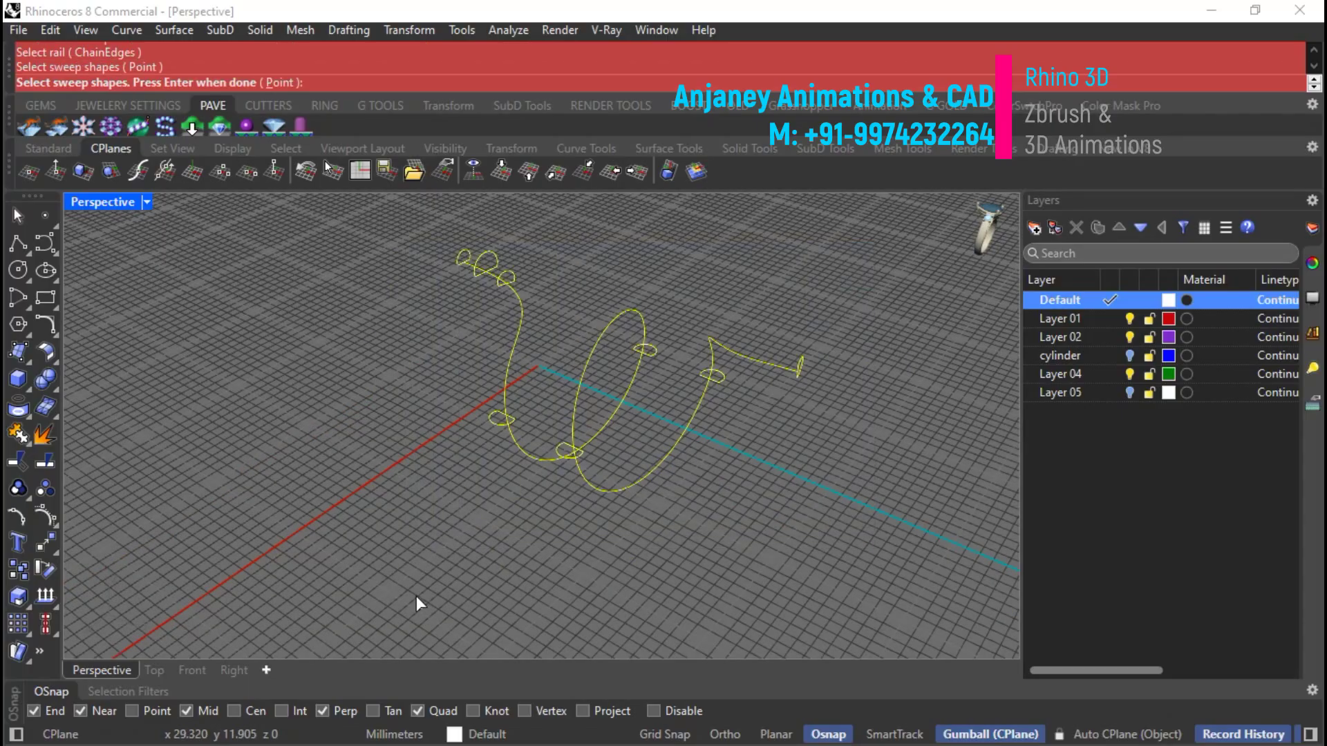
right_click(775, 373)
Examine the seam points and directions on all the D-shaped profiles along the spiral rail.
scroll(772, 370, up, 5)
right_drag(812, 394, 442, 580)
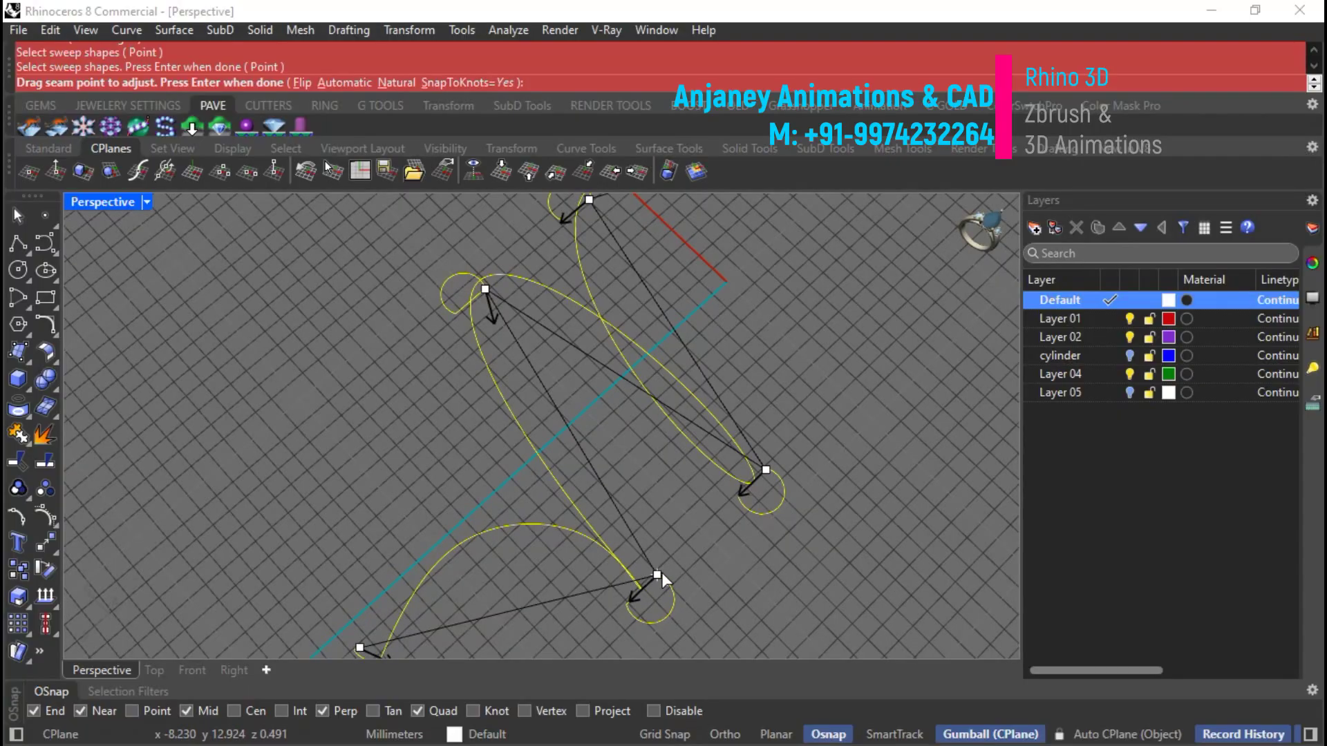
right_drag(653, 544, 926, 335)
right_drag(419, 538, 703, 557)
right_drag(684, 508, 690, 546)
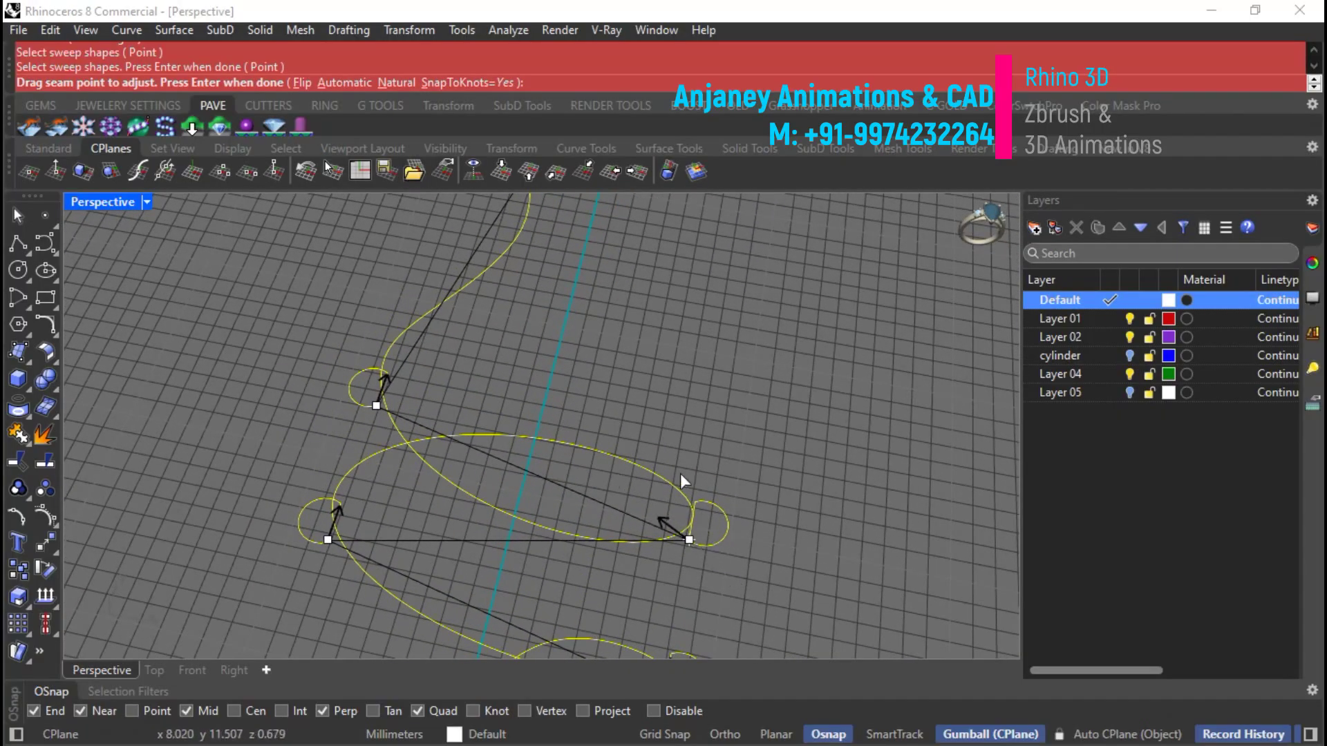
right_drag(337, 445, 641, 464)
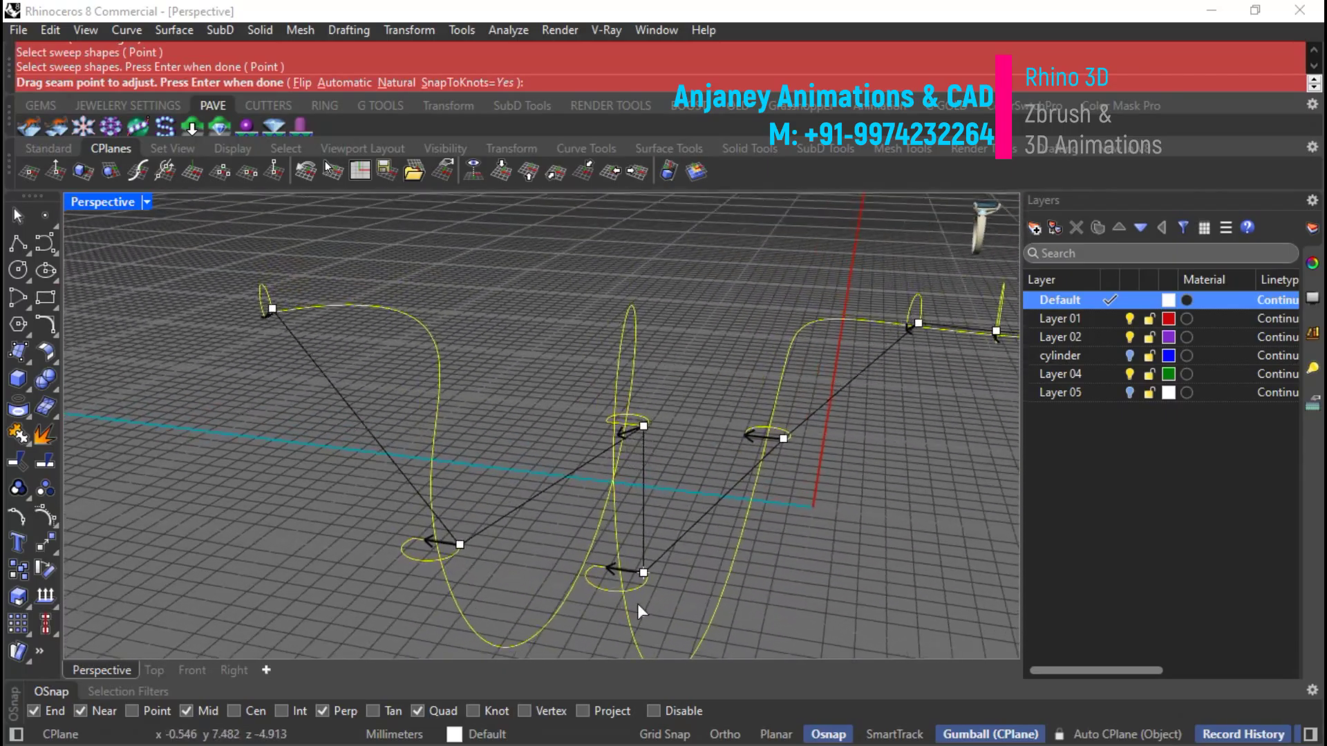
right_drag(644, 566, 529, 598)
right_drag(532, 419, 553, 574)
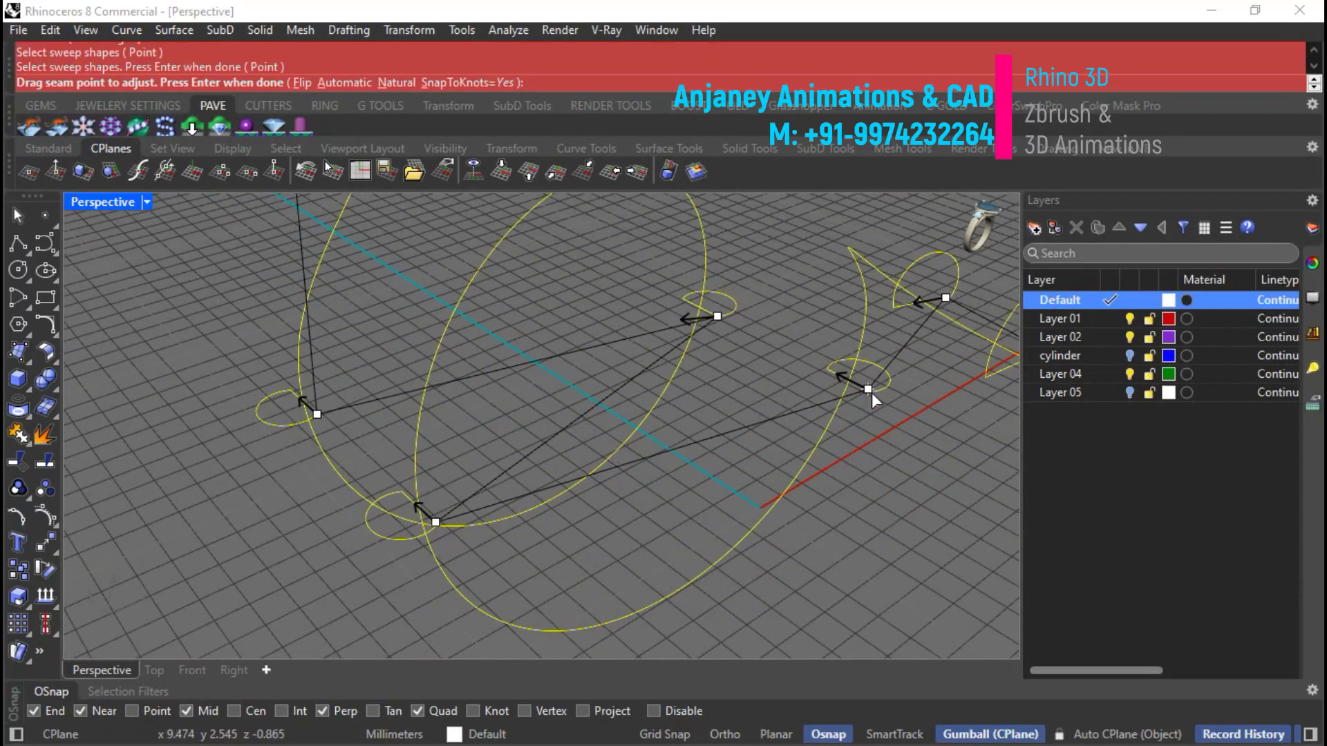
right_drag(809, 509, 827, 566)
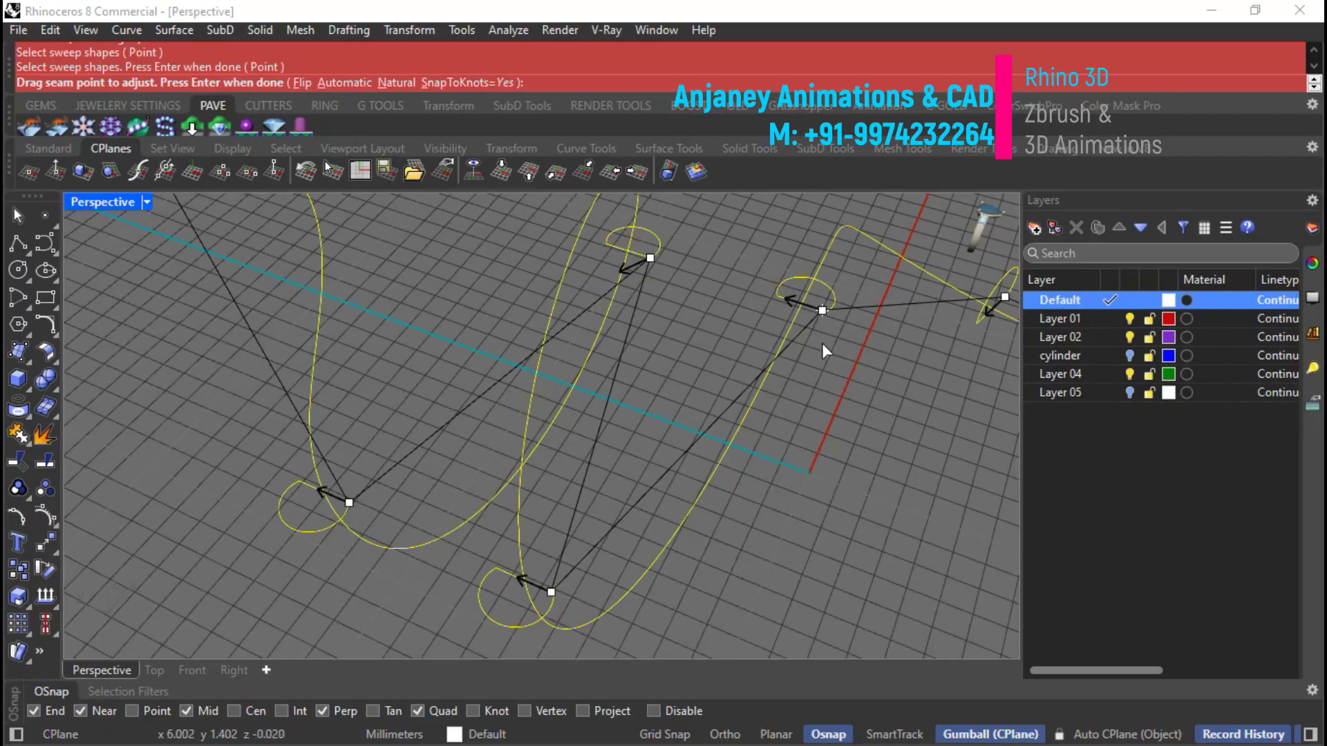
right_drag(825, 298, 272, 344)
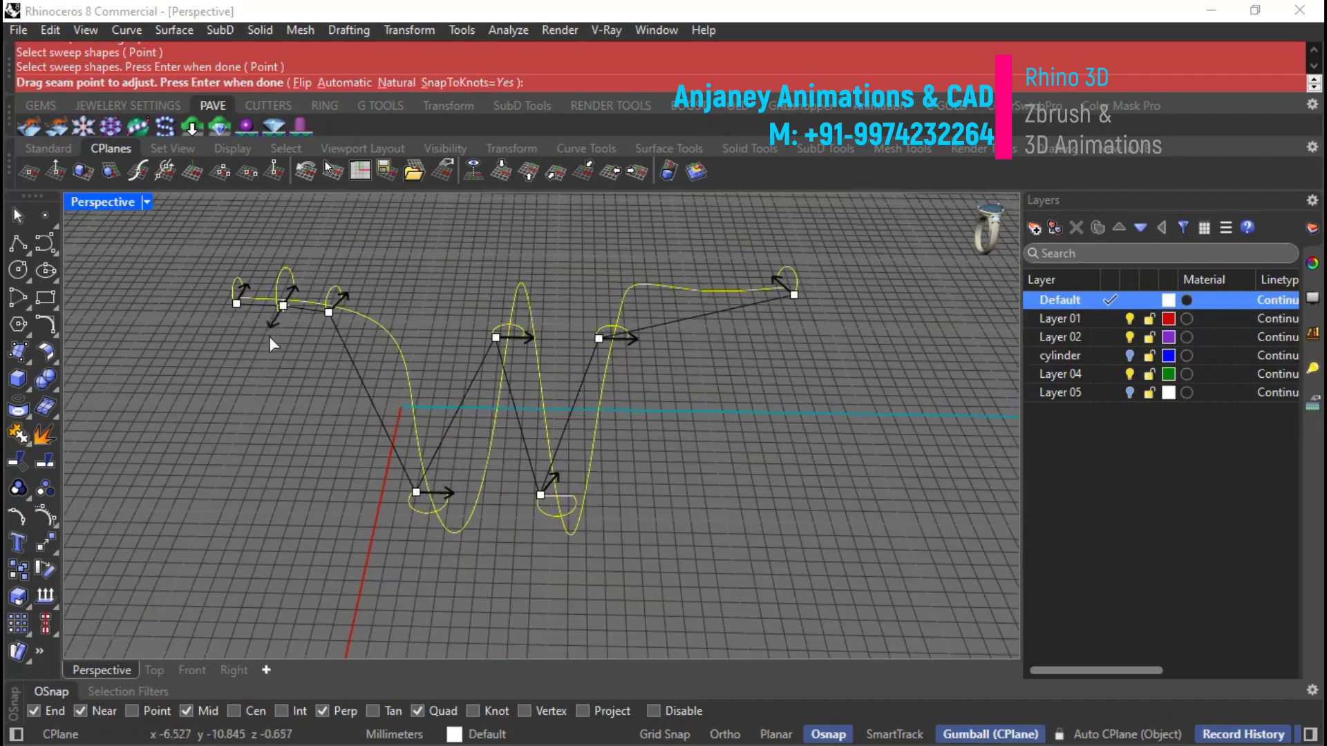
Move the seam points of the three head-end profiles to matching corners of their flat edges.
scroll(276, 293, up, 10)
drag(319, 391, 295, 450)
right_drag(294, 454, 498, 431)
scroll(443, 378, up, 6)
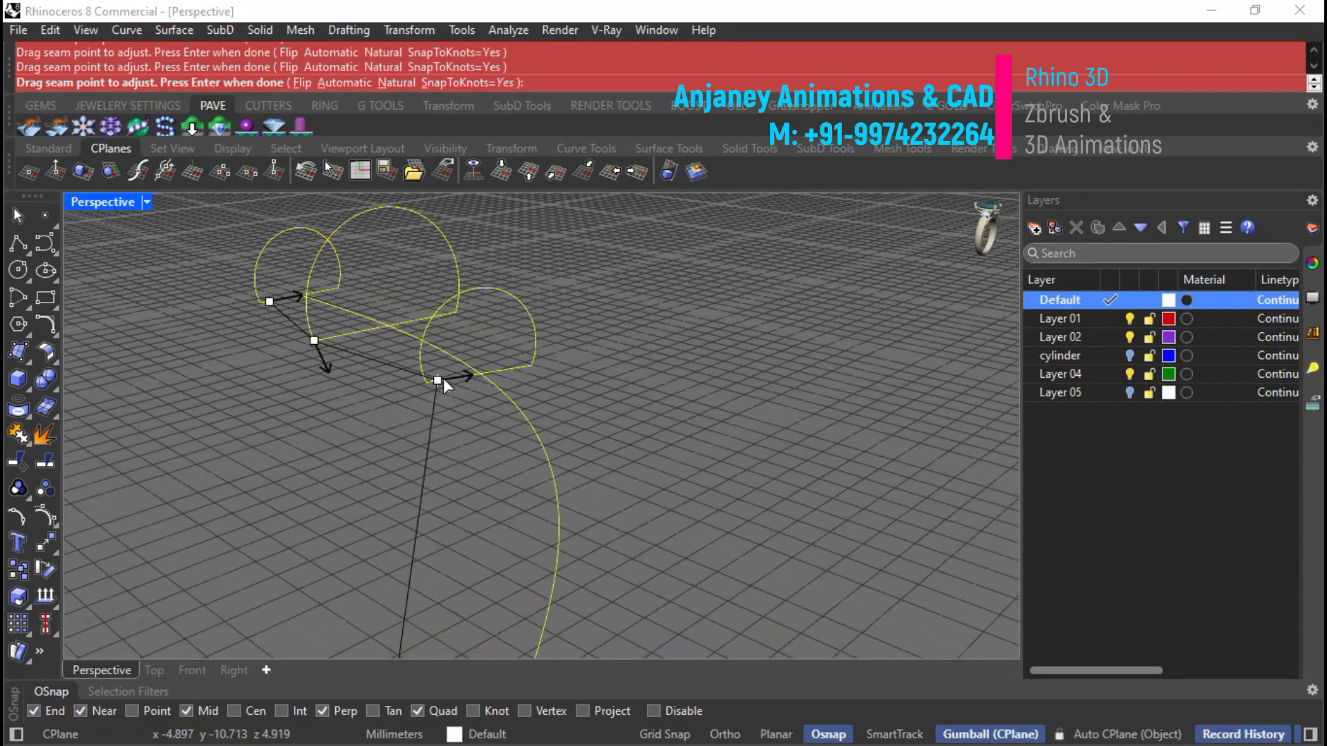
drag(449, 392, 422, 400)
scroll(577, 527, down, 8)
scroll(454, 462, up, 10)
drag(541, 468, 512, 480)
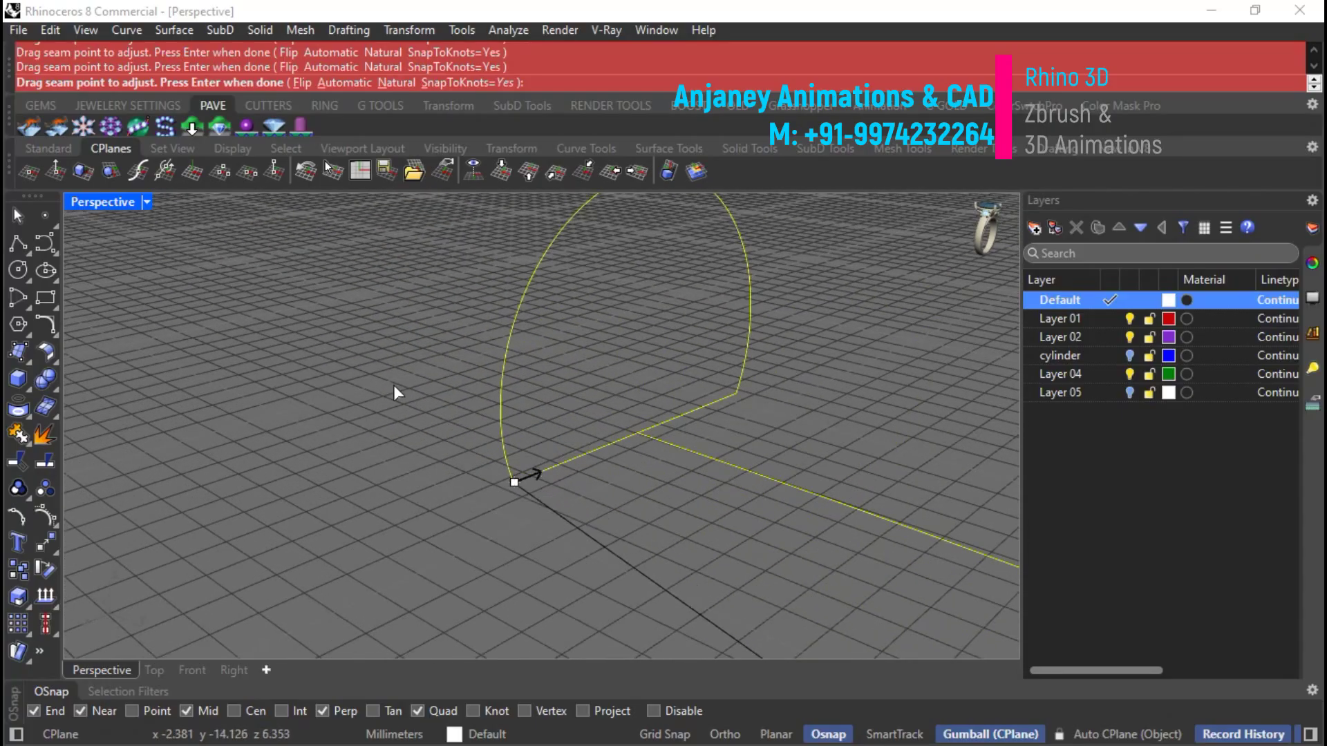
scroll(400, 367, down, 10)
scroll(775, 546, up, 10)
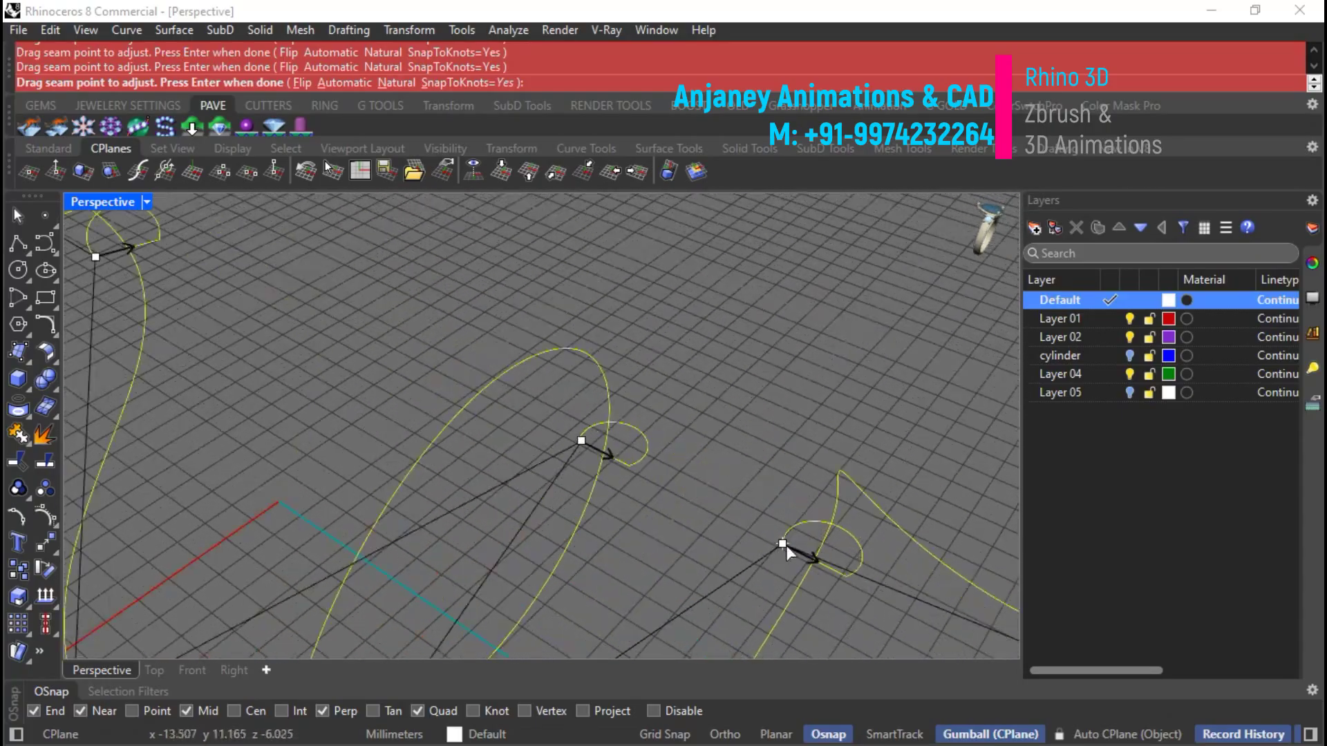
Move the seam points of the coil profiles onto the matching corners of their flat edges.
scroll(790, 579, up, 6)
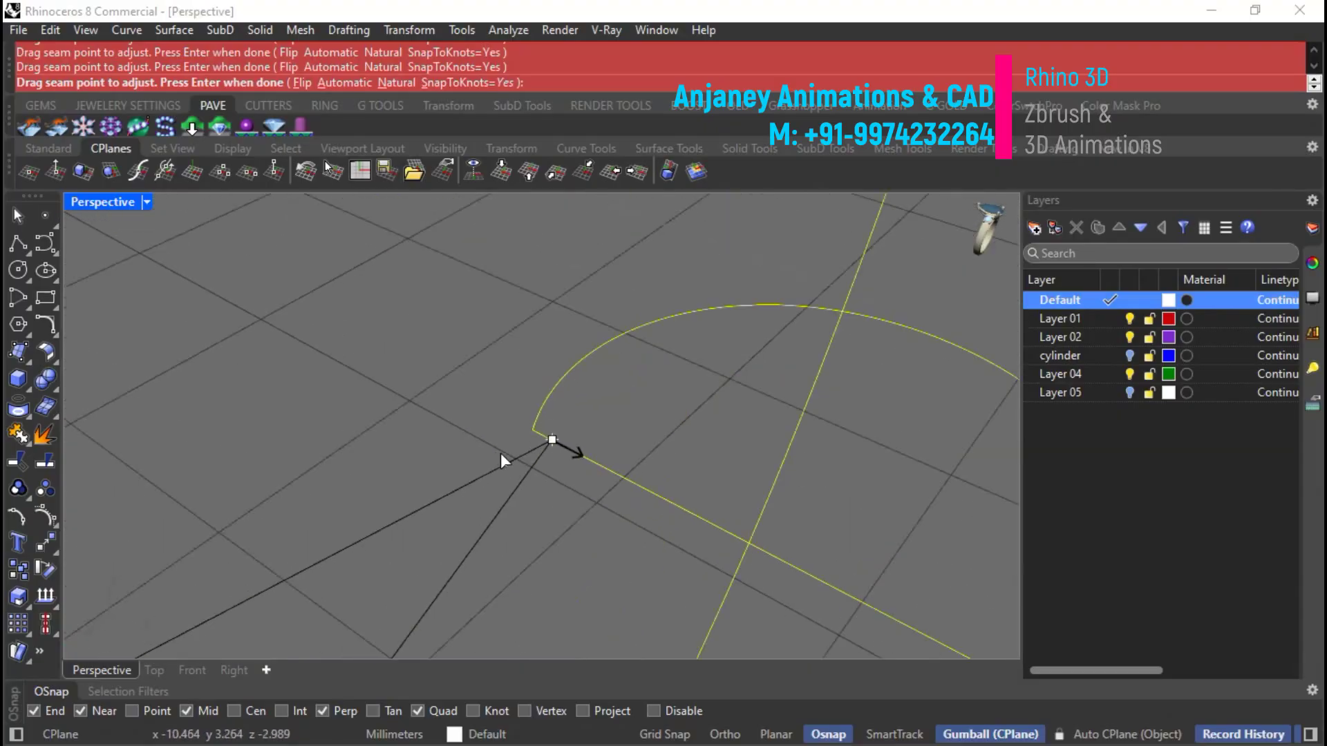
drag(562, 445, 534, 430)
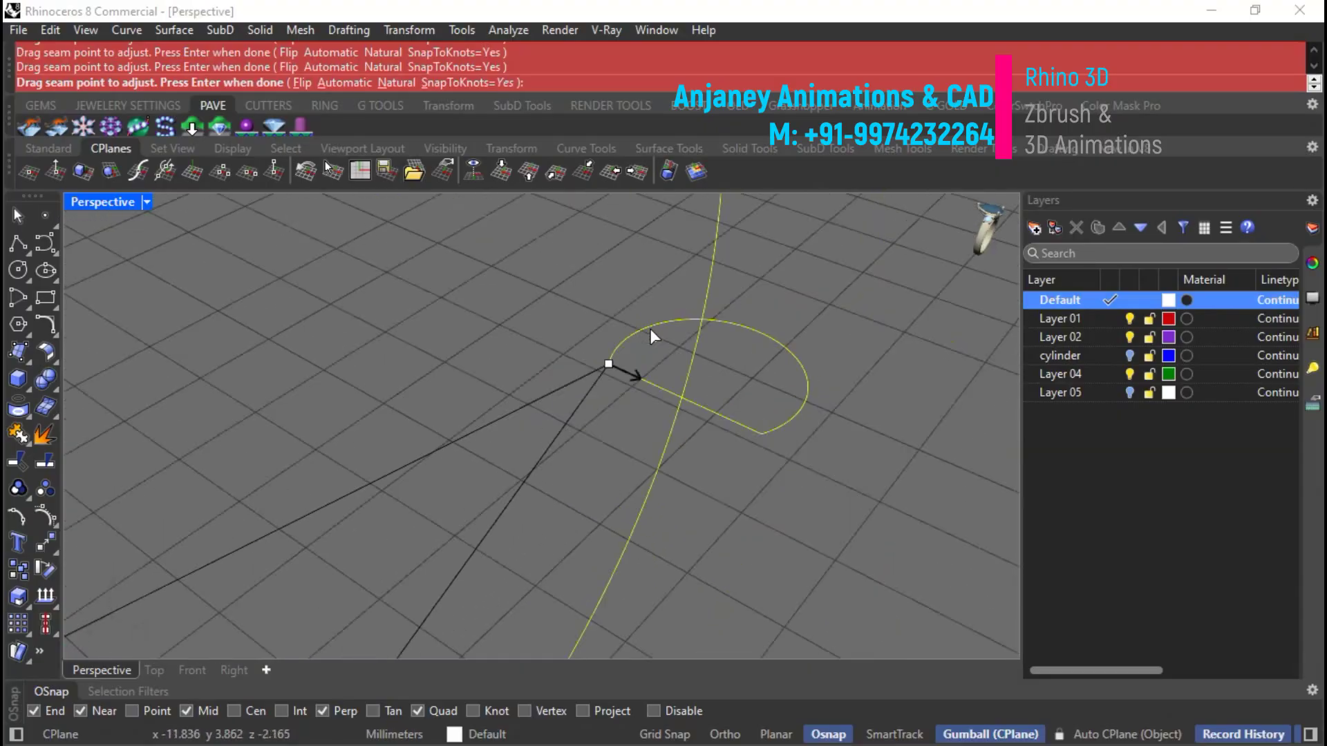
scroll(675, 355, down, 8)
scroll(437, 625, up, 8)
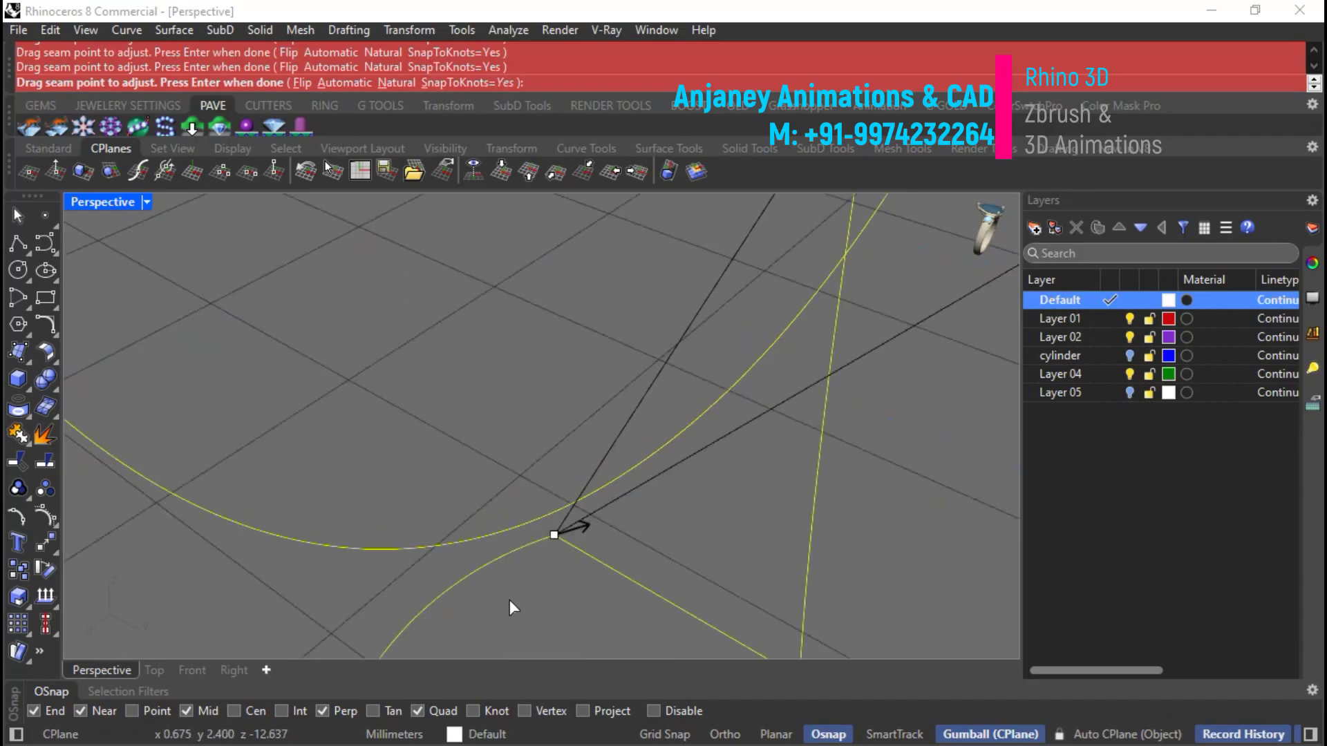
right_drag(533, 588, 646, 604)
drag(582, 499, 568, 497)
scroll(387, 539, down, 5)
right_drag(424, 528, 437, 471)
scroll(330, 378, up, 8)
scroll(344, 404, down, 8)
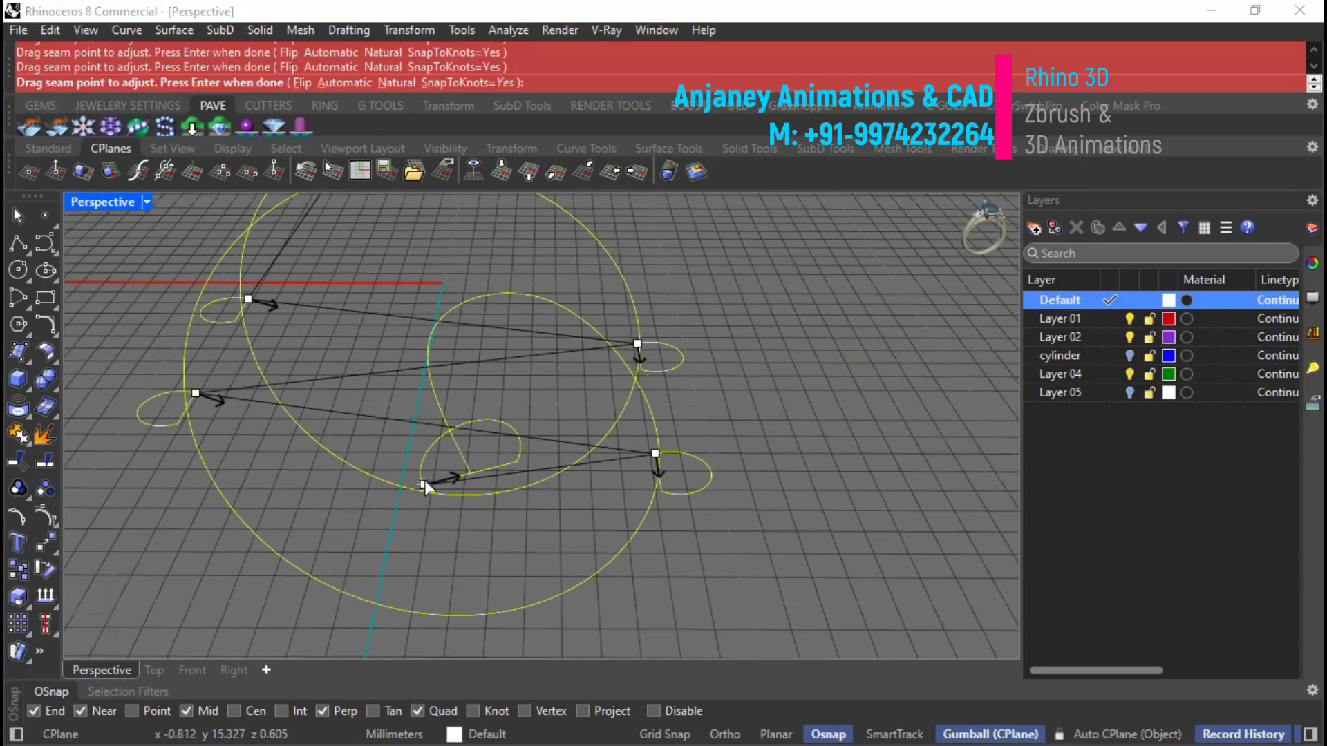
Preview the Freeform sweep with Refit rail on, try Global shape blending, and cancel the sweep.
key(Return)
right_drag(392, 305, 484, 239)
right_drag(700, 374, 616, 489)
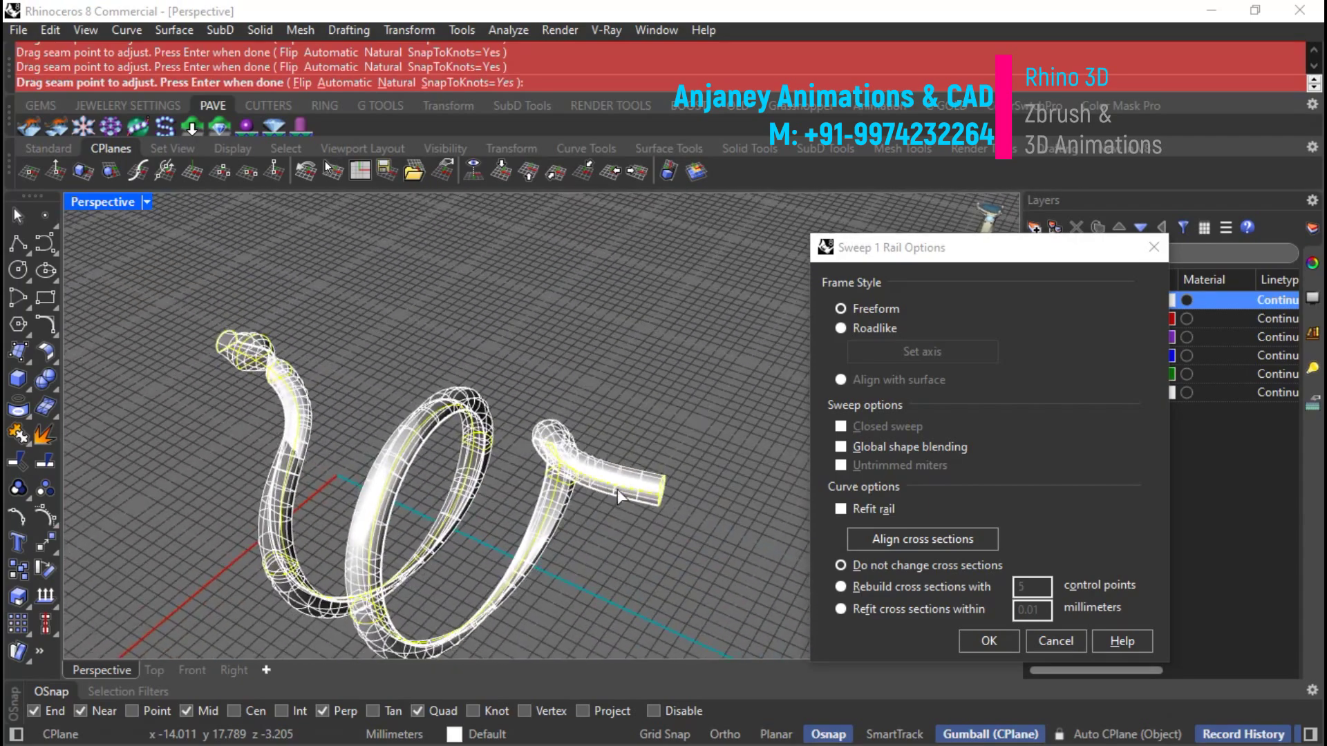
click(859, 510)
click(865, 444)
click(865, 444)
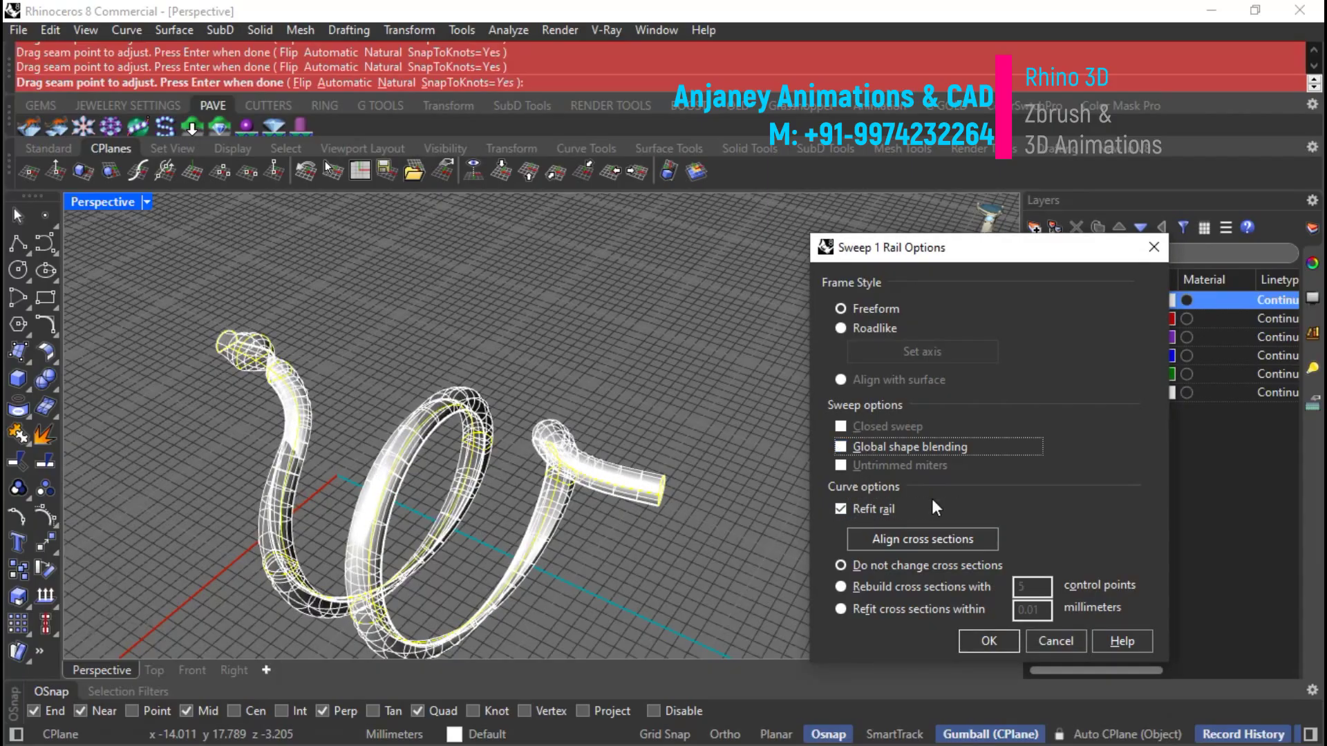
click(1054, 641)
Restart the one-rail sweep with the spiral as rail, picking the D-shaped profiles in order from the tail to the head end.
scroll(634, 498, up, 5)
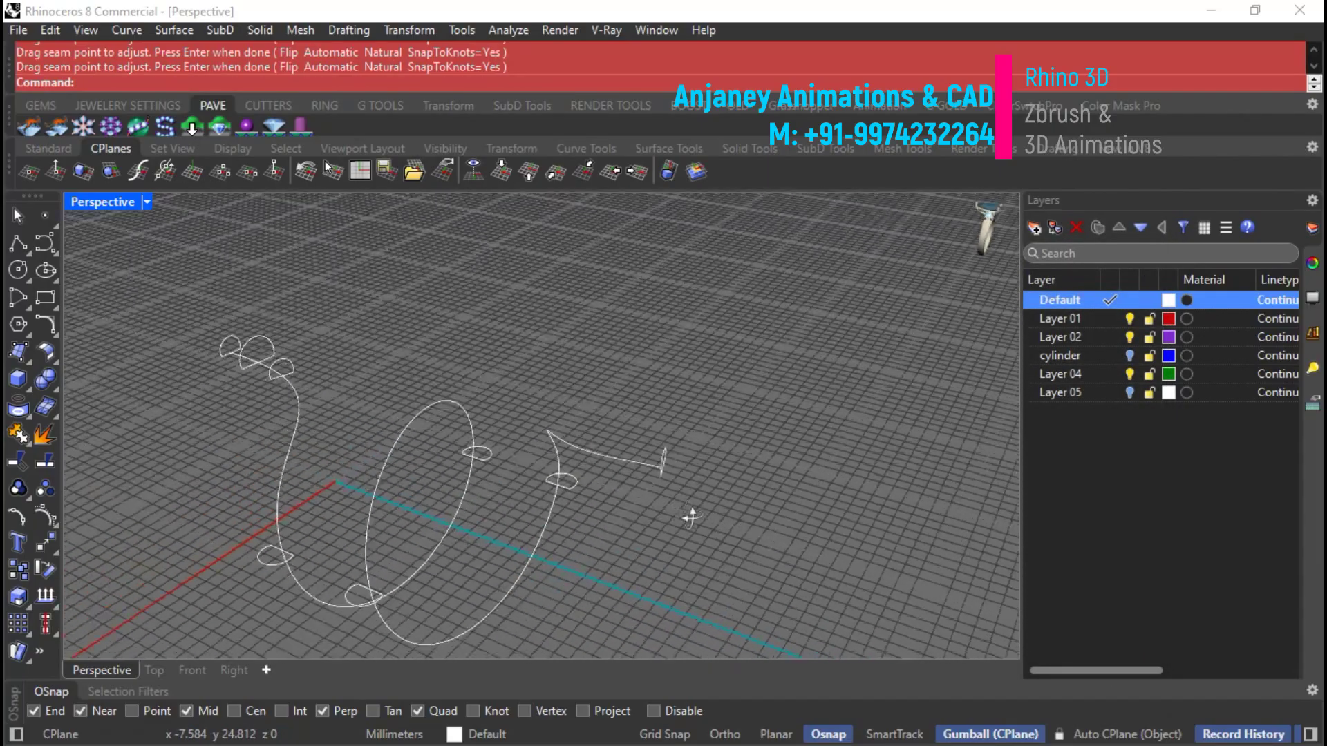
right_drag(730, 497, 768, 498)
right_click(769, 498)
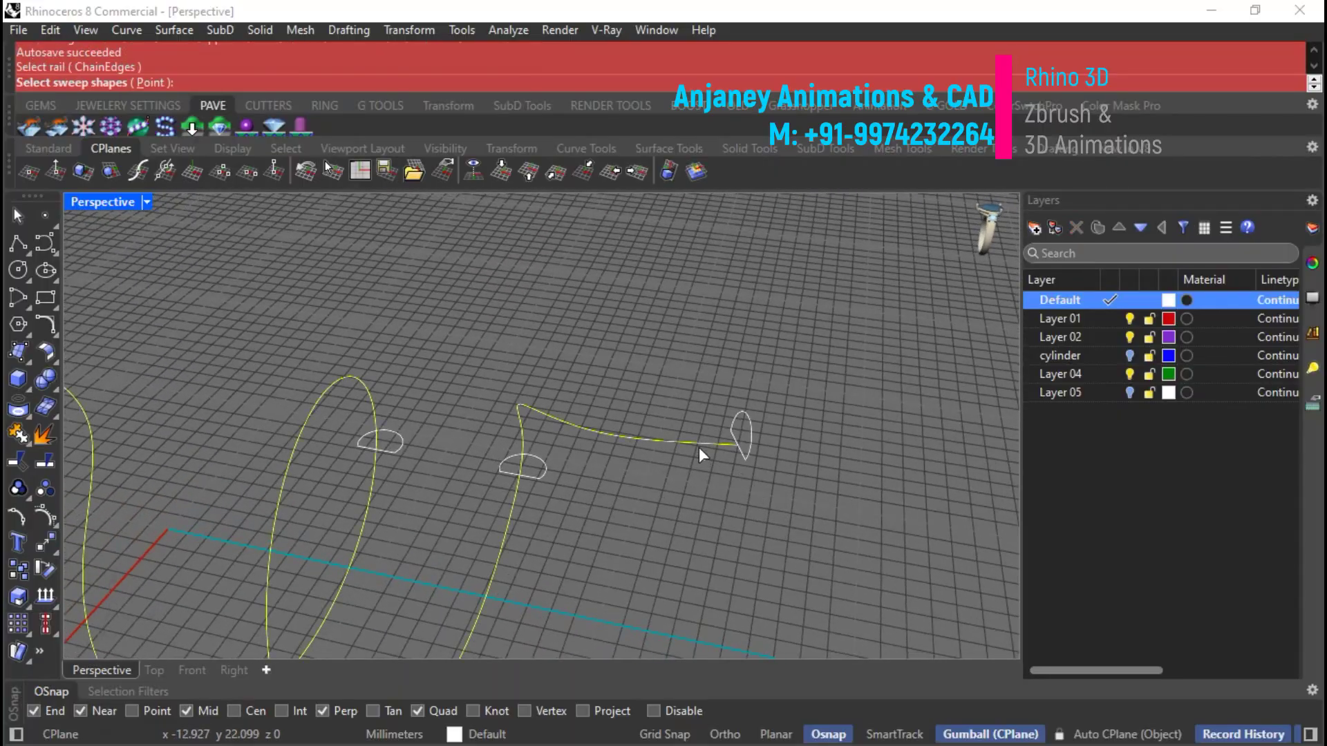
right_drag(700, 434, 806, 464)
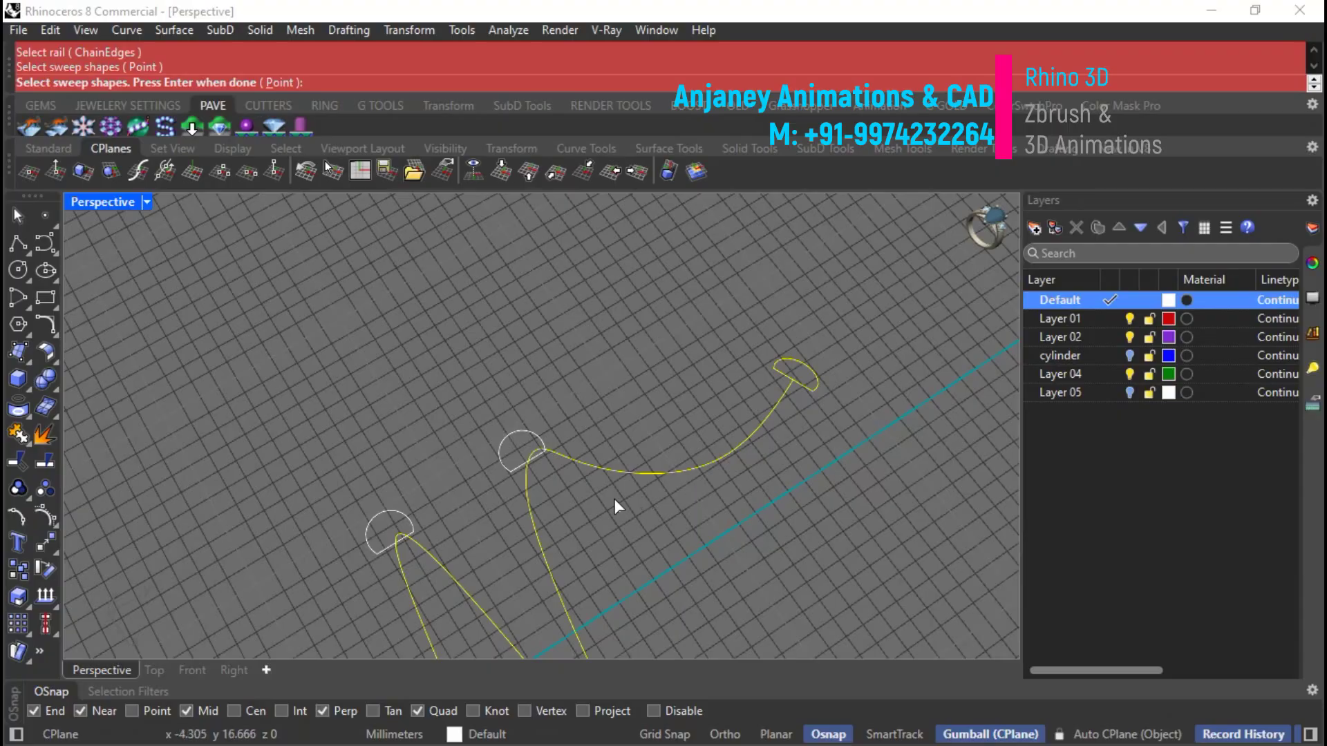
mouse_move(539, 470)
right_down()
mouse_move(601, 380)
mouse_move(770, 341)
mouse_move(556, 471)
right_up()
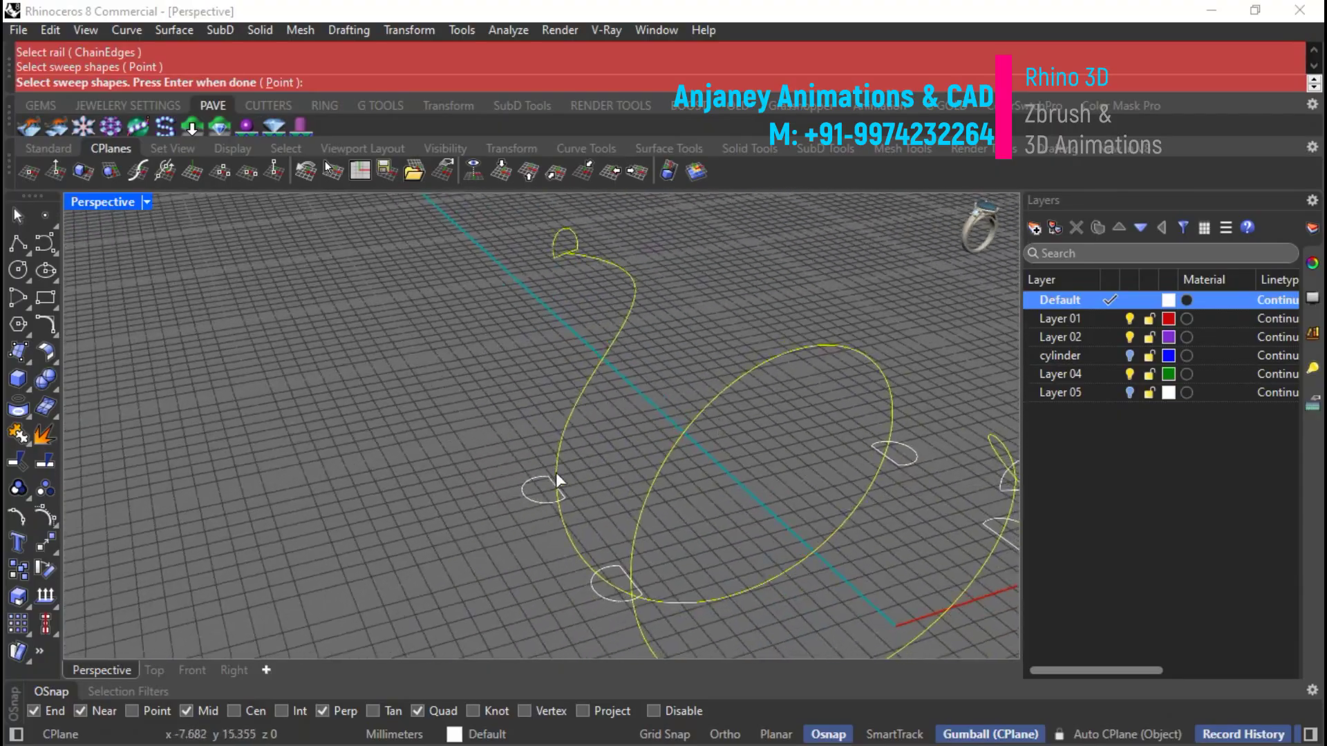
right_drag(698, 621, 849, 512)
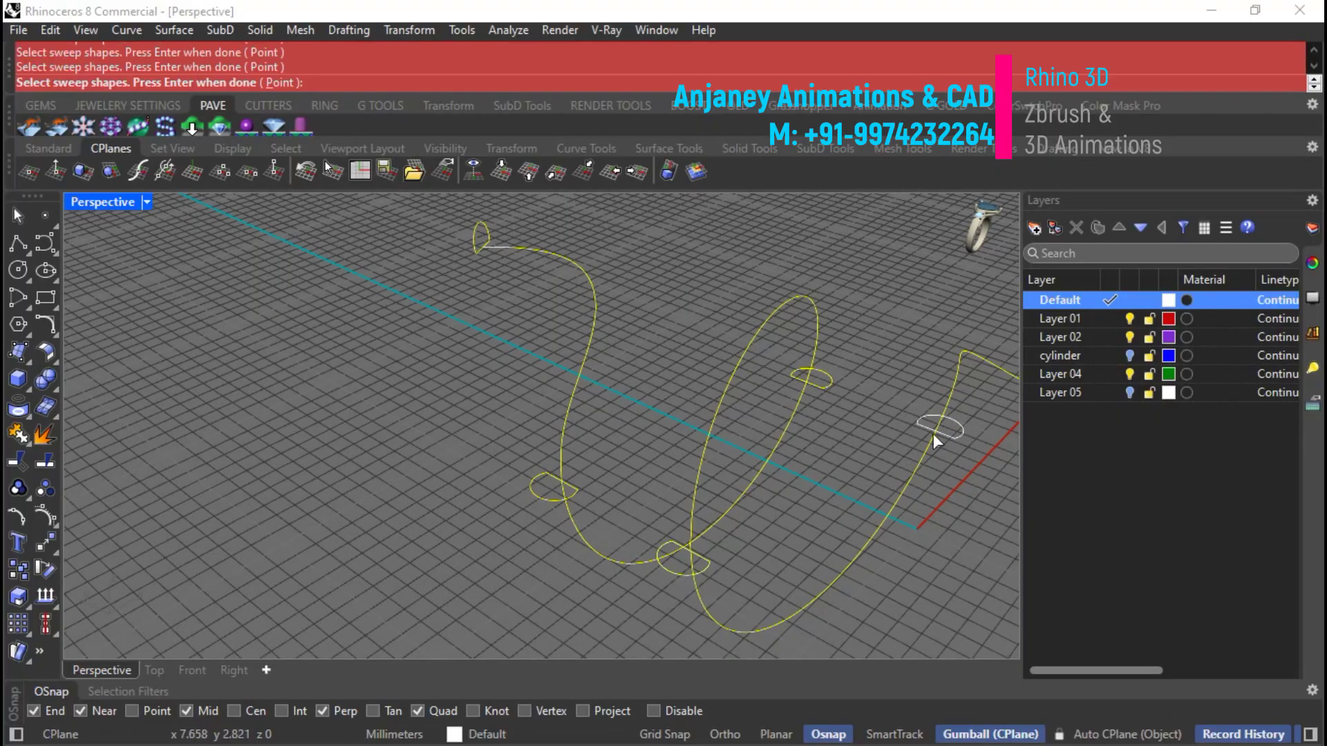
right_drag(765, 417, 765, 363)
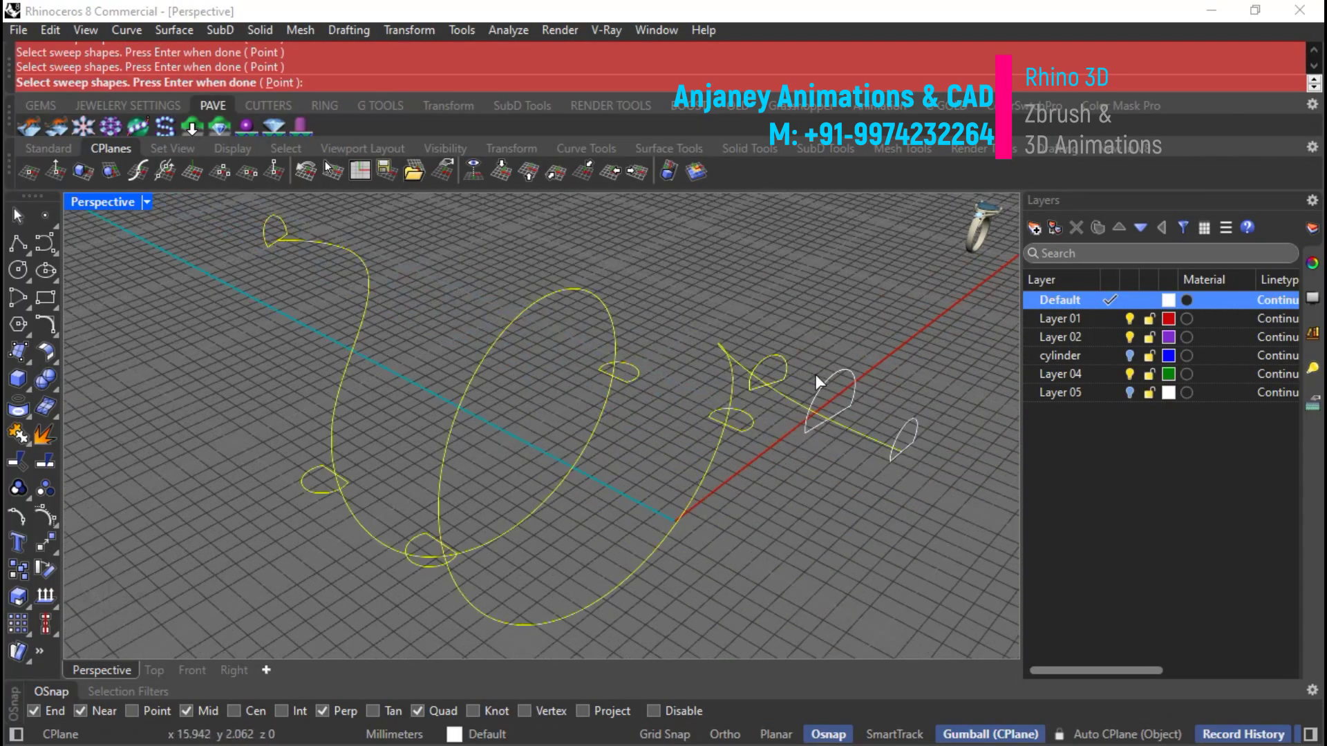
click(892, 427)
key(Return)
Align the seam points of the coil profiles to the same corner of each flat edge.
right_drag(522, 484, 608, 574)
scroll(607, 574, up, 5)
drag(620, 548, 634, 546)
scroll(733, 512, down, 7)
scroll(335, 600, up, 6)
scroll(376, 546, up, 4)
scroll(512, 537, down, 13)
right_drag(503, 593, 591, 321)
scroll(566, 315, up, 5)
scroll(563, 309, up, 7)
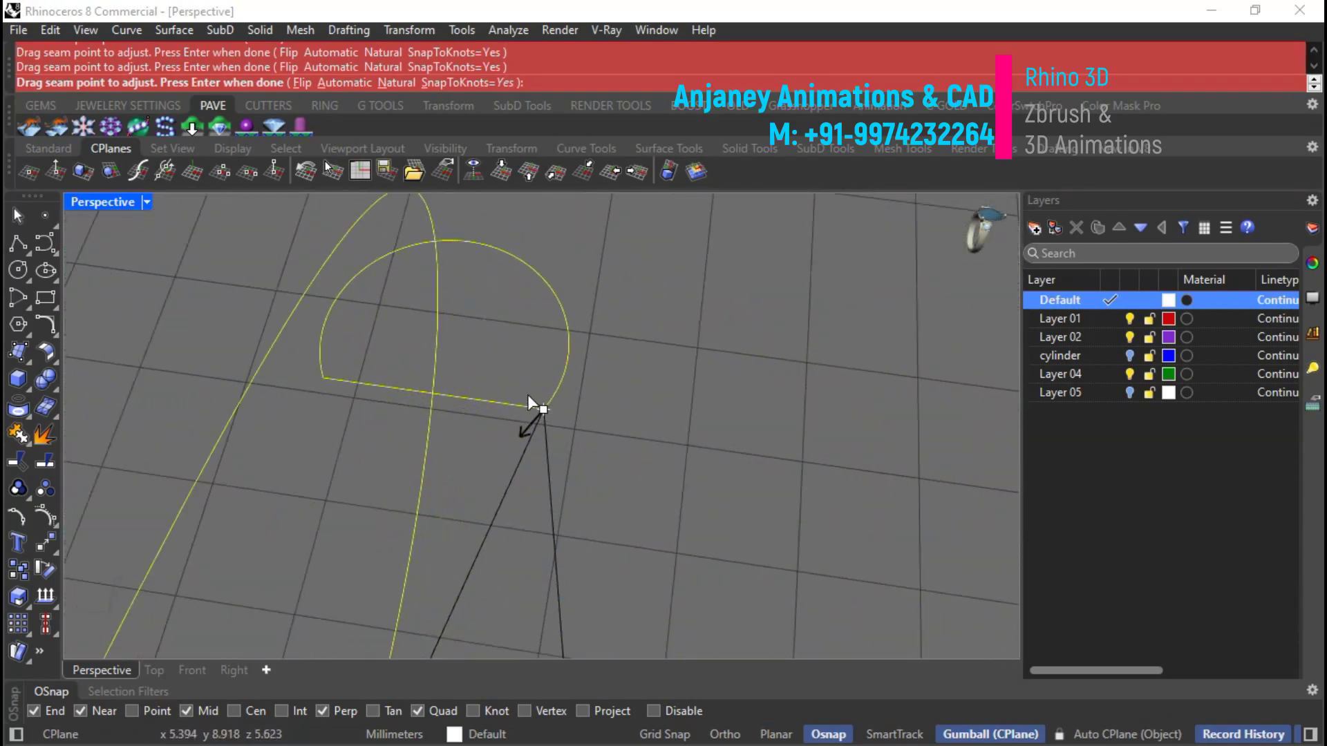
scroll(454, 450, down, 3)
scroll(490, 434, down, 9)
scroll(708, 428, up, 9)
scroll(607, 358, down, 8)
scroll(621, 409, down, 4)
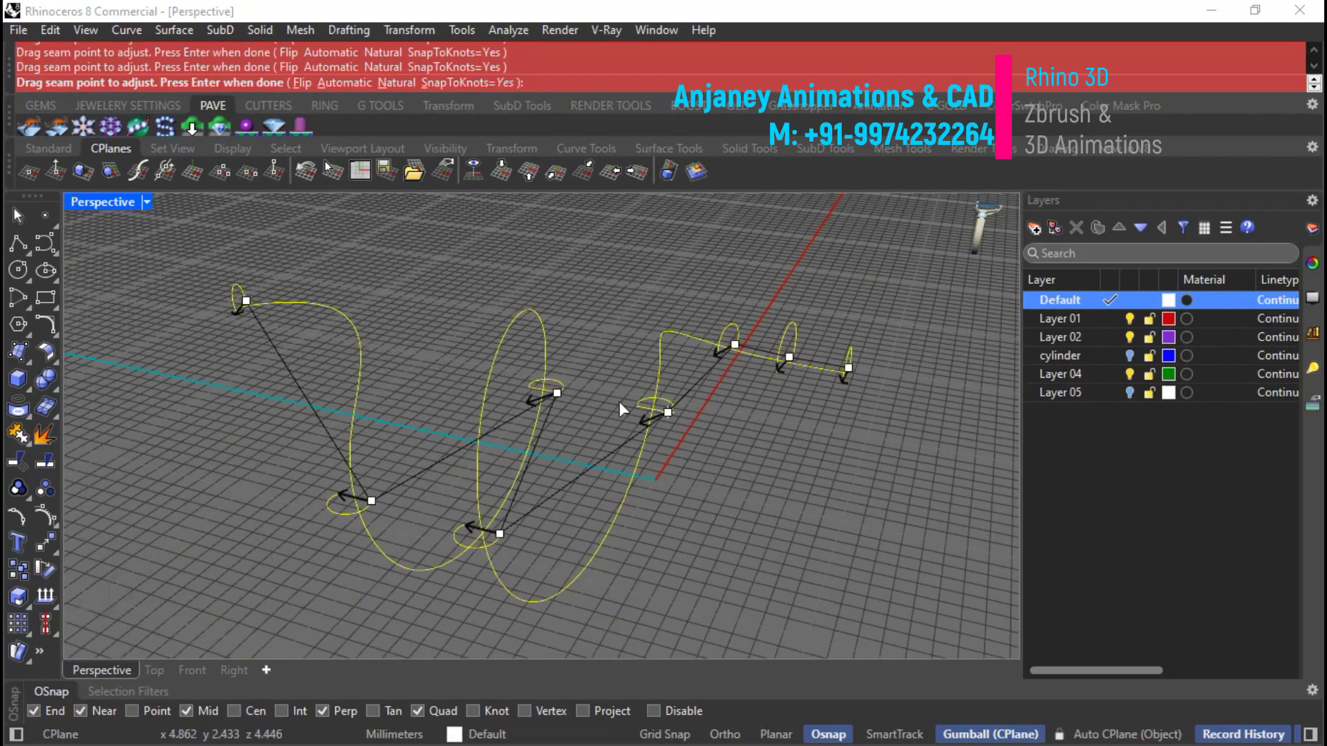
Check the seam alignment along the spiral and move the head-end profiles' seam points to their matching flat-edge corners.
right_drag(378, 415, 310, 574)
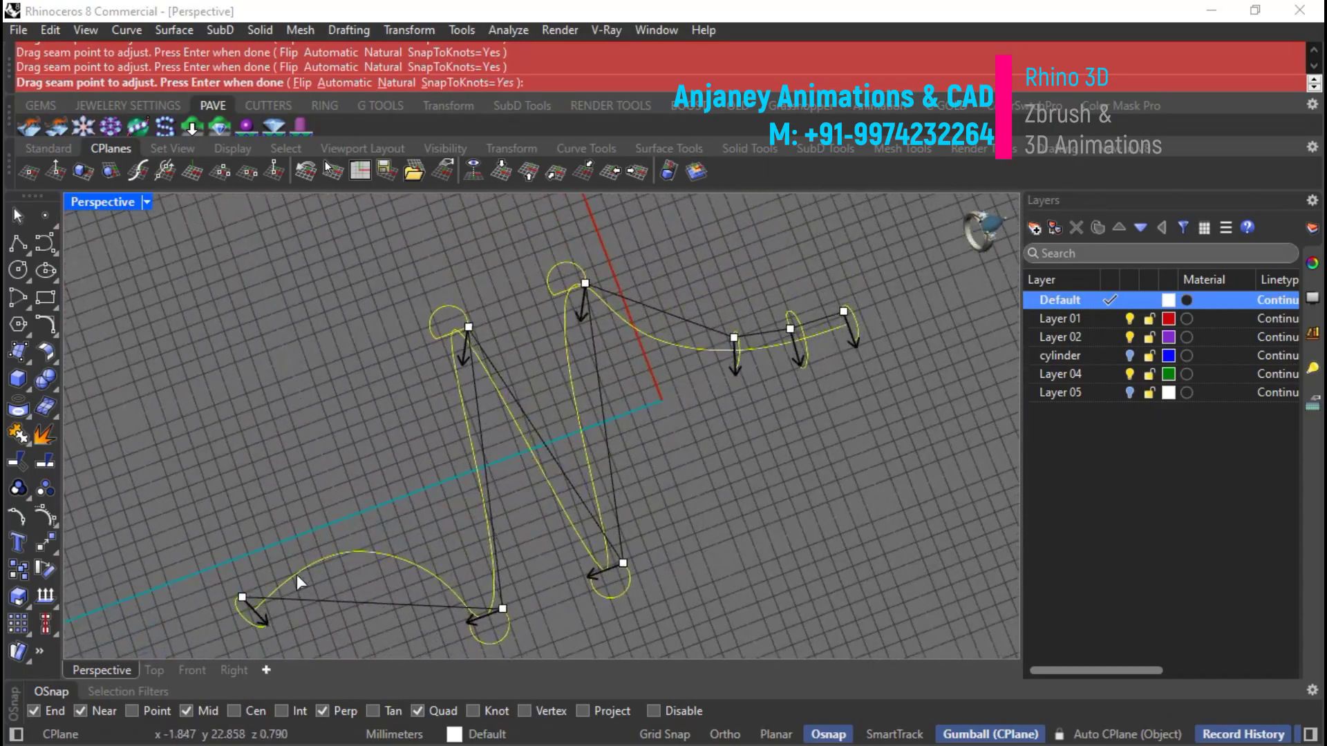
right_drag(508, 607, 381, 392)
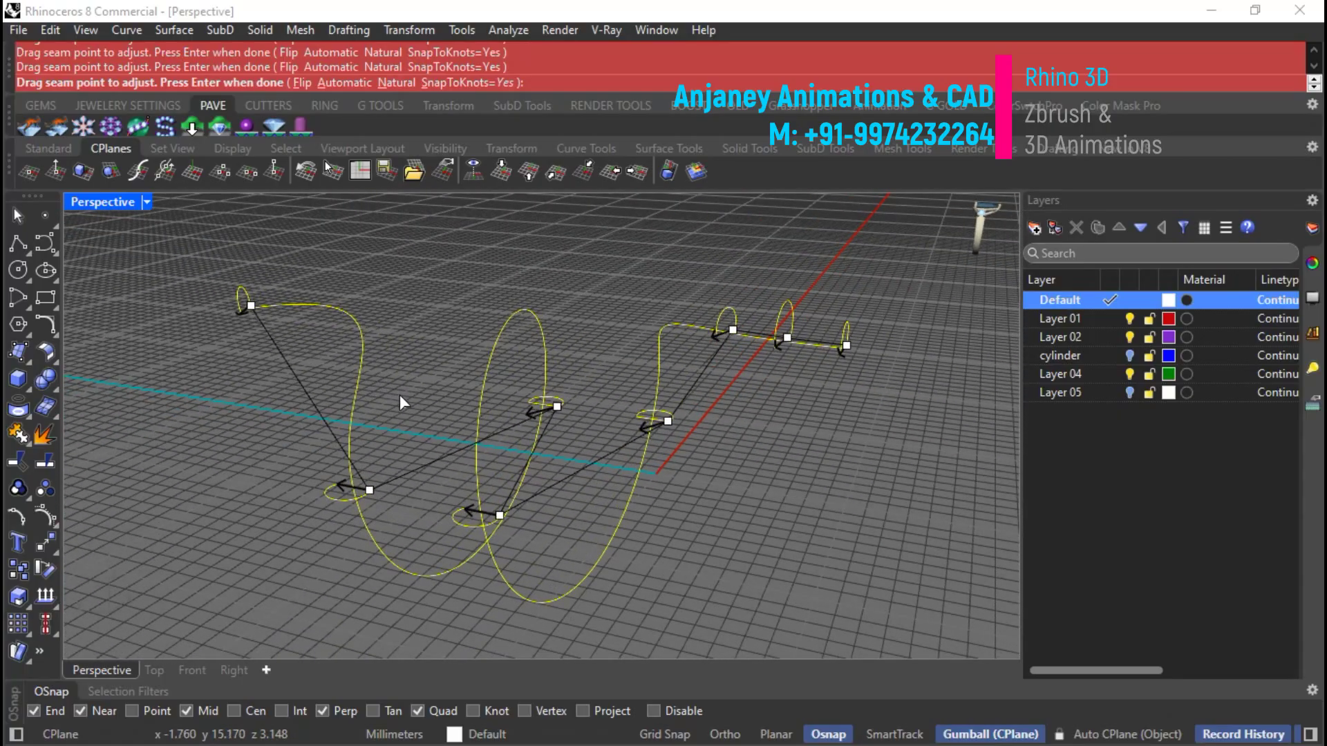
right_drag(735, 459, 512, 407)
scroll(649, 392, up, 6)
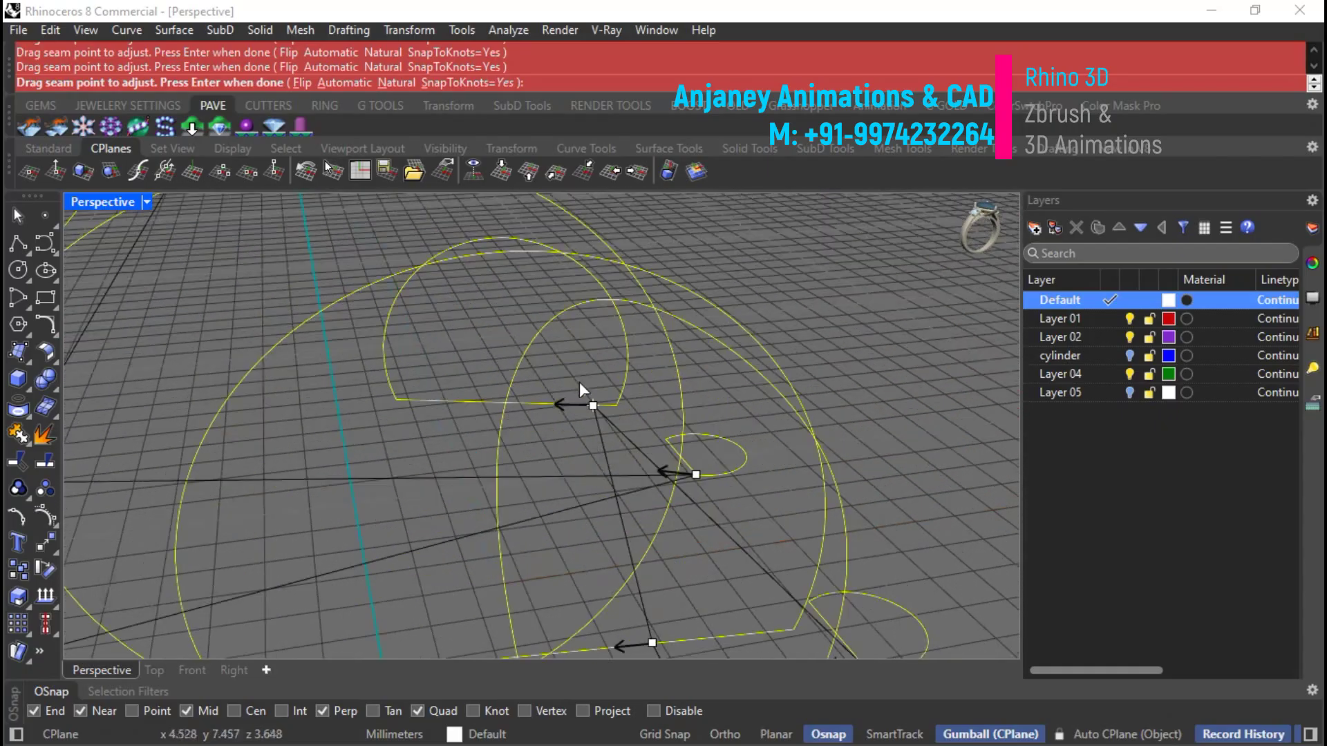
drag(595, 407, 609, 408)
right_drag(620, 395, 668, 360)
right_drag(509, 379, 462, 469)
drag(461, 469, 533, 459)
right_drag(534, 459, 563, 412)
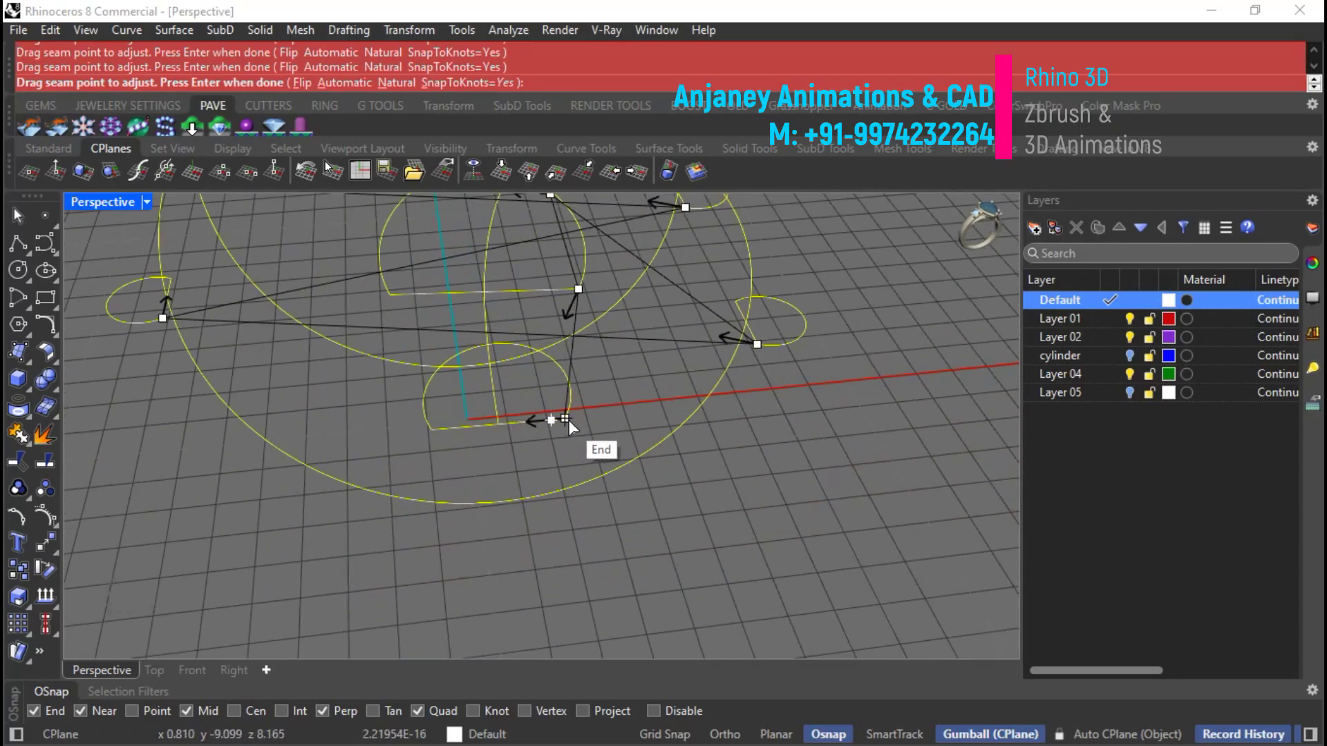
right_drag(690, 495, 483, 525)
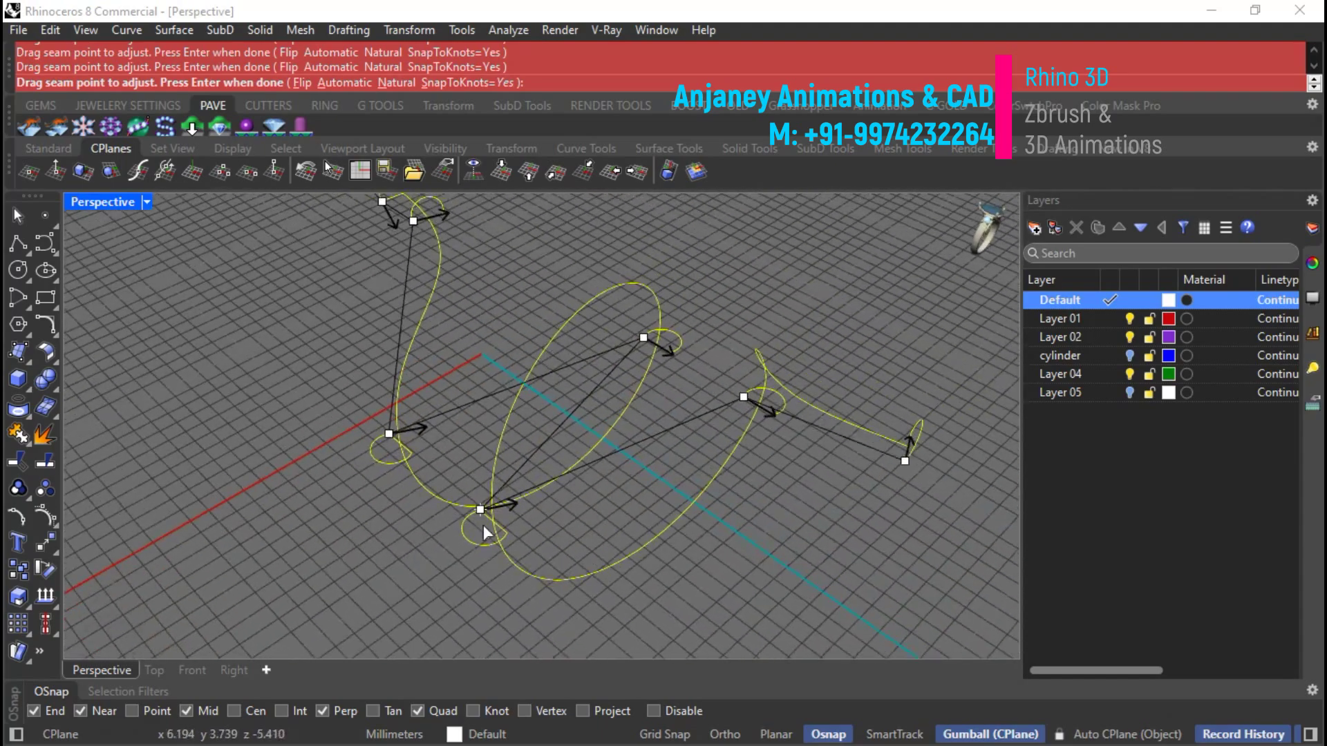
Create the one-rail sweep with the Freeform frame style and unchanged cross sections.
key(Return)
right_drag(595, 556, 816, 448)
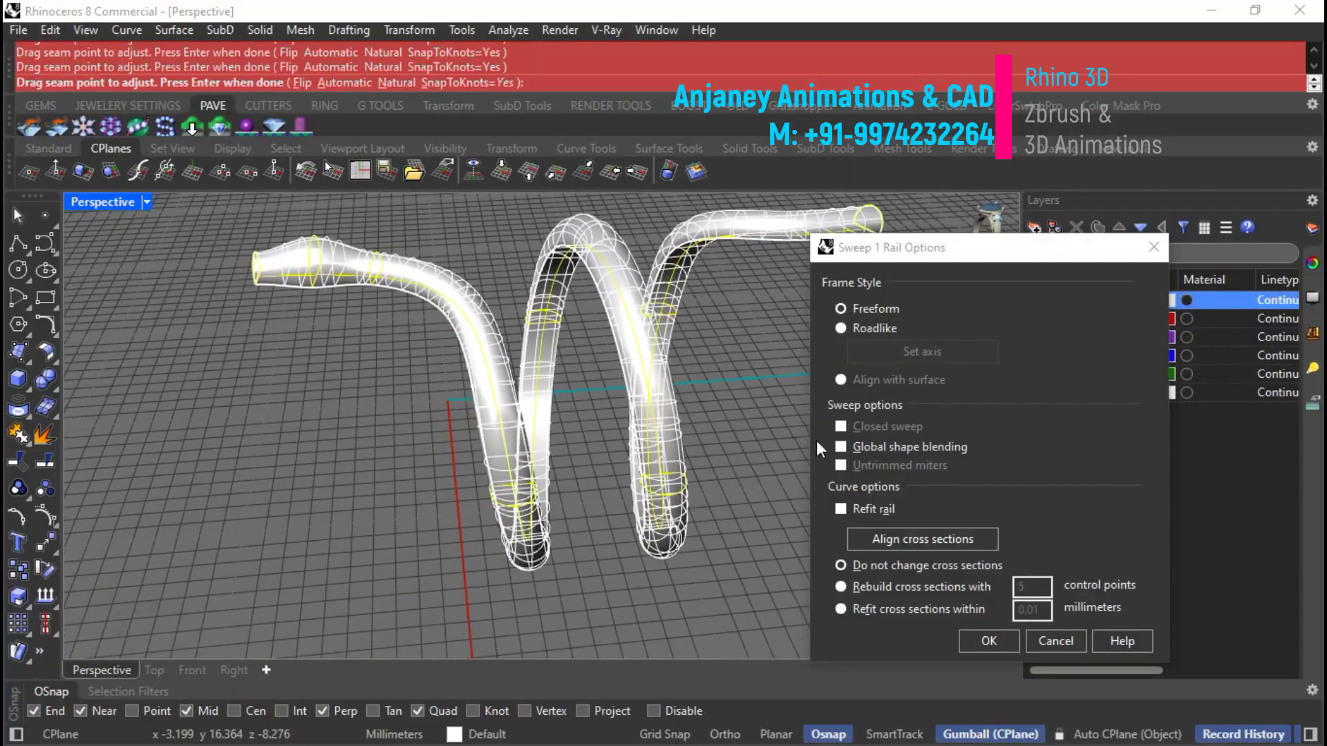
click(934, 447)
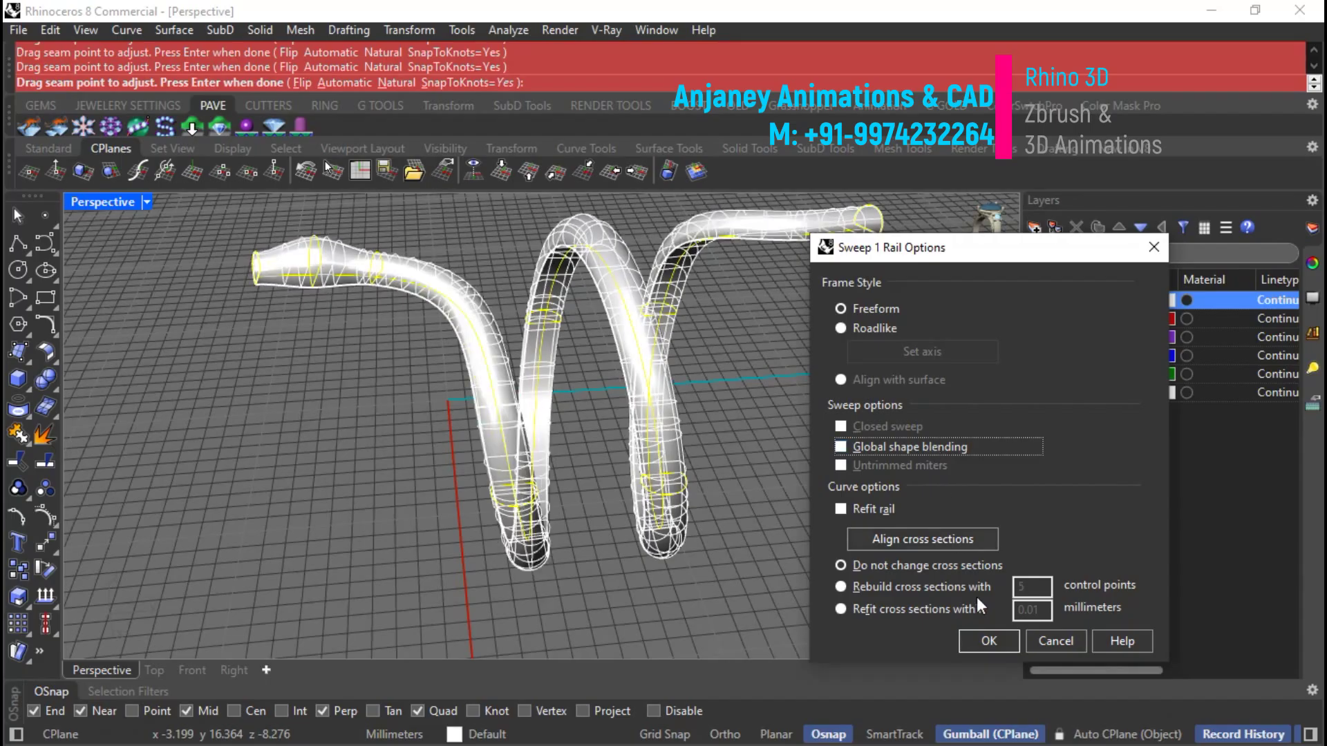
click(979, 636)
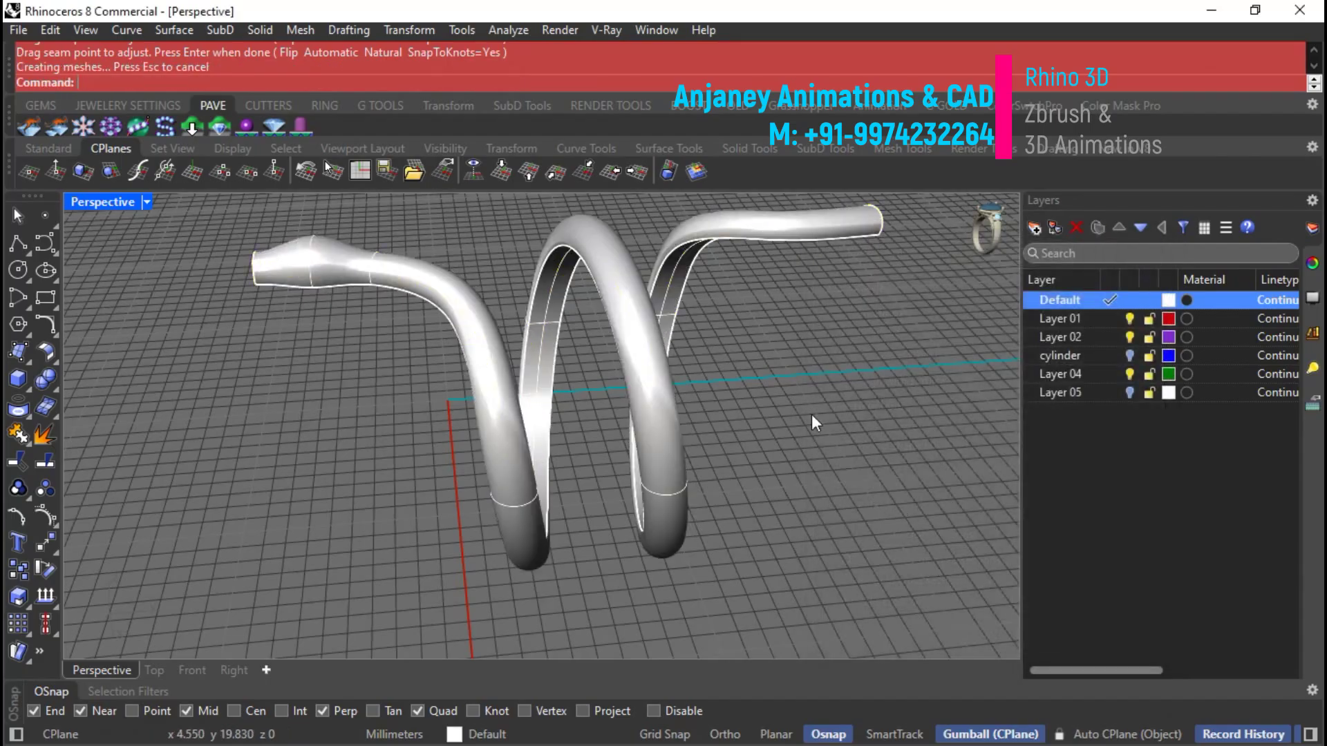
right_drag(812, 414, 645, 442)
scroll(546, 379, up, 2)
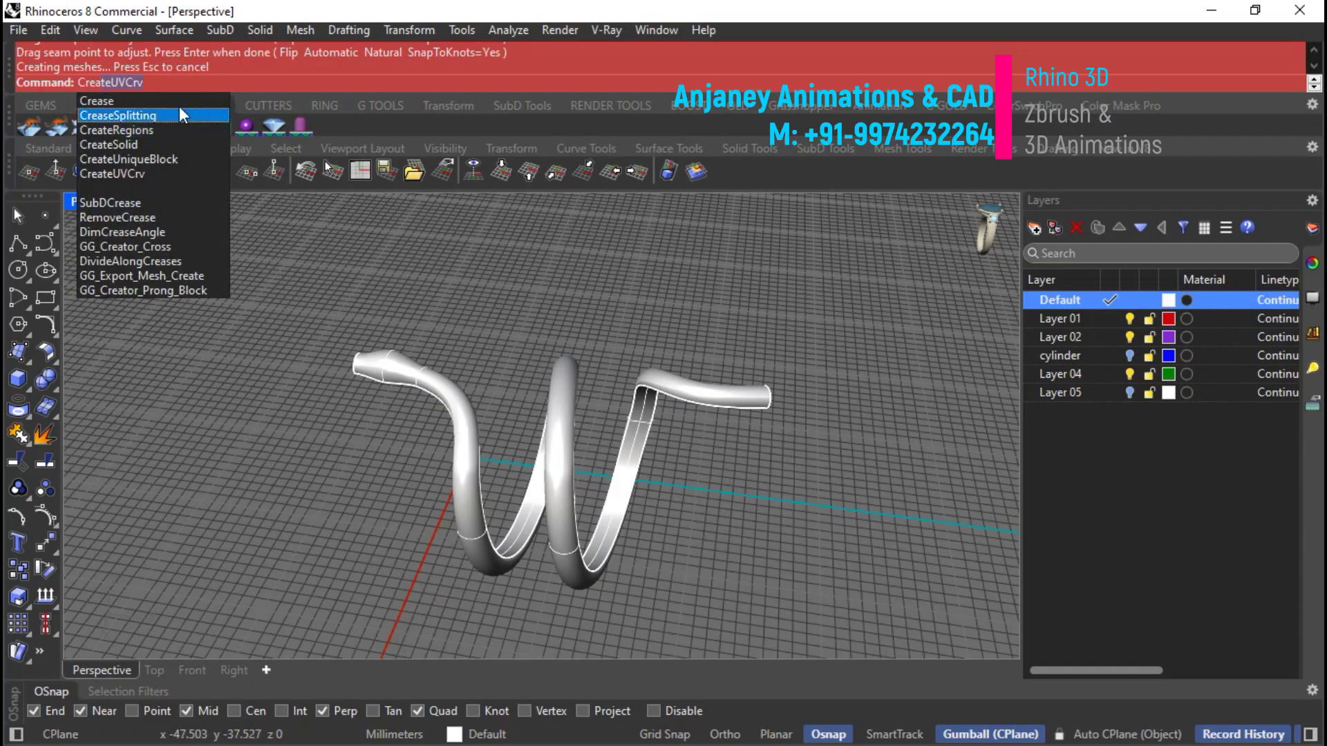
Try to create UV curves from the swept coil body.
click(160, 174)
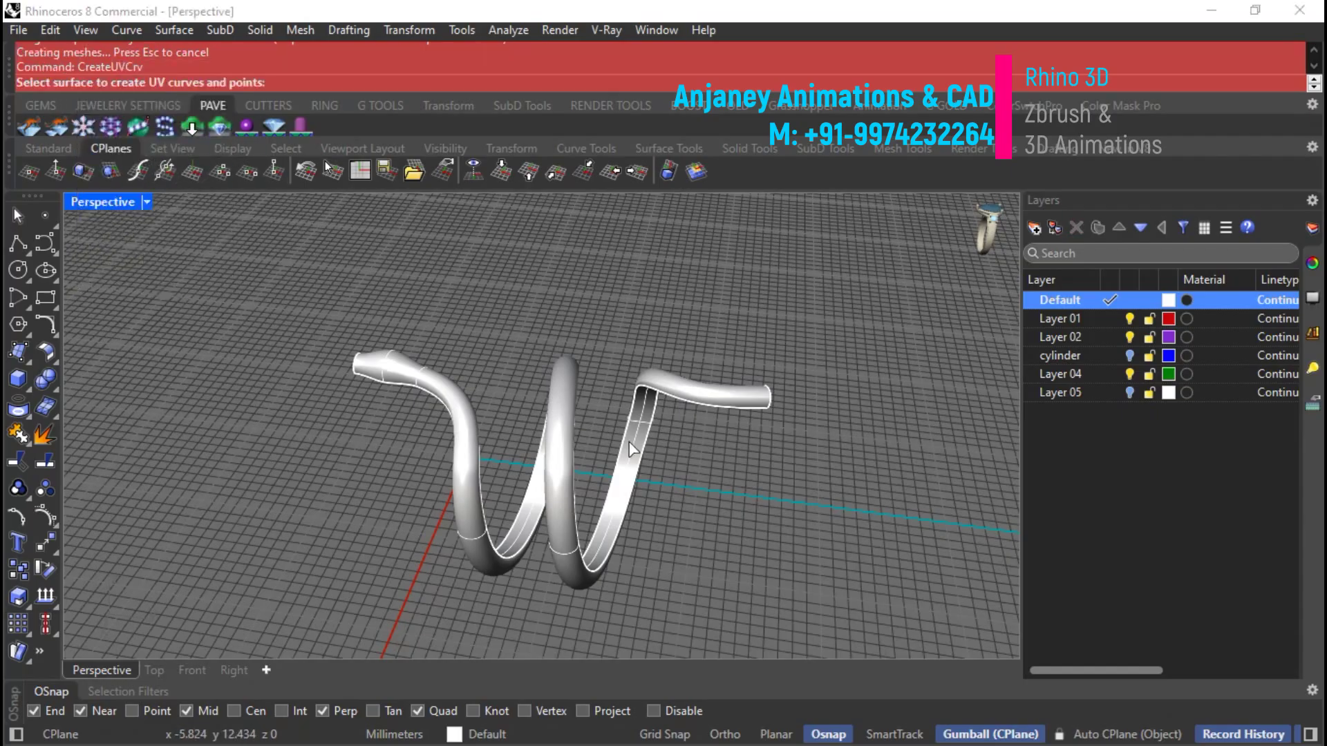
click(563, 398)
right_drag(720, 458, 712, 433)
scroll(638, 417, up, 4)
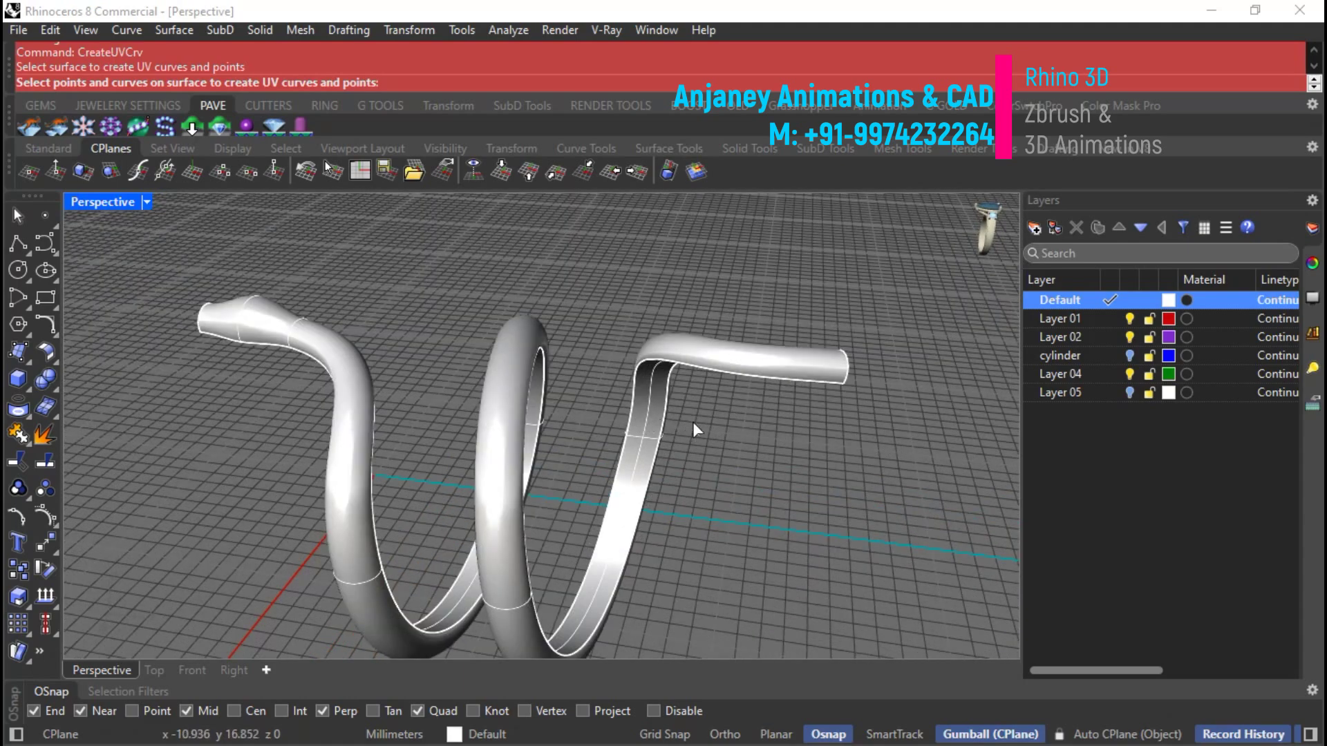
right_click(711, 351)
right_click(712, 353)
click(714, 352)
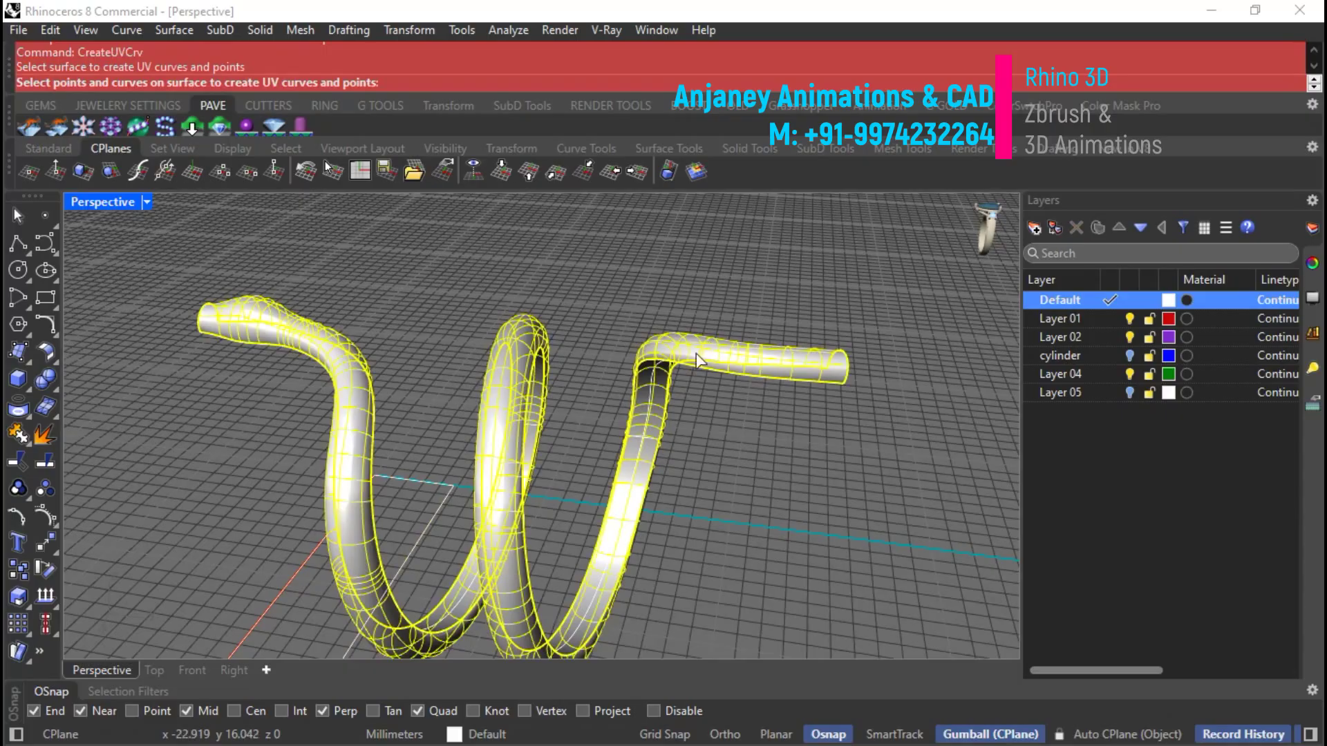
right_click(737, 372)
Explode the swept coil body into separate surfaces and select its curved outer surface.
click(715, 360)
click(47, 407)
click(254, 322)
click(336, 372)
Create UV curves from the coil's surface and check the full length of the unrolled outline.
right_drag(629, 480, 709, 420)
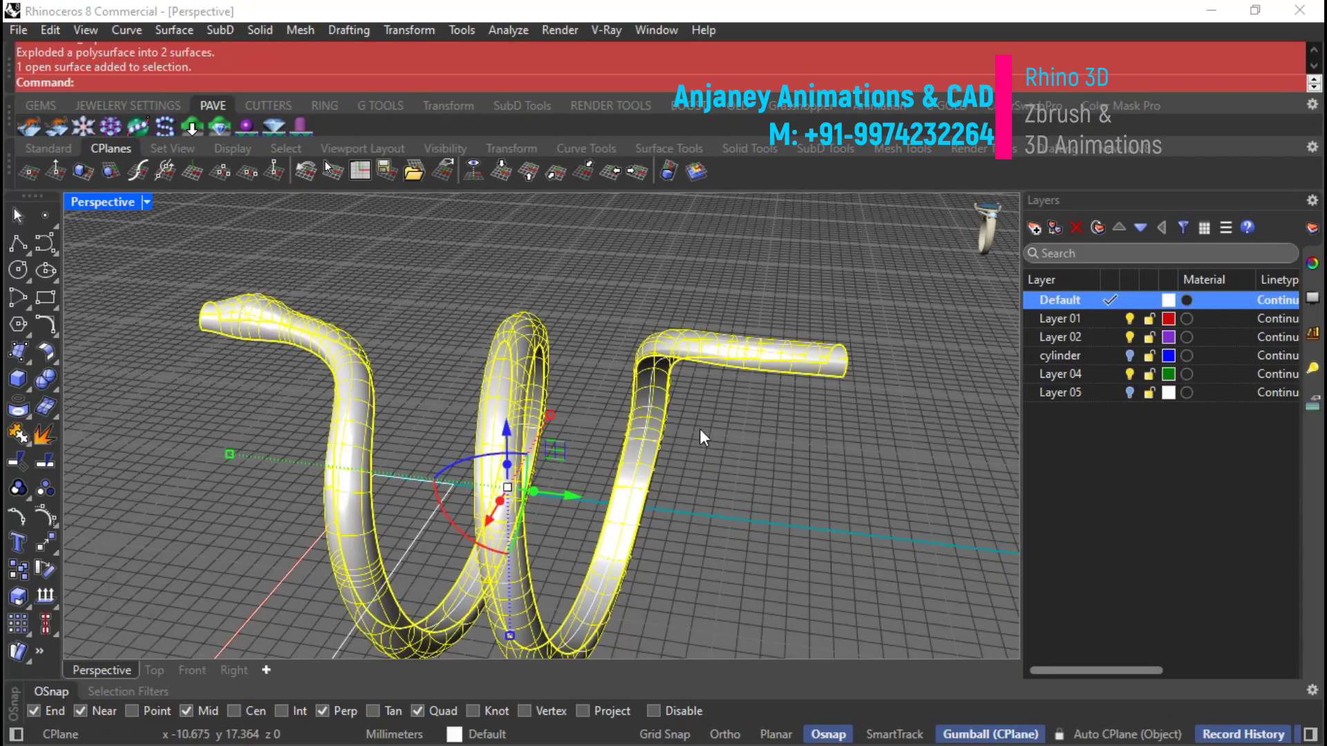
key(Return)
key(Return)
scroll(458, 311, down, 3)
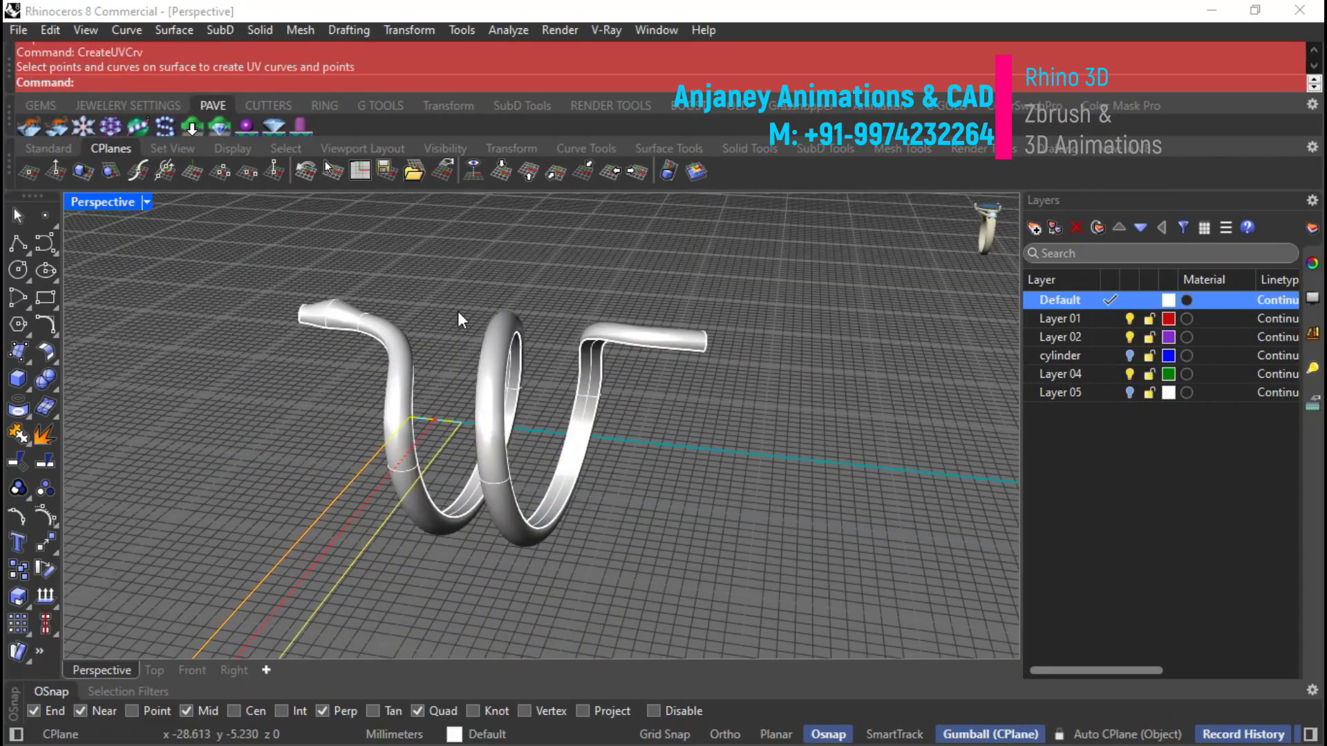
right_drag(558, 404, 827, 438)
scroll(450, 362, down, 5)
right_drag(450, 363, 641, 500)
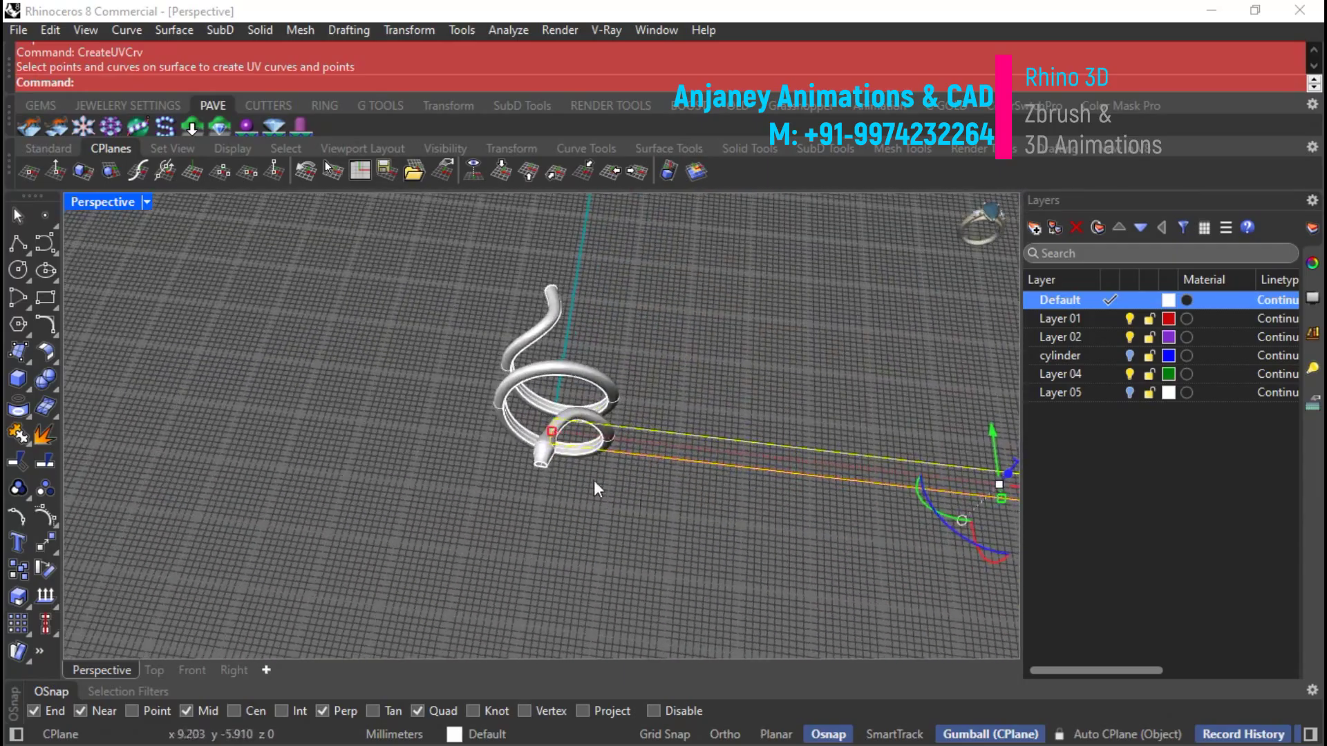
scroll(797, 513, down, 5)
right_drag(798, 513, 944, 525)
scroll(945, 524, up, 5)
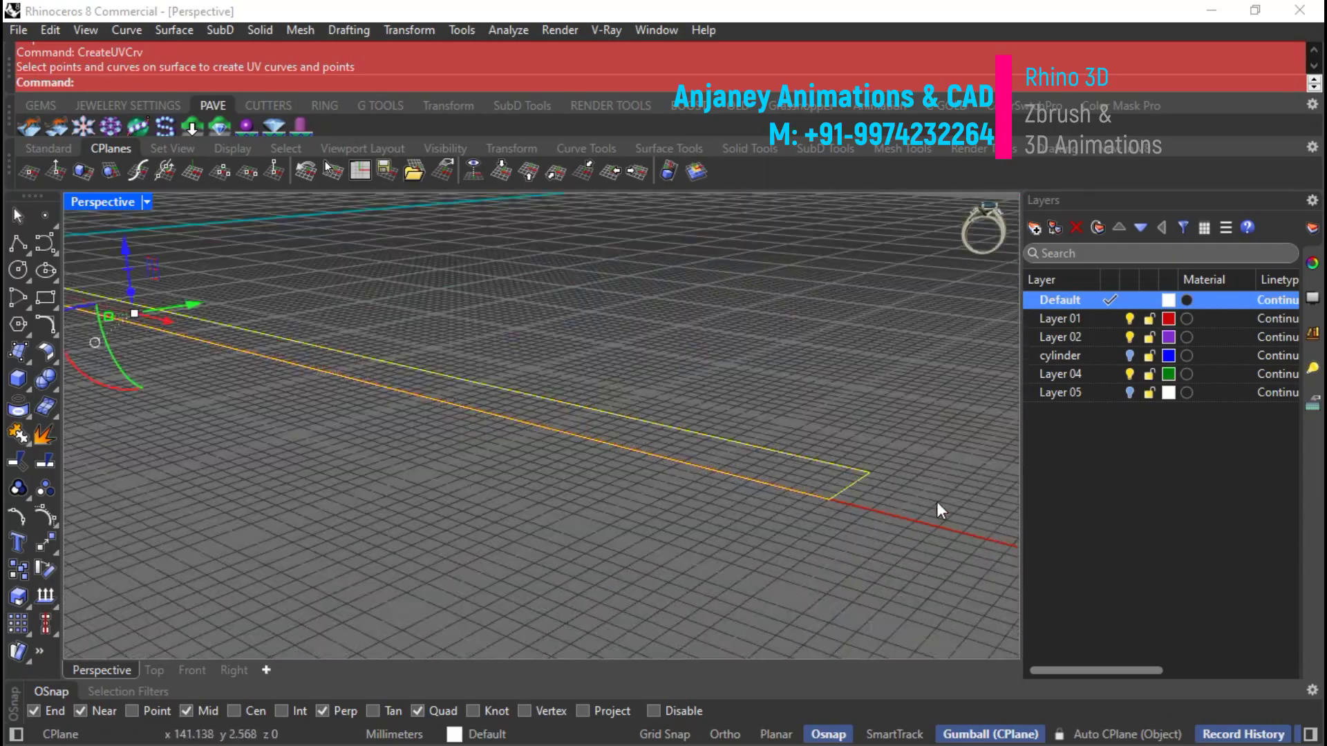
click(876, 479)
click(892, 528)
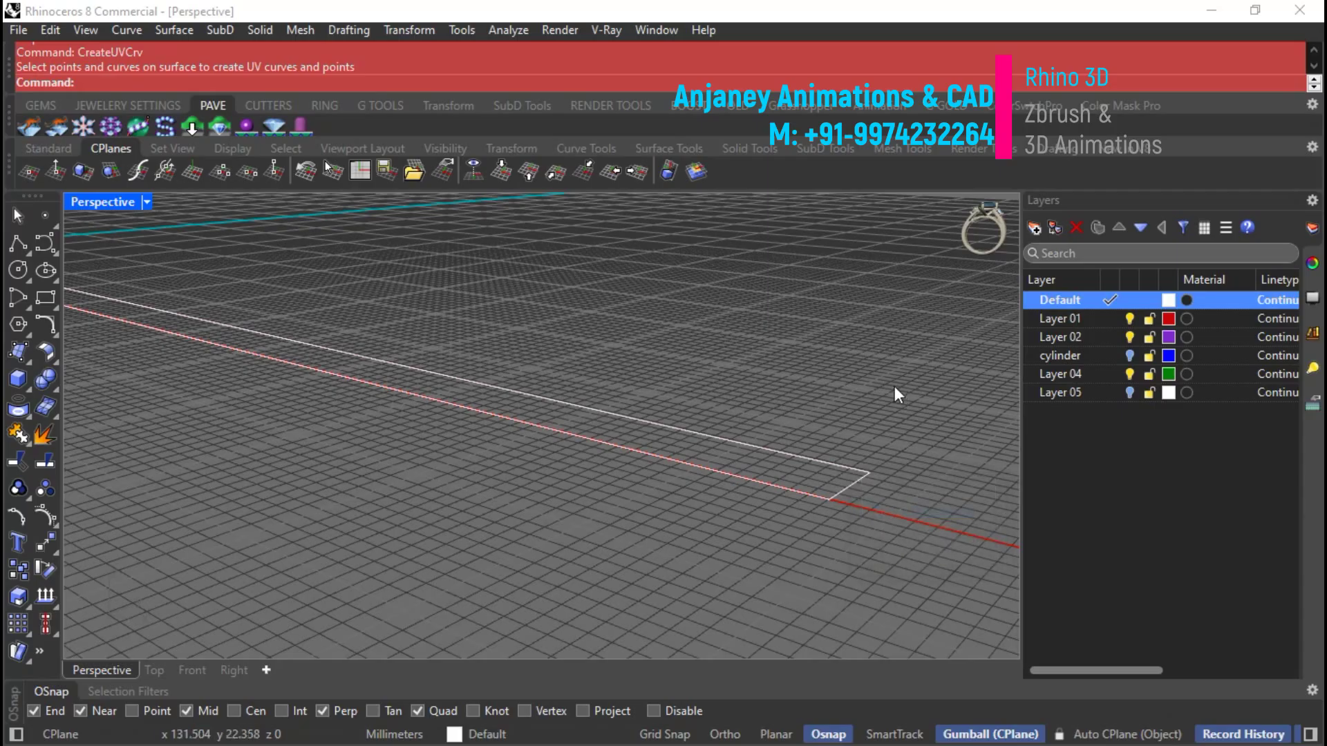
Delete the unrolled UV curves.
scroll(706, 546, down, 5)
key(Delete)
right_drag(634, 446, 637, 483)
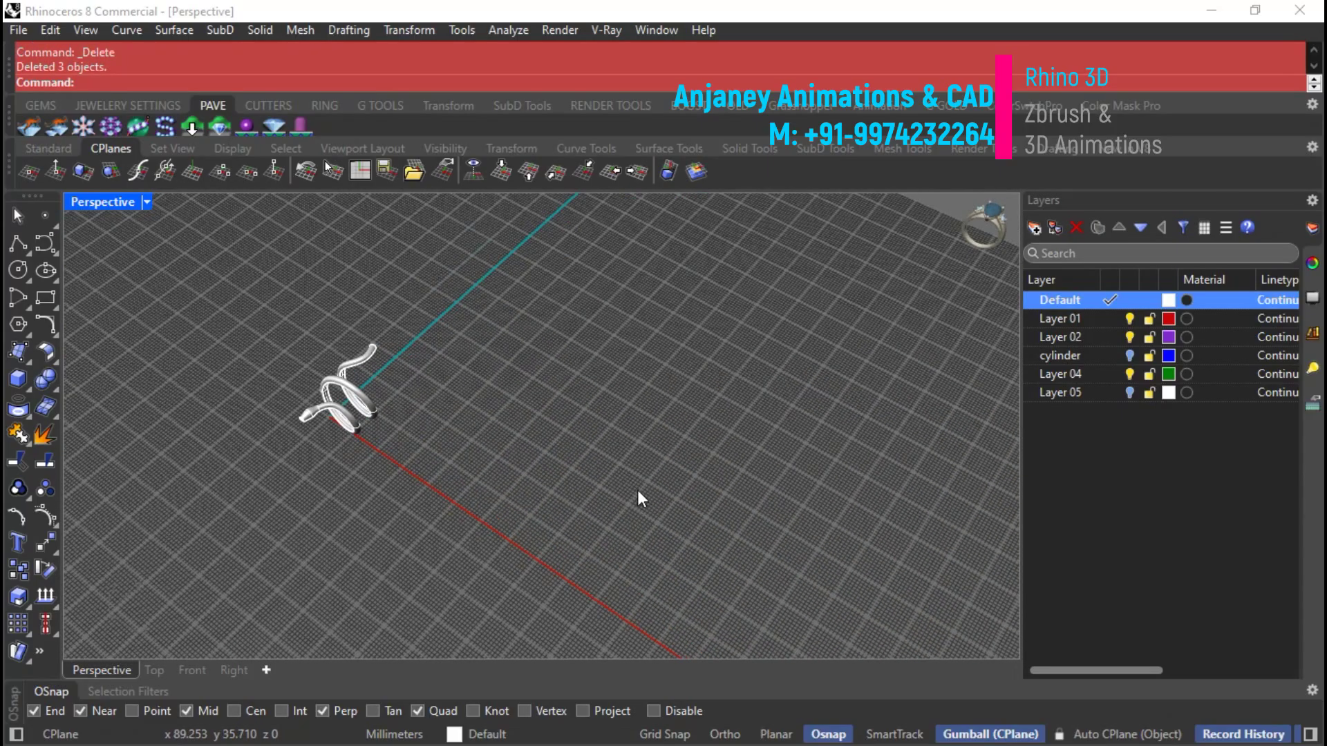
Create UV curves from the coil's curved outer surface.
scroll(293, 393, up, 5)
scroll(390, 416, up, 5)
text(CREA)
key(Return)
click(396, 407)
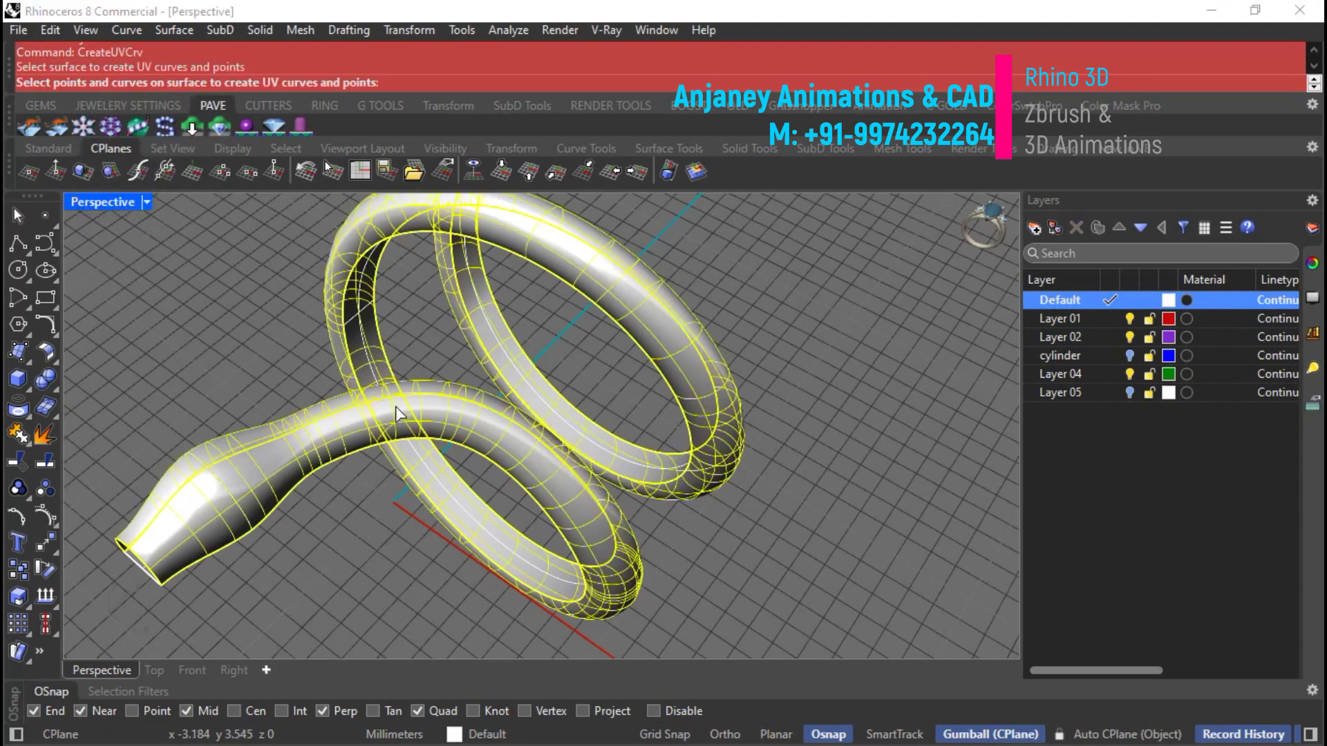
scroll(249, 390, down, 5)
key(Return)
Move the unrolled outline along the Y axis, clear of the coil.
right_drag(488, 448, 722, 449)
drag(722, 449, 728, 405)
scroll(282, 446, down, 4)
right_drag(646, 452, 706, 478)
Examine the unrolled strip's ends and width against the coil's tail and head.
scroll(332, 399, up, 11)
right_drag(462, 472, 441, 571)
scroll(441, 571, down, 6)
scroll(311, 459, up, 14)
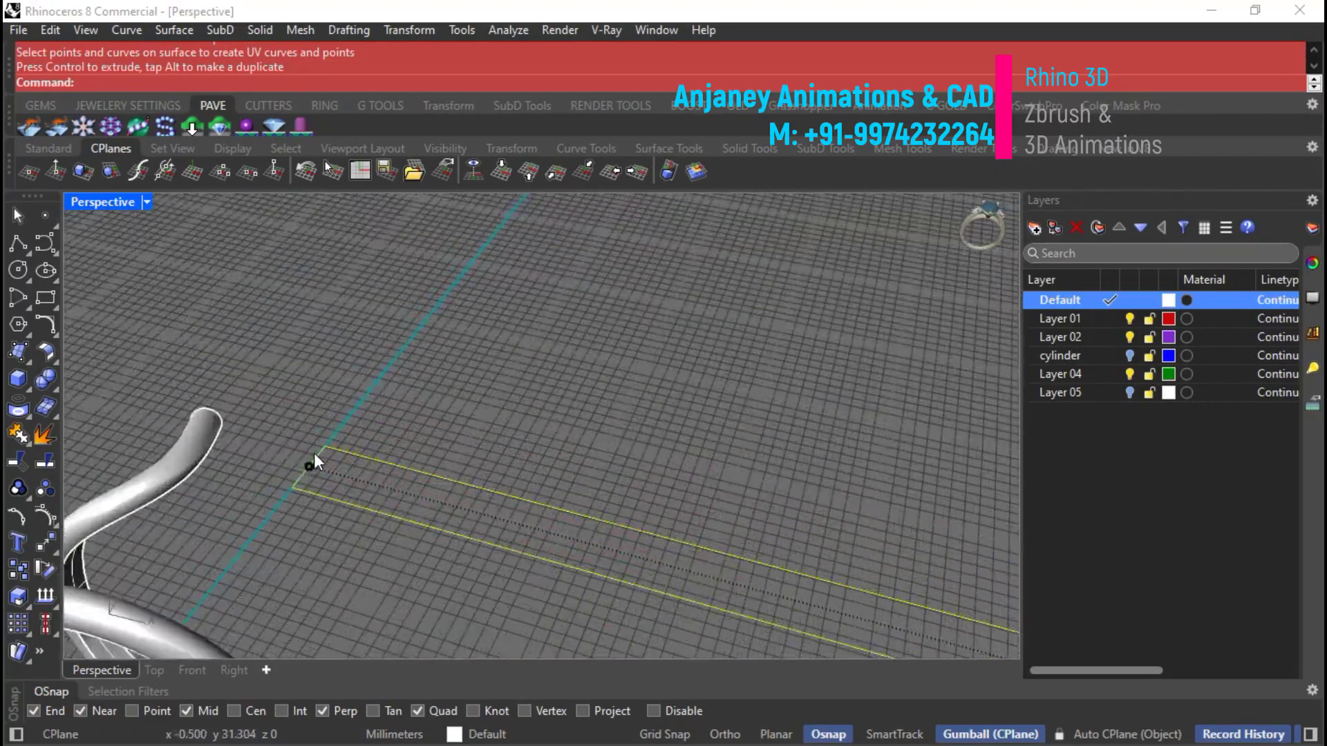
scroll(309, 464, down, 5)
scroll(397, 480, down, 10)
scroll(534, 367, down, 6)
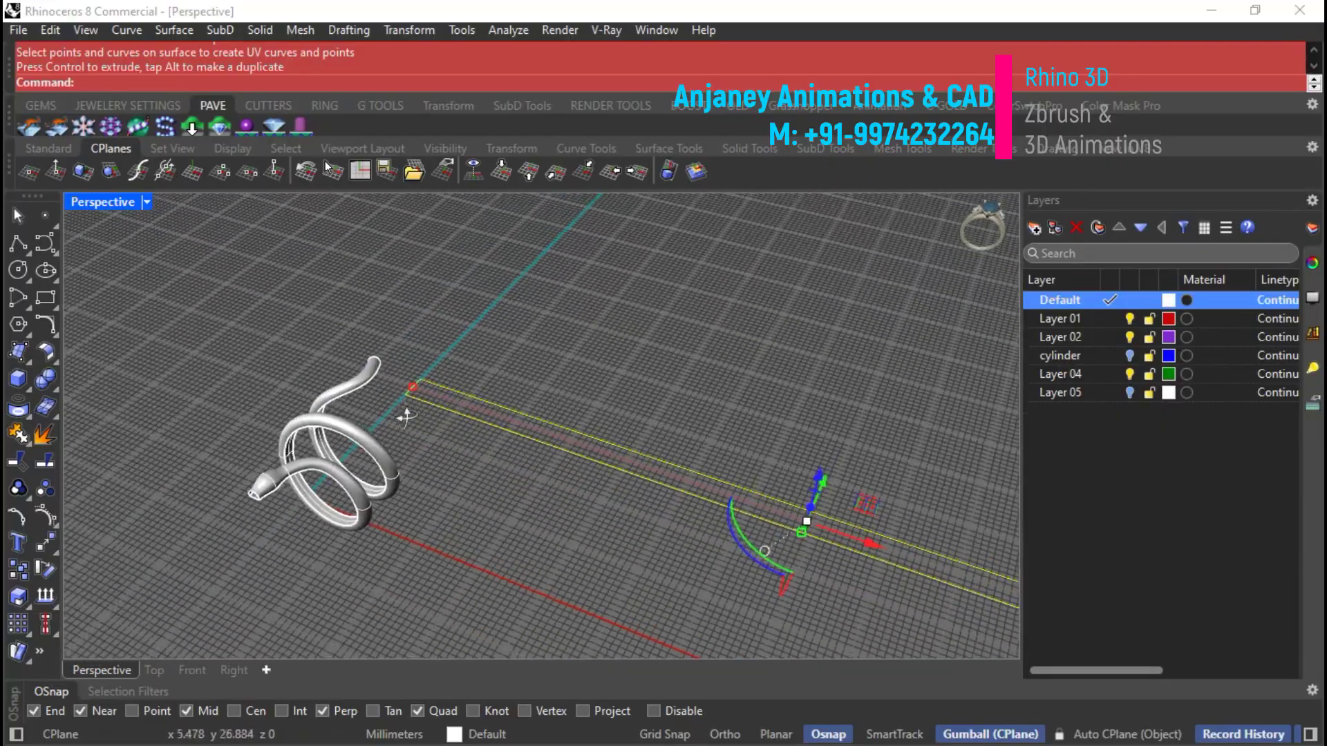
scroll(246, 486, up, 13)
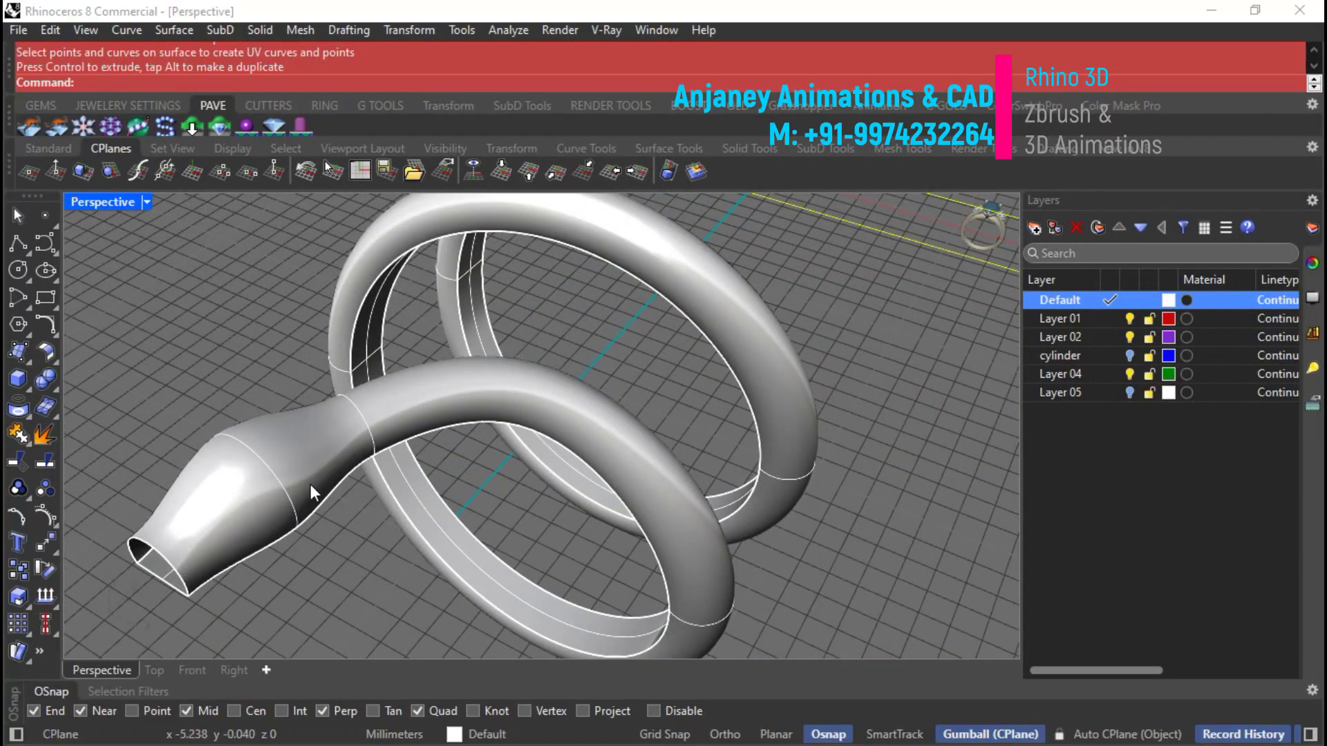
scroll(310, 484, down, 8)
scroll(467, 393, up, 6)
scroll(384, 407, up, 5)
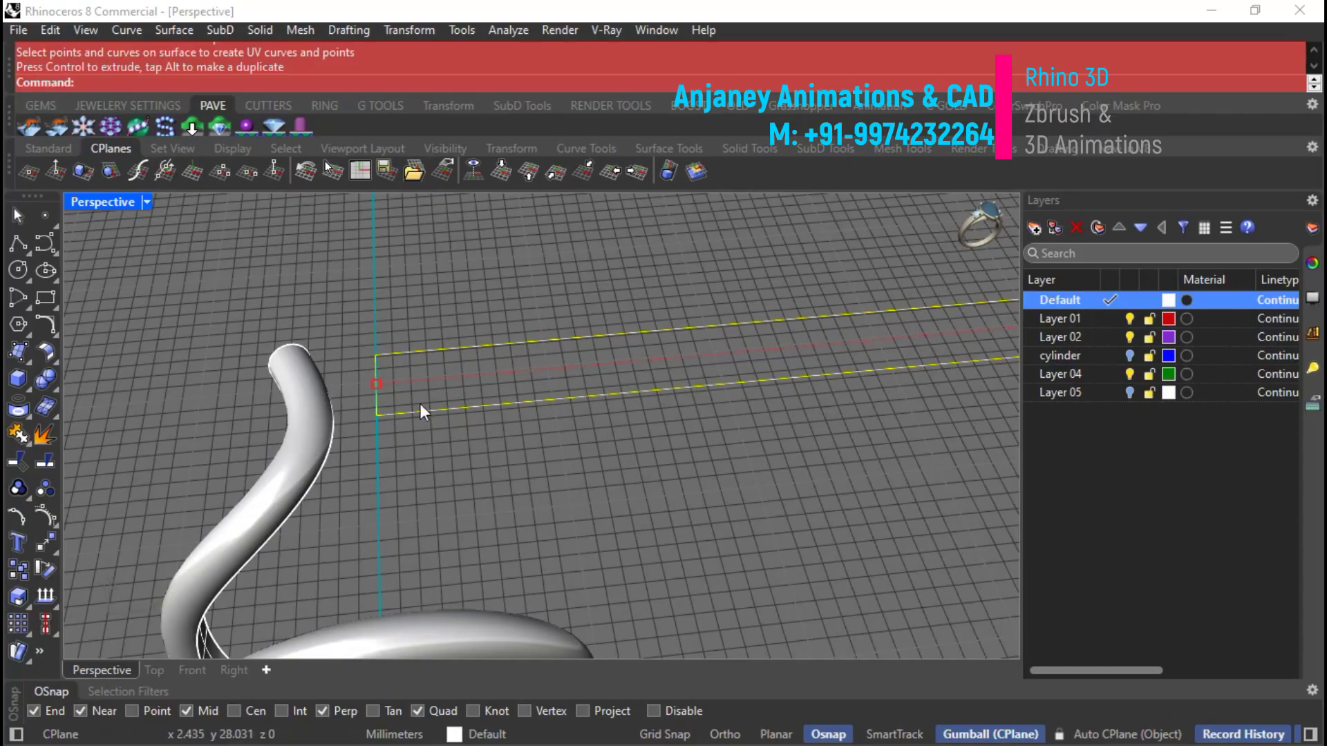
scroll(466, 390, up, 8)
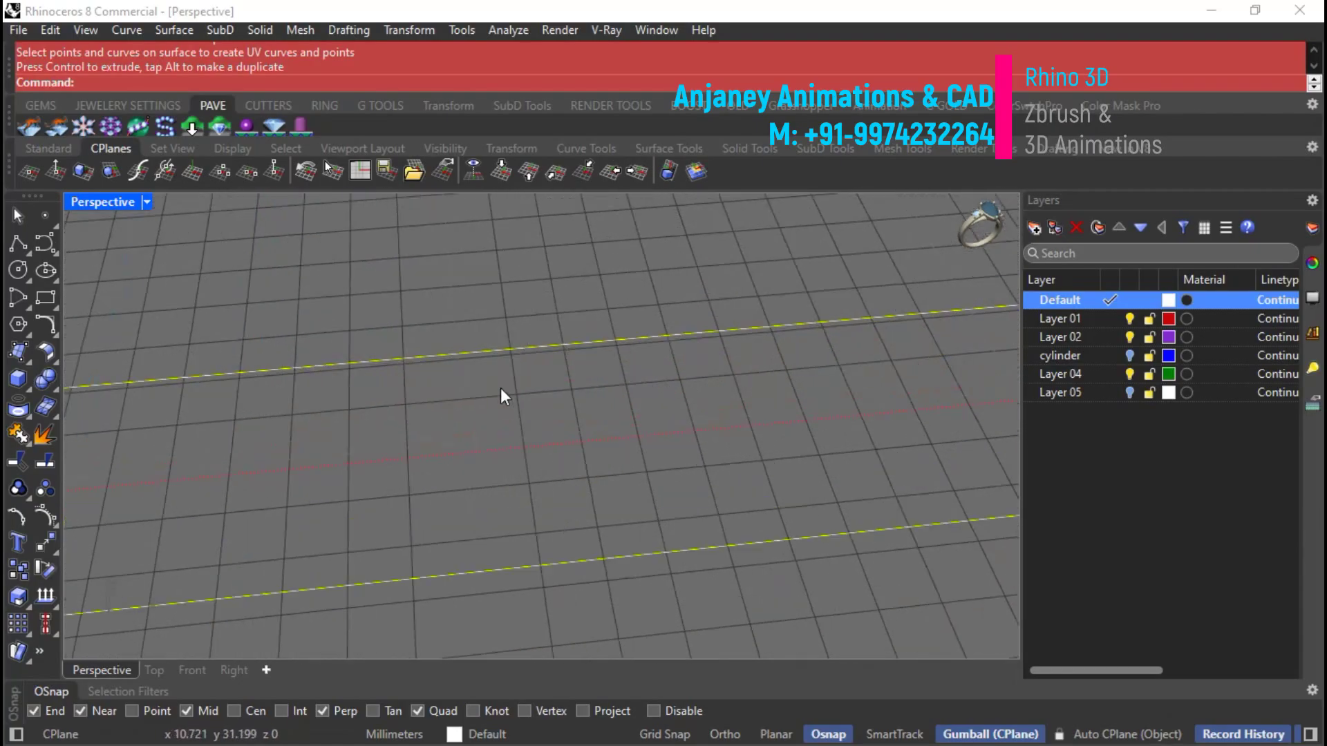
Start a rounded rectangle in the Top view and turn on grid lines for all viewports.
click(56, 306)
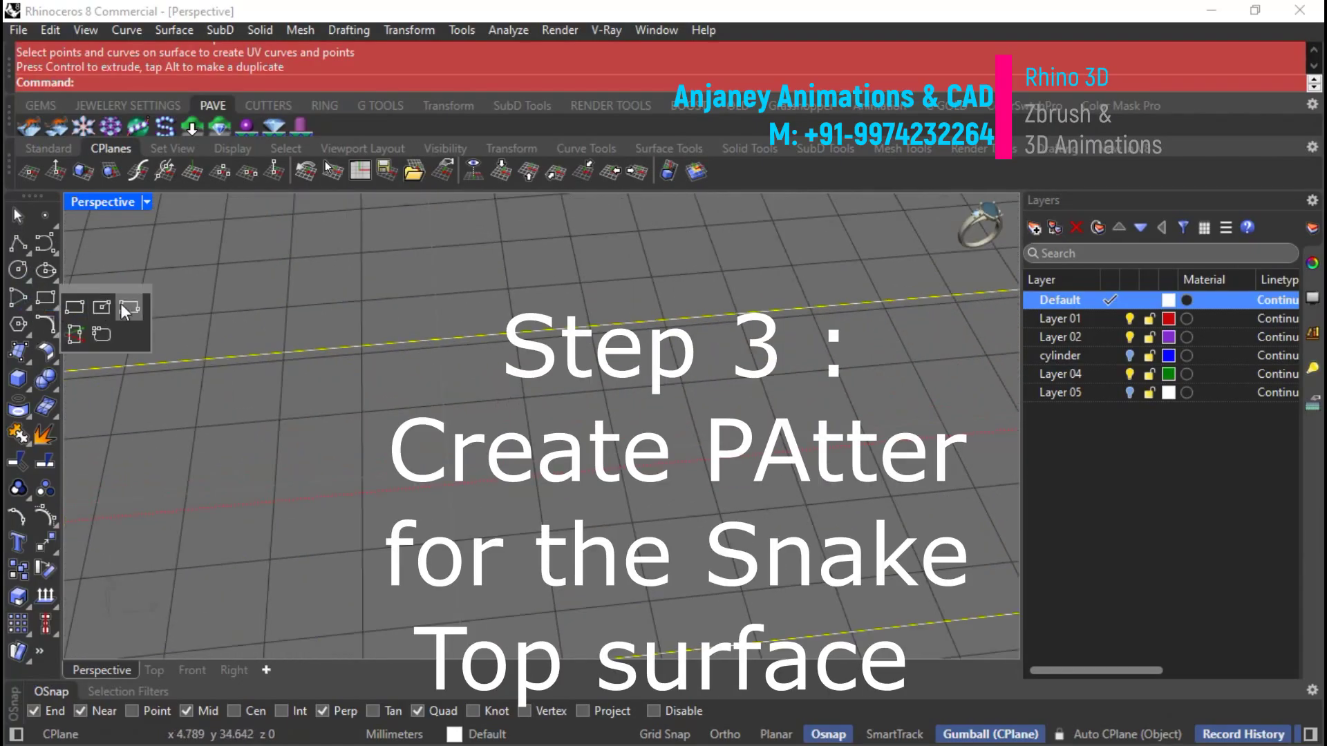
click(101, 337)
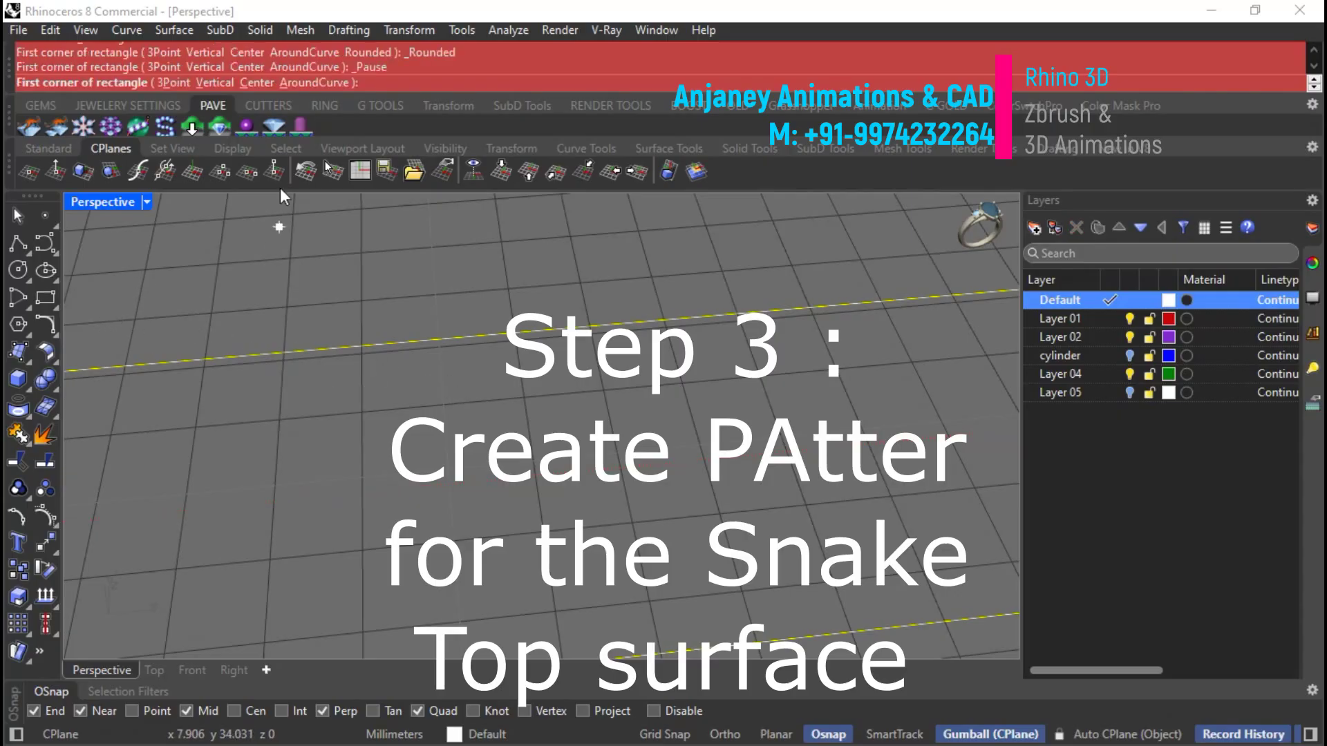
click(154, 671)
scroll(456, 483, down, 5)
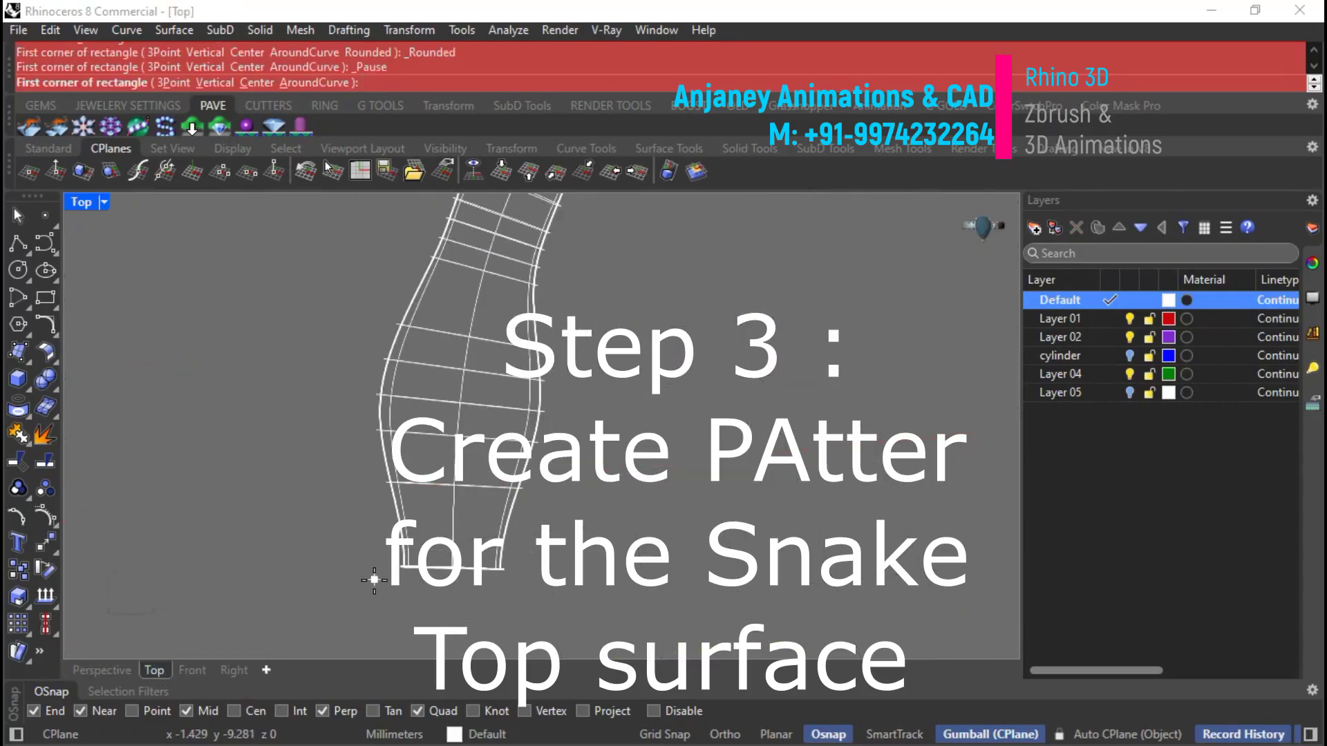
scroll(443, 377, up, 4)
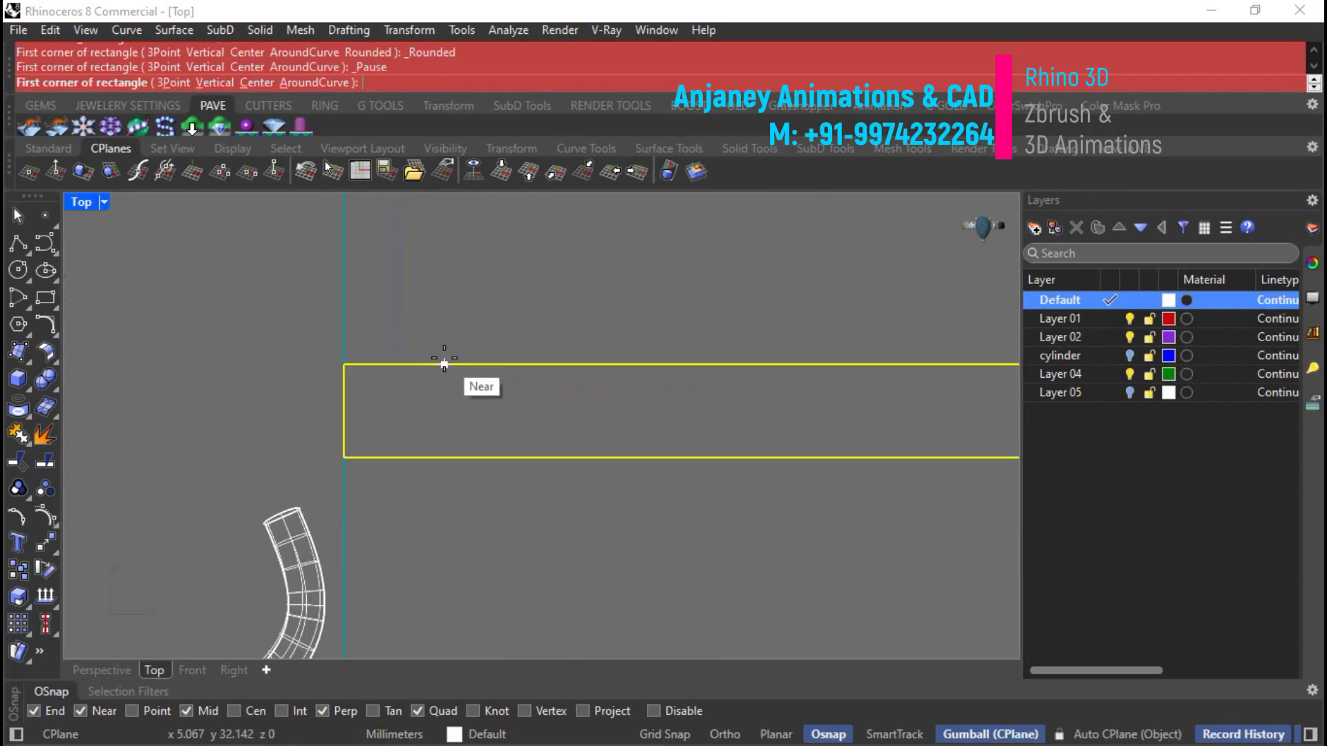
right_click(664, 734)
mouse_move(785, 694)
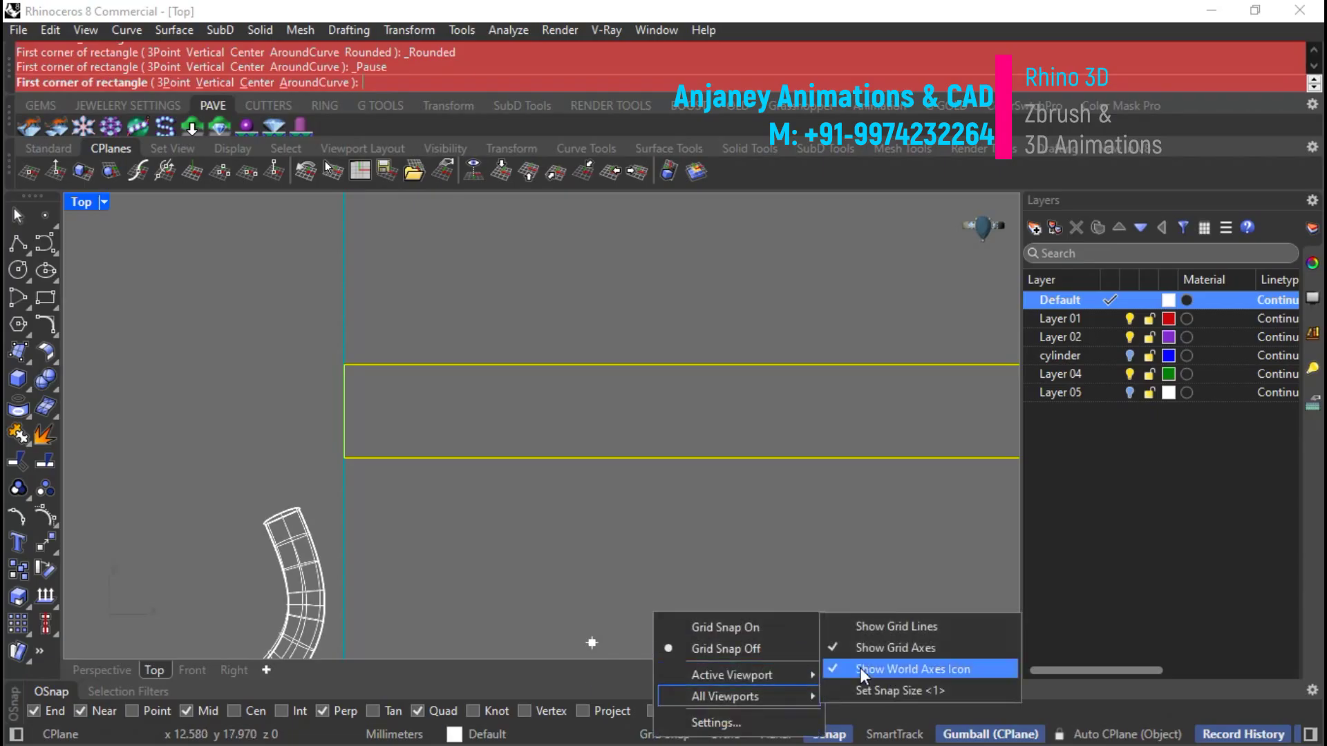
click(892, 628)
Draw a rounded square about 1.2 mm wide with arc corners inside the unrolled strip.
scroll(384, 404, up, 4)
scroll(542, 468, down, 2)
scroll(650, 450, up, 2)
click(659, 407)
scroll(684, 432, up, 3)
click(725, 478)
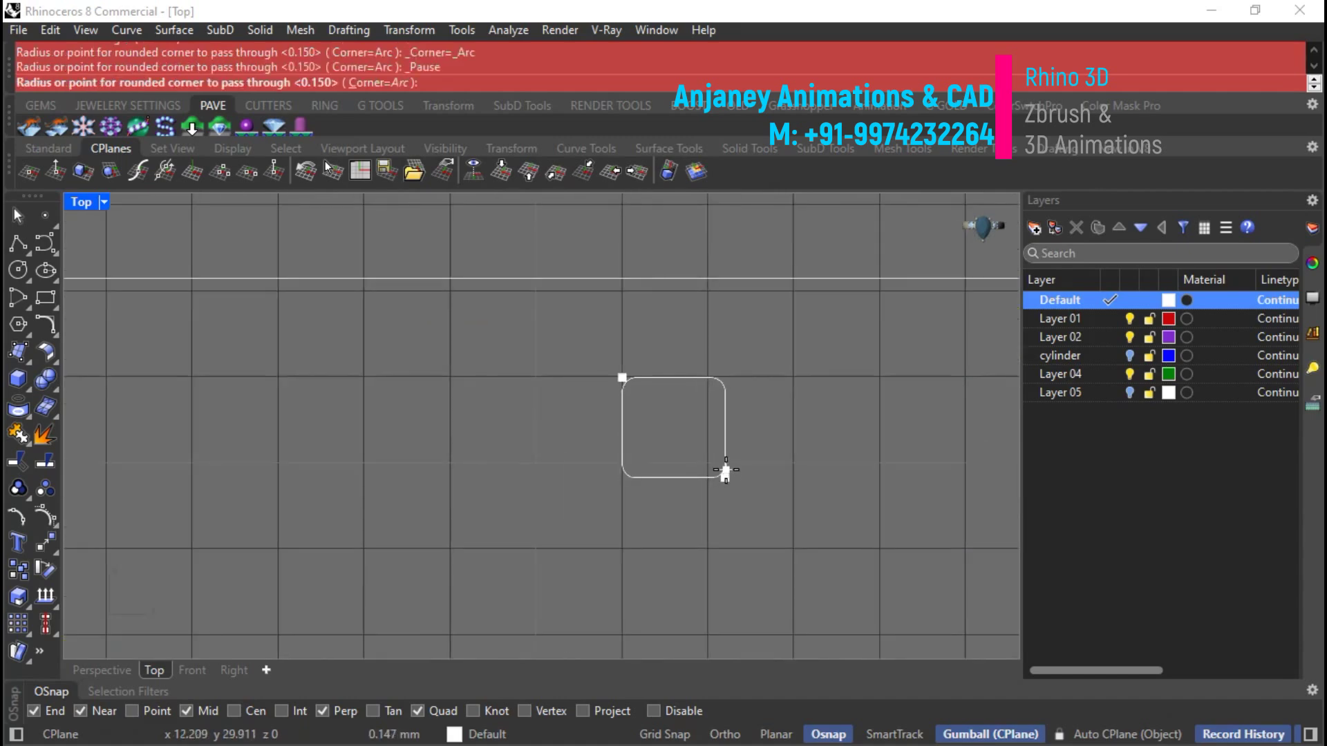
click(721, 465)
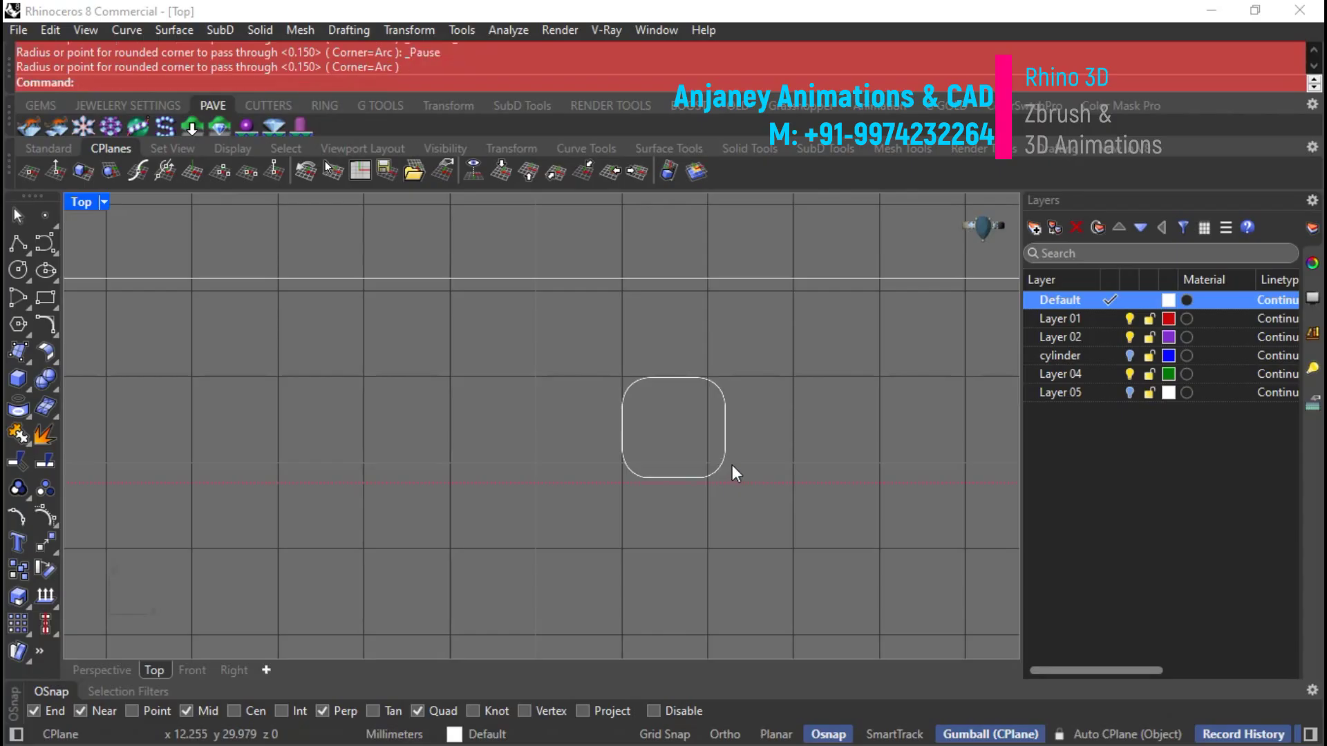
Rotate the rounded square 45 degrees about its centre.
click(638, 491)
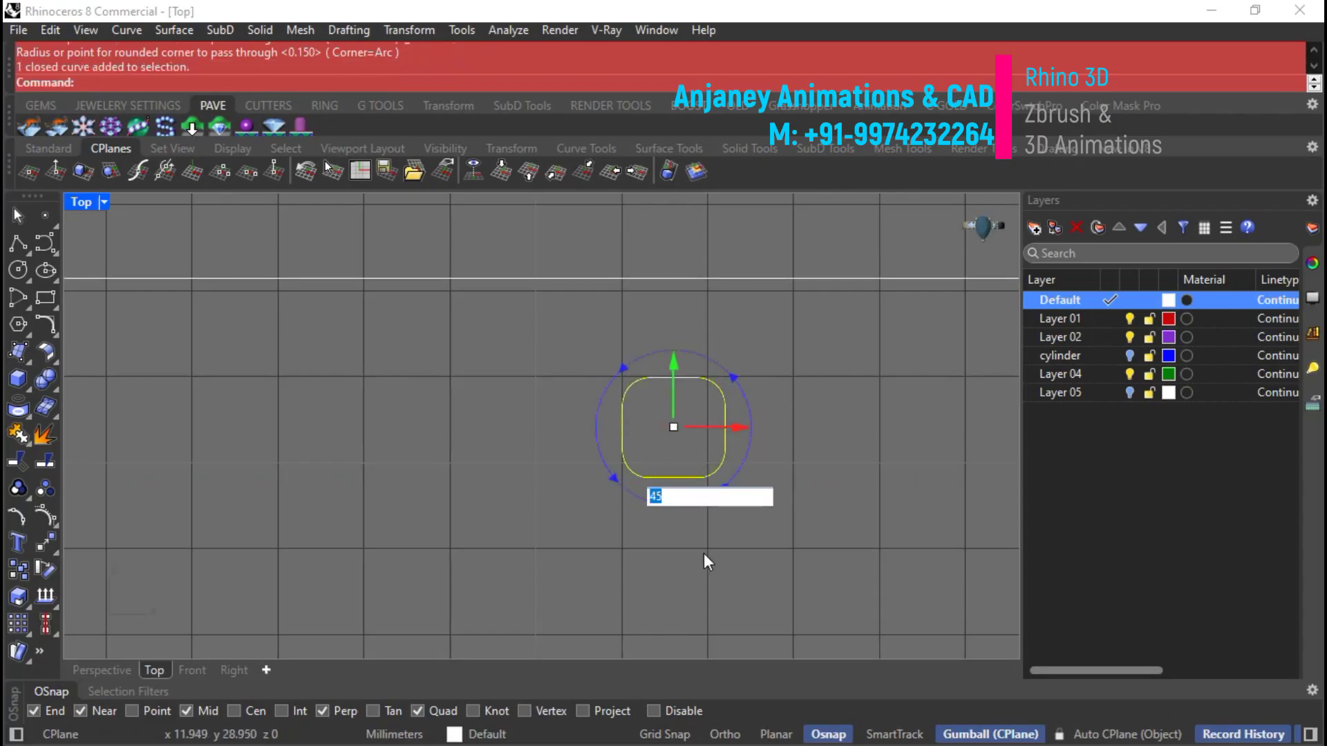
text(45)
key(Return)
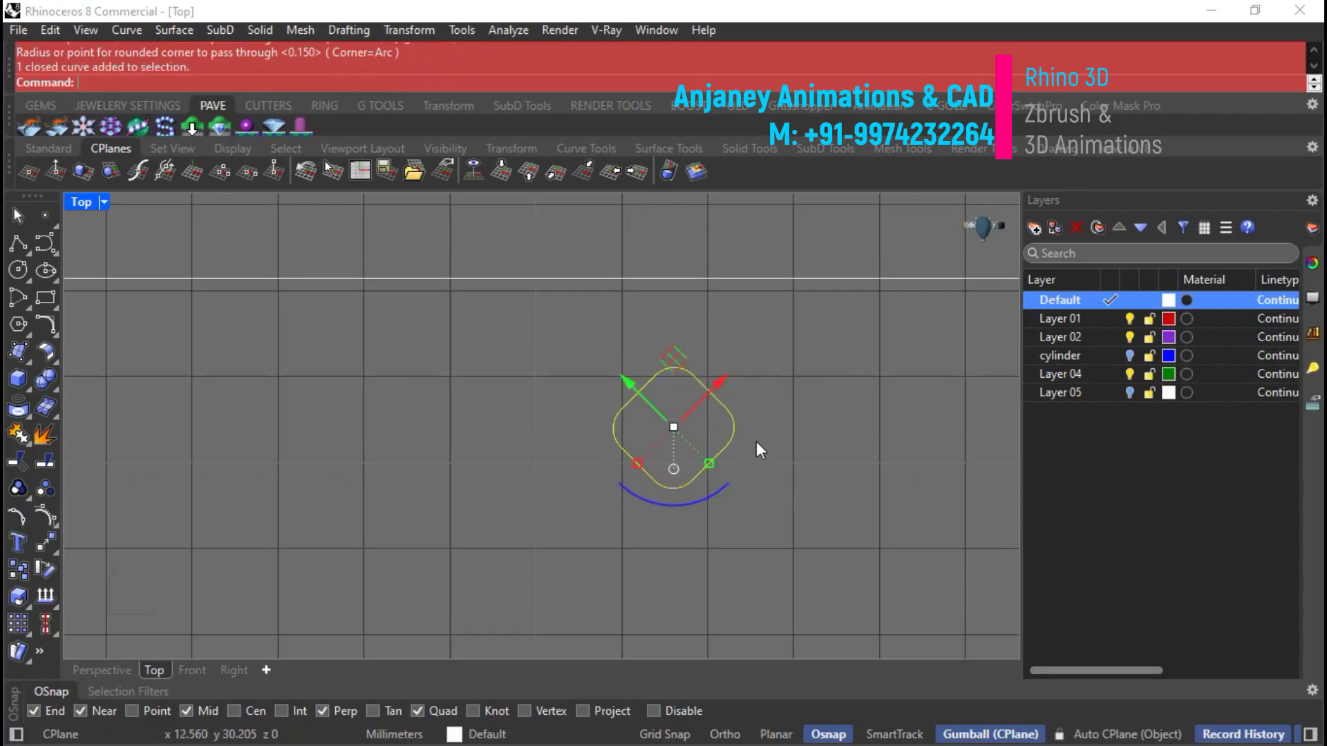
scroll(705, 337, up, 3)
Extrude the rotated rounded square 0.3 mm to both sides as a capped solid.
click(87, 663)
right_drag(491, 535, 397, 386)
scroll(726, 488, up, 5)
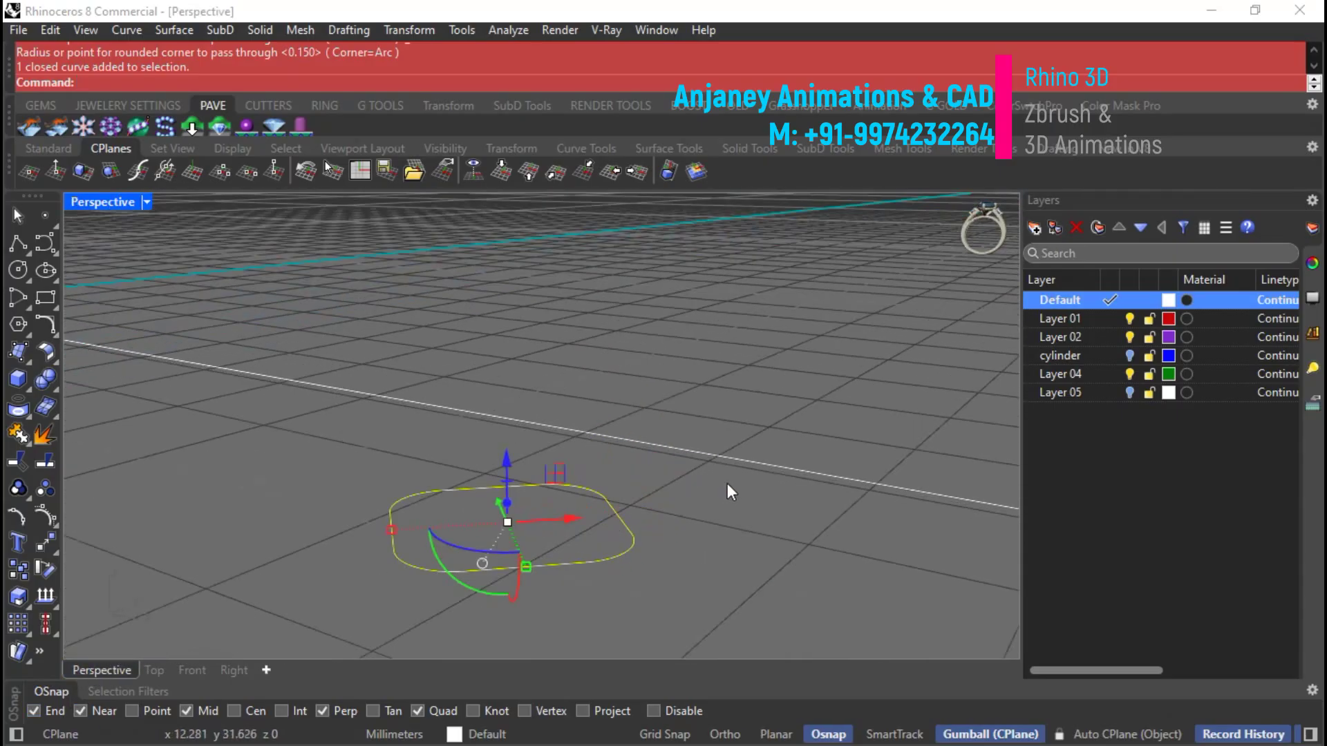
key(Return)
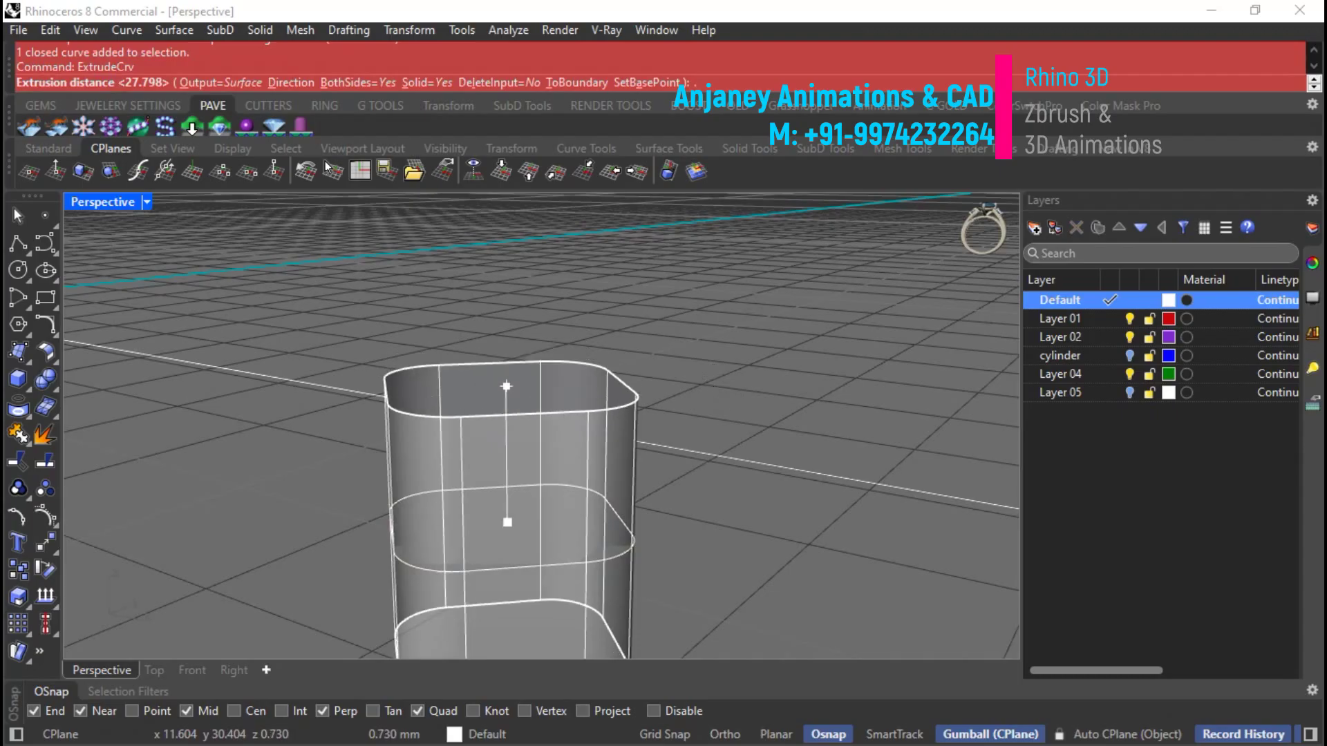
text(.3)
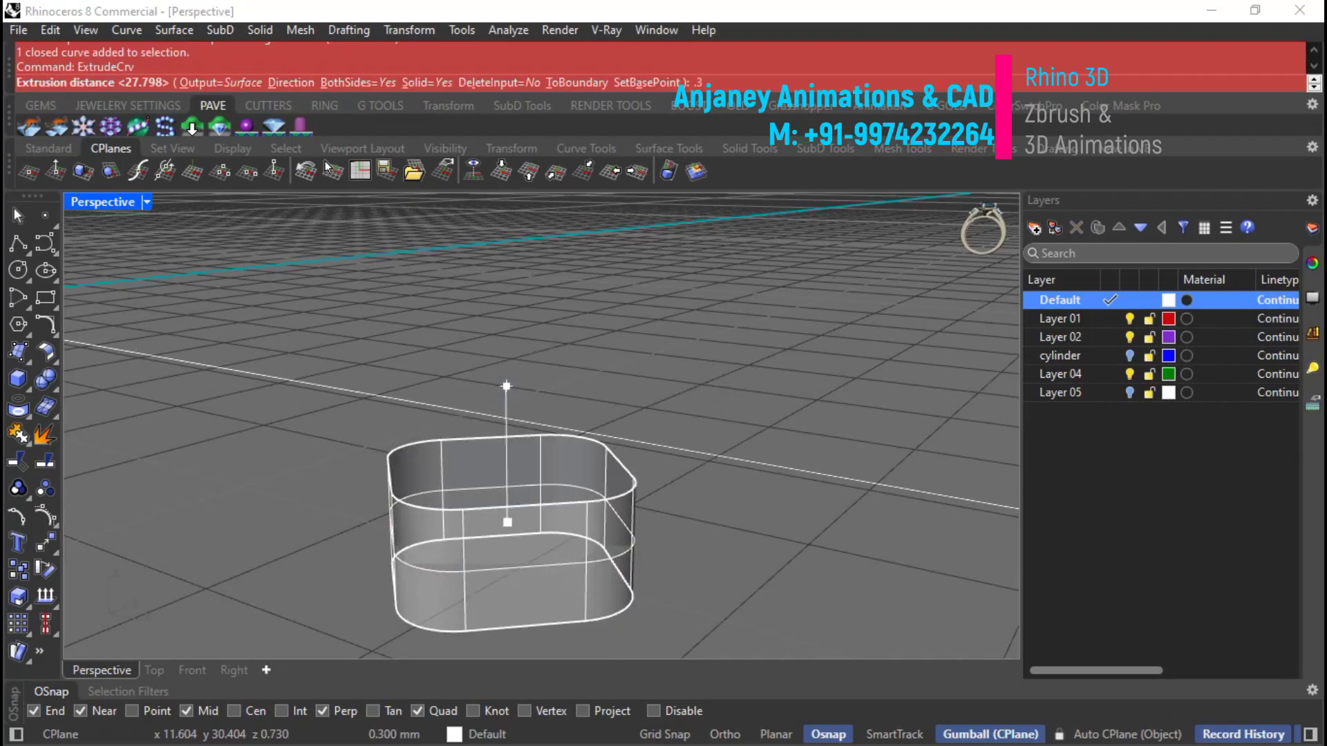
key(Return)
scroll(681, 346, up, 5)
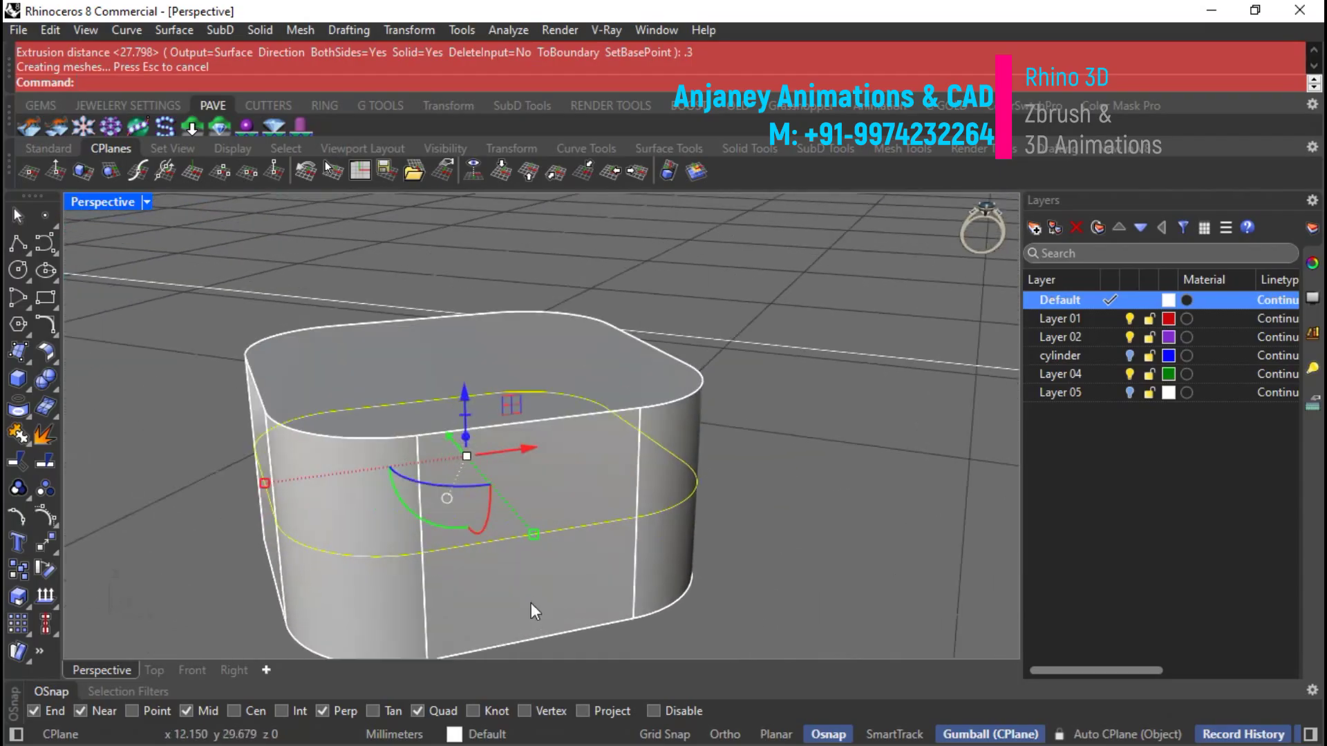
scroll(627, 481, down, 5)
right_drag(628, 481, 634, 436)
key(Escape)
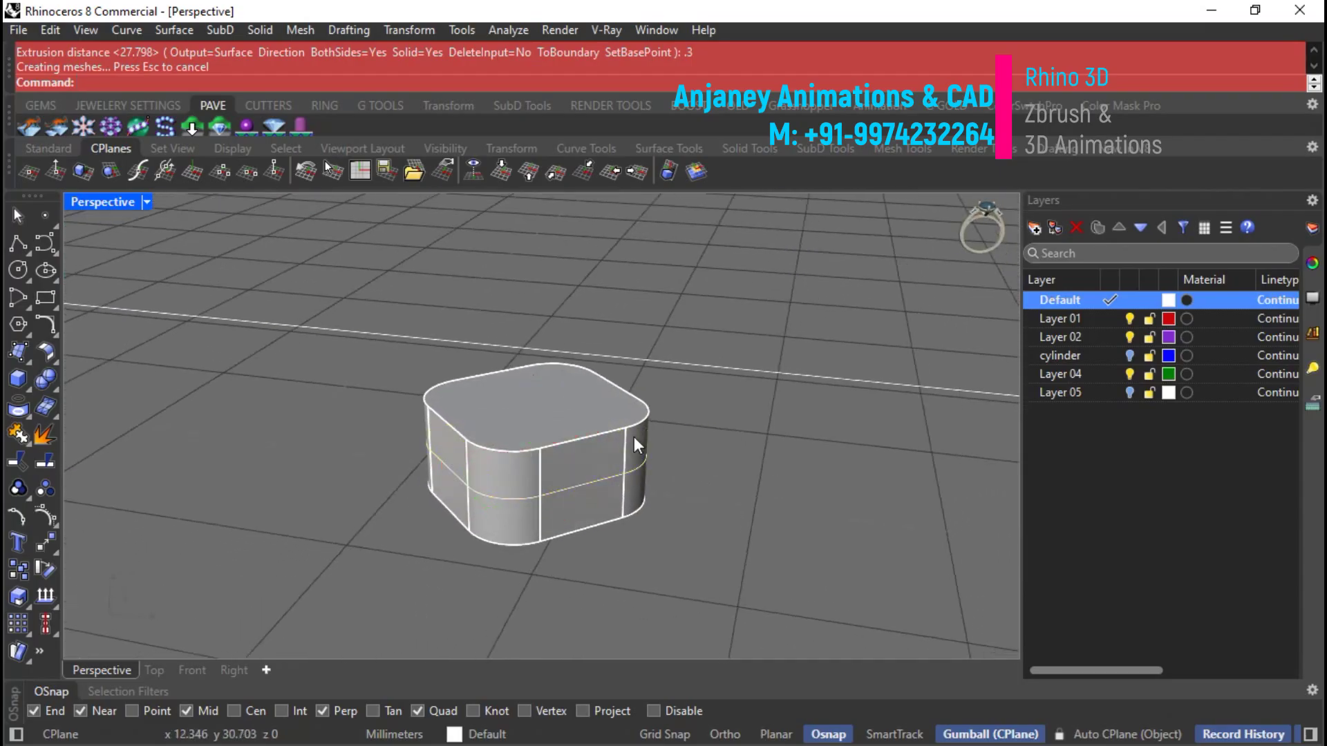
Explode the rounded block and delete its top face.
scroll(536, 412, up, 3)
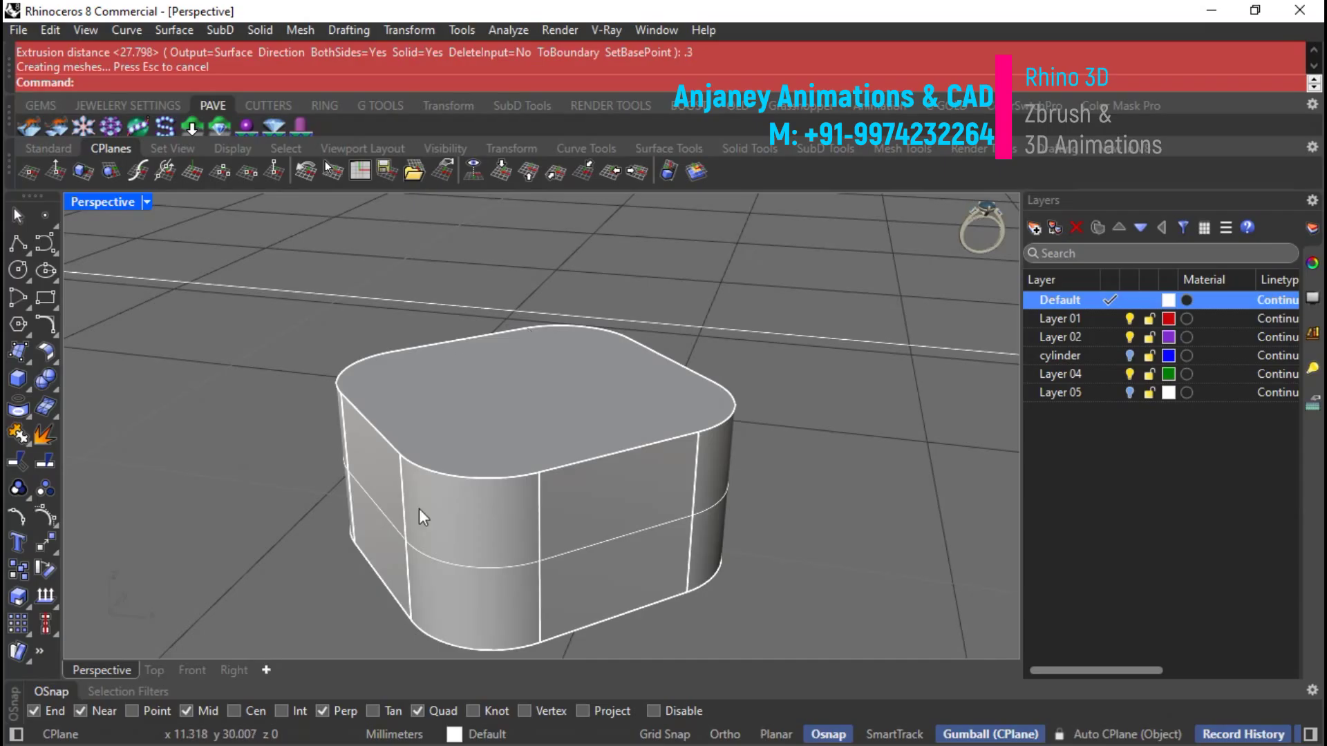
click(559, 400)
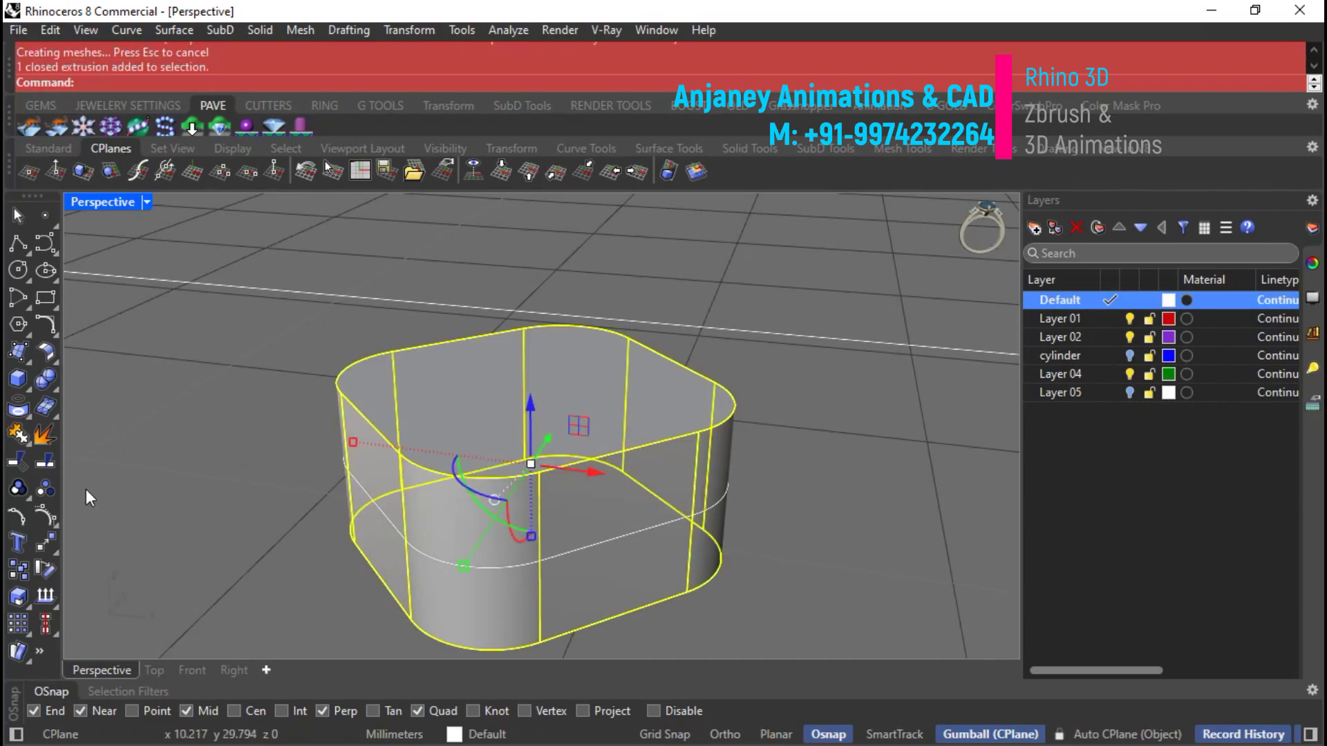
click(42, 439)
click(521, 401)
key(Delete)
right_drag(546, 432, 587, 468)
Join the block's remaining side and bottom faces into one open polysurface.
click(675, 501)
click(817, 546)
right_drag(816, 537, 475, 498)
key(ctrl+a)
scroll(697, 534, up, 2)
click(20, 433)
right_drag(149, 508, 392, 400)
scroll(476, 410, down, 6)
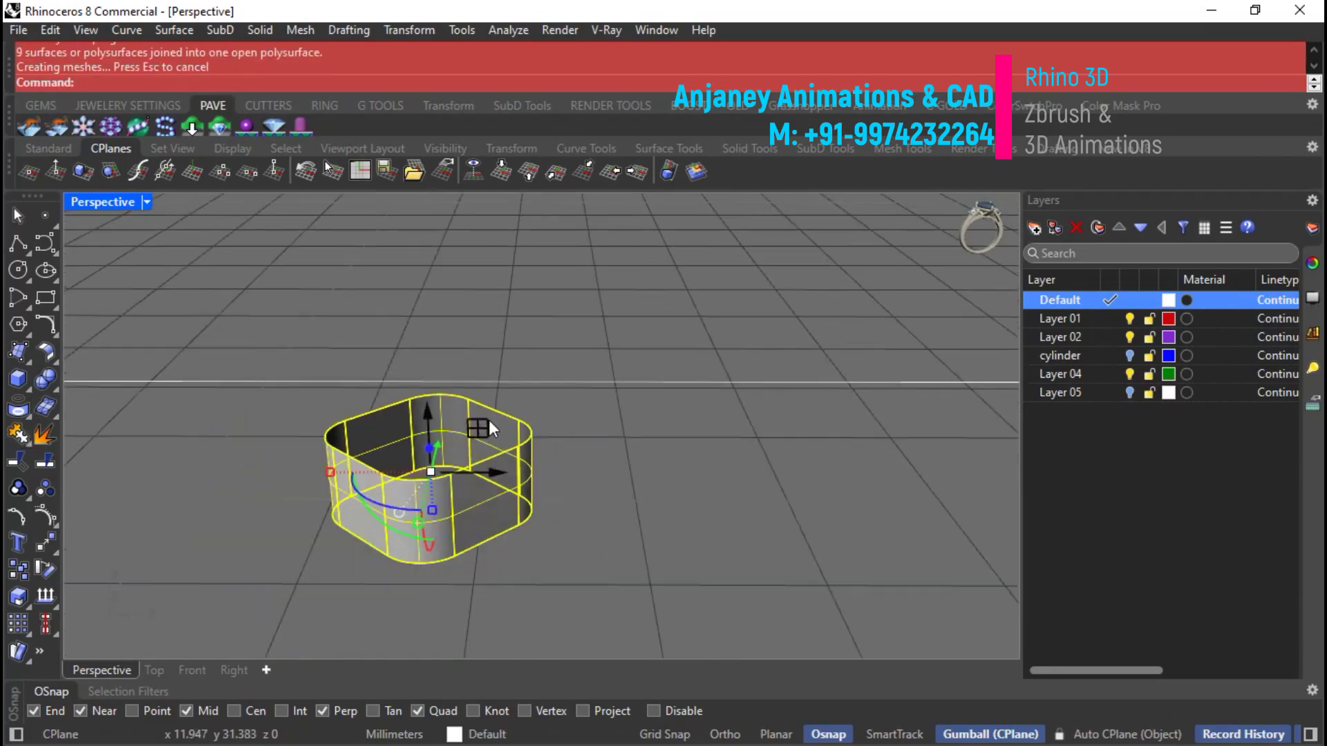
key(Escape)
scroll(470, 415, up, 4)
click(464, 382)
key(Escape)
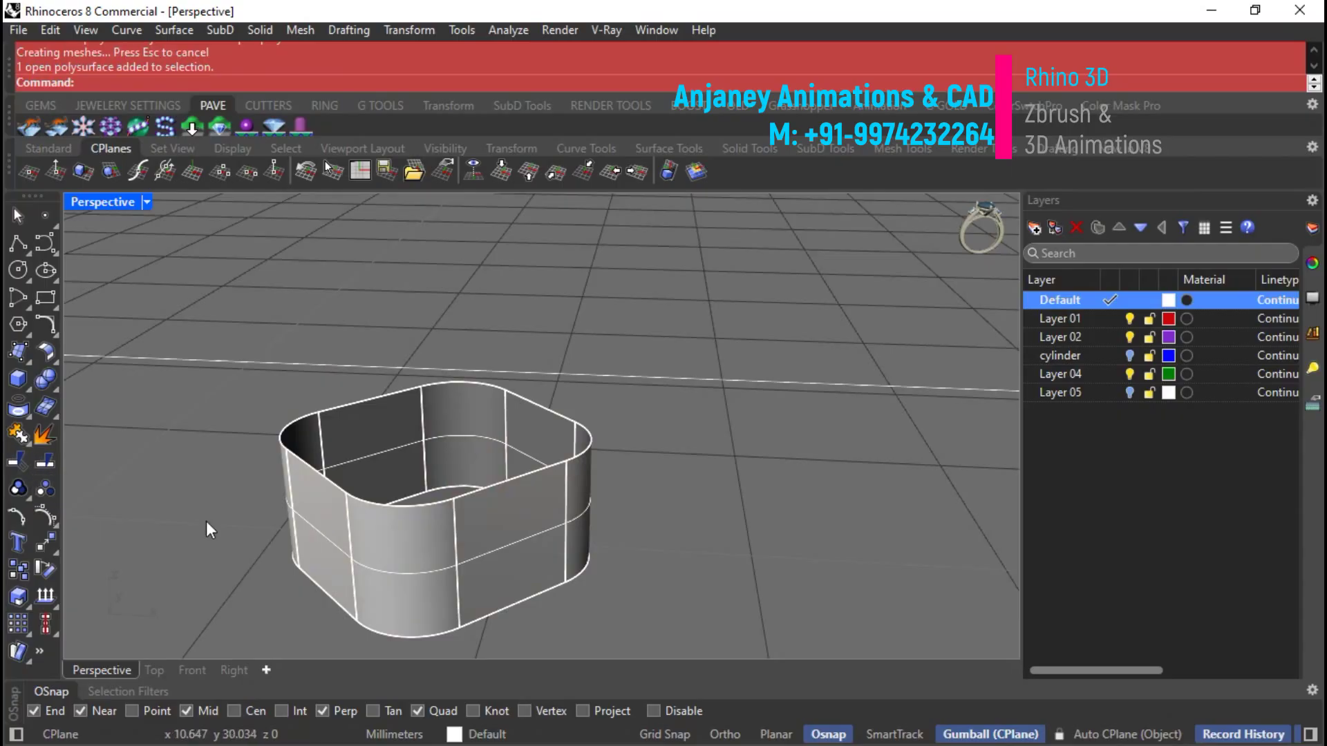
Patch the block's open top edge loop with a domed surface, using 10 U spans and 10 V spans.
key(Return)
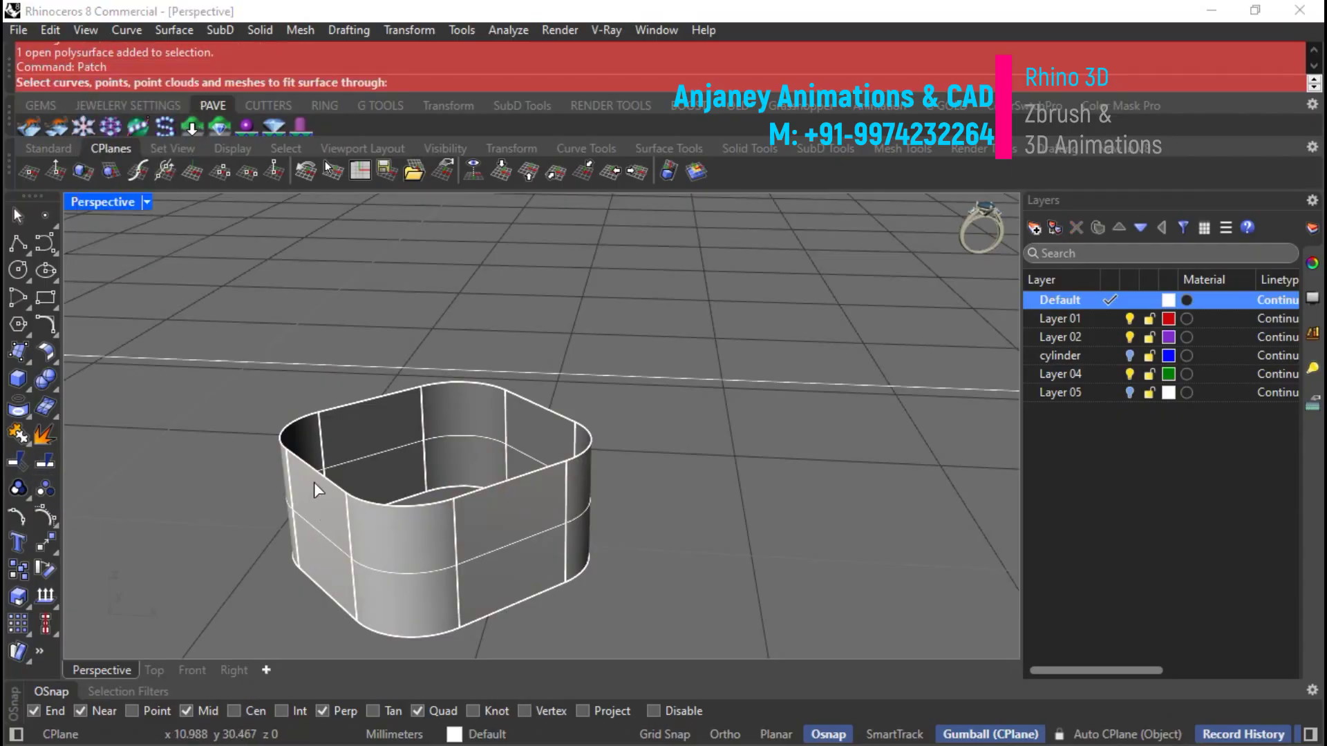
right_drag(367, 450, 362, 404)
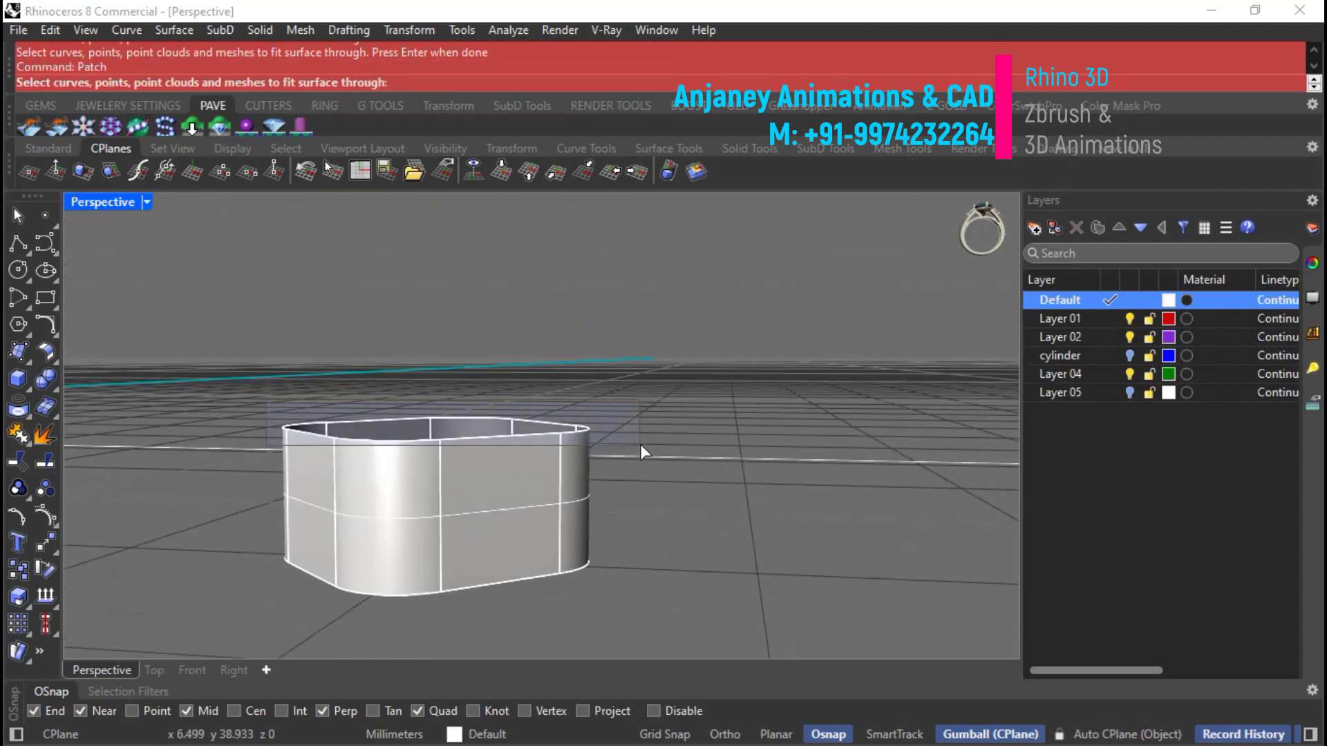
click(586, 429)
right_drag(495, 386, 524, 515)
key(Return)
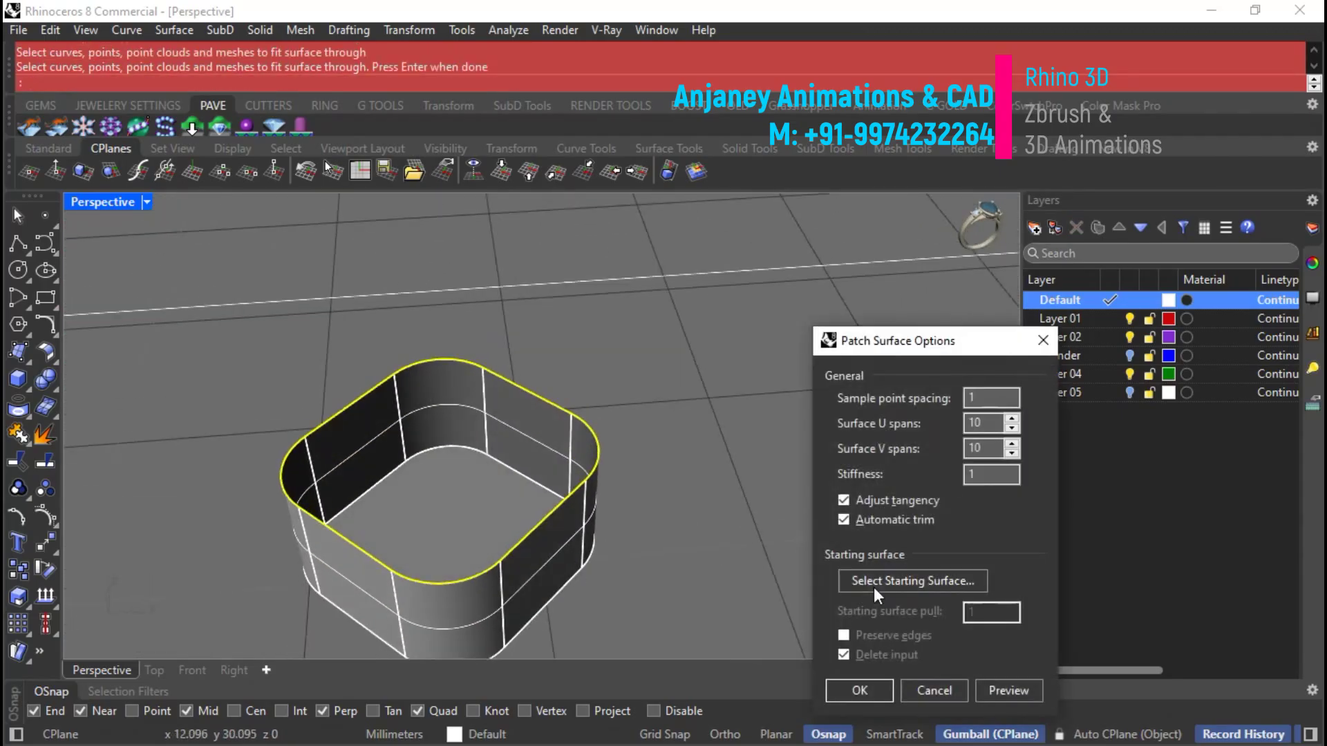
click(1002, 691)
right_drag(554, 491, 338, 436)
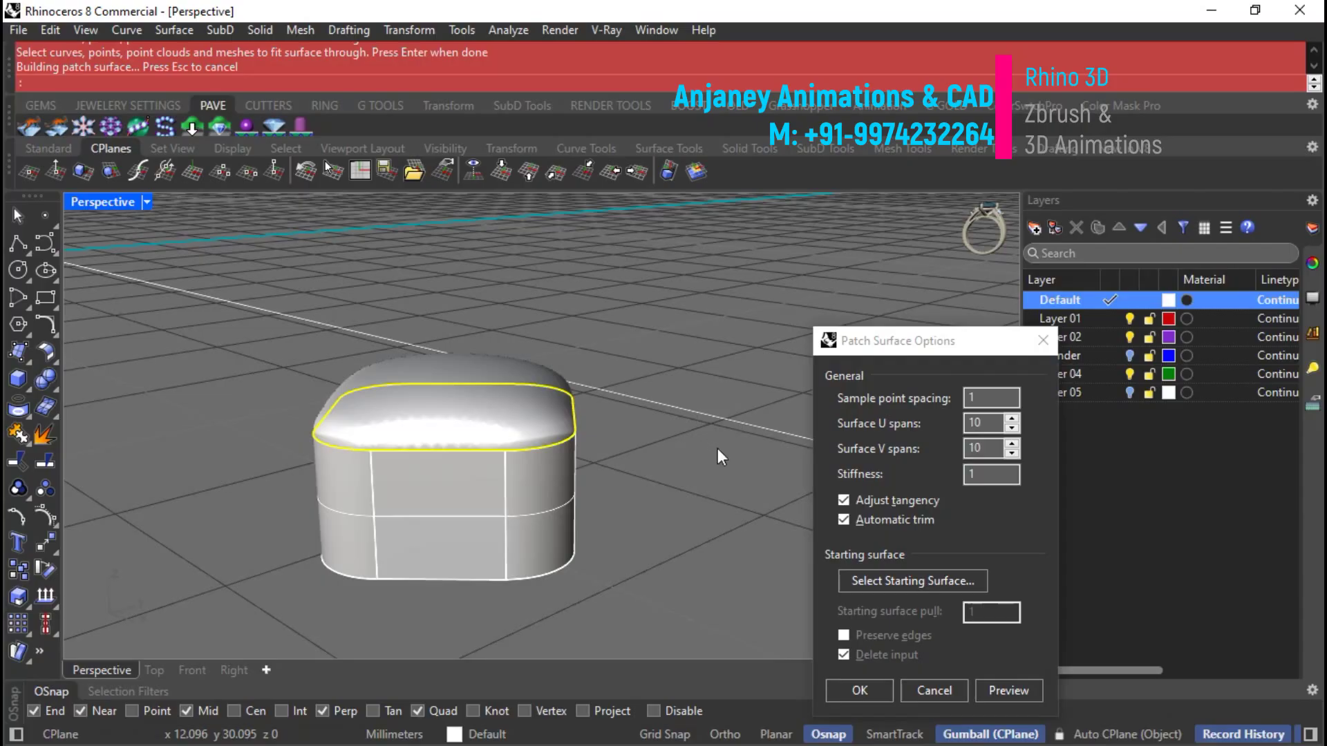
click(859, 690)
scroll(703, 481, down, 3)
scroll(571, 414, up, 5)
Join the domed patch with the open block into one closed solid and check its object type.
click(572, 408)
right_drag(685, 541, 636, 254)
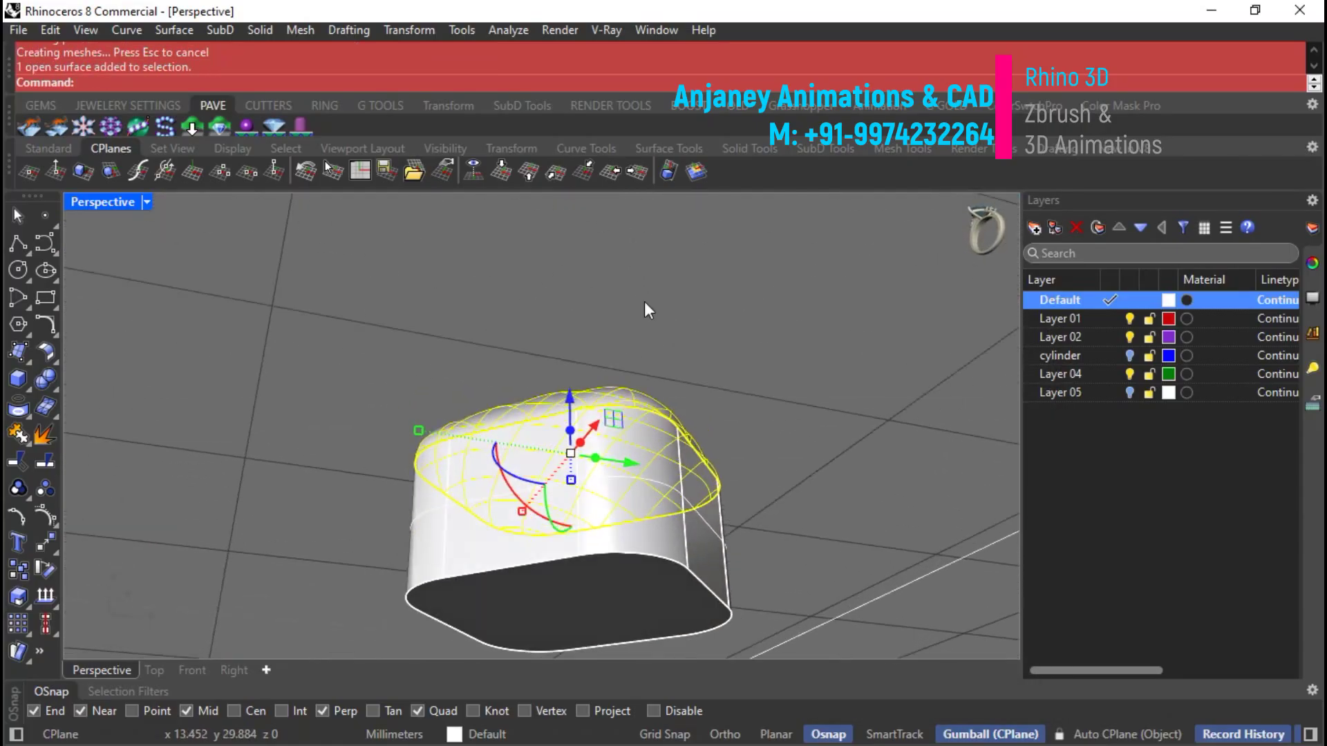
shift+click(634, 618)
right_drag(667, 492, 663, 534)
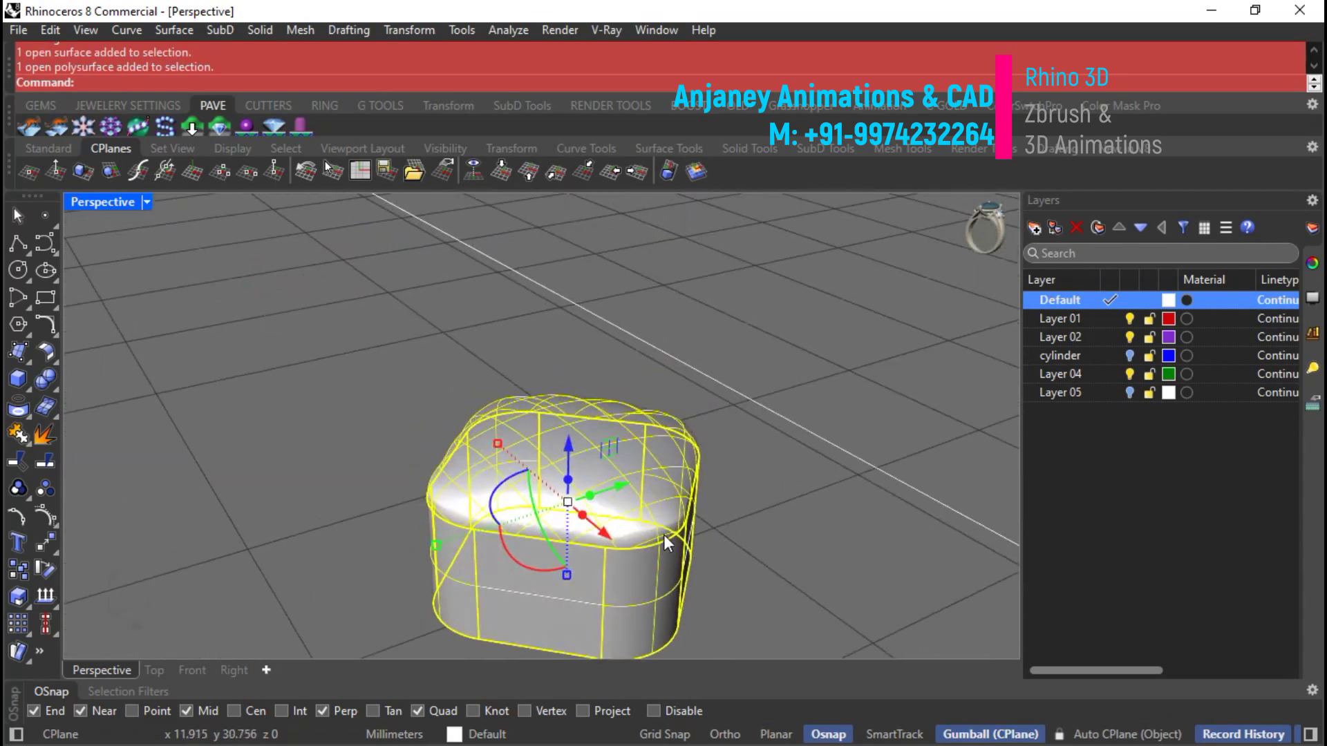
key(ctrl+j)
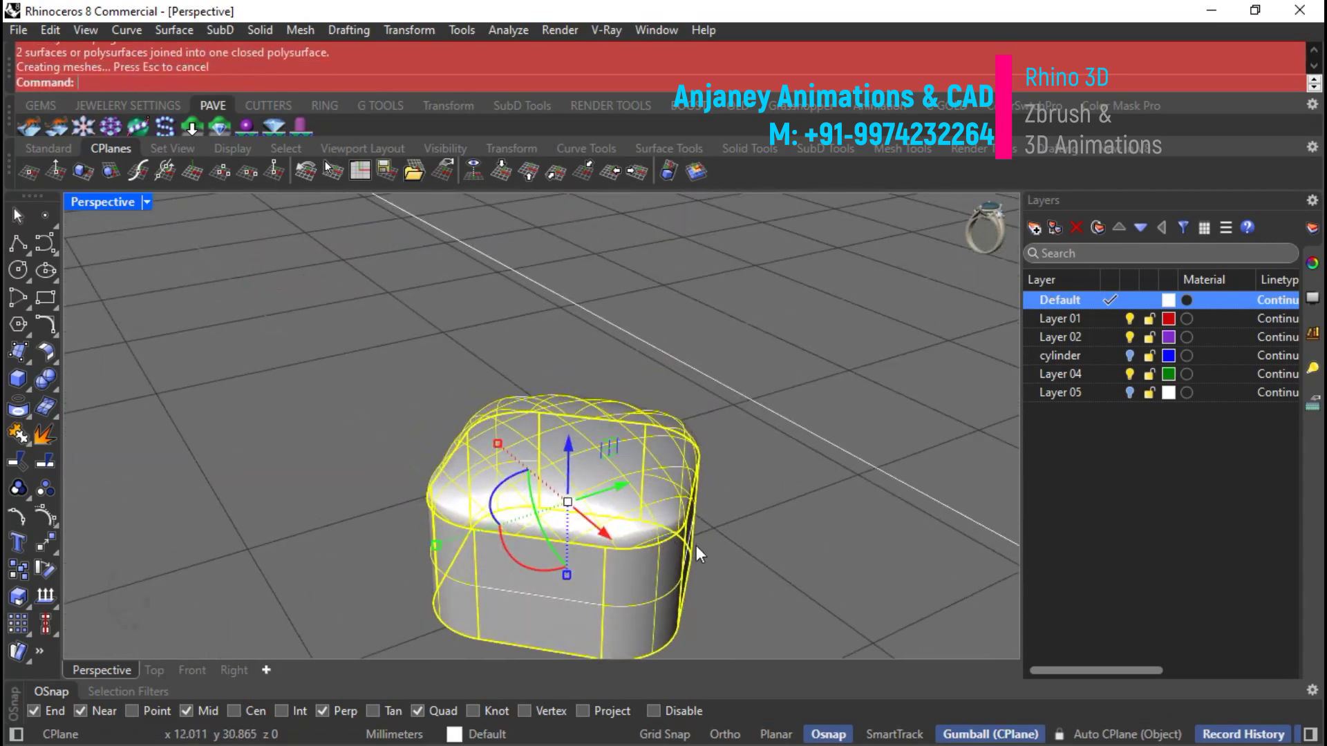
click(1313, 265)
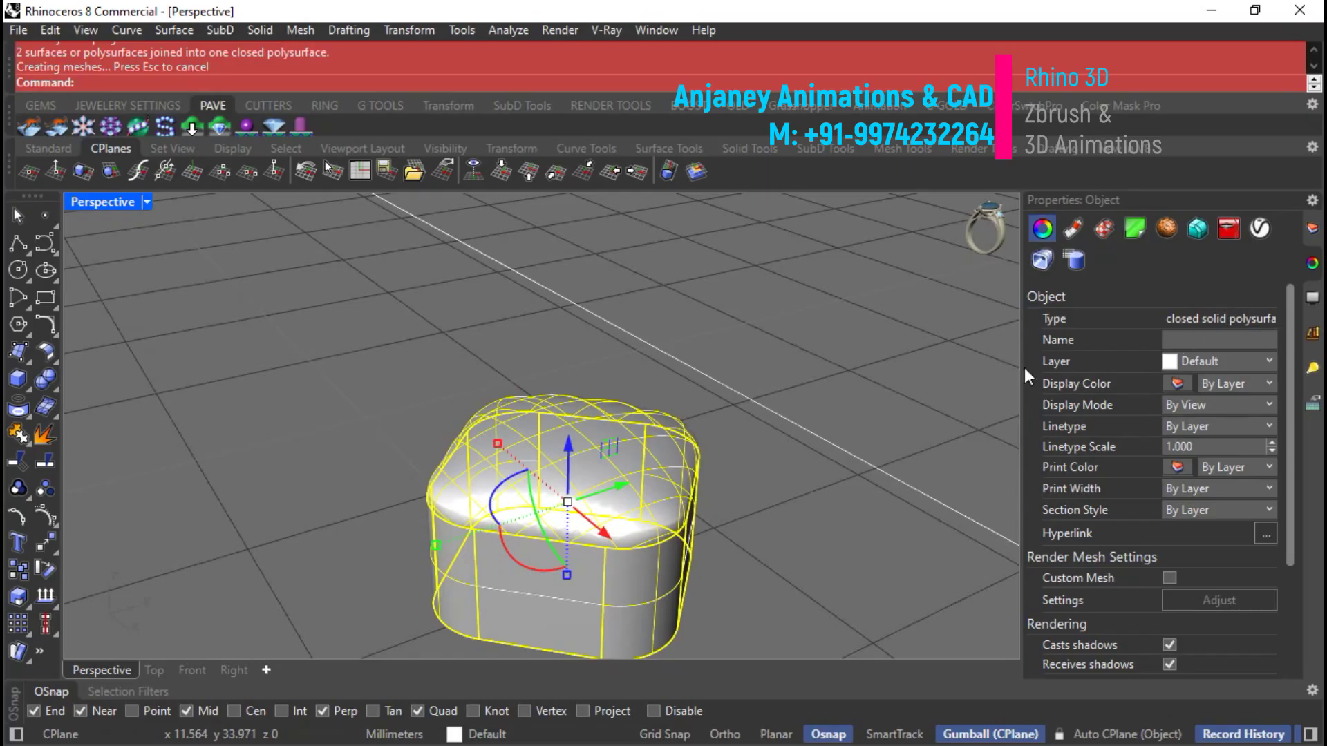
click(742, 487)
Duplicate the scale solid straight up in the top view so the two scales overlap slightly at their tips.
scroll(692, 429, down, 5)
right_drag(636, 420, 745, 492)
click(596, 358)
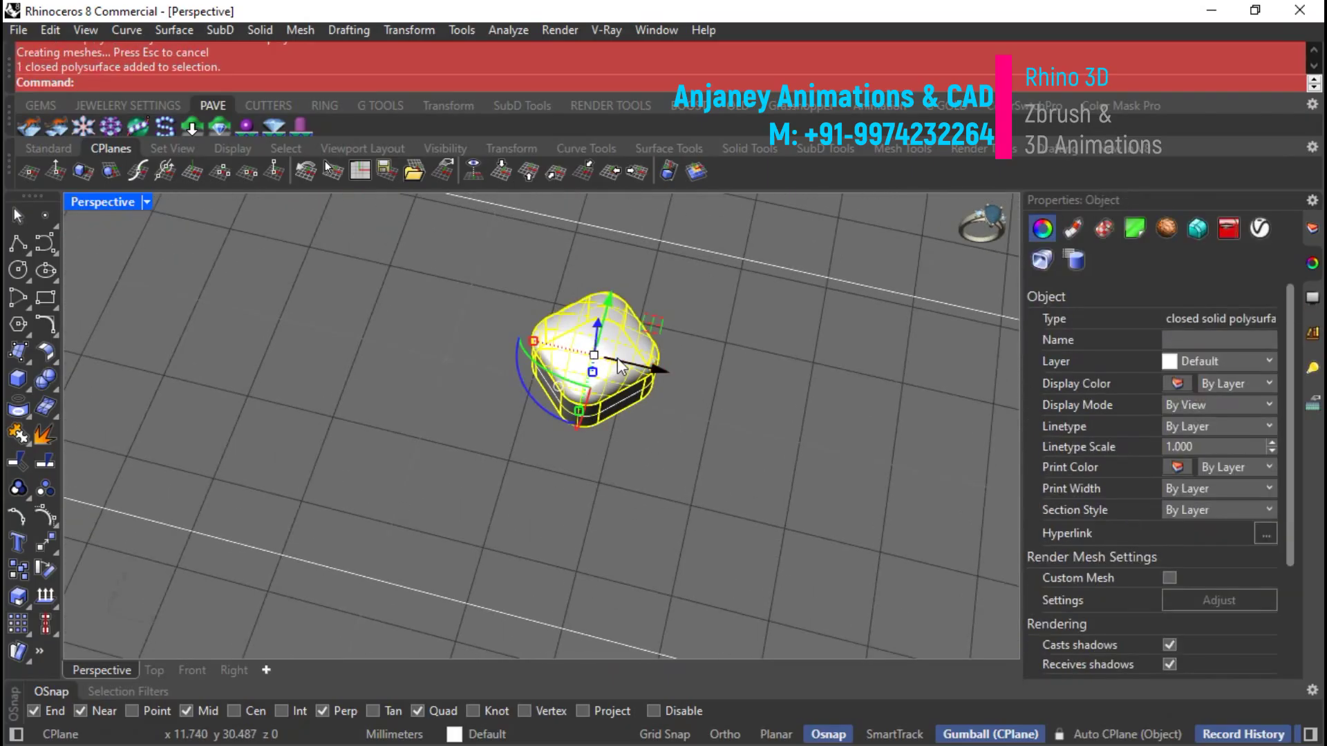
click(153, 670)
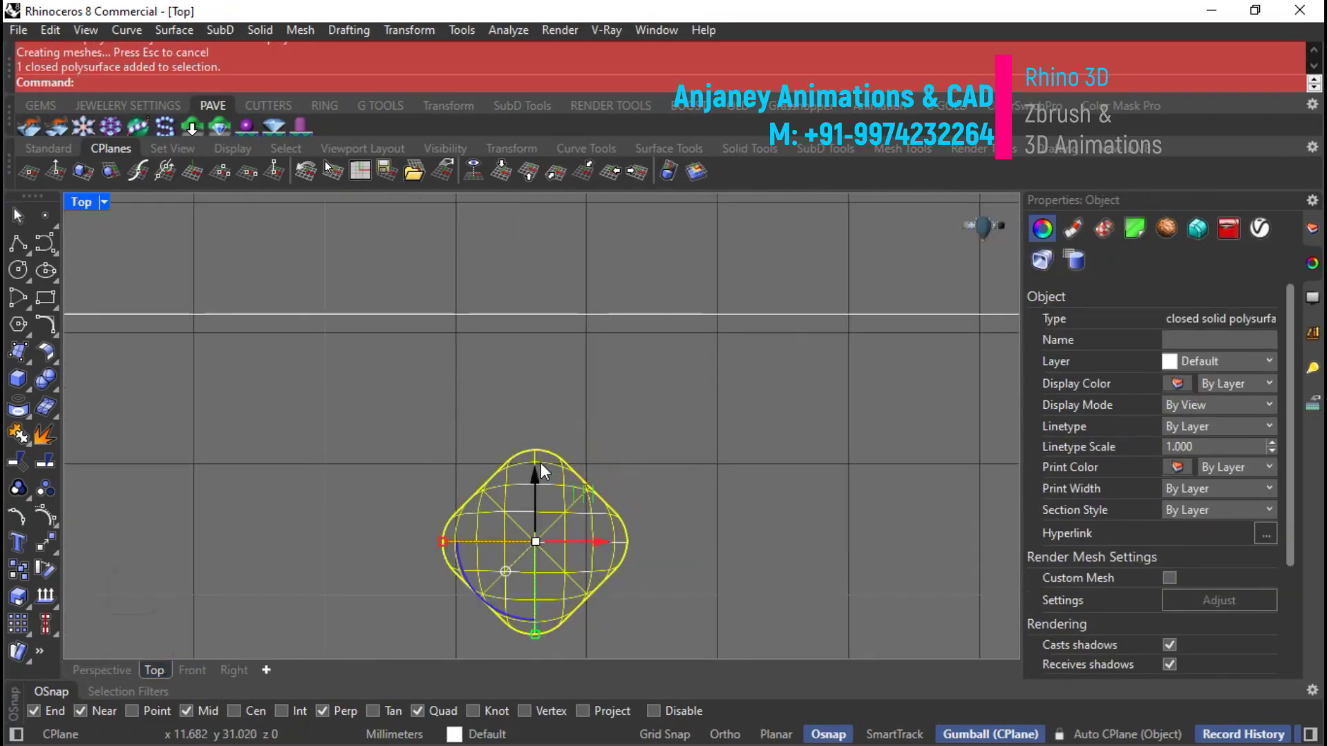
drag(539, 482, 535, 316)
scroll(539, 315, down, 4)
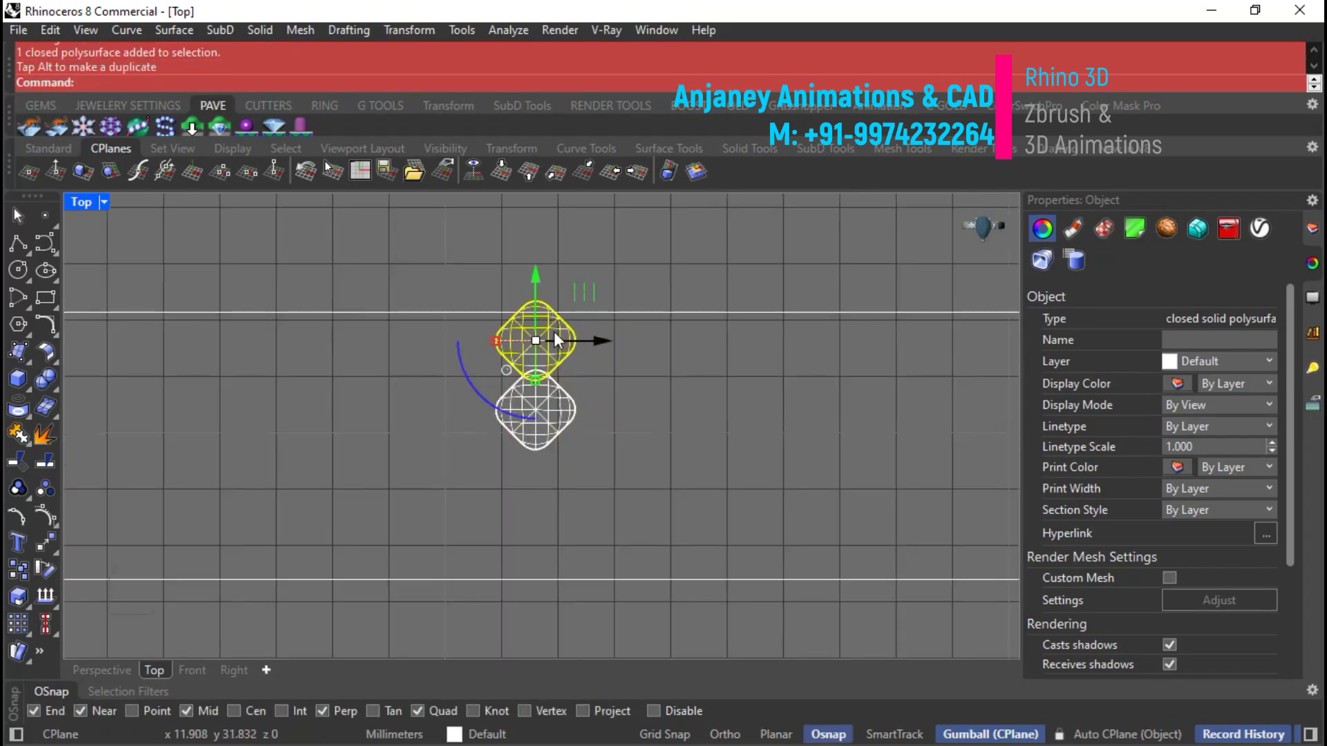
click(538, 446)
scroll(539, 450, up, 2)
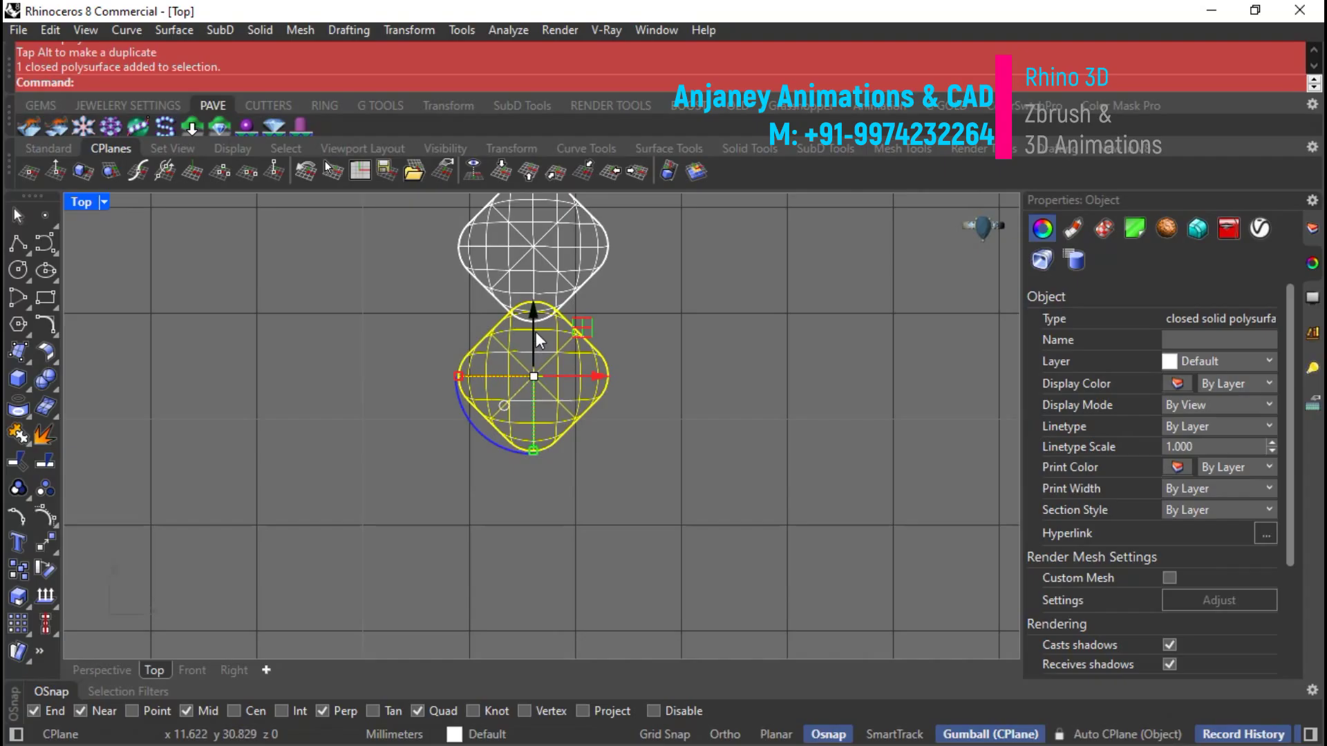
scroll(536, 332, up, 4)
click(584, 326)
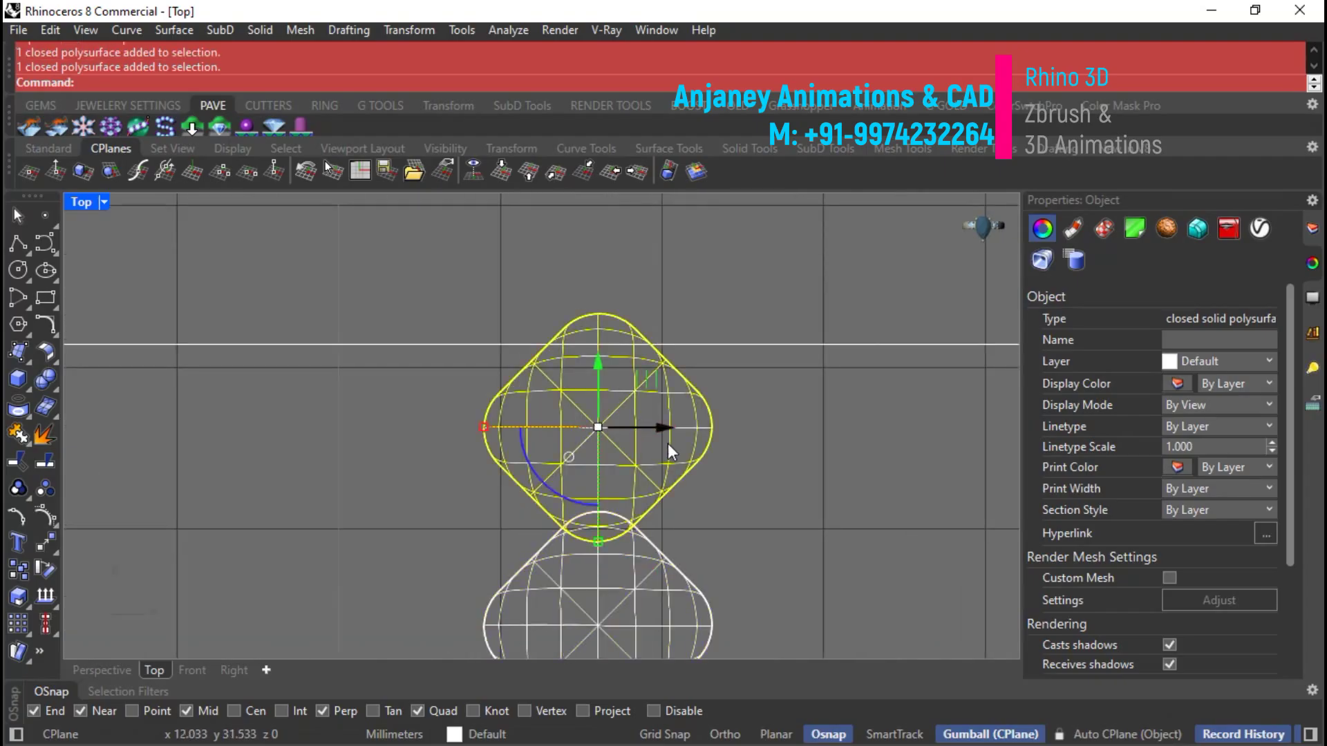
text(Copy)
key(Return)
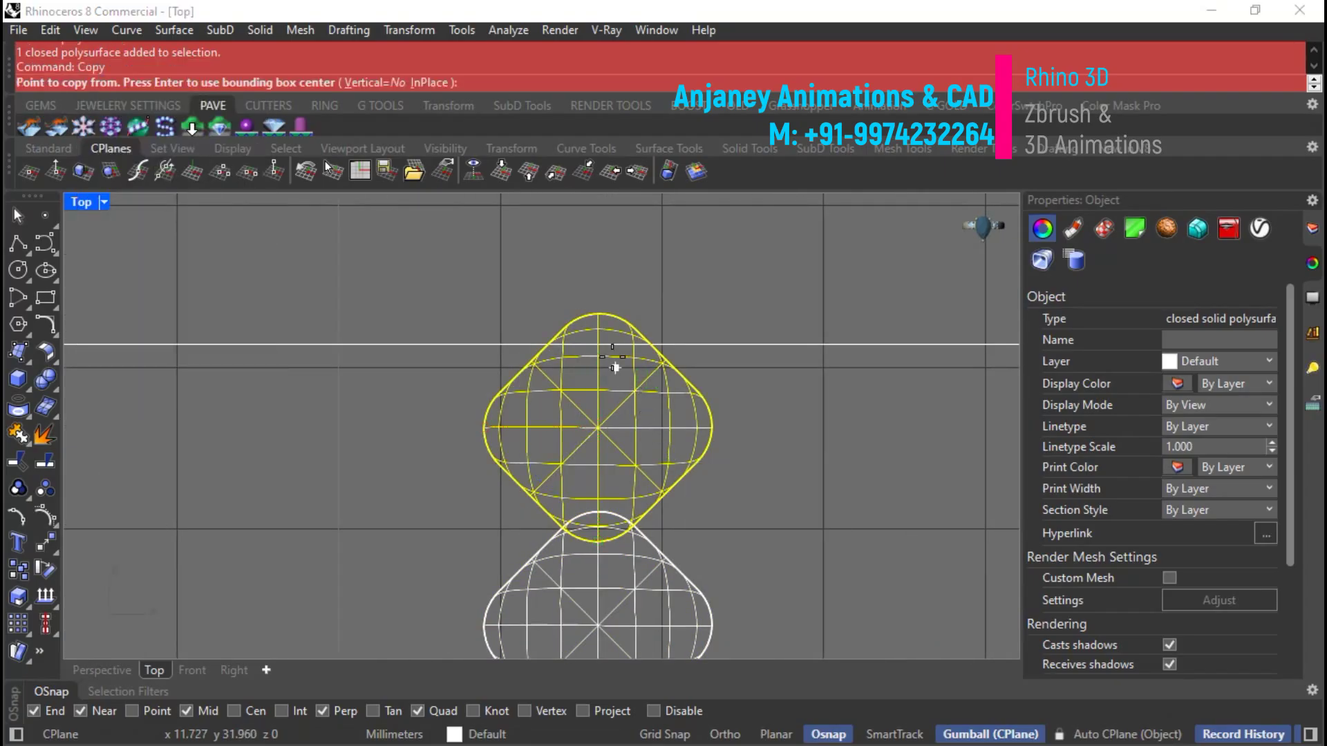
click(599, 314)
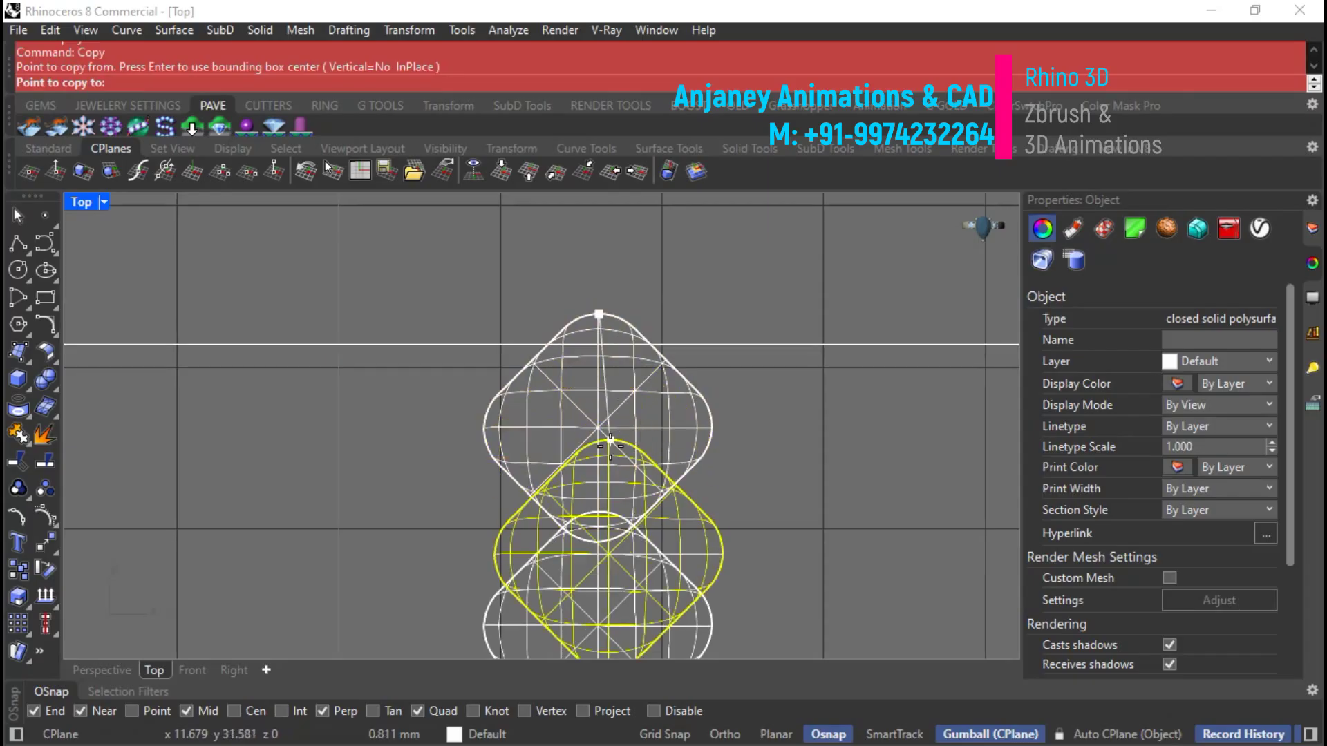
click(609, 538)
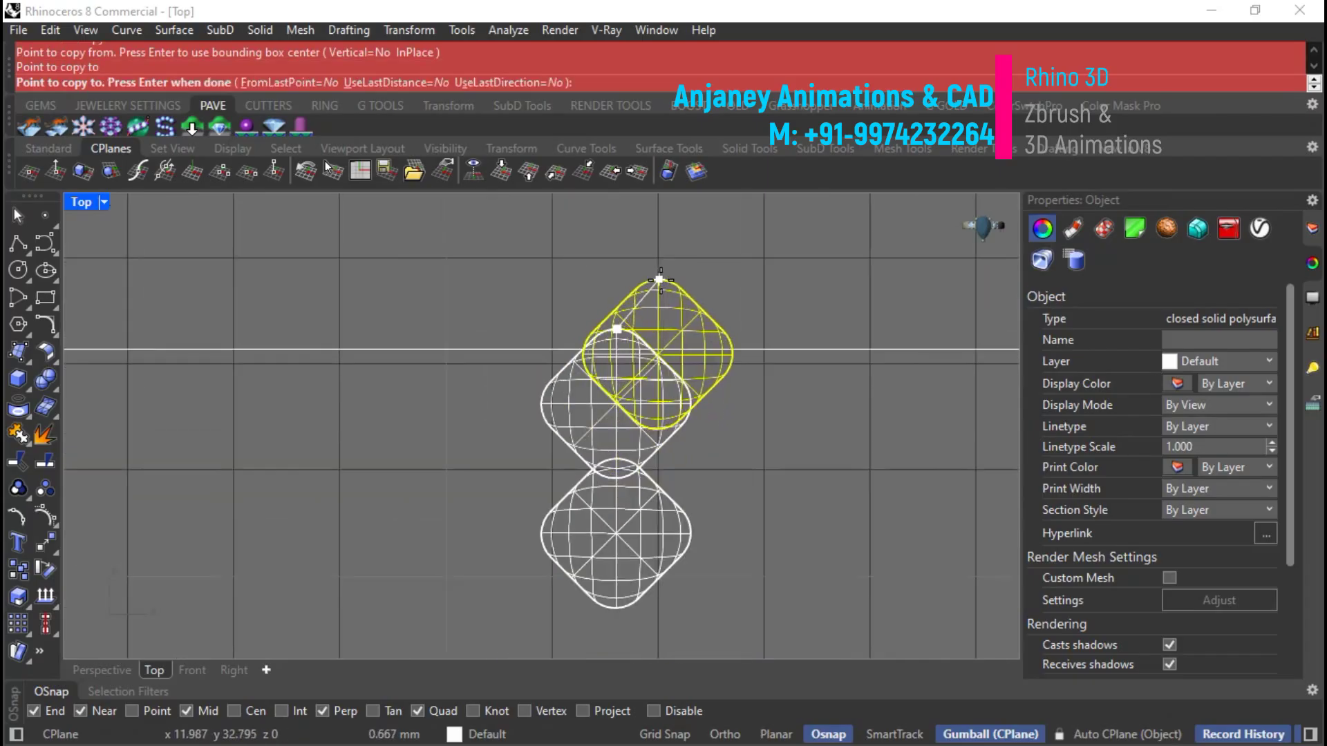
key(ctrl+z)
key(Escape)
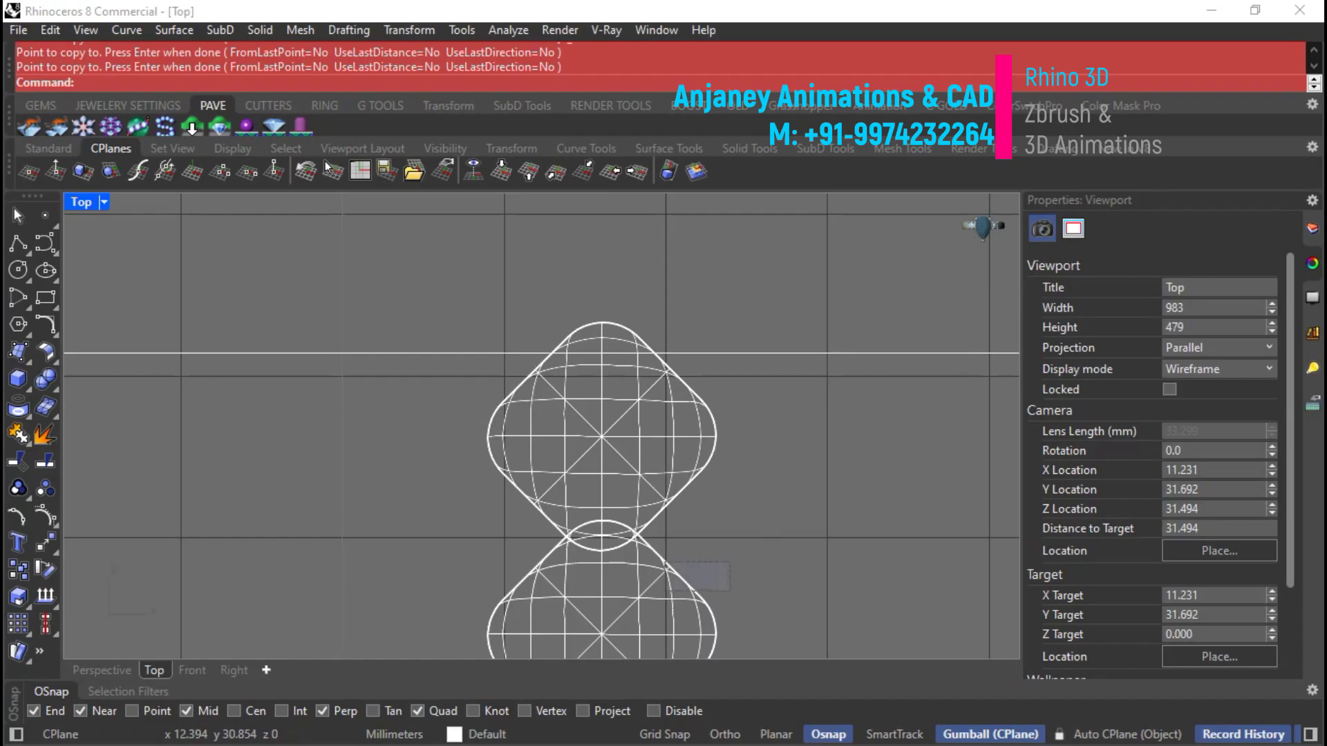
Copy the lower scale with its curve downward twice, tip to tip, forming a column of four across the unrolled strip.
drag(671, 562, 681, 553)
click(426, 31)
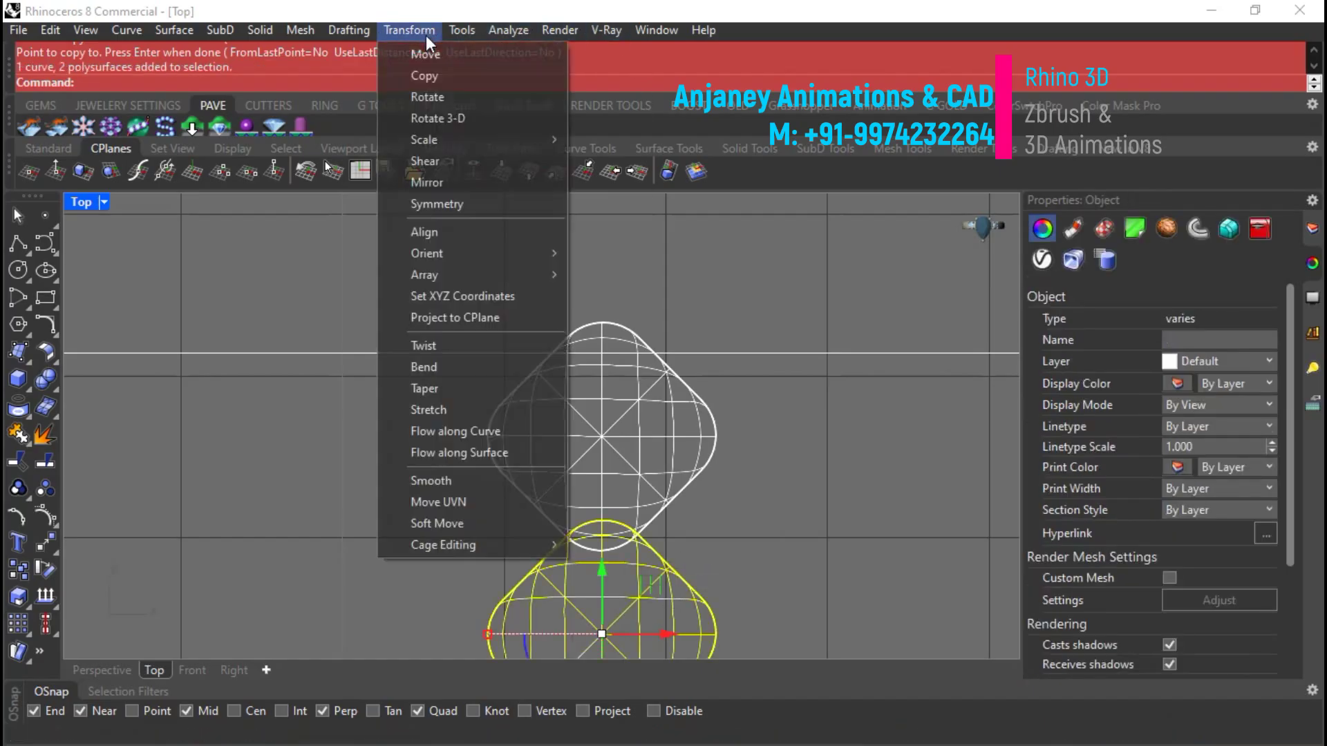
click(438, 77)
click(604, 322)
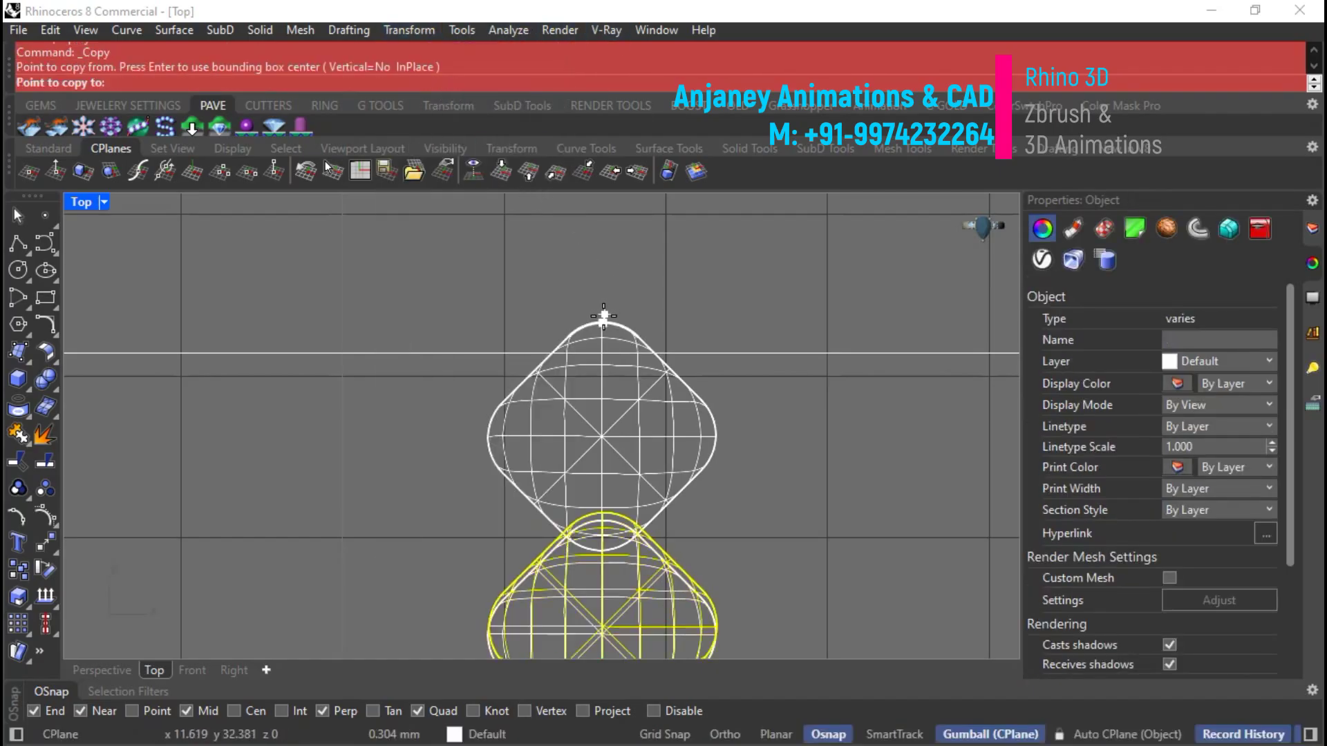
scroll(604, 304, down, 2)
click(602, 434)
scroll(603, 437, down, 3)
scroll(612, 449, up, 3)
click(612, 451)
scroll(612, 450, down, 3)
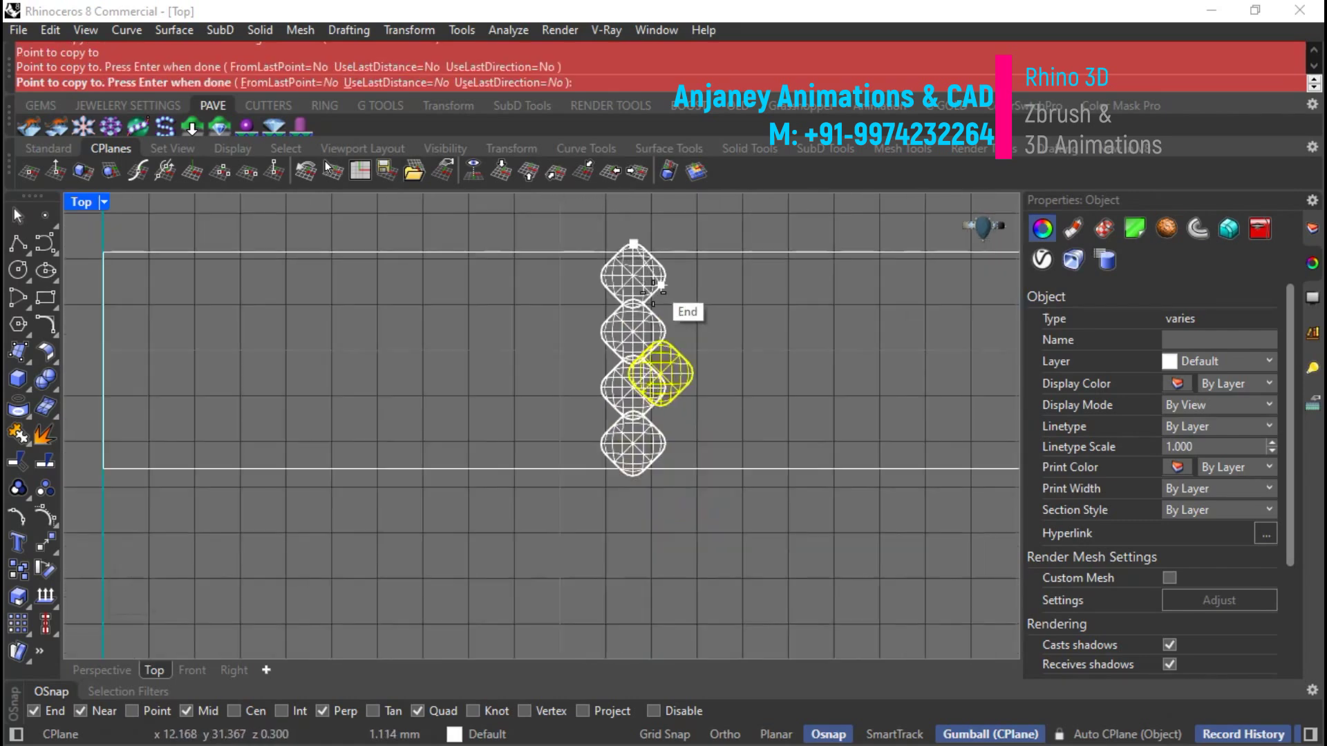
key(Return)
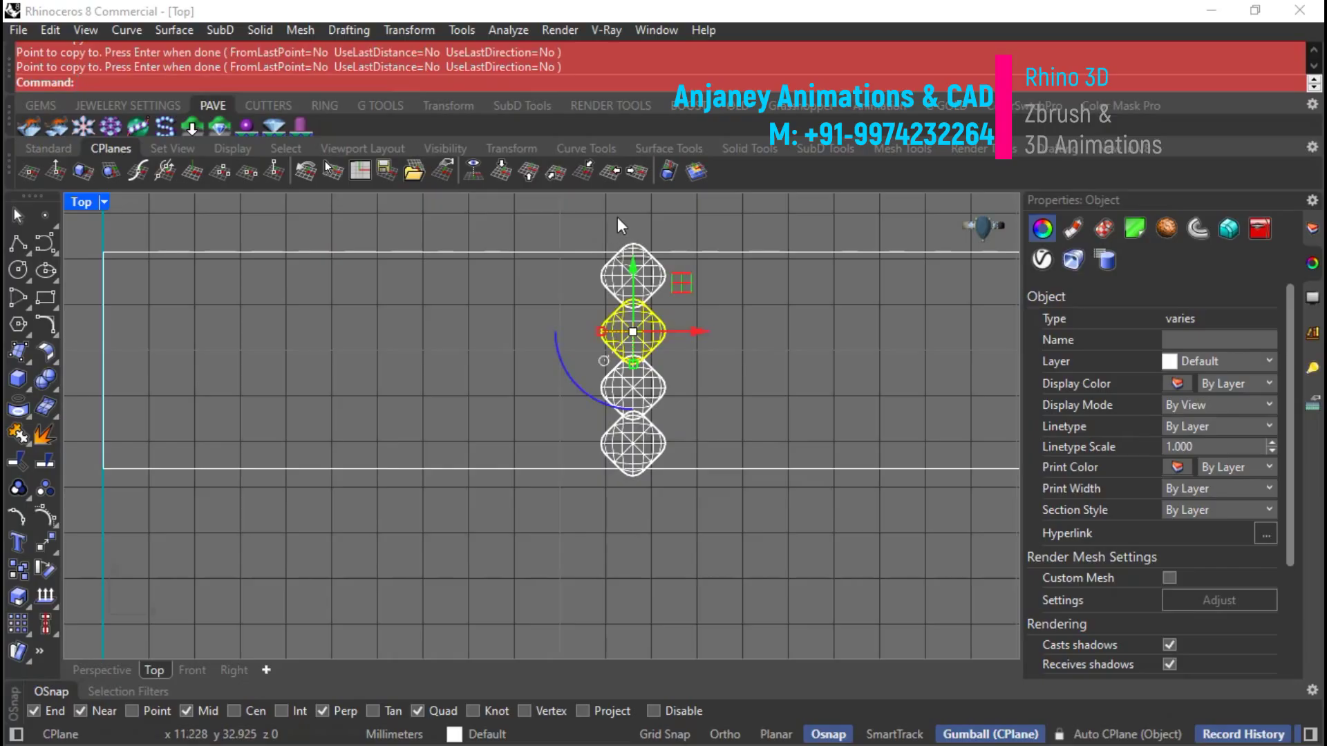
Select the whole column of four scales together with their curves.
click(731, 294)
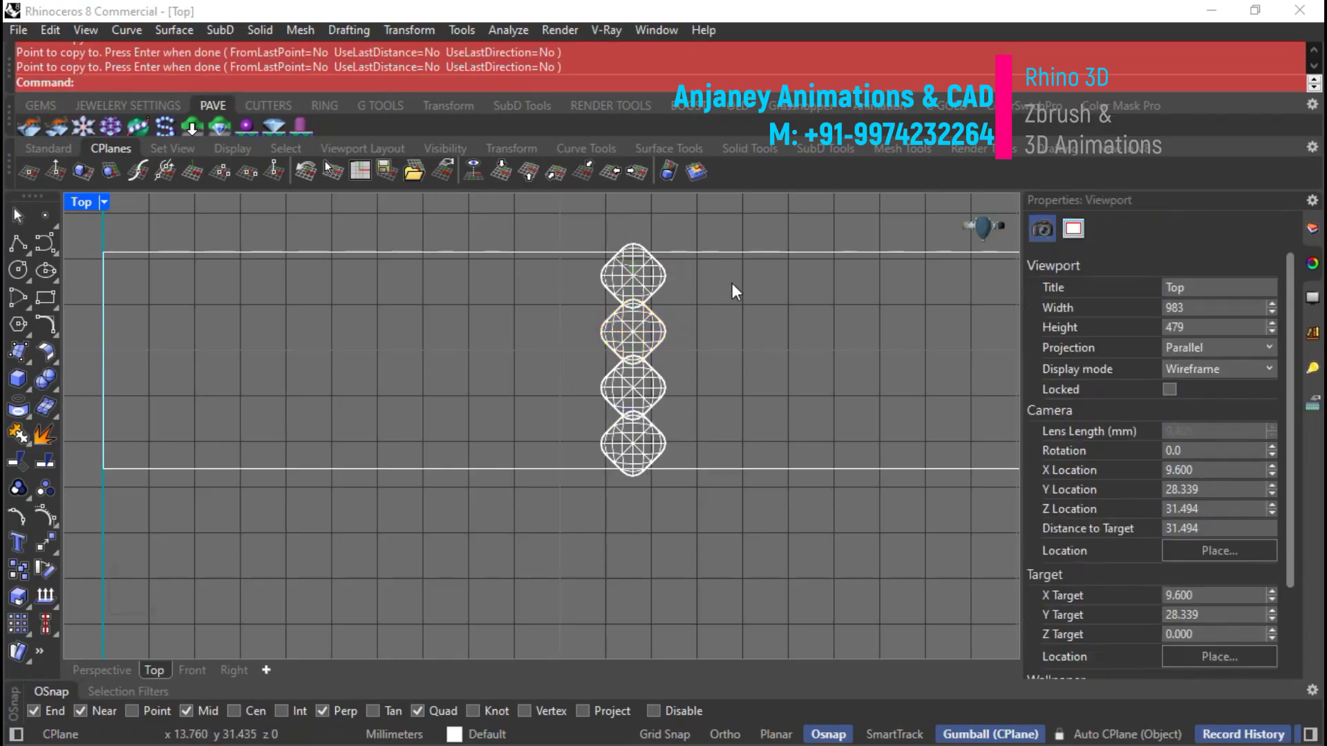
drag(642, 457, 640, 457)
scroll(311, 412, down, 3)
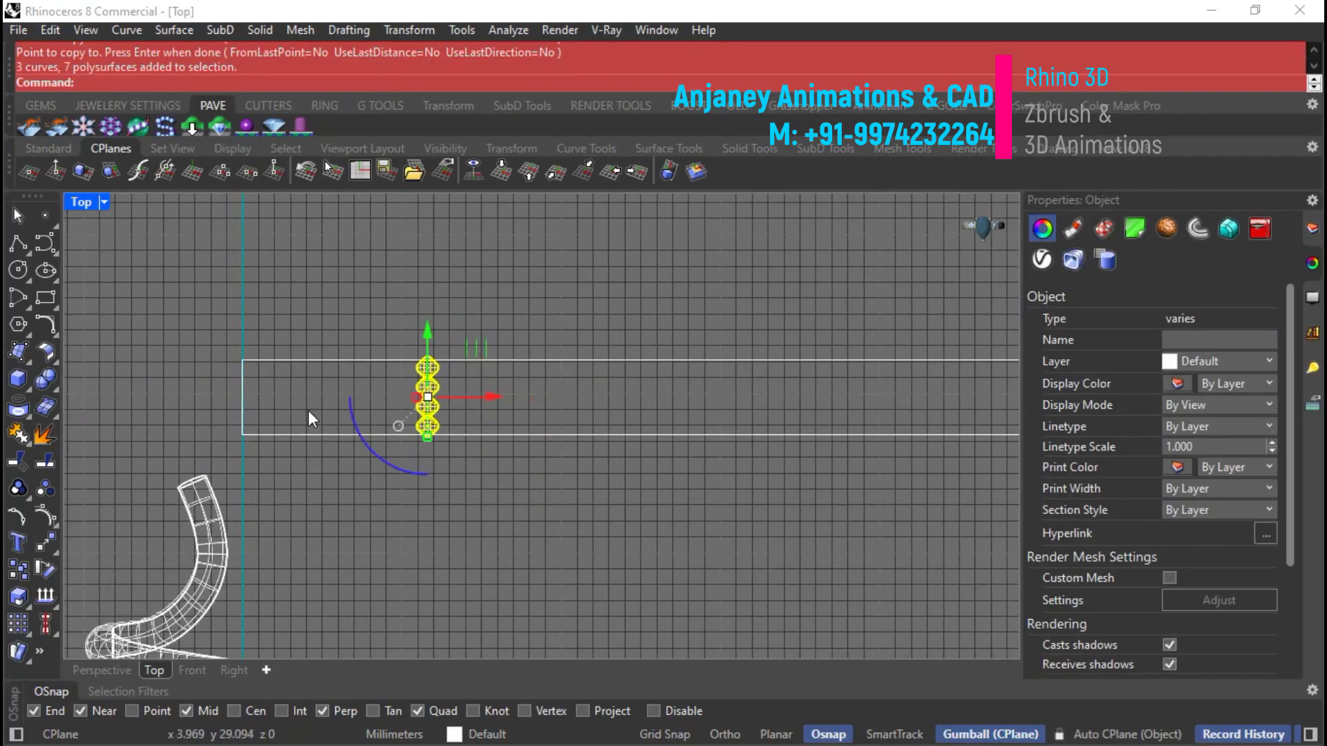
scroll(528, 358, down, 5)
scroll(643, 349, up, 4)
scroll(267, 432, down, 7)
scroll(380, 383, up, 4)
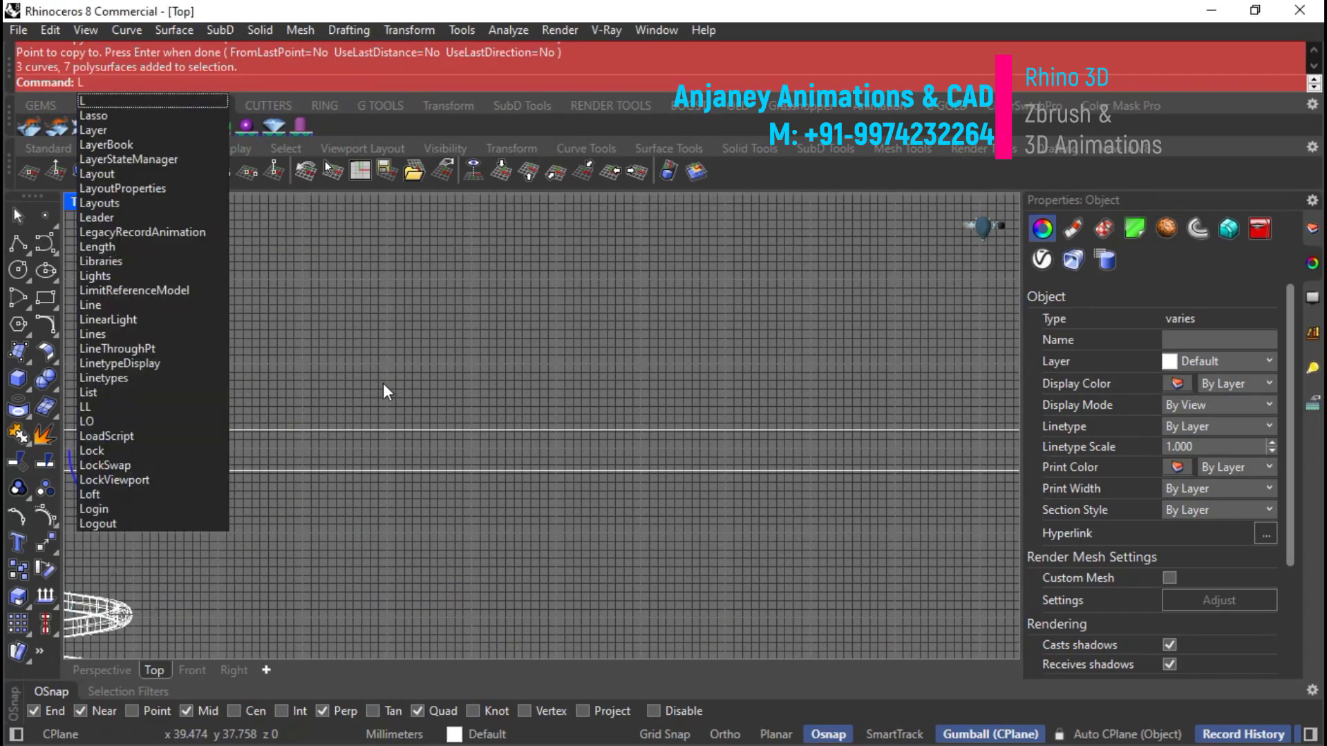
text(ine)
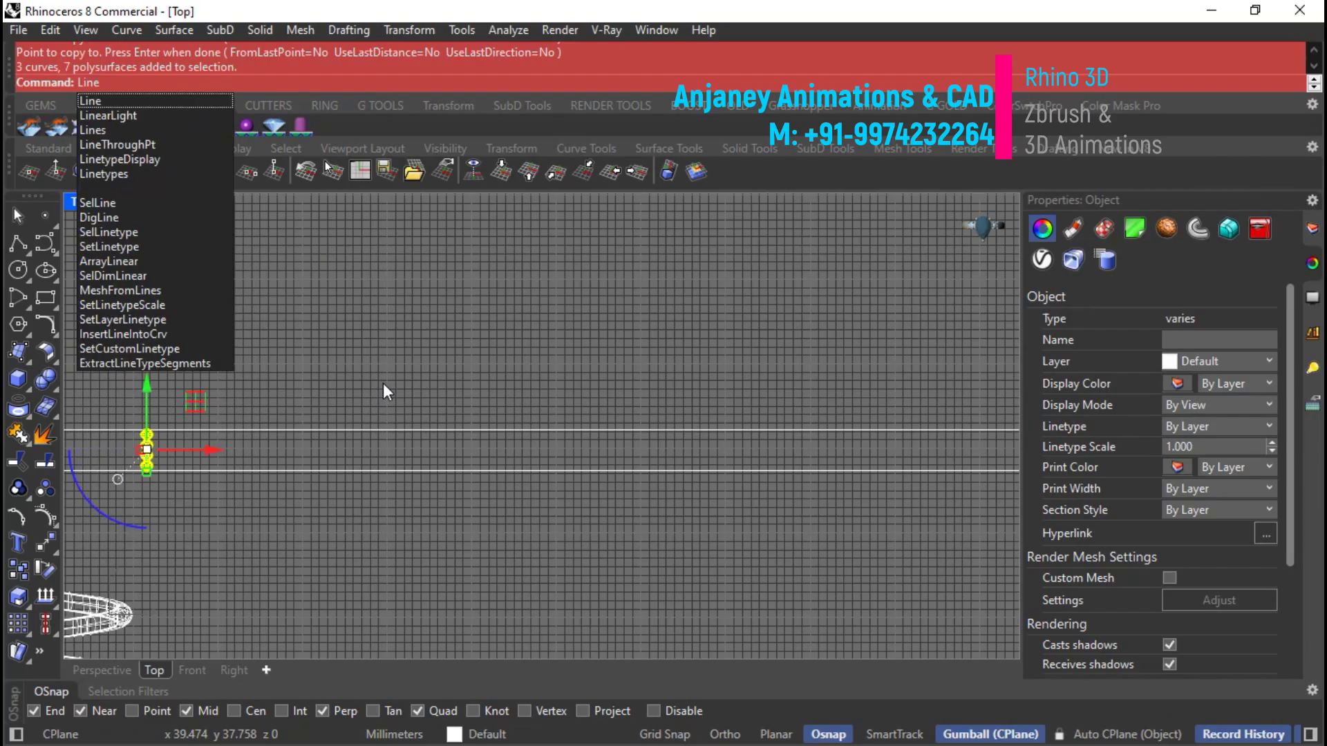
key(BackSpace)
key(BackSpace)
key(BackSpace)
key(BackSpace)
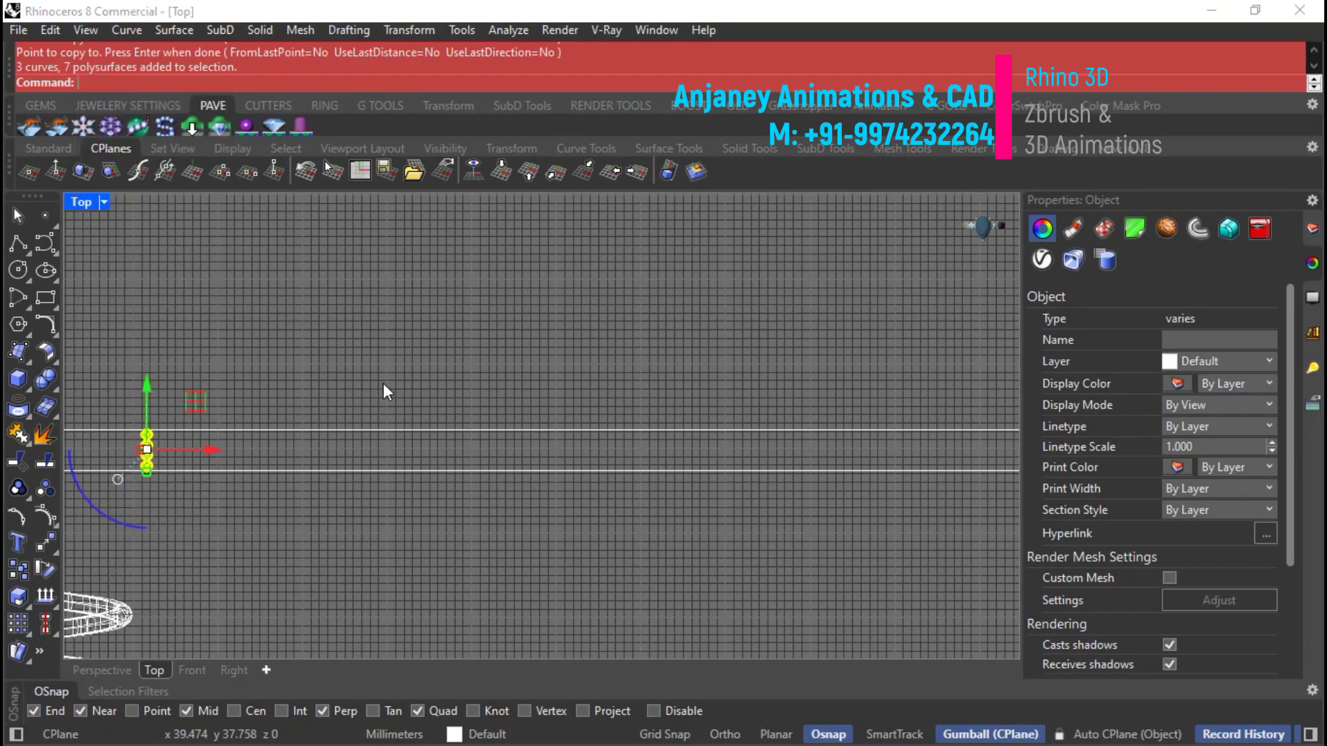
text(ArrayCrv)
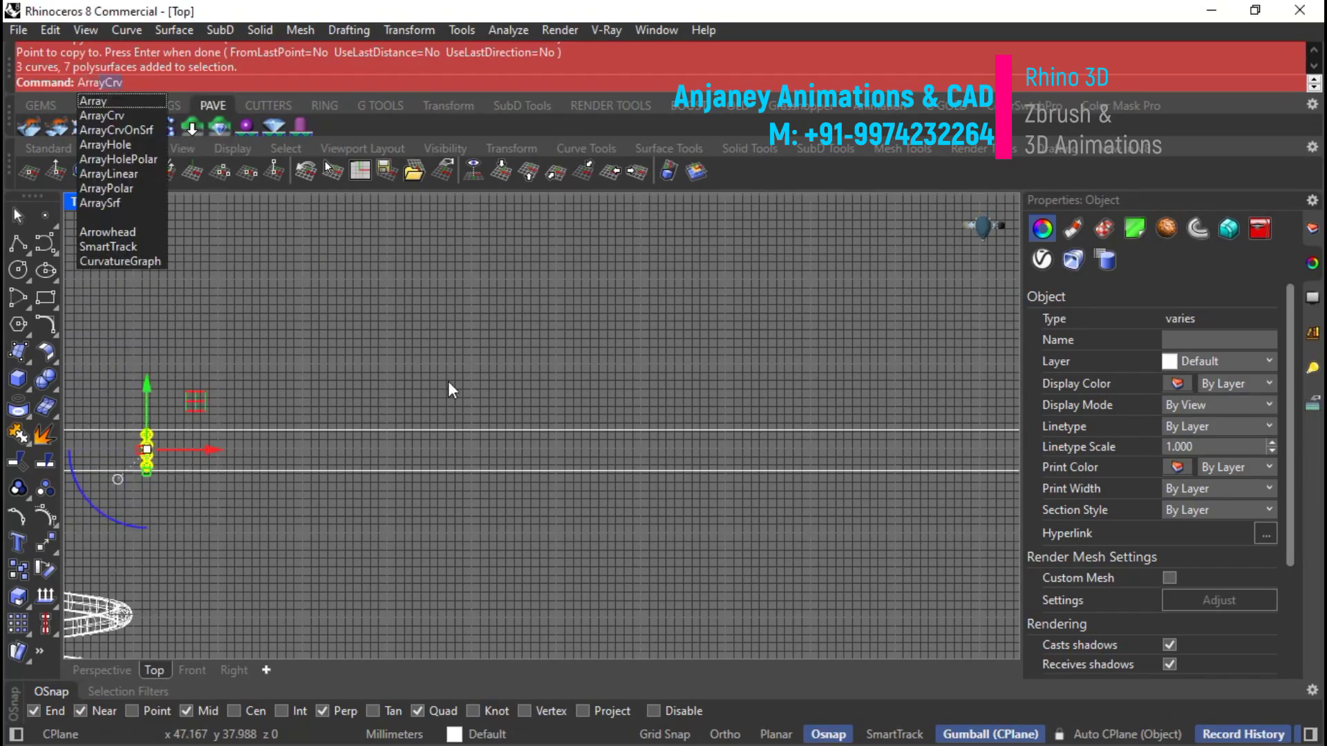
click(134, 174)
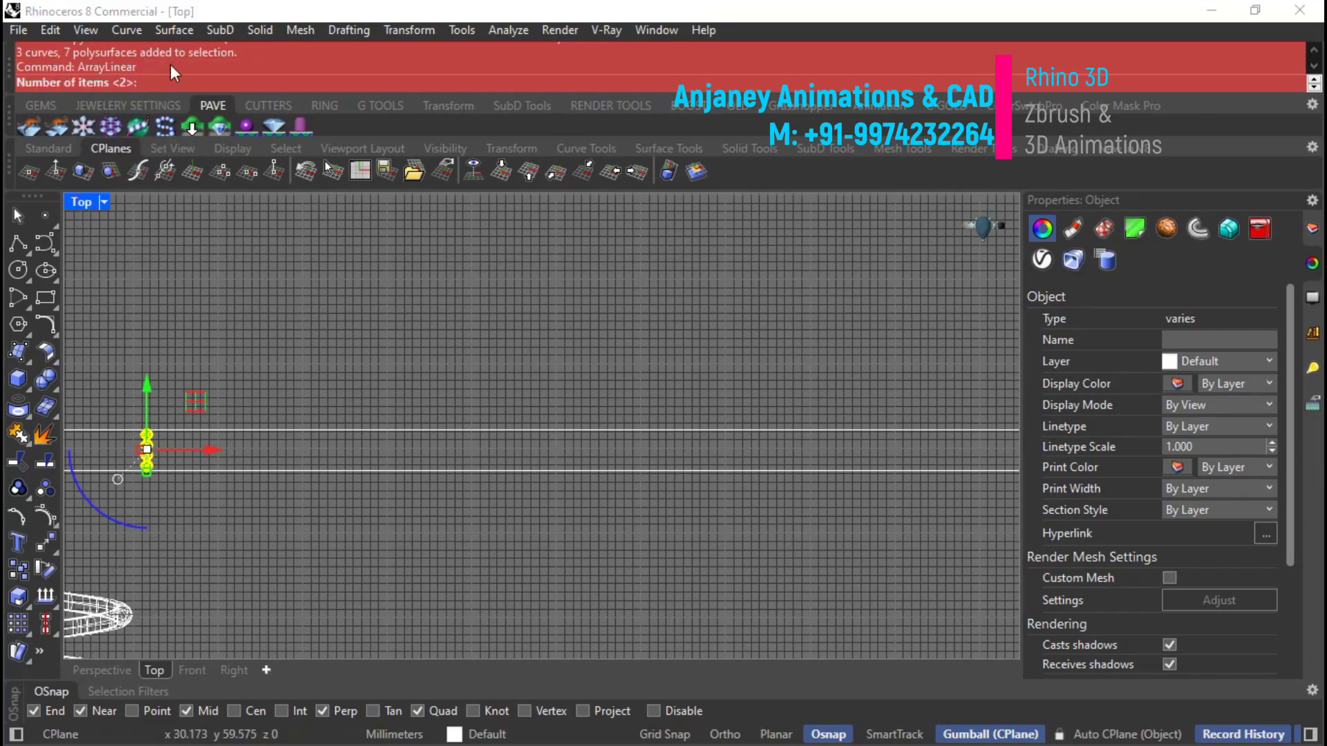
text(50)
key(Return)
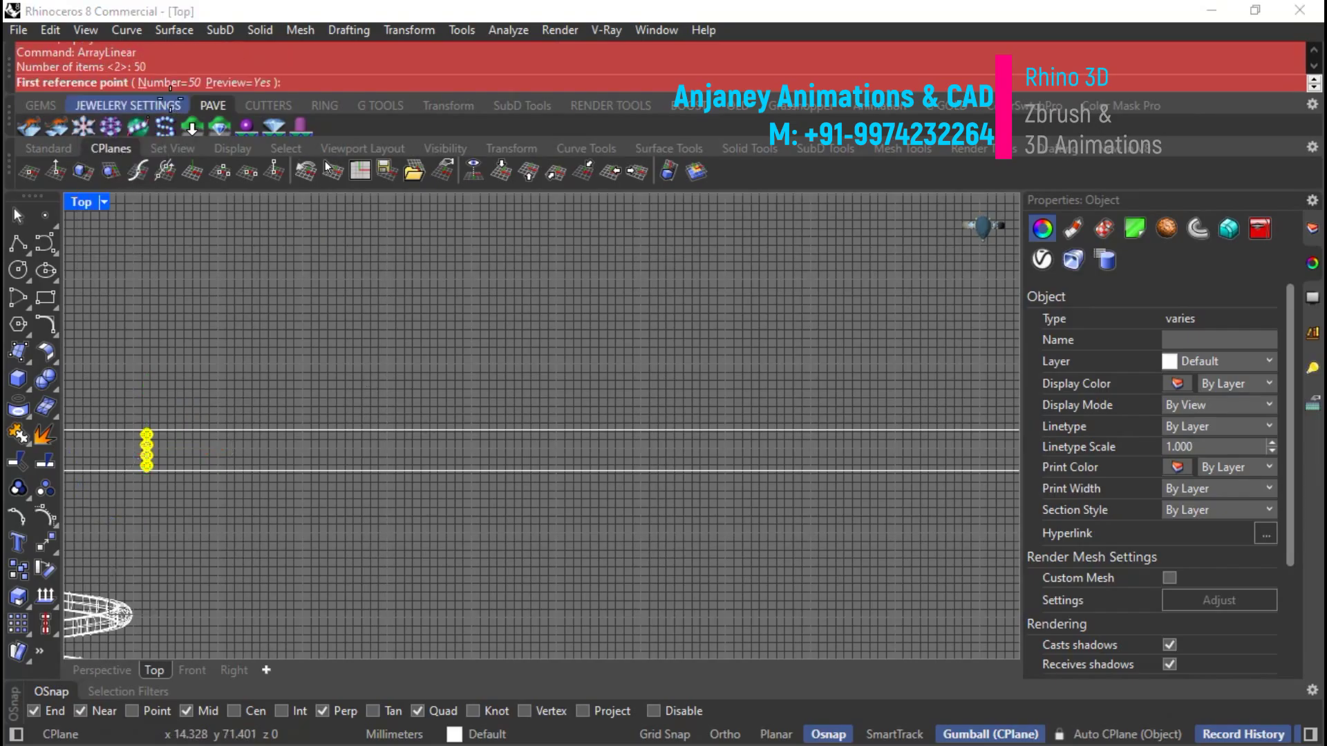
scroll(459, 407, down, 2)
scroll(371, 406, up, 8)
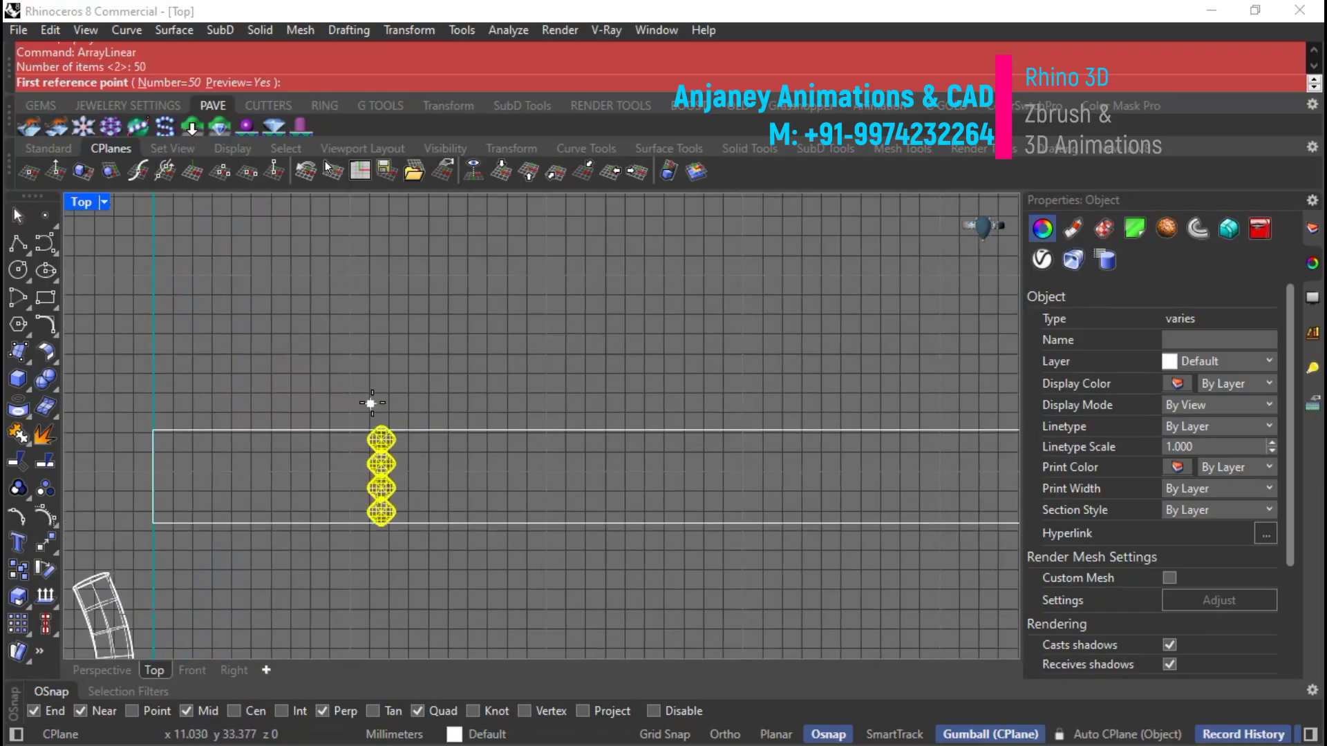
click(313, 524)
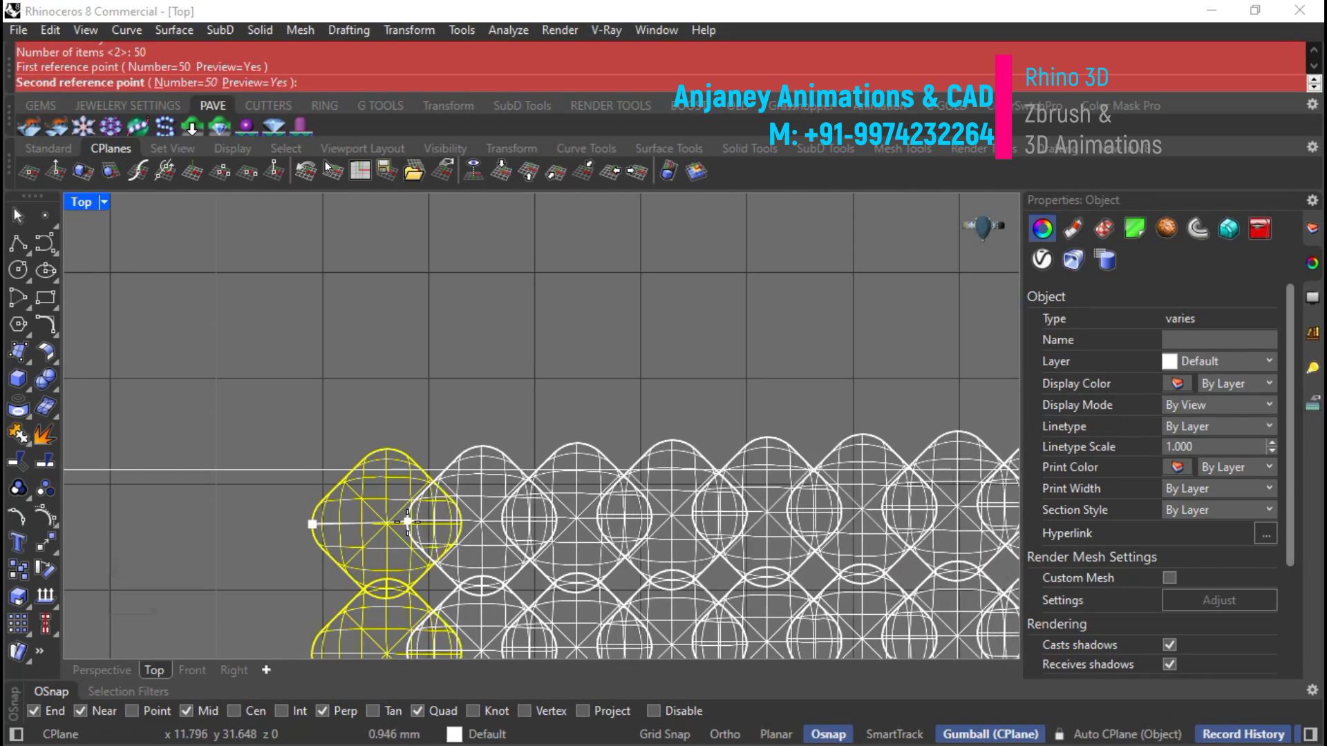
scroll(400, 517, down, 4)
key(Escape)
scroll(400, 518, up, 3)
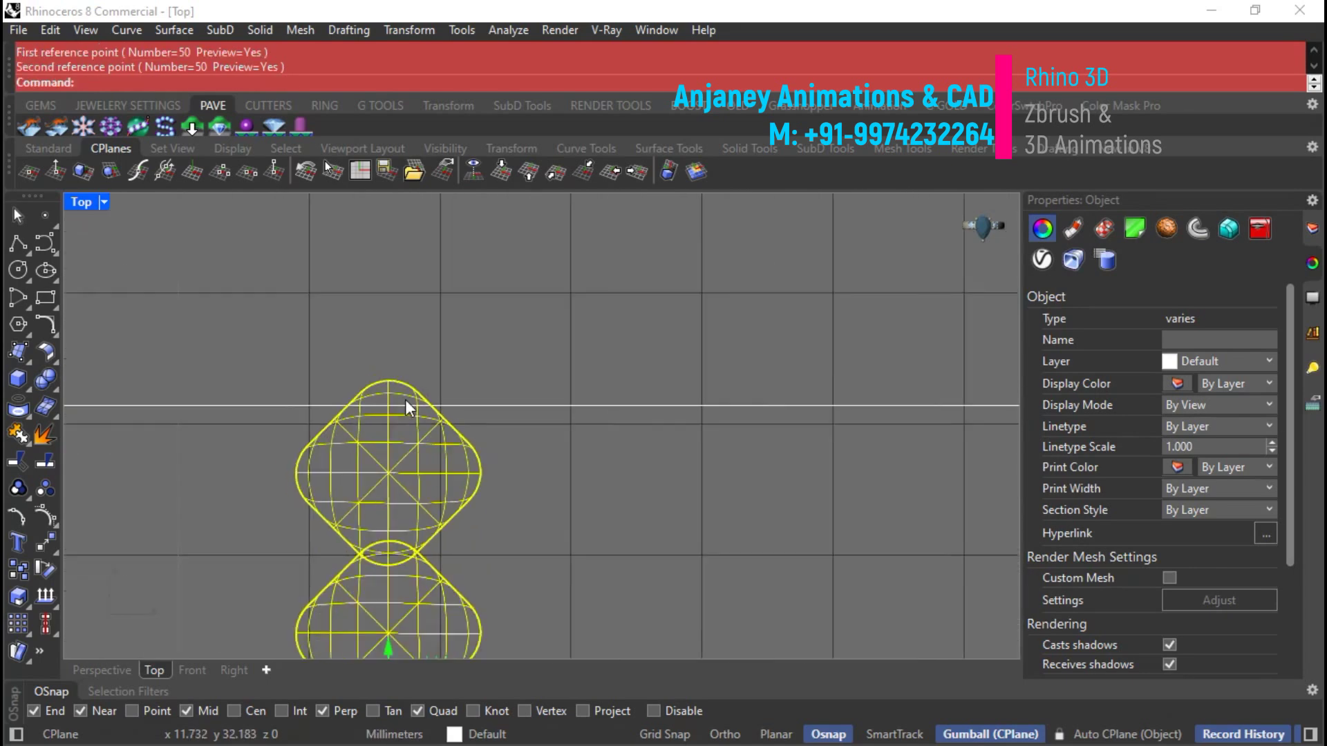
Duplicate the scale column beside the first and shift it down about half a scale so both columns interlock.
alt+drag(466, 556, 541, 561)
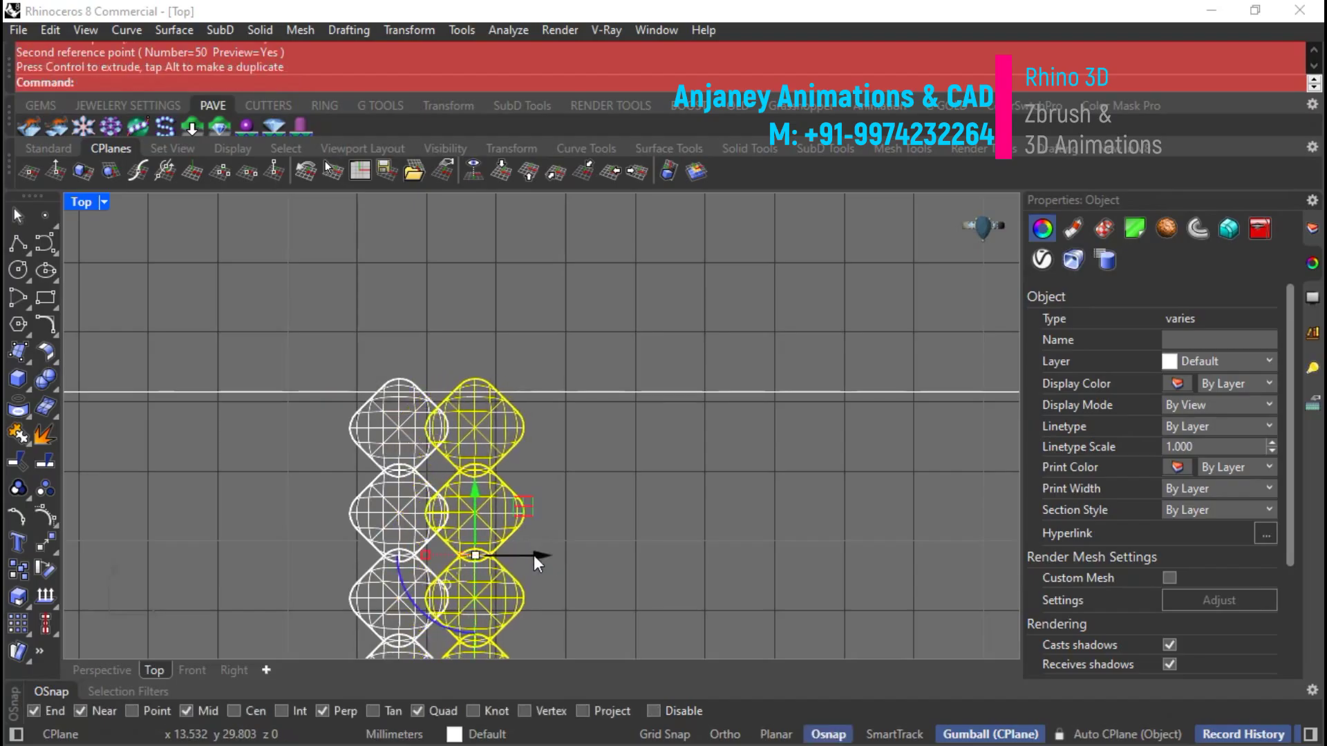
drag(476, 483, 467, 529)
drag(538, 595, 526, 599)
scroll(545, 453, down, 5)
scroll(507, 557, up, 3)
scroll(517, 629, down, 4)
scroll(540, 507, up, 6)
scroll(599, 523, down, 2)
Copy the second column's top scale upward about 1.22 mm, tip to tip, extending that column past the strip's upper edge.
click(508, 384)
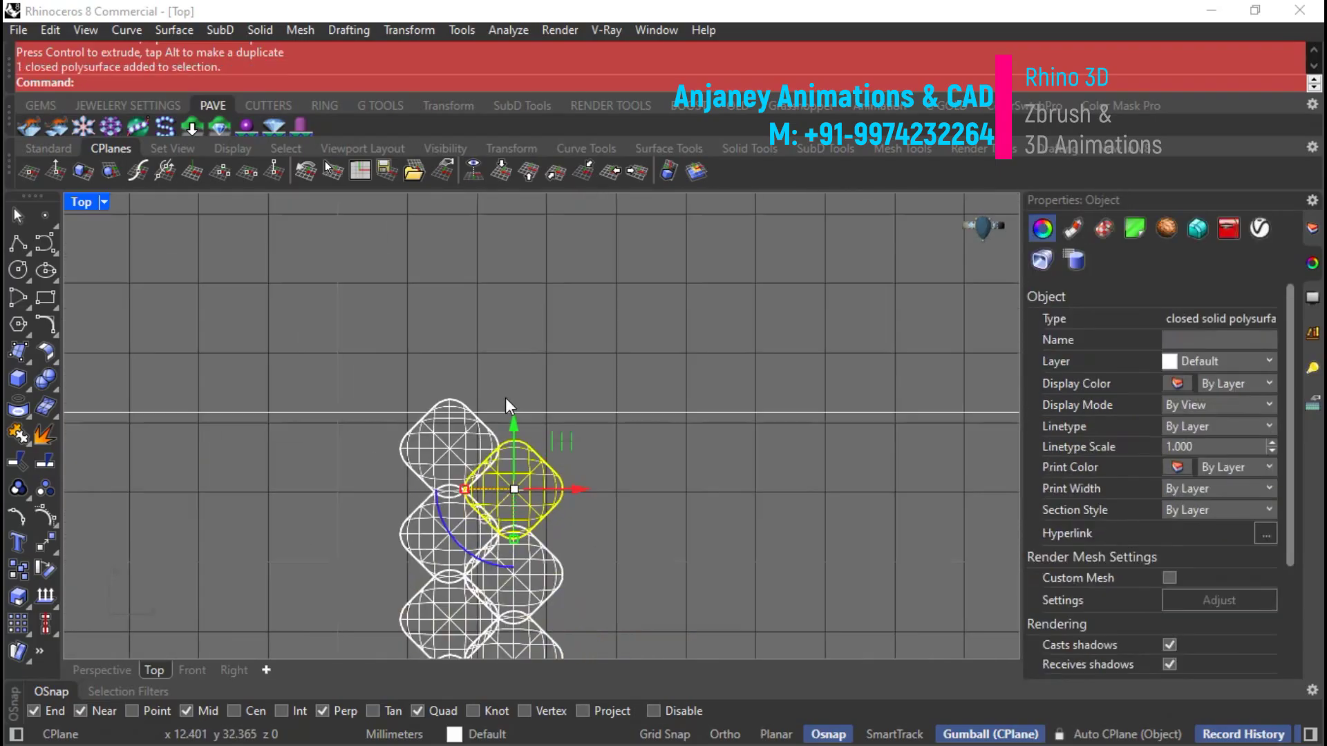
click(428, 30)
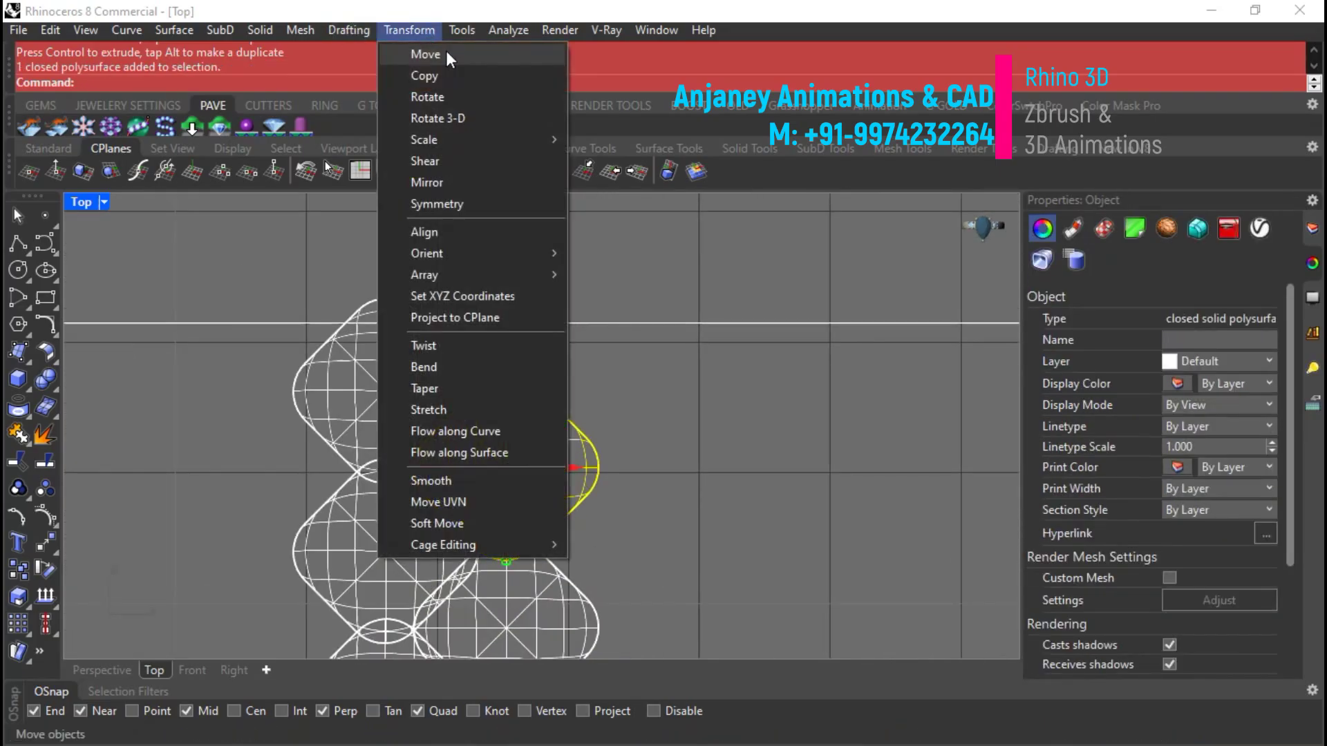
click(445, 75)
scroll(555, 344, down, 2)
scroll(537, 549, up, 3)
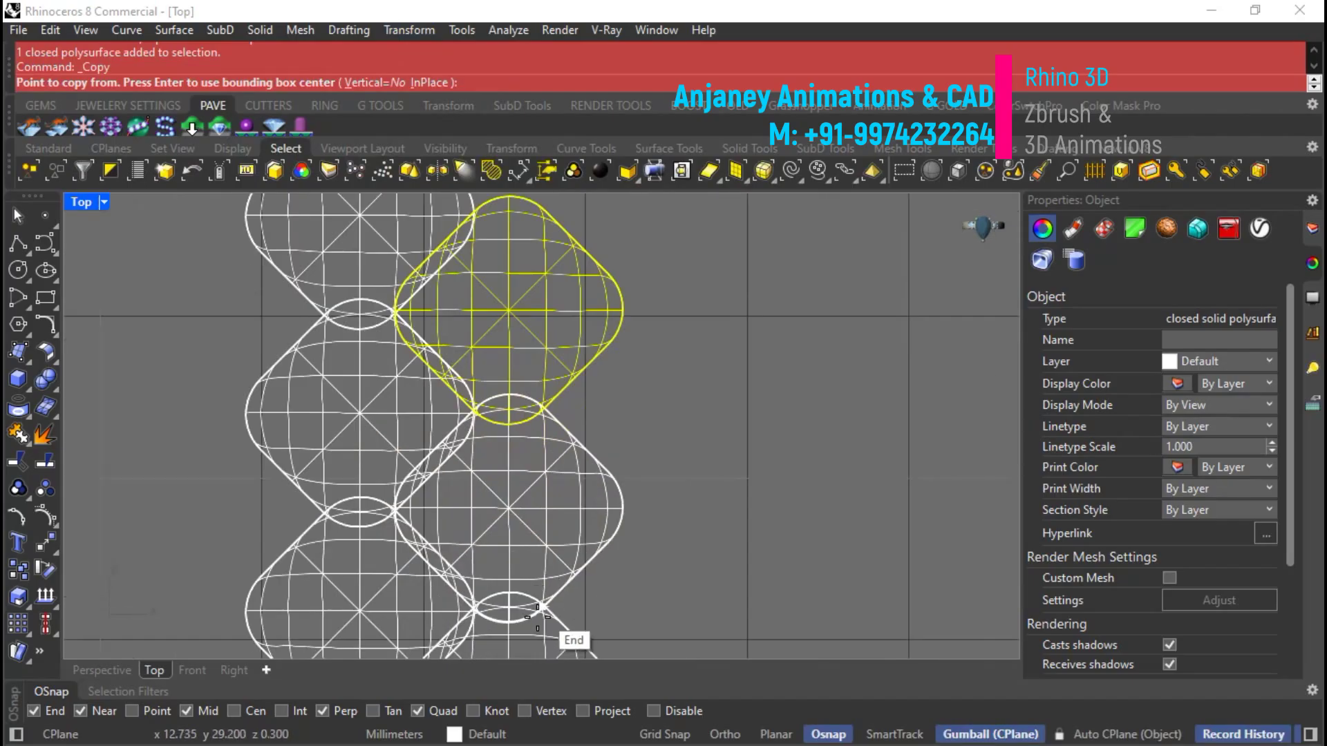
click(510, 626)
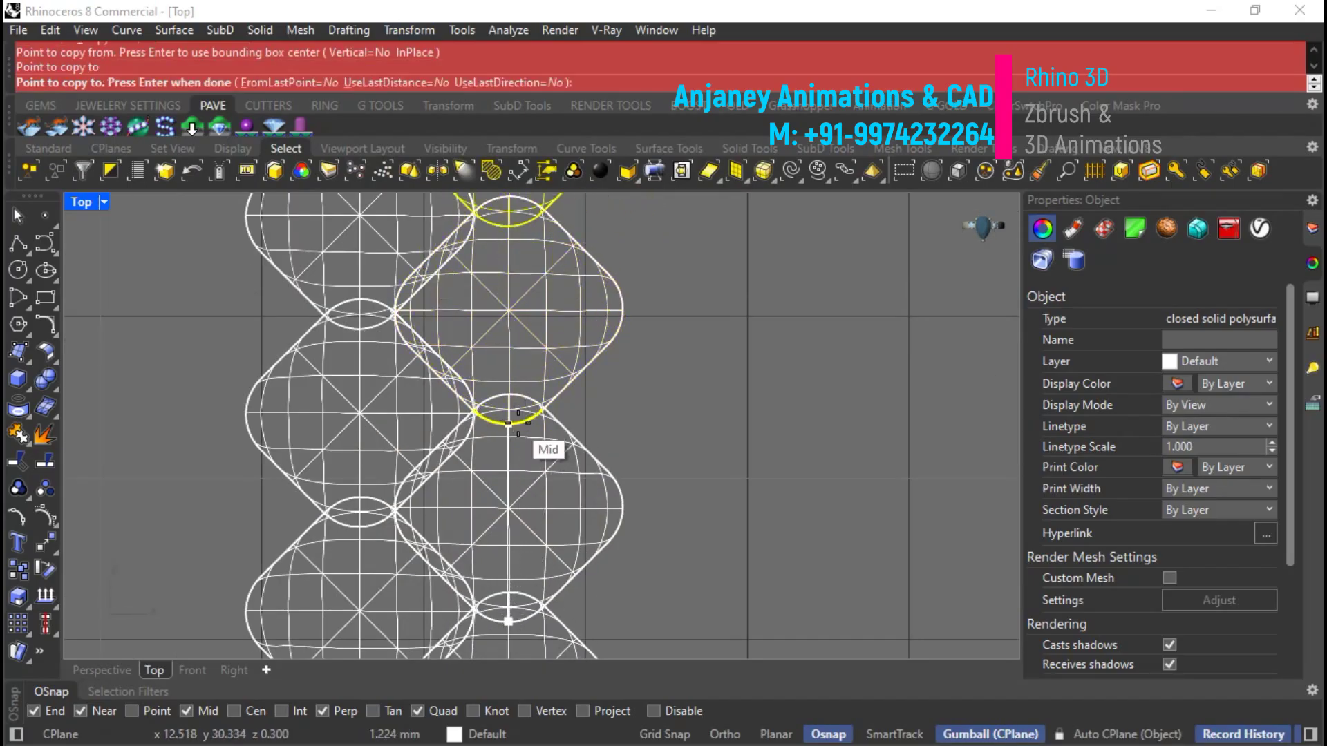
key(Return)
scroll(524, 458, down, 3)
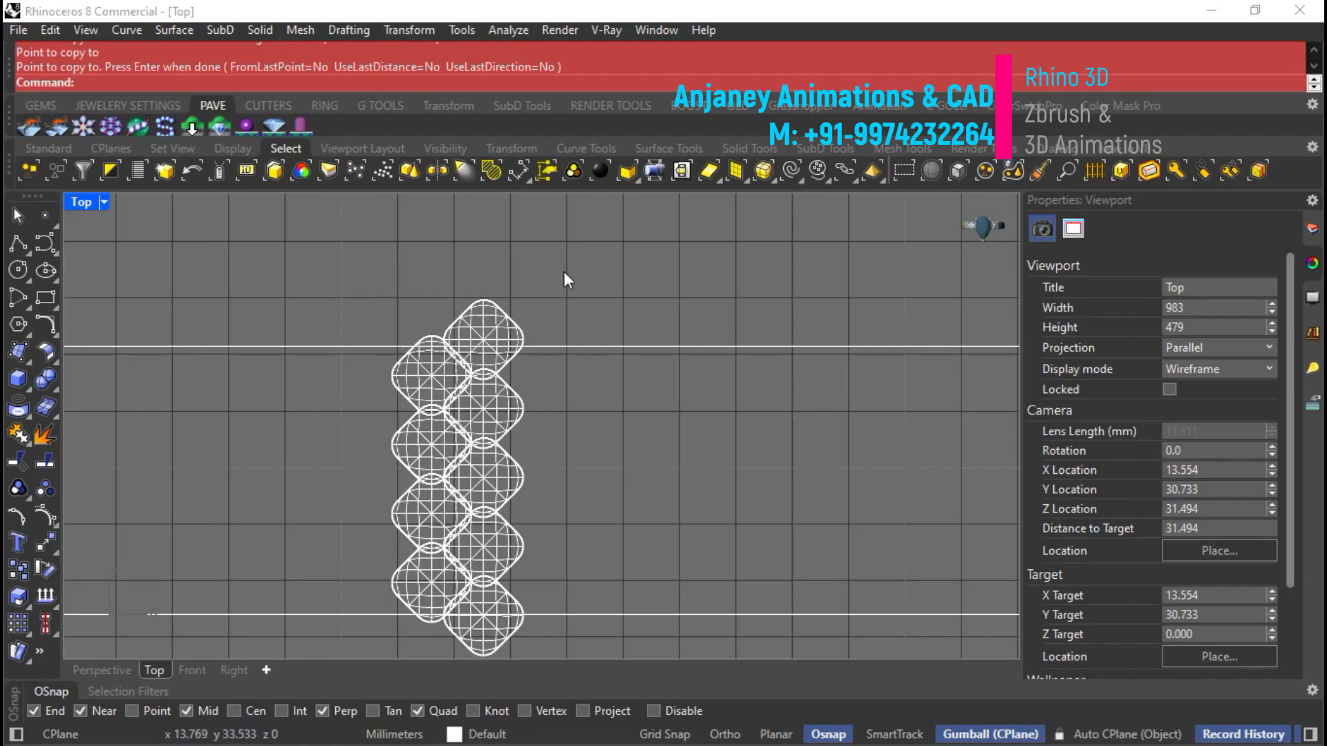
Select both interlocking scale columns together with their curves.
scroll(567, 278, down, 2)
drag(595, 586, 596, 586)
scroll(582, 352, up, 2)
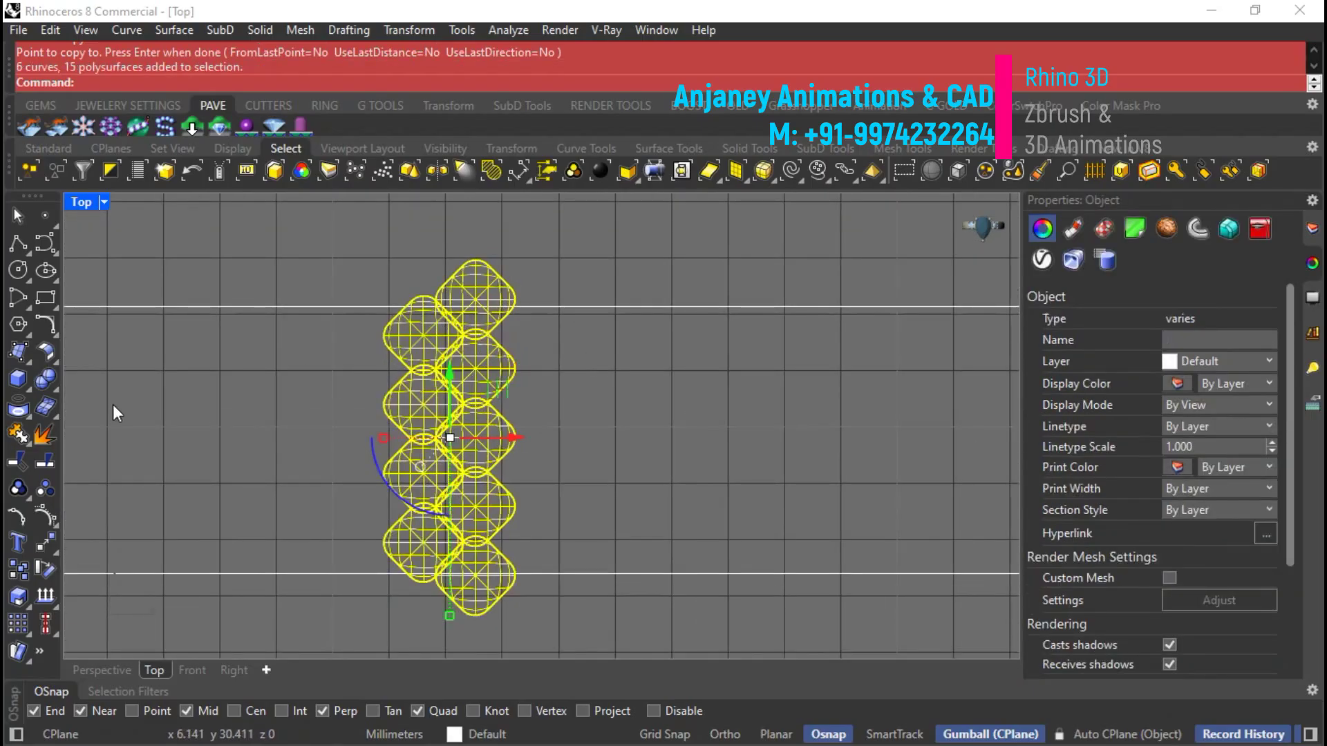
Try a linear array of 50 items of the scale column pair along the strip, and undo it.
text(rrayLinear)
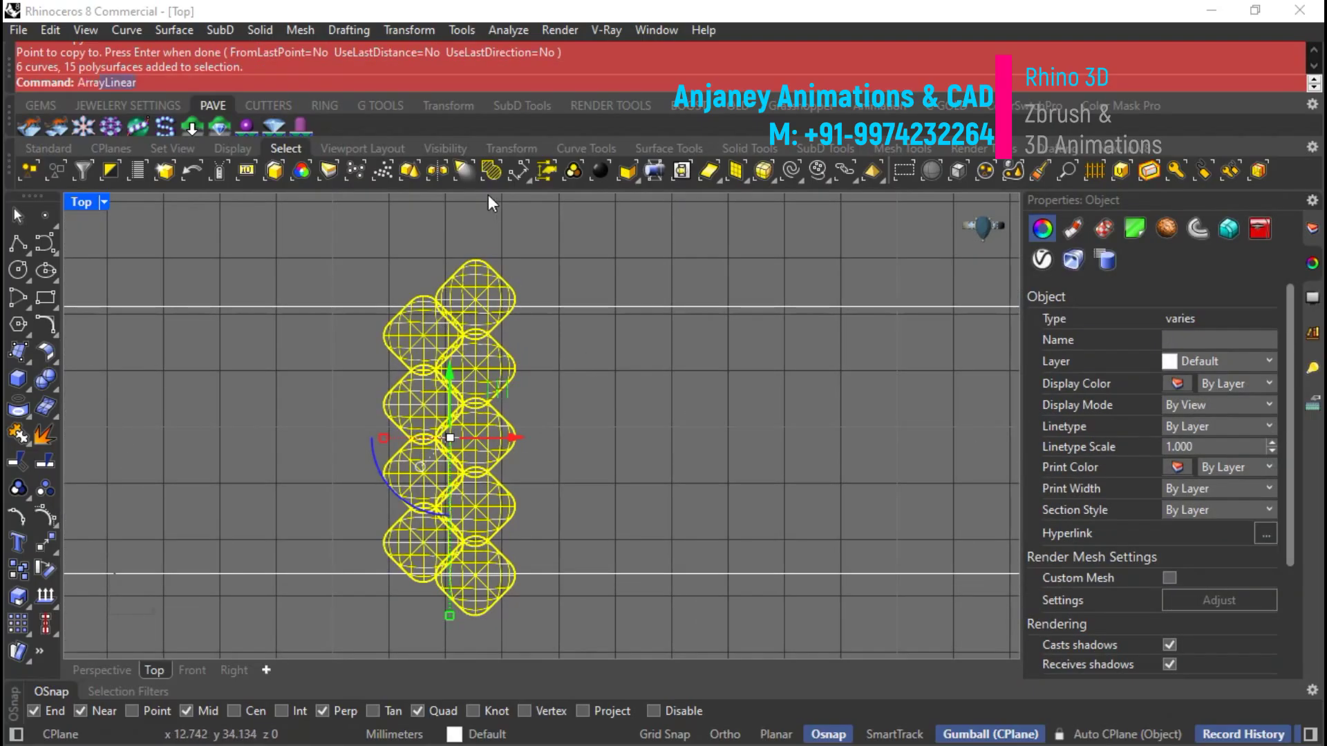
click(141, 174)
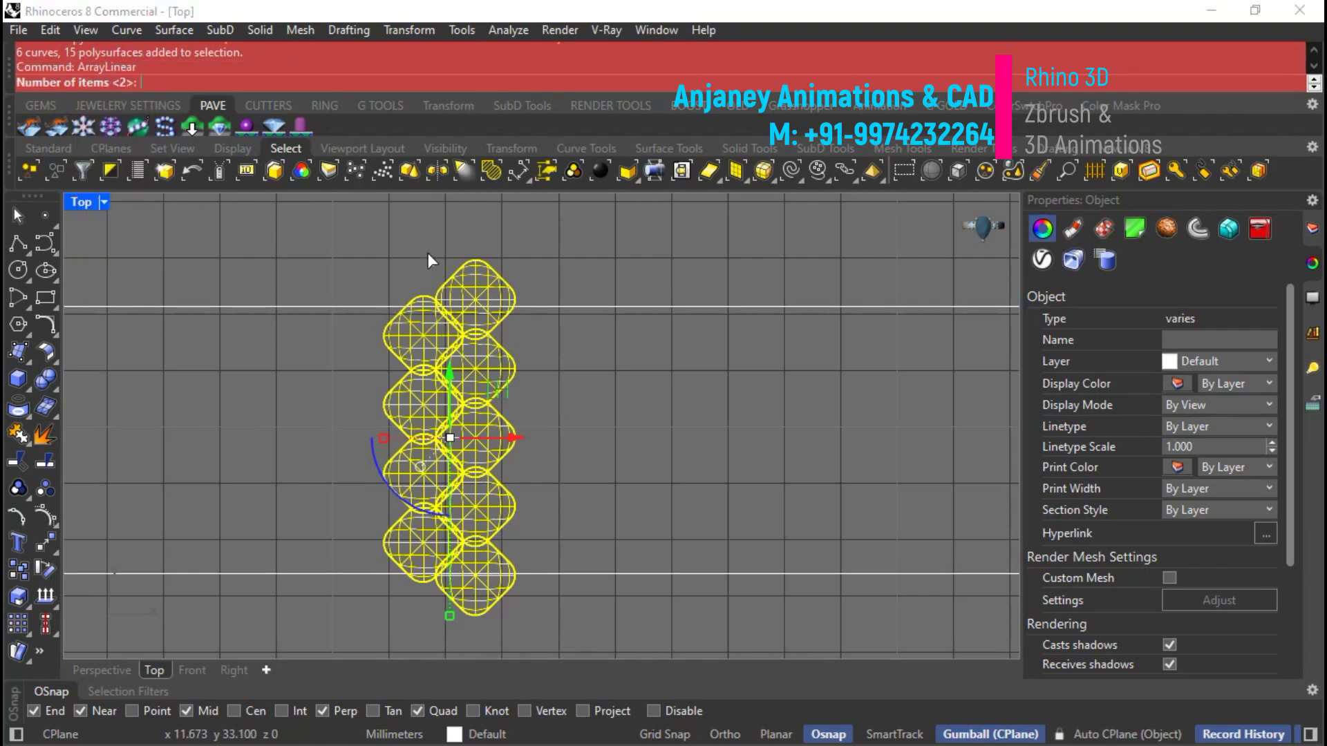
text(50)
key(Return)
scroll(428, 253, up, 4)
scroll(408, 367, up, 2)
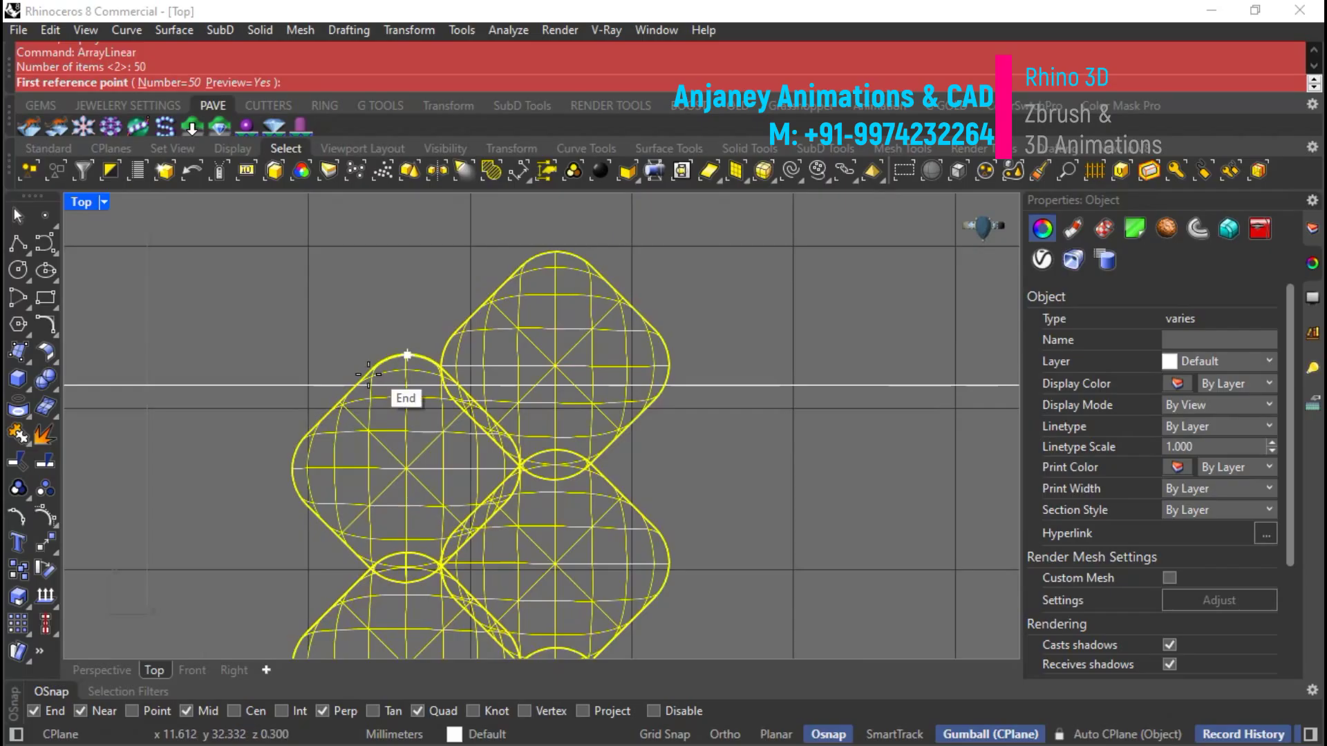
click(293, 470)
scroll(297, 469, down, 2)
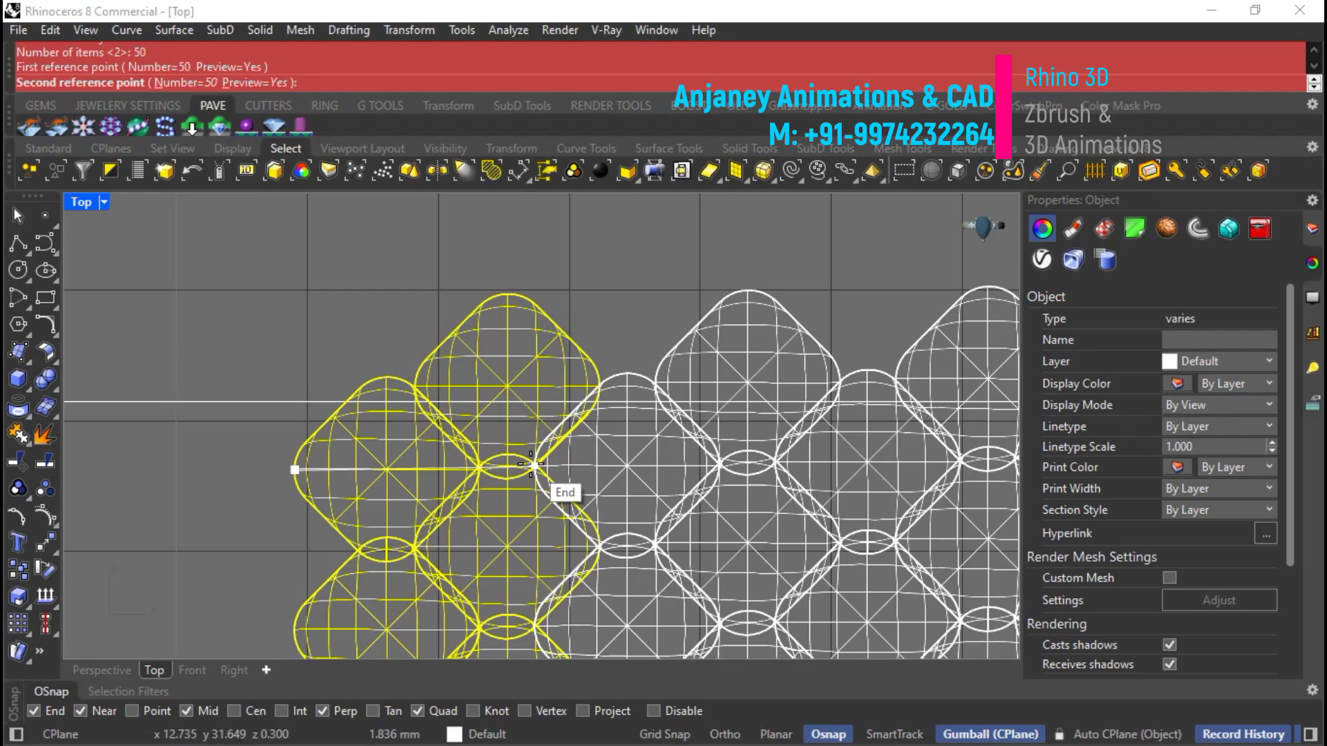
click(533, 465)
scroll(403, 292, down, 6)
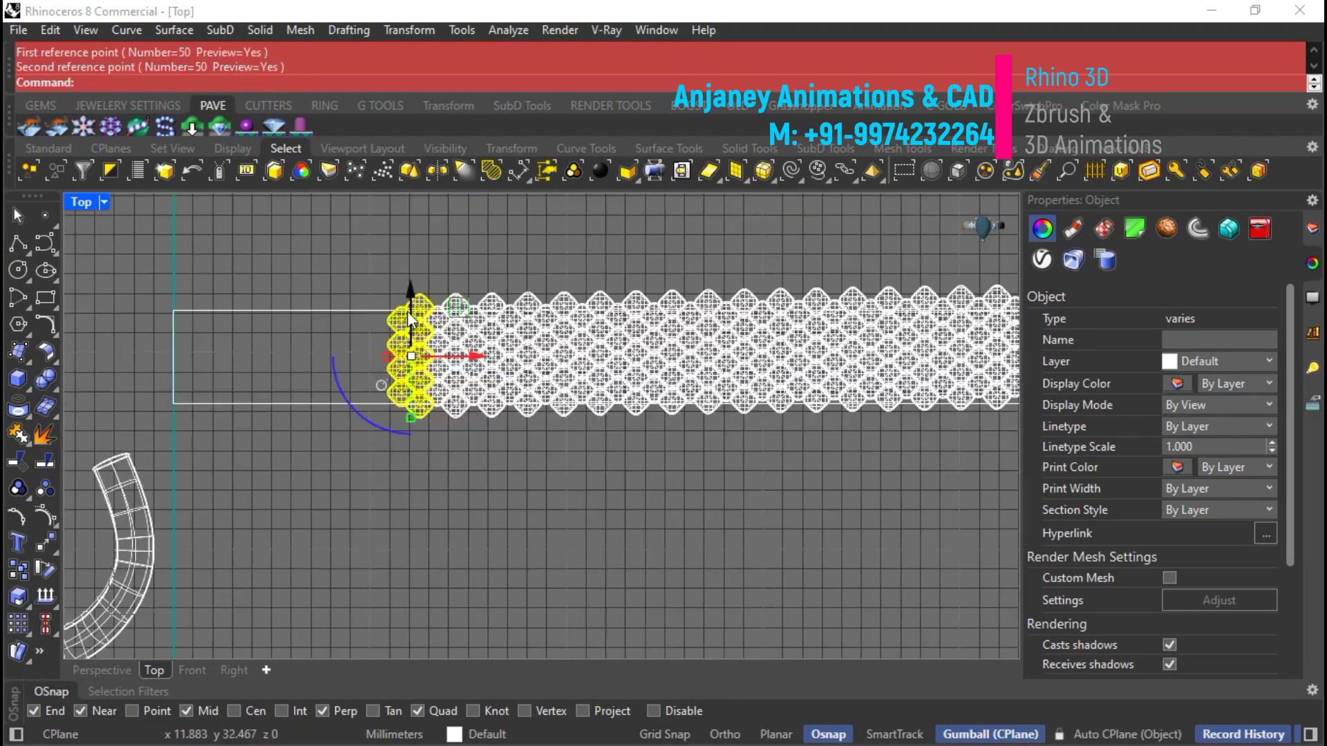
scroll(610, 376, down, 9)
scroll(862, 335, up, 13)
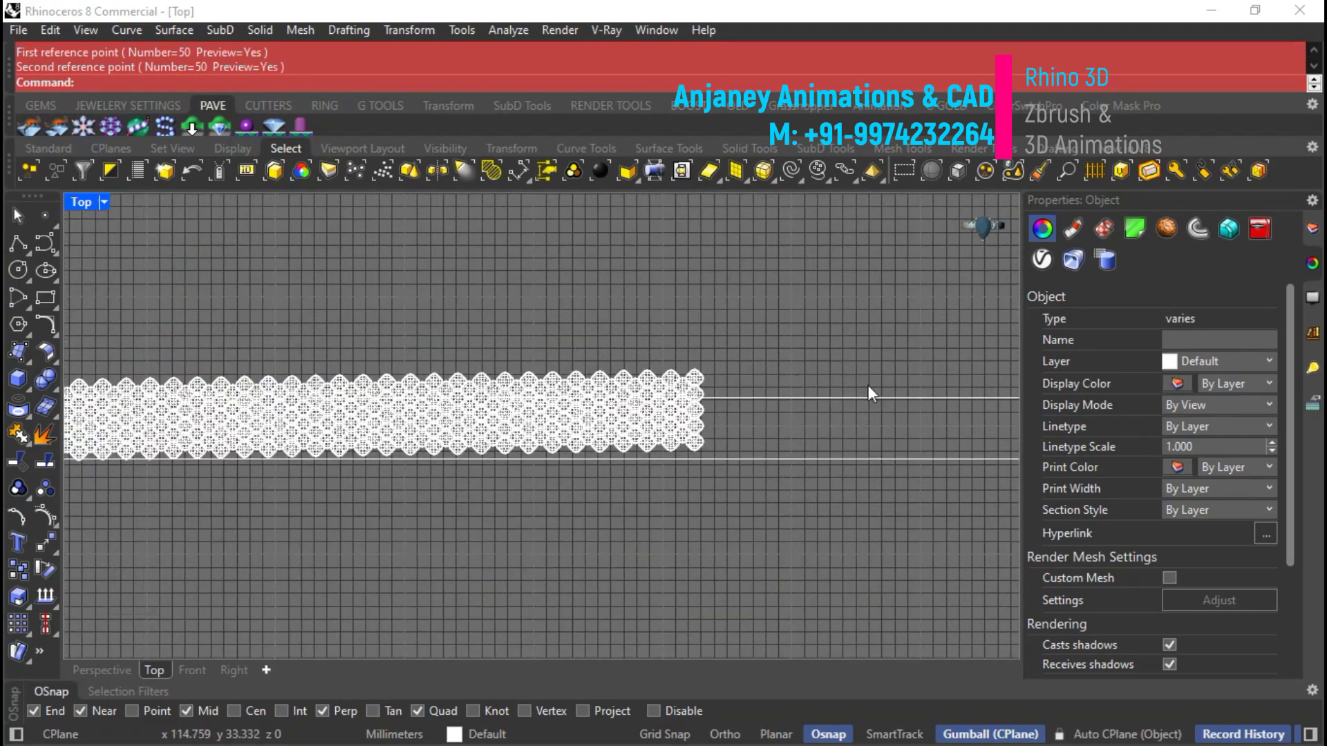
key(ctrl+z)
scroll(896, 422, down, 4)
scroll(549, 425, down, 4)
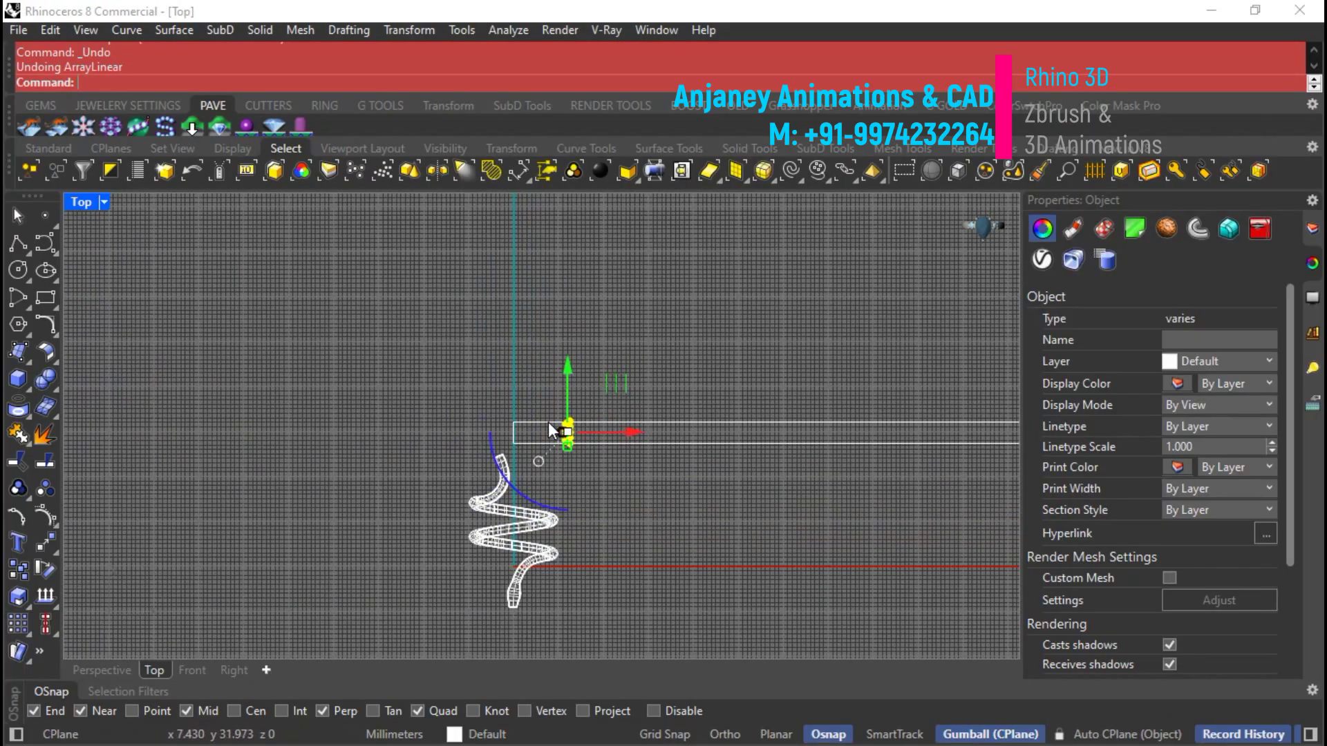
Linear-array the scale column pair horizontally along the strip with 80 items spaced about 1.84 mm, using Ortho with object snaps disabled.
scroll(549, 428, up, 12)
key(Return)
scroll(488, 420, up, 5)
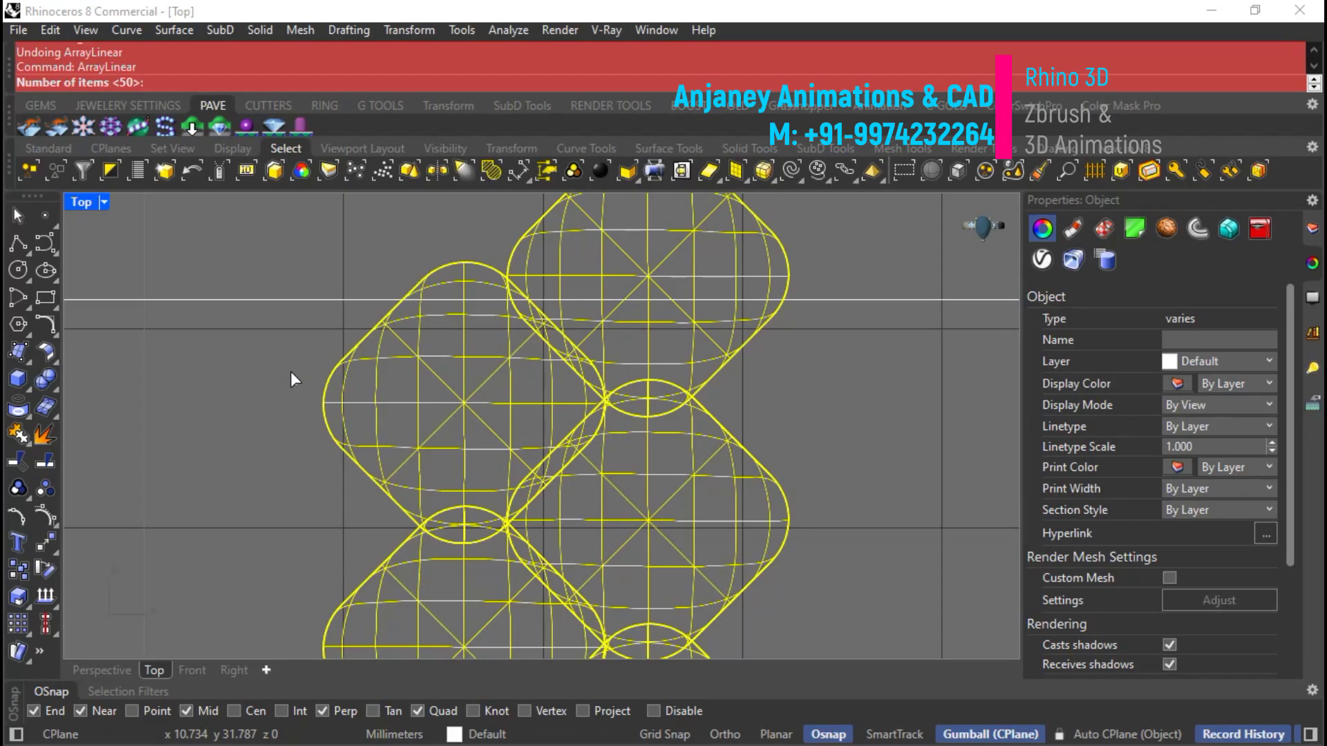
scroll(291, 373, down, 10)
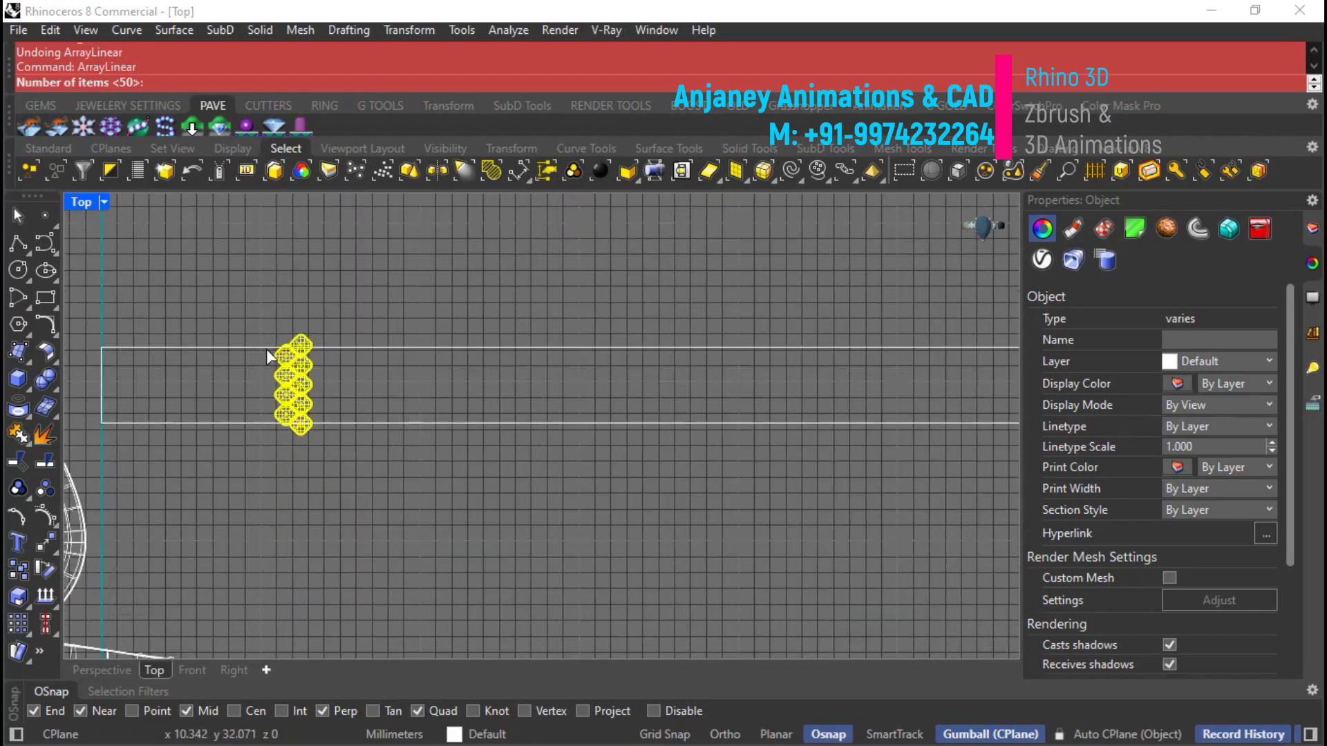
scroll(285, 331, up, 2)
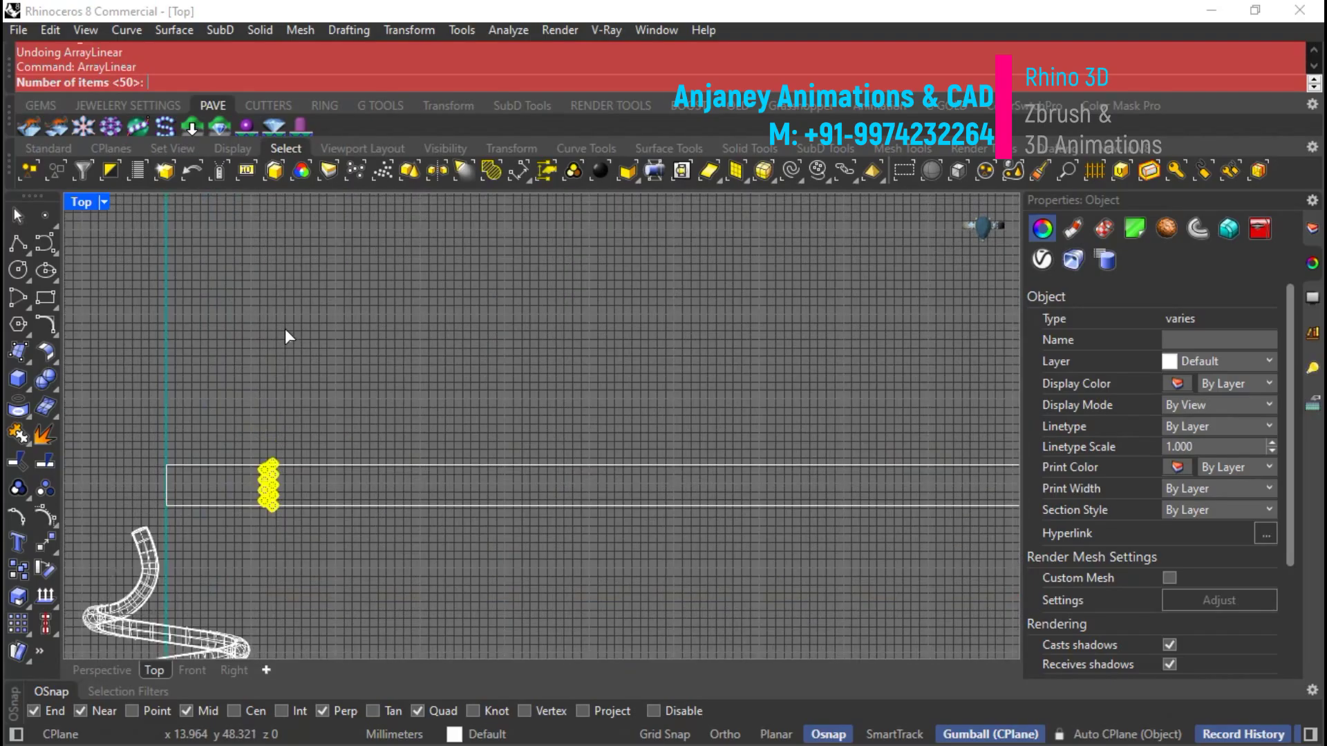
text(0)
key(Return)
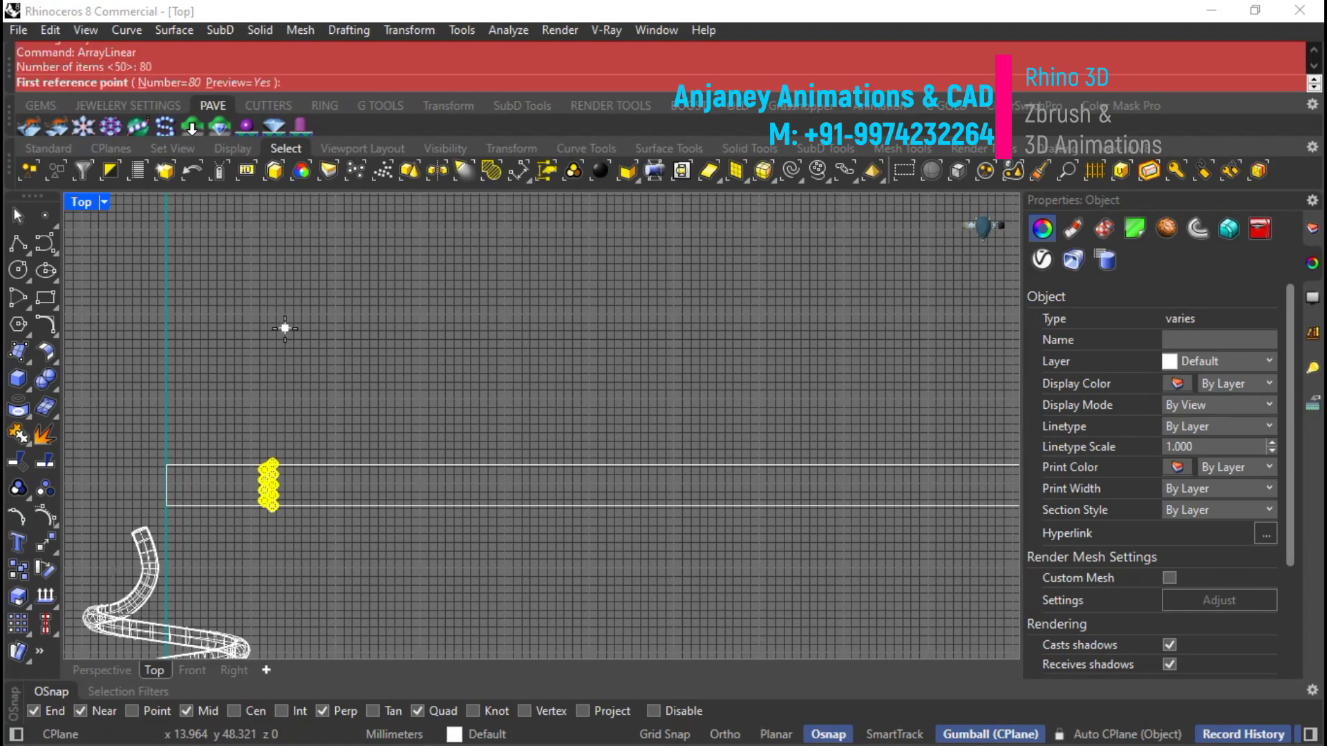
scroll(270, 460, up, 10)
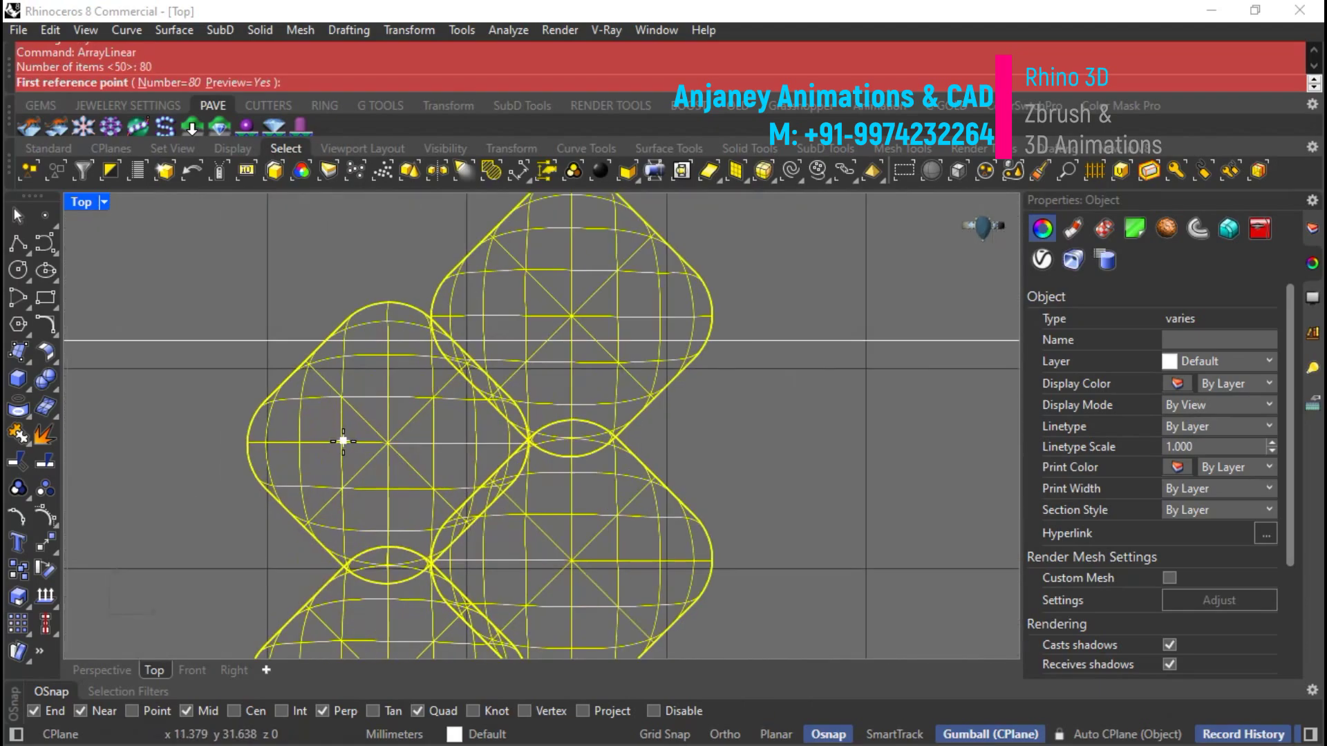
click(248, 444)
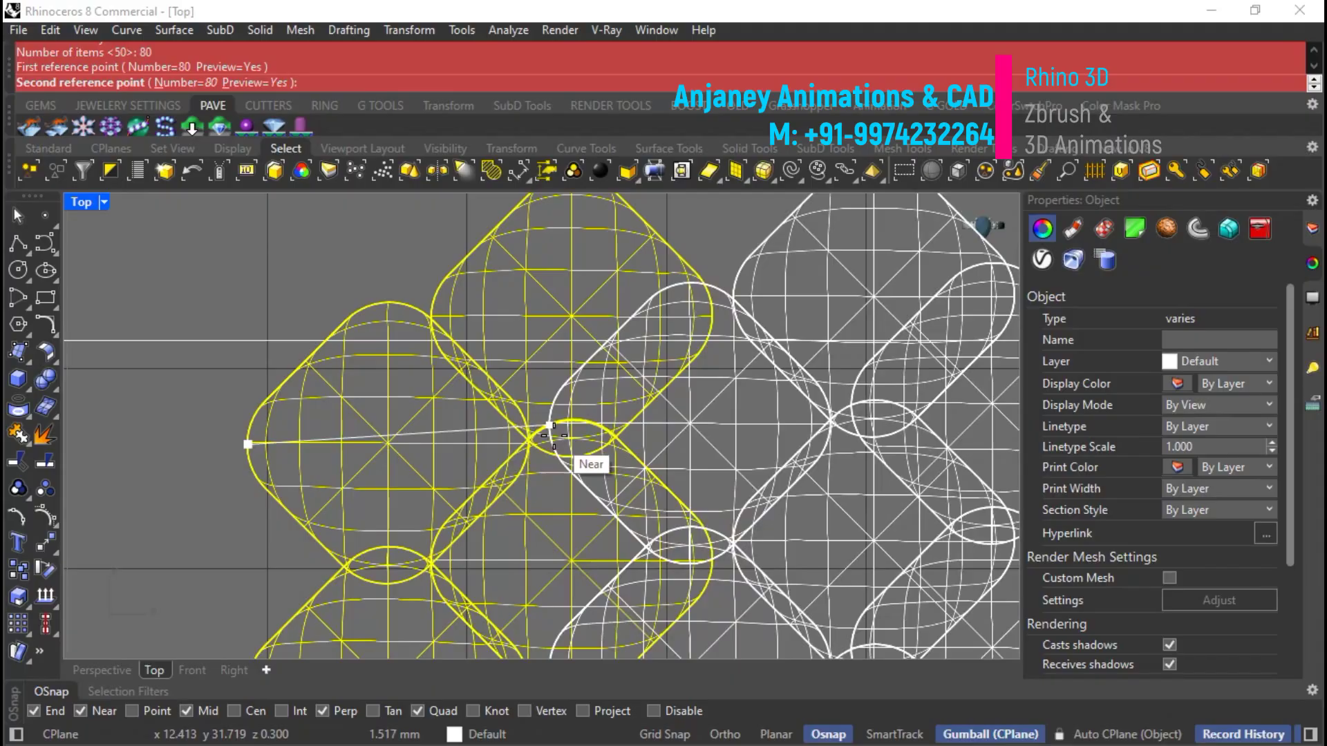
click(810, 732)
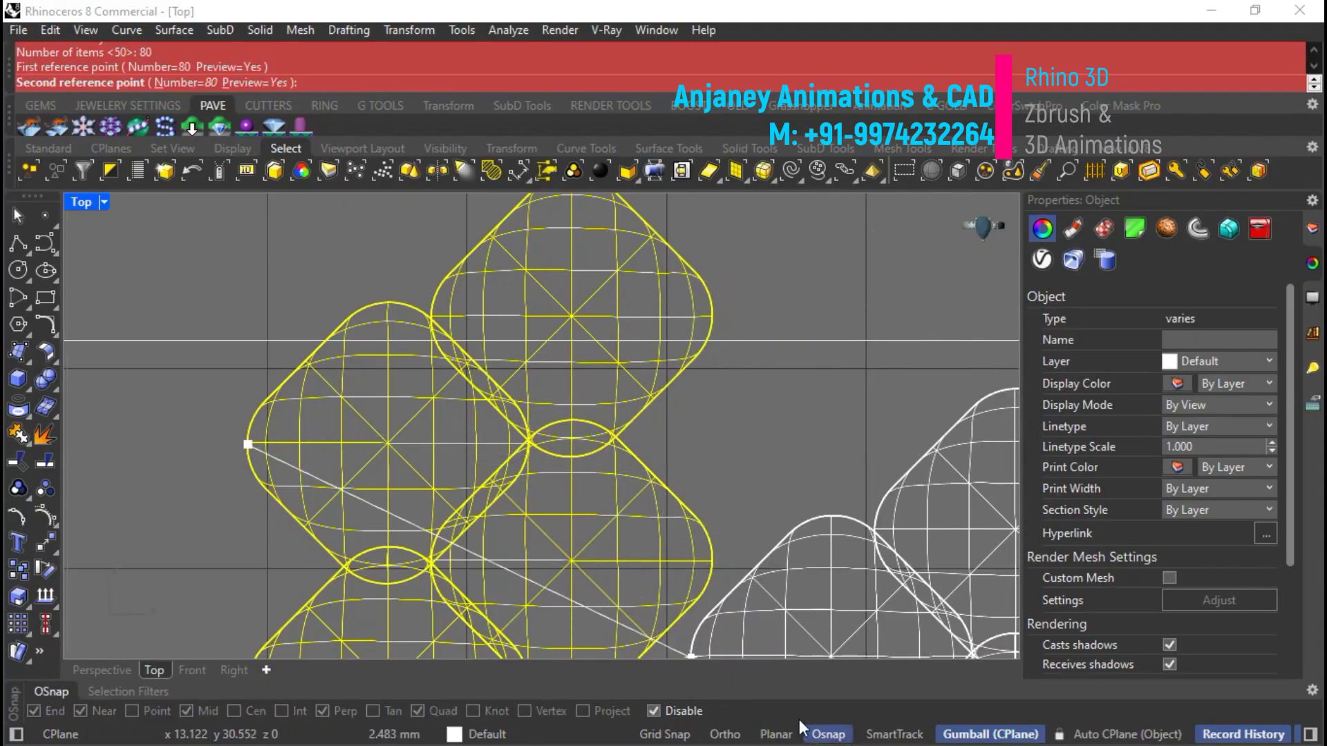
key(F8)
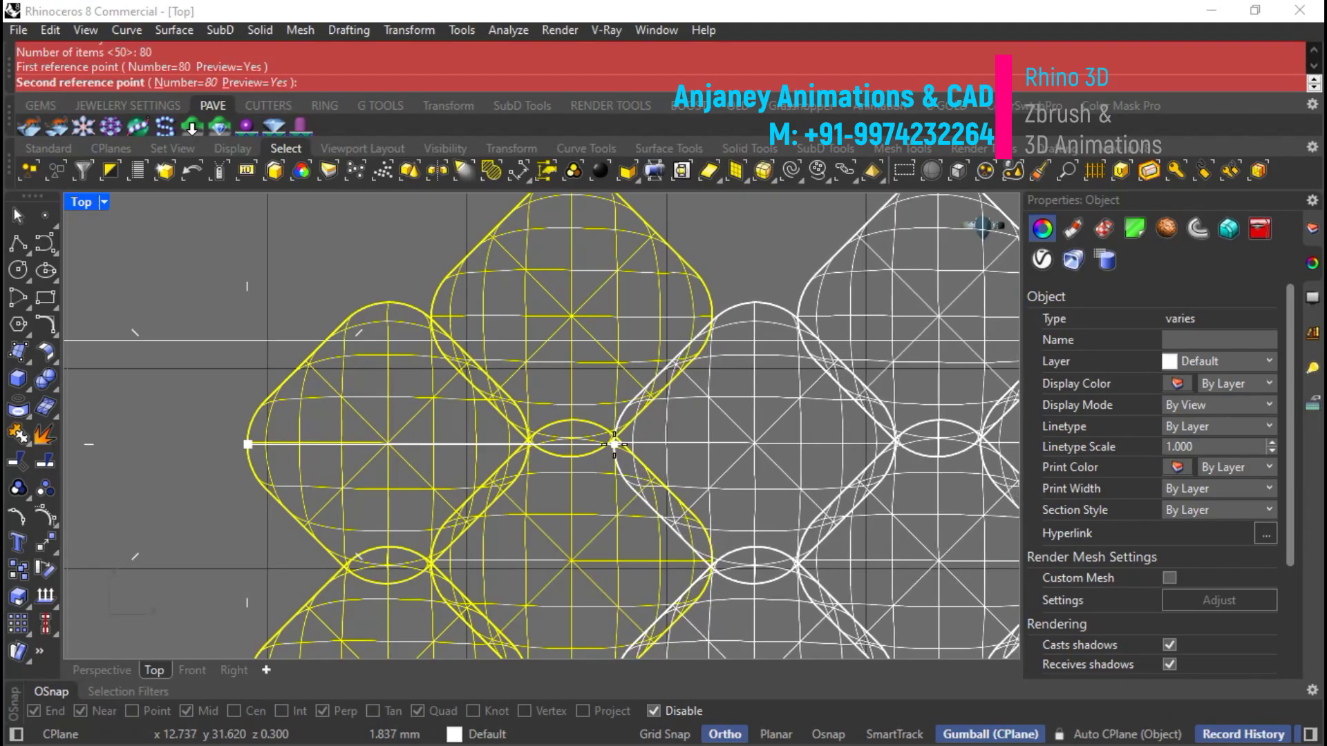
click(615, 444)
key(F8)
scroll(425, 400, down, 5)
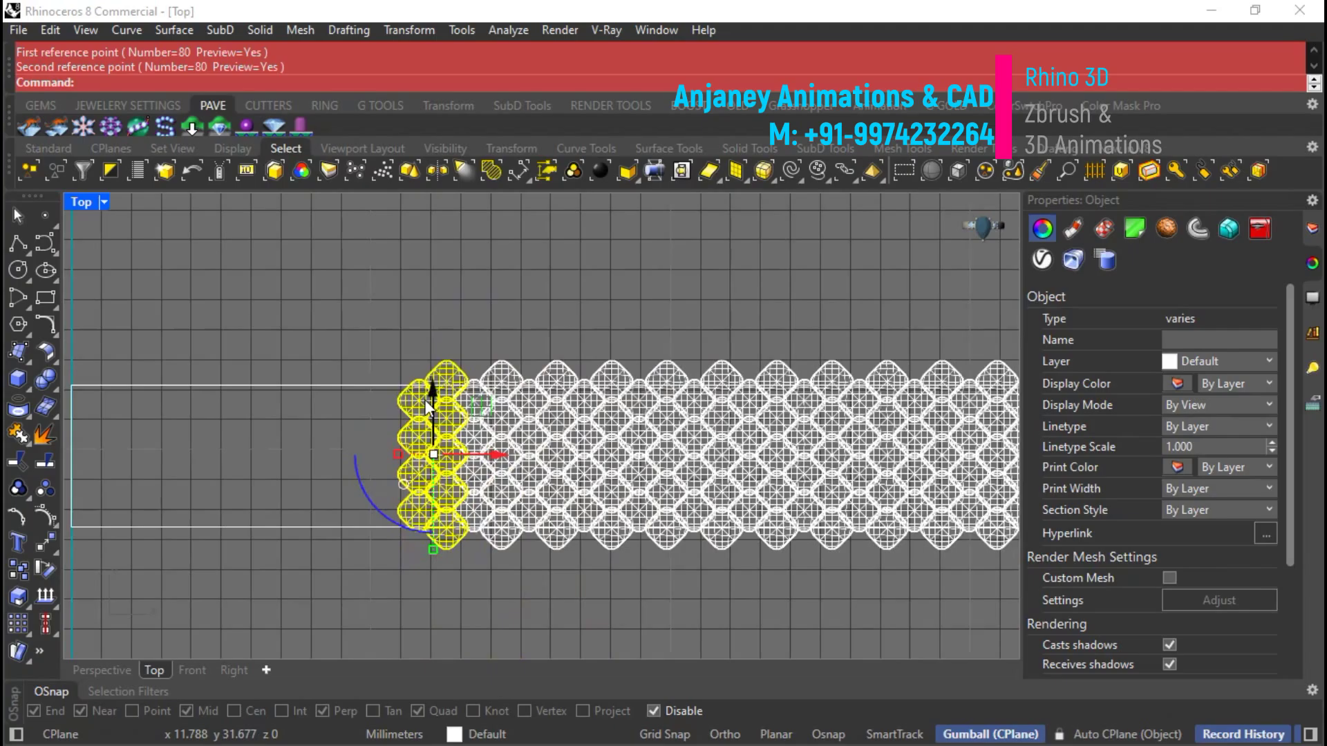
Examine the far end of the scale array and its coverage along the strip.
scroll(353, 428, down, 2)
scroll(845, 413, up, 8)
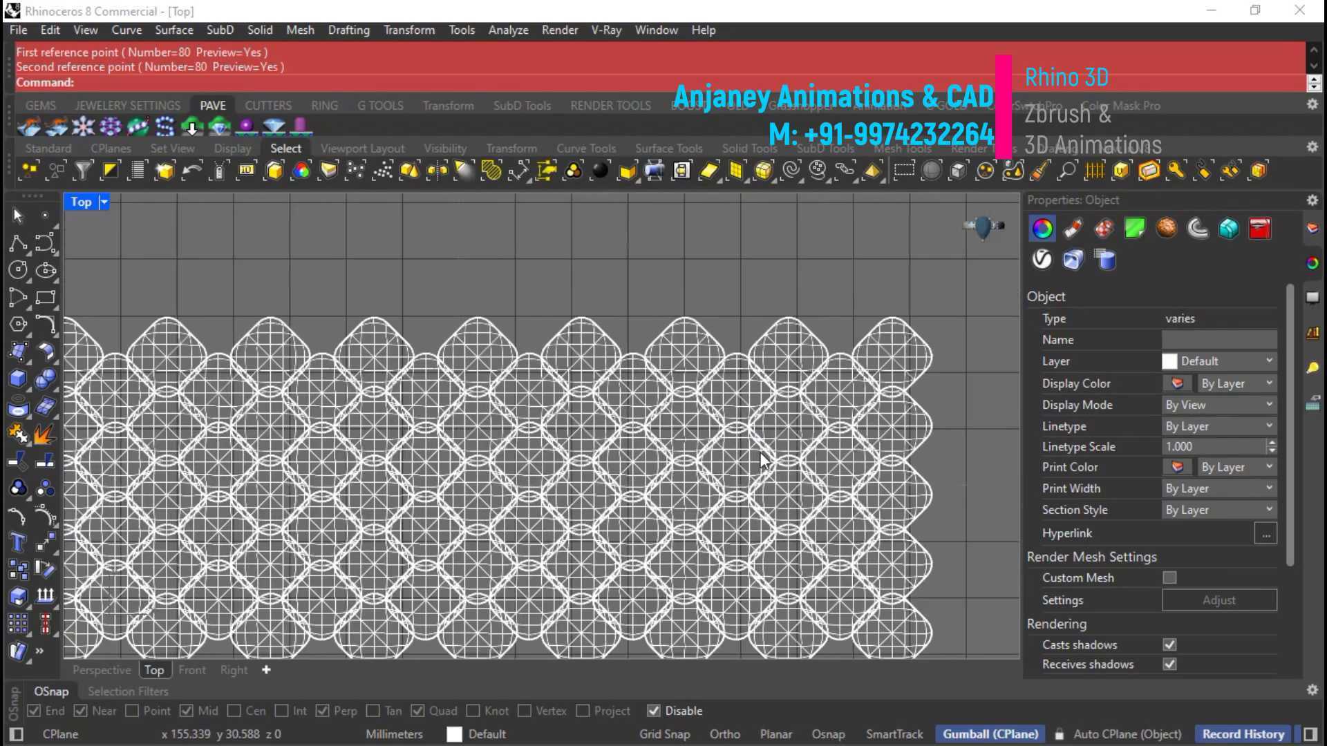
scroll(909, 455, up, 5)
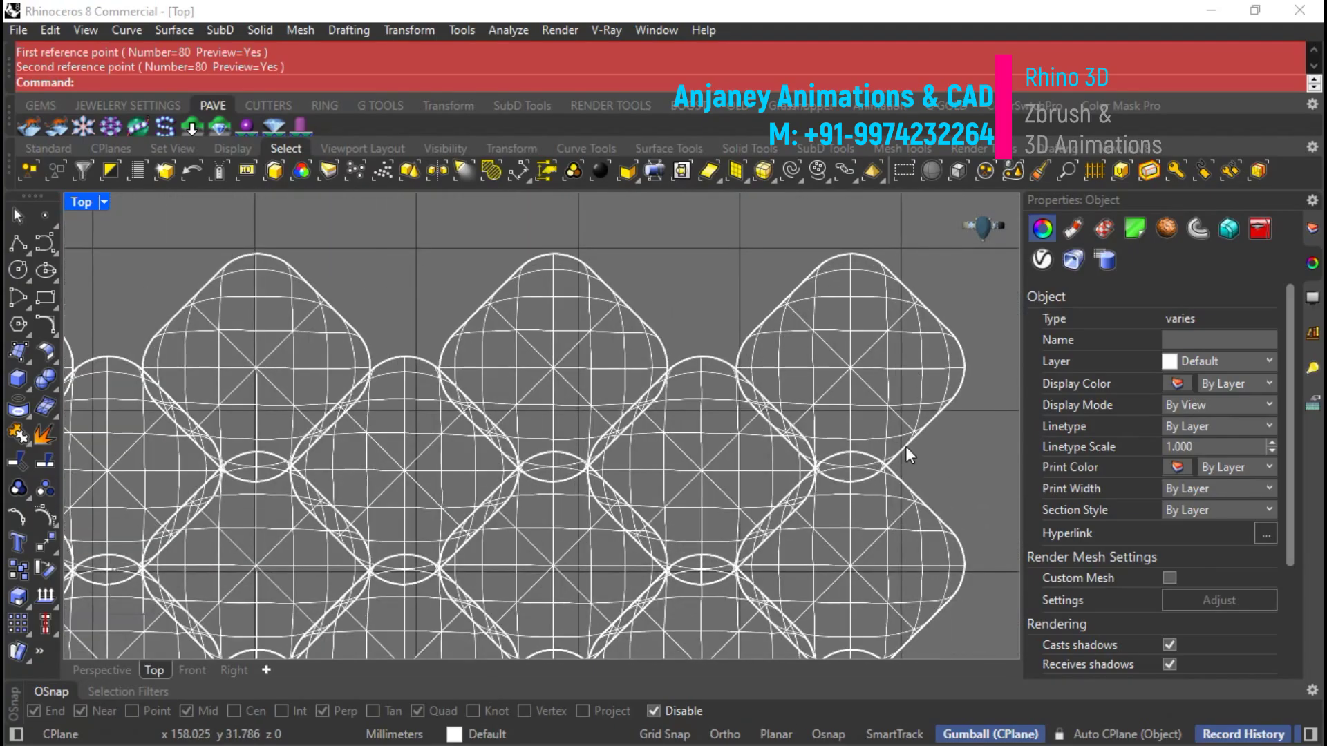
click(902, 459)
scroll(871, 392, down, 6)
scroll(561, 434, up, 3)
scroll(561, 434, up, 1)
scroll(752, 355, down, 8)
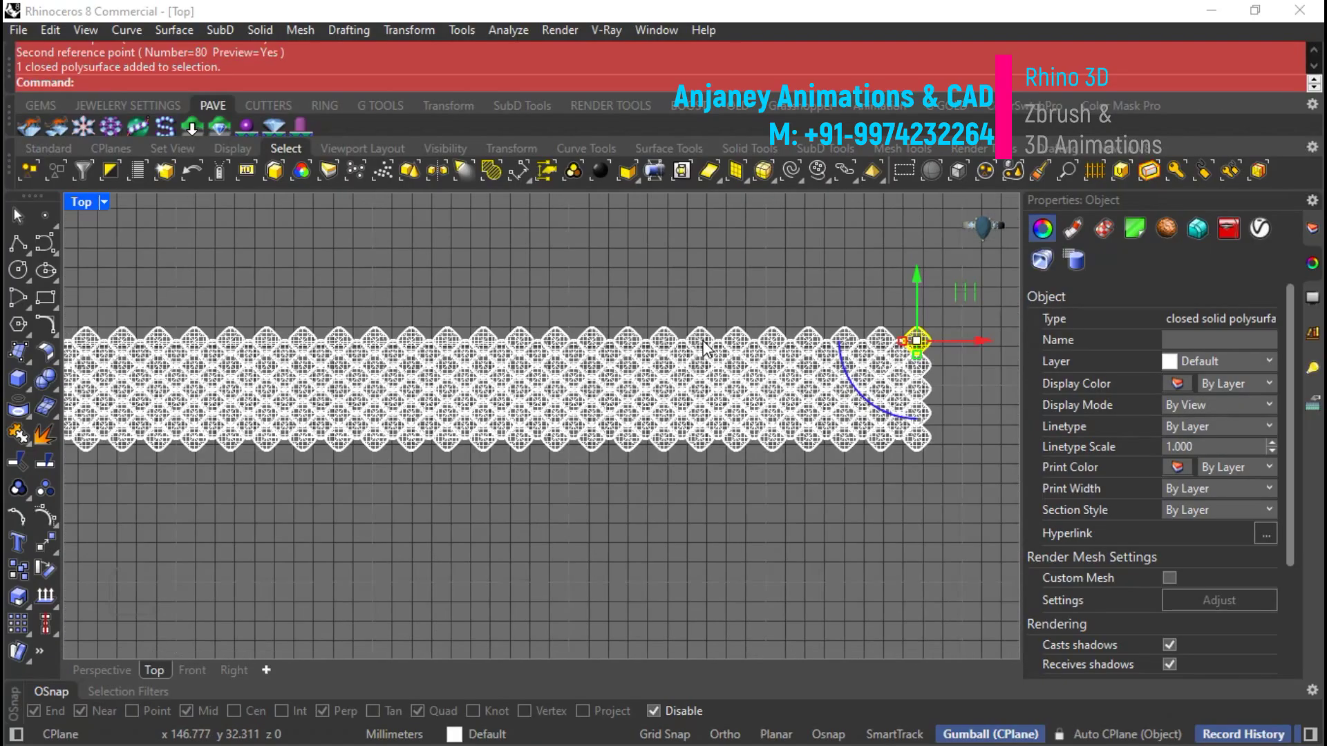
scroll(358, 350, down, 2)
scroll(112, 417, up, 6)
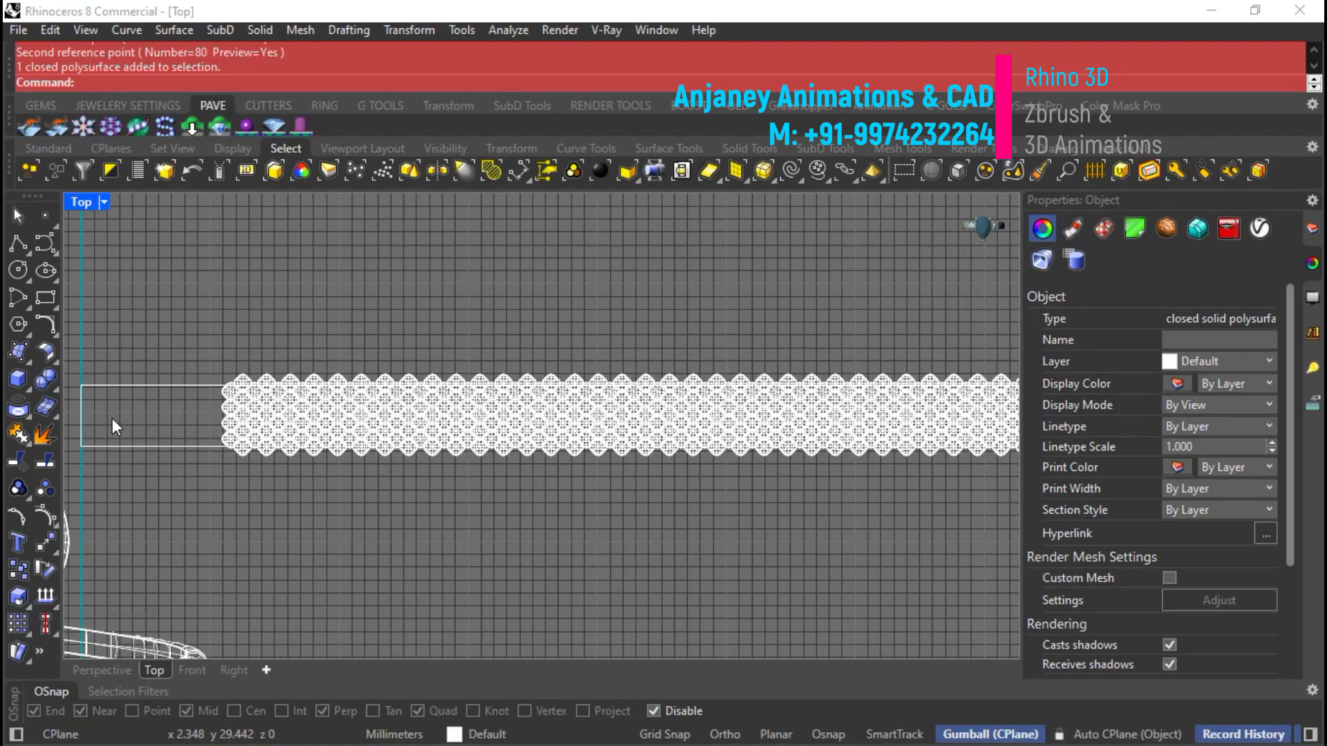
Explode the strip's closed outline curve into separate segments in the perspective view.
click(148, 391)
scroll(326, 470, down, 2)
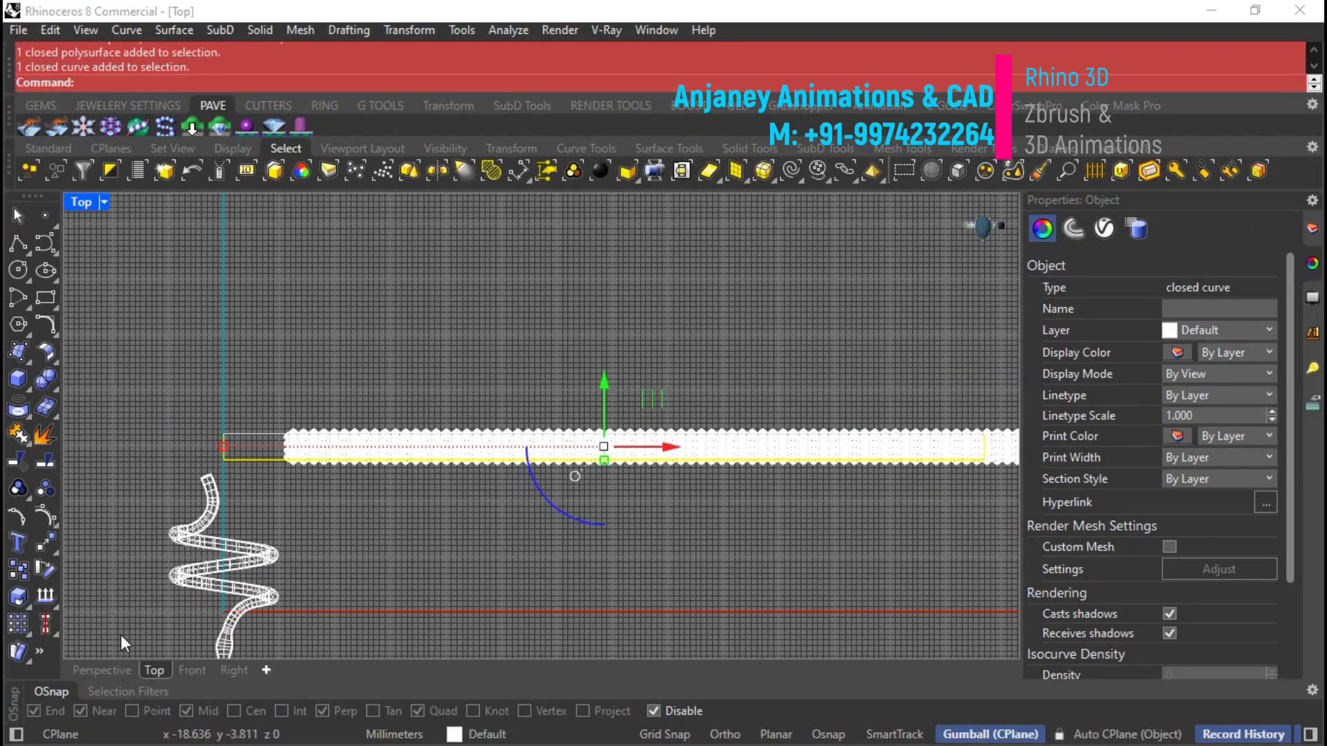
click(102, 669)
scroll(633, 437, down, 4)
right_drag(256, 337, 497, 395)
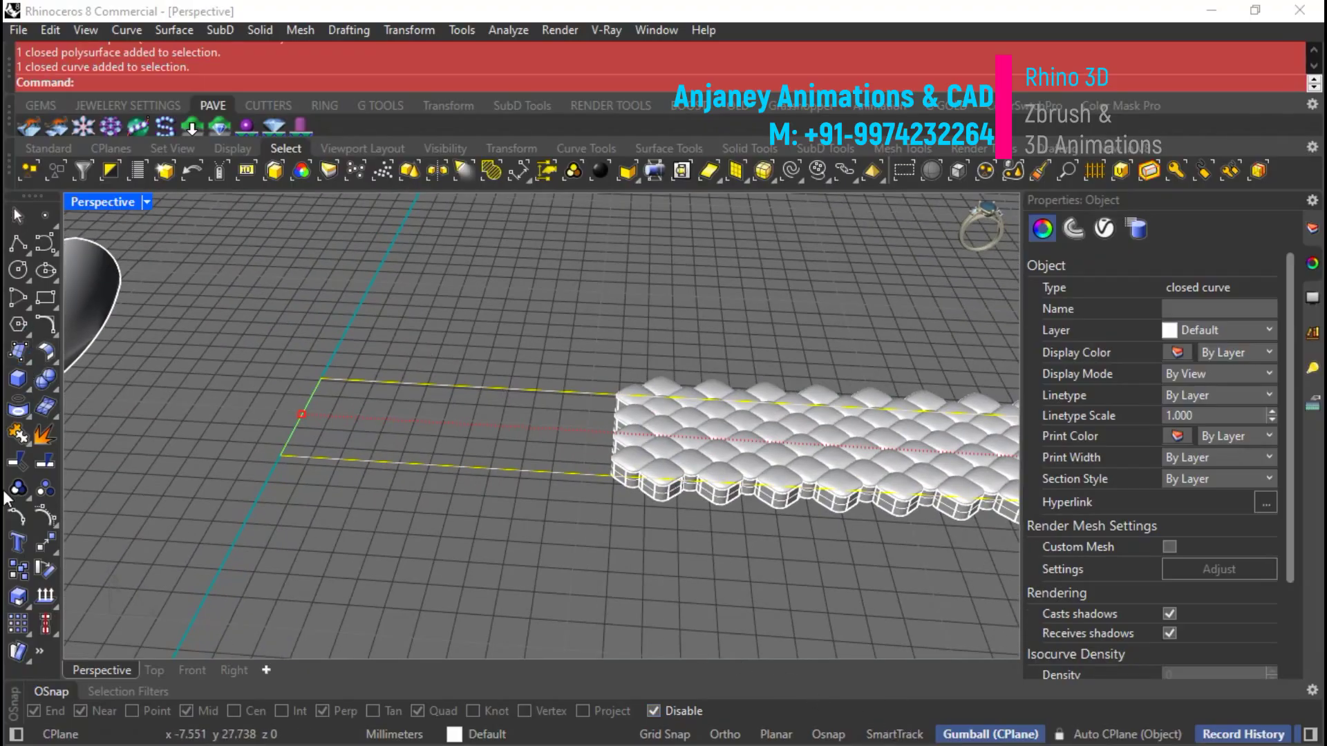
click(51, 434)
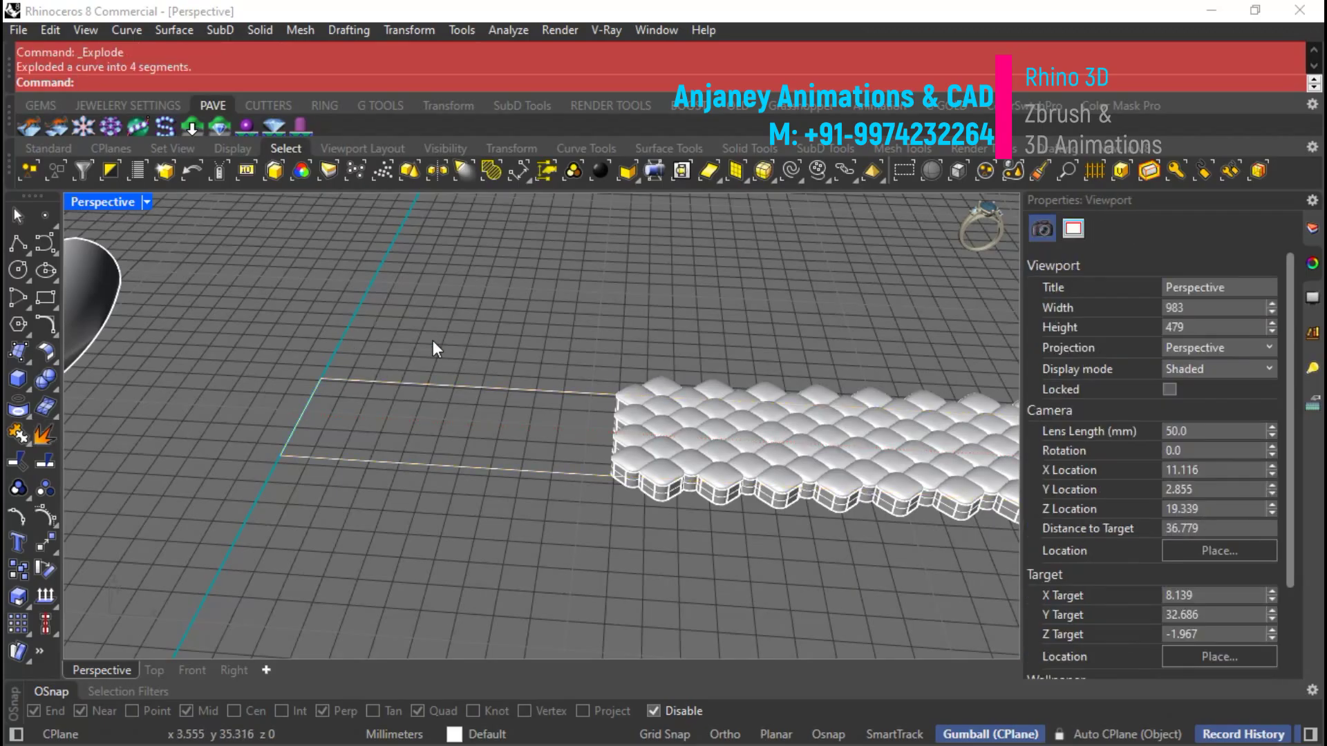
Create a flat base surface under the scales with Sweep 2 Rails, using the strip's long edges as rails and its short ends as shapes.
key(Return)
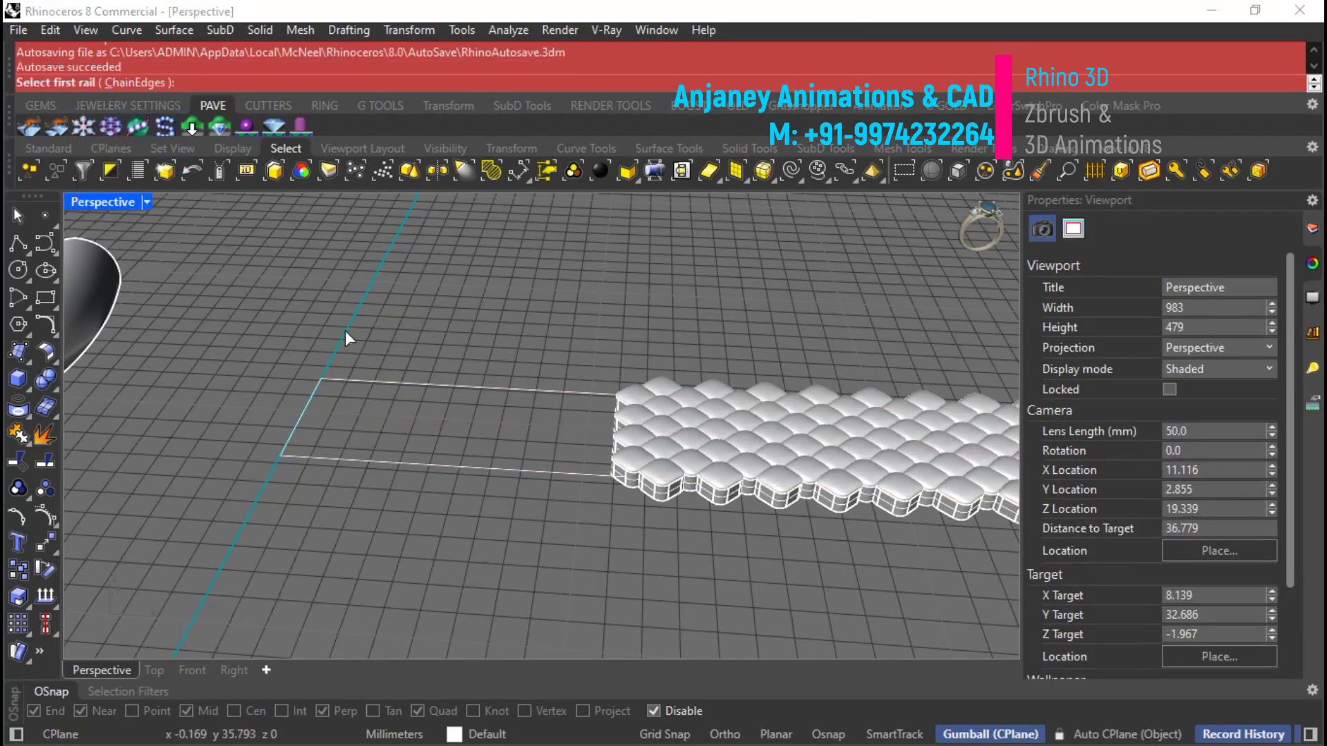
click(370, 462)
scroll(156, 392, down, 5)
scroll(1007, 430, up, 5)
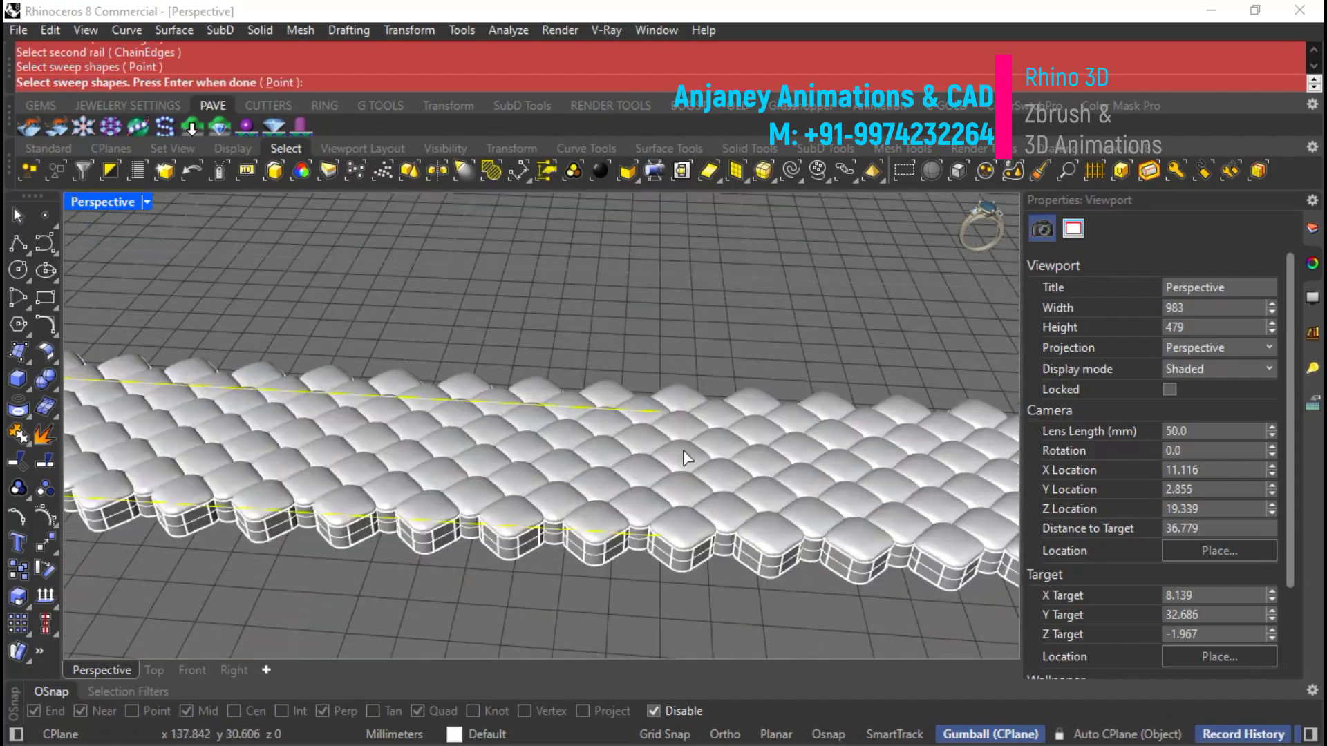
scroll(719, 428, down, 8)
key(Return)
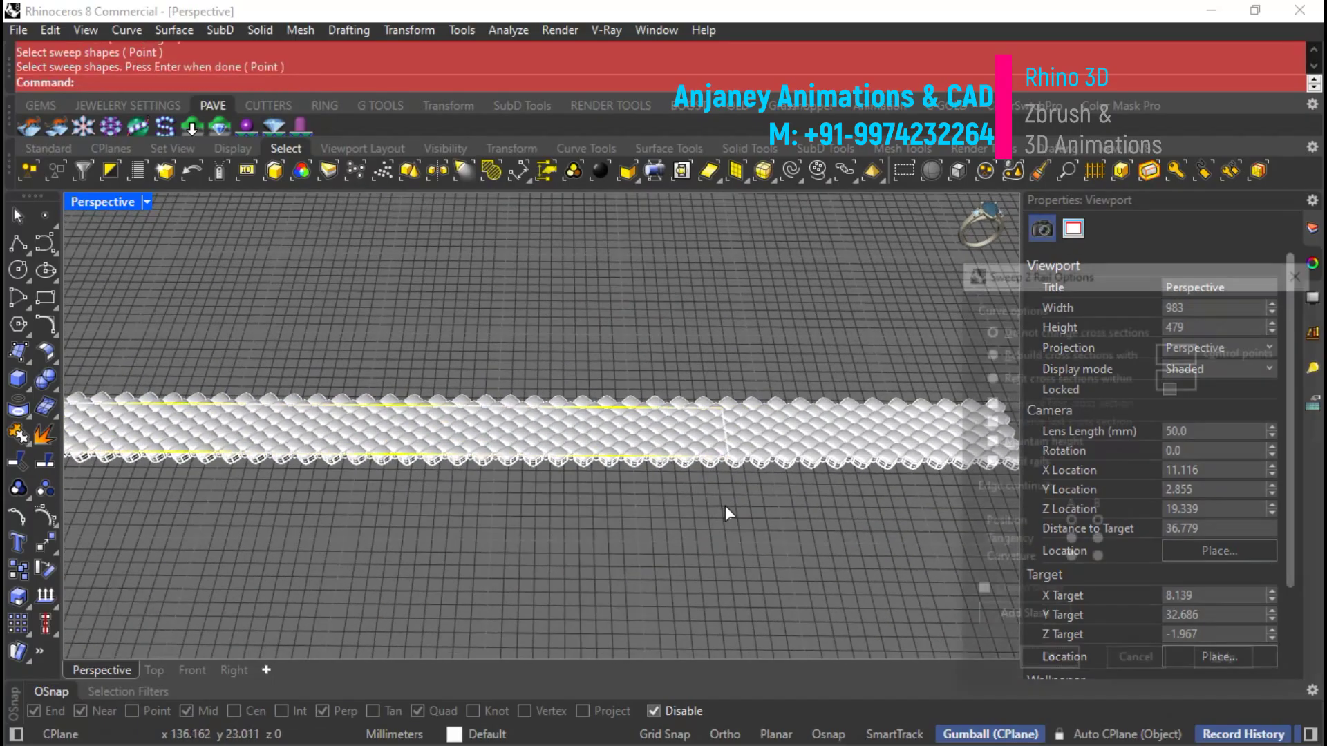
key(Return)
scroll(721, 423, up, 4)
scroll(747, 426, down, 7)
right_drag(641, 392, 776, 369)
scroll(777, 367, down, 7)
scroll(201, 426, up, 12)
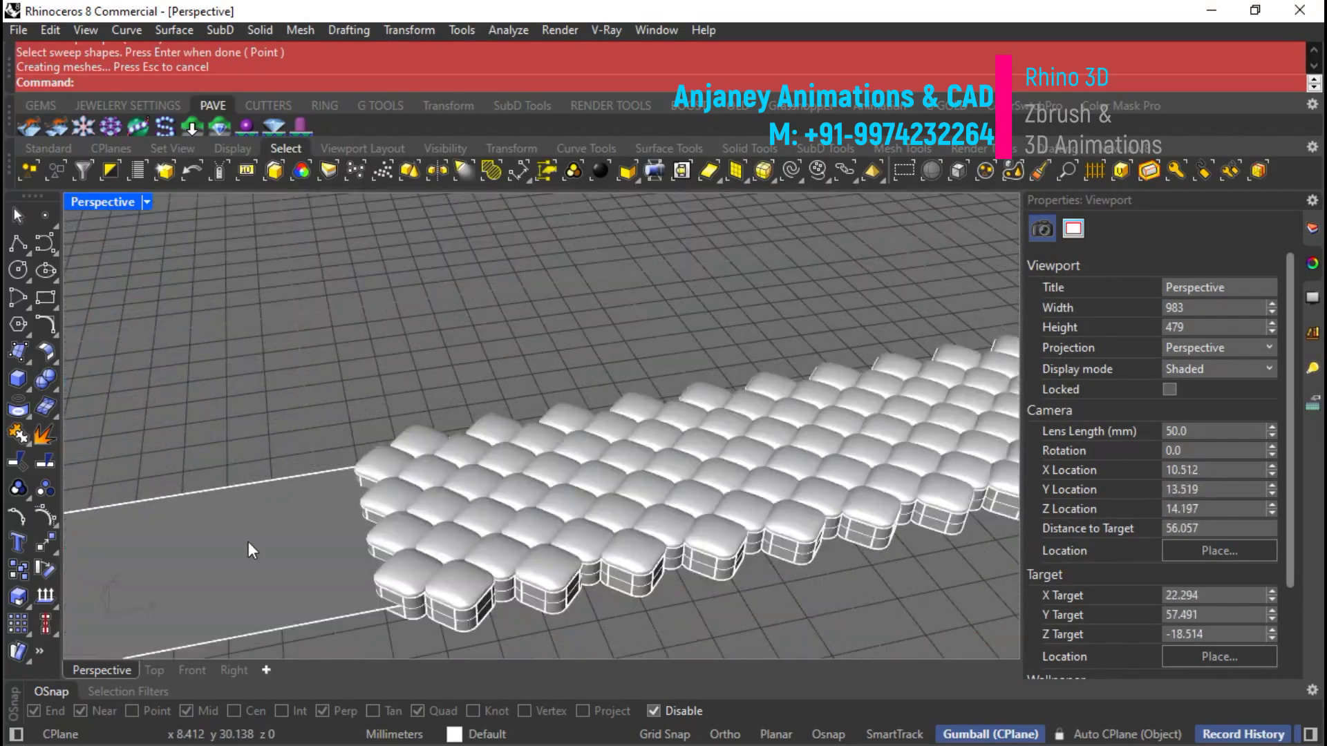
Duplicate the border of the strip's flat base surface as a curve with DupFaceBorder.
click(245, 543)
scroll(267, 439, down, 10)
right_drag(267, 432, 553, 508)
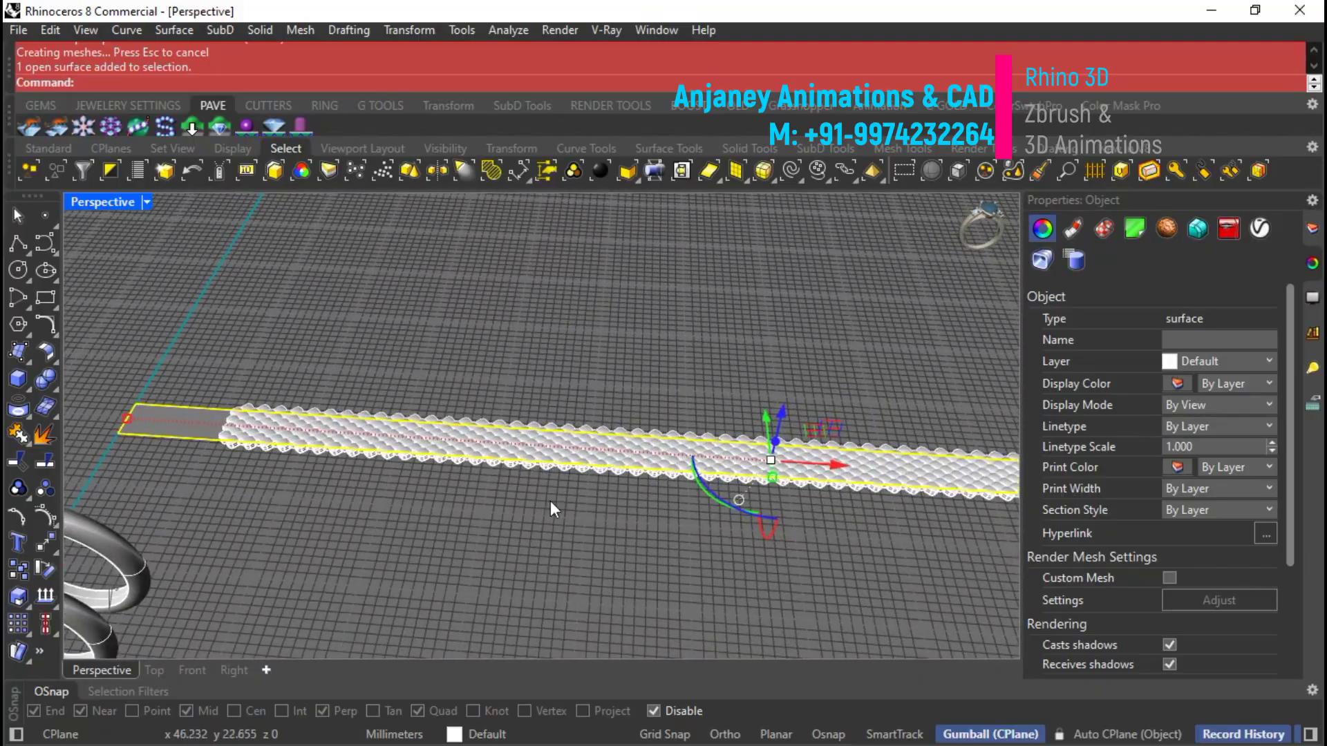
click(148, 440)
click(218, 479)
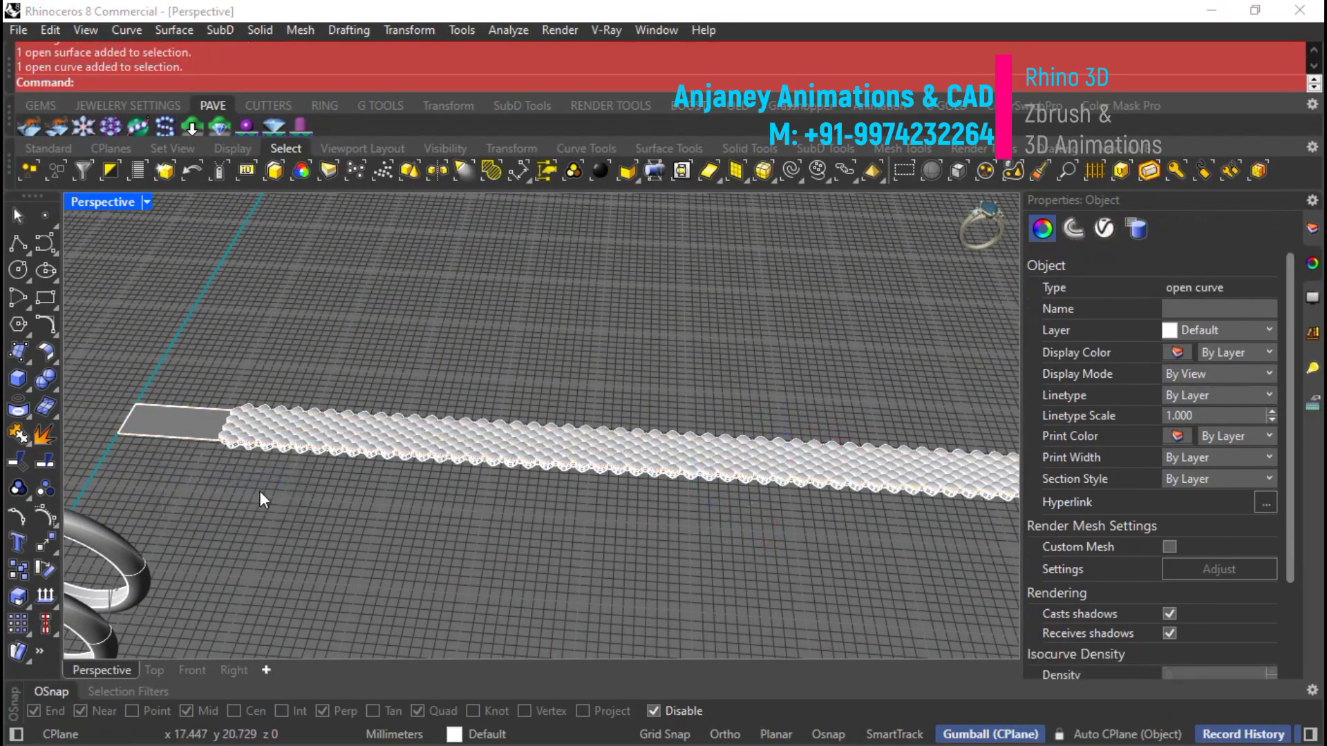
click(259, 491)
scroll(158, 425, up, 5)
click(158, 425)
text(DupFaceBorder)
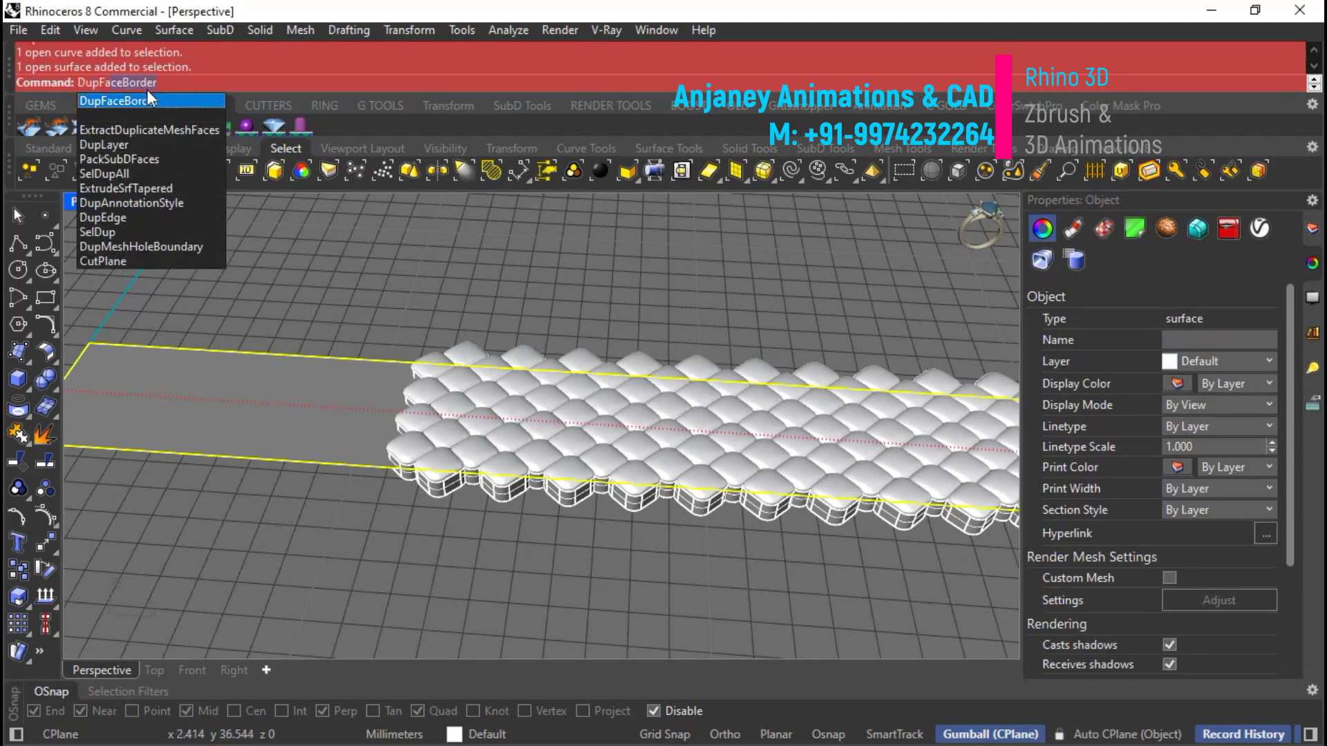
click(147, 97)
Delete the surplus scales that extend past the strip's far end, selecting them in the Top view.
scroll(292, 409, down, 5)
right_drag(292, 409, 847, 507)
right_drag(890, 432, 684, 496)
click(154, 670)
scroll(300, 517, down, 2)
scroll(415, 484, up, 3)
scroll(511, 475, up, 6)
drag(758, 243, 316, 620)
key(Delete)
Extrude the strip's closed border curve about 3.6 mm to both sides with ExtrudeCrv, Solid set to No, forming an open wall.
scroll(353, 430, up, 8)
scroll(297, 449, up, 3)
click(285, 425)
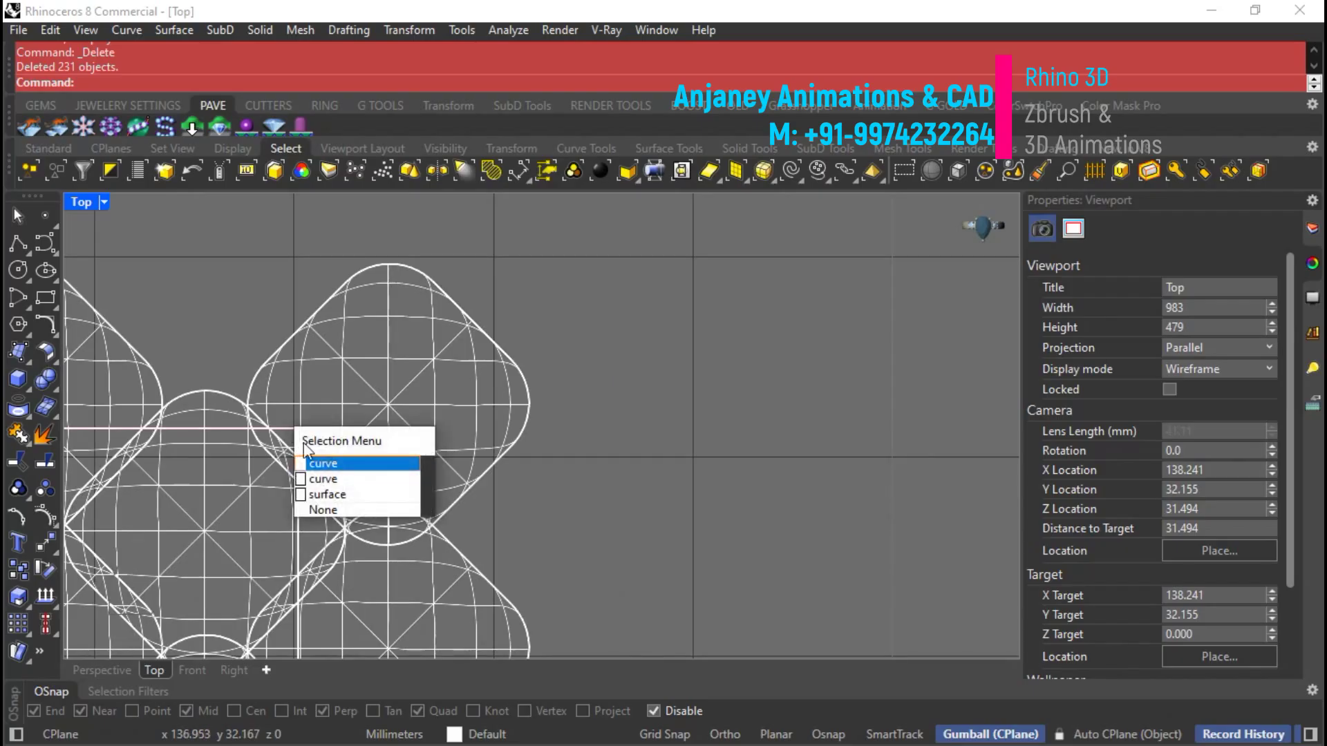
click(345, 477)
scroll(583, 376, up, 2)
scroll(446, 398, up, 3)
click(459, 356)
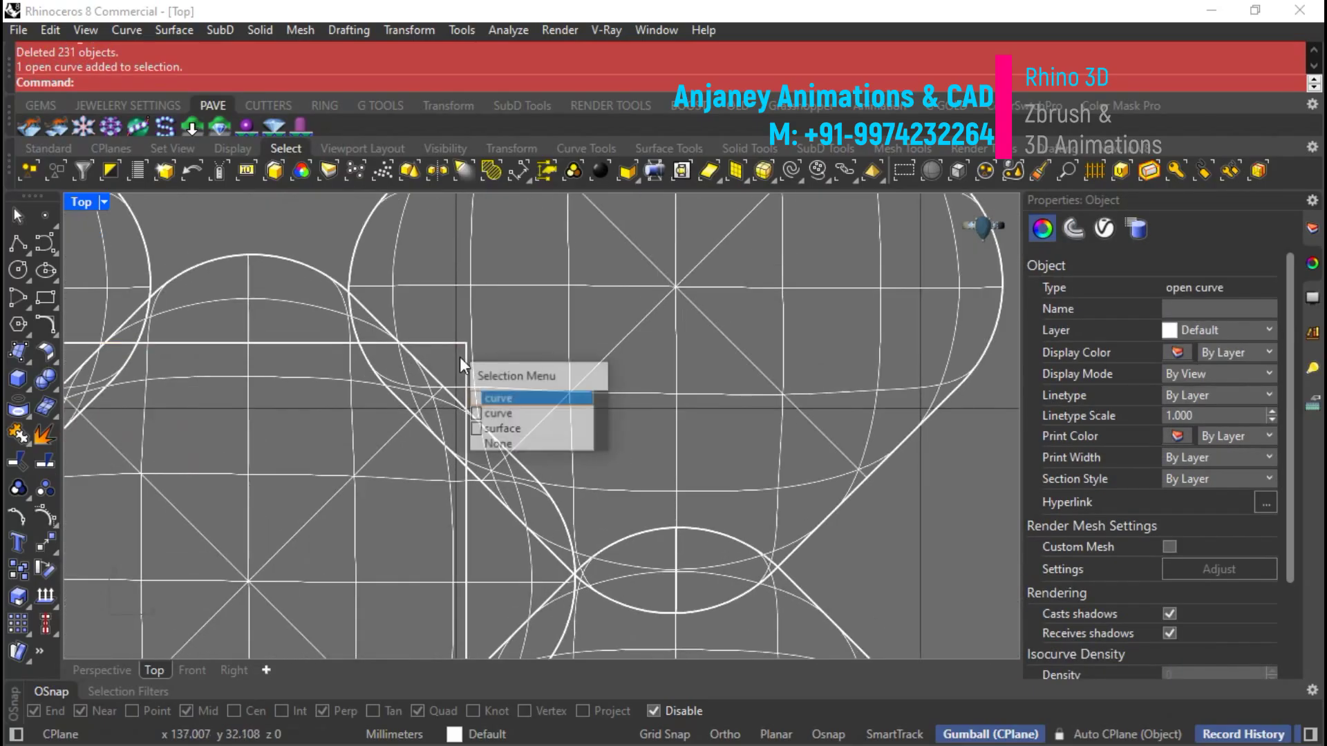
click(508, 417)
scroll(504, 391, down, 10)
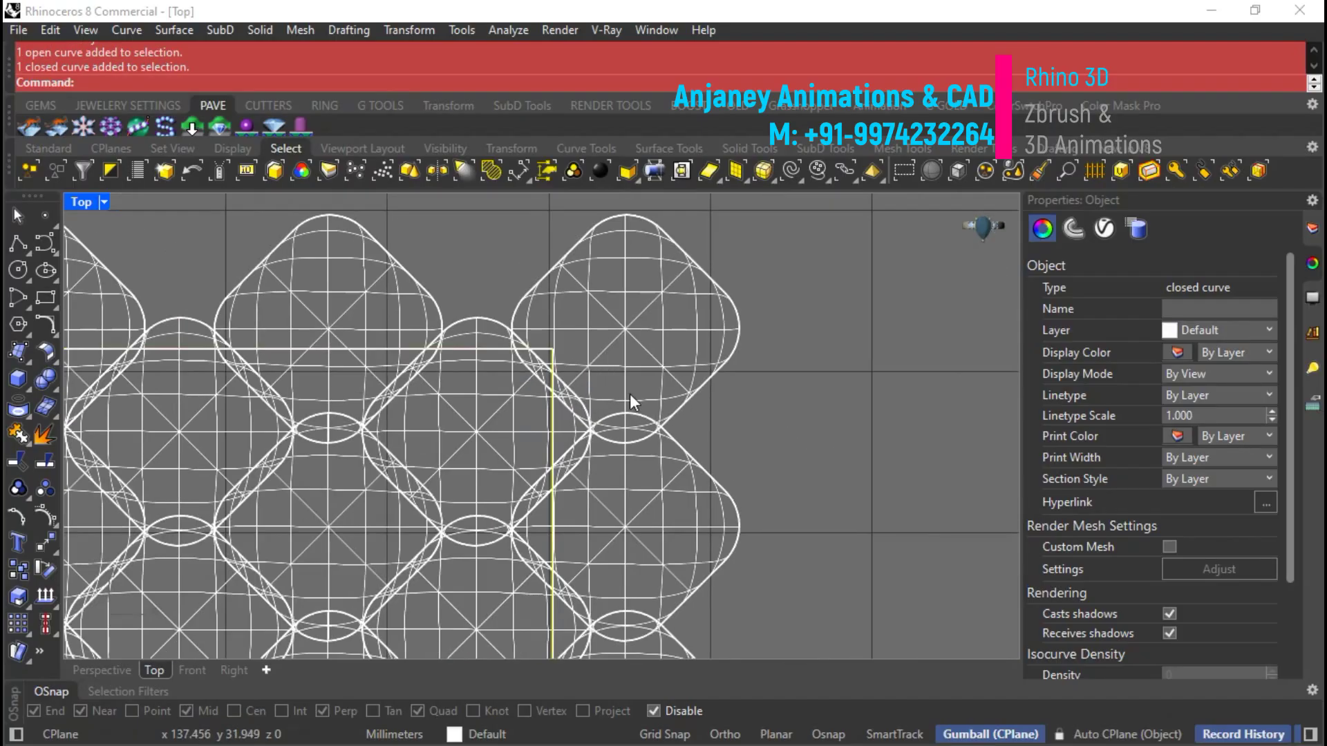
click(110, 671)
scroll(553, 511, down, 8)
right_drag(600, 399, 546, 402)
scroll(180, 315, up, 8)
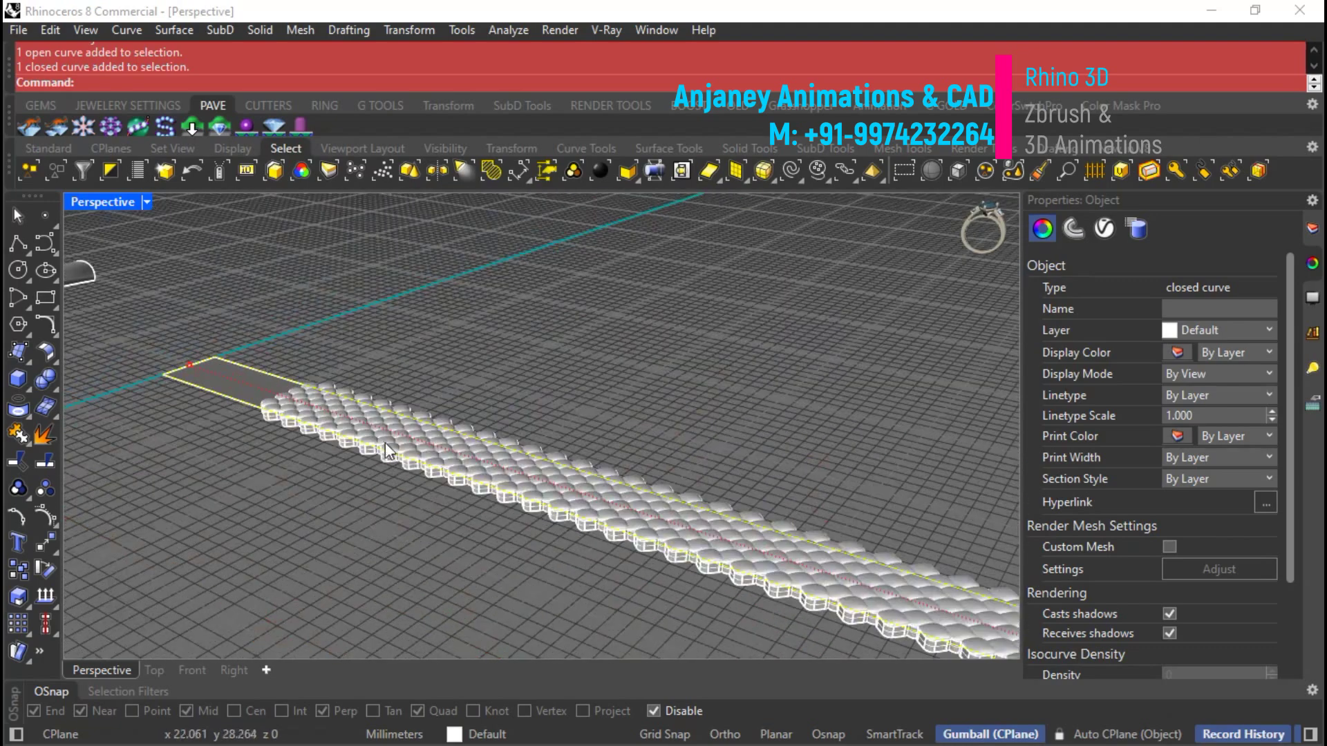
text(trudeCrv)
key(Return)
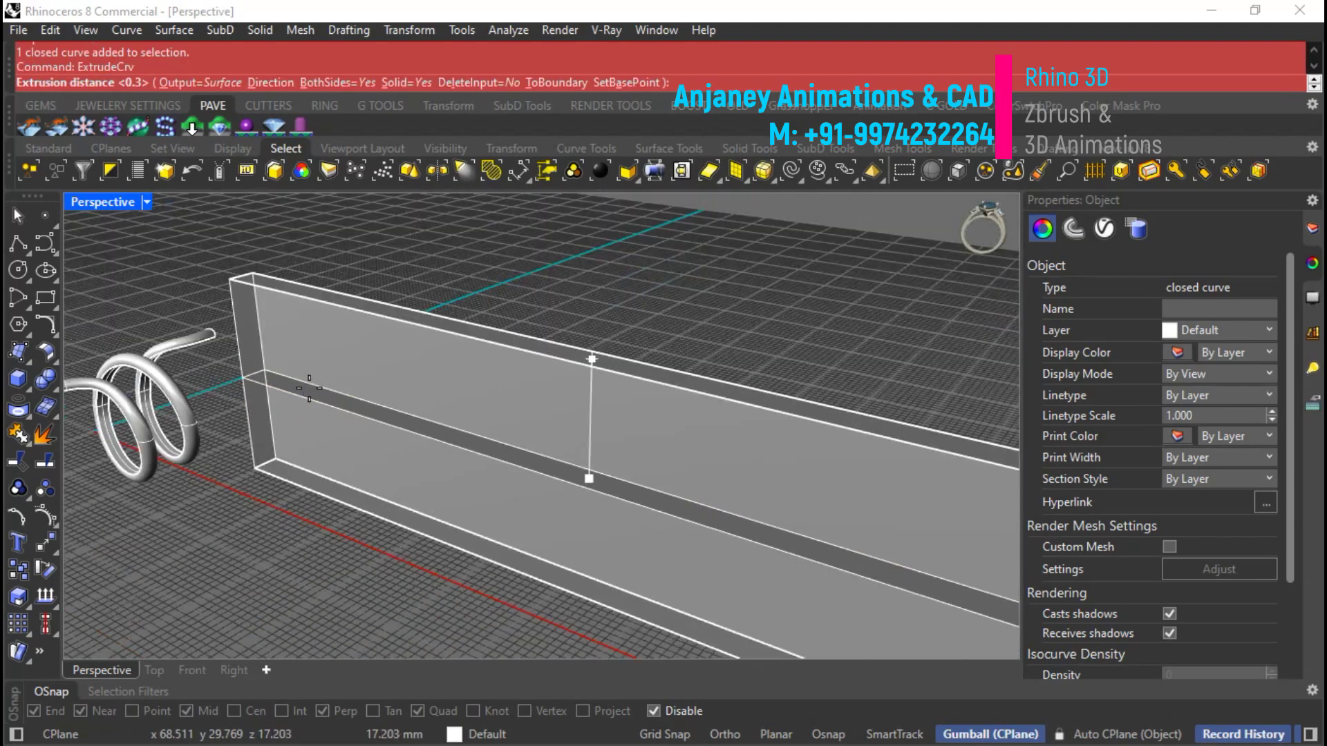
click(414, 84)
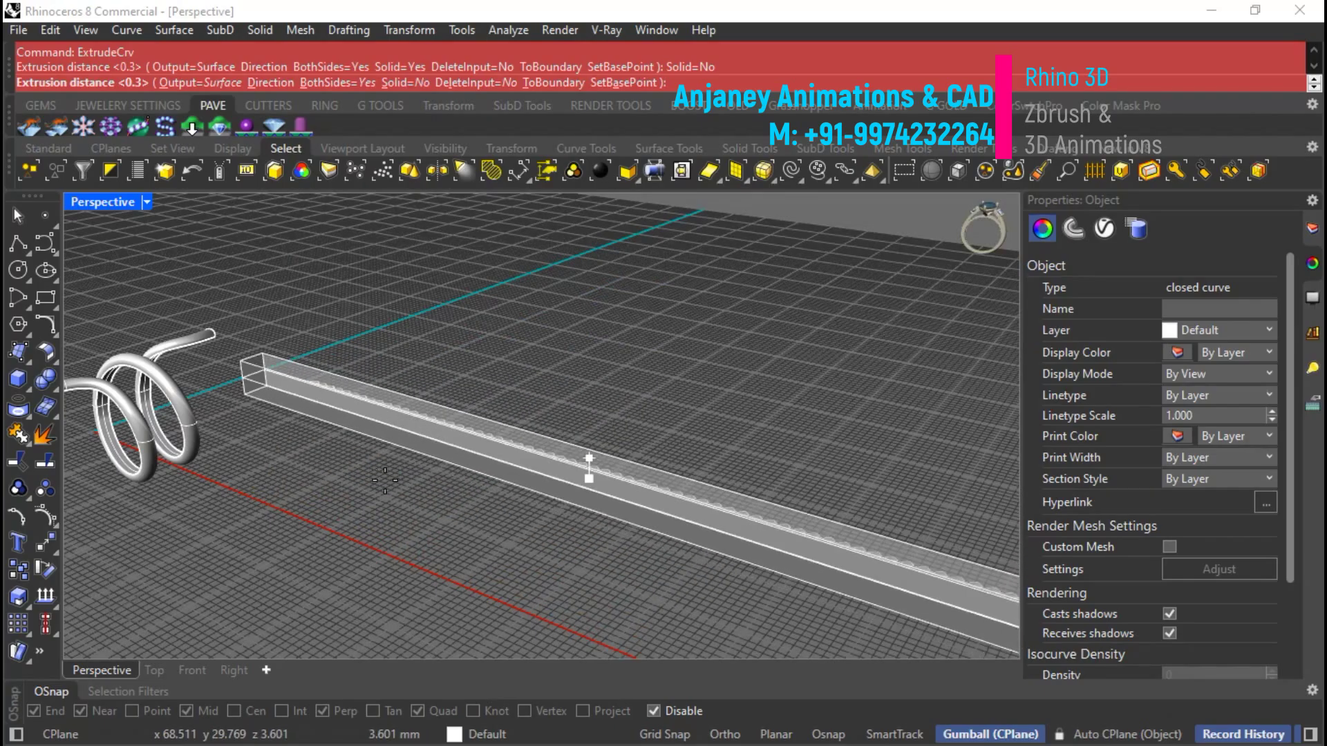
click(384, 478)
right_drag(342, 425, 488, 618)
Try to Boolean union all the scales along the strip.
scroll(340, 531, up, 6)
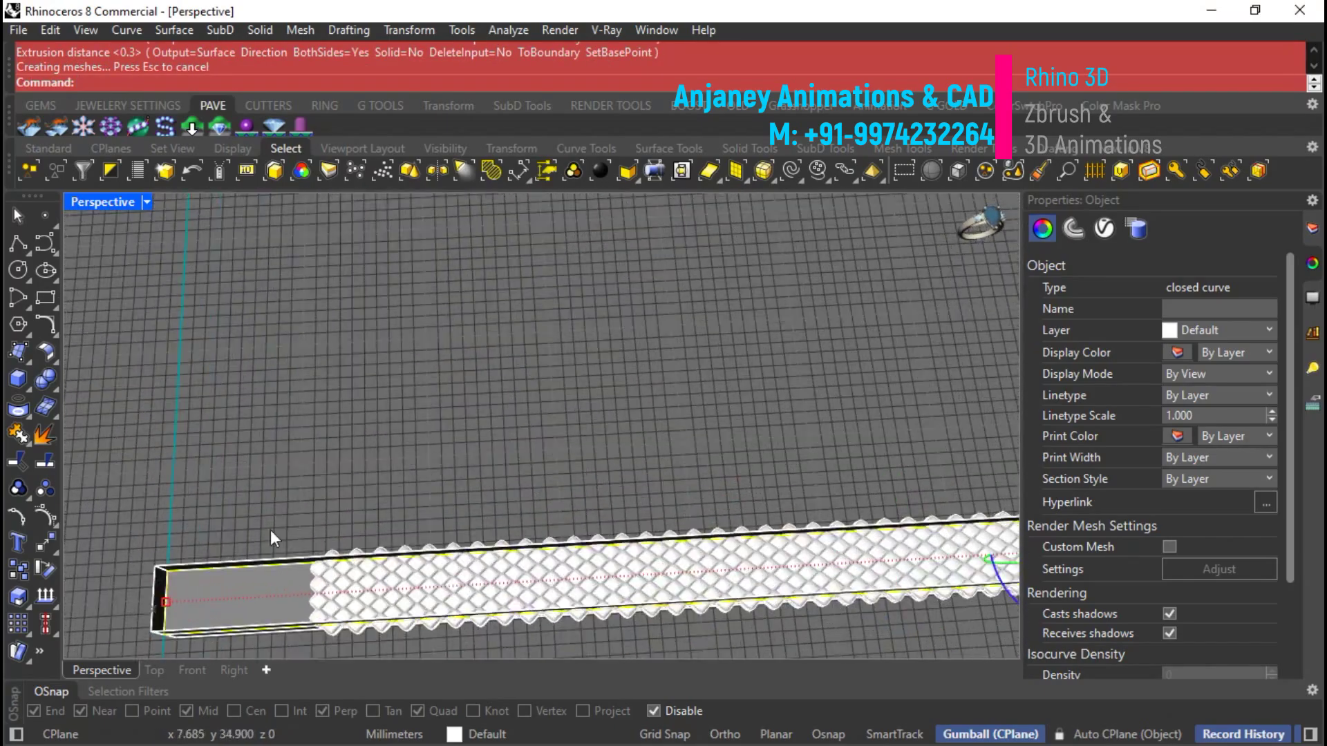
scroll(271, 476, down, 8)
drag(268, 477, 971, 547)
right_drag(893, 500, 757, 467)
drag(976, 562, 974, 560)
right_drag(936, 492, 754, 296)
scroll(753, 385, down, 6)
right_drag(753, 384, 815, 405)
scroll(445, 517, up, 4)
scroll(445, 517, down, 4)
right_drag(446, 517, 394, 446)
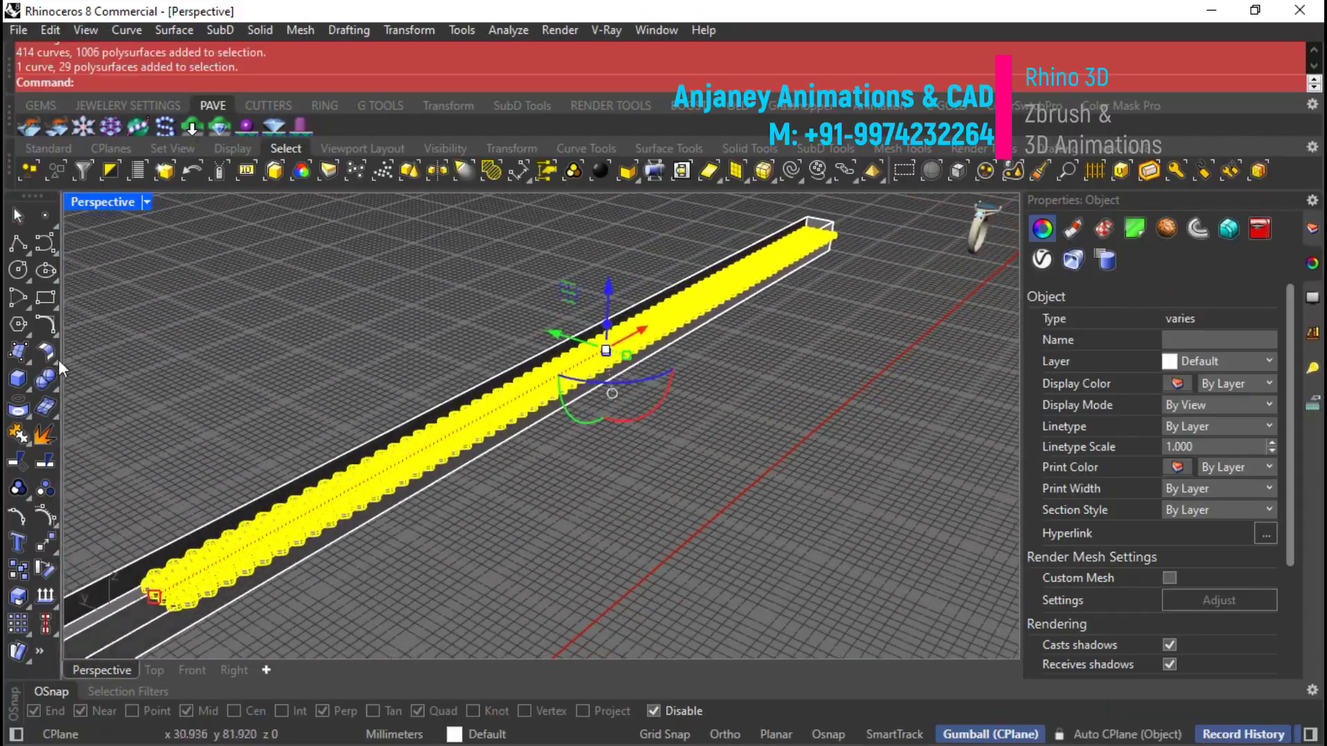
click(44, 377)
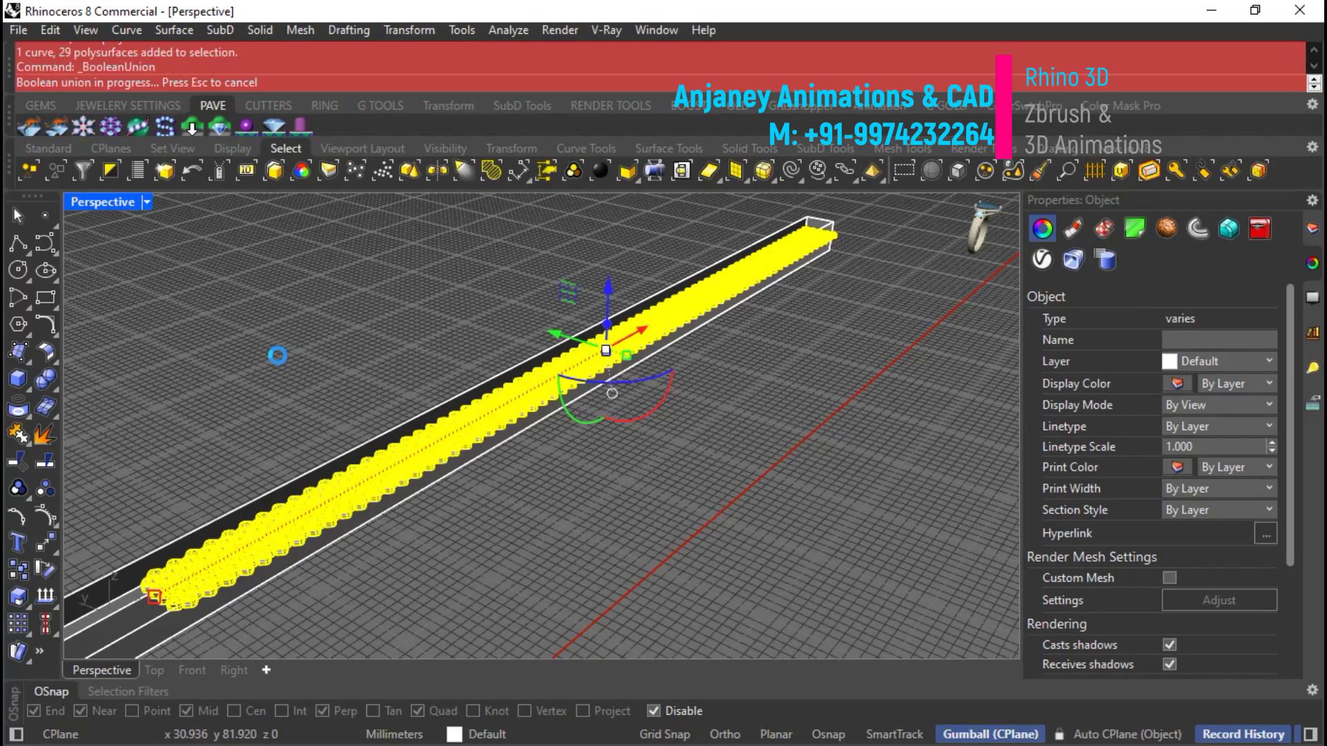
Ungroup the selected scales and curves completely, and clear the selection.
right_drag(622, 456, 69, 430)
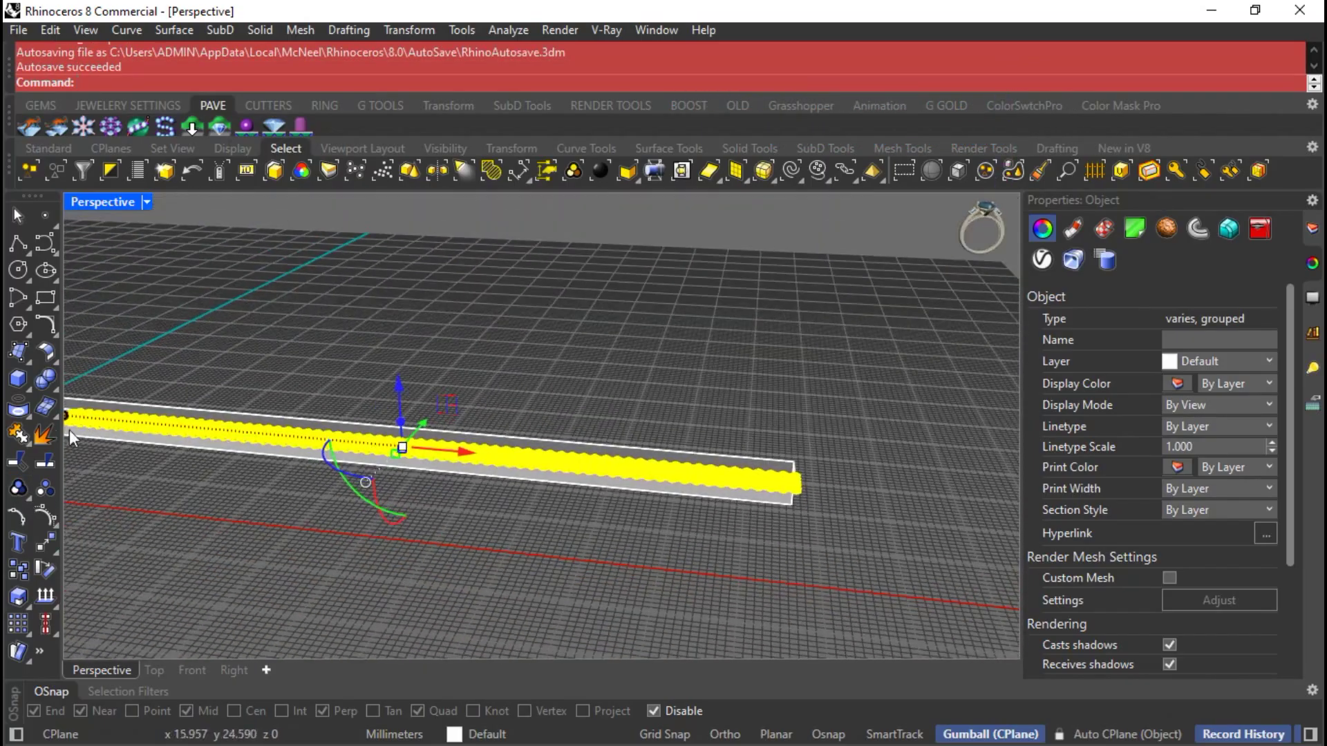
double_click(45, 489)
mouse_move(739, 338)
right_down()
mouse_move(645, 433)
mouse_move(754, 360)
right_up()
scroll(753, 361, up, 8)
click(753, 359)
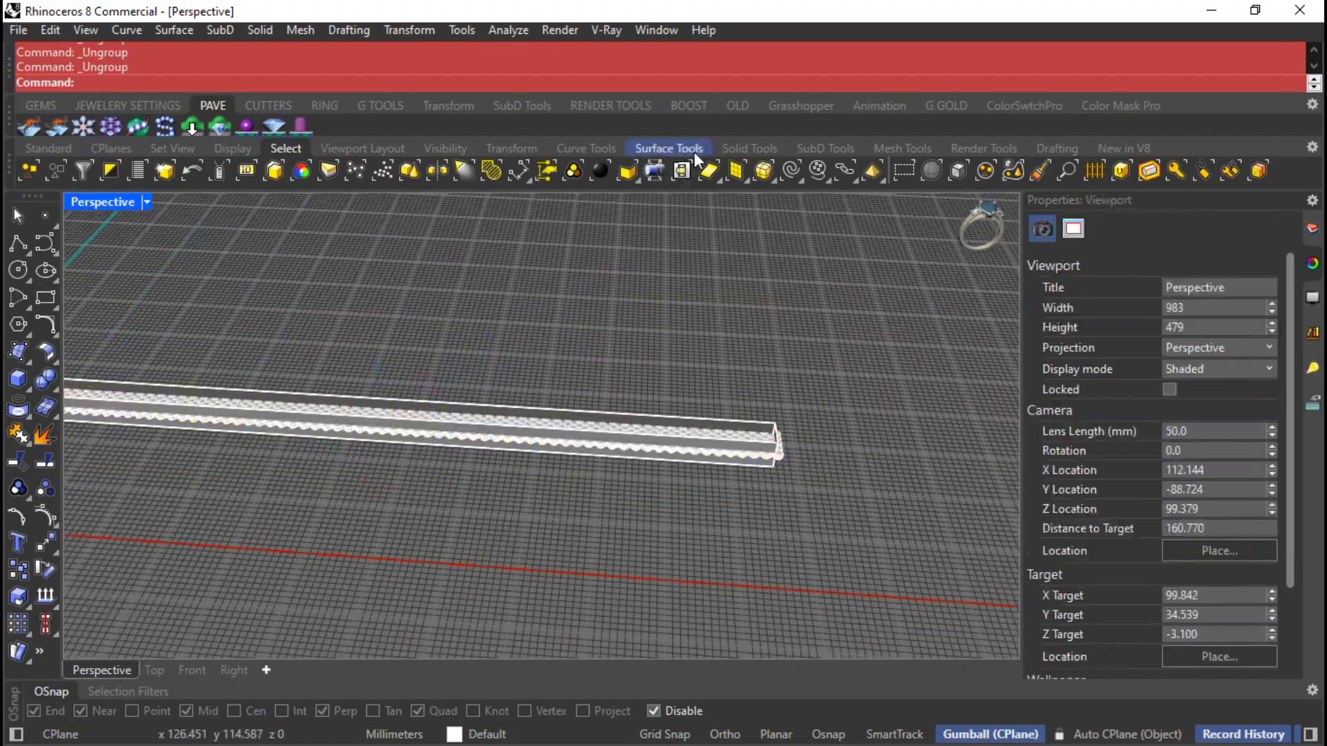
Select all curves in the model, move them to a new layer, and hide that layer.
click(793, 171)
scroll(898, 363, down, 2)
right_drag(898, 363, 603, 349)
click(1312, 228)
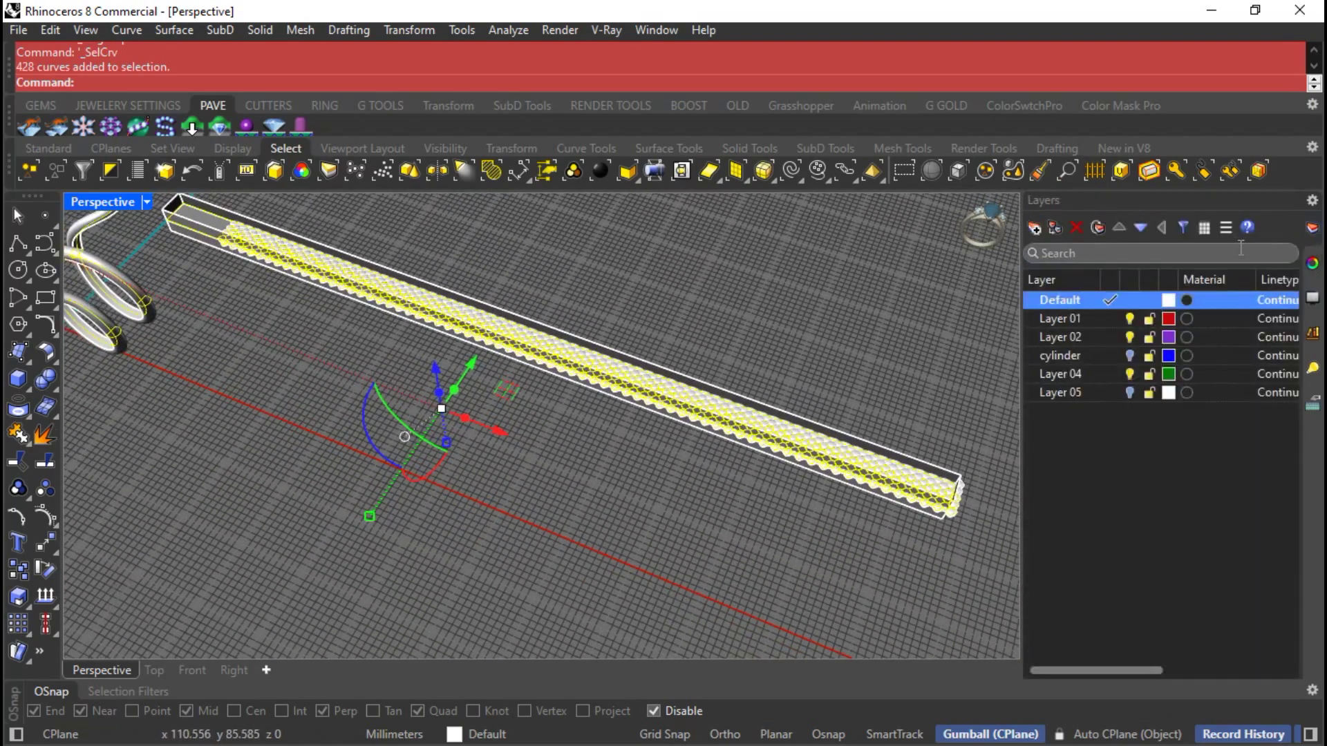
click(1041, 233)
right_click(1067, 319)
click(1126, 408)
click(1130, 319)
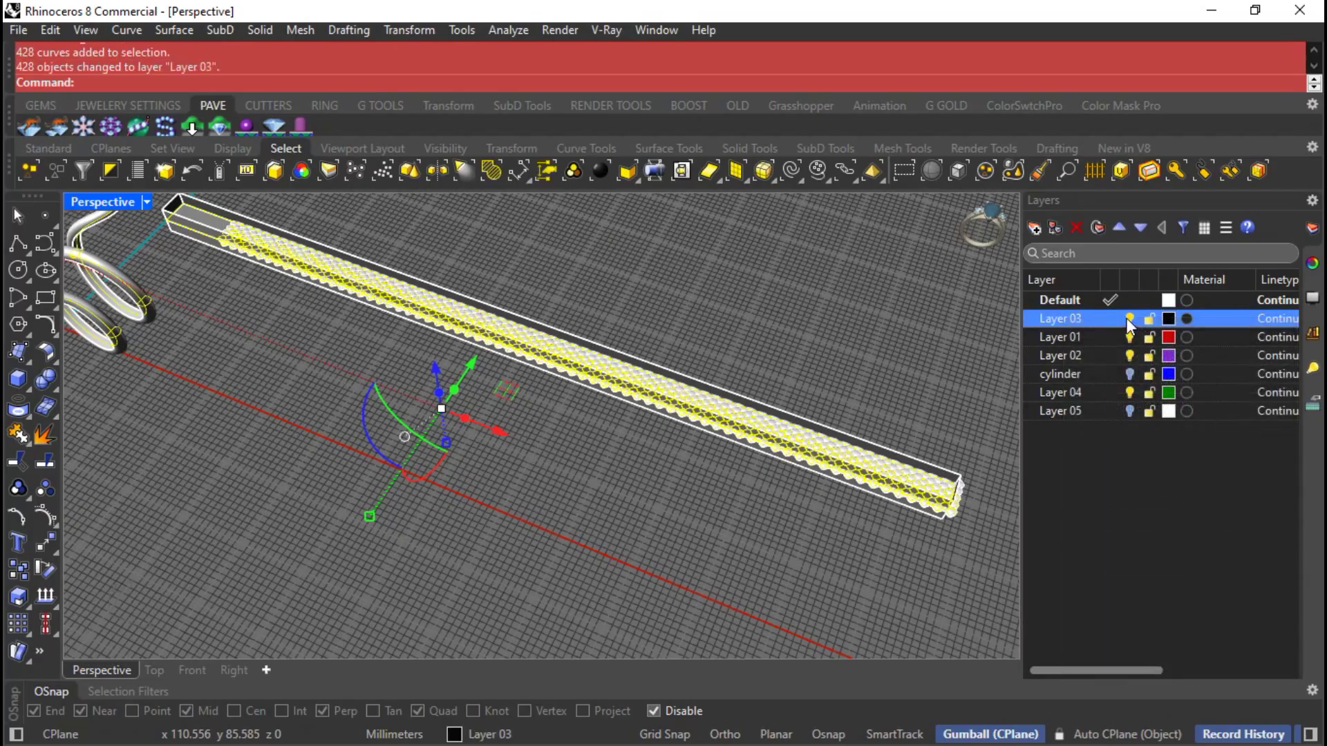
Select all the scale solids along the strip and group them.
scroll(726, 456, up, 5)
scroll(691, 462, down, 5)
right_drag(843, 376, 557, 474)
right_drag(194, 416, 485, 435)
drag(231, 393, 778, 509)
right_drag(703, 468, 691, 484)
scroll(734, 492, up, 10)
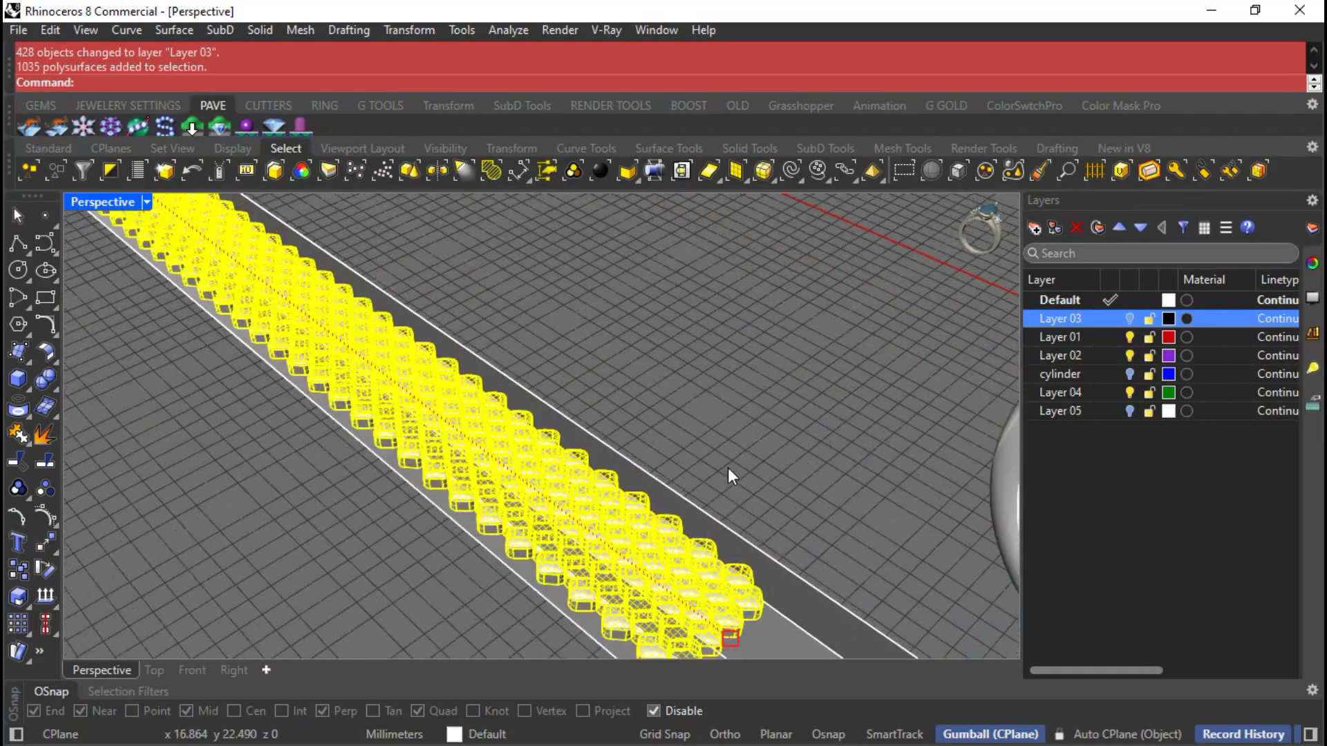
click(17, 490)
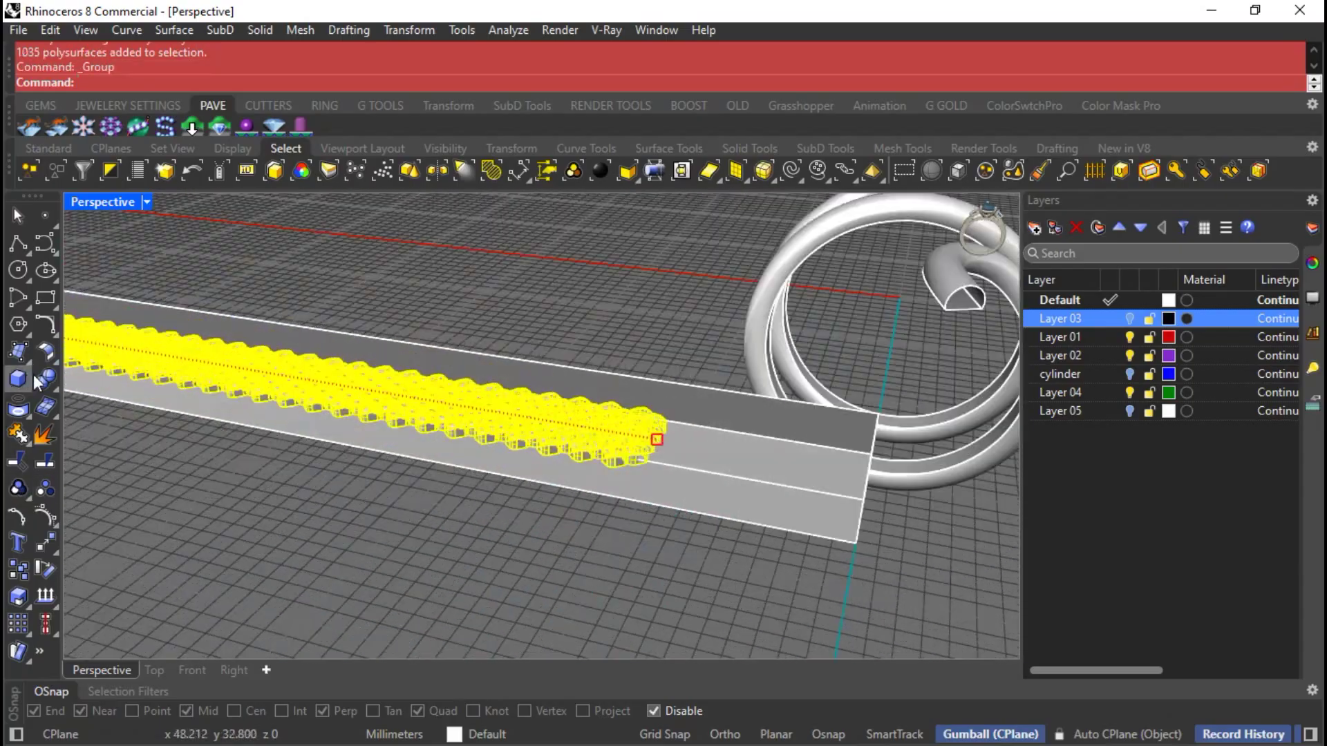
Boolean split the grouped scales, using the extruded border wall around the strip as the cutter.
click(53, 388)
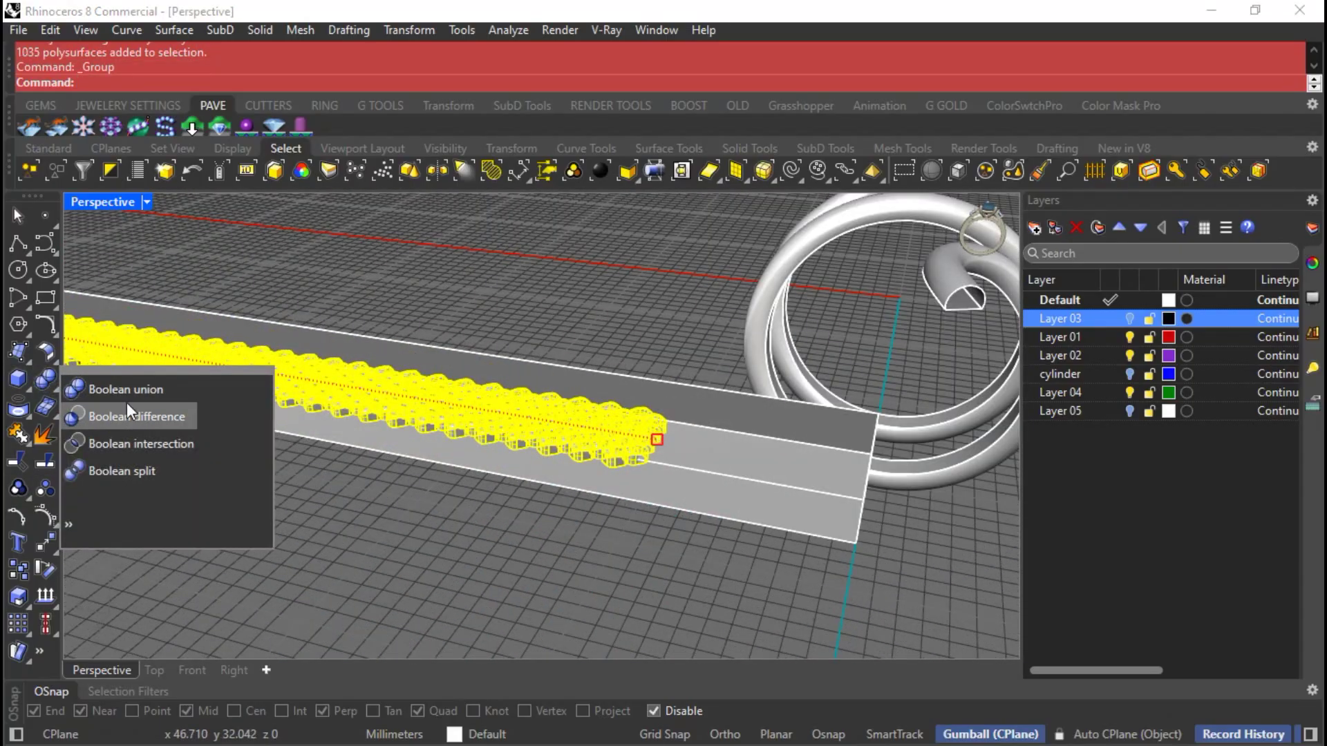
click(137, 469)
click(402, 443)
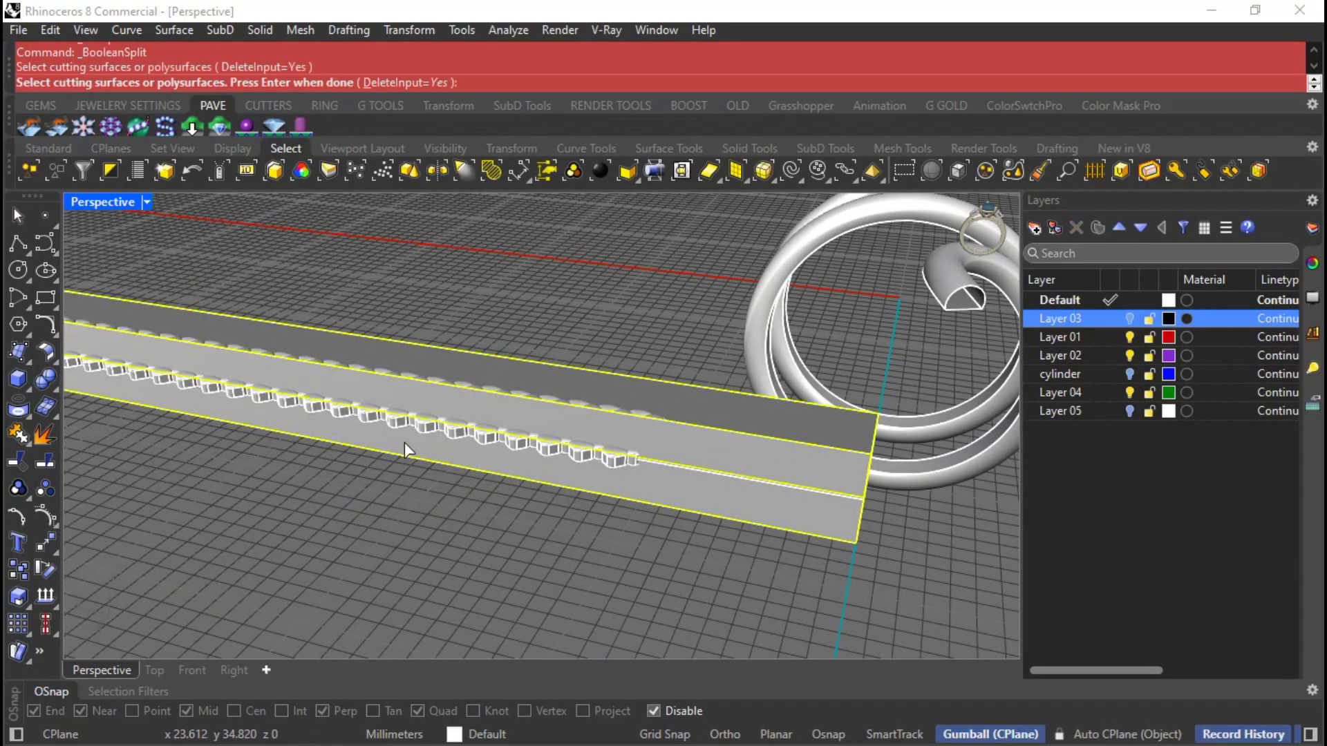
key(Return)
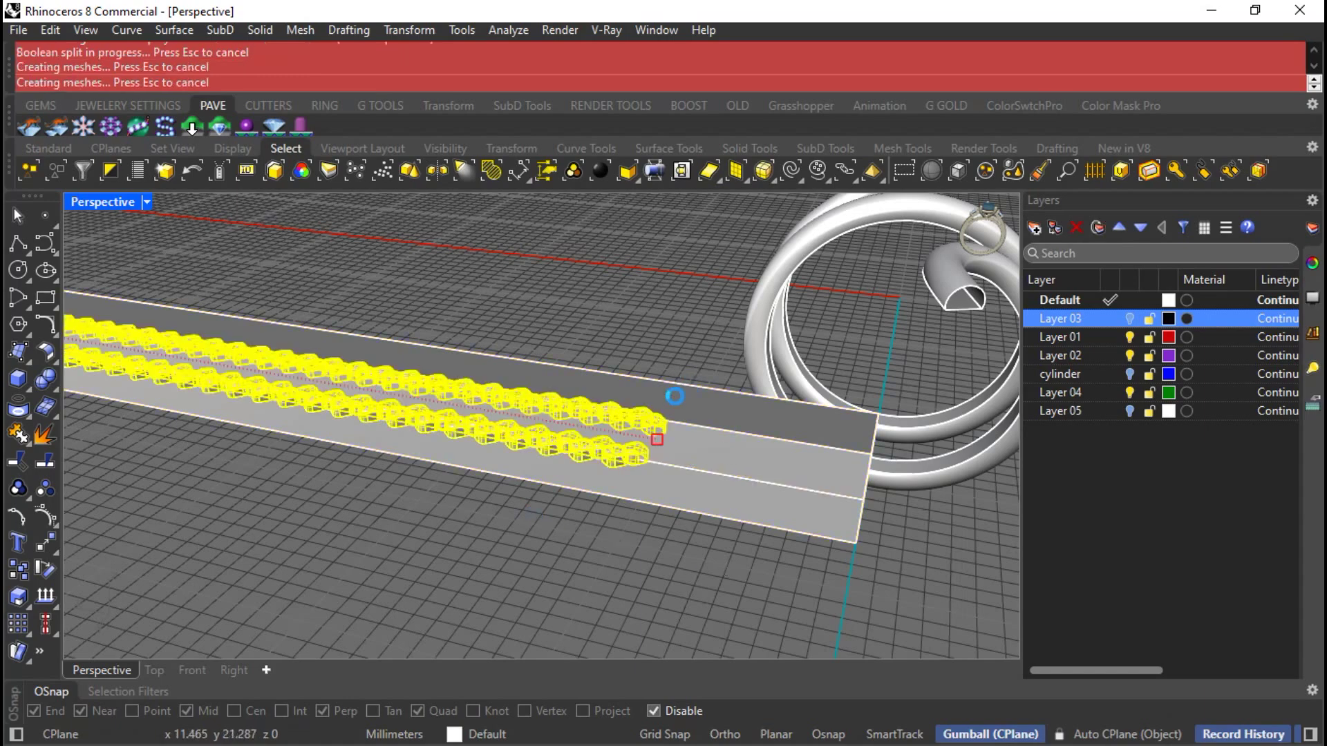
right_drag(650, 467, 720, 491)
right_drag(632, 392, 809, 577)
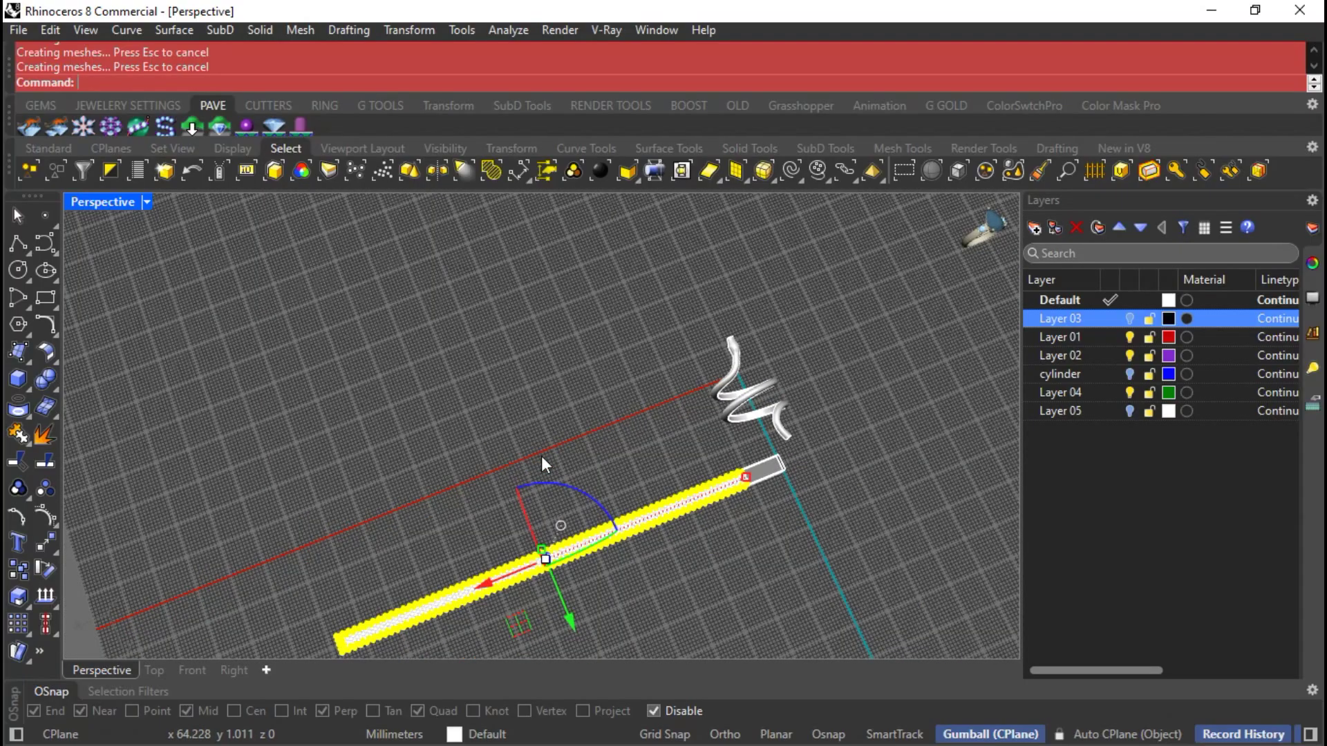
right_drag(556, 470, 629, 546)
scroll(533, 444, up, 12)
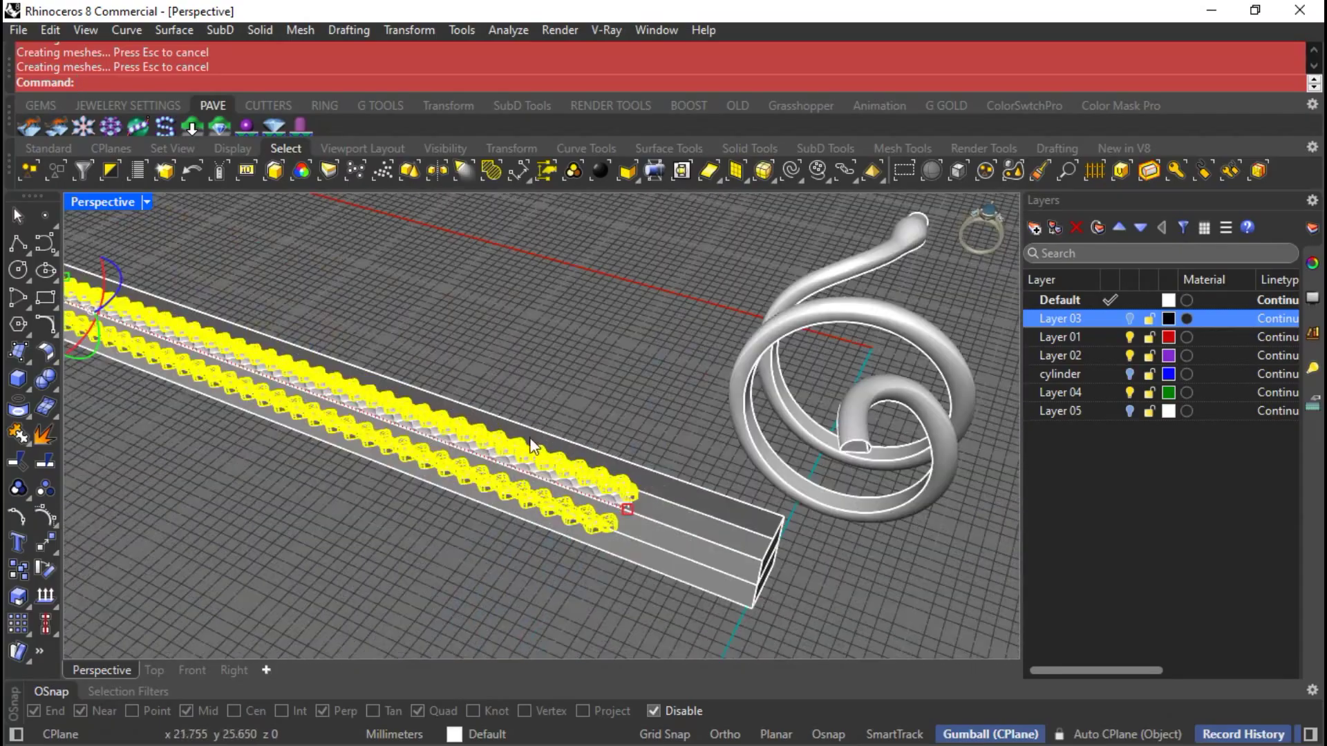
scroll(655, 371, down, 6)
right_drag(649, 375, 583, 387)
click(584, 387)
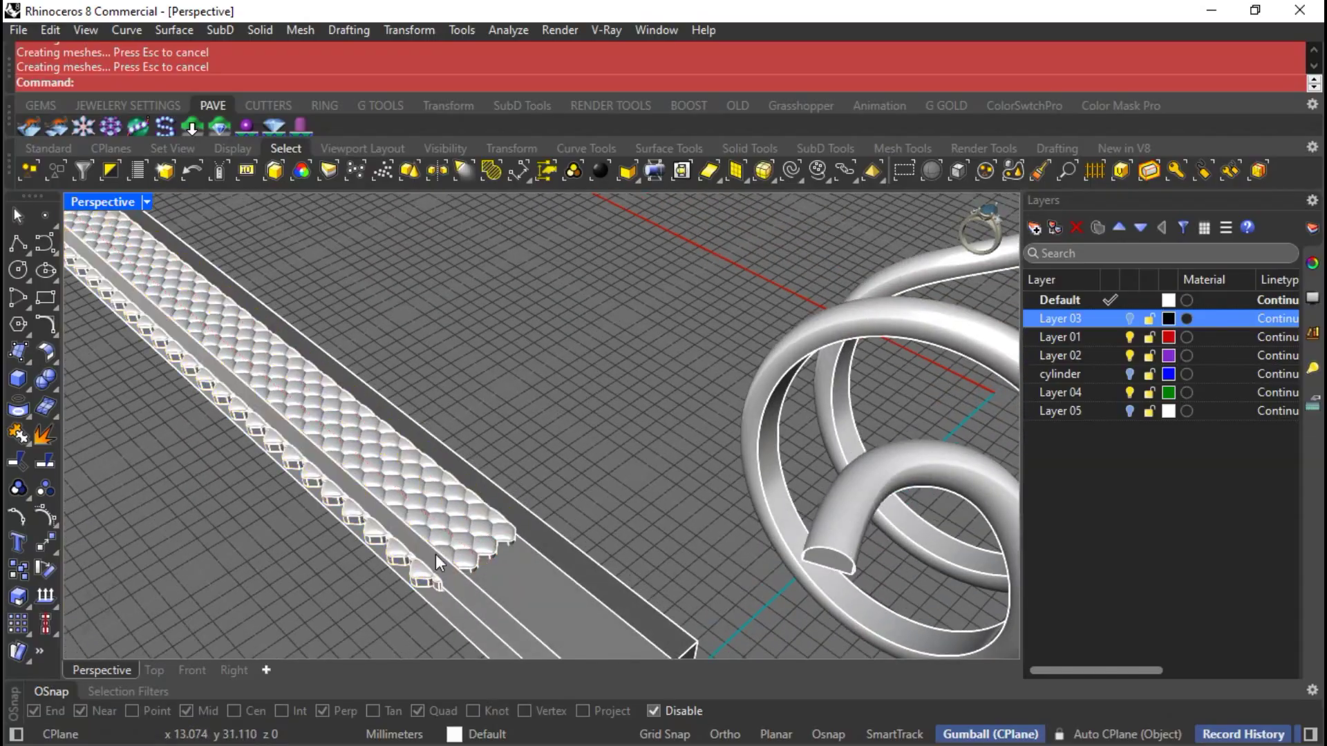
Ungroup the split scale pieces so that they can be selected individually.
click(418, 577)
click(475, 632)
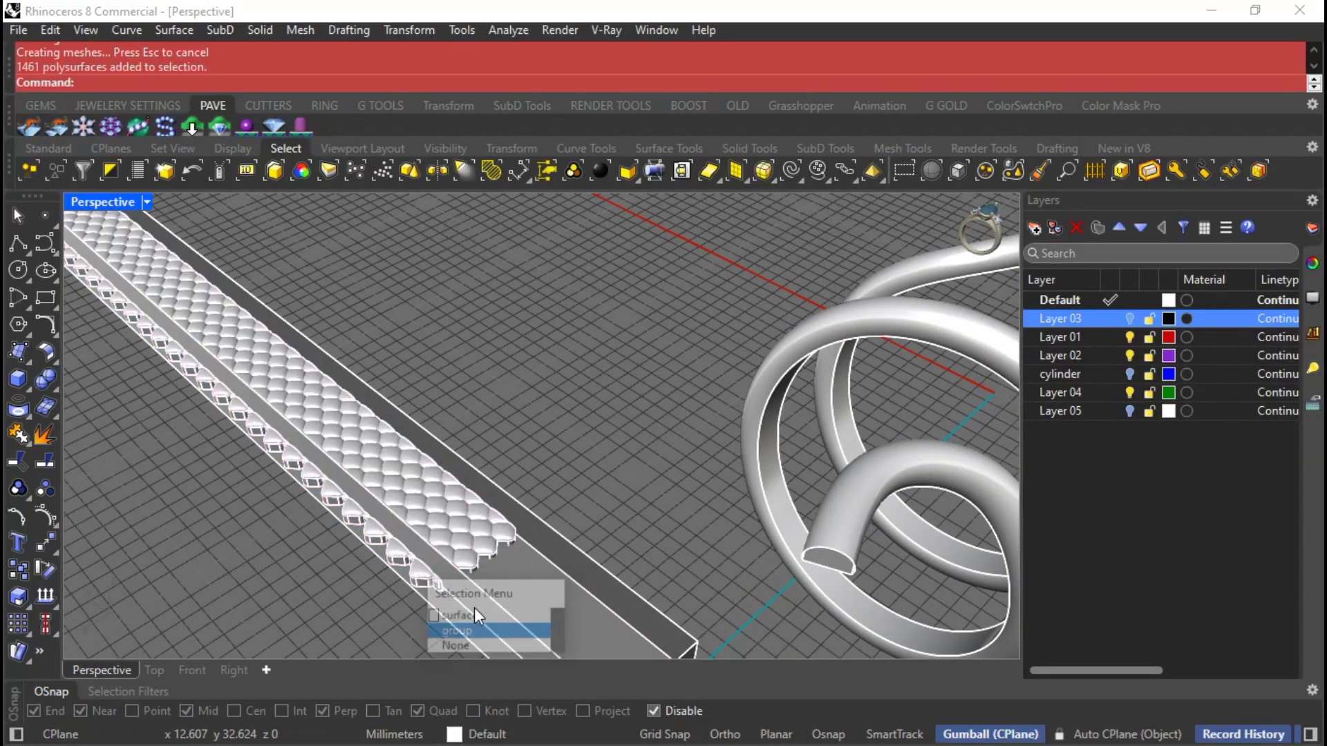
scroll(582, 475, down, 5)
right_drag(629, 476, 537, 472)
scroll(486, 388, up, 4)
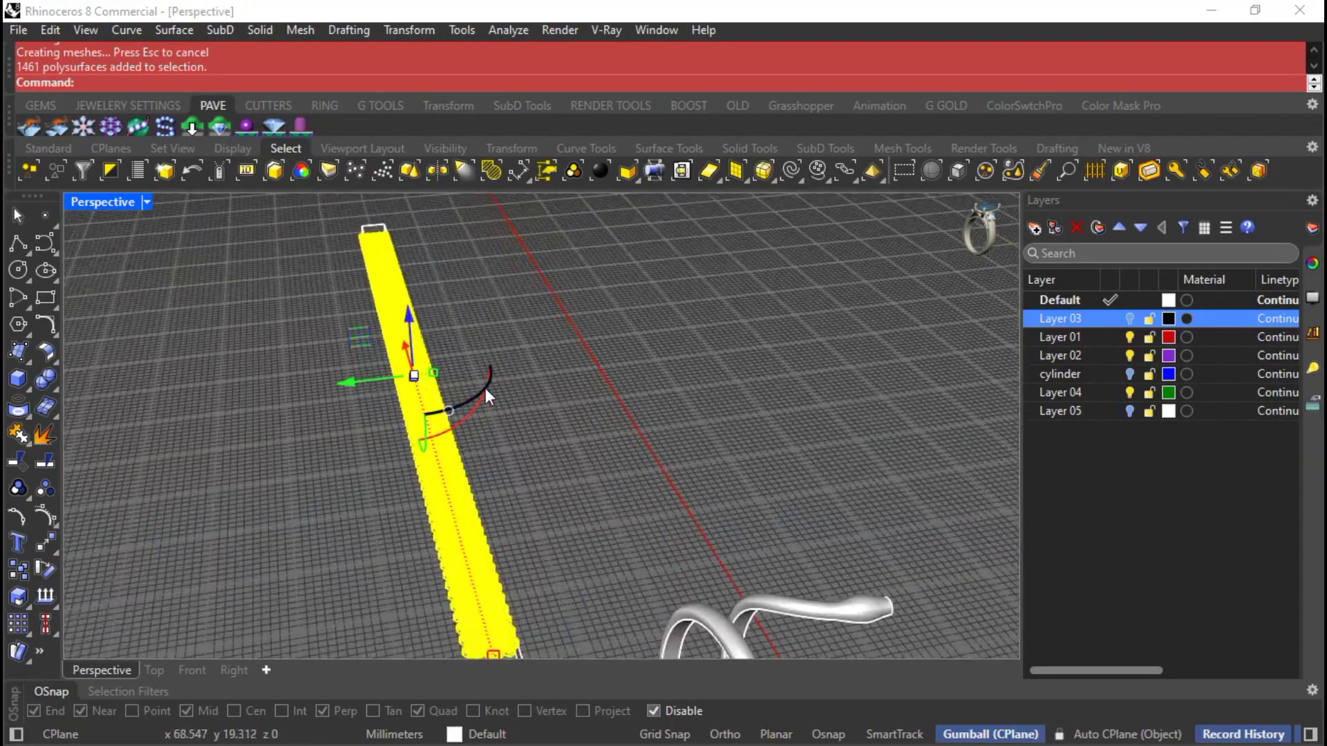
scroll(450, 359, down, 2)
click(45, 489)
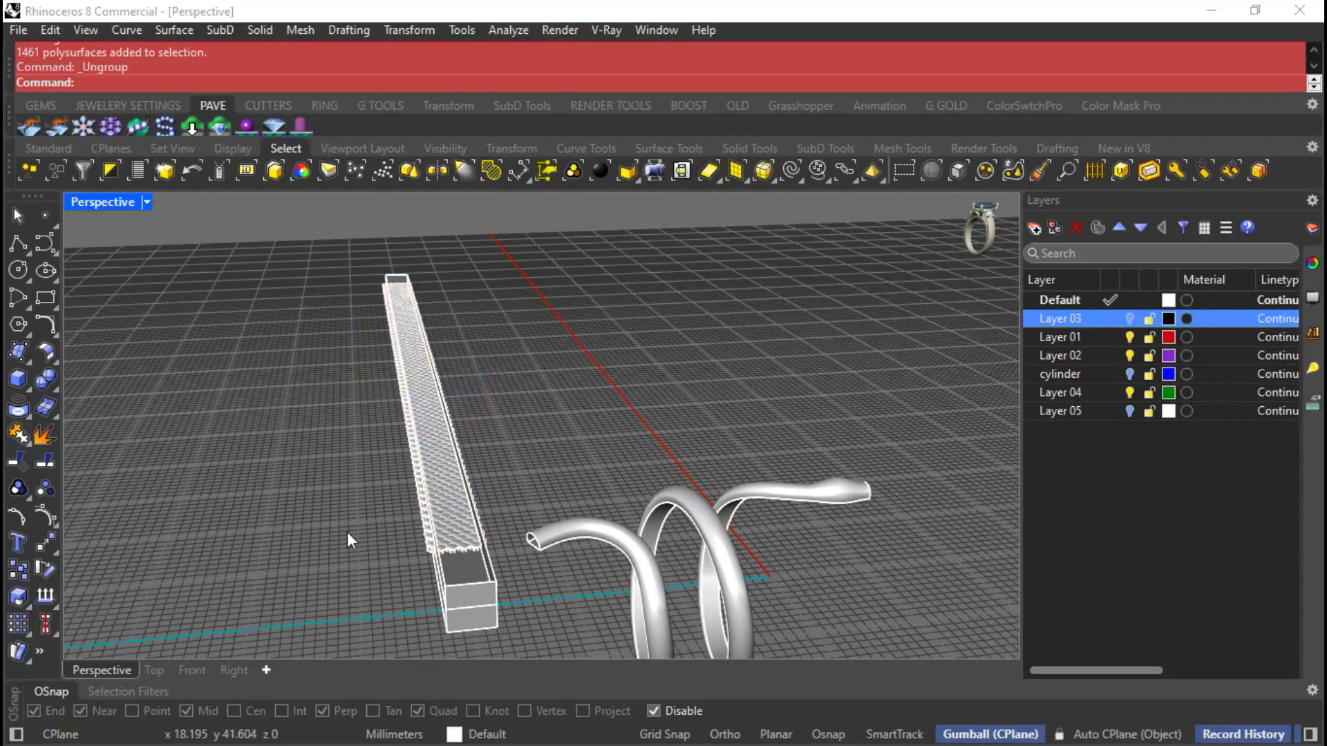
click(423, 540)
right_drag(515, 472, 417, 447)
Select the split scale pieces outside both long edges of the border wall, move them to a new layer, and hide that layer.
click(192, 669)
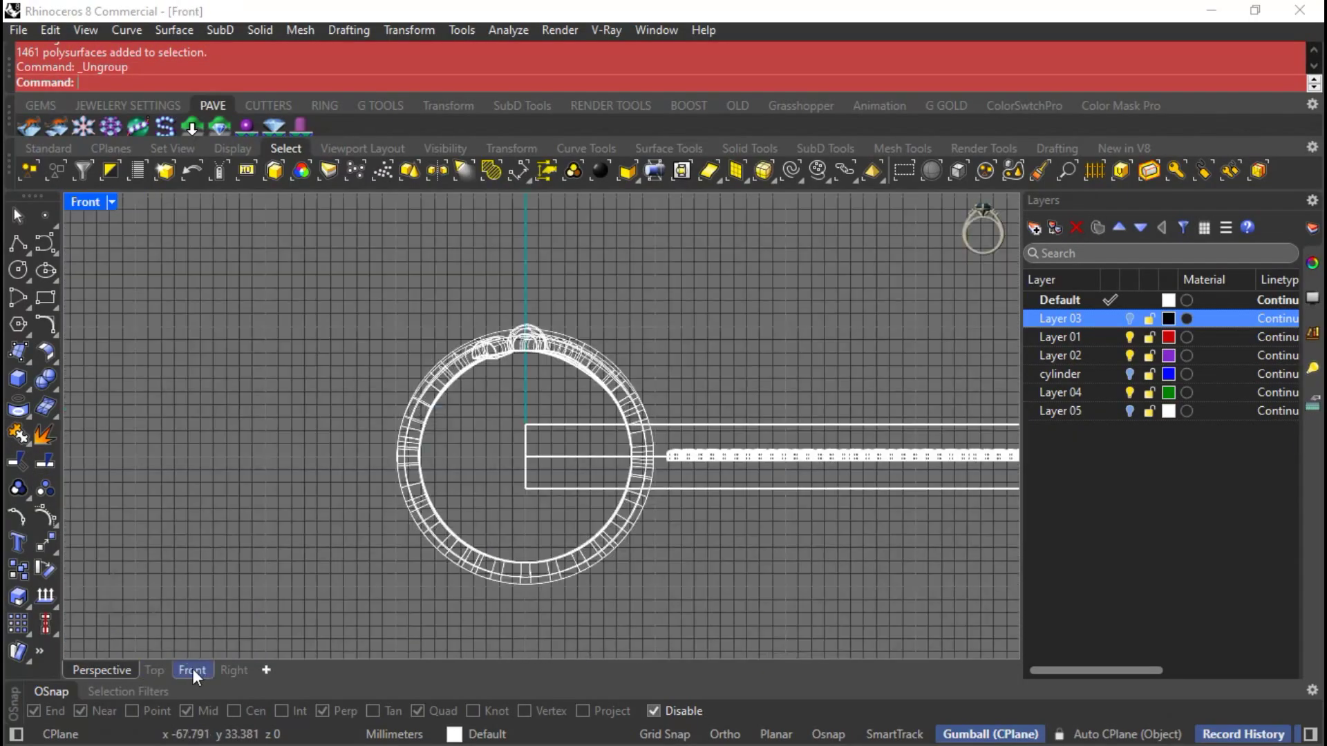
click(234, 668)
scroll(793, 420, up, 10)
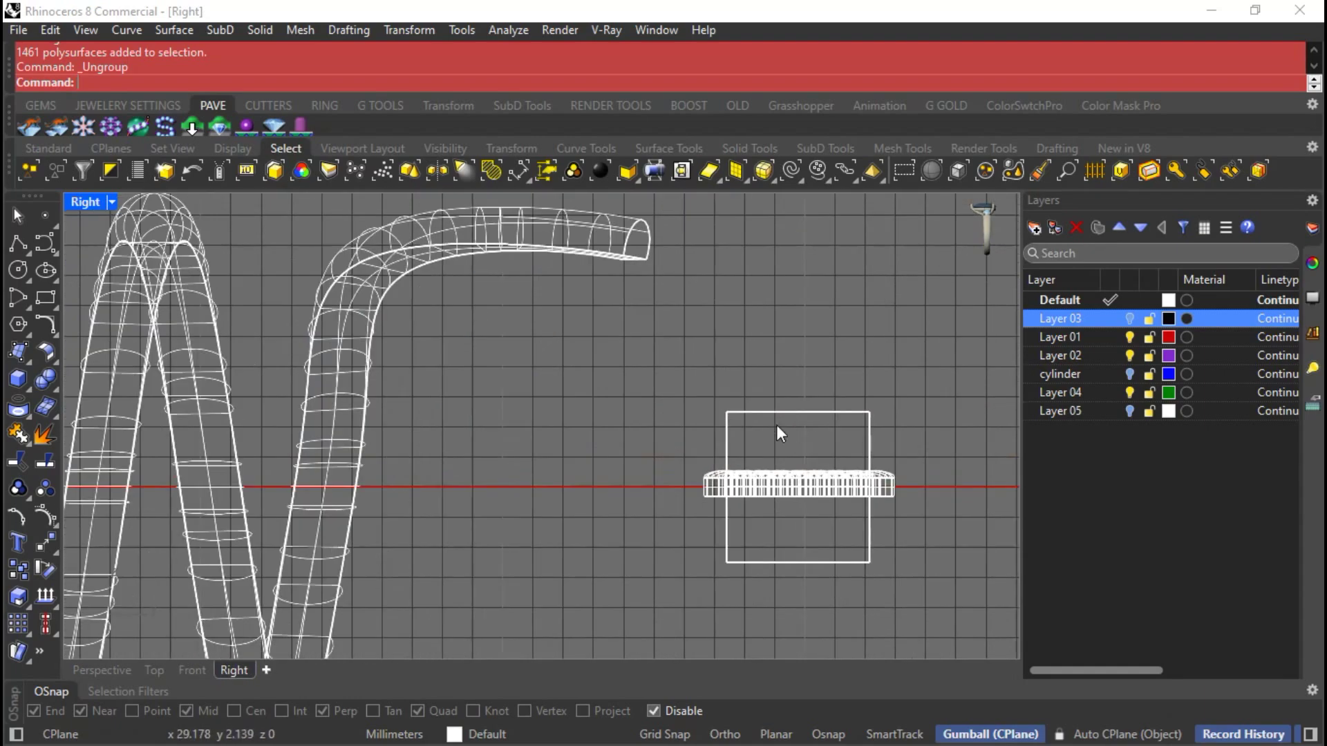
drag(700, 455, 549, 624)
scroll(409, 550, down, 5)
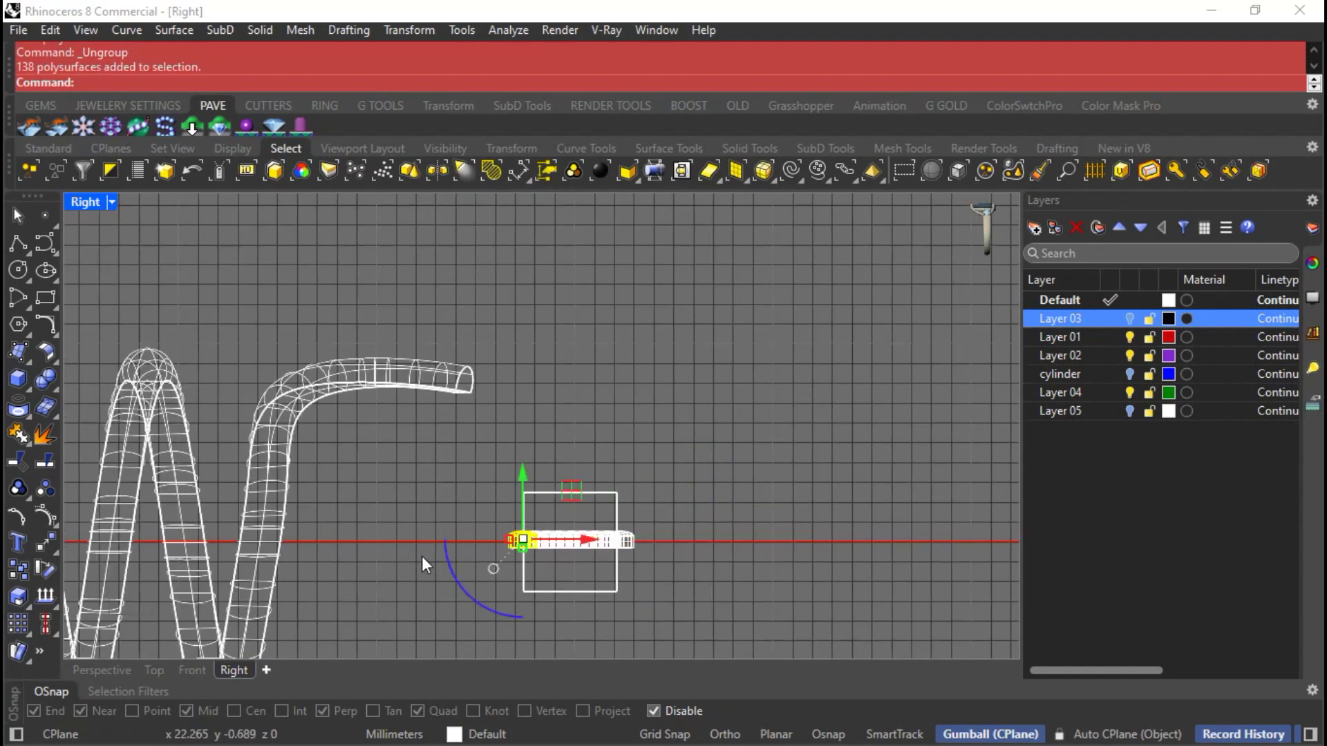
scroll(641, 525, up, 4)
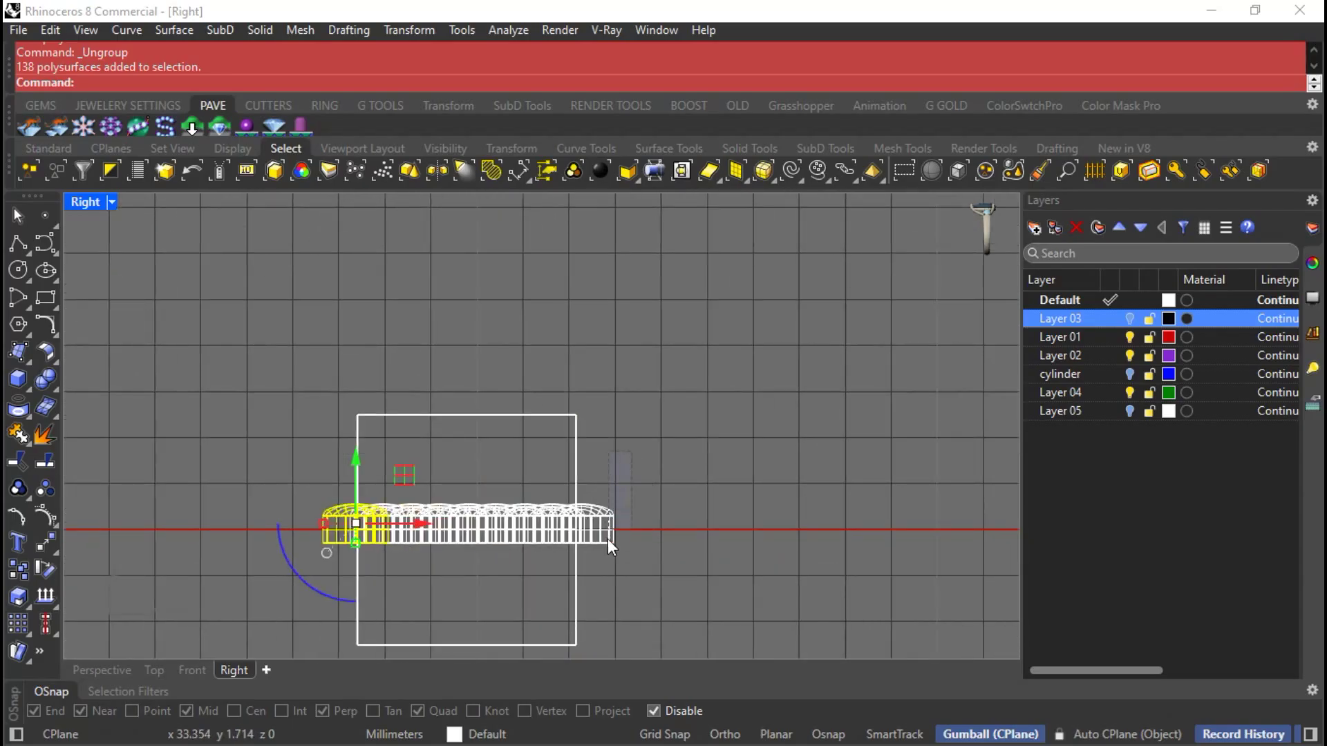
drag(586, 579, 582, 581)
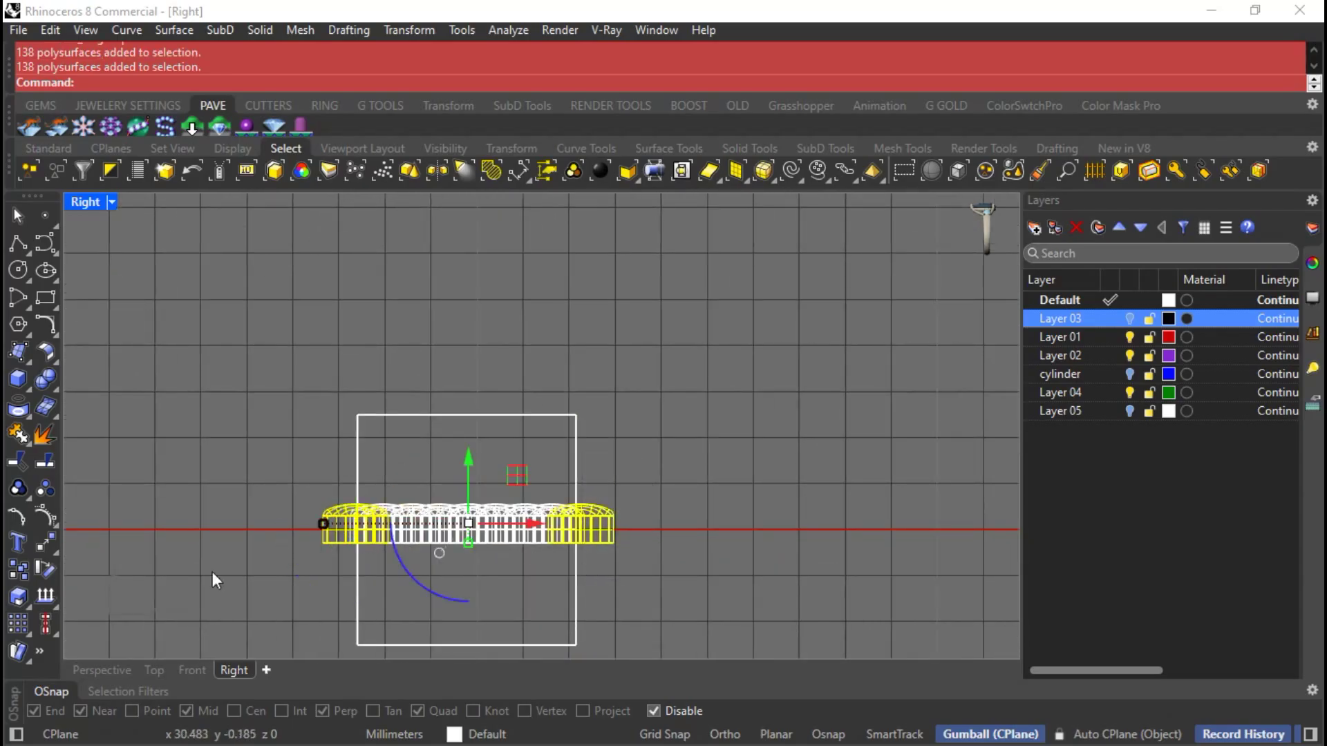
click(100, 670)
right_drag(590, 435, 651, 426)
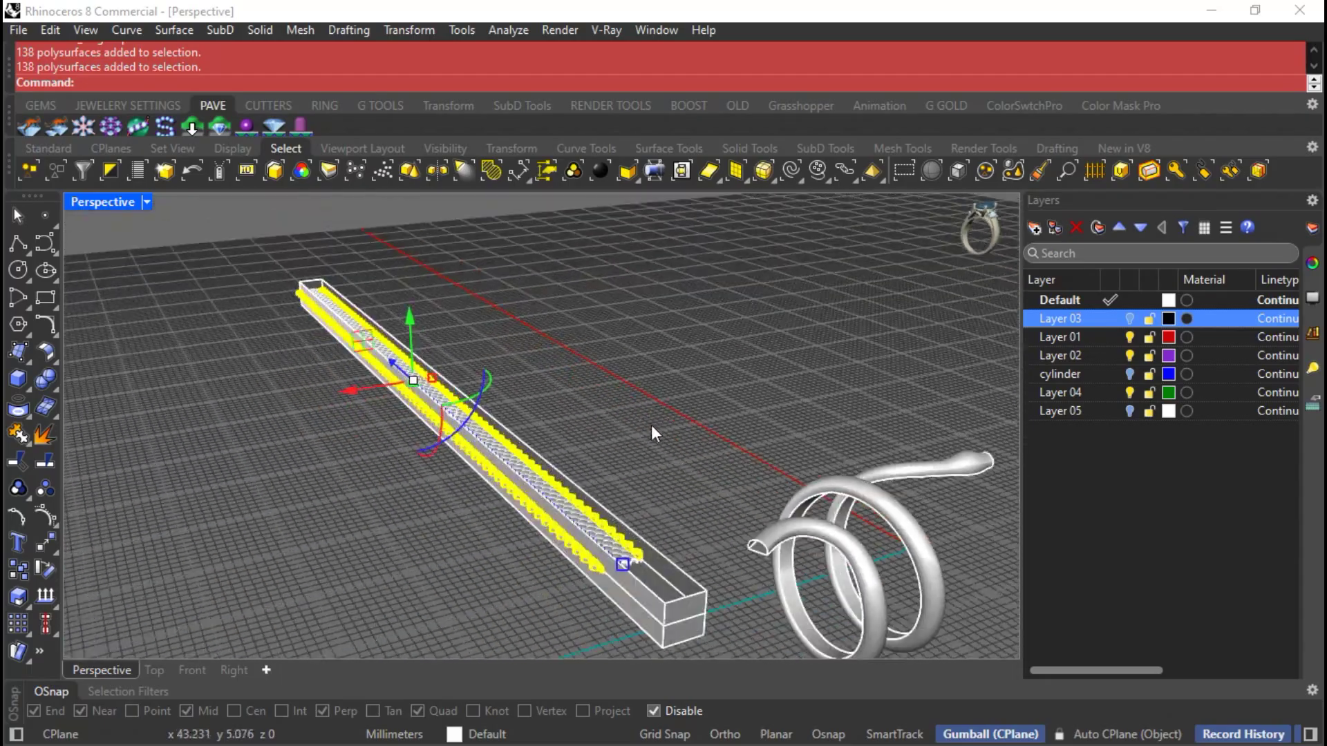
scroll(599, 594, up, 6)
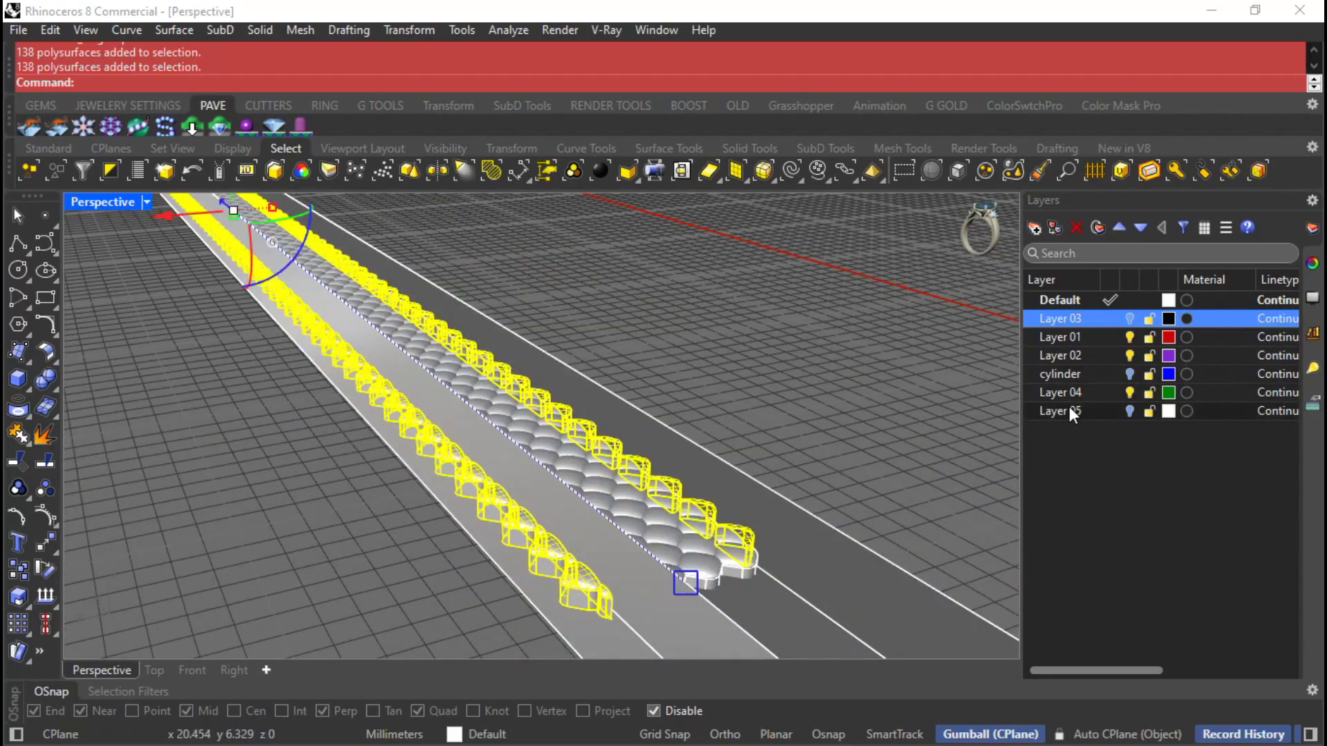
click(1035, 227)
click(1109, 512)
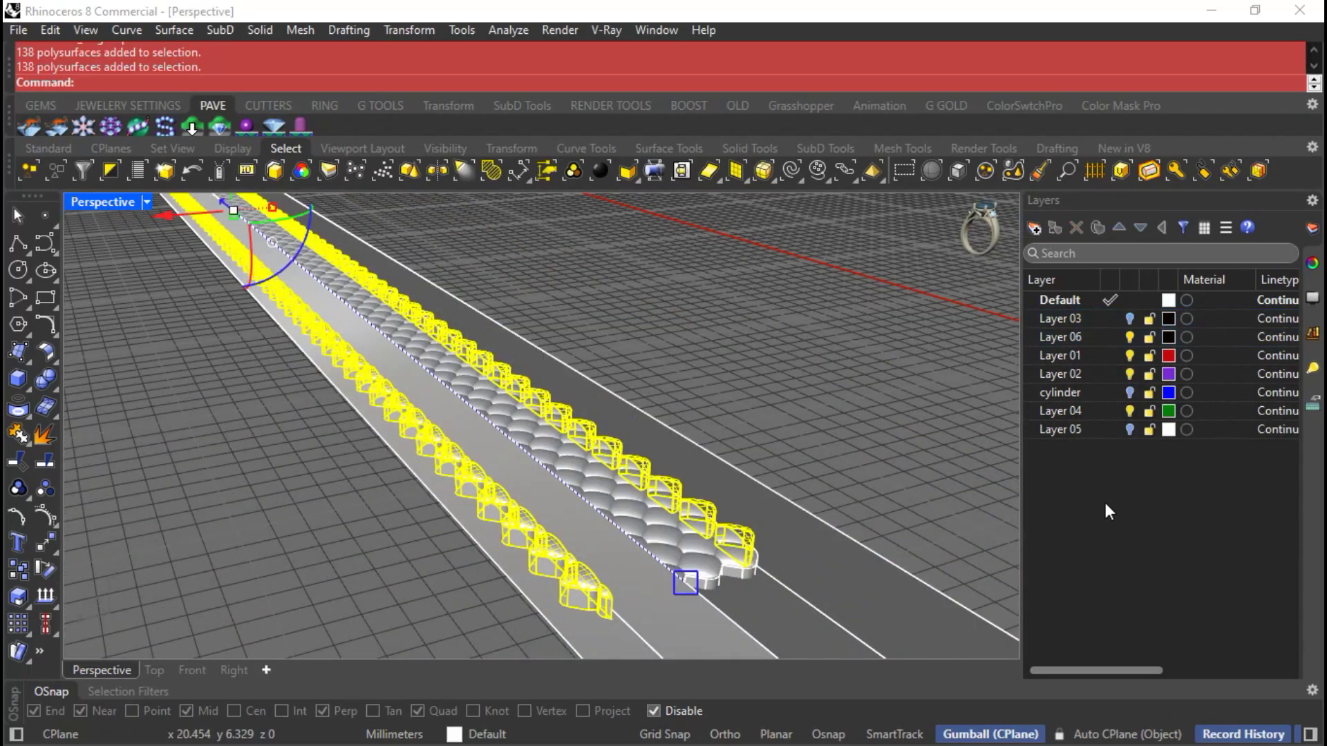
right_click(1063, 336)
click(1135, 428)
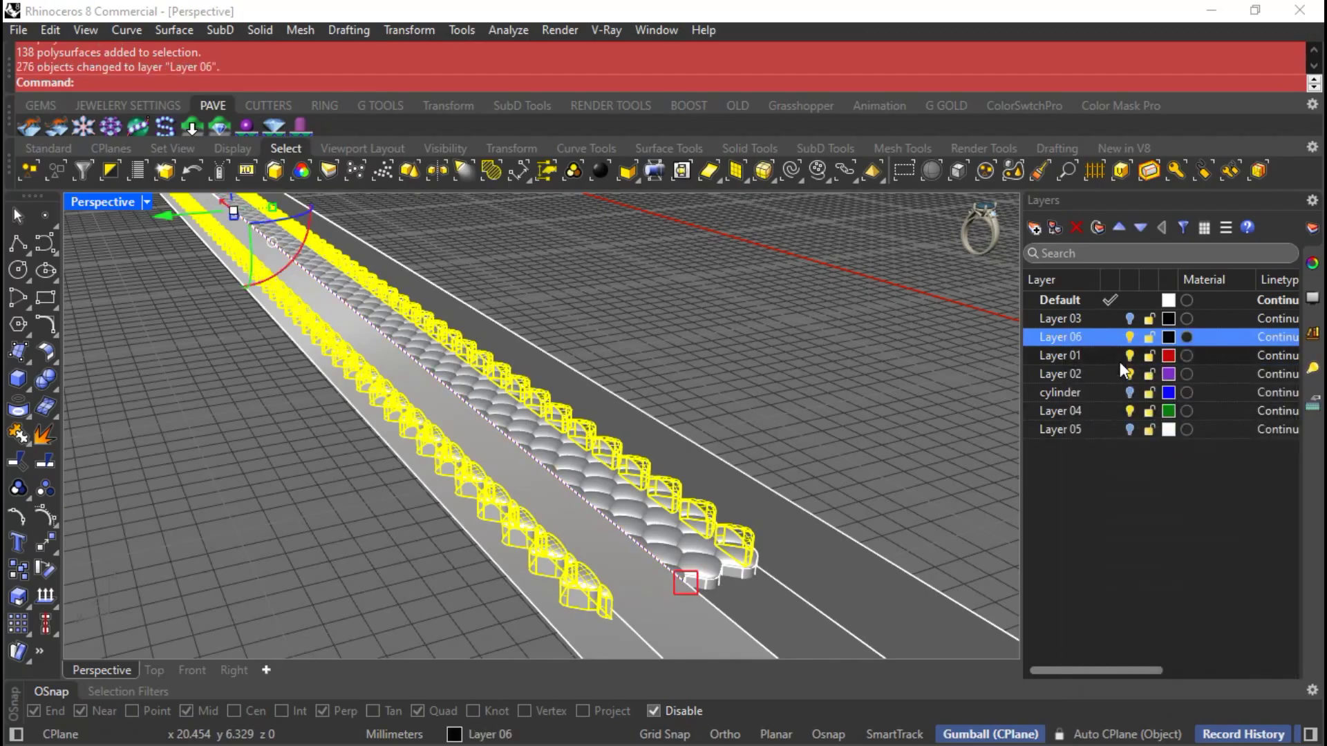
click(1129, 338)
scroll(715, 399, down, 5)
scroll(728, 454, up, 5)
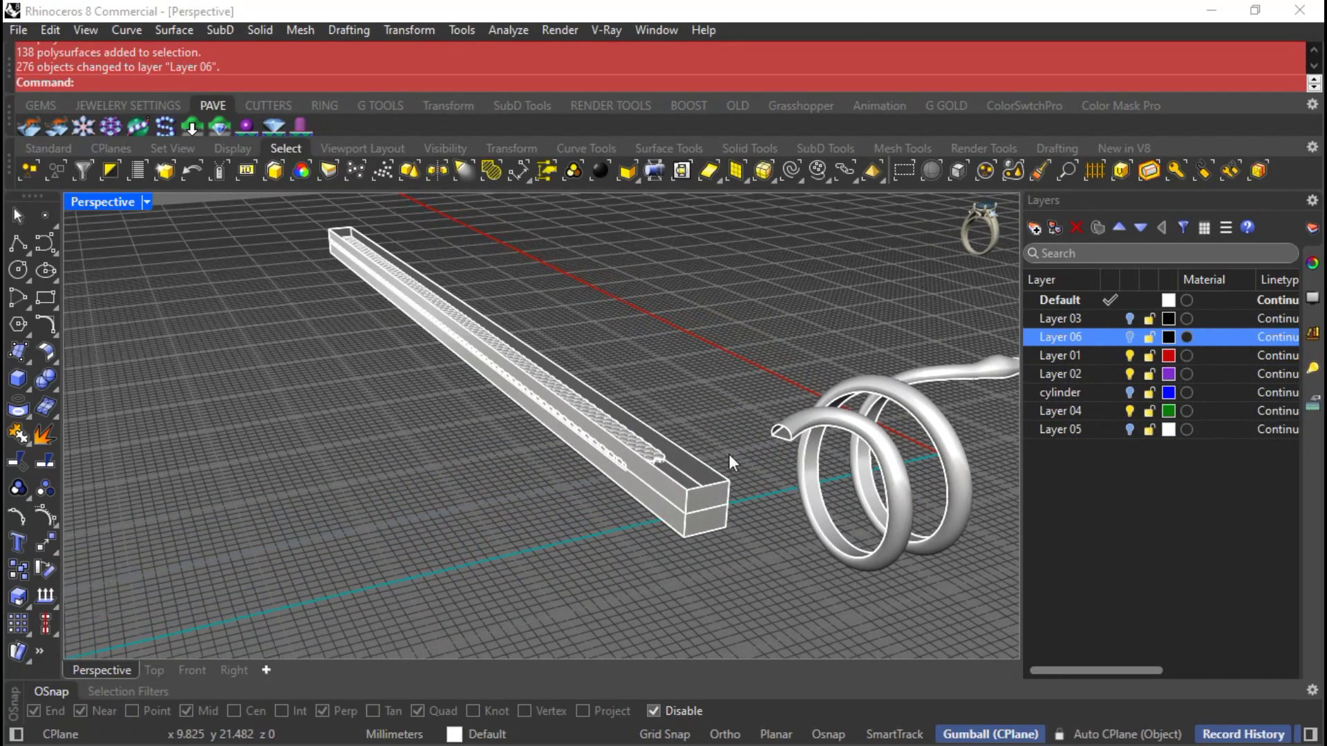
Move the extruded border wall around the strip to the hidden Layer 06.
click(748, 514)
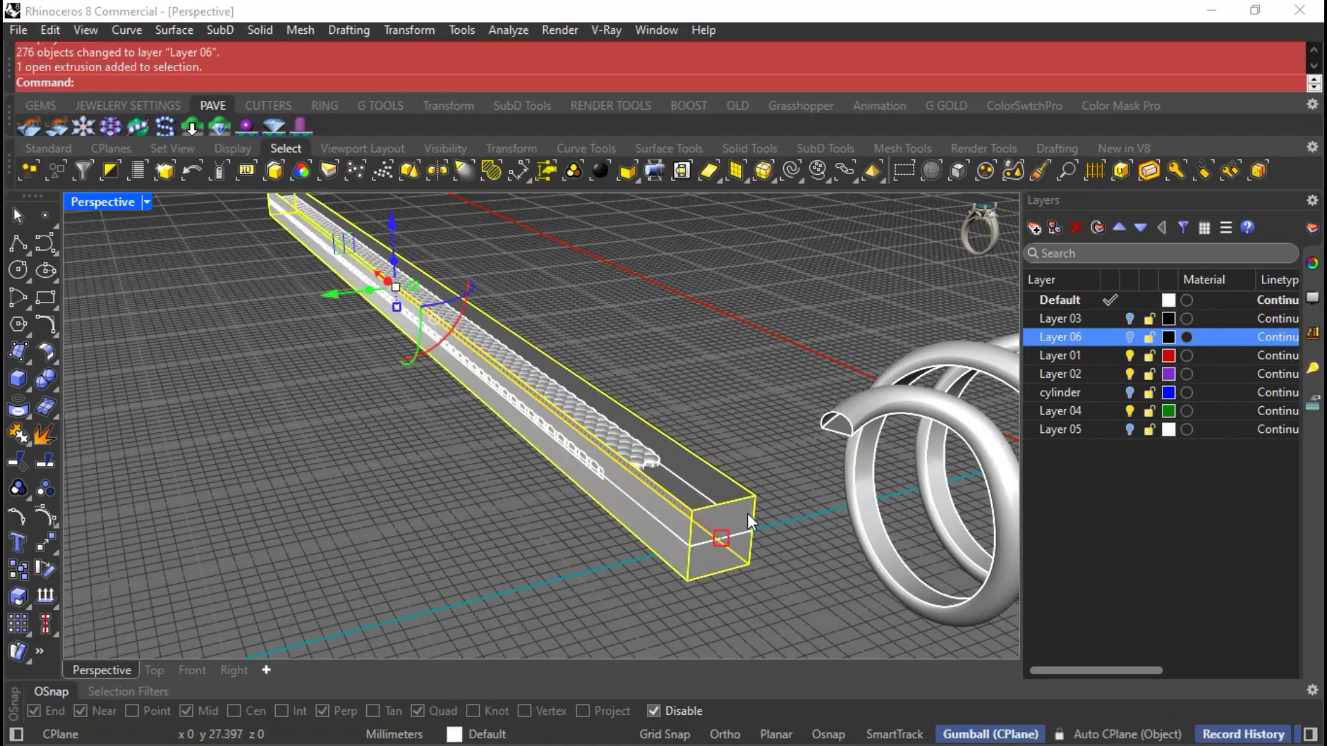
right_click(1059, 335)
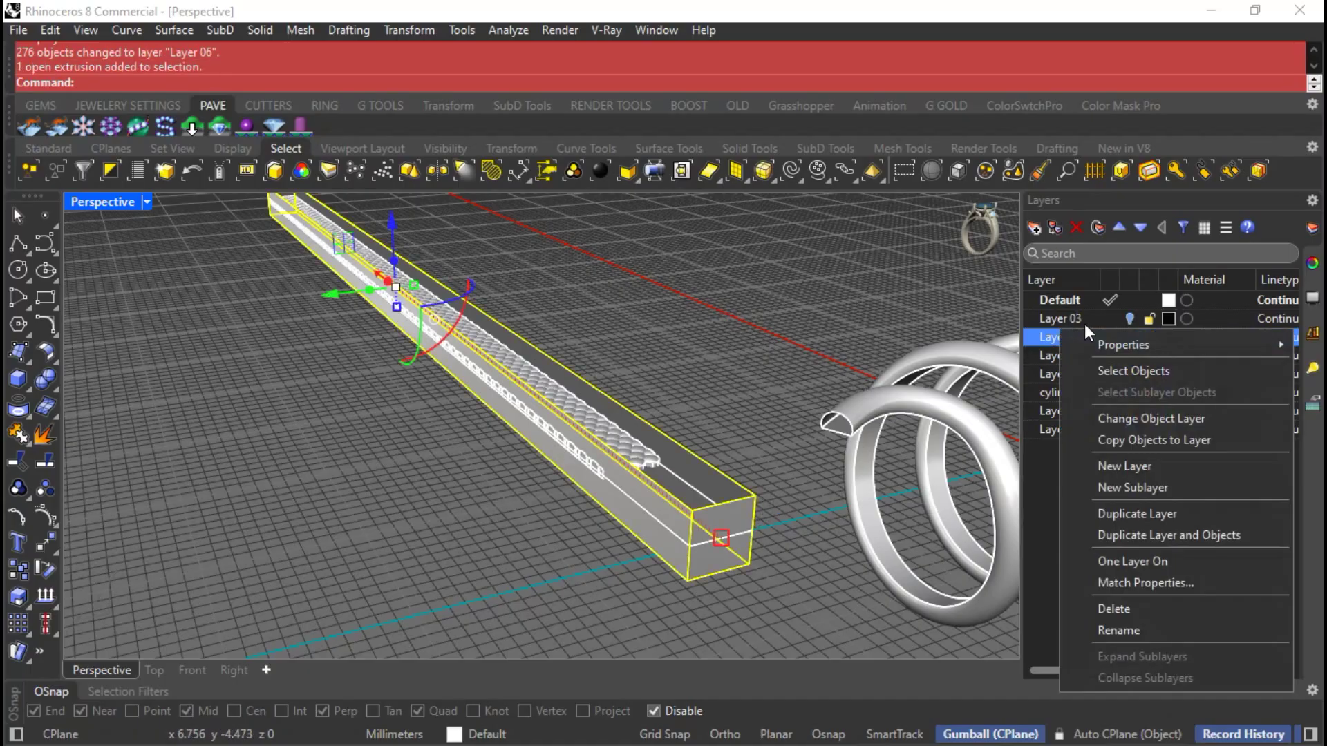
click(1128, 412)
scroll(674, 435, down, 4)
scroll(595, 356, up, 6)
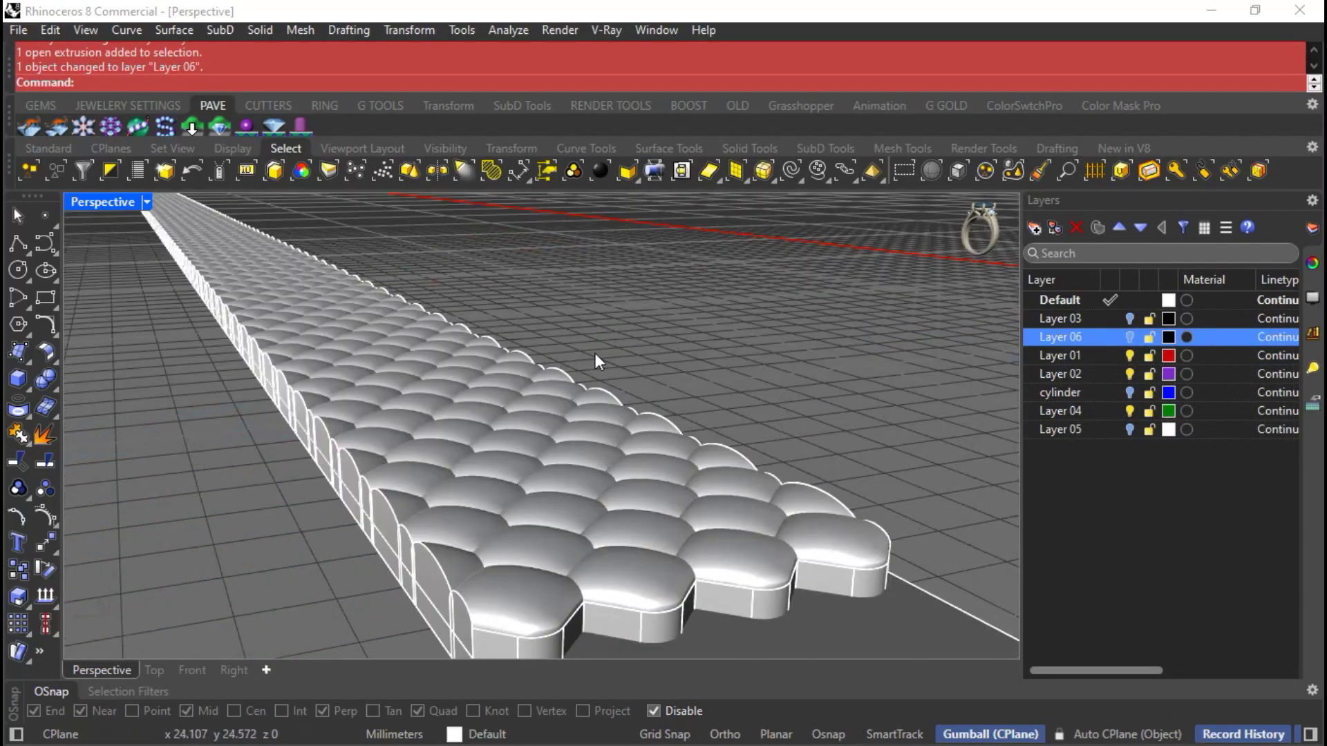
Boolean split all the trimmed scales along the strip, using the flat strip surface as the cutter.
scroll(603, 421, down, 5)
right_drag(582, 397, 912, 409)
right_drag(449, 398, 408, 442)
scroll(389, 373, down, 4)
drag(194, 323, 601, 411)
scroll(593, 376, up, 2)
scroll(442, 379, up, 8)
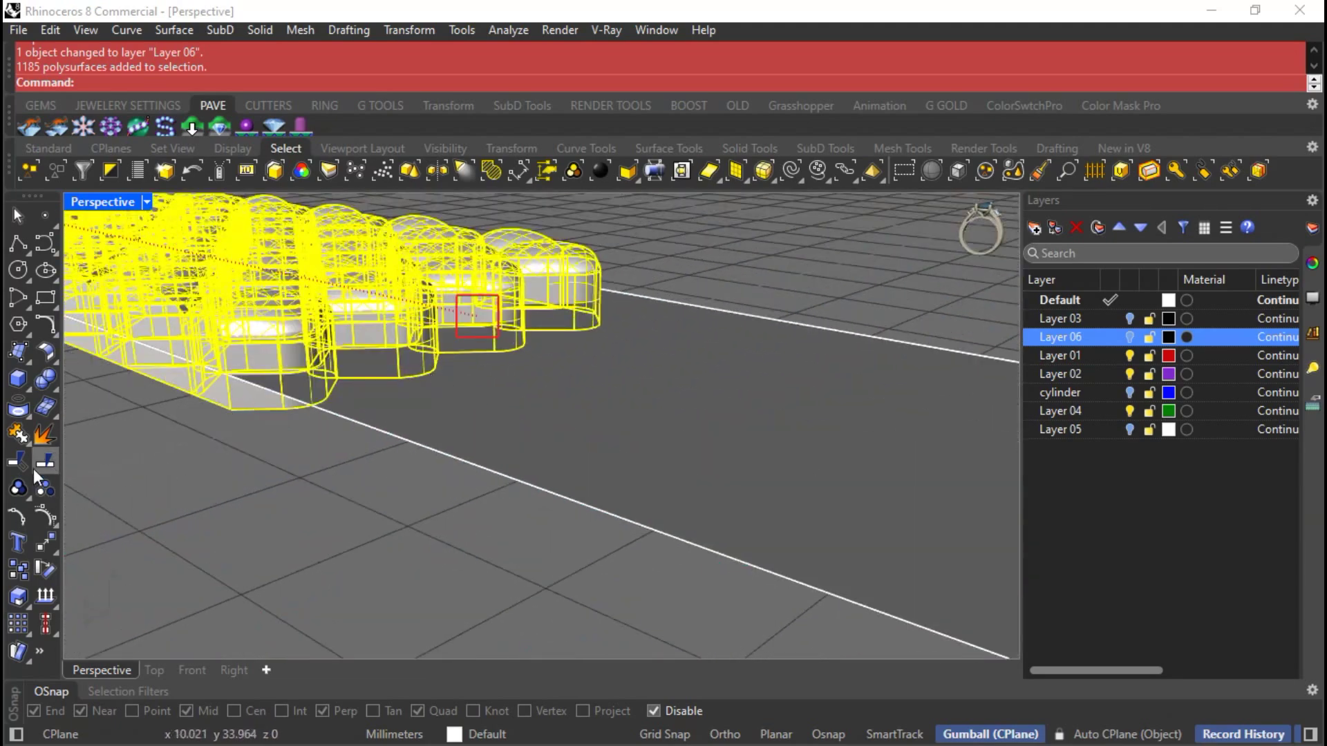
click(57, 389)
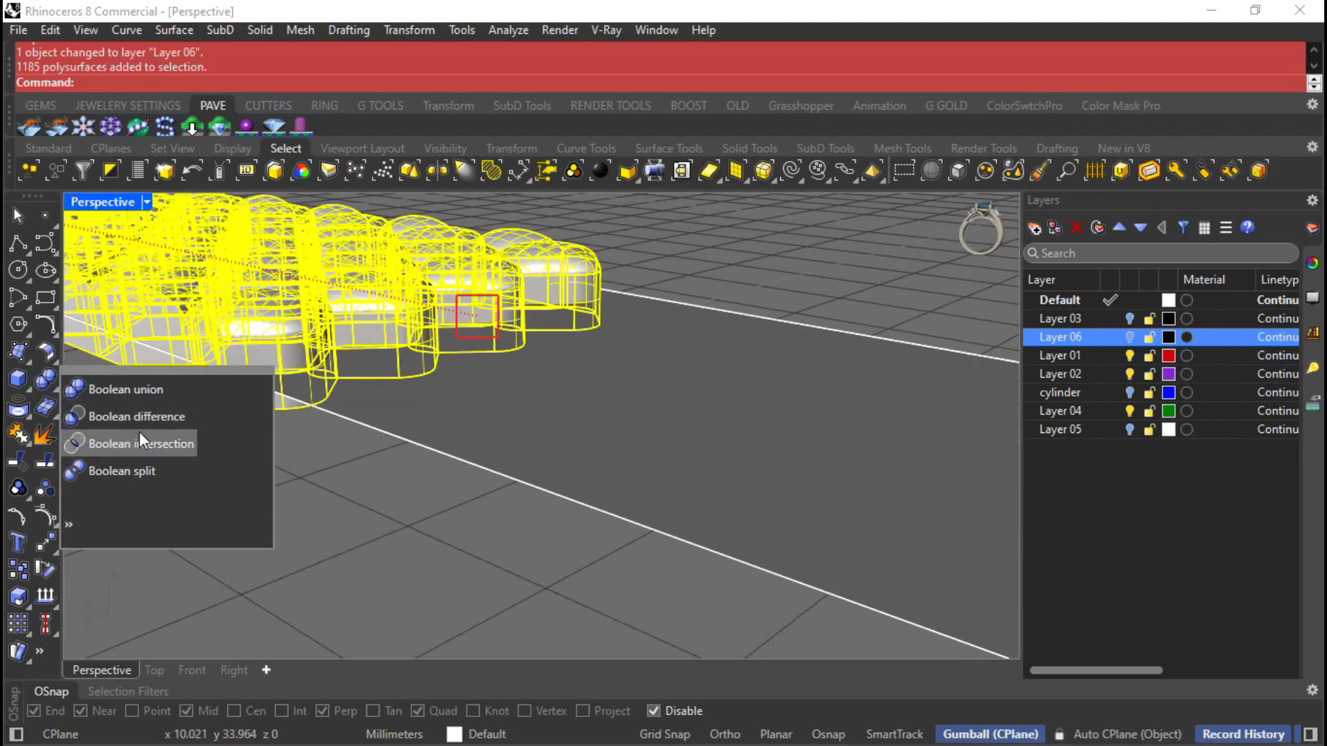
click(150, 470)
click(437, 398)
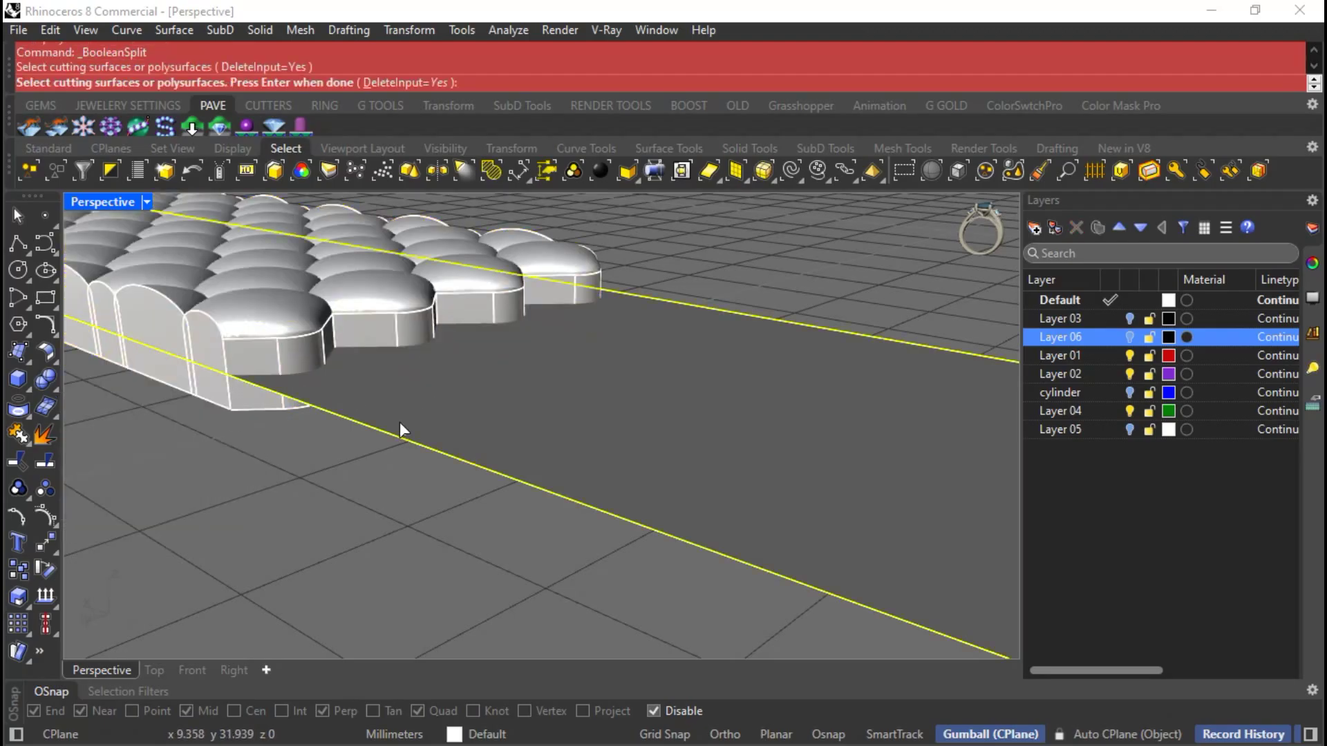
key(Return)
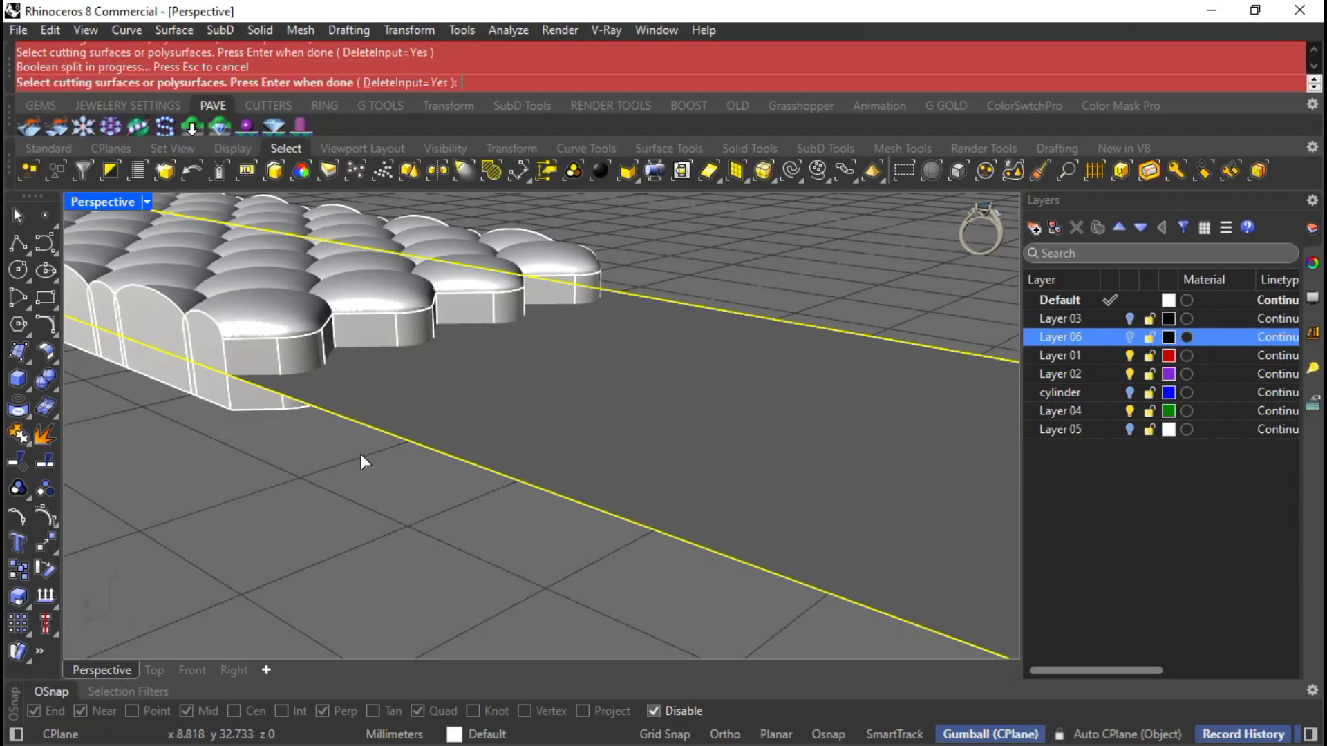
key(Return)
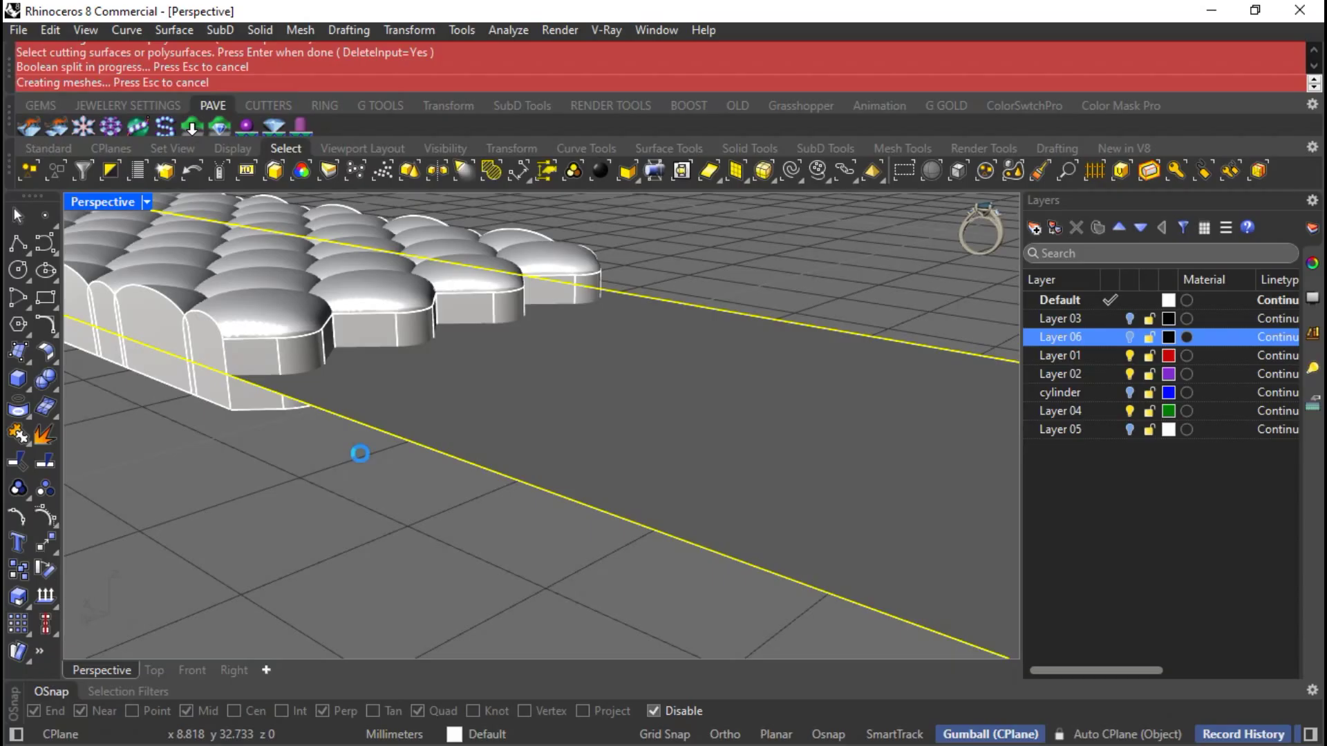
scroll(449, 433, down, 2)
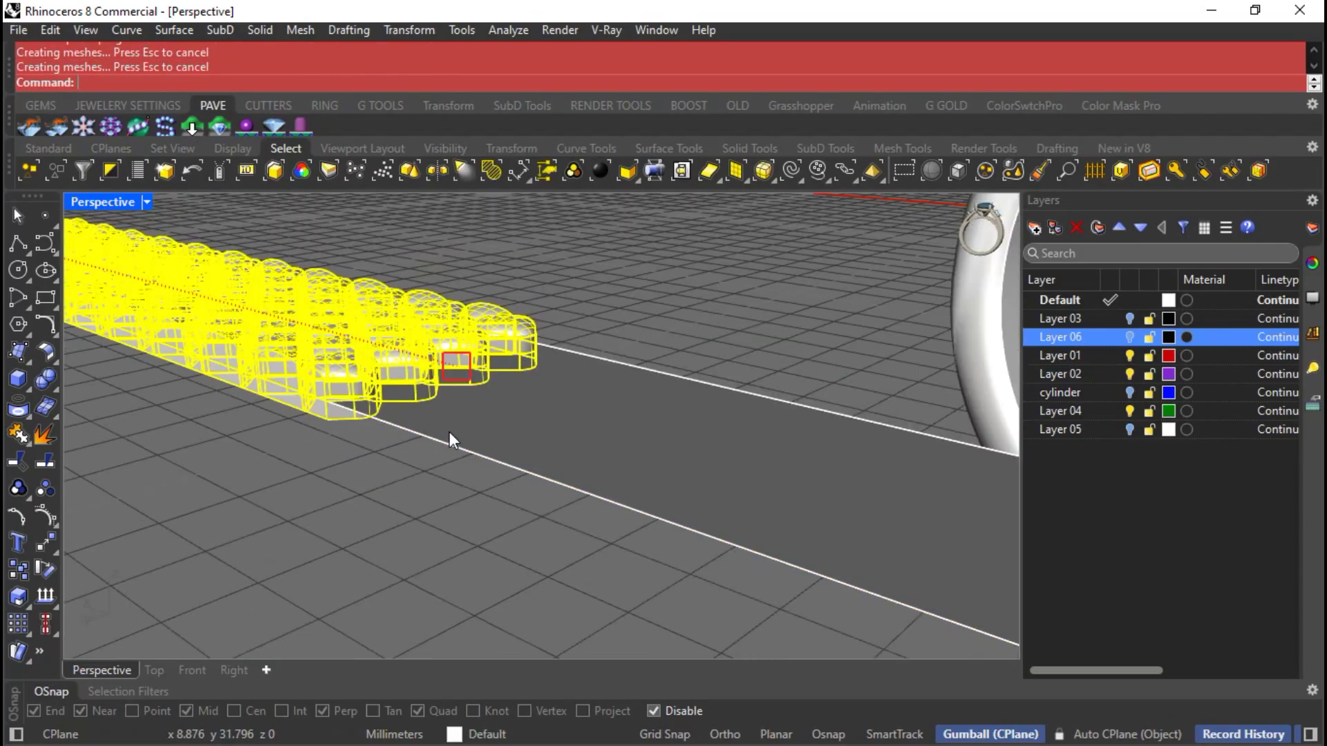
Select the scale pieces below the flat strip surface, ungroup them, and clear the selection.
click(234, 671)
scroll(387, 557, up, 5)
key(Escape)
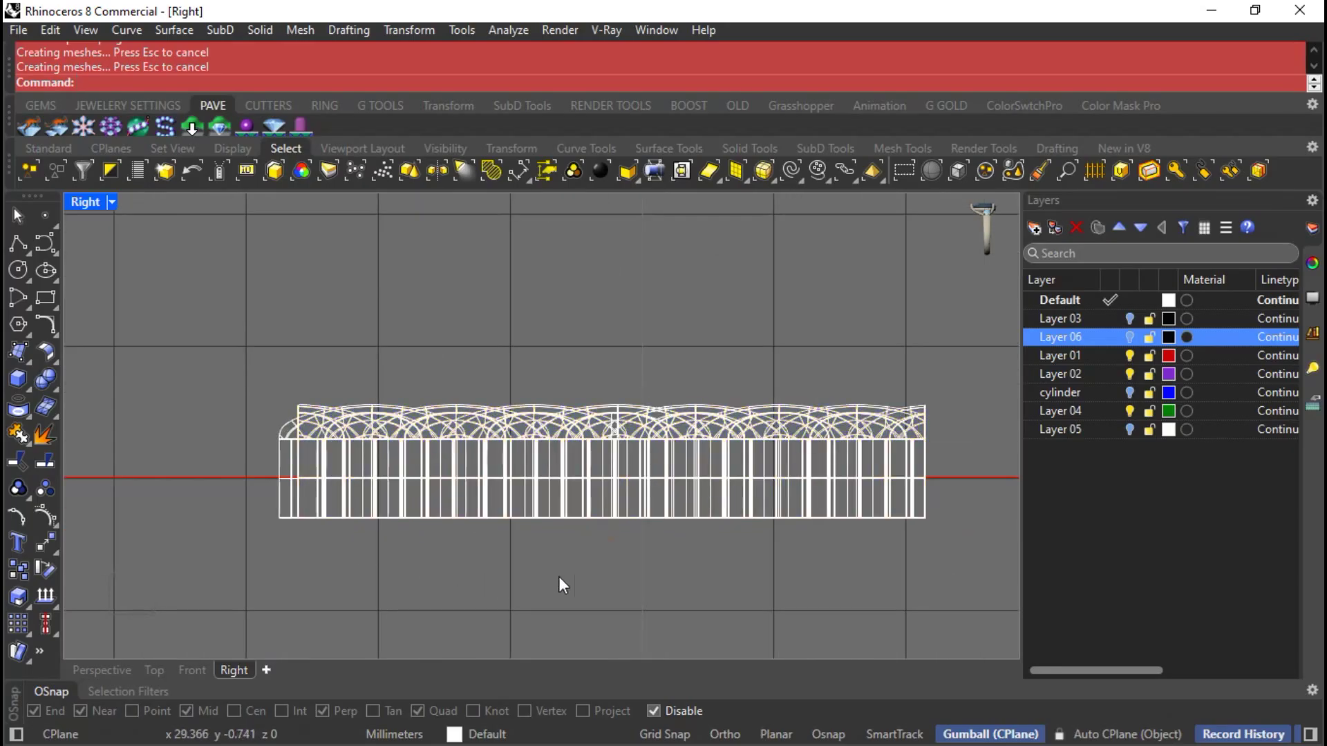
drag(415, 524, 235, 504)
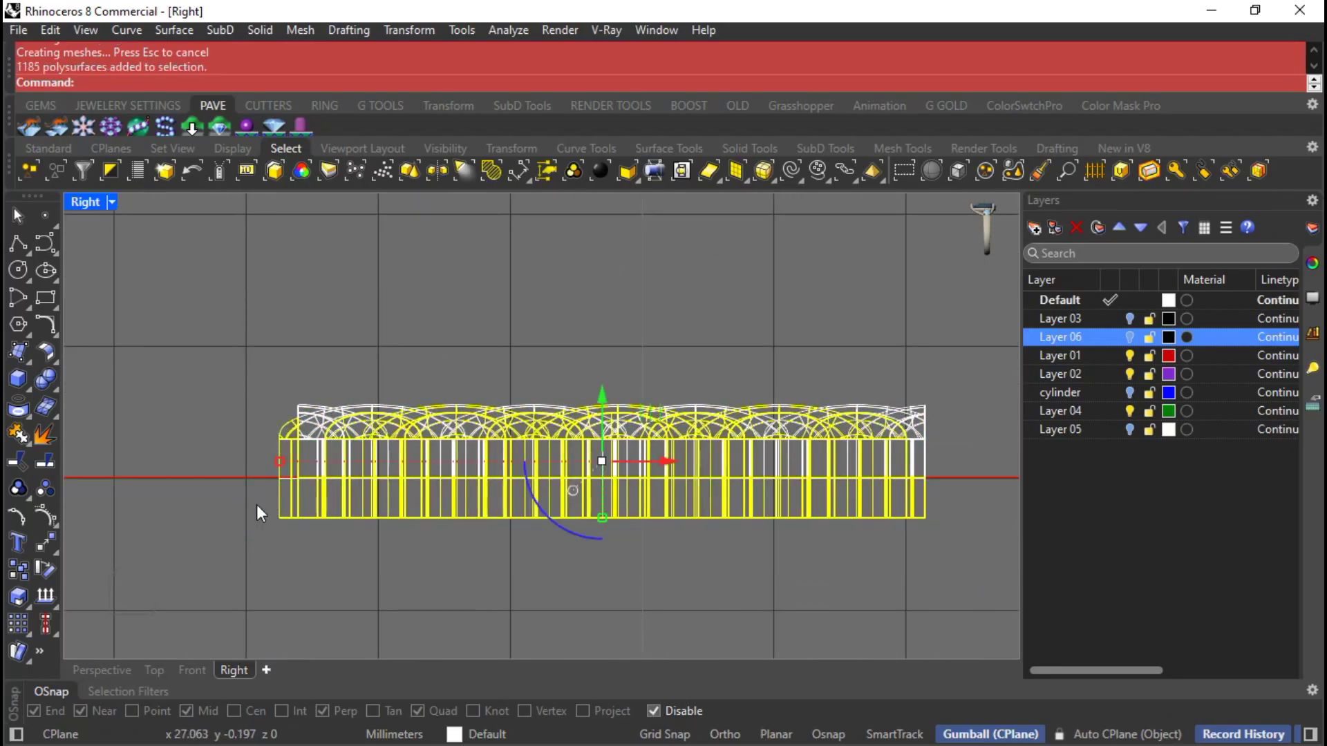
click(99, 670)
scroll(415, 470, up, 5)
right_drag(424, 498, 469, 447)
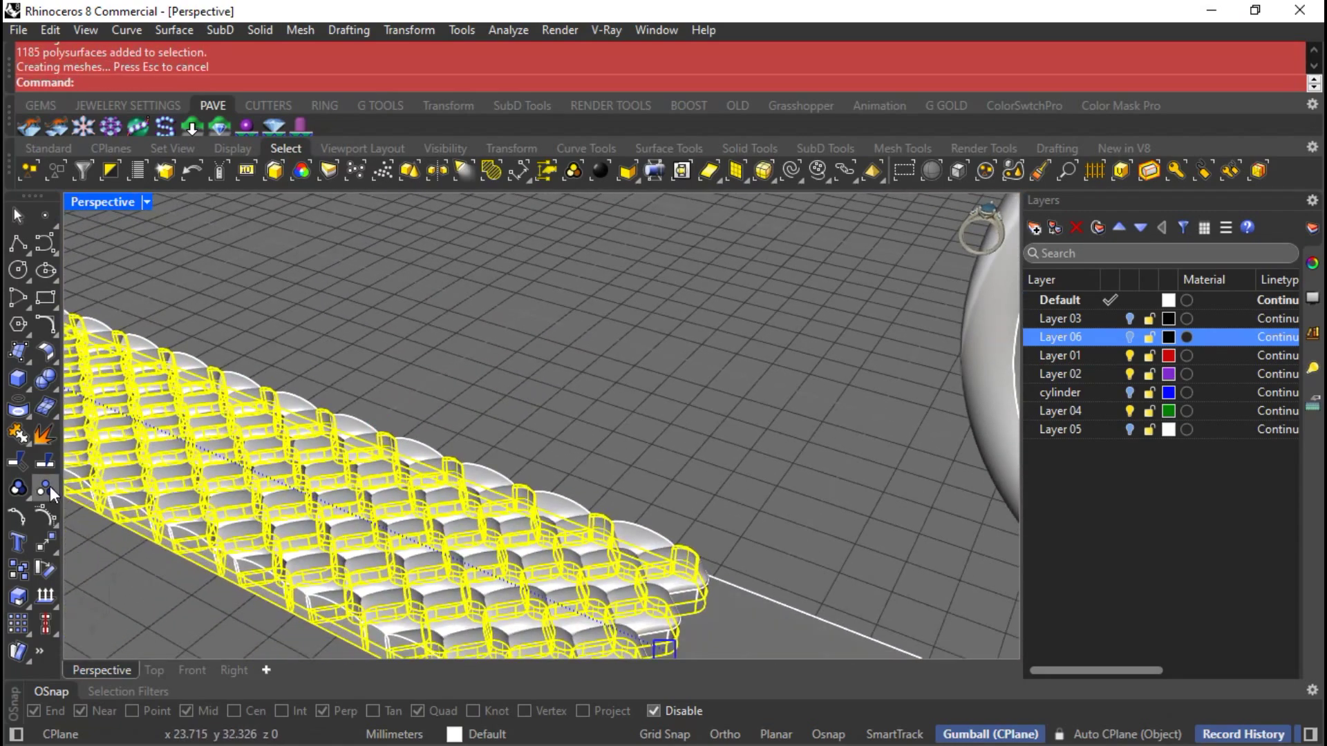
click(45, 488)
click(530, 542)
right_drag(615, 495, 500, 446)
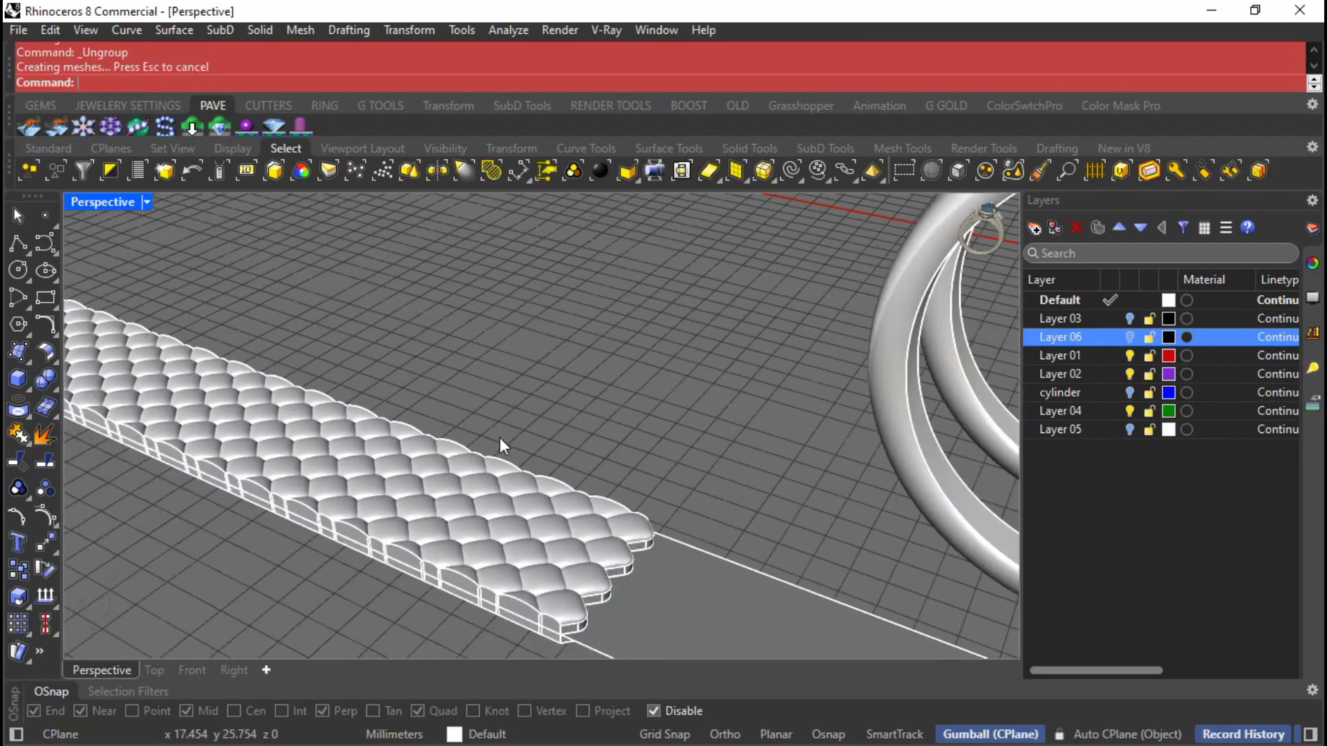
Select the scale pieces below the flat strip surface, move them to a new layer, and hide that layer.
click(235, 671)
drag(956, 593, 288, 510)
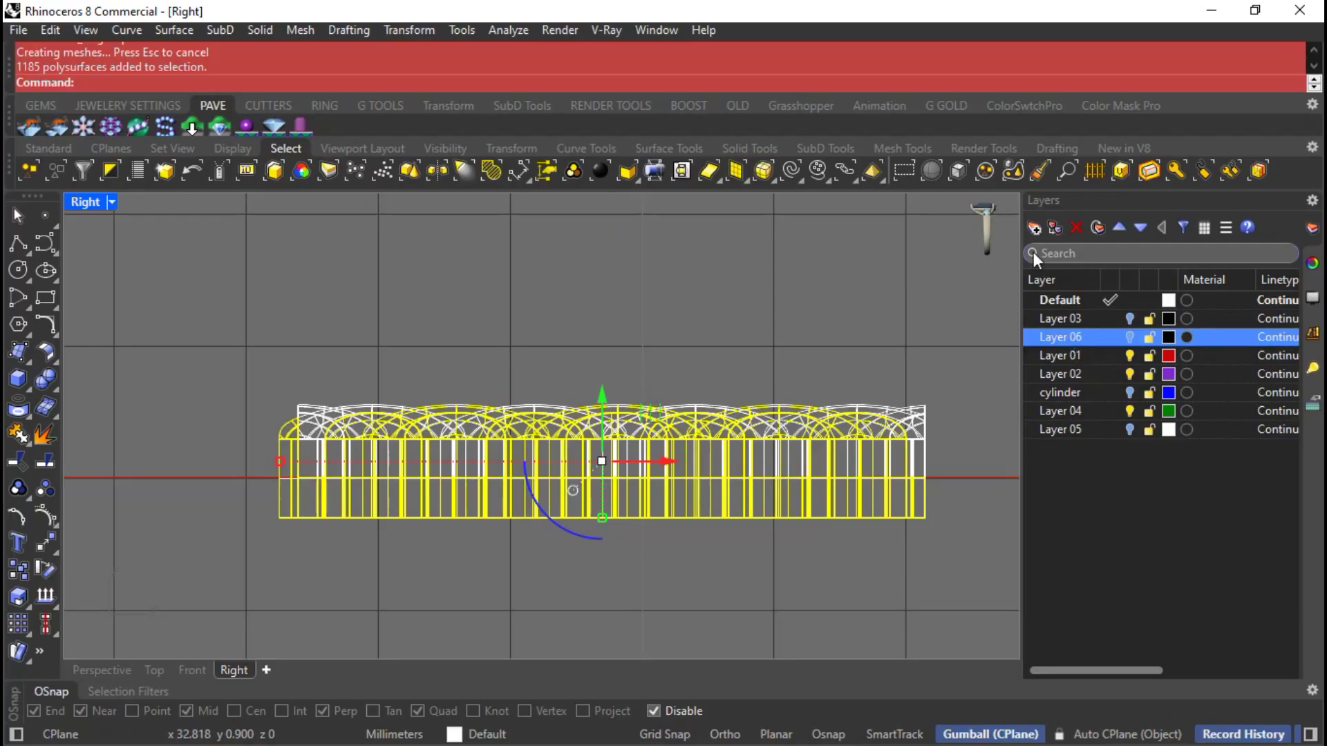
click(1035, 228)
click(1110, 467)
right_click(1065, 343)
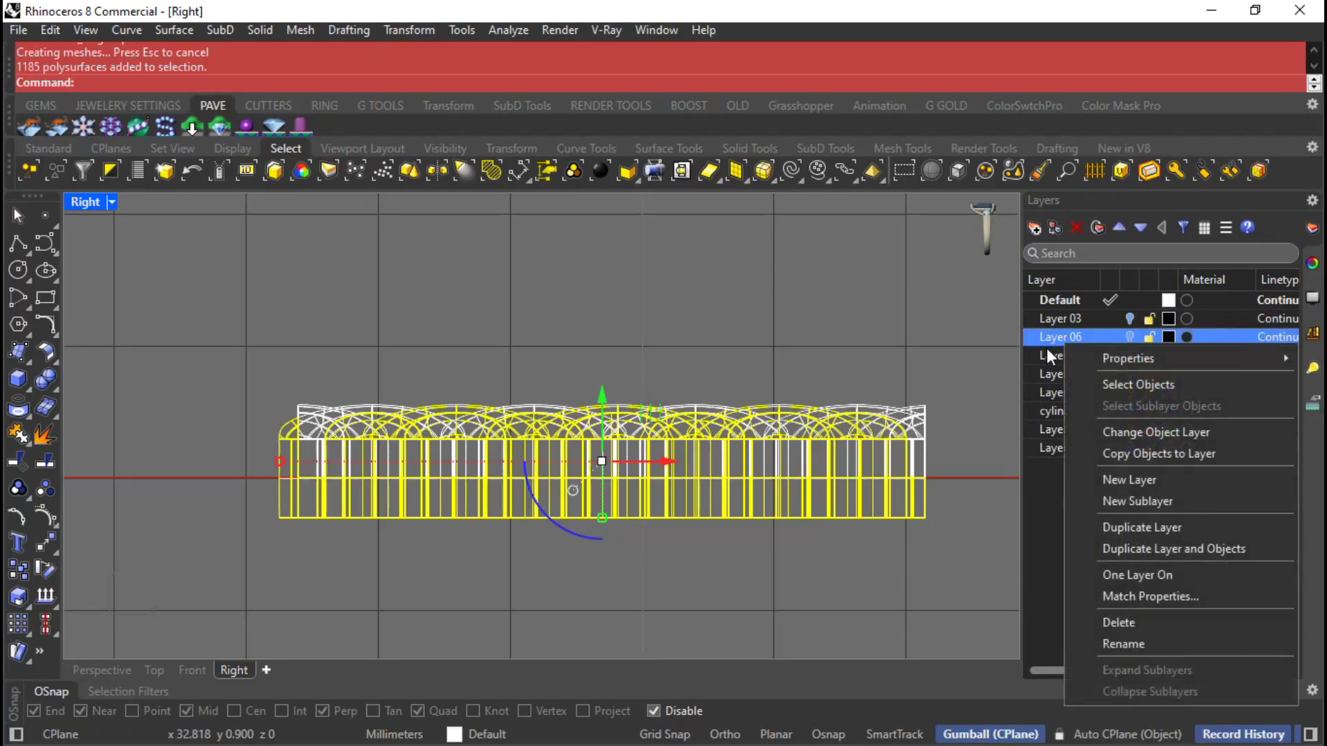
click(1110, 437)
click(1129, 356)
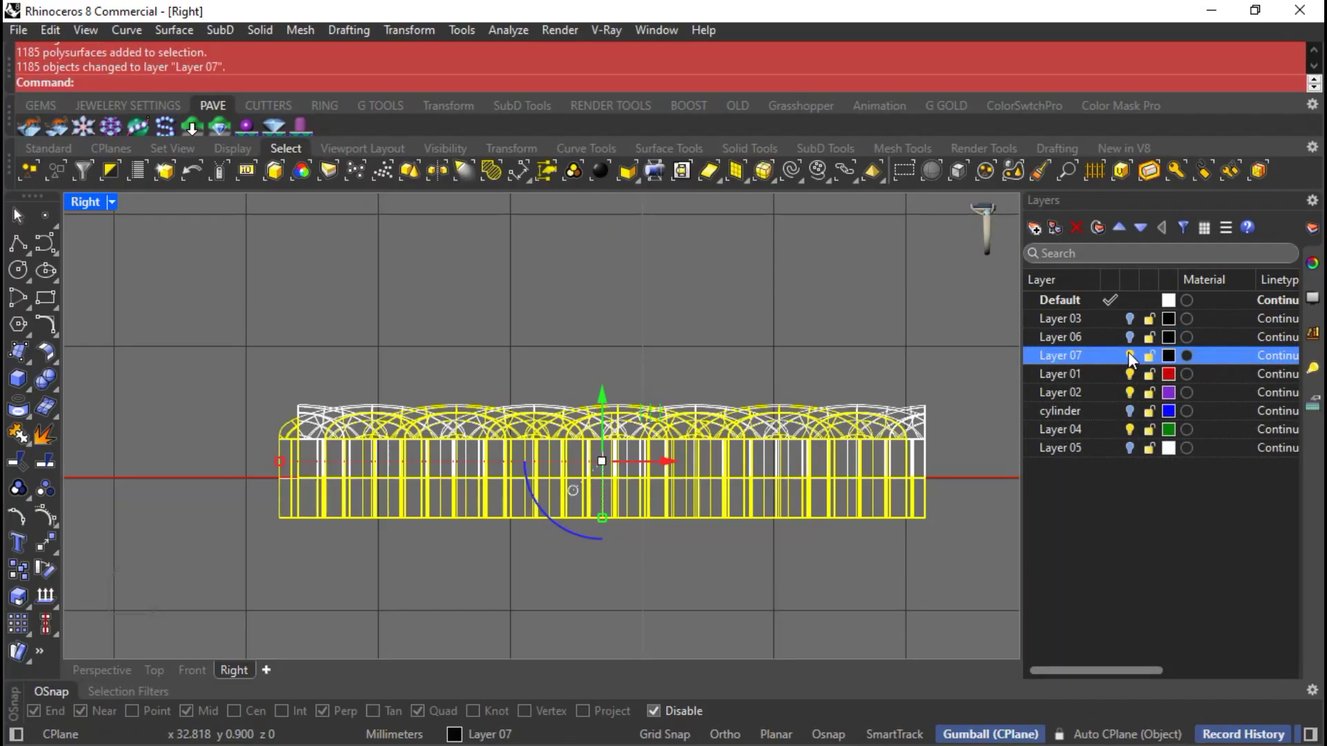
scroll(553, 394, down, 4)
click(101, 670)
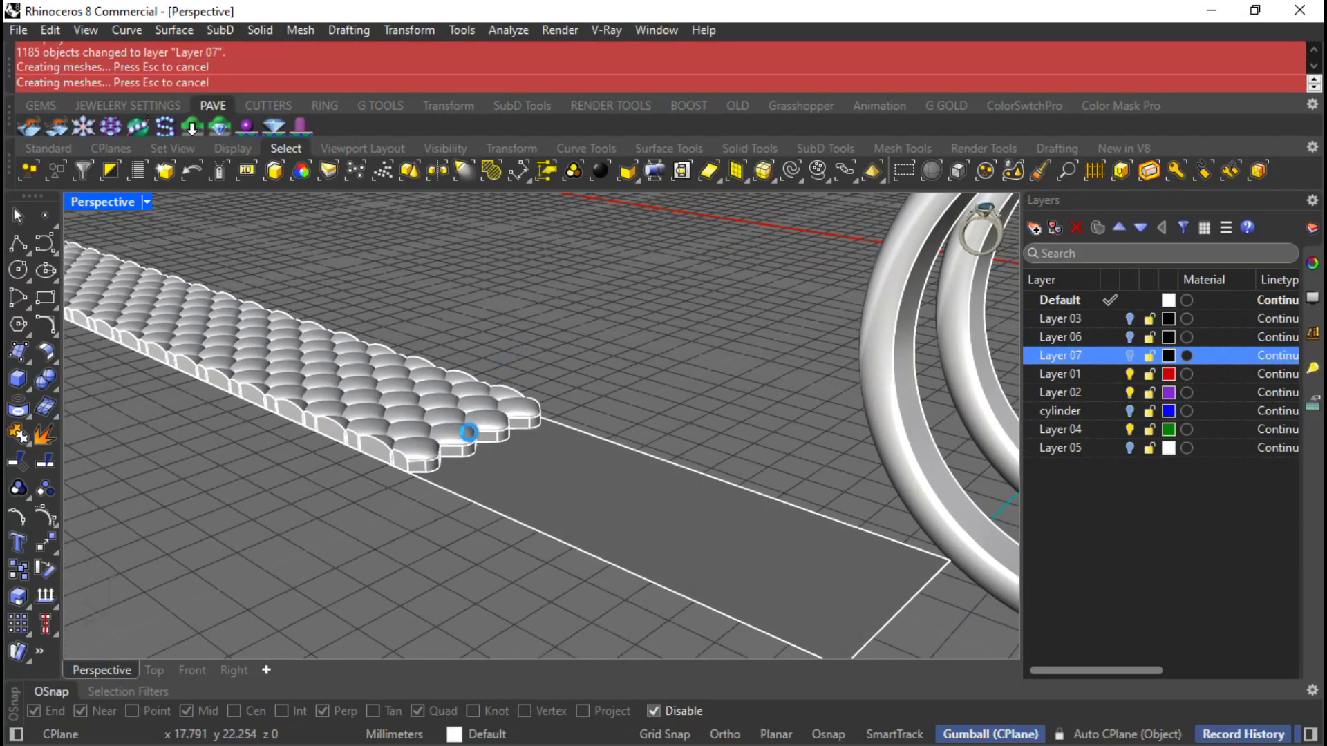
scroll(593, 443, down, 3)
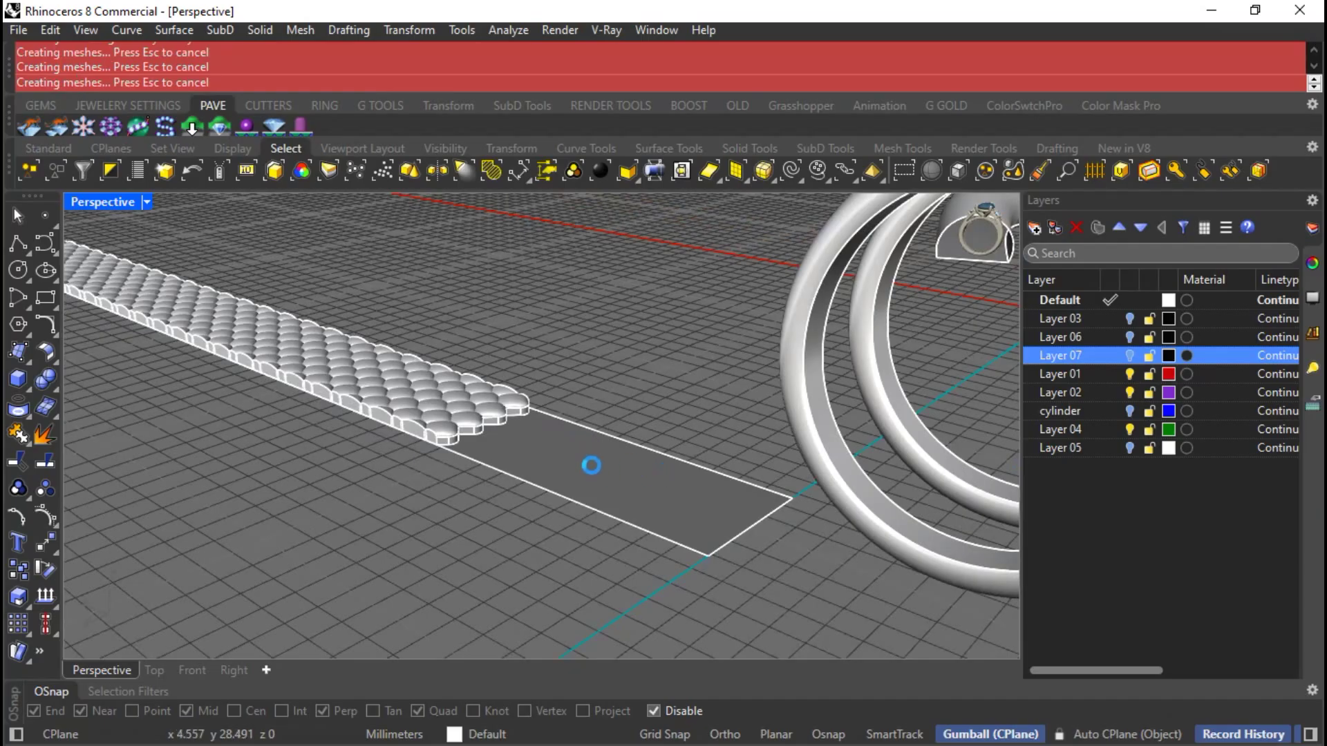
scroll(611, 460, down, 3)
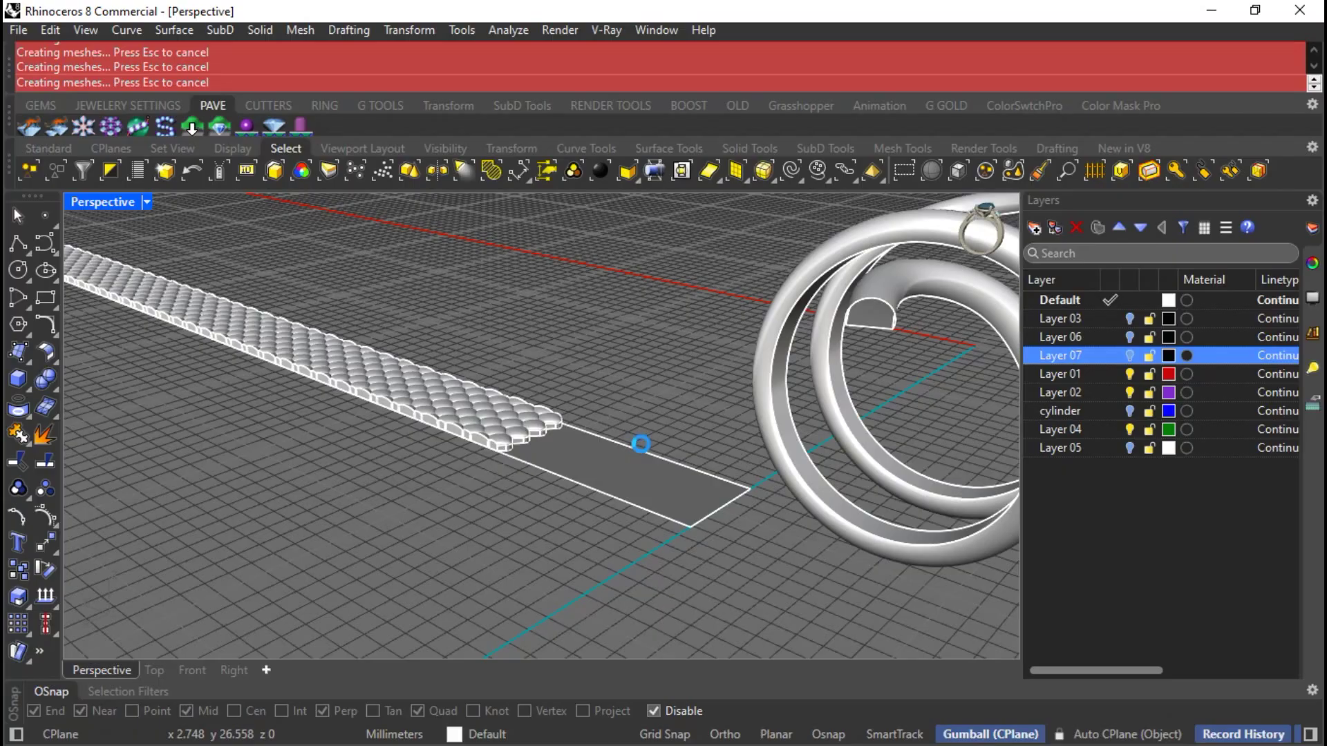
scroll(641, 445, down, 2)
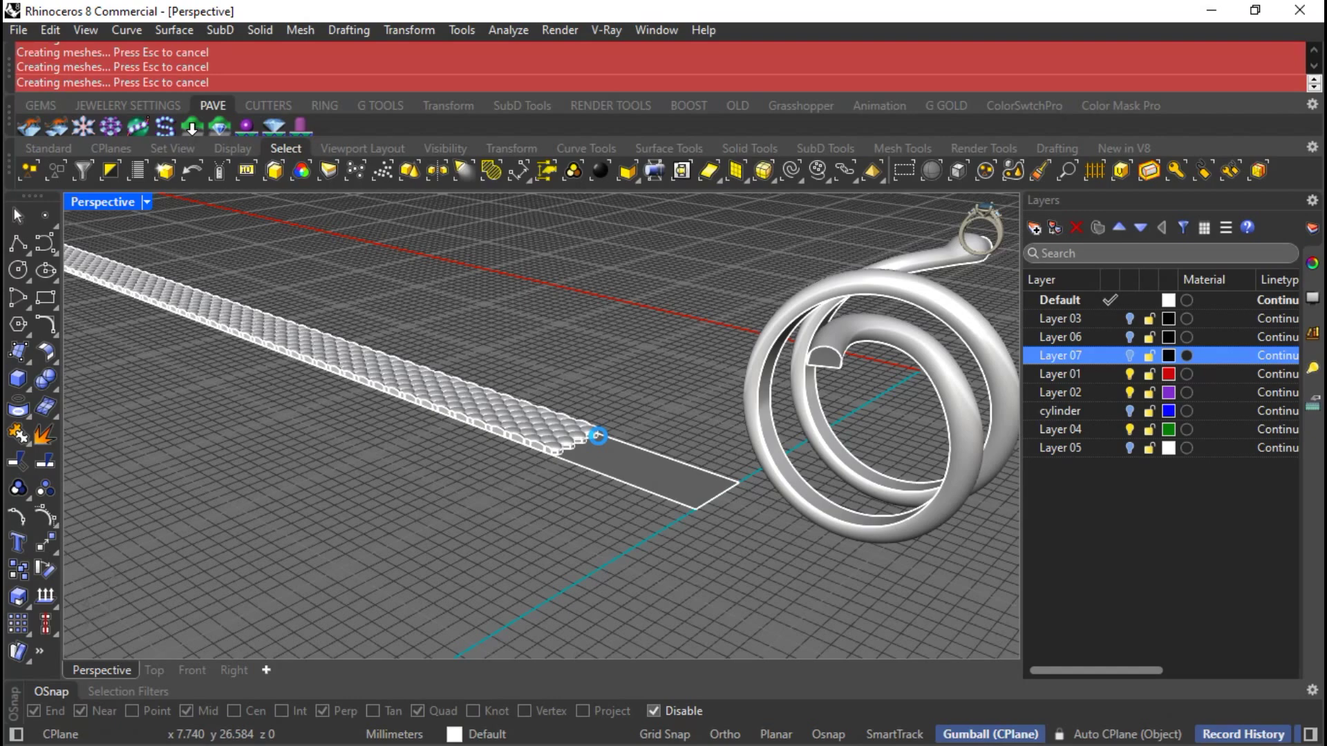
scroll(598, 436, down, 1)
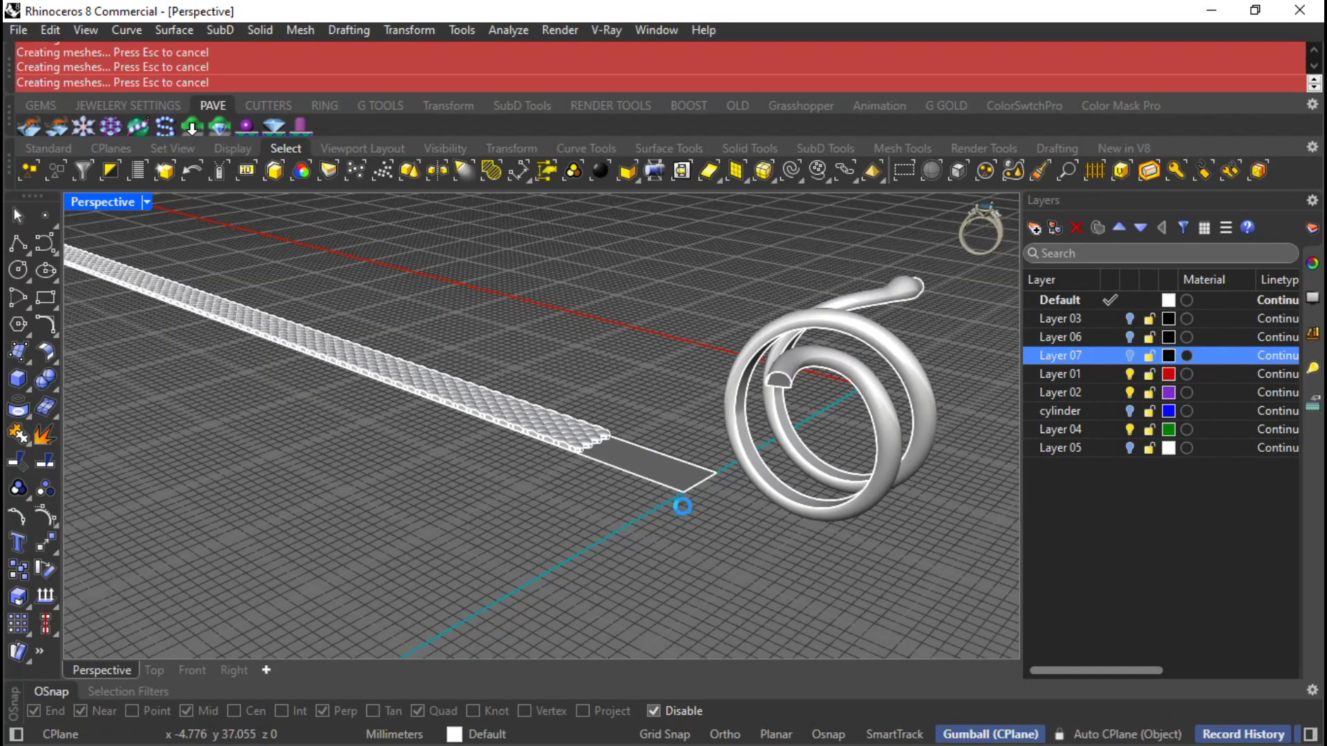
scroll(684, 506, down, 1)
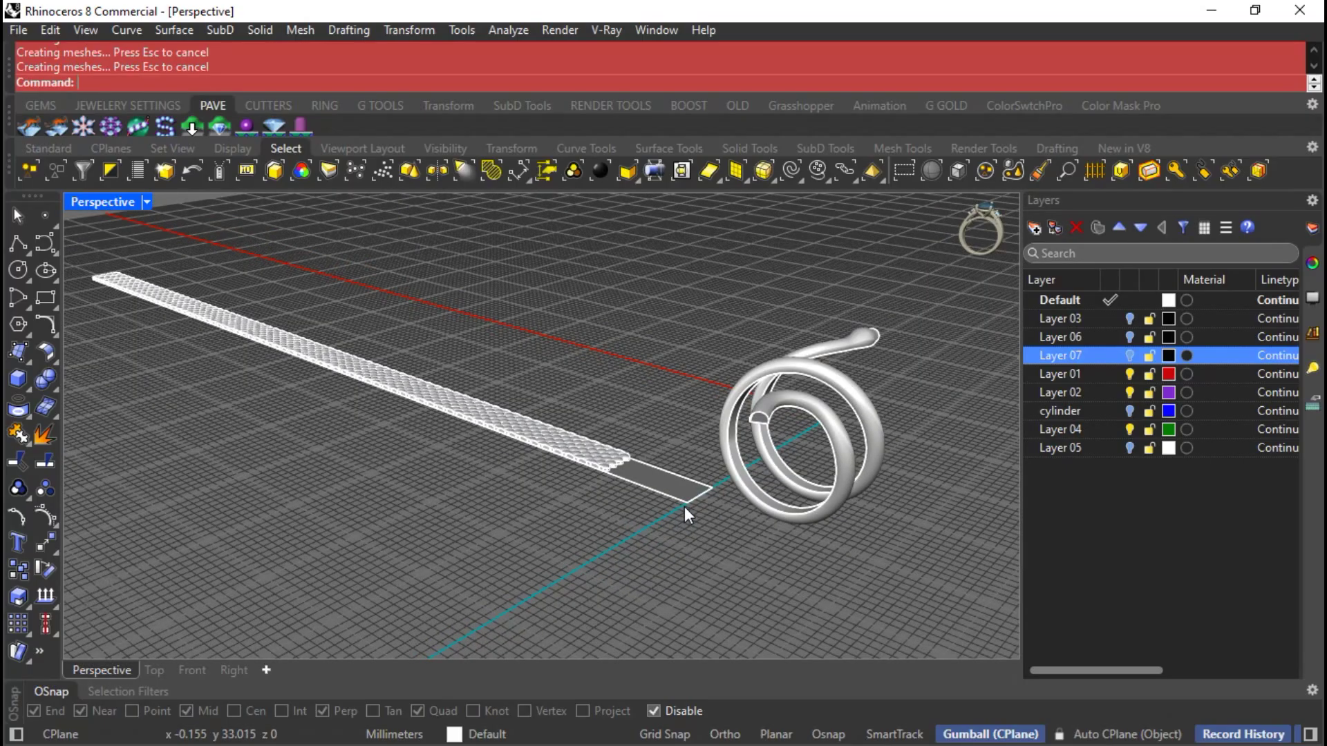
Save the model in the Documents folder as "snake pattern" in Rhino 8 3D Models format.
click(18, 30)
click(62, 189)
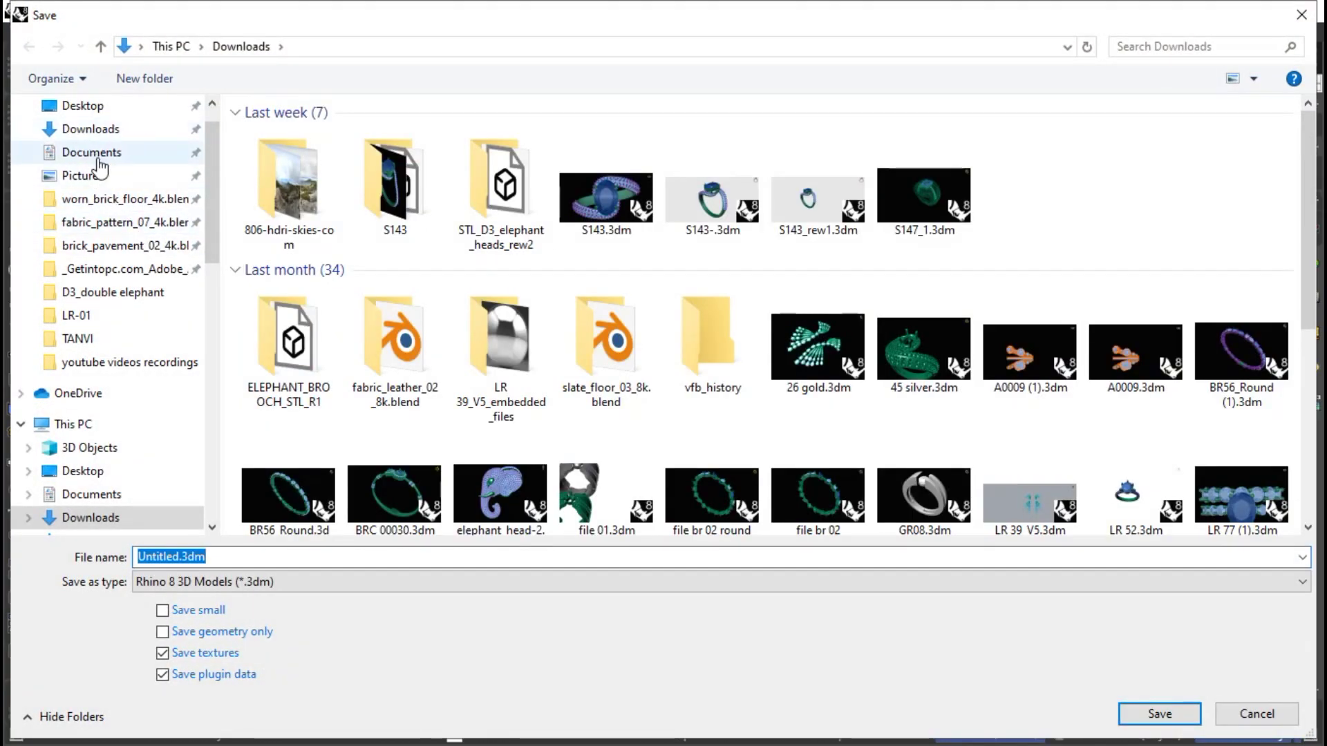
click(81, 153)
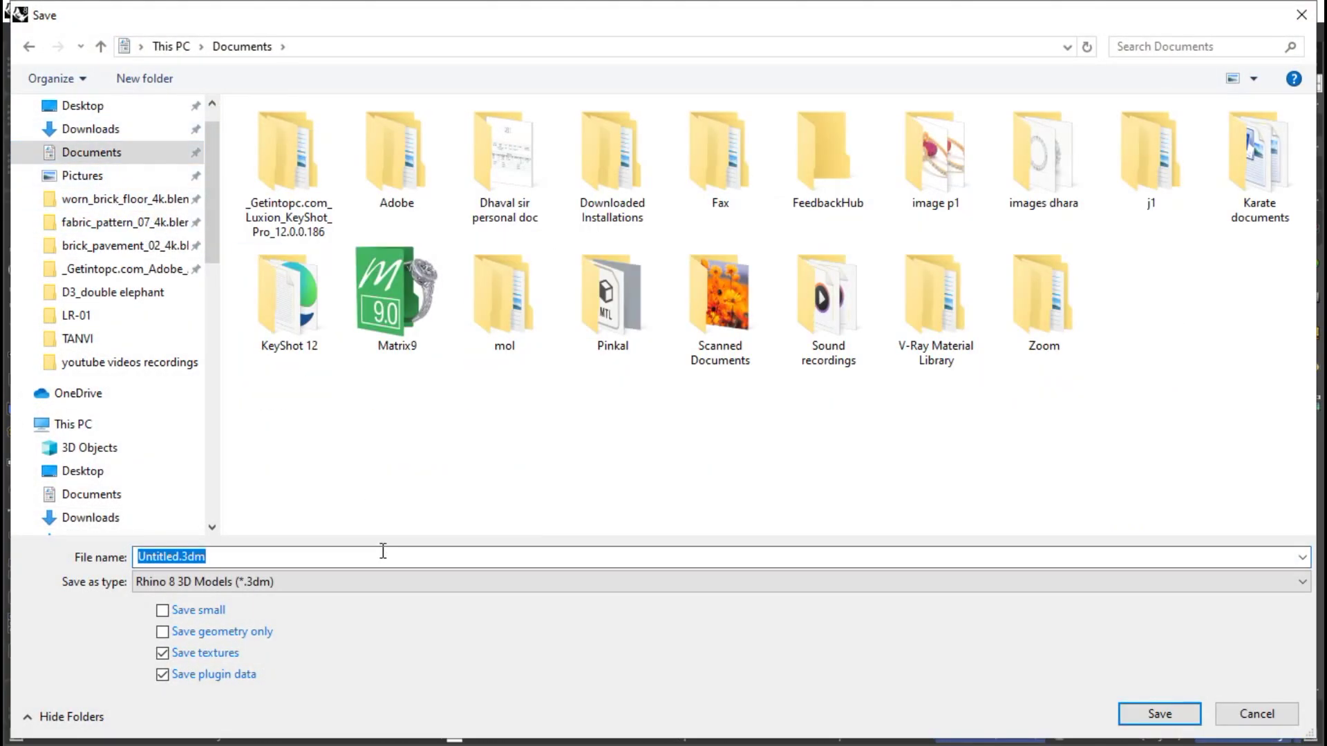
text(snake pat)
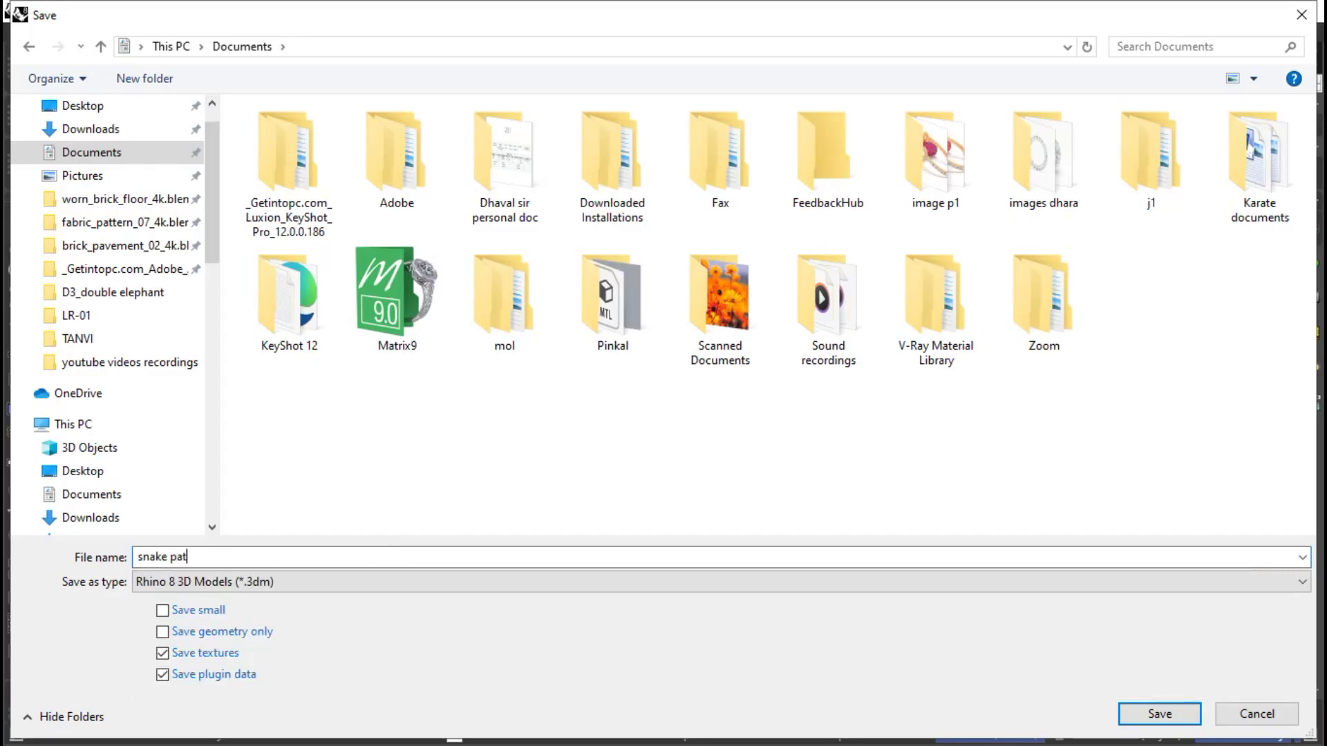
text(tern)
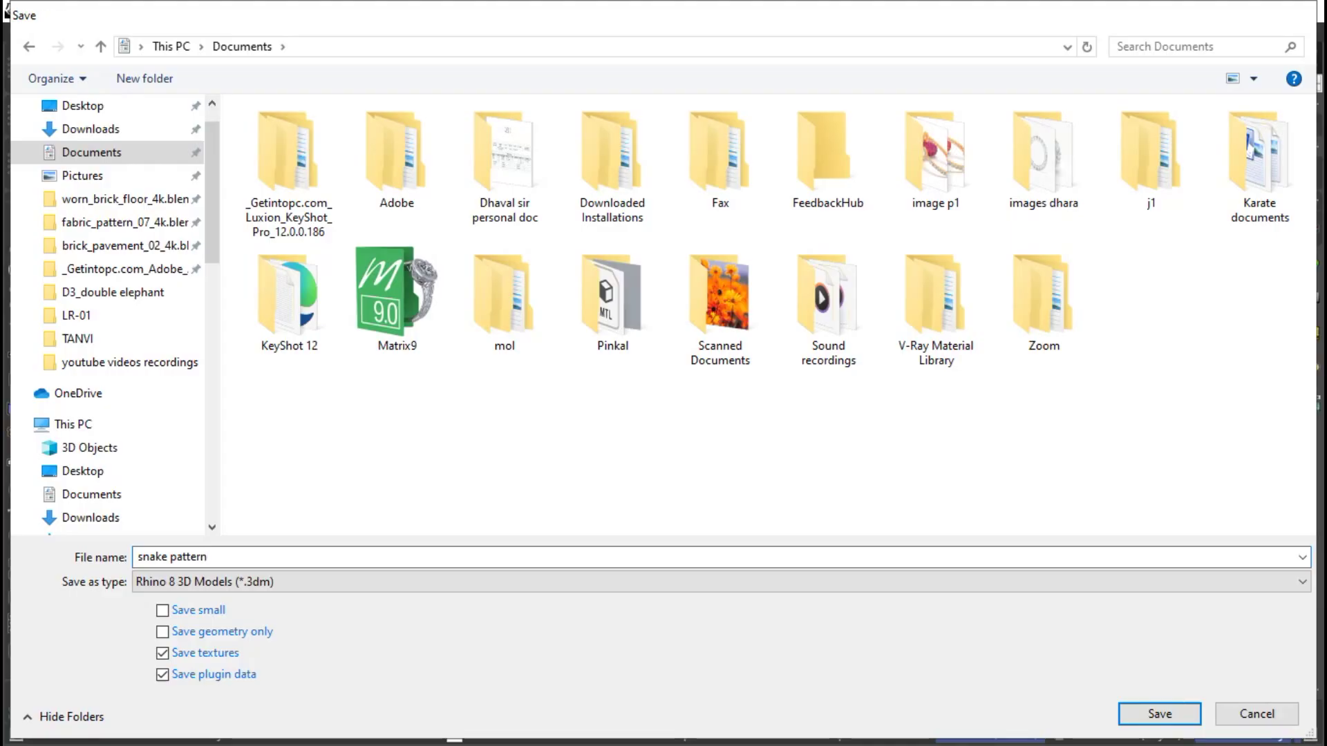
key(Return)
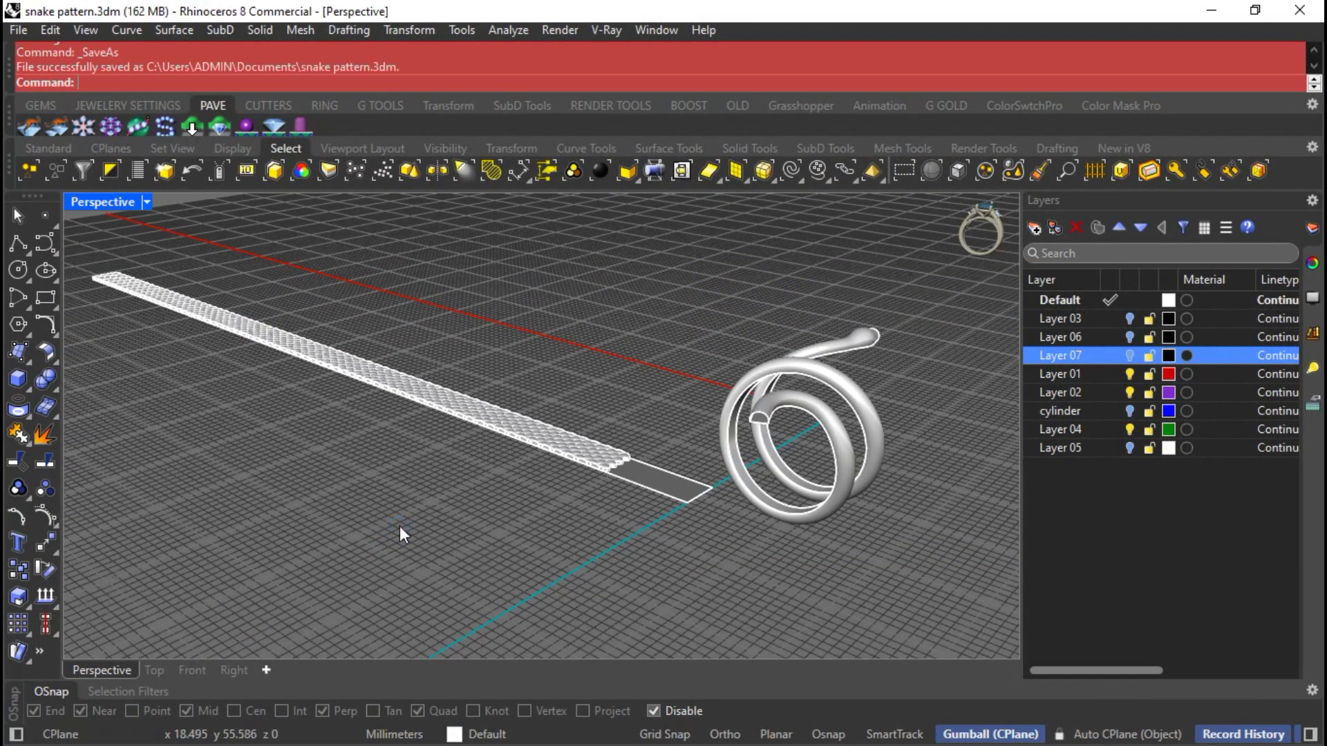
Select all the remaining scales along the flat strip and group them.
scroll(484, 515, down, 3)
click(190, 669)
scroll(192, 476, down, 3)
scroll(273, 467, down, 3)
drag(253, 419, 728, 536)
click(101, 669)
right_drag(296, 613, 76, 495)
click(18, 488)
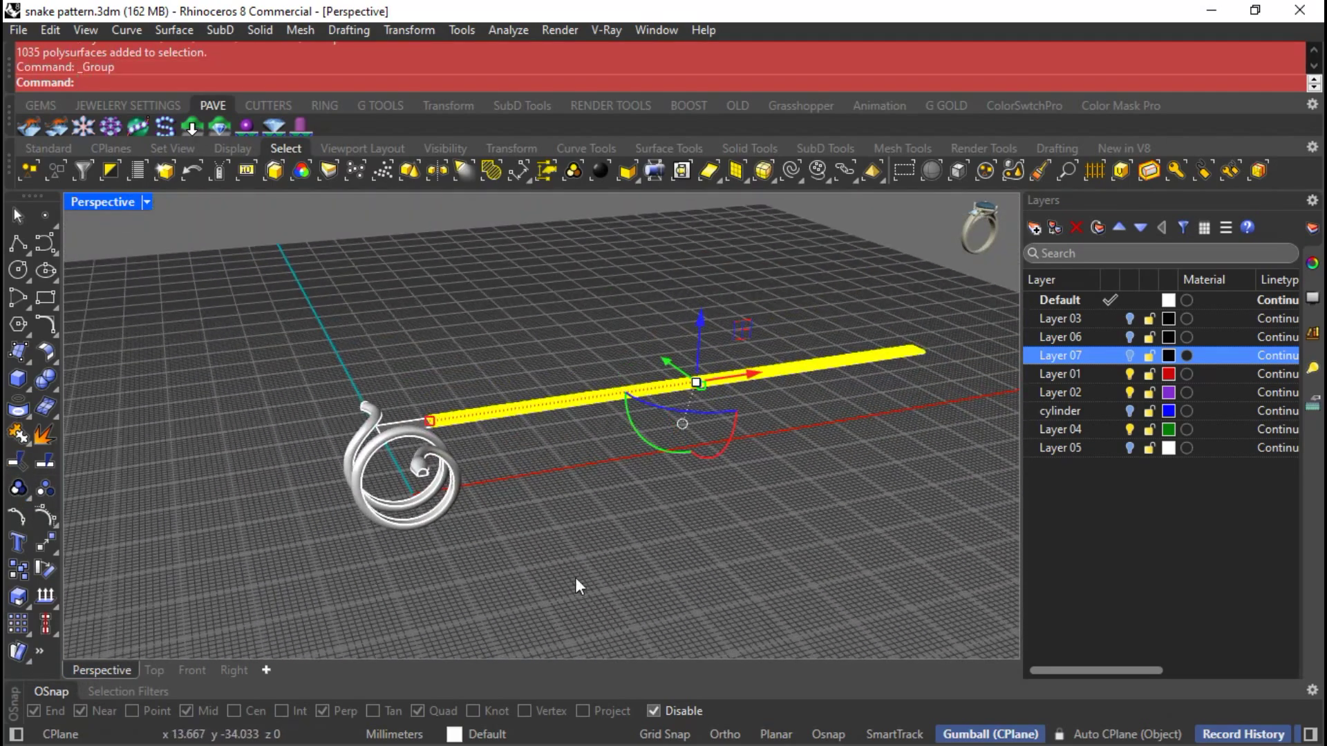
Apply CageEdit to the grouped scales with a bounding box, World coordinates, four points and degree 3 per direction, and the Global region.
text(CageEdit)
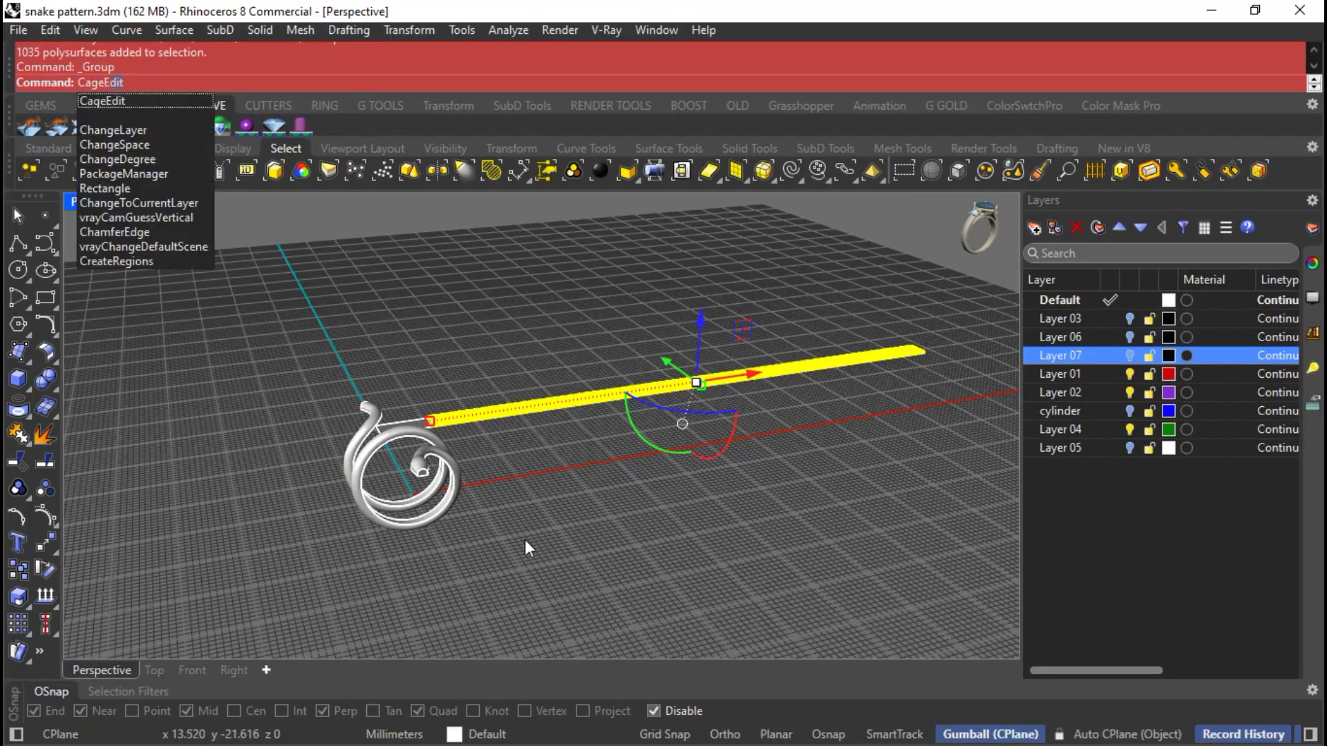
key(Return)
click(178, 82)
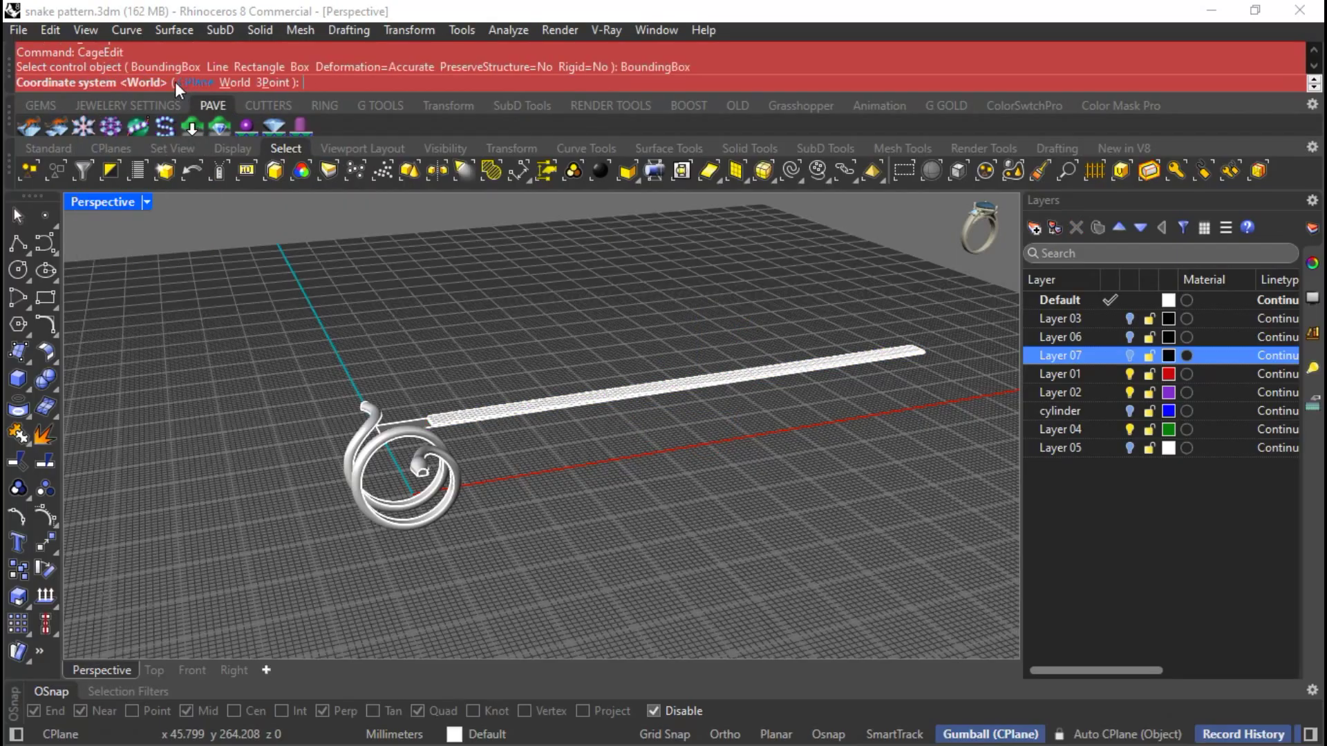
click(233, 83)
key(Return)
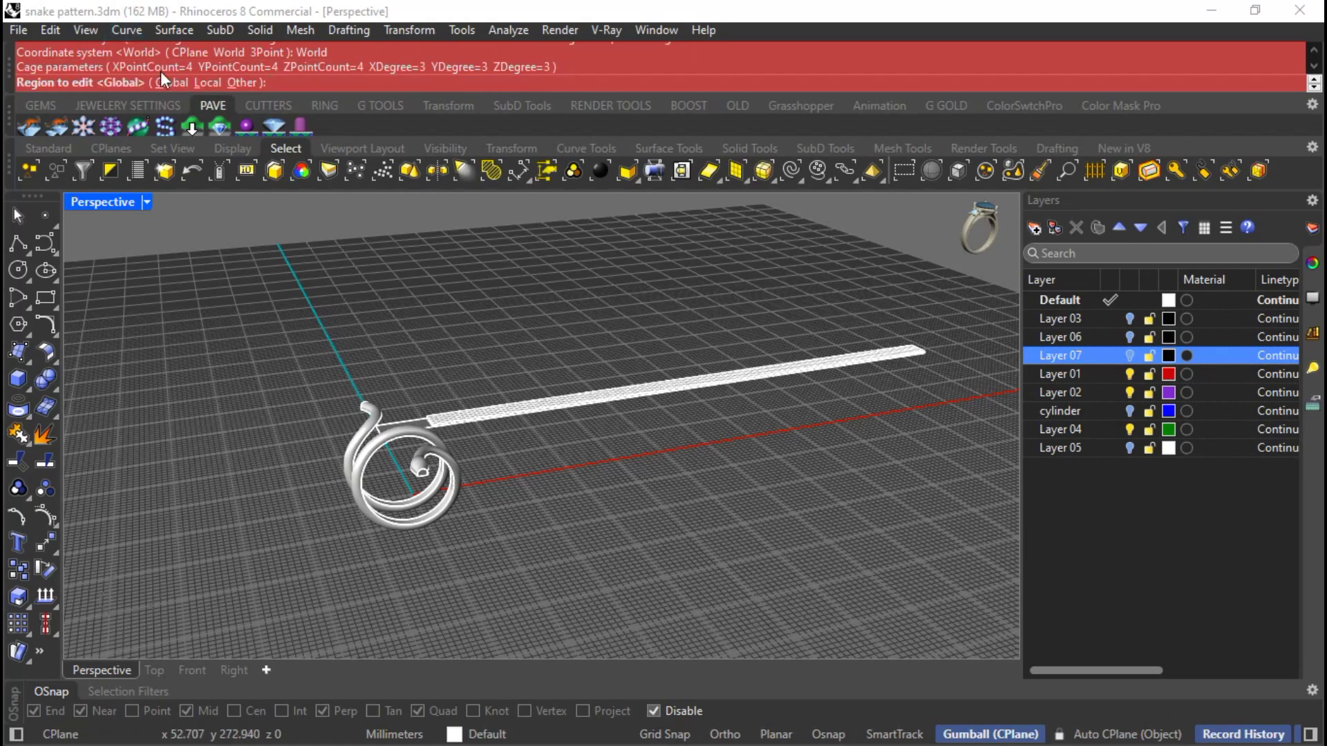
click(166, 83)
Select the cage points at the end of the scale strip nearest the ring.
right_drag(596, 411, 517, 340)
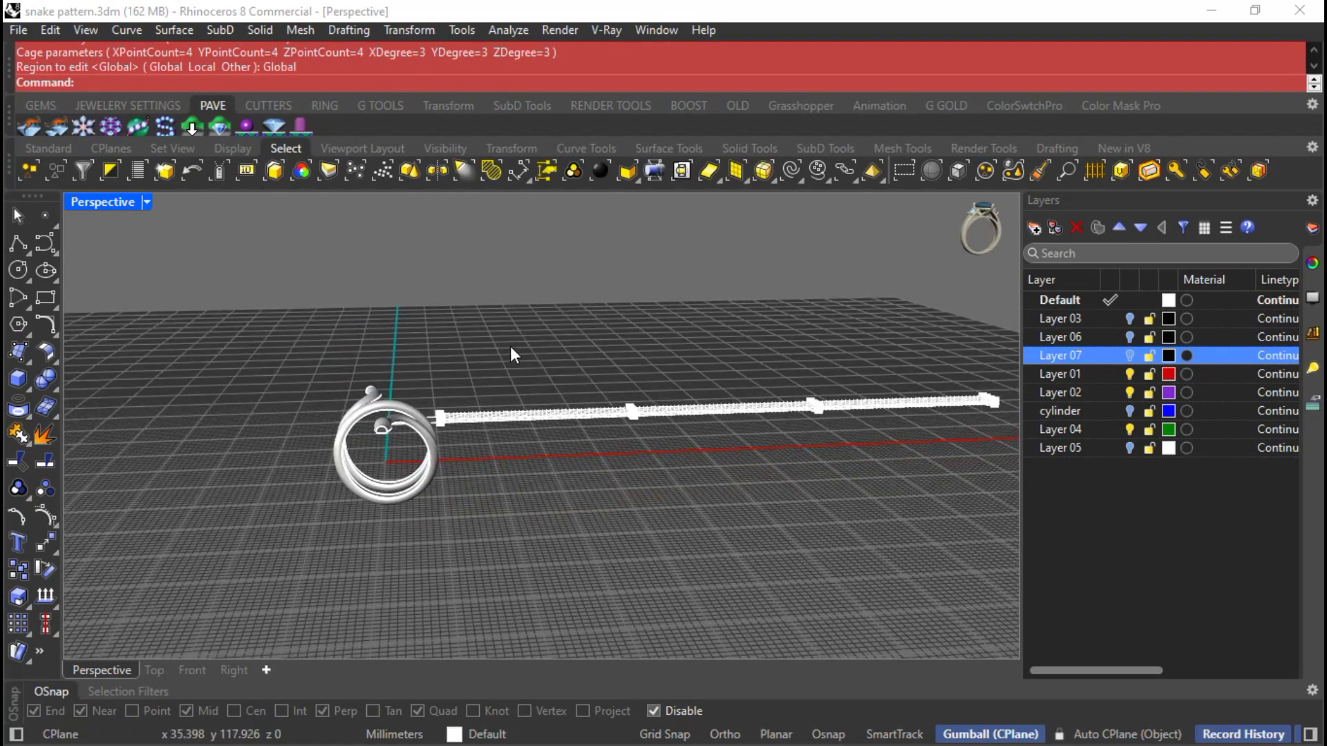
scroll(459, 402, up, 5)
shift+right_drag(441, 434, 287, 376)
scroll(379, 409, up, 3)
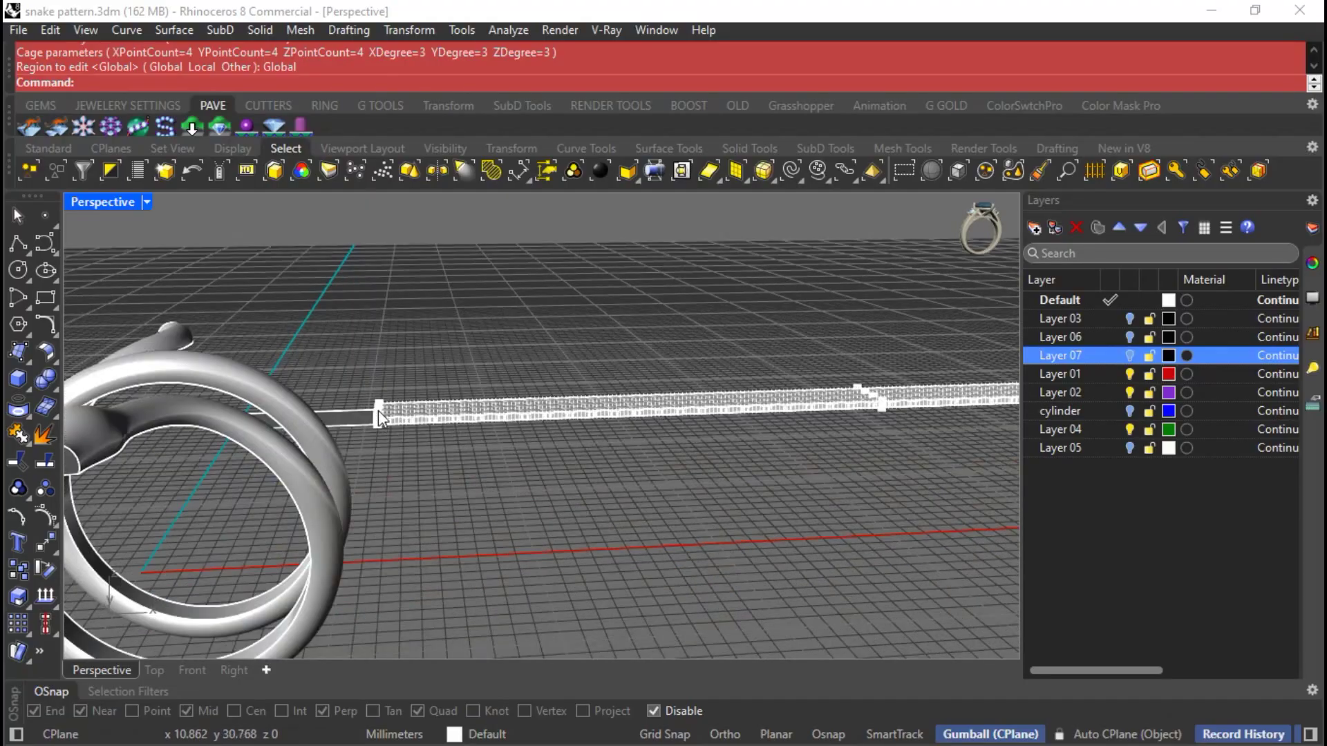
click(199, 669)
scroll(225, 477, up, 10)
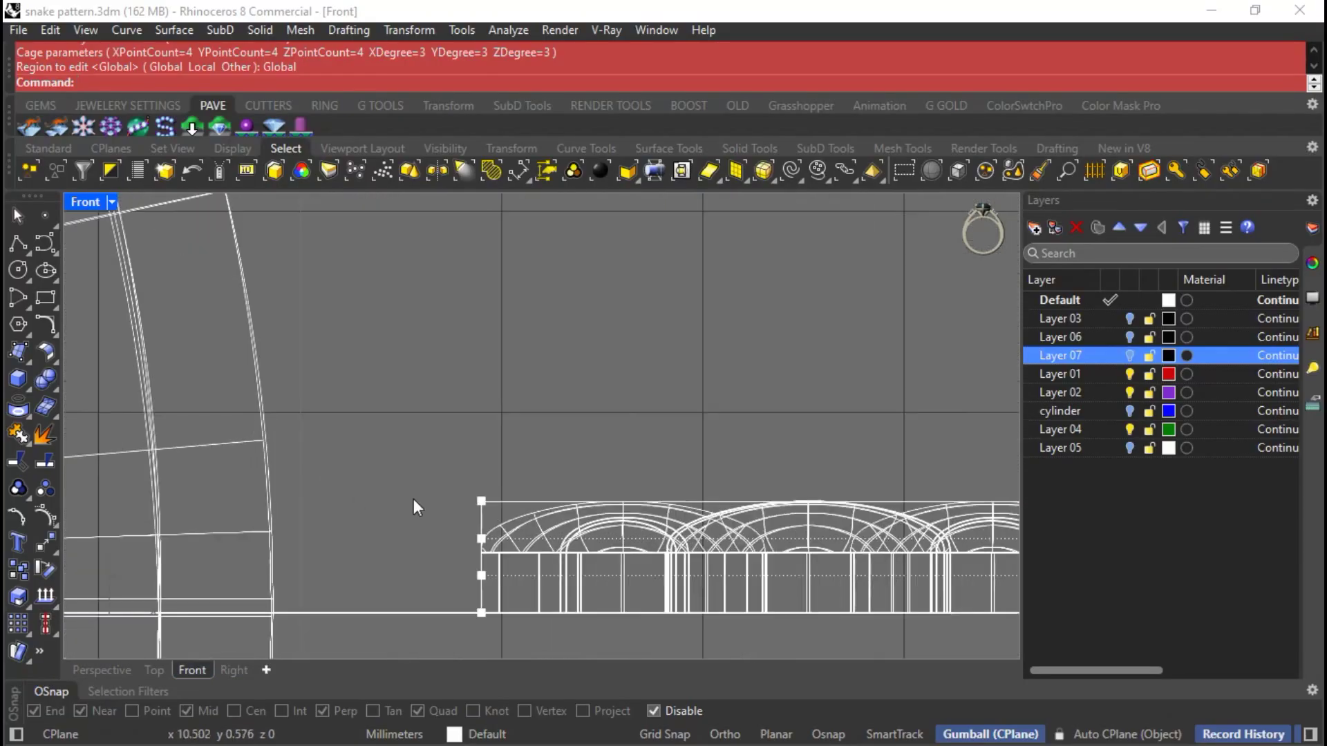
scroll(416, 434, down, 3)
drag(481, 591, 483, 589)
scroll(292, 491, down, 8)
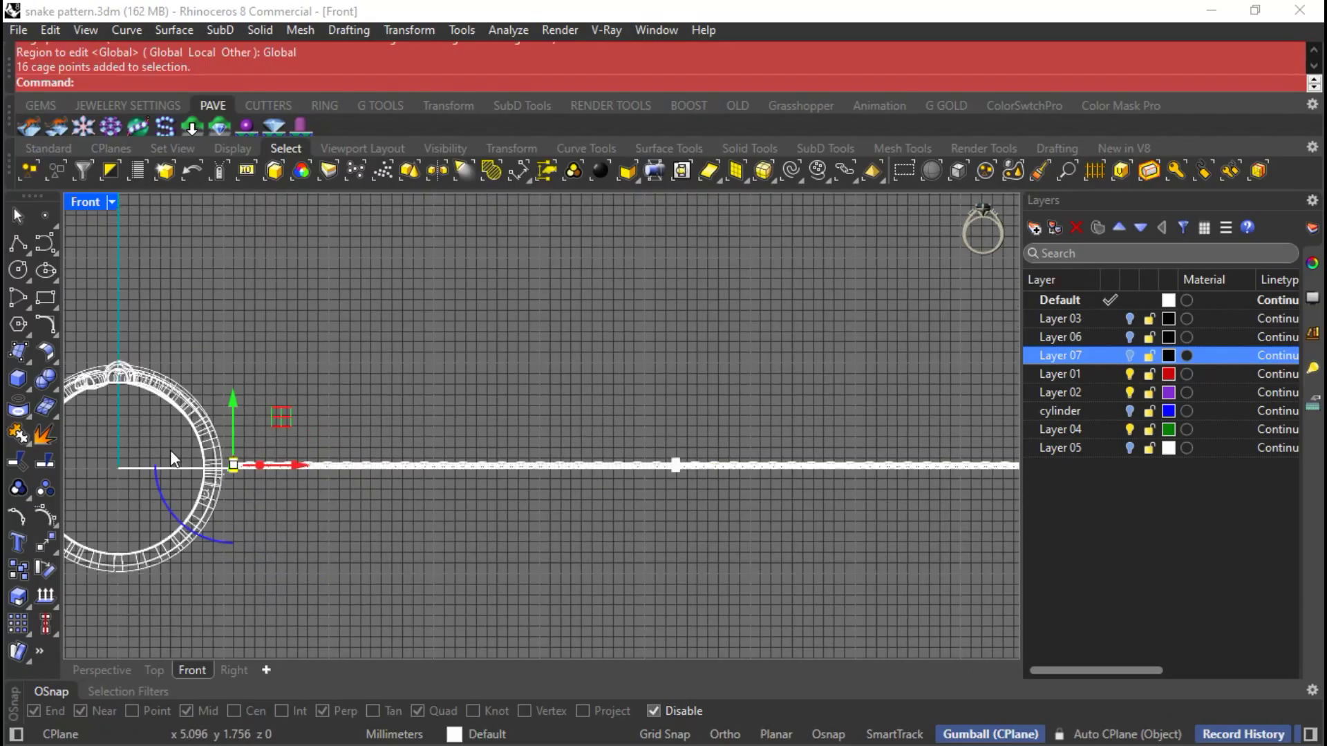
scroll(774, 446, up, 10)
shift+drag(747, 482, 848, 550)
scroll(857, 516, down, 8)
scroll(565, 479, down, 6)
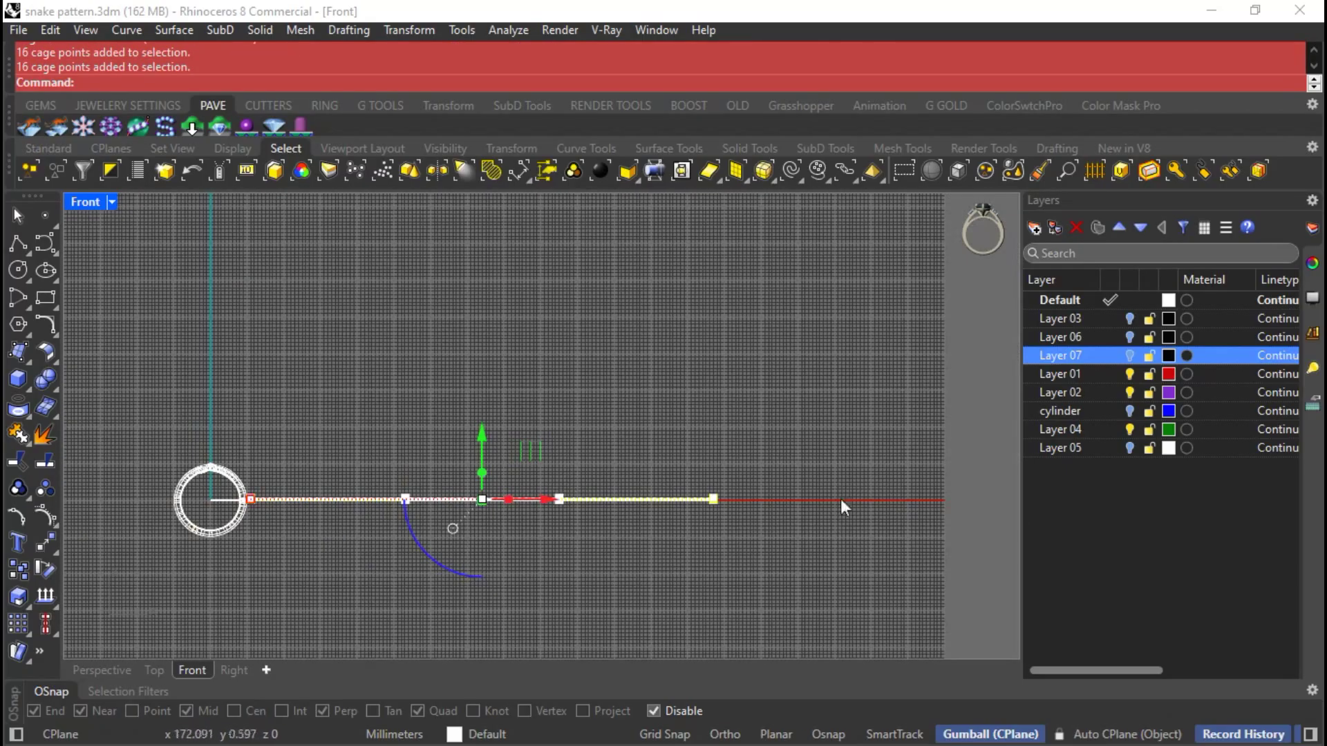
ctrl+drag(691, 455, 793, 531)
Start a one-dimensional scale of the selected end cage points and turn object snaps on.
scroll(332, 518, up, 10)
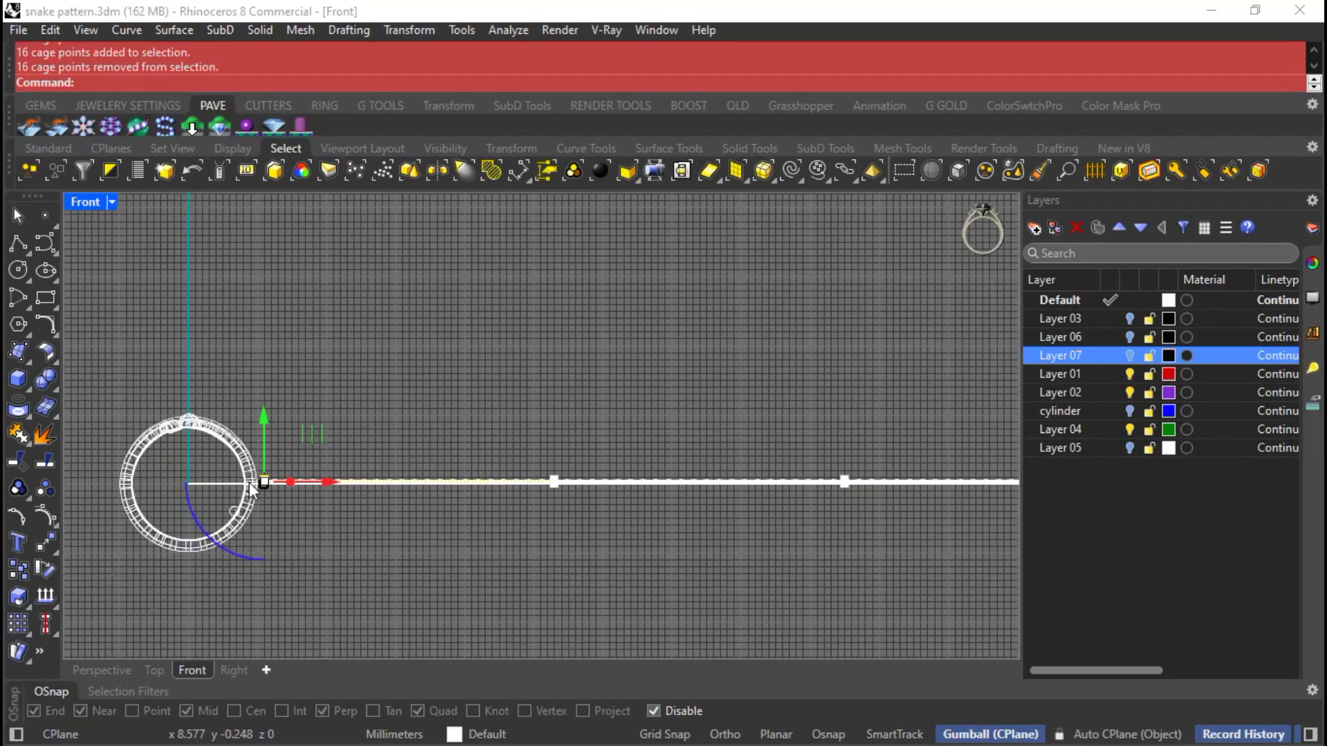
scroll(227, 449, up, 3)
click(410, 30)
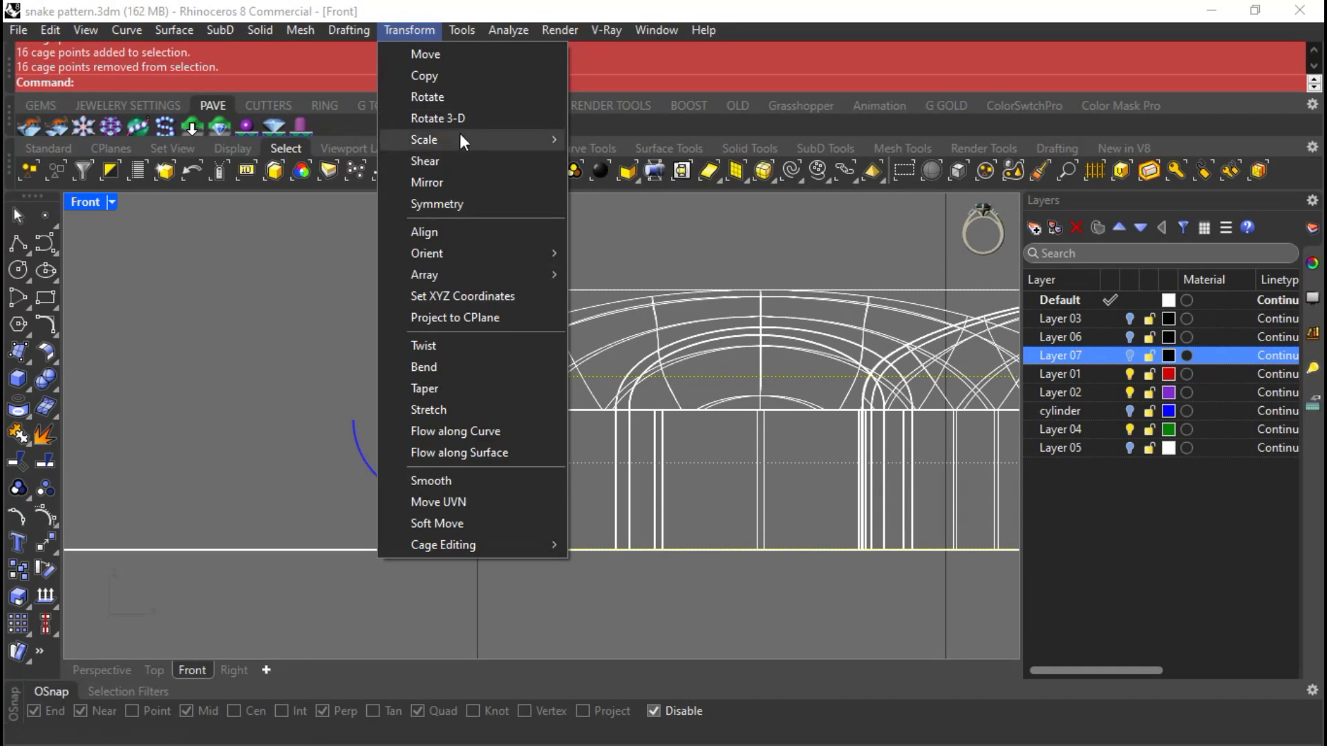
mouse_move(459, 136)
click(607, 182)
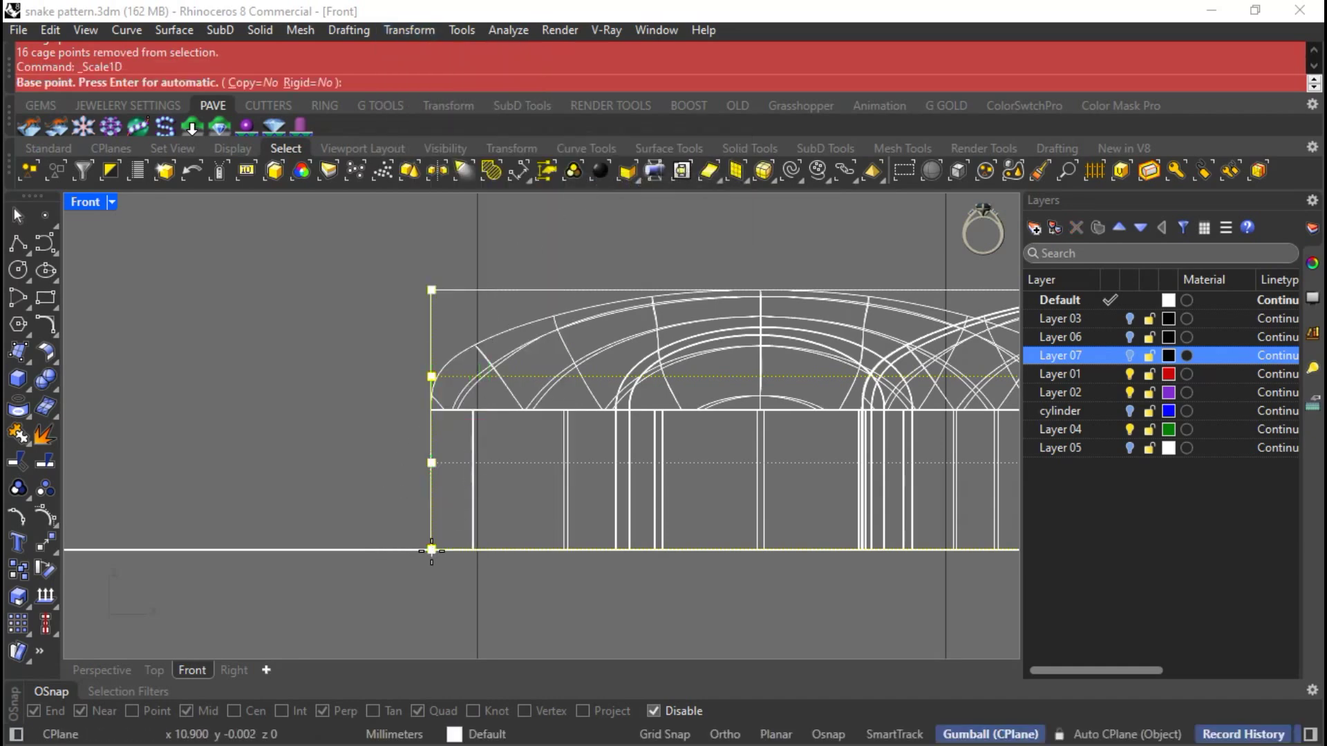
click(828, 734)
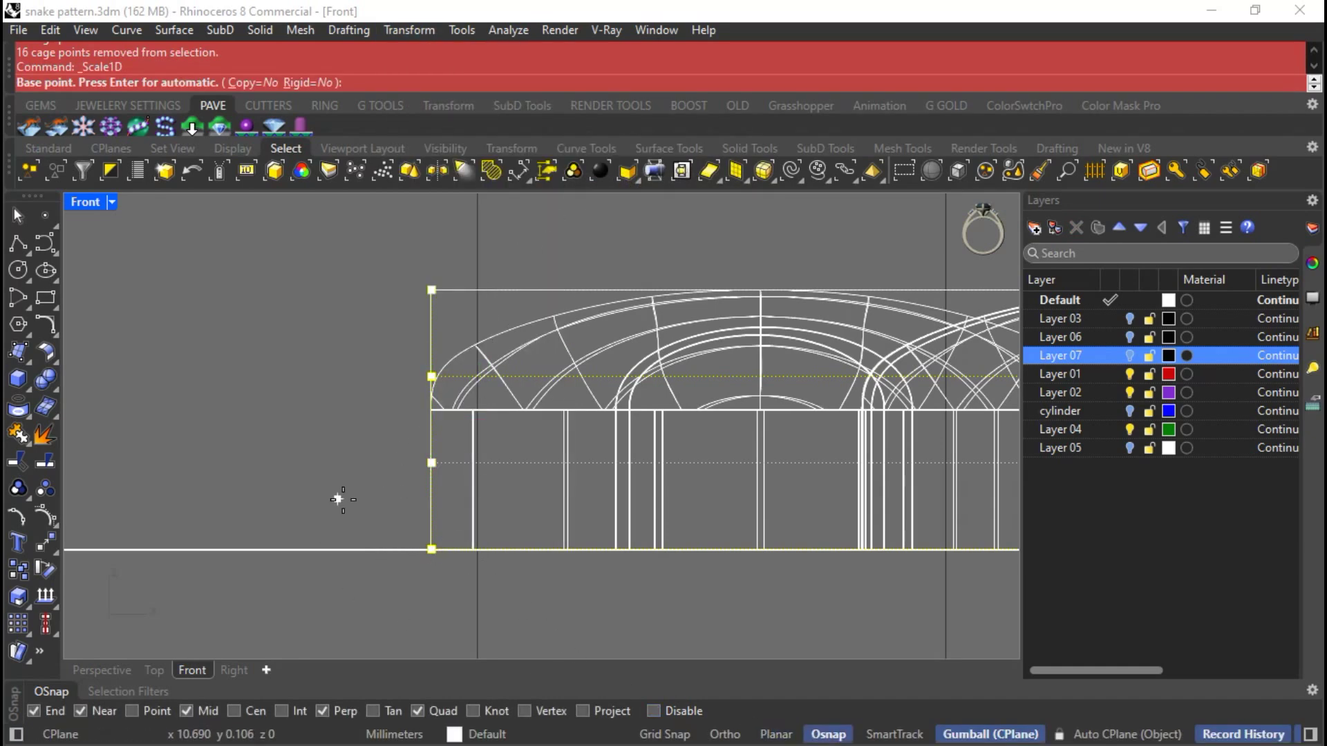
click(431, 550)
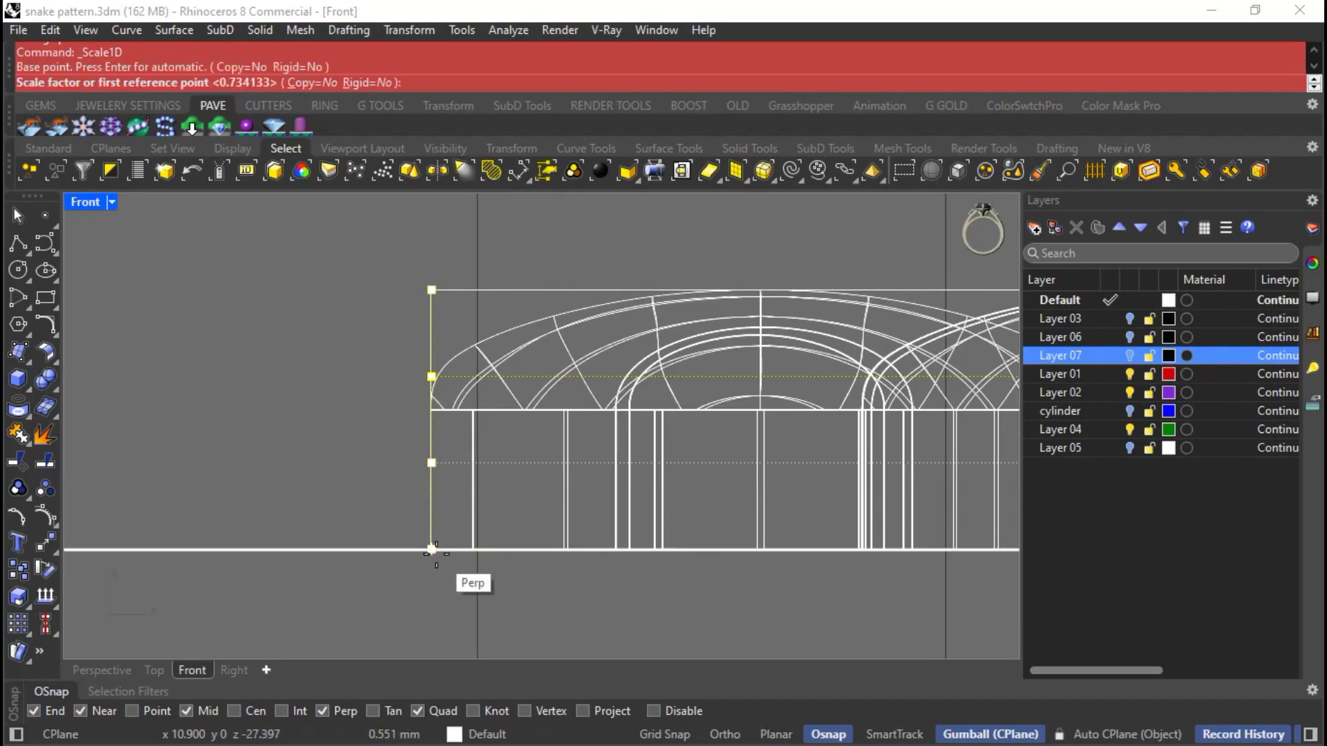
click(433, 287)
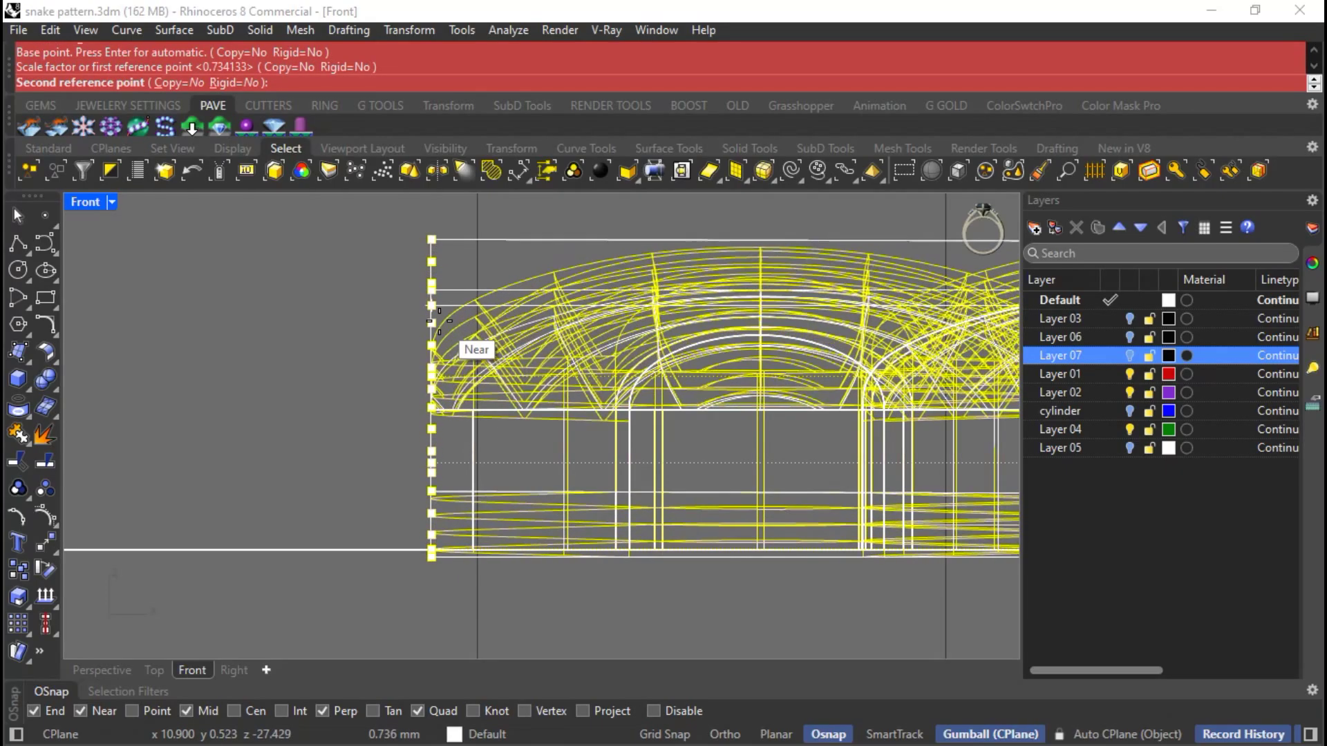
key(Escape)
key(Return)
click(359, 599)
click(359, 222)
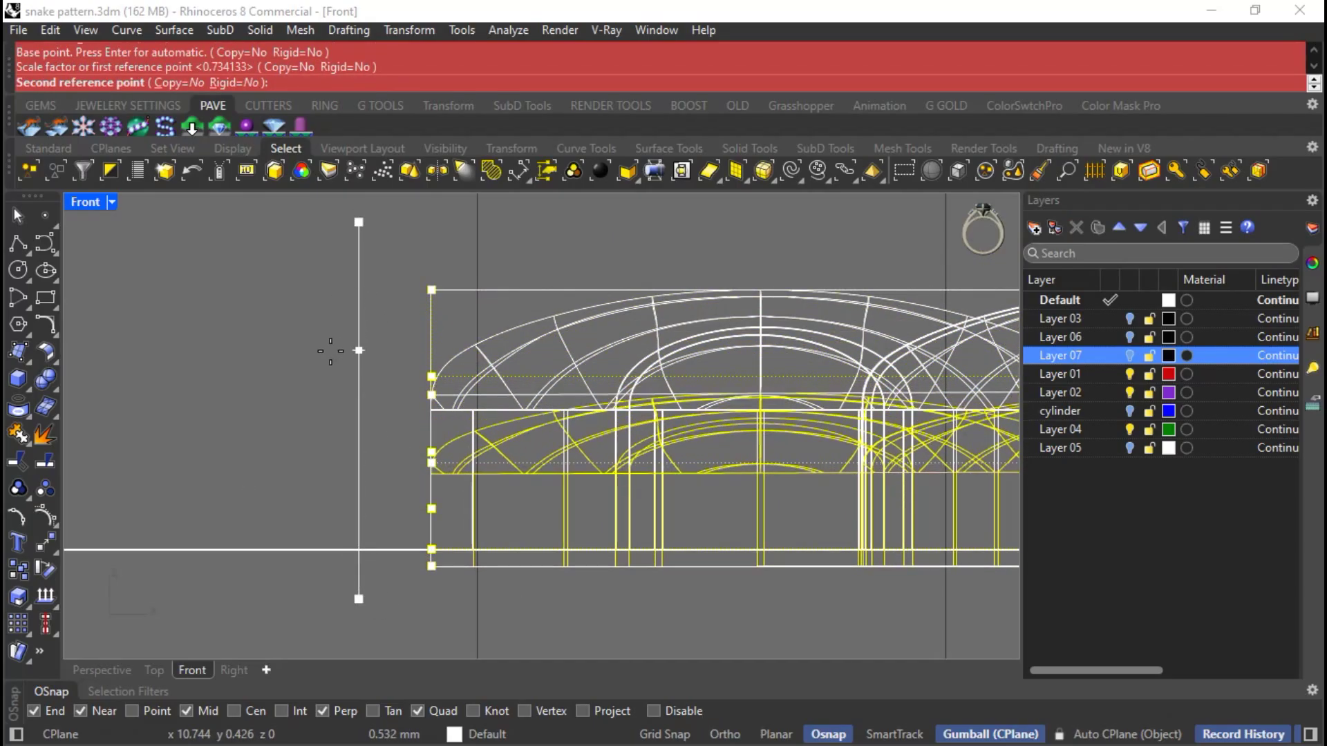
click(331, 348)
Scale the cage points at the ring end vertically from the strip's base to about 0.58 of their height with Scale1D.
key(Return)
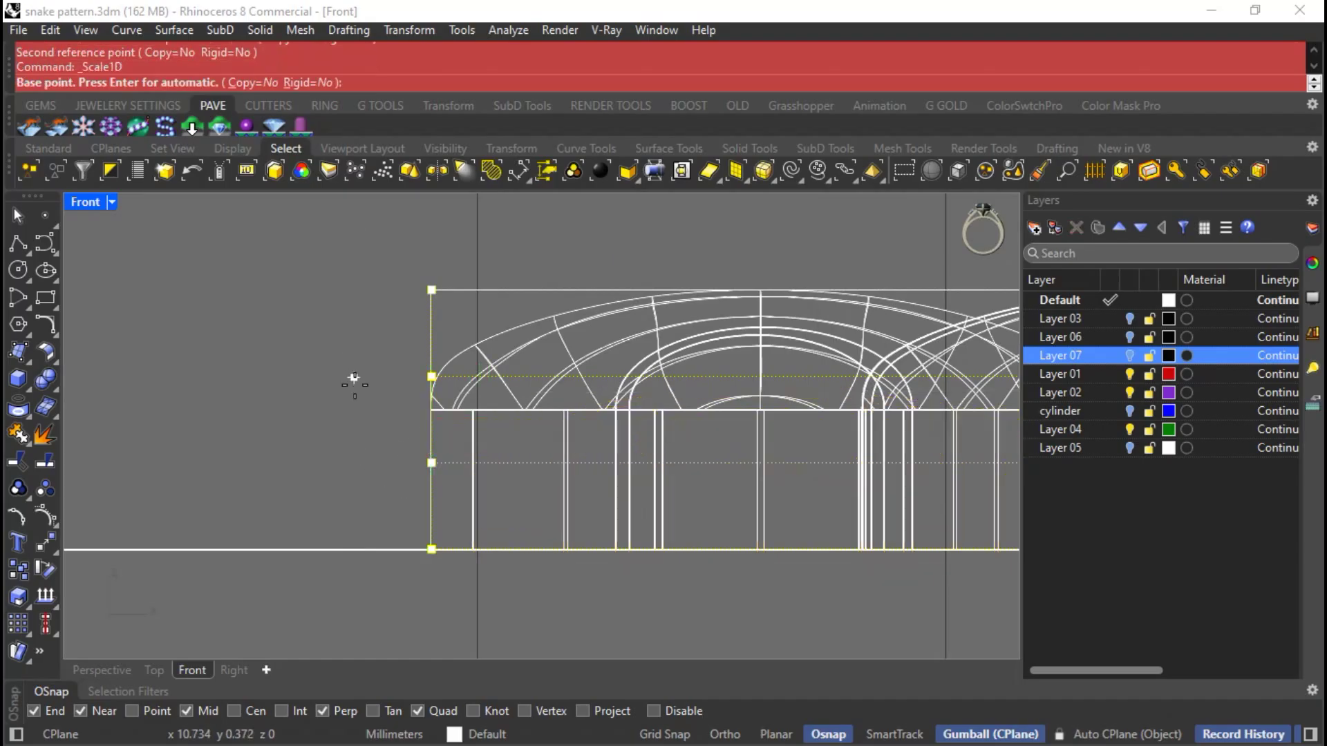
click(432, 549)
scroll(381, 605, down, 2)
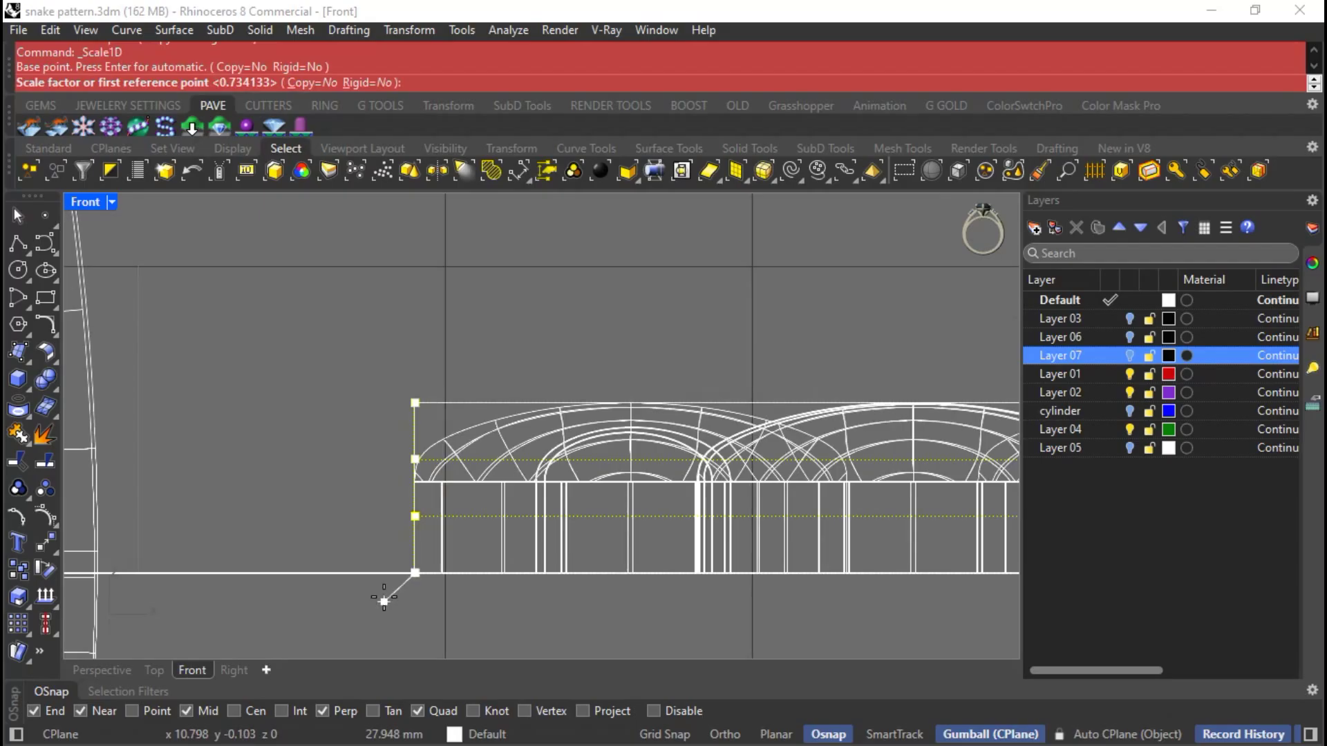
click(414, 278)
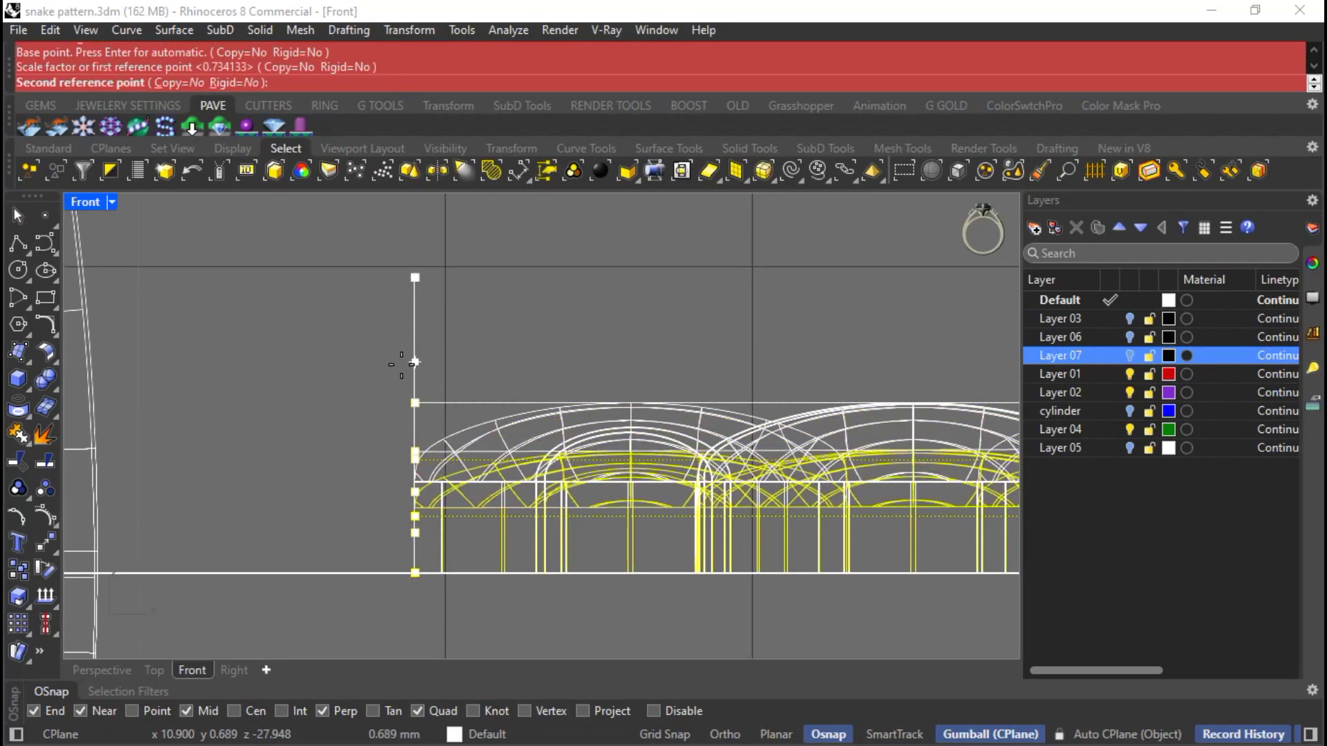
click(402, 397)
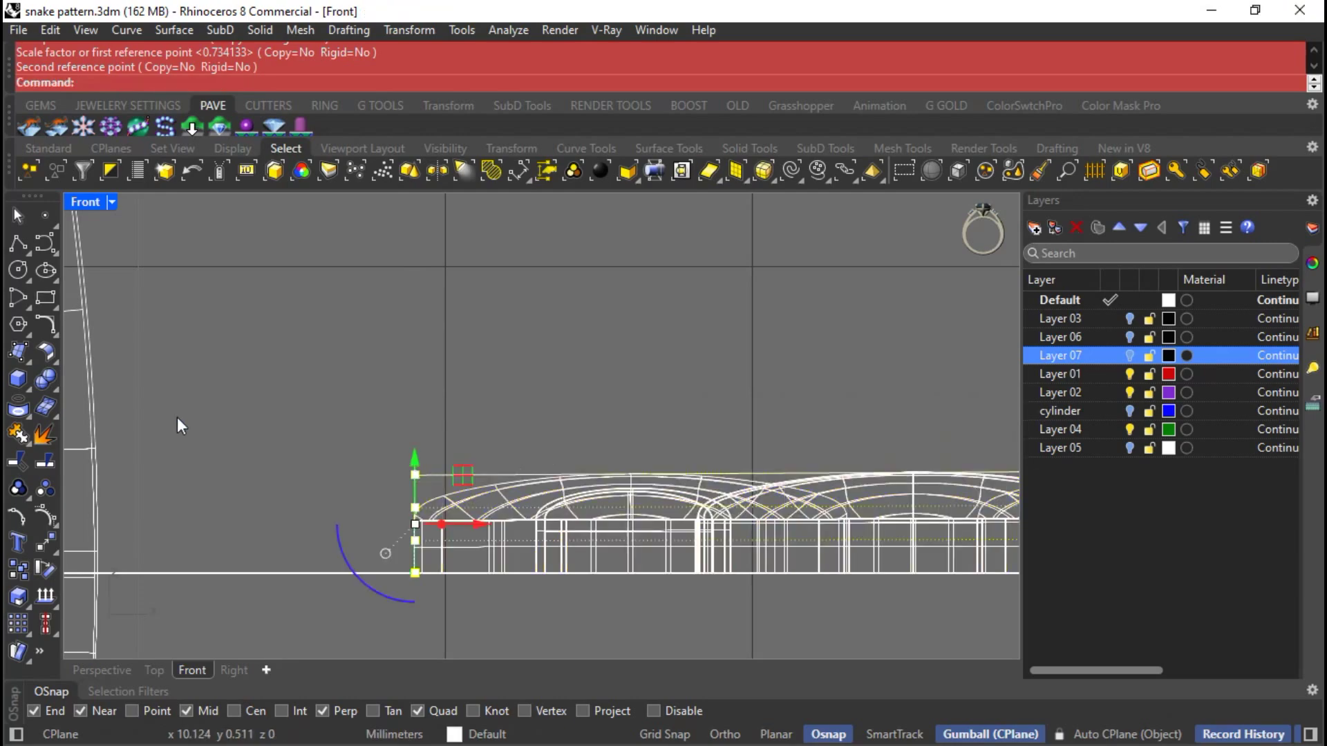
Select the cage points at the strip's far end and scale them vertically from the base to about 0.74 of their height.
scroll(171, 413, down, 10)
scroll(170, 418, down, 16)
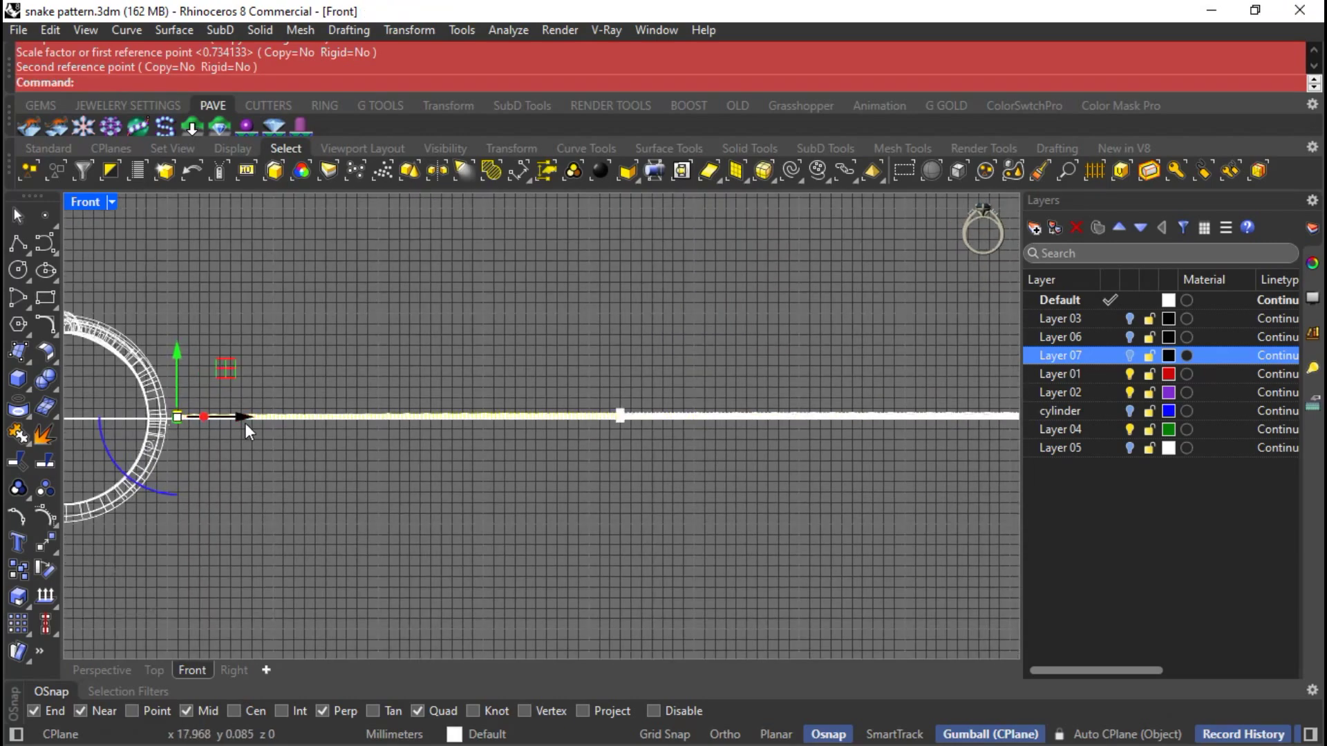
scroll(646, 438, up, 10)
scroll(646, 426, up, 8)
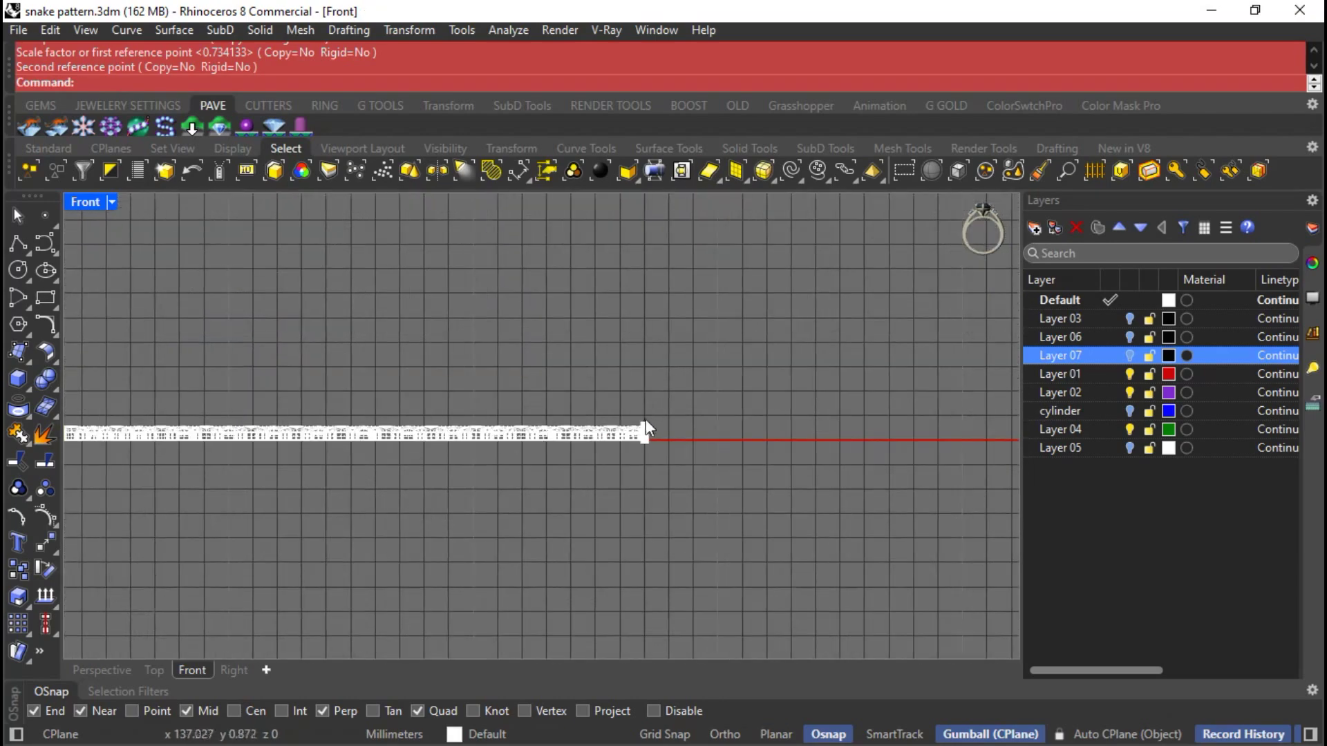
drag(626, 403, 702, 546)
scroll(680, 487, up, 2)
scroll(678, 479, up, 1)
key(Return)
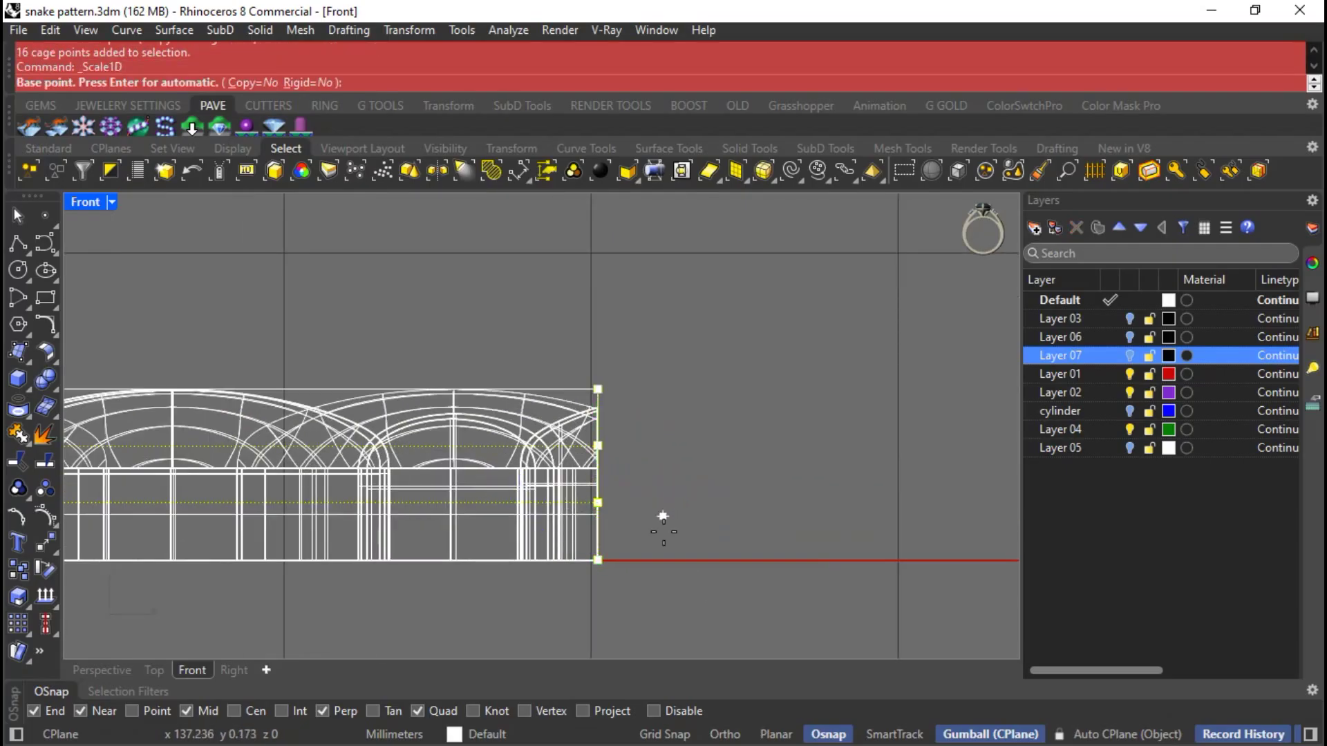
click(600, 562)
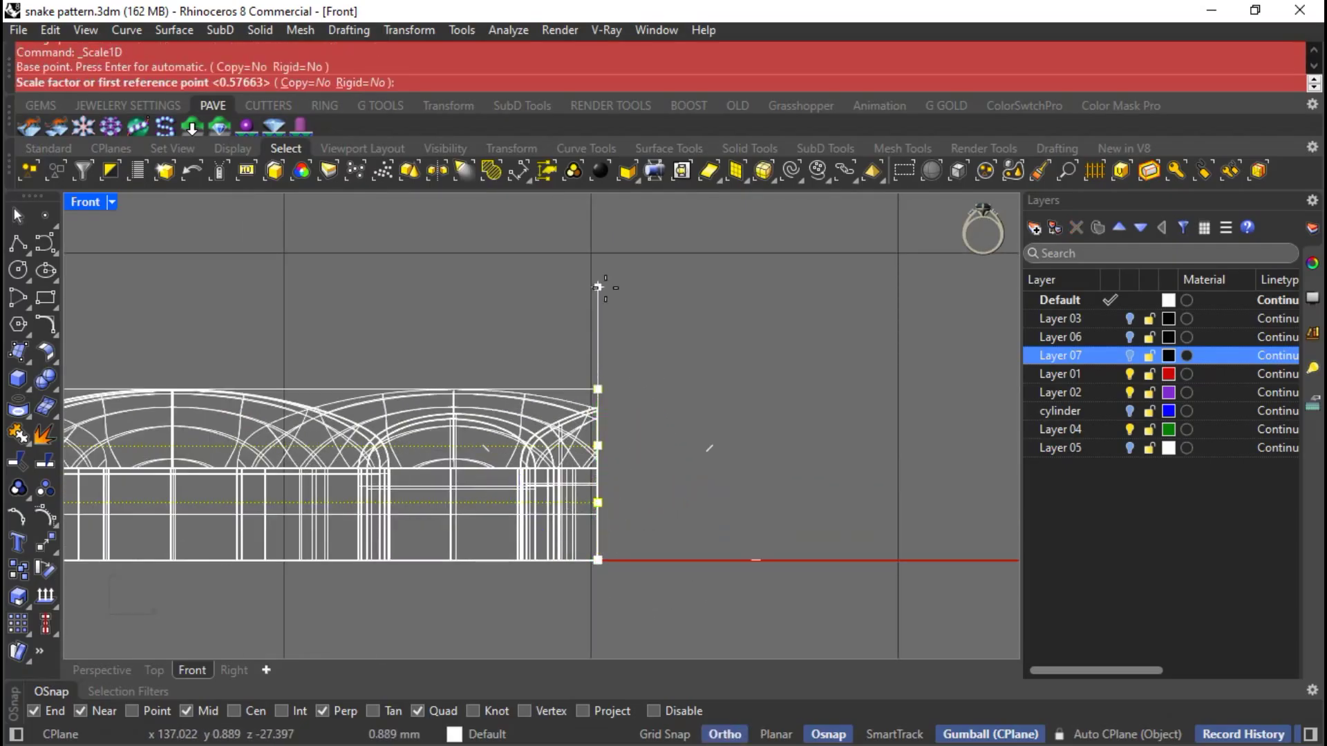
click(598, 278)
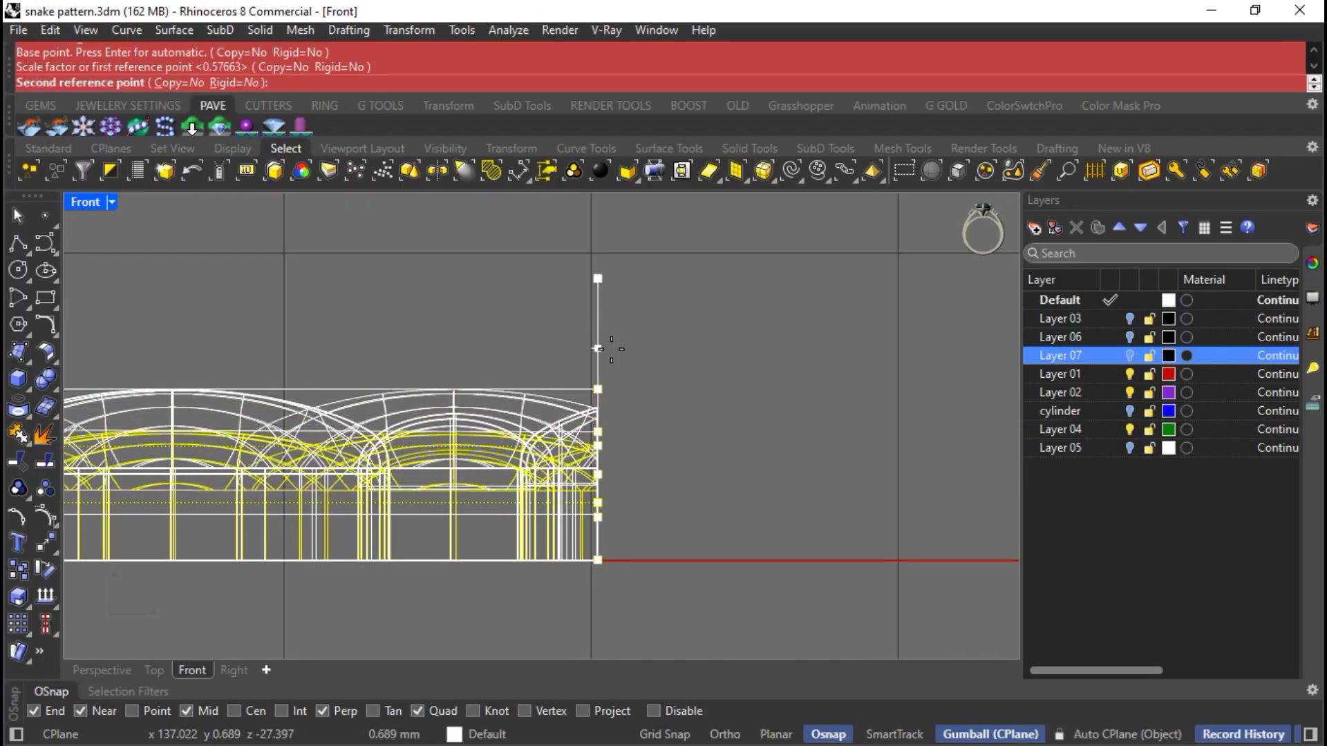
click(598, 351)
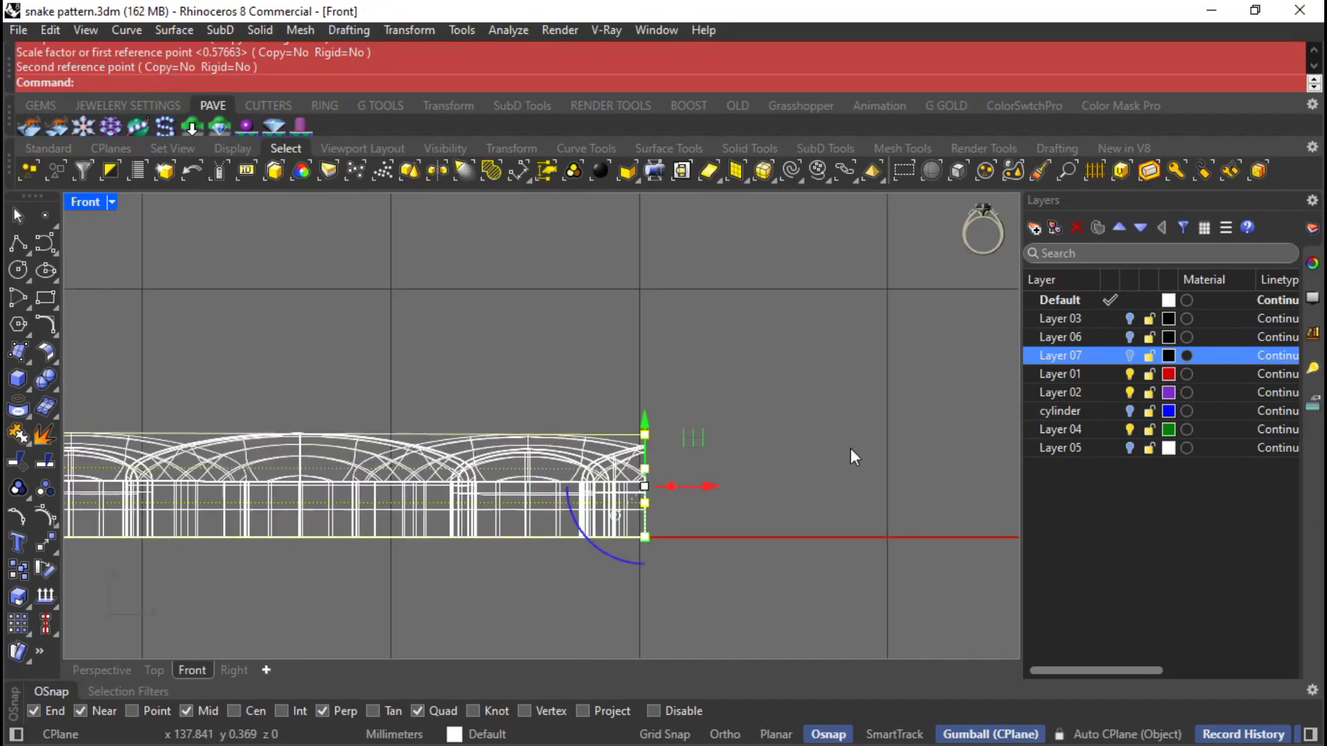
Select the two middle sets of cage points and scale them up vertically from the base, ending at a reference height of about 1.10 mm.
scroll(781, 392, down, 6)
scroll(420, 397, up, 4)
scroll(902, 452, down, 6)
drag(405, 333, 771, 535)
scroll(516, 441, up, 3)
scroll(572, 404, up, 3)
scroll(585, 434, up, 2)
scroll(562, 541, down, 2)
scroll(517, 450, up, 4)
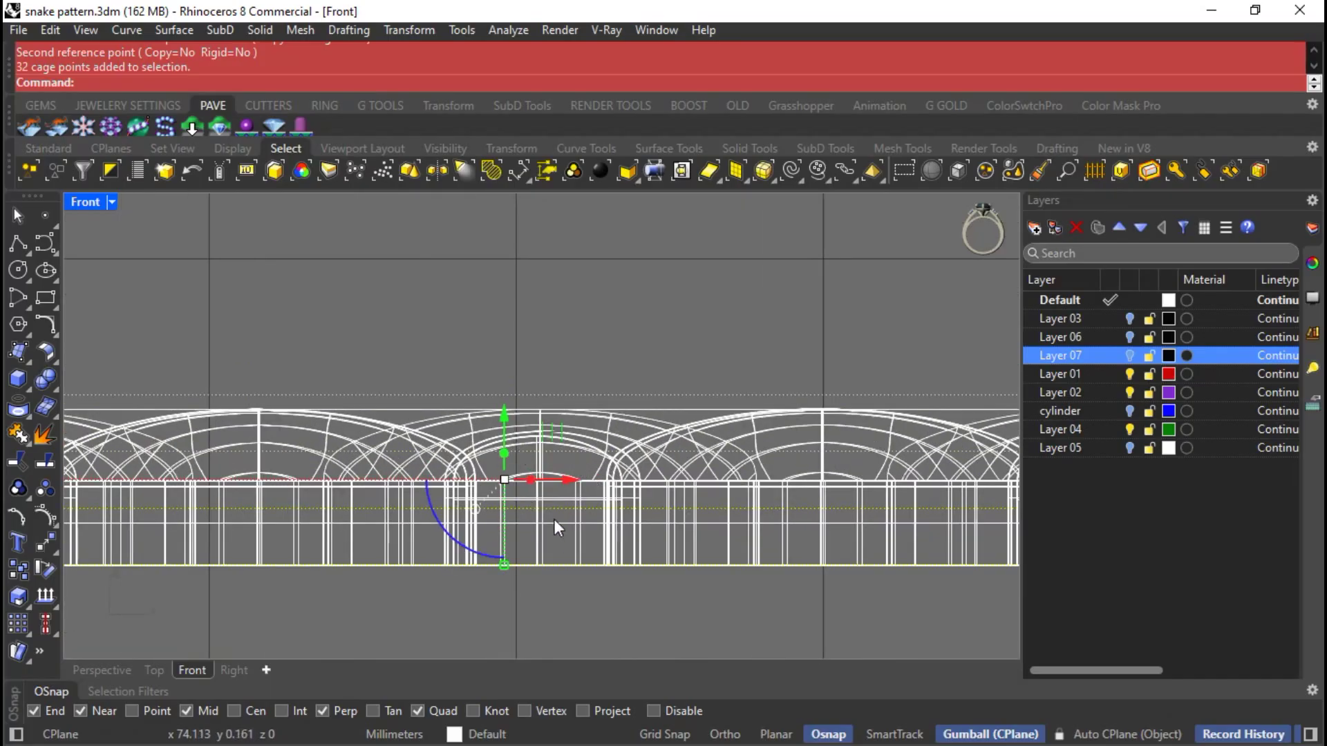
key(Return)
click(505, 565)
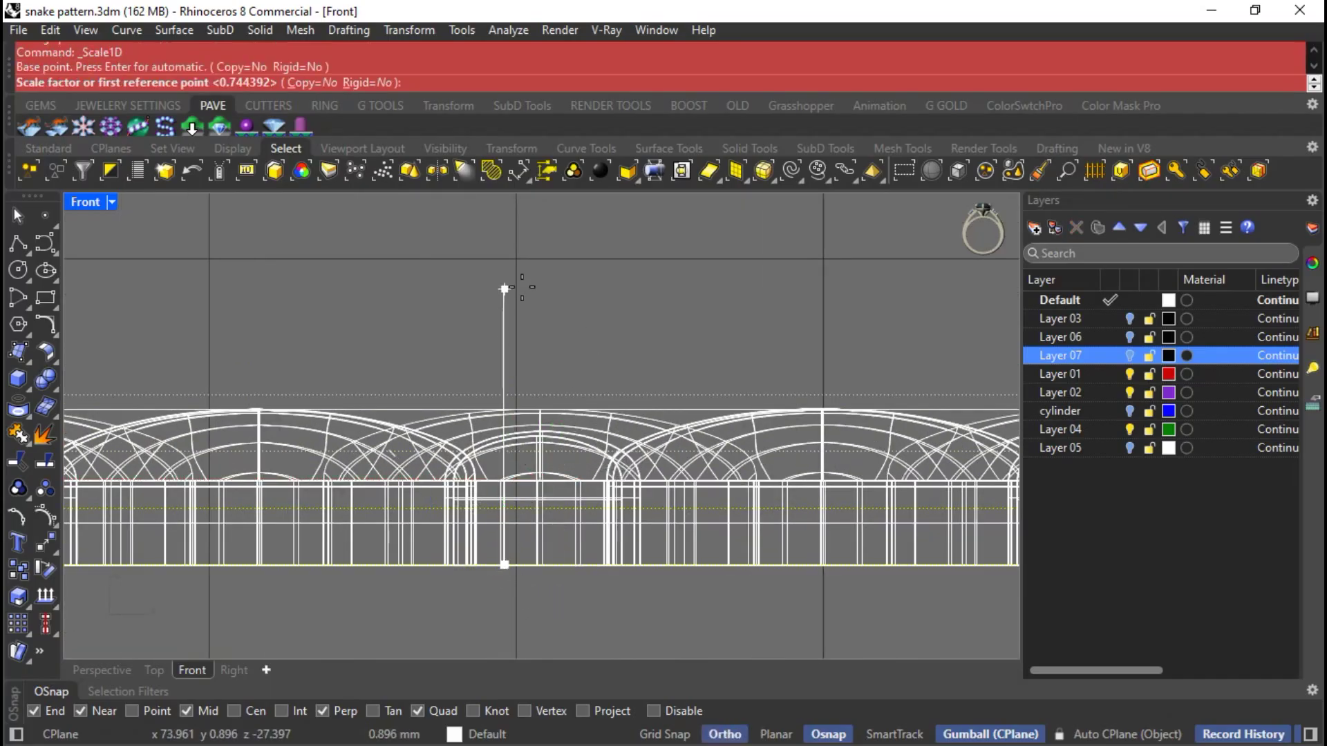
click(515, 377)
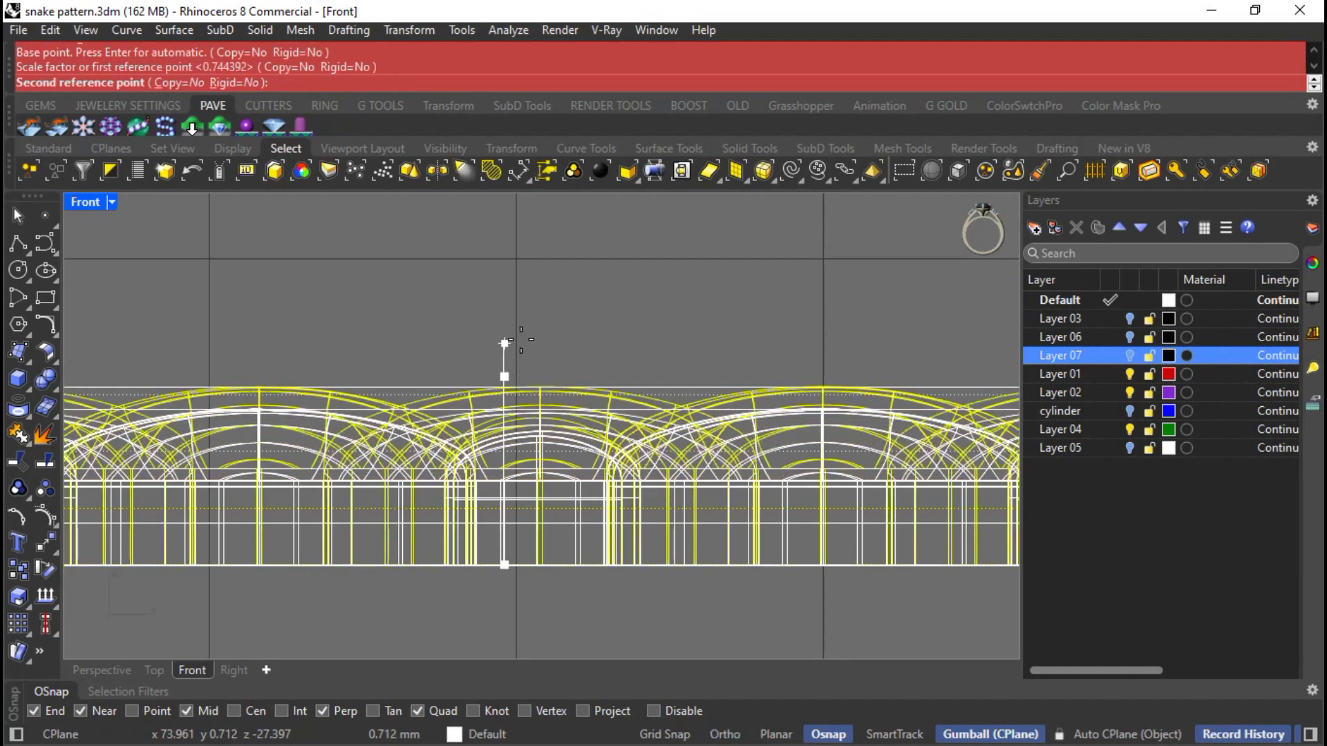
click(517, 226)
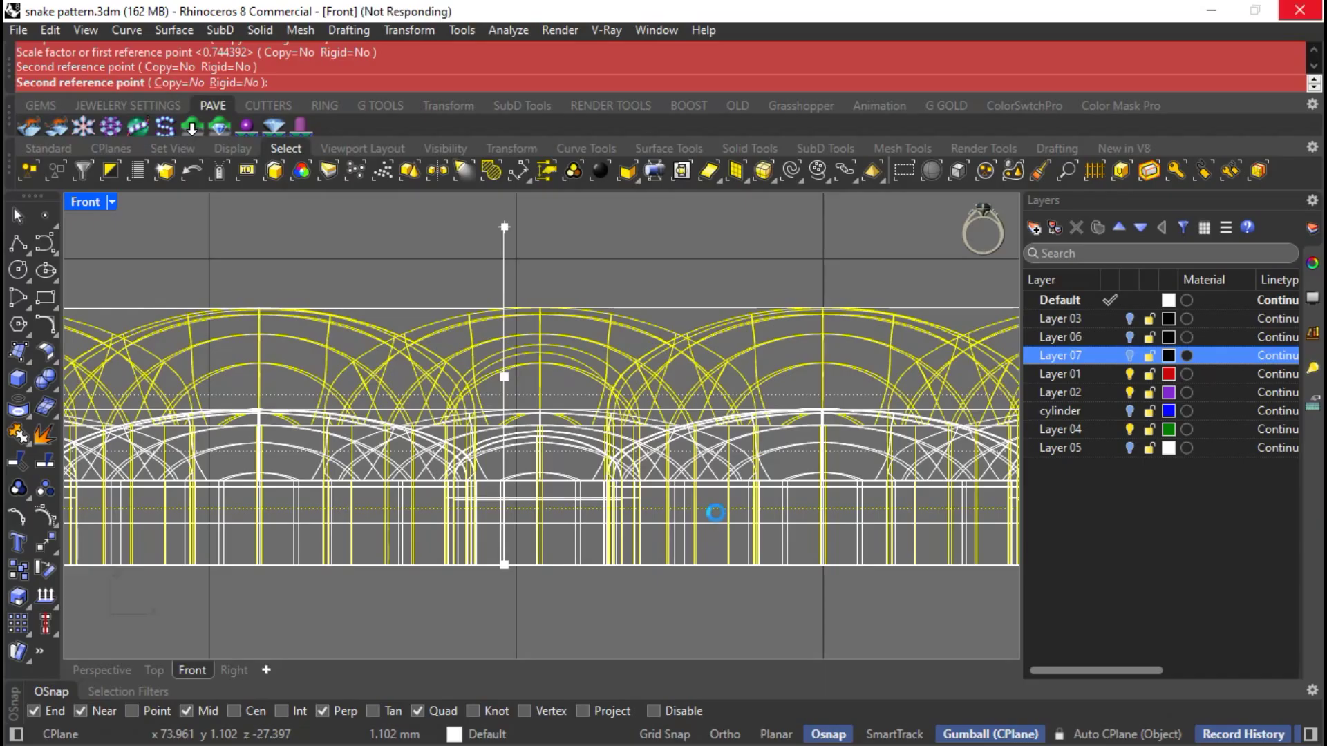
Clear the cage-point selection and select the whole group of domed scales on the strip in the perspective view.
scroll(719, 508, down, 6)
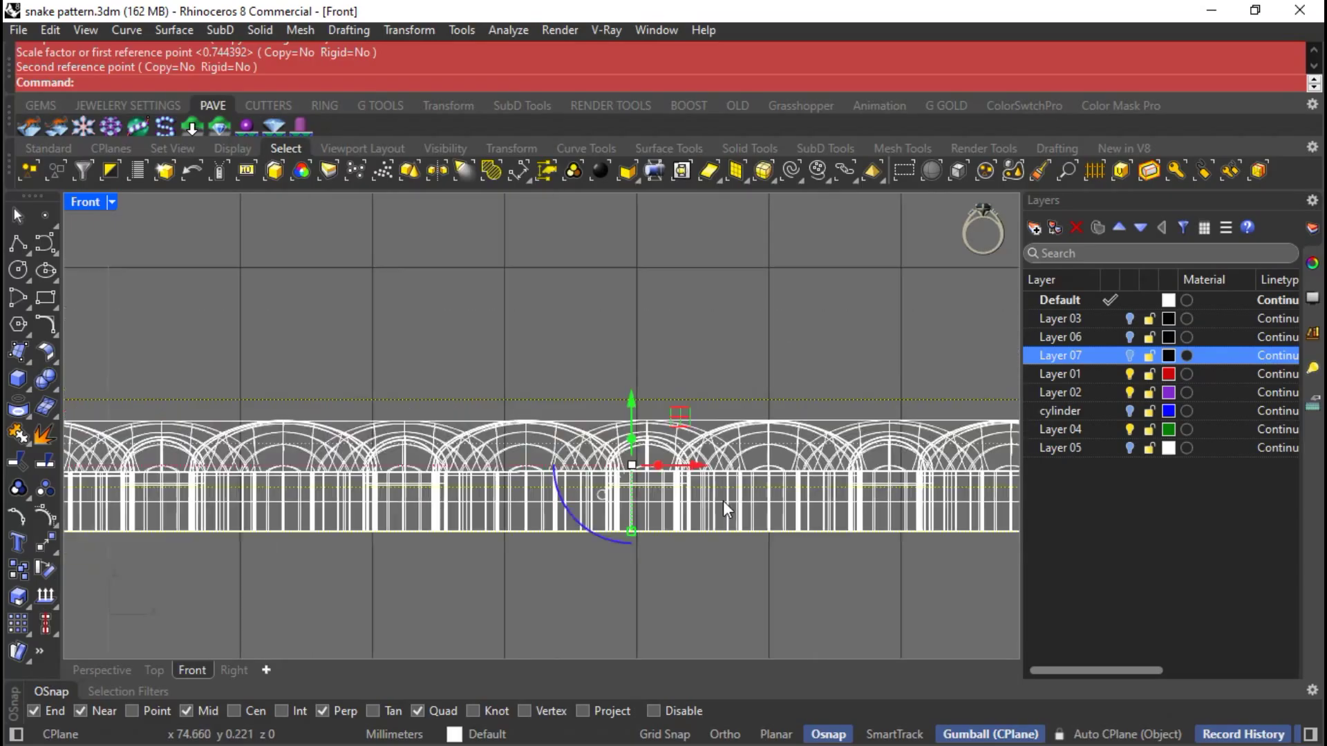
key(Escape)
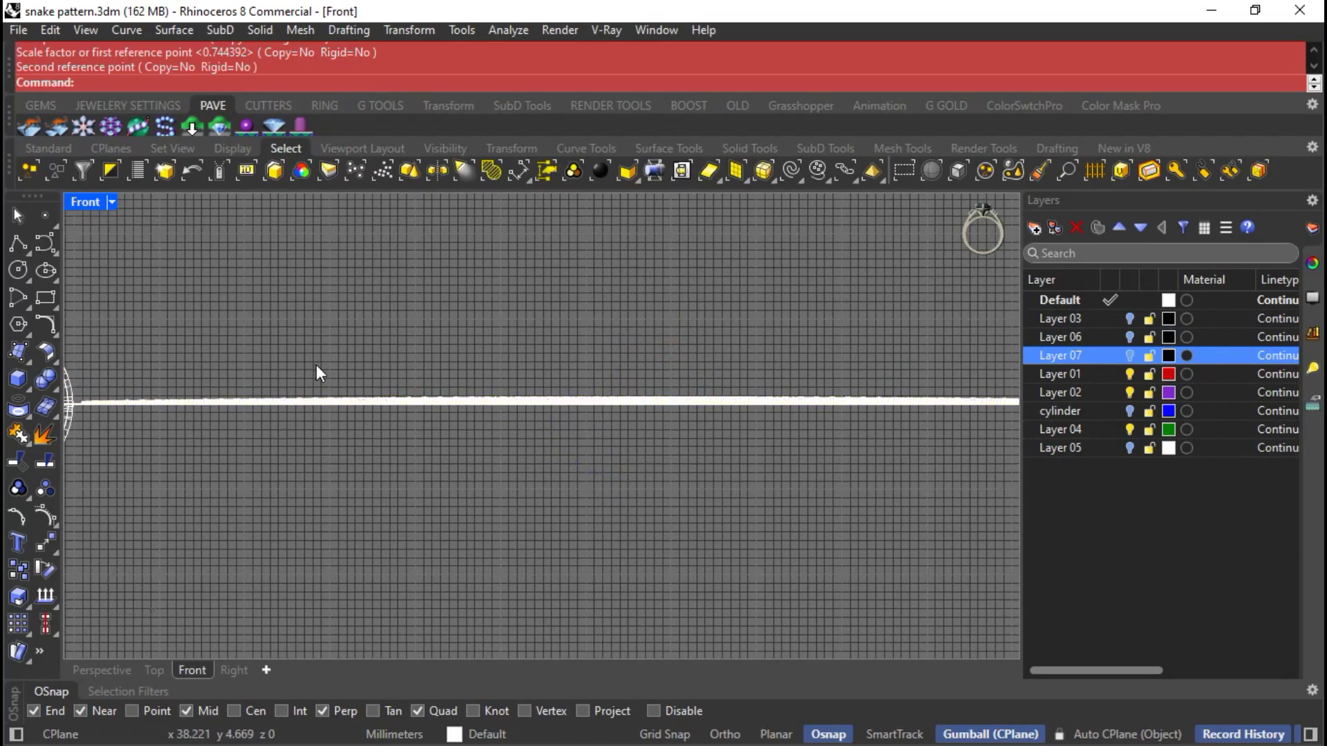
click(103, 670)
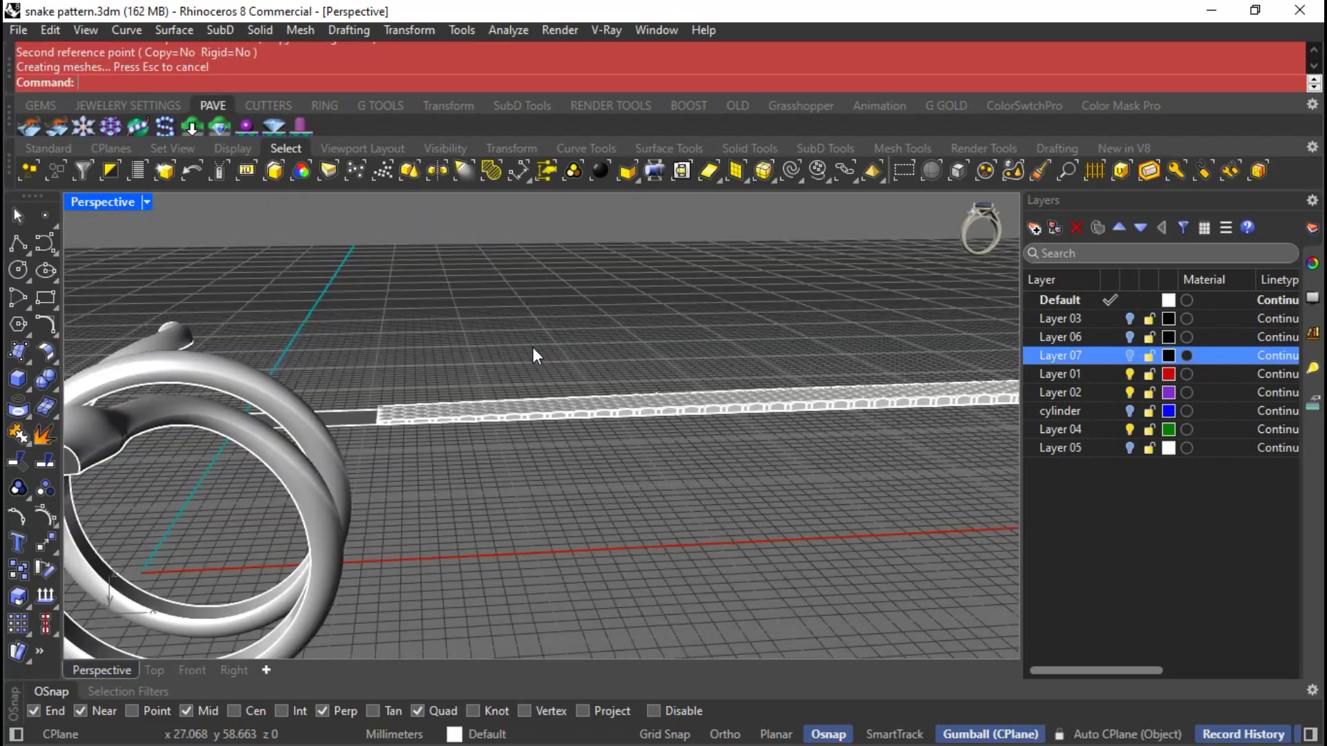
mouse_move(532, 347)
right_down()
mouse_move(512, 409)
mouse_move(477, 446)
right_up()
scroll(573, 316, up, 3)
click(599, 326)
scroll(670, 428, down, 5)
right_drag(657, 430, 510, 349)
scroll(504, 373, up, 5)
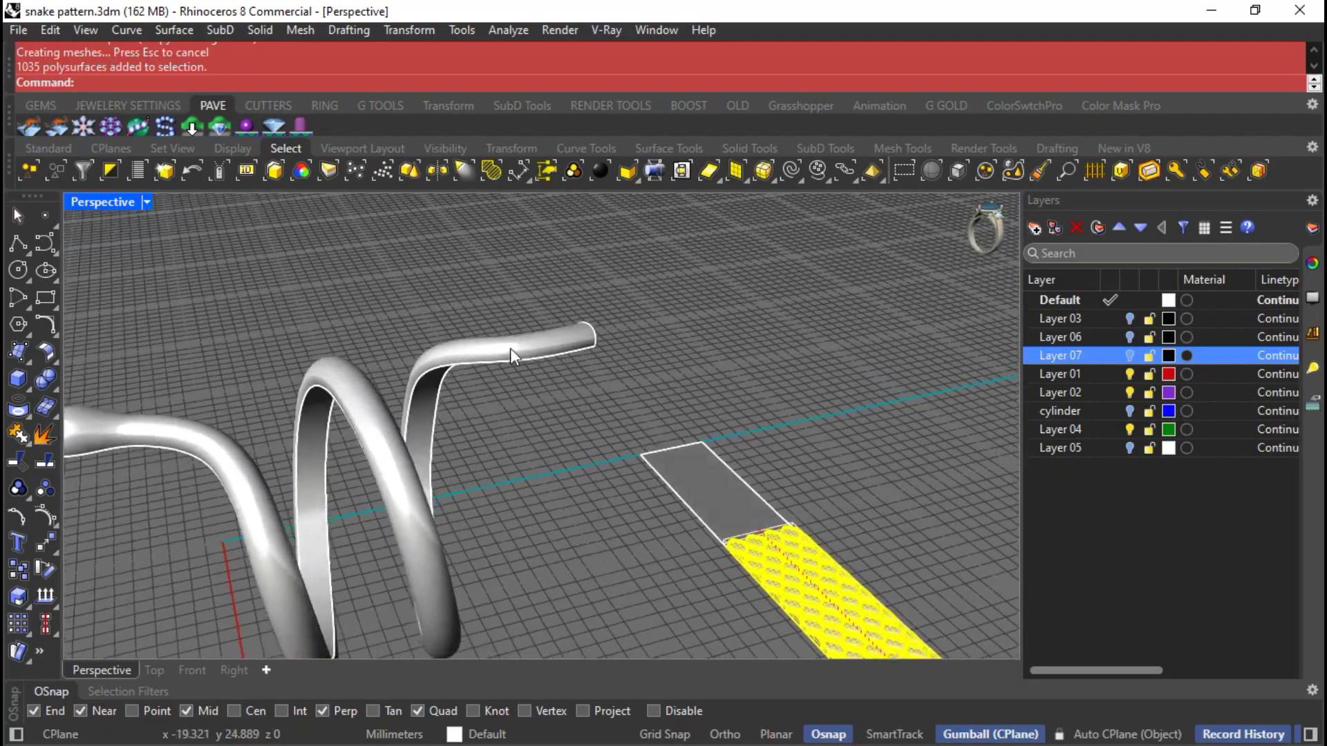
Flow a copy of the scales along the surface, from the unrolled strip's bare-end corner to the matching corner at the snake's head.
click(418, 30)
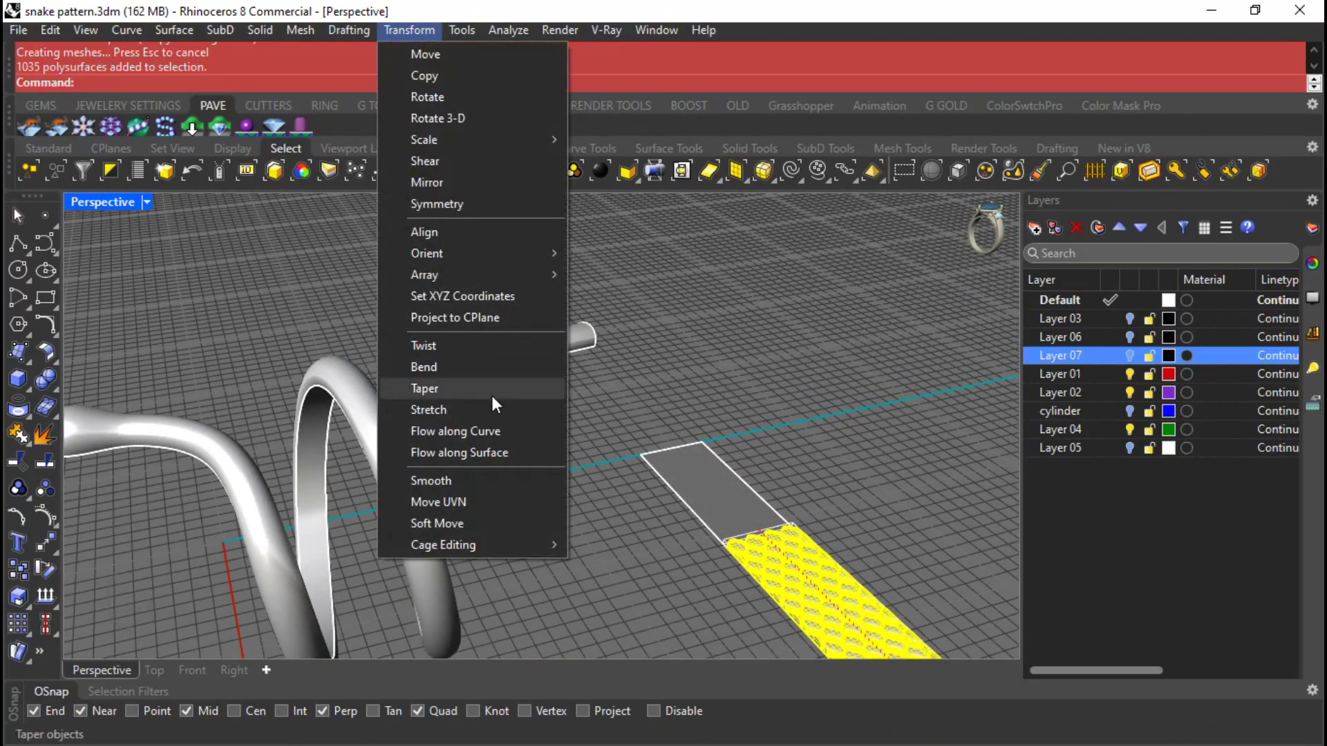
click(476, 453)
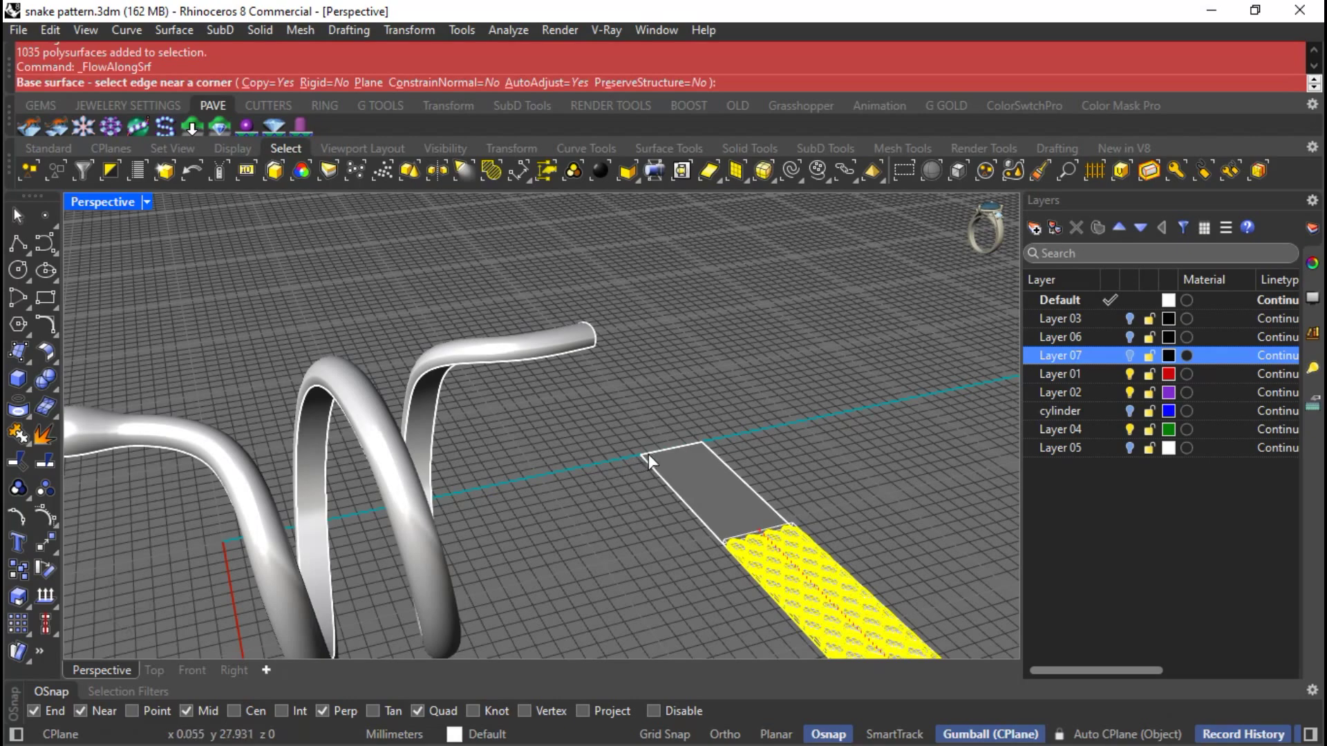
click(649, 457)
scroll(682, 433, down, 5)
right_drag(683, 433, 528, 459)
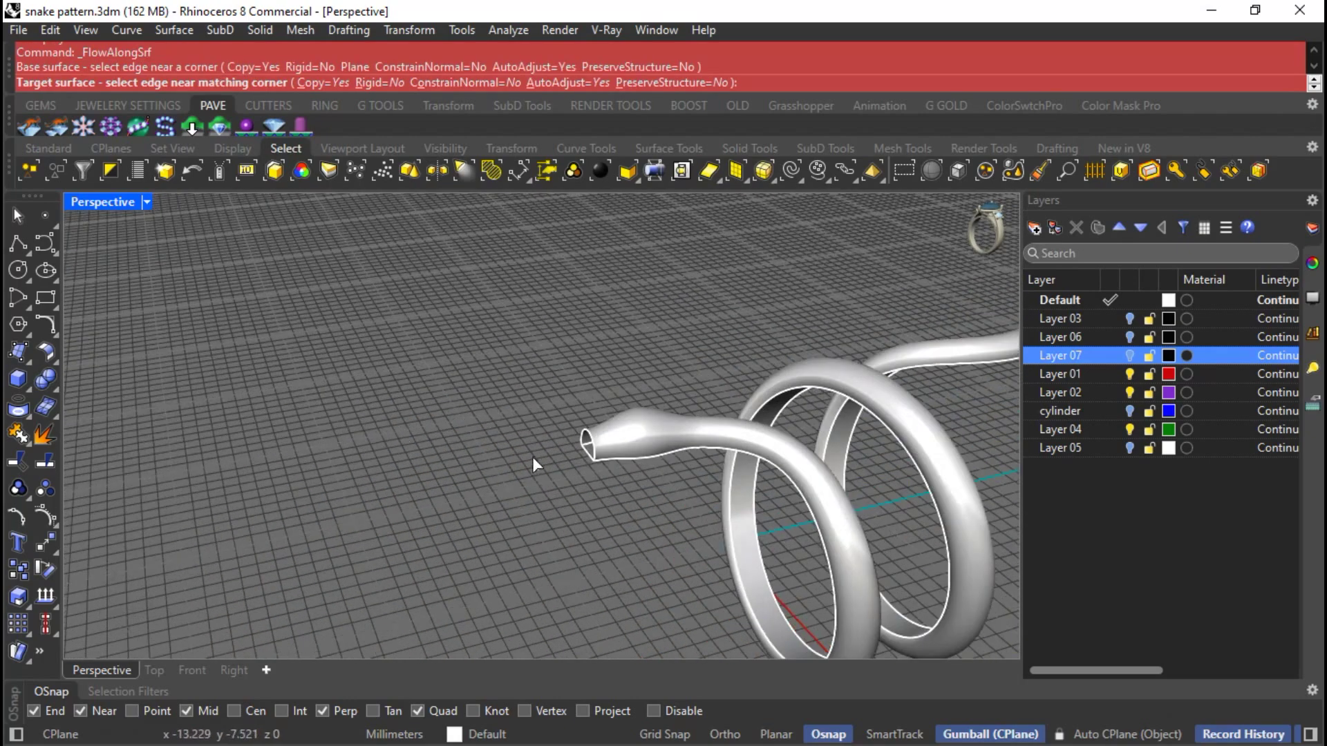
scroll(737, 438, up, 5)
click(675, 429)
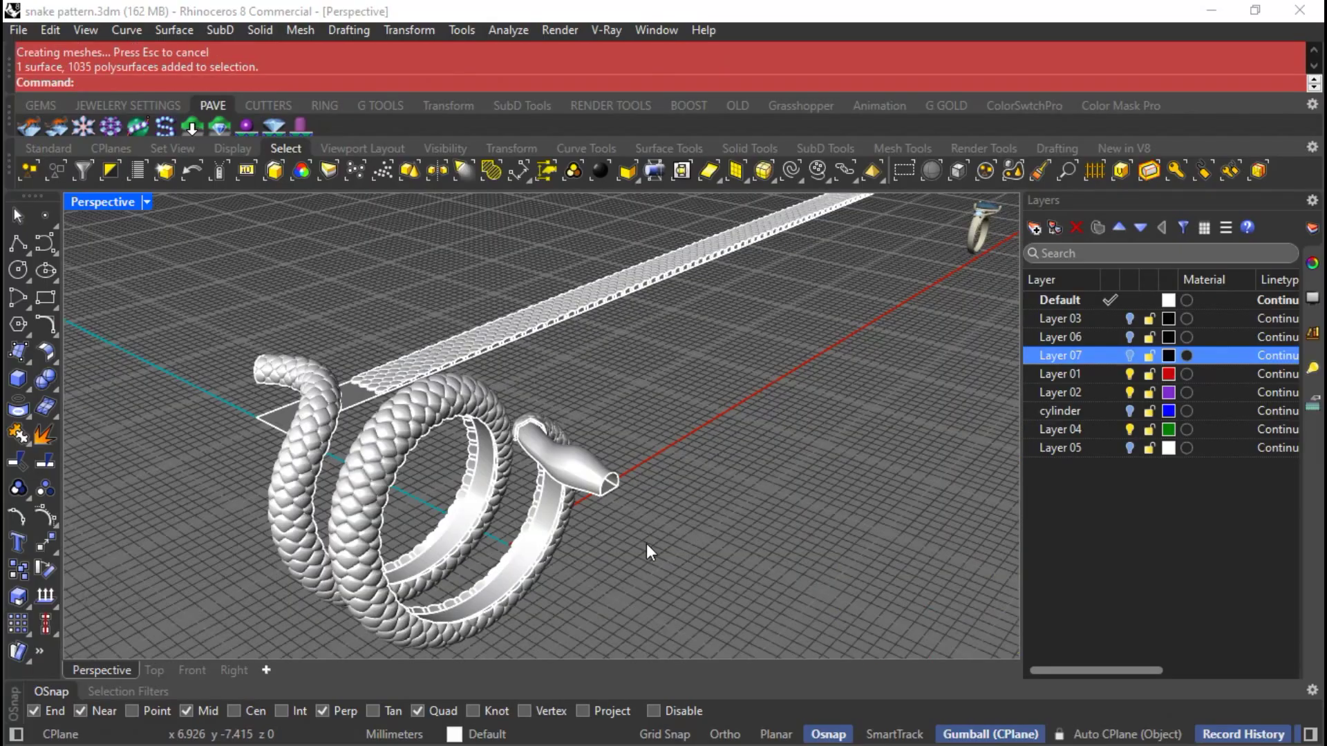
right_drag(645, 543, 624, 572)
scroll(453, 287, up, 2)
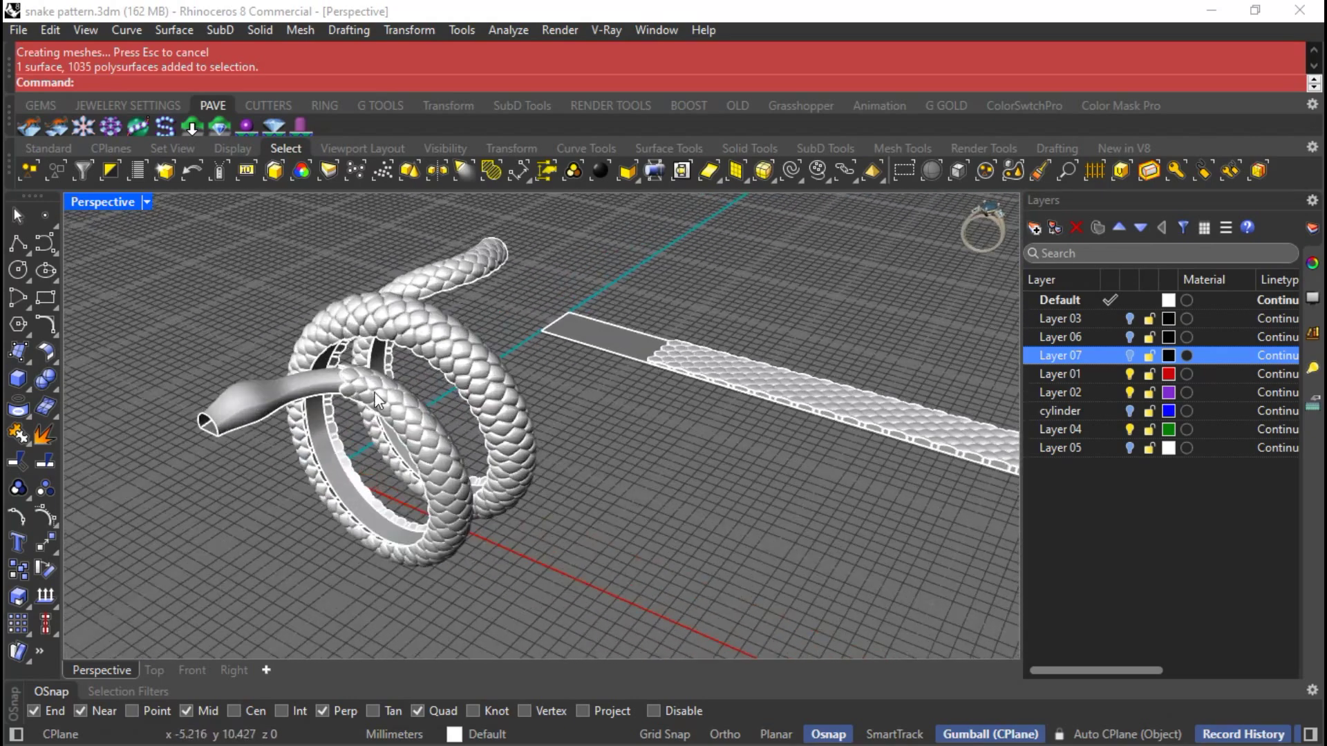